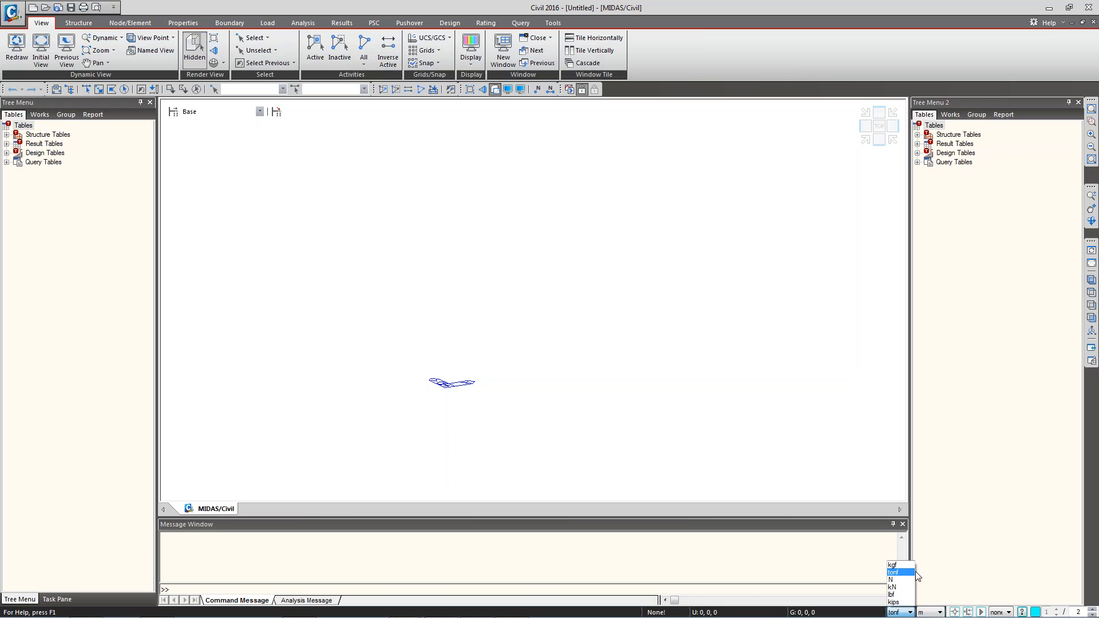
Open the material list of the model properties.
click(844, 500)
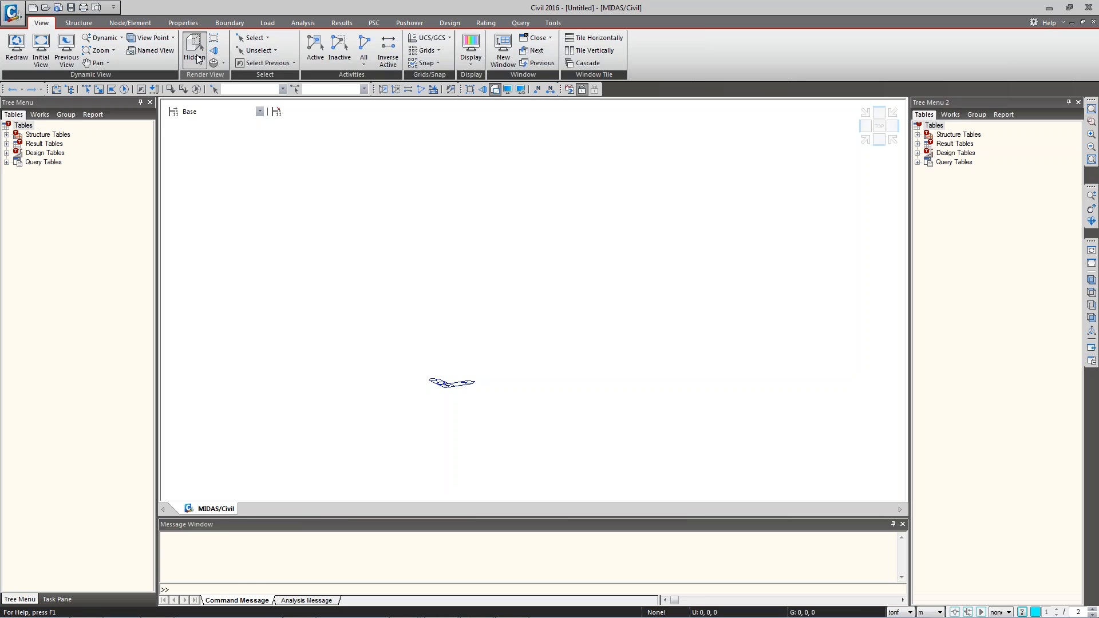
click(184, 22)
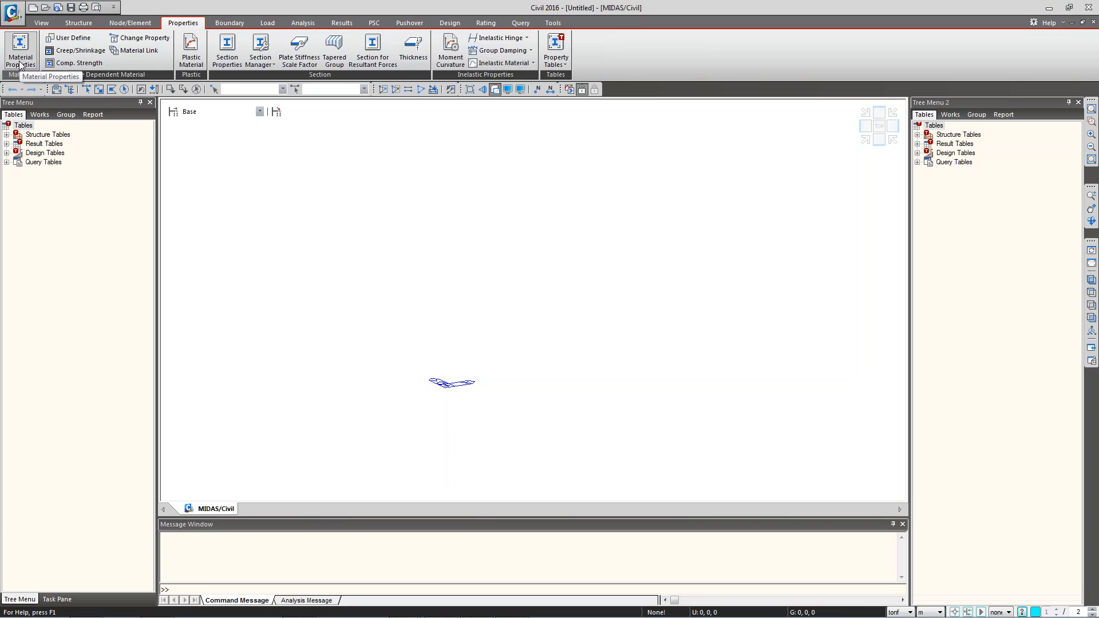
right_click(353, 223)
mouse_move(410, 256)
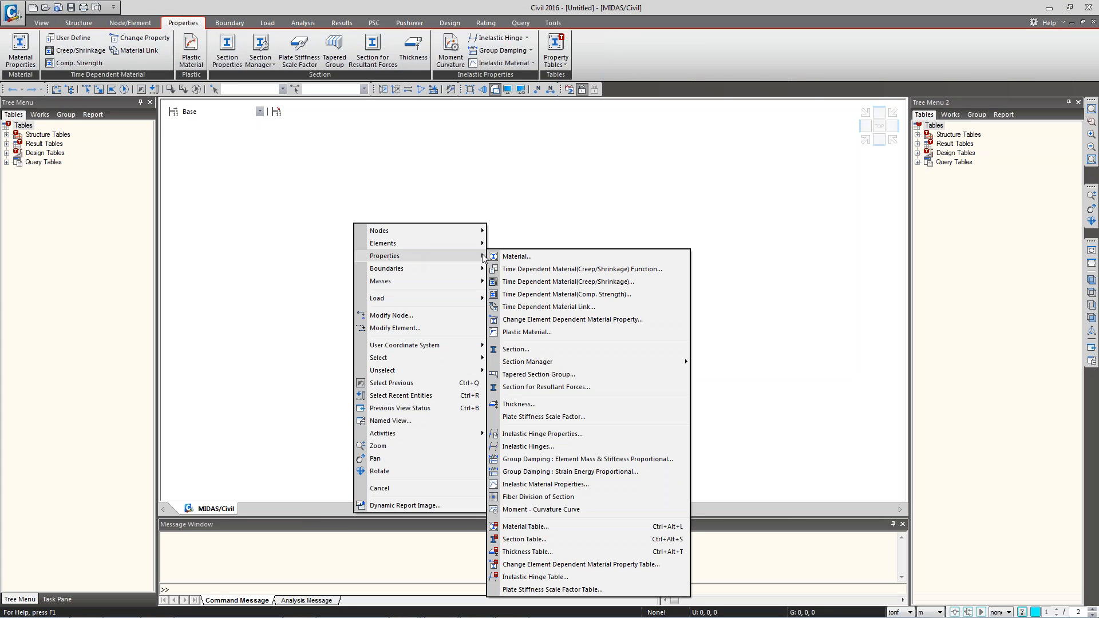
click(499, 257)
drag(118, 12, 151, 52)
click(333, 93)
click(487, 81)
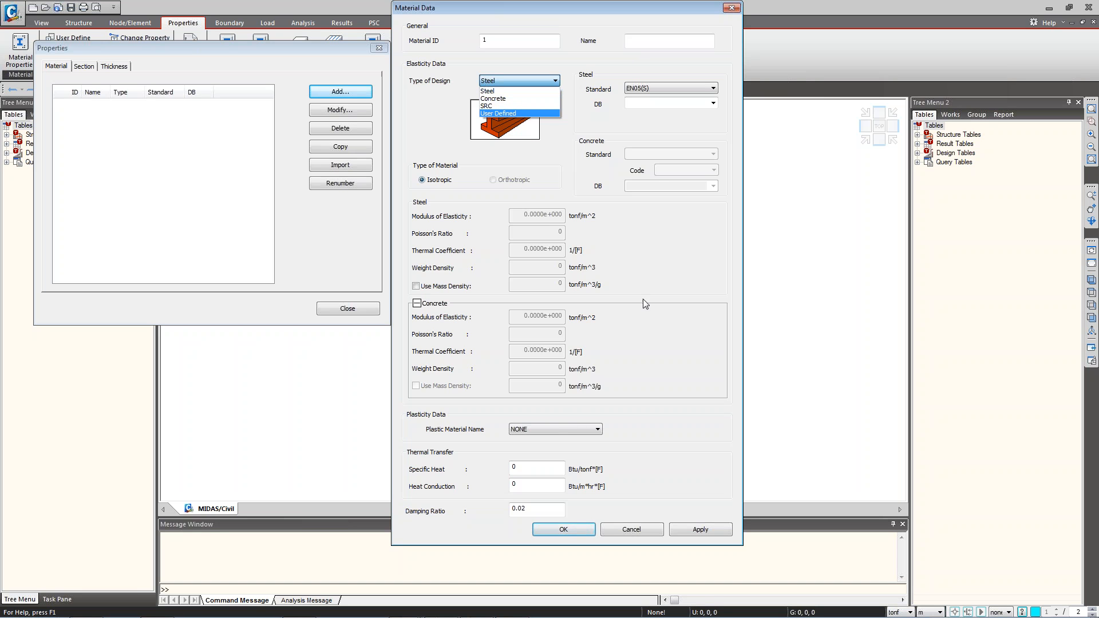
key(Escape)
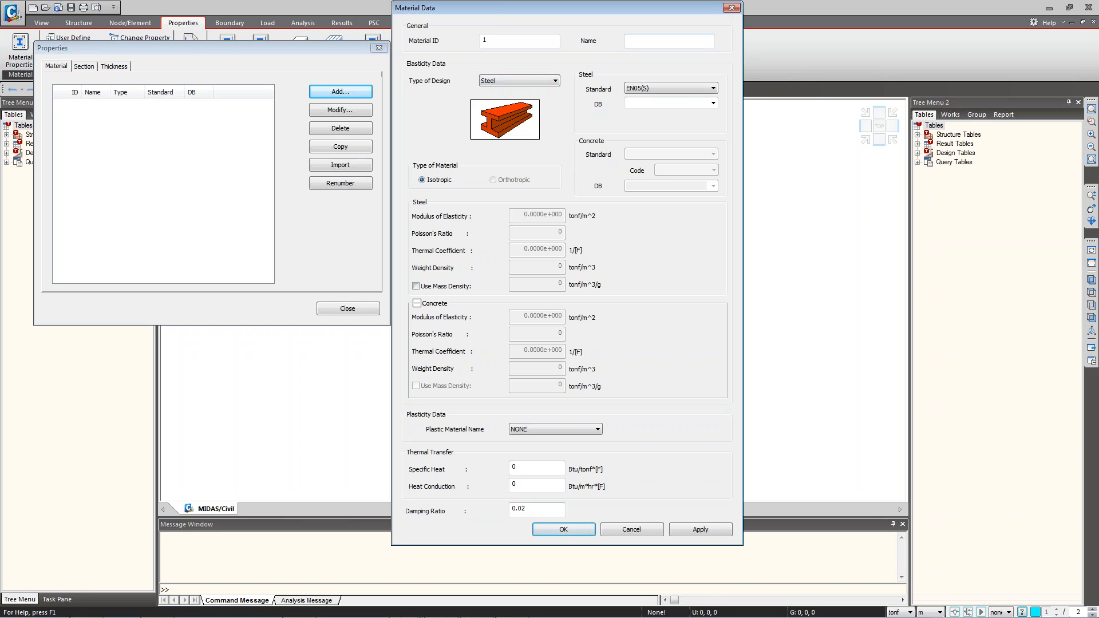
key(Escape)
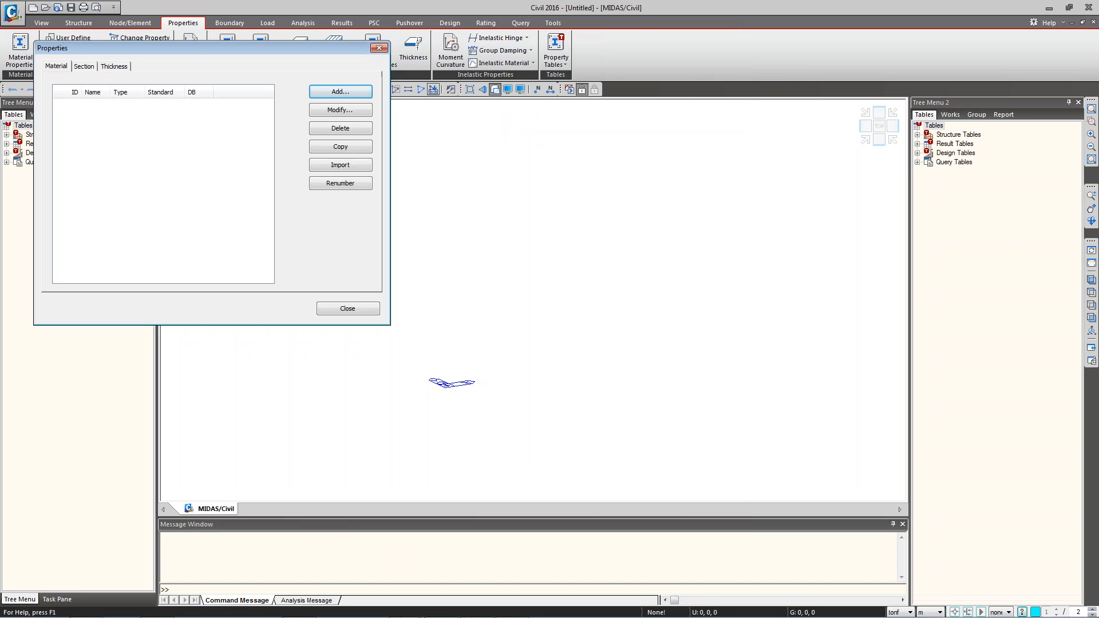
Import the Cable, Hanger, Deck and Pylon materials from the 3 Suspension Bridge Construction file, keeping their IDs.
click(328, 165)
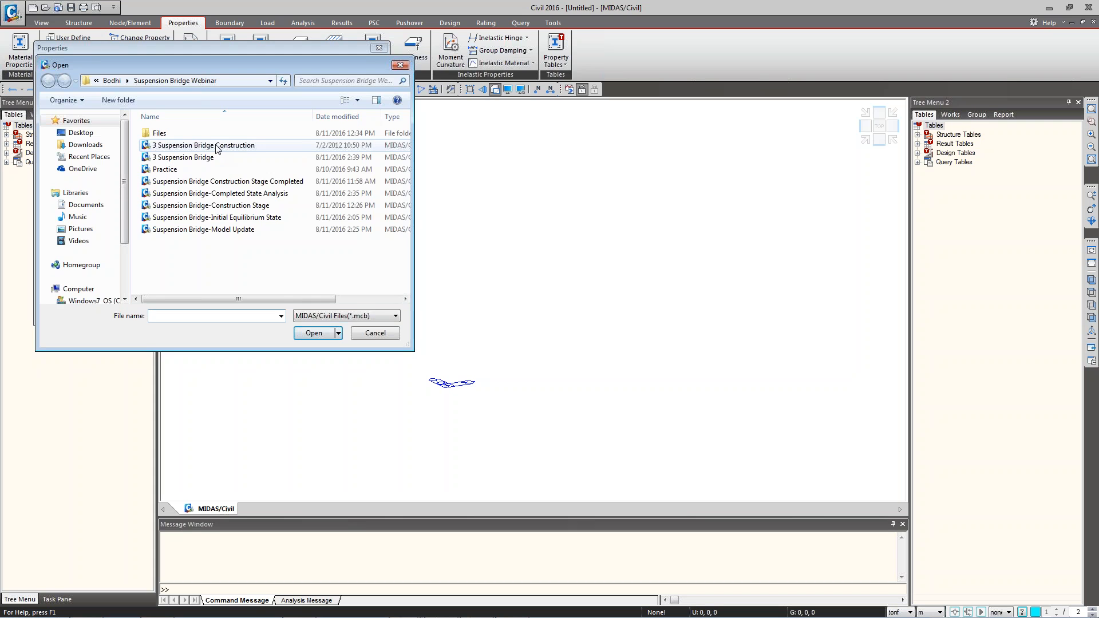
double_click(218, 147)
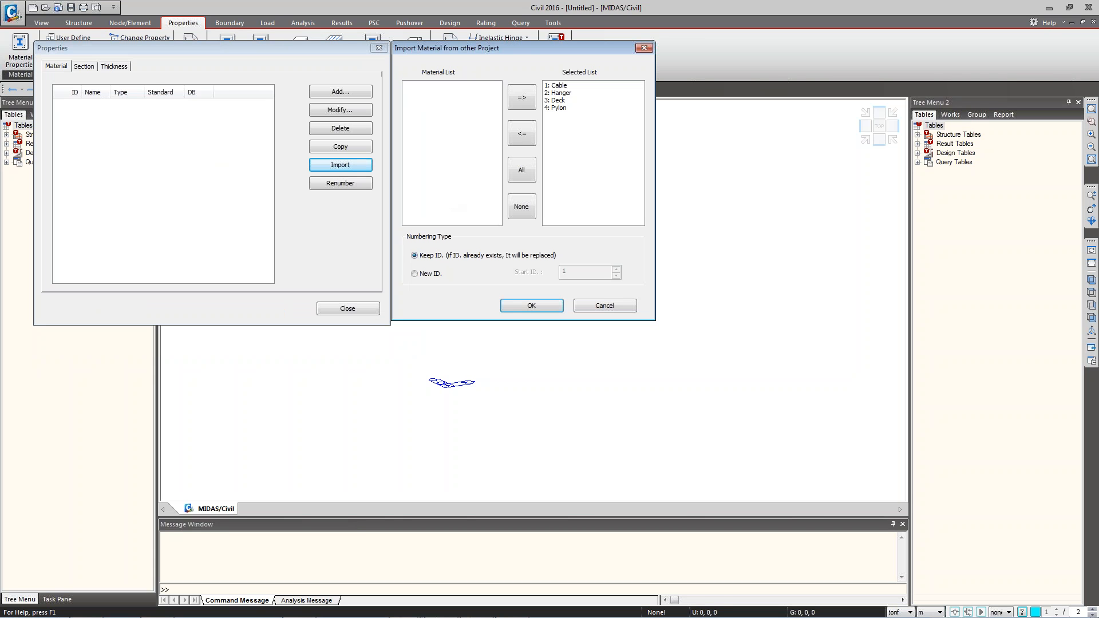
ctrl+drag(530, 57, 587, 157)
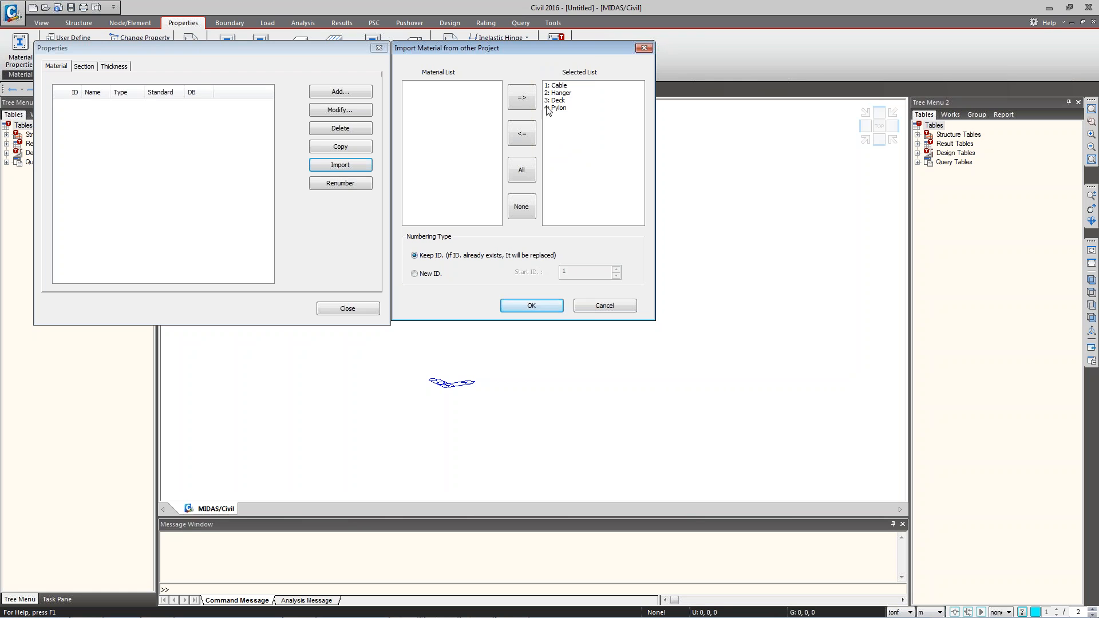
click(532, 307)
Examine the data of the Cable and Deck materials, including the weight density, without changing them.
click(100, 107)
double_click(100, 107)
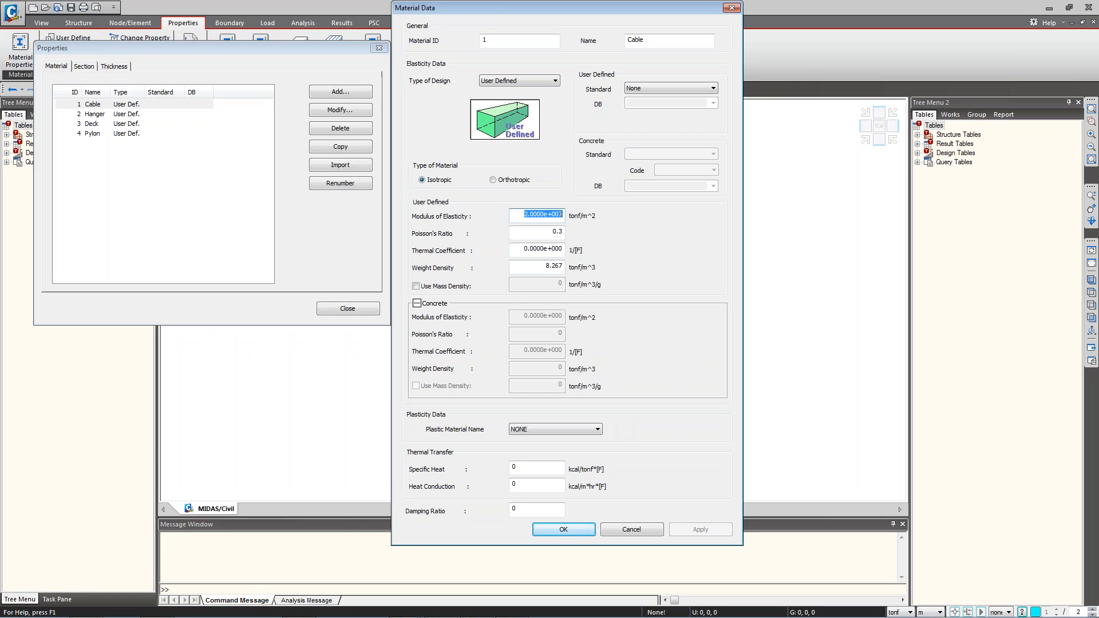
click(631, 530)
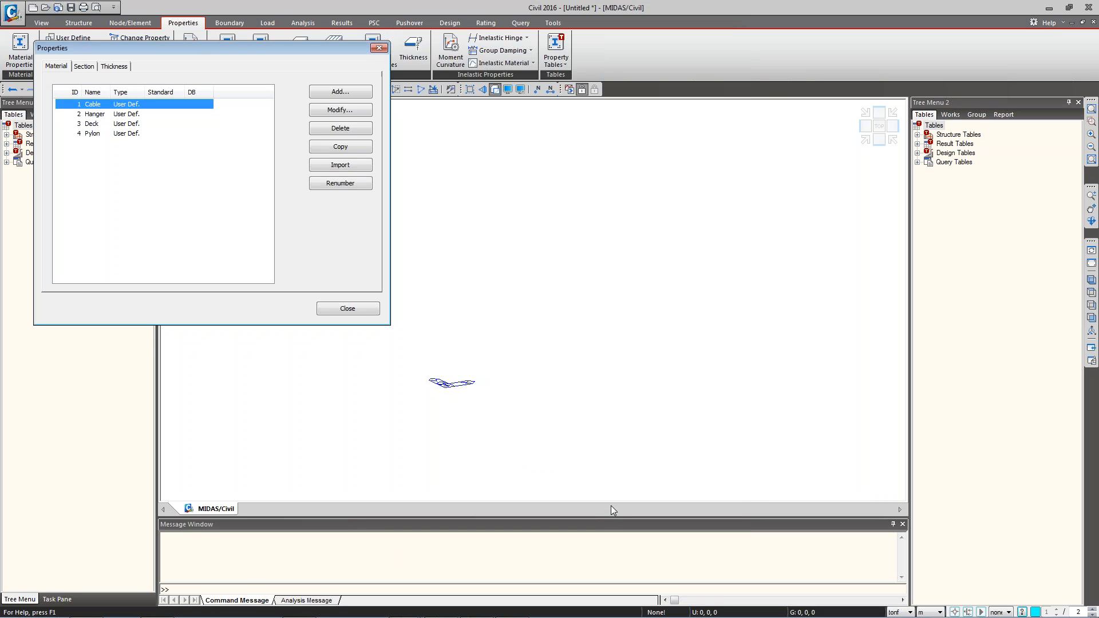
click(99, 125)
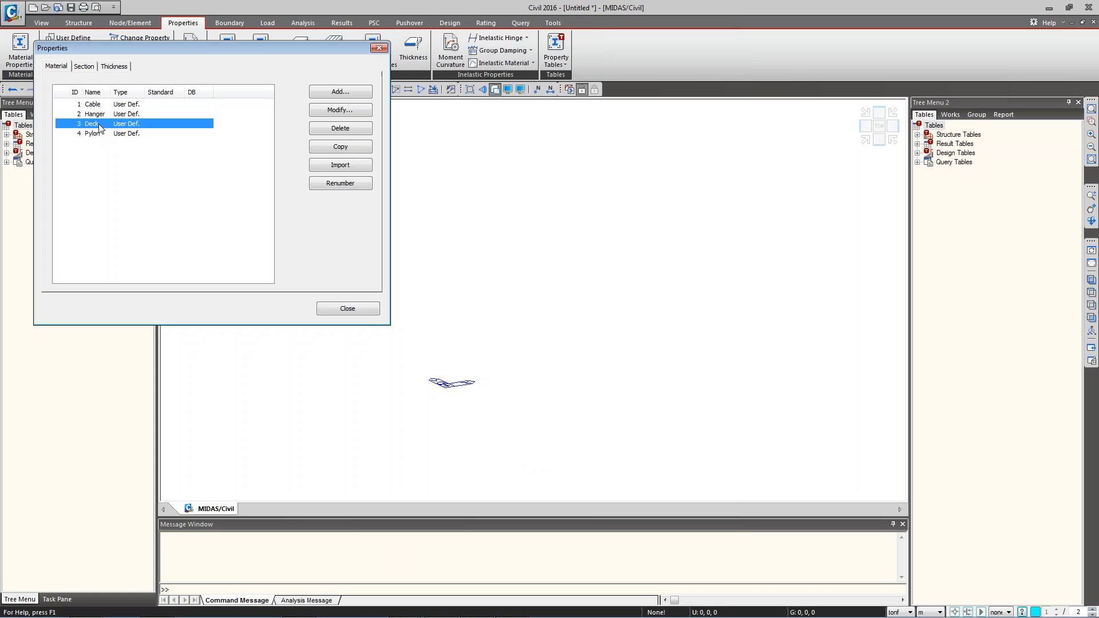
double_click(99, 126)
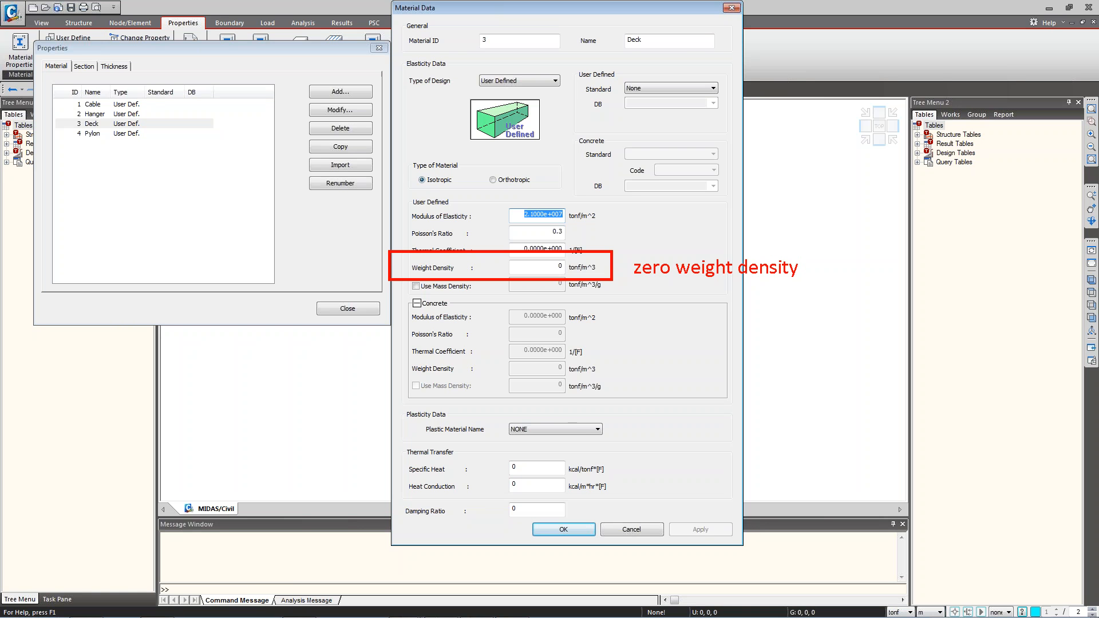
click(632, 529)
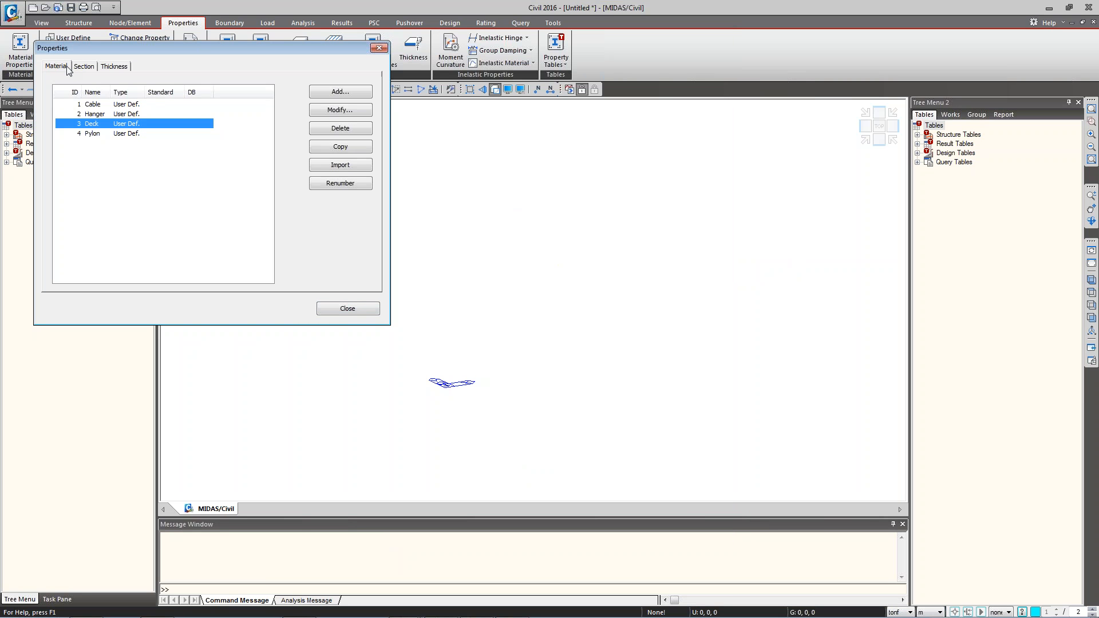
Switch the model properties from materials to the section list.
drag(73, 49, 227, 121)
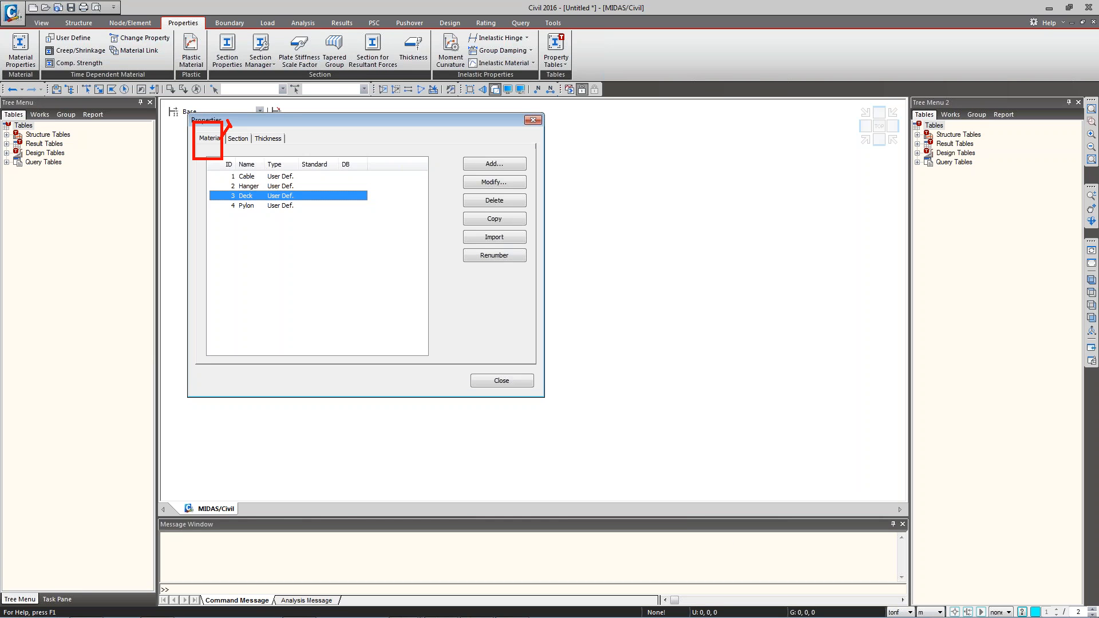
click(236, 140)
click(495, 164)
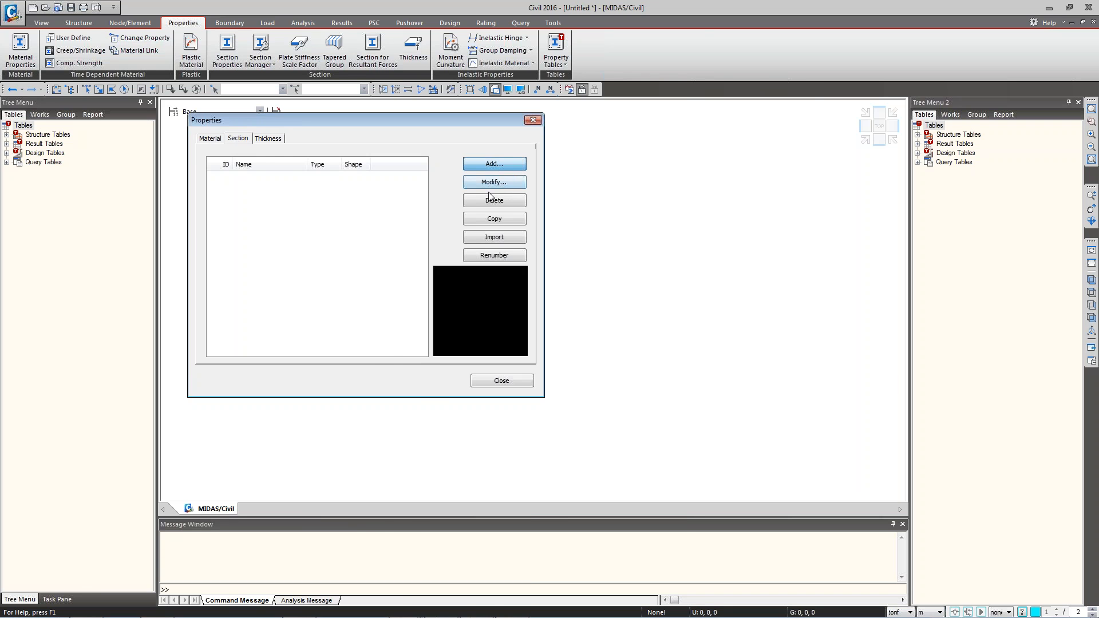
drag(268, 137, 406, 43)
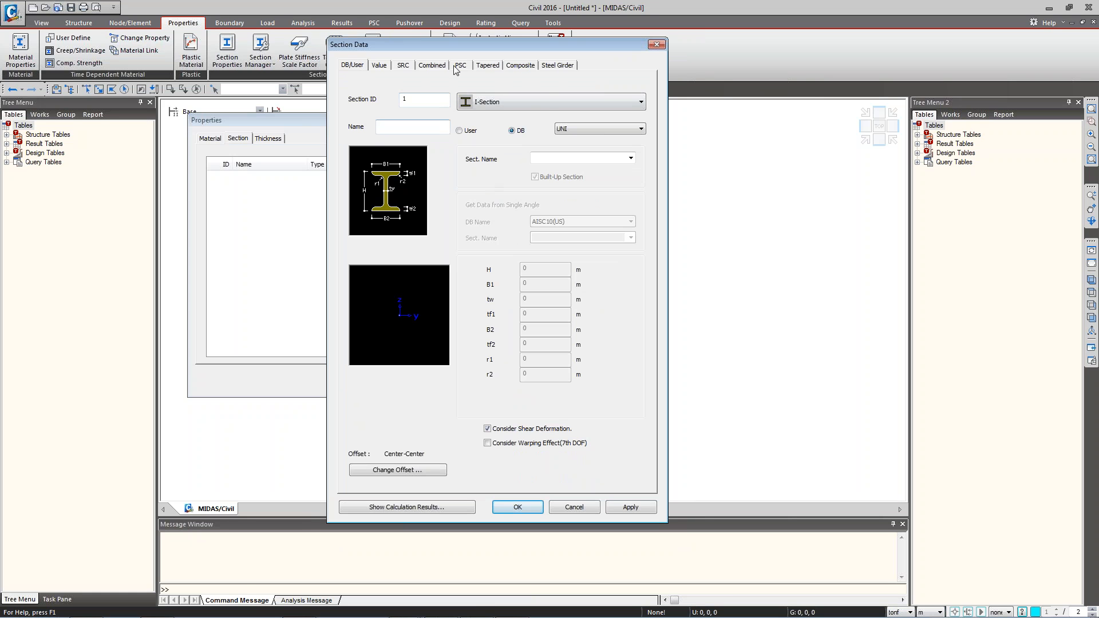
click(543, 102)
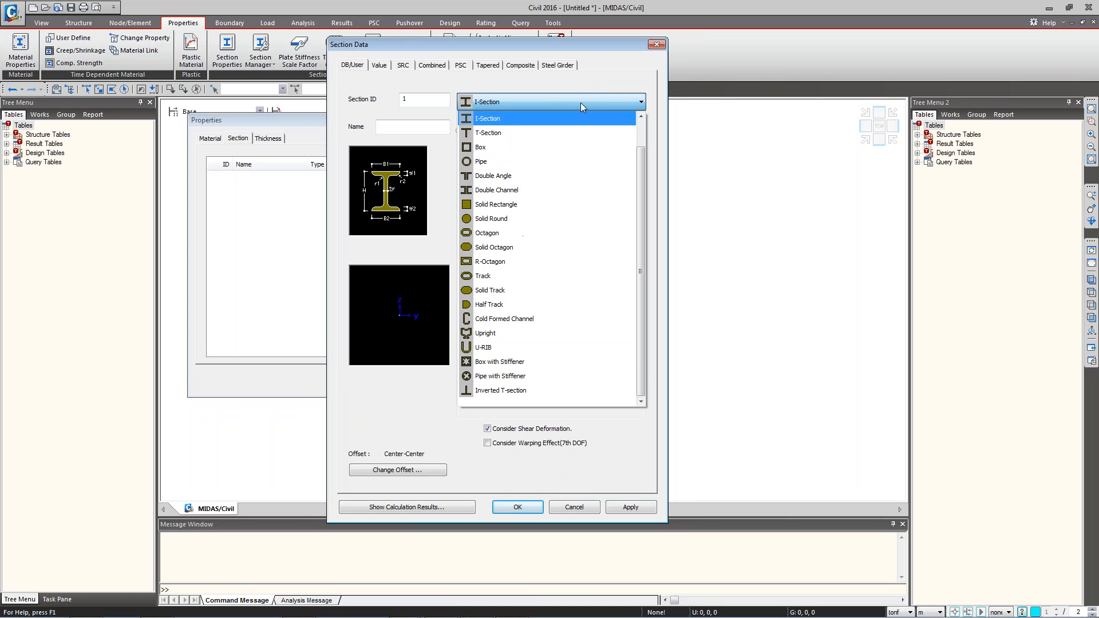
click(578, 87)
click(657, 45)
click(495, 237)
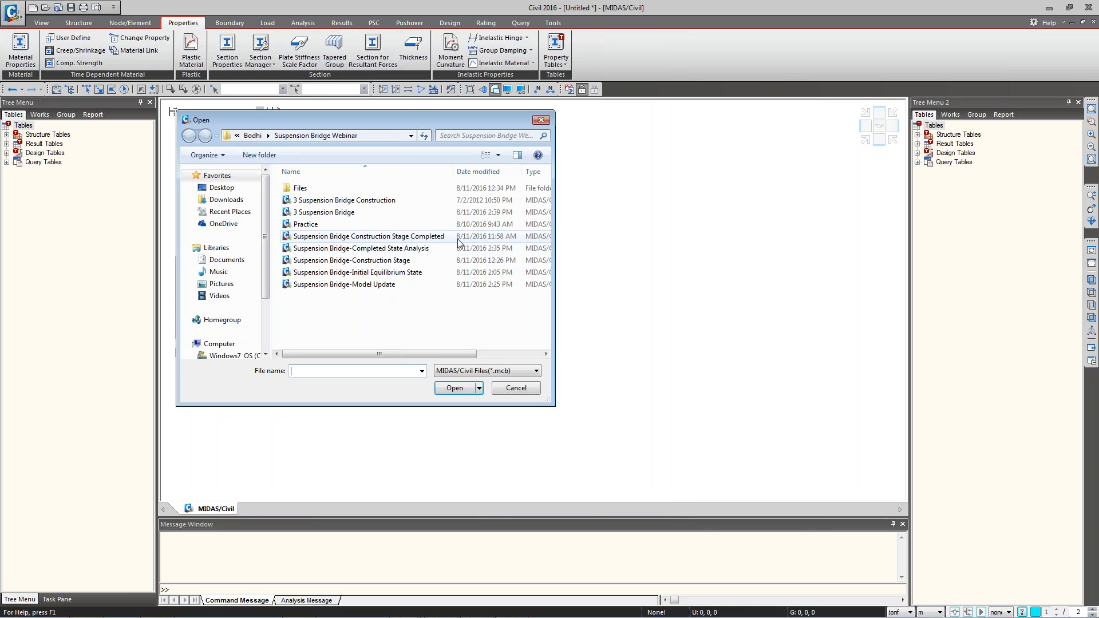
double_click(320, 205)
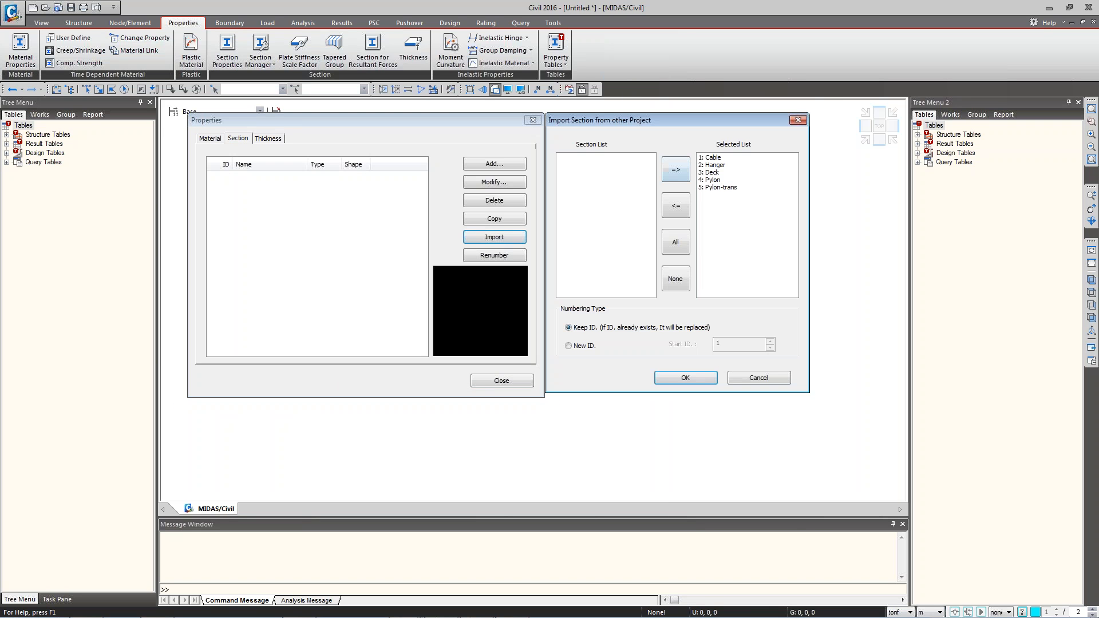
click(719, 179)
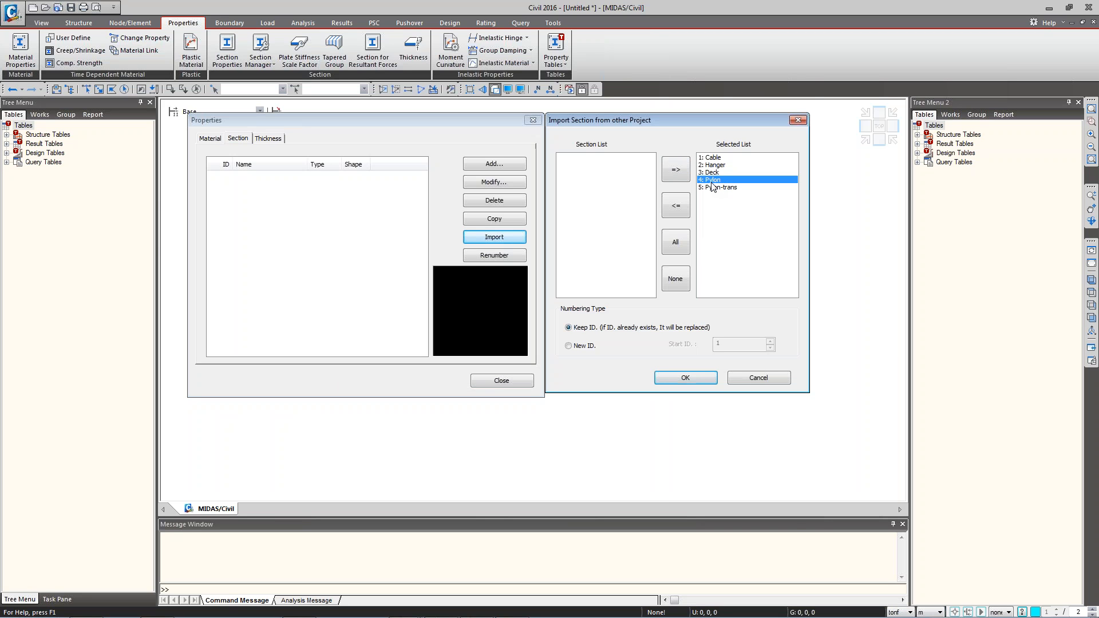
click(684, 210)
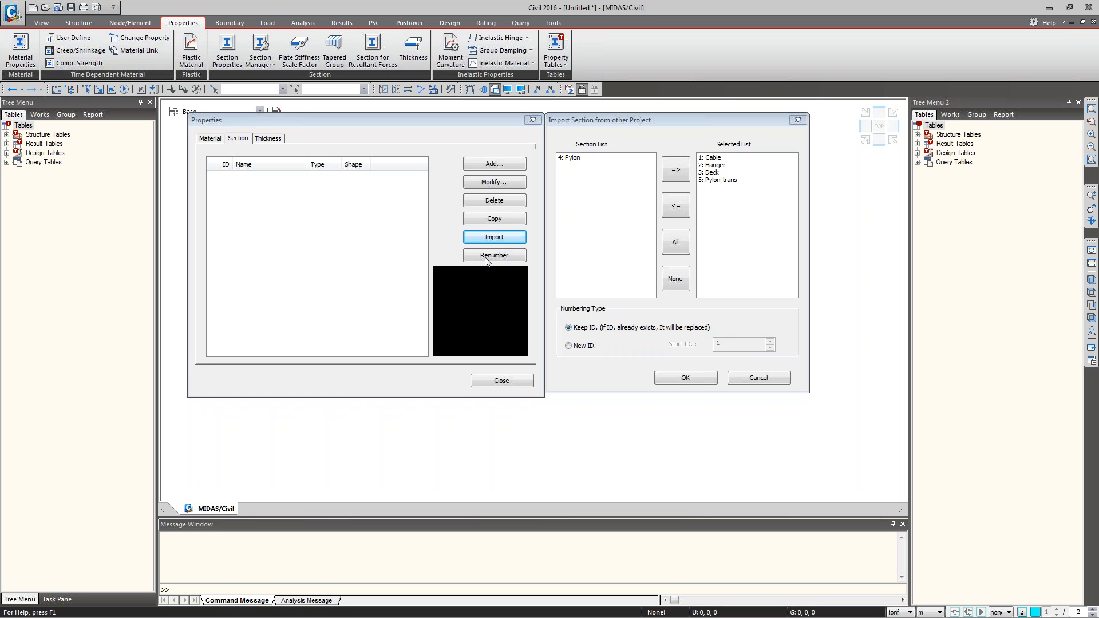
click(760, 214)
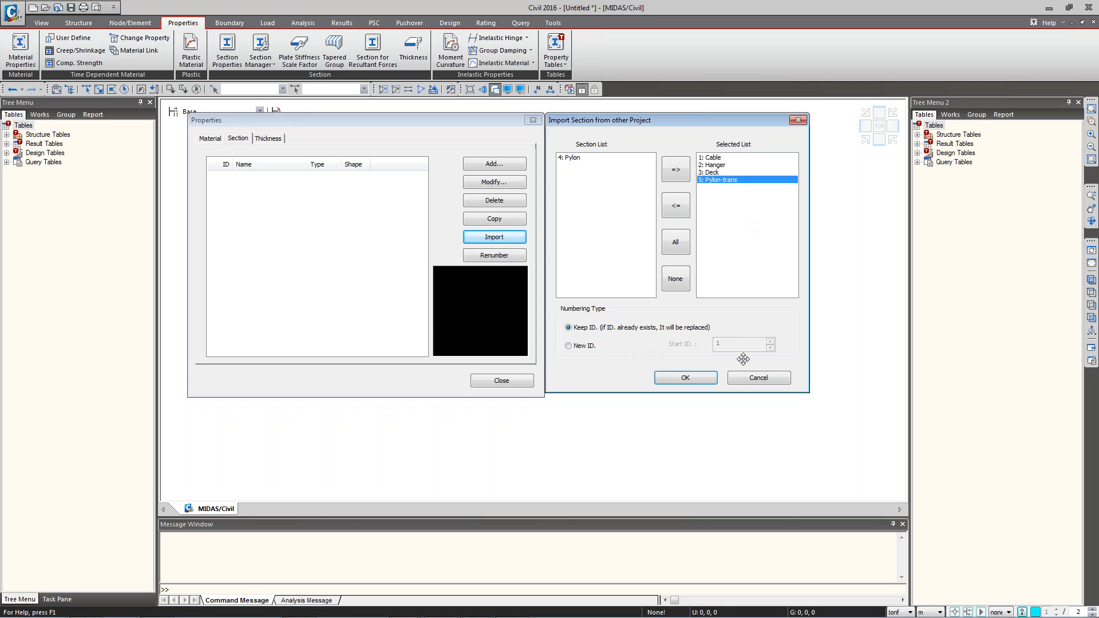
click(577, 159)
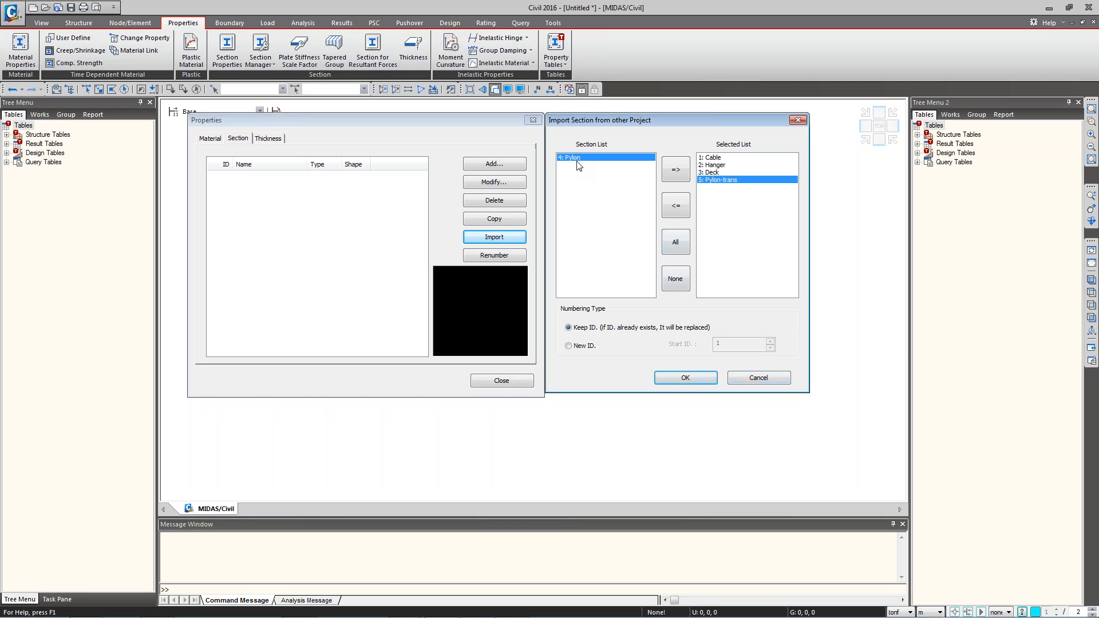
click(676, 169)
click(758, 378)
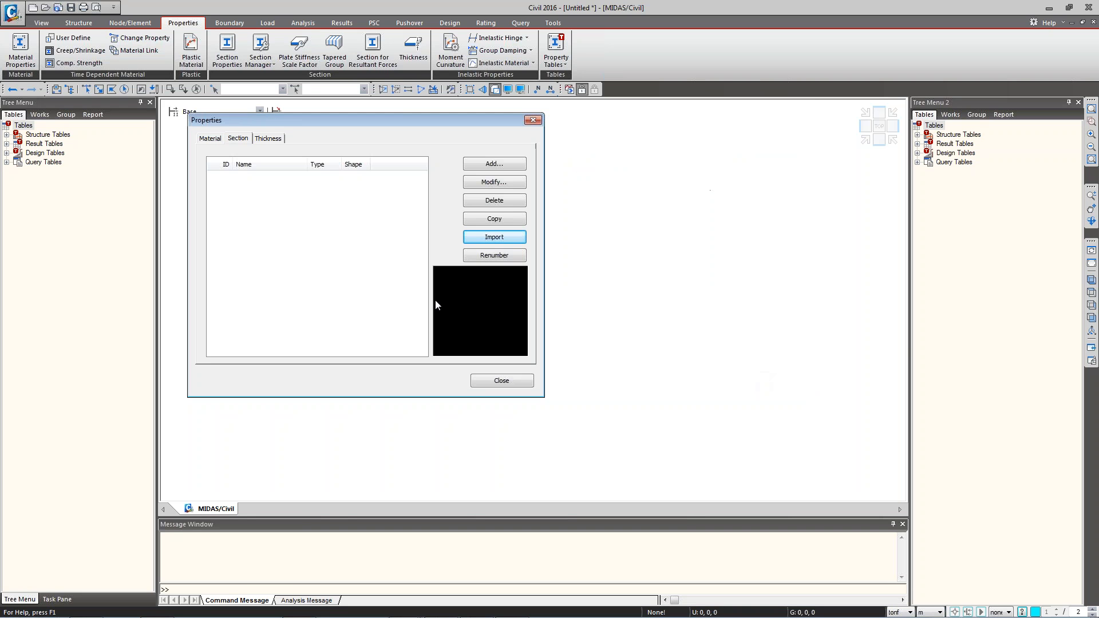
Import the Cable, Hanger, Deck, Pylon and Pylon-trans sections from the 3 Suspension Bridge file, keeping their IDs, and close the properties.
click(488, 236)
double_click(304, 212)
click(702, 376)
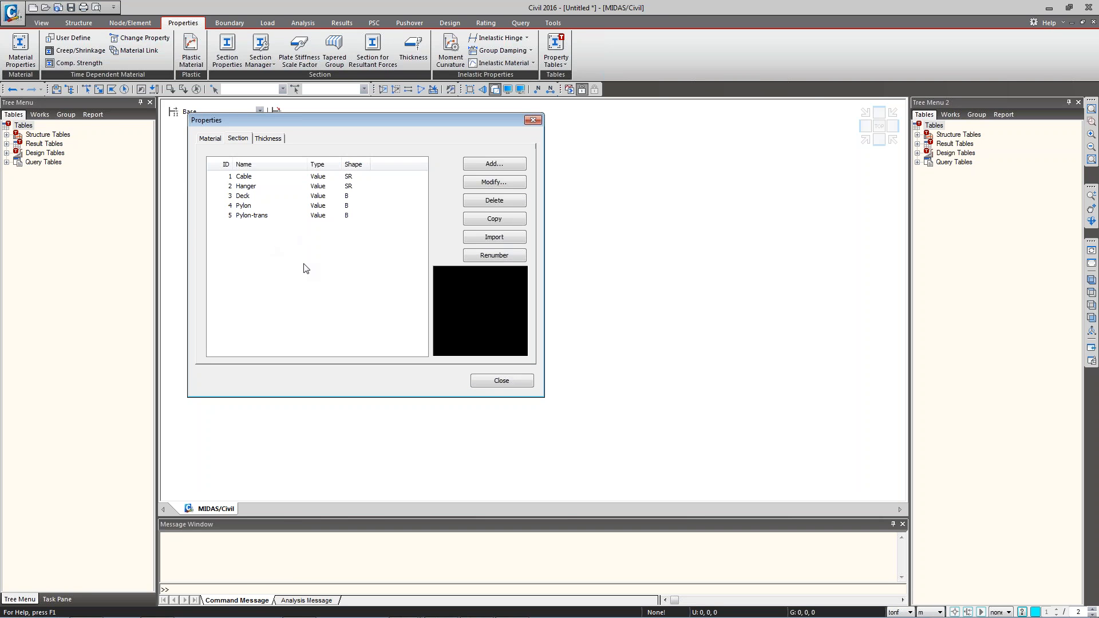
click(213, 139)
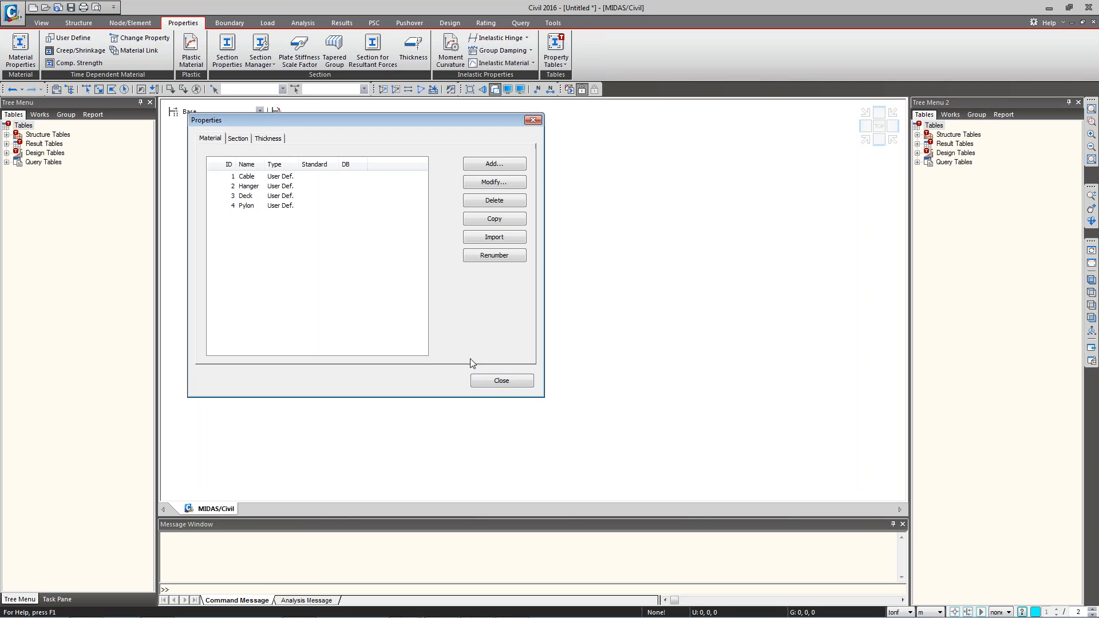
click(486, 379)
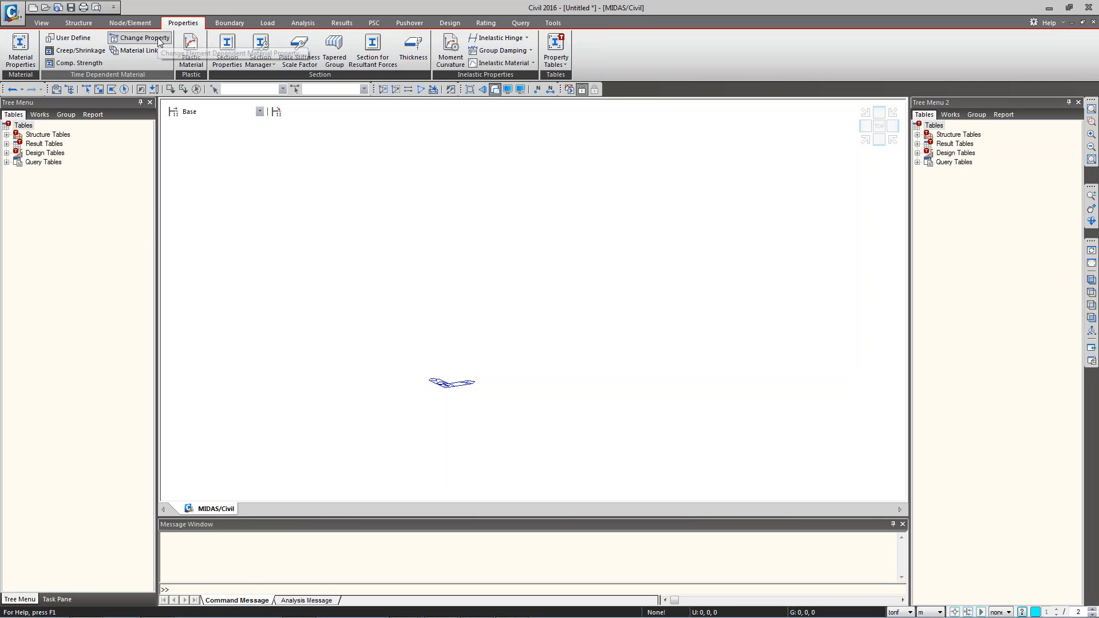
Start the Suspension Bridge Wizard and set node A's coordinates to X 0, Y 0 and Z 20.48 m.
click(85, 24)
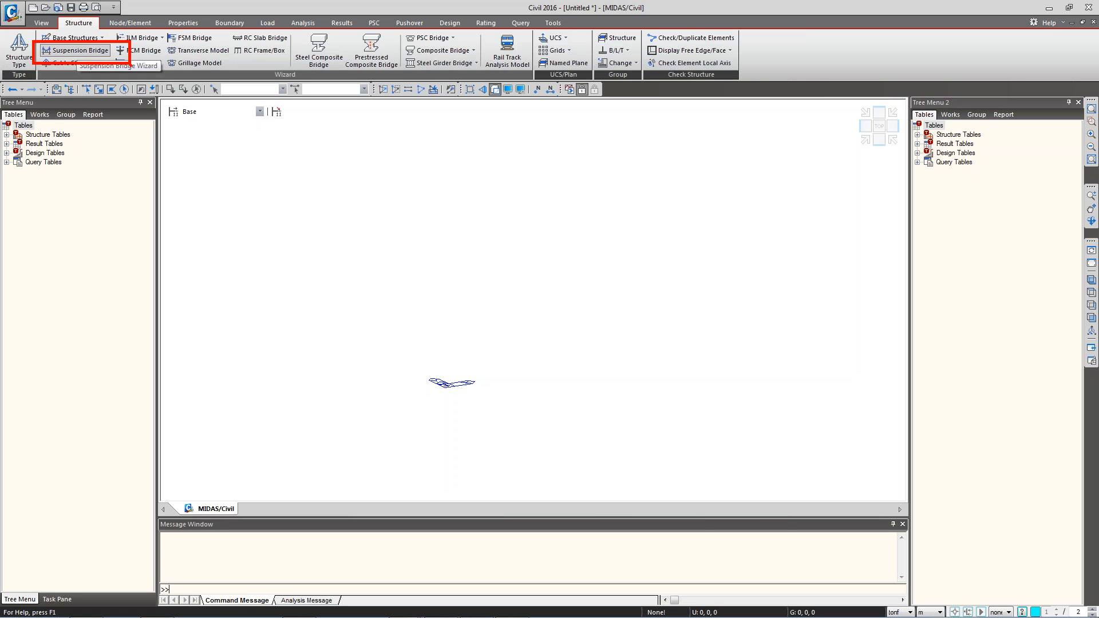
click(62, 56)
drag(118, 31, 278, 116)
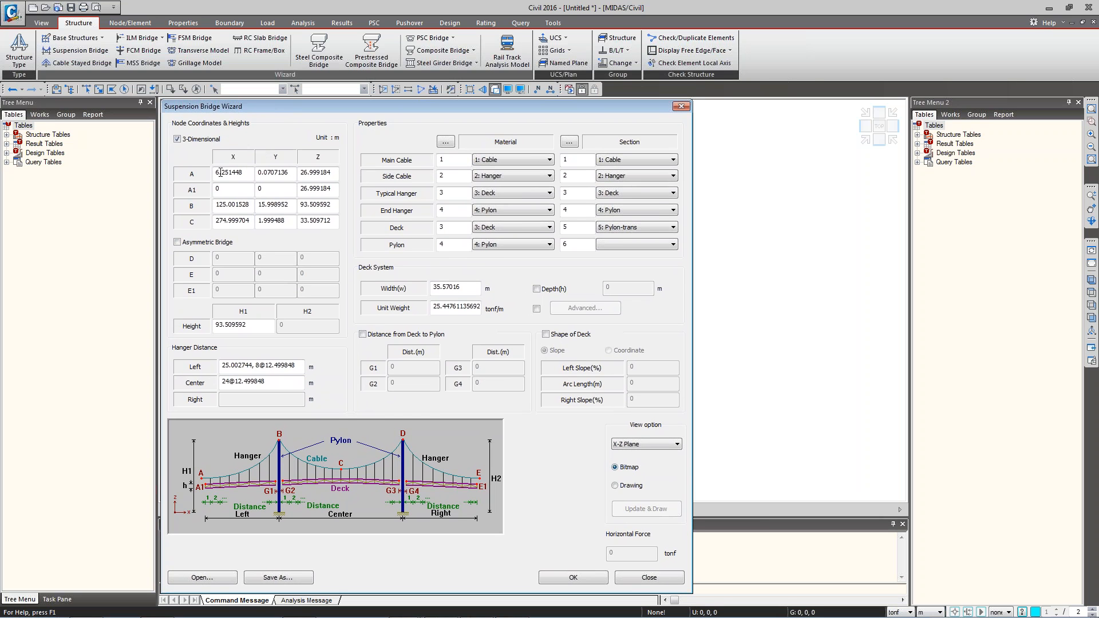
key(alt+Tab)
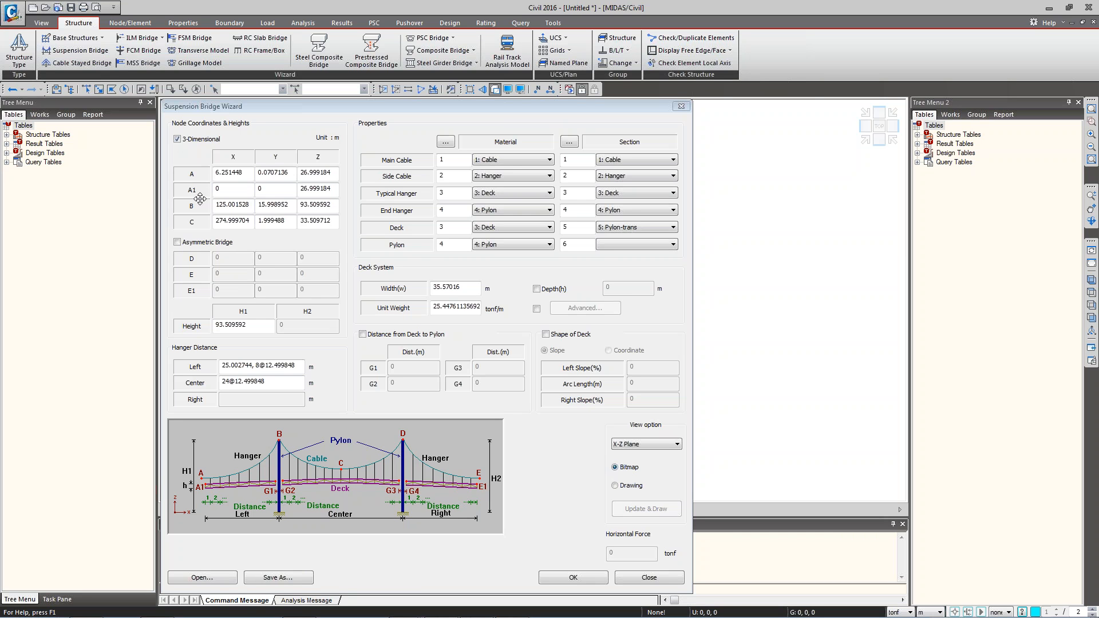
key(alt+Tab)
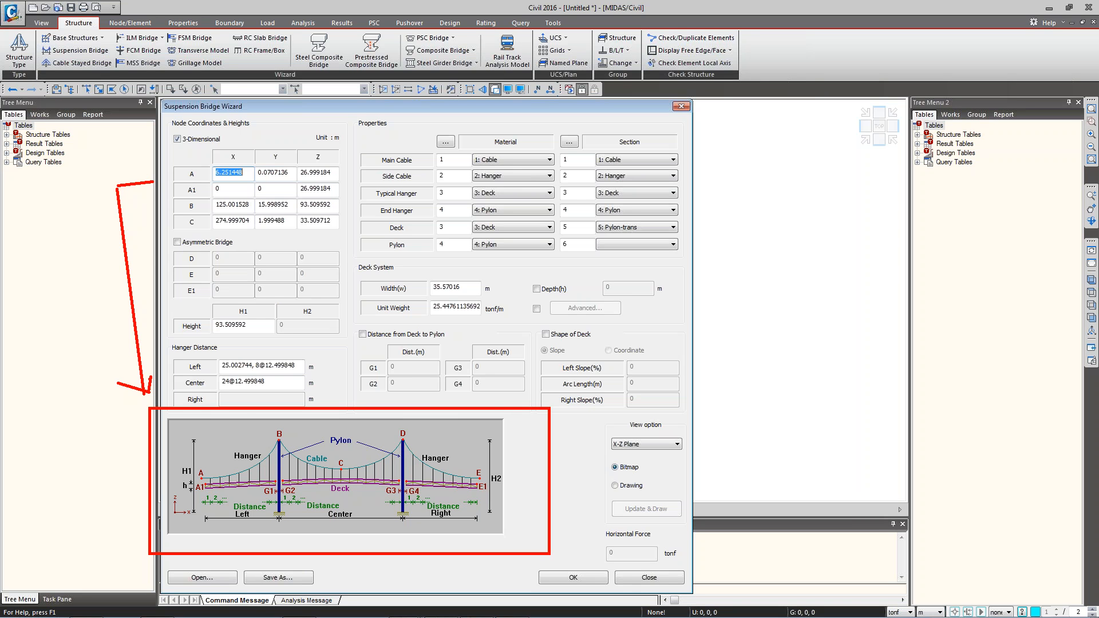
text(0)
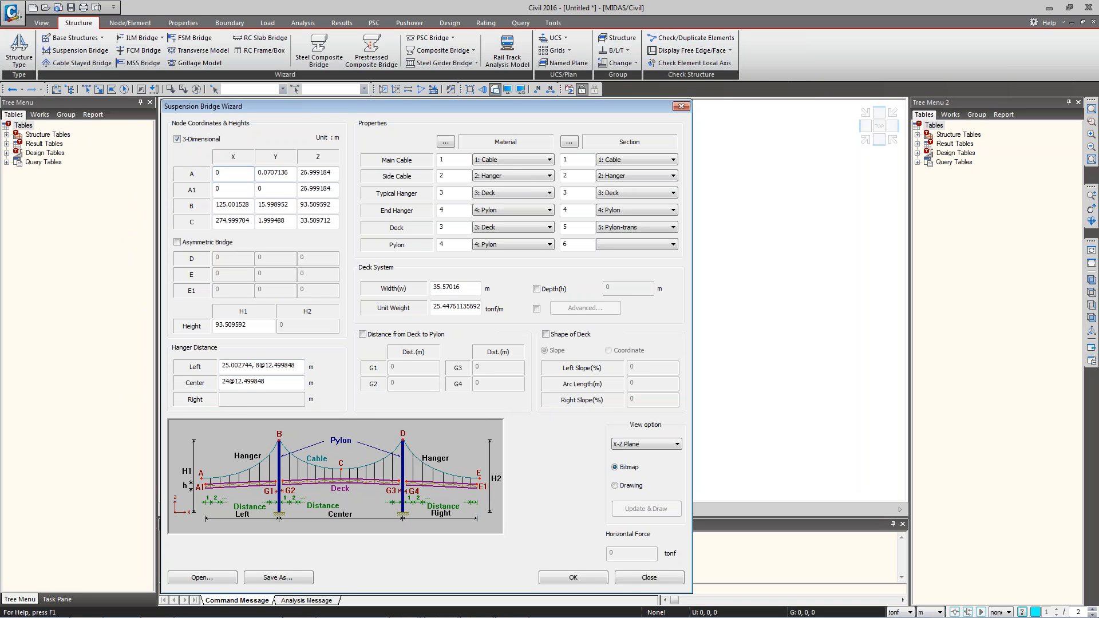
double_click(262, 177)
text(0)
double_click(326, 179)
text(20.48)
Set node A1's coordinates to X 3.6, Y 0 and Z 20.72 m in the wizard.
double_click(232, 189)
text(0)
double_click(232, 189)
text(3.6)
double_click(319, 189)
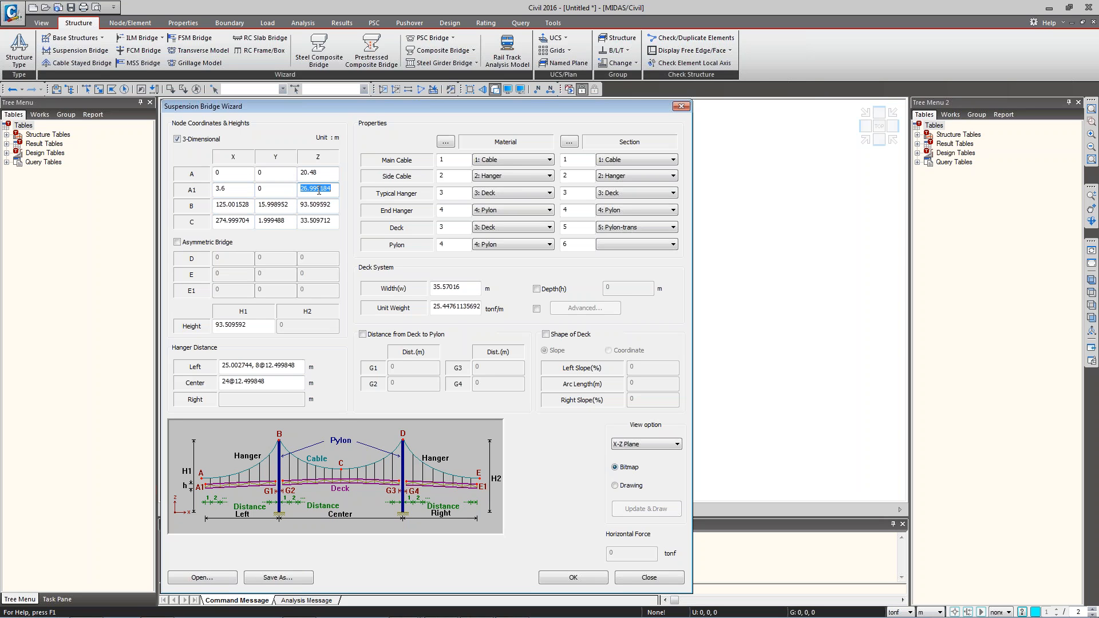
text(20.72)
Set node B's coordinates to X 128.6, Y 0 and Z 60.8 m in the wizard.
click(230, 207)
double_click(231, 209)
text(128.6)
double_click(280, 204)
text(0)
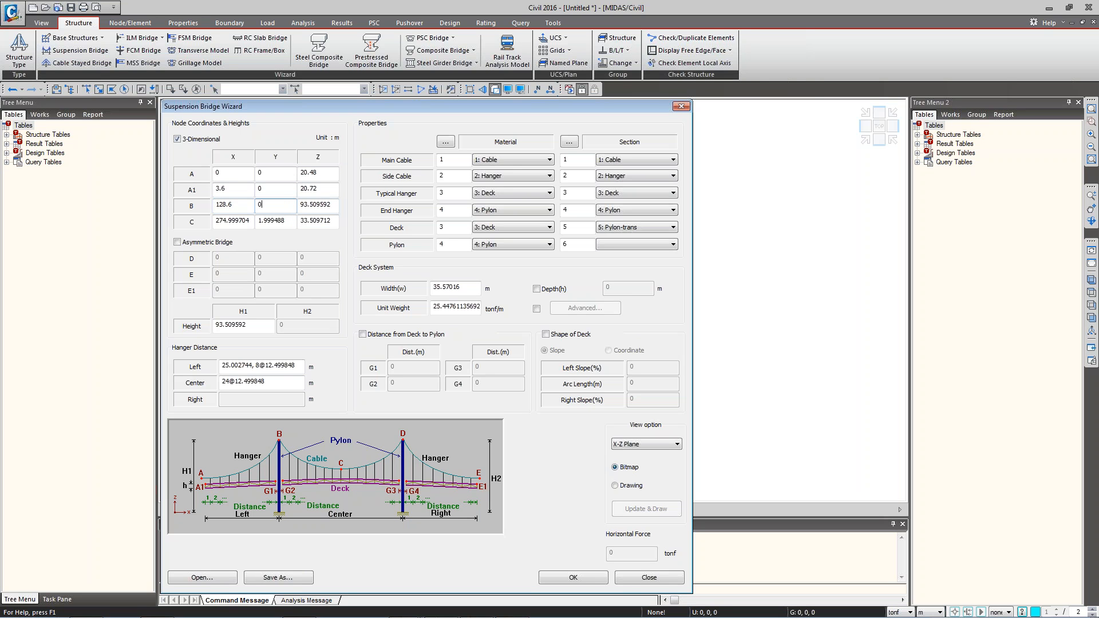
double_click(321, 204)
text(60.8)
Set node C's coordinates to X 328.6, Y 0 and Z 27 m, and the pylon height H1 to 60.8 m.
double_click(232, 223)
text(328.6)
double_click(278, 222)
text(0)
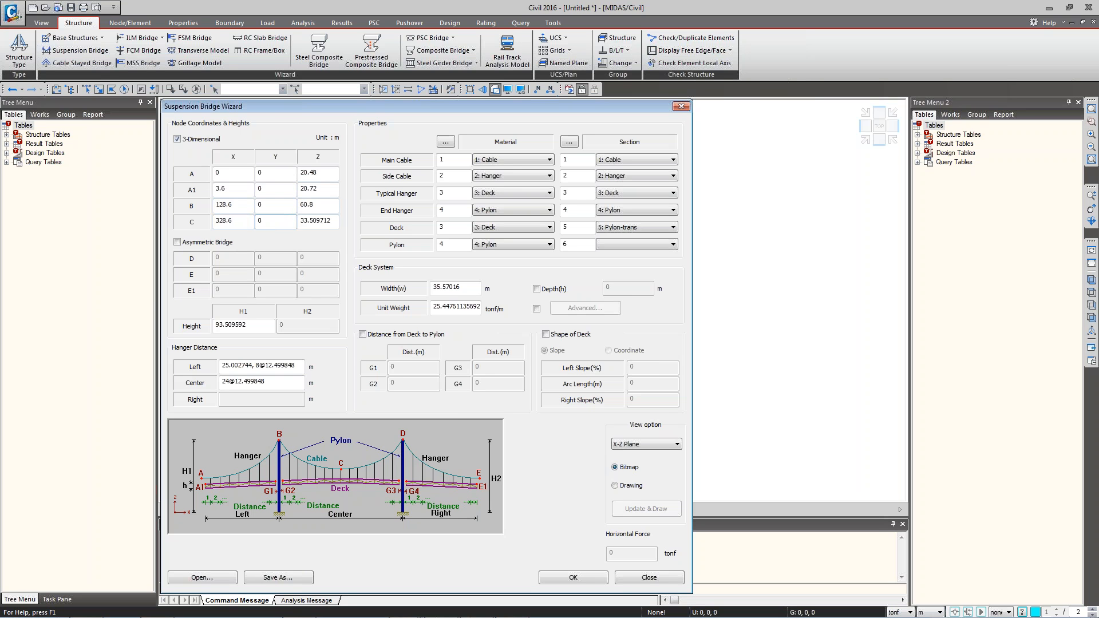
double_click(315, 221)
text(27)
double_click(240, 325)
text(60.8)
Assign the Cable material to the side cable and the Hanger material to the typical and end hangers, keeping Deck for the deck.
click(487, 176)
click(486, 186)
click(496, 195)
click(487, 211)
click(487, 211)
click(486, 228)
click(486, 228)
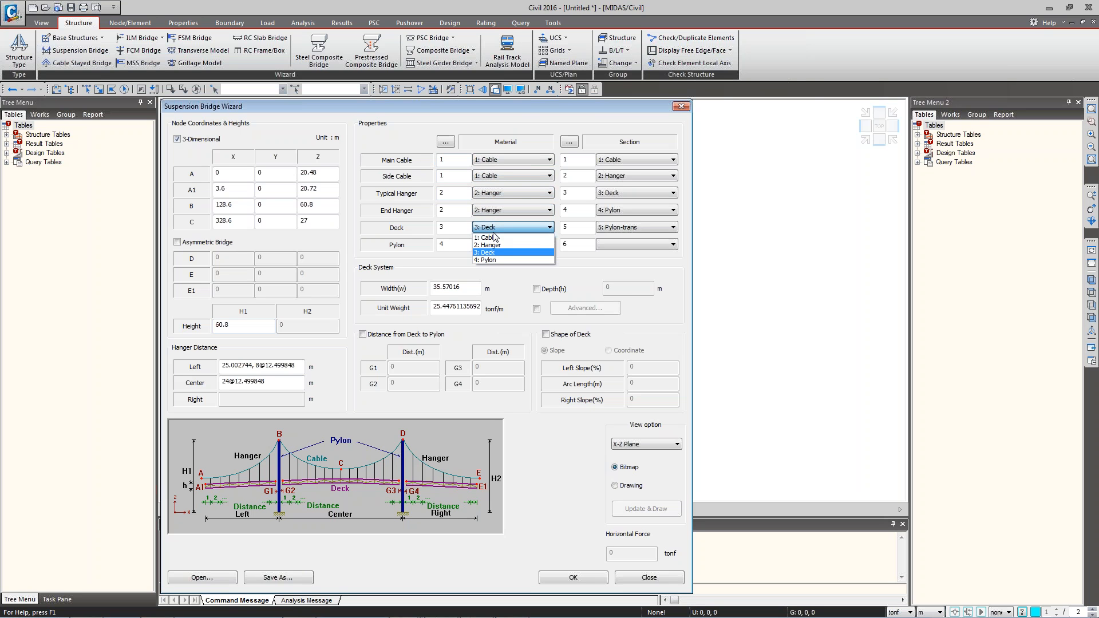
click(498, 252)
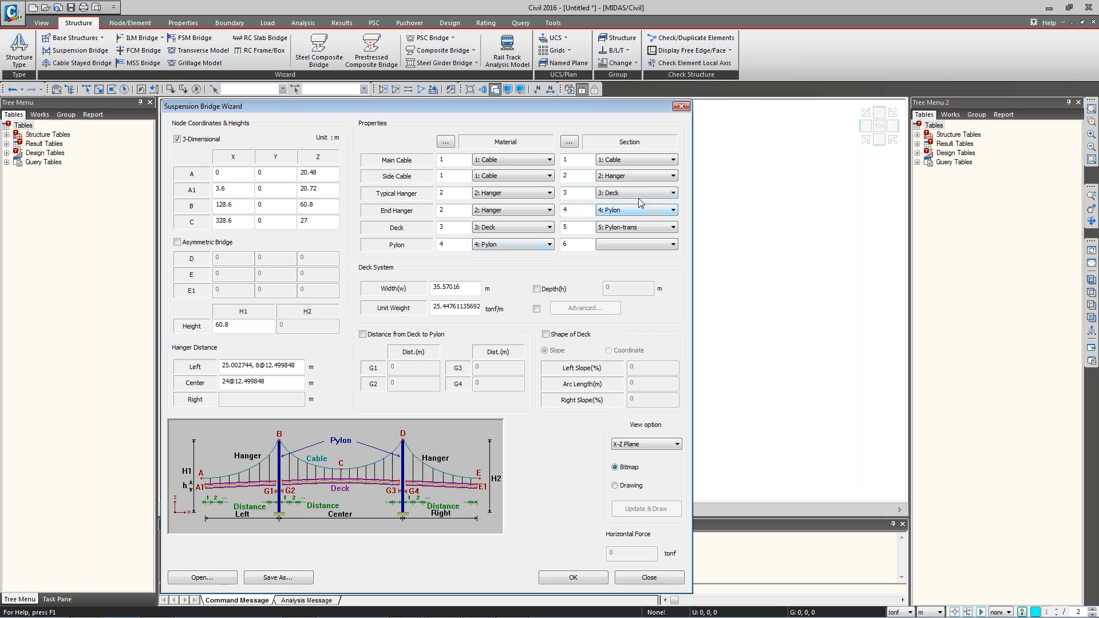
Assign the Cable section to the main and side cables and the Hanger section to the typical and end hangers.
click(627, 160)
click(627, 170)
click(630, 175)
click(619, 187)
click(625, 193)
click(623, 211)
click(624, 210)
click(623, 228)
Assign the Deck section to the deck and the Pylon section to the pylon, and set the deck width to 11 m.
click(623, 228)
click(611, 251)
click(630, 245)
click(611, 268)
click(627, 228)
click(616, 254)
double_click(464, 289)
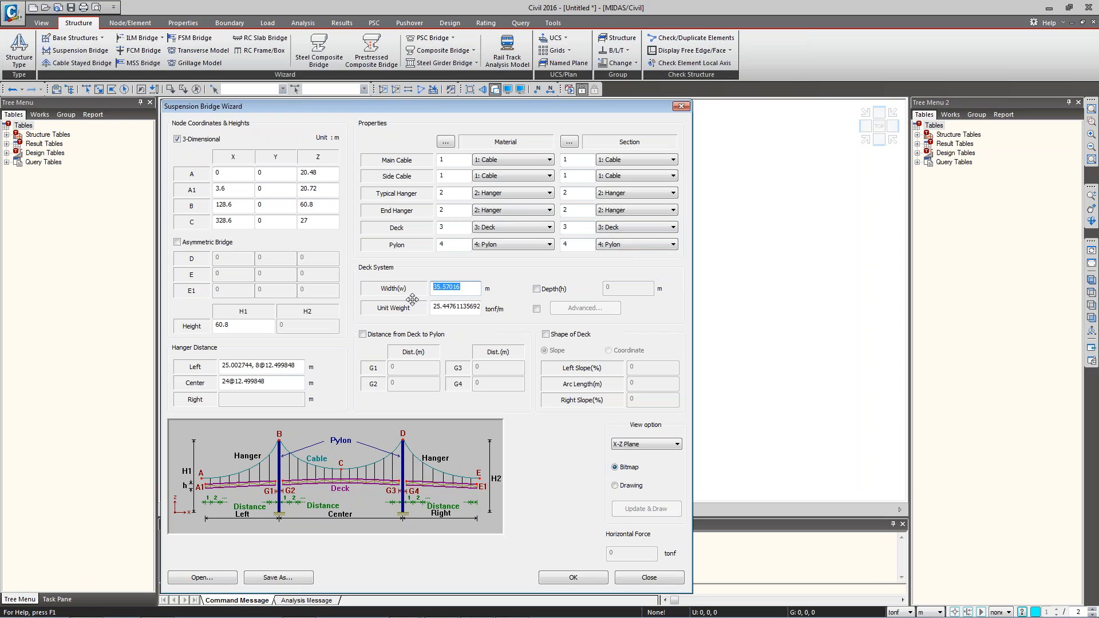
text(11)
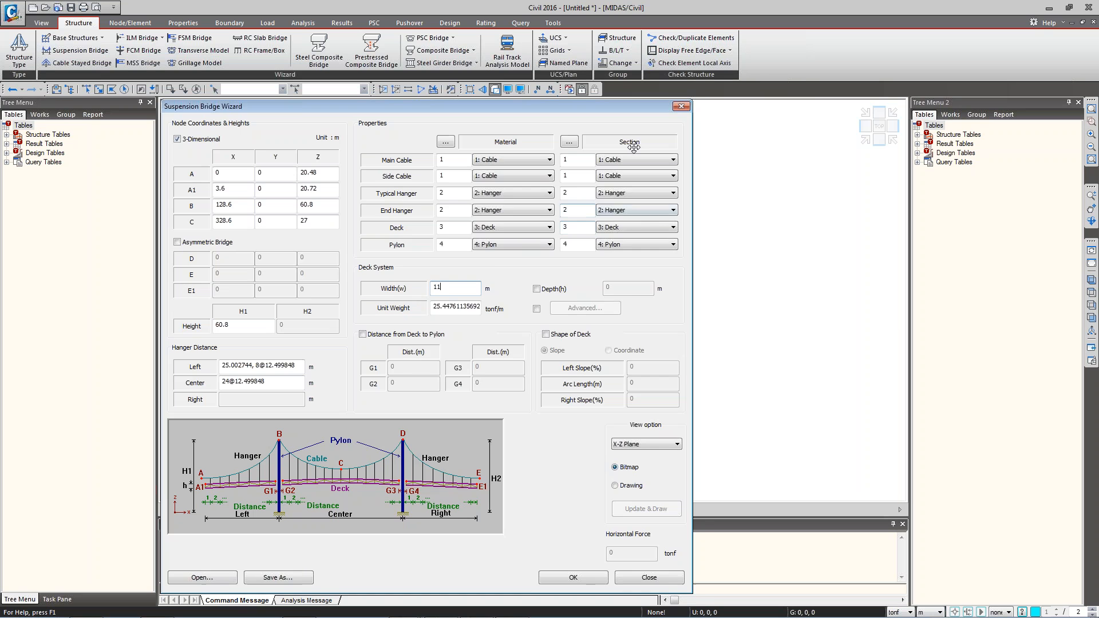
Modify the Deck box section to a height H of 1.6 m and a width B of 11 m, and close the section properties.
click(569, 141)
double_click(427, 242)
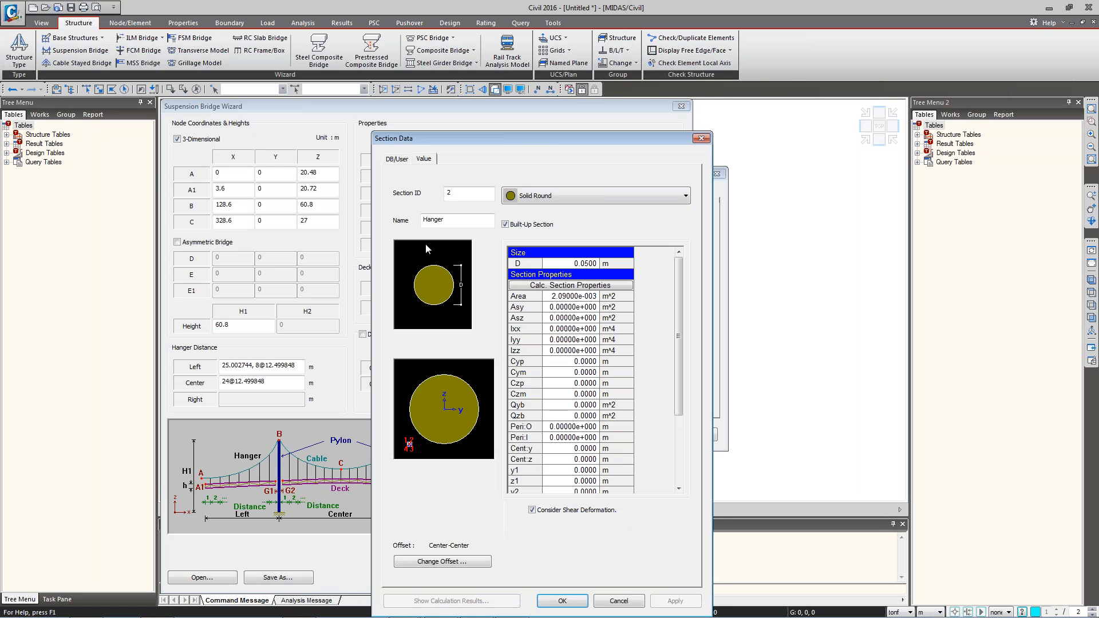
key(Escape)
double_click(427, 251)
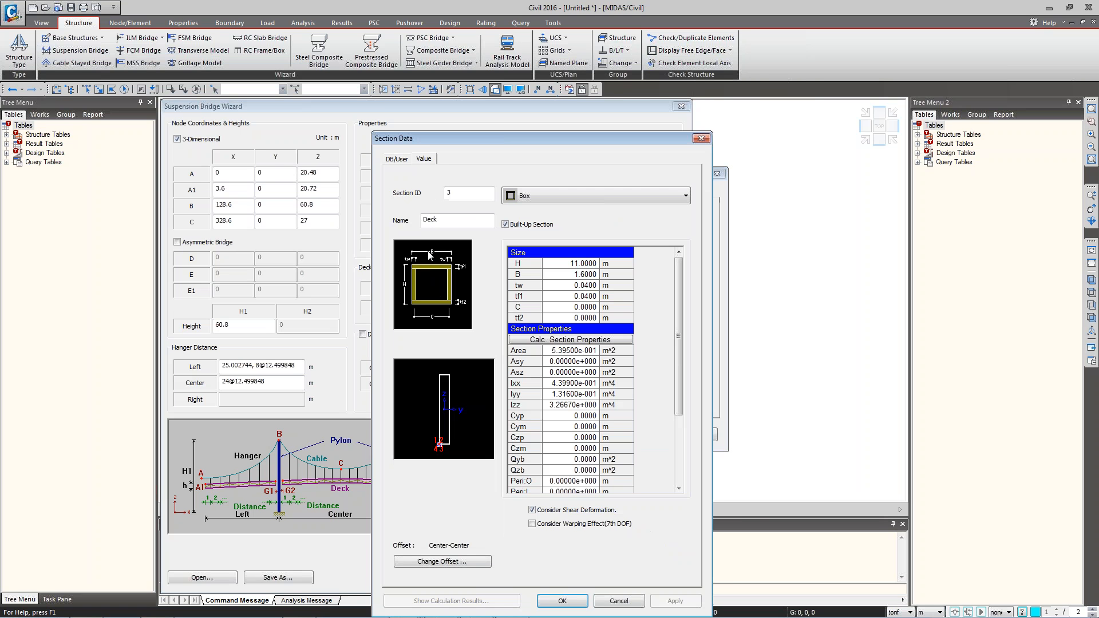
double_click(587, 264)
text(1.6)
double_click(571, 275)
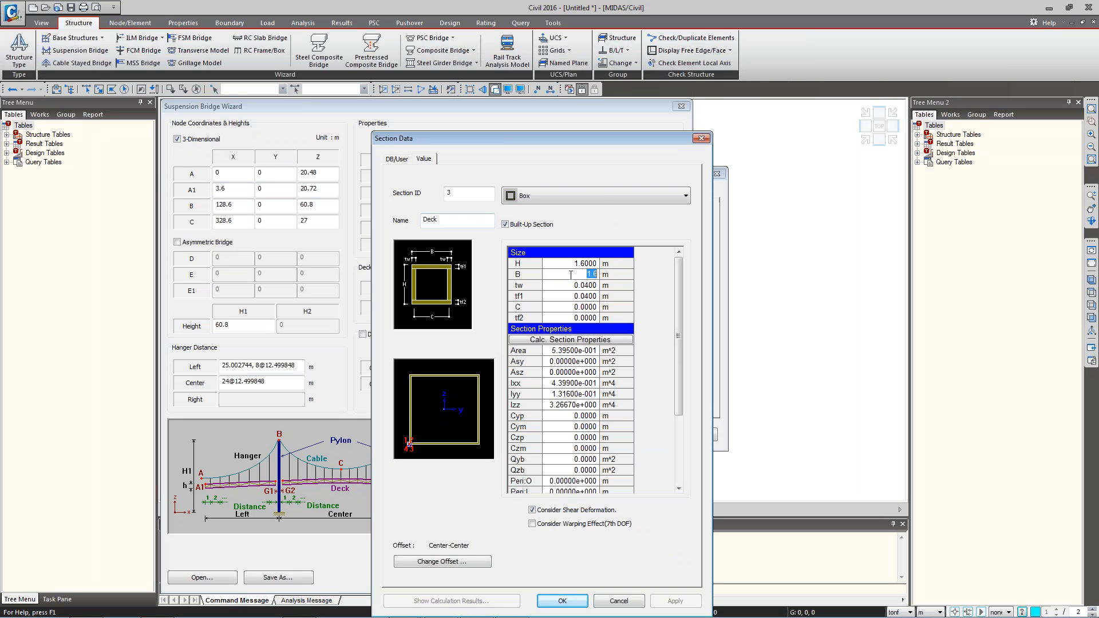
text(11)
key(Return)
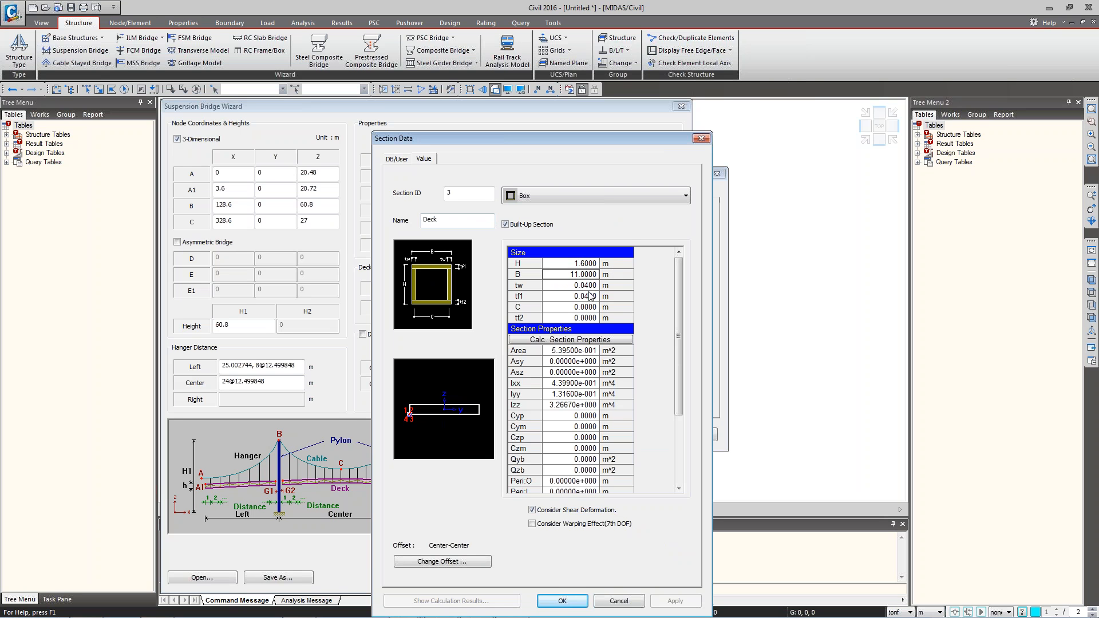
click(570, 600)
click(676, 437)
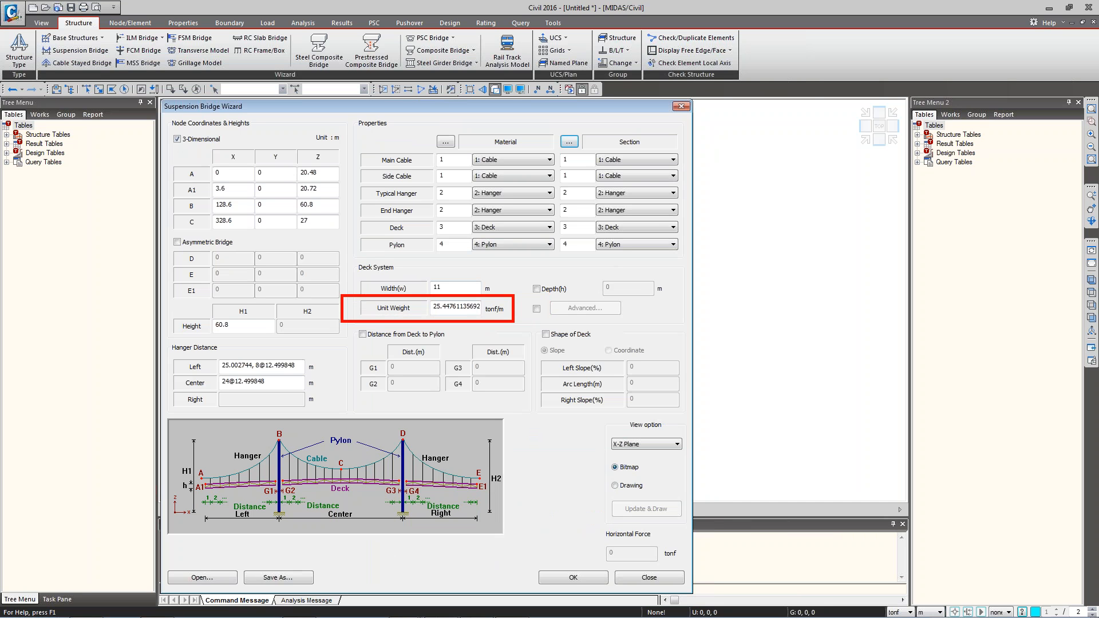
Enable the advanced unit weight for the deck system and open its settings.
click(537, 309)
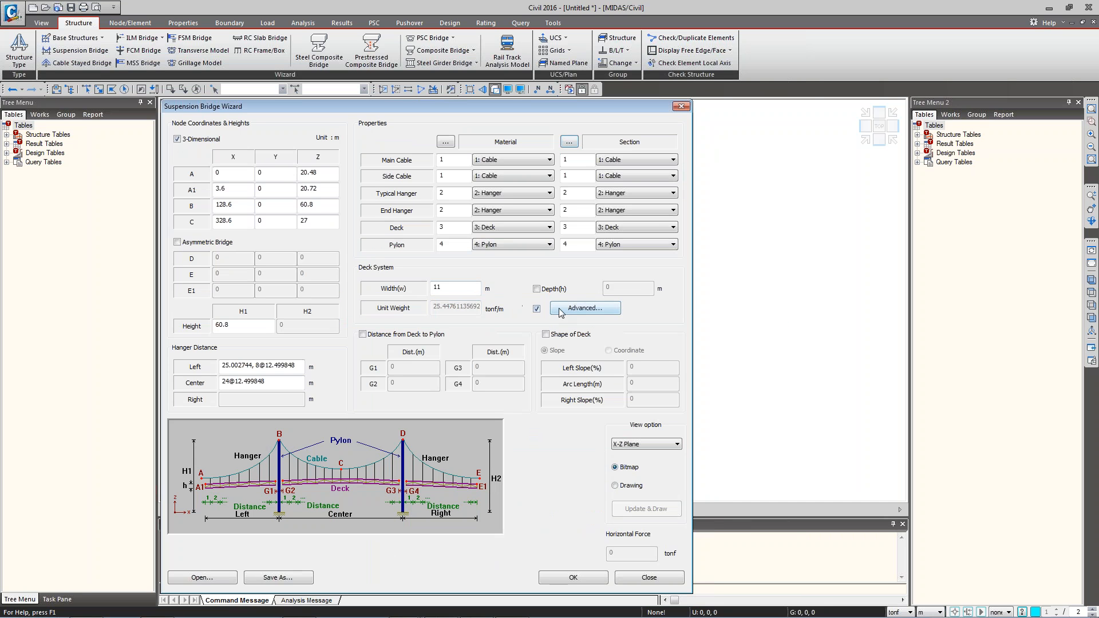
click(560, 313)
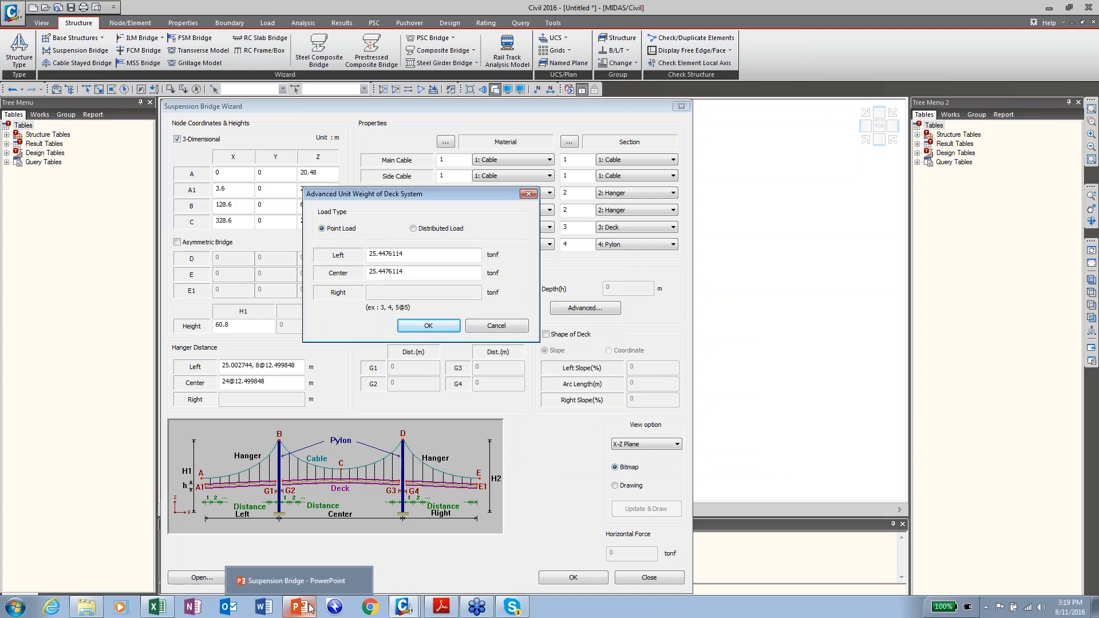
Switch to the Suspension Bridge presentation in PowerPoint and present slide 9 on the self-weight applied to each hanger.
click(310, 608)
click(109, 577)
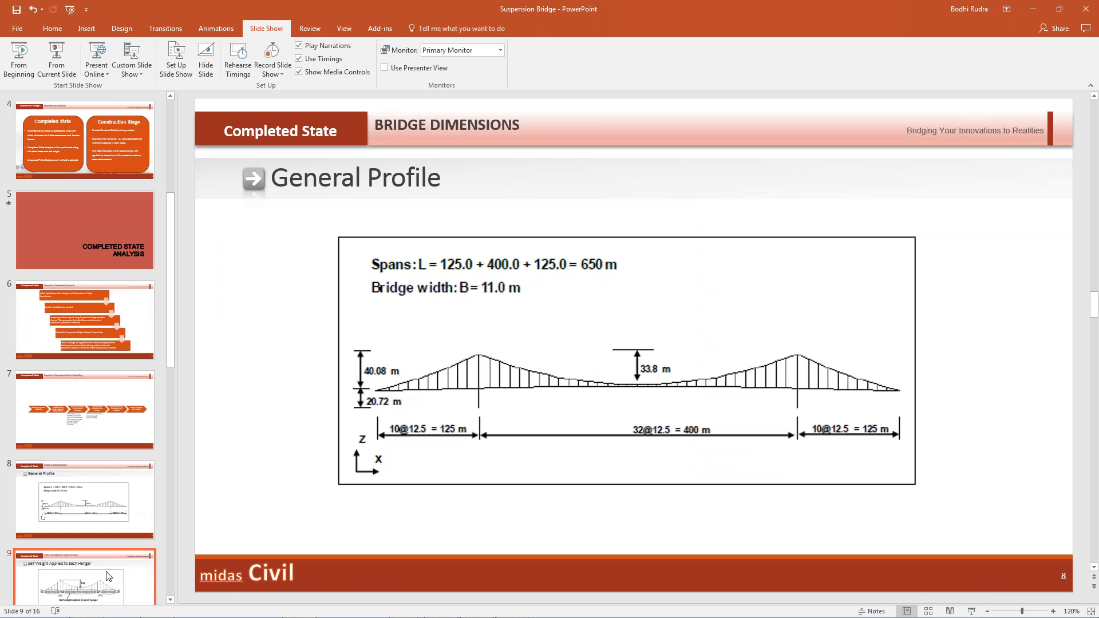
click(971, 612)
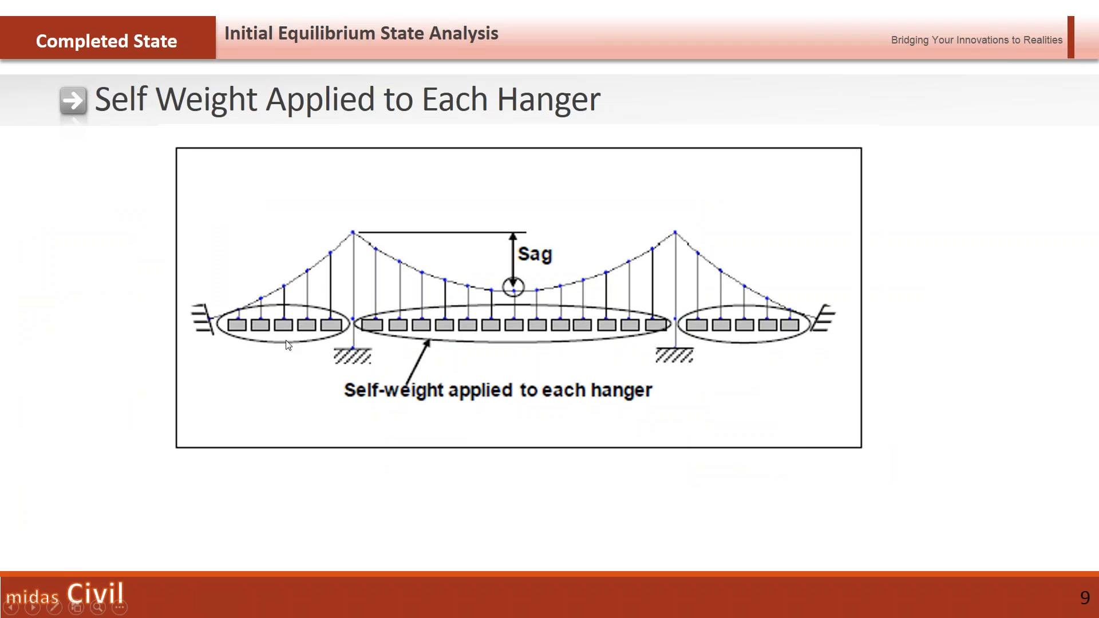
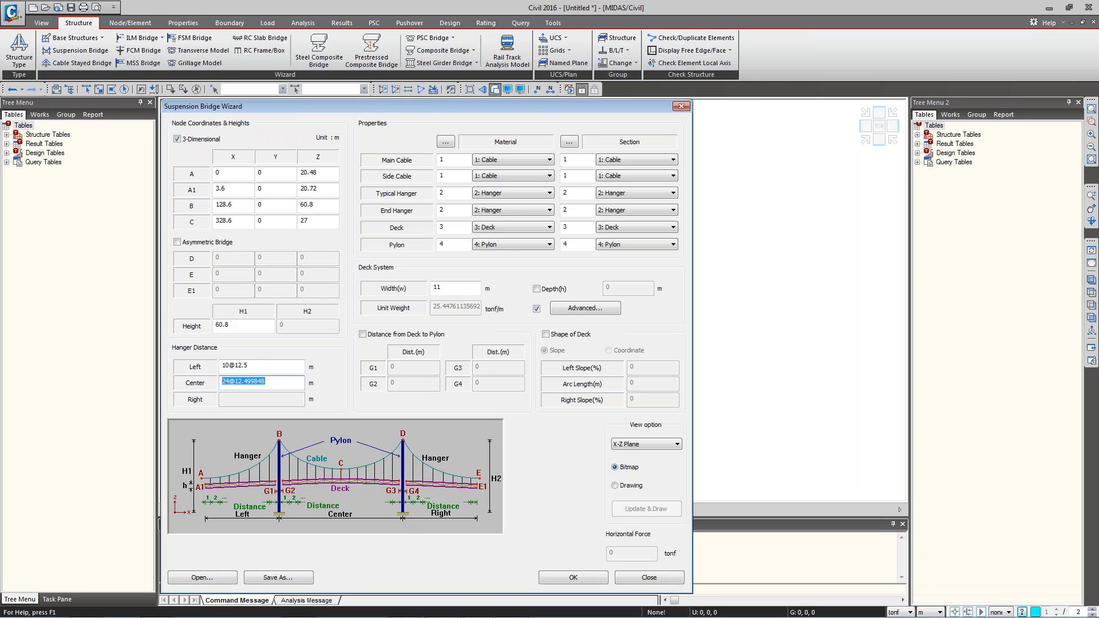
text(32@12.5)
double_click(238, 387)
drag(251, 365, 246, 365)
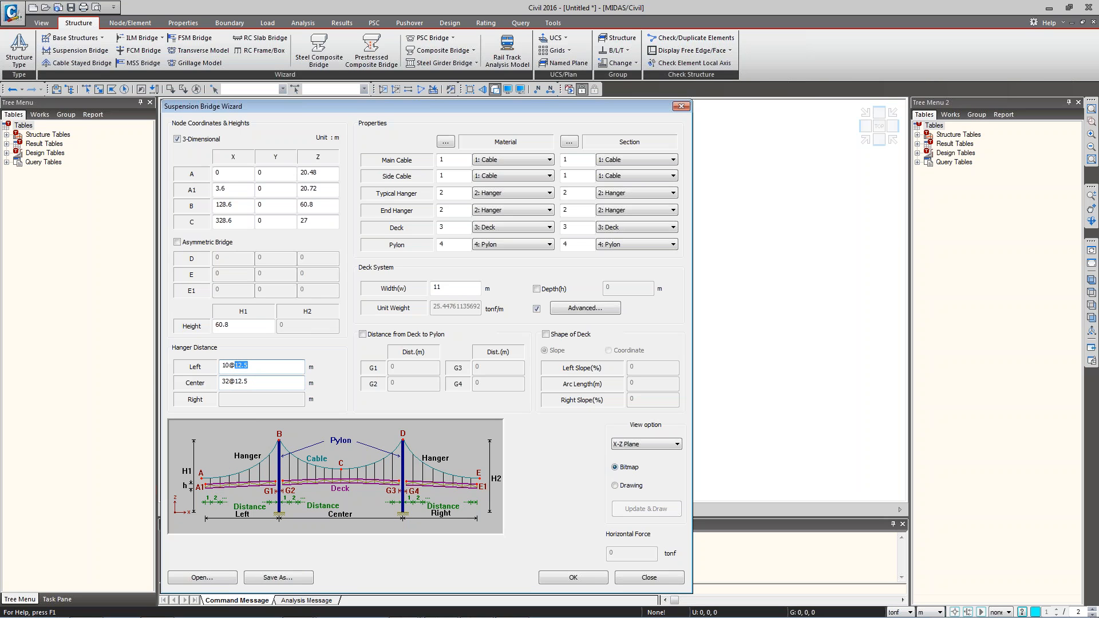
drag(251, 367, 234, 370)
Examine the Deck section's area in the section properties and close them without changes.
click(568, 142)
double_click(435, 250)
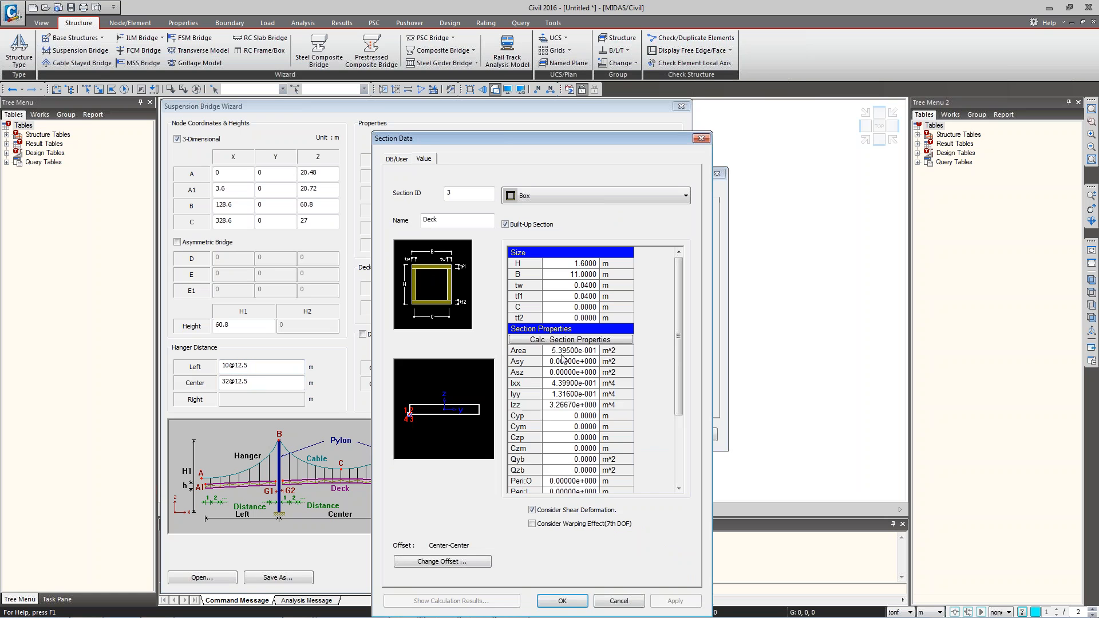
double_click(563, 356)
click(702, 138)
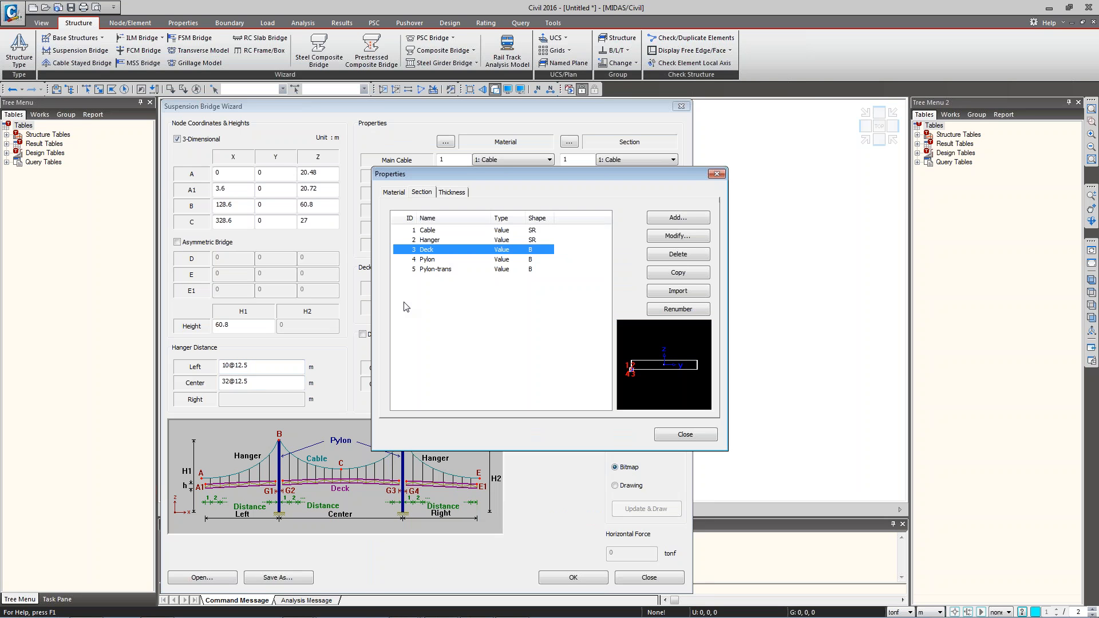
click(717, 174)
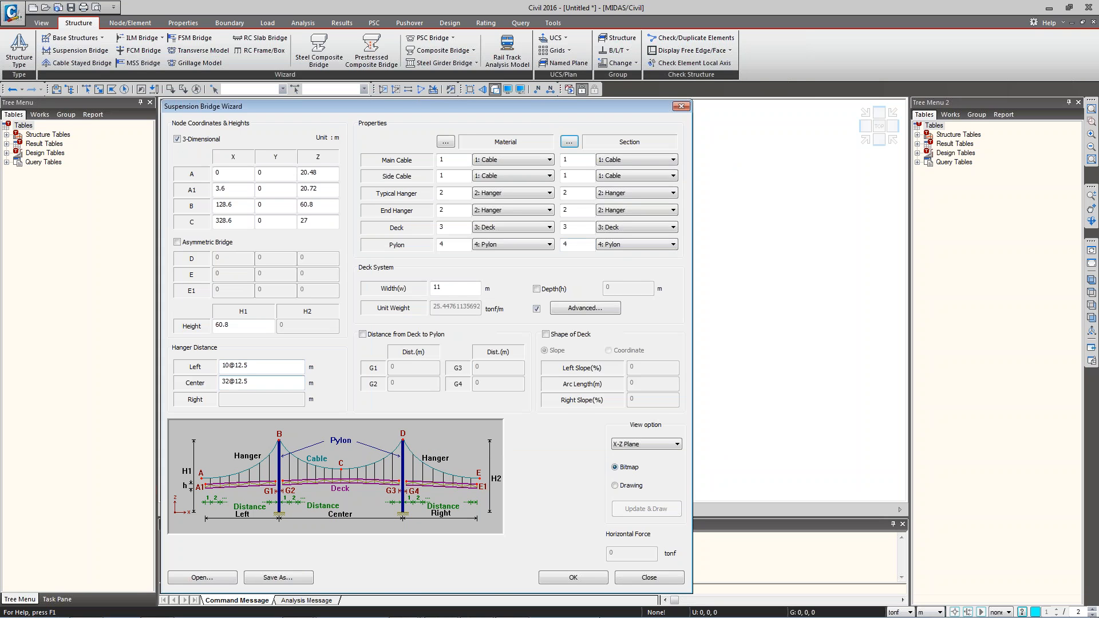
Switch to the Book1 workbook in Excel, examine the hanger load formula in cell C7 of Sheet1, and return to the wizard.
click(157, 611)
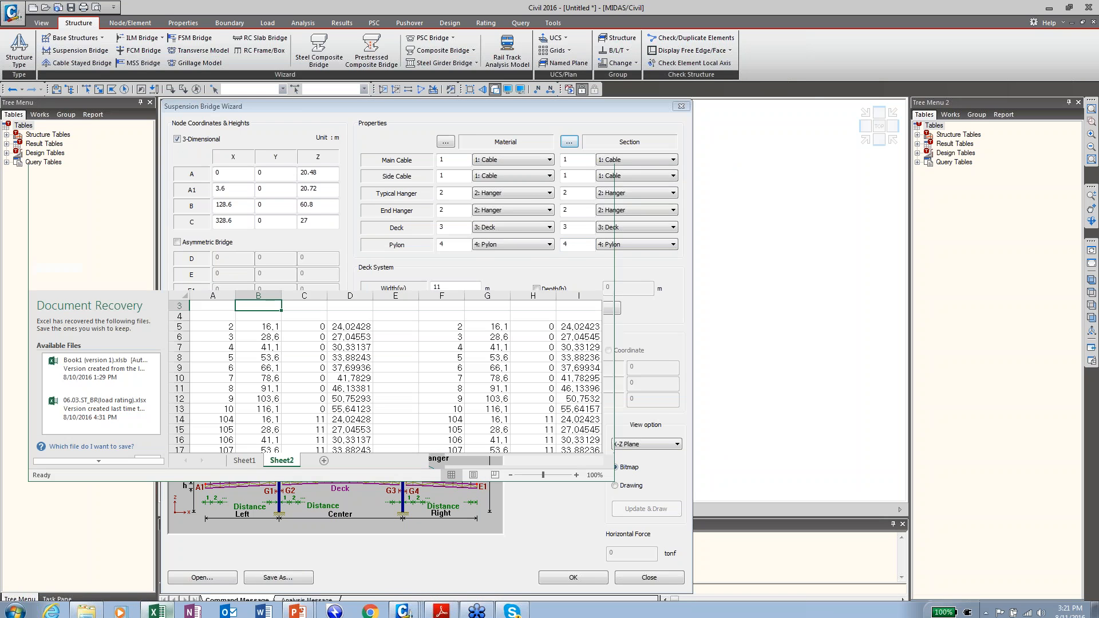
click(244, 460)
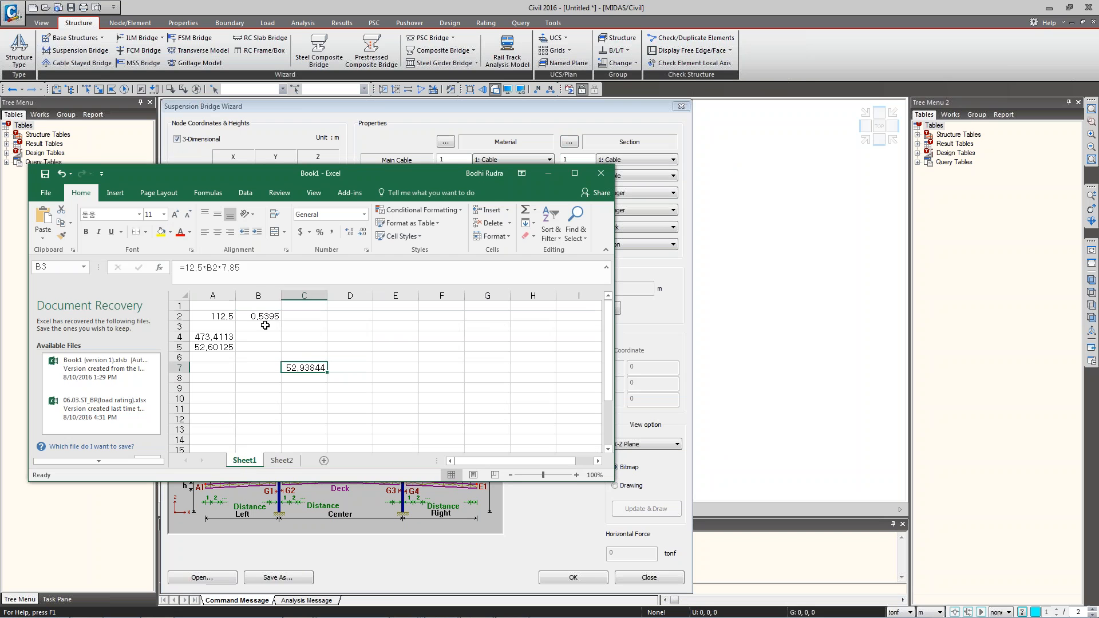
double_click(297, 368)
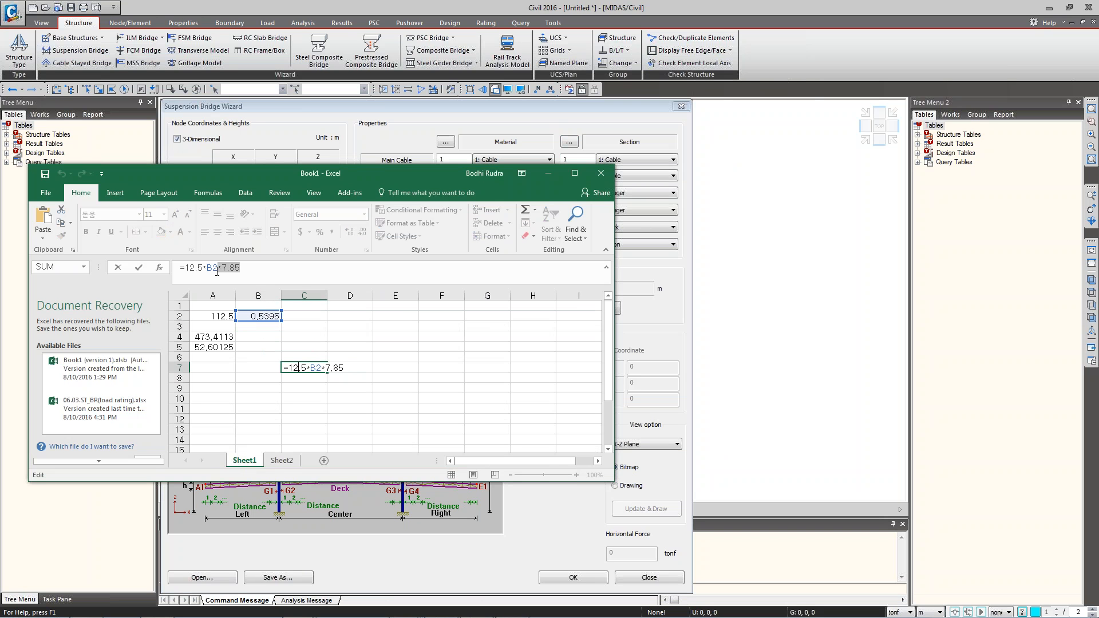
key(Escape)
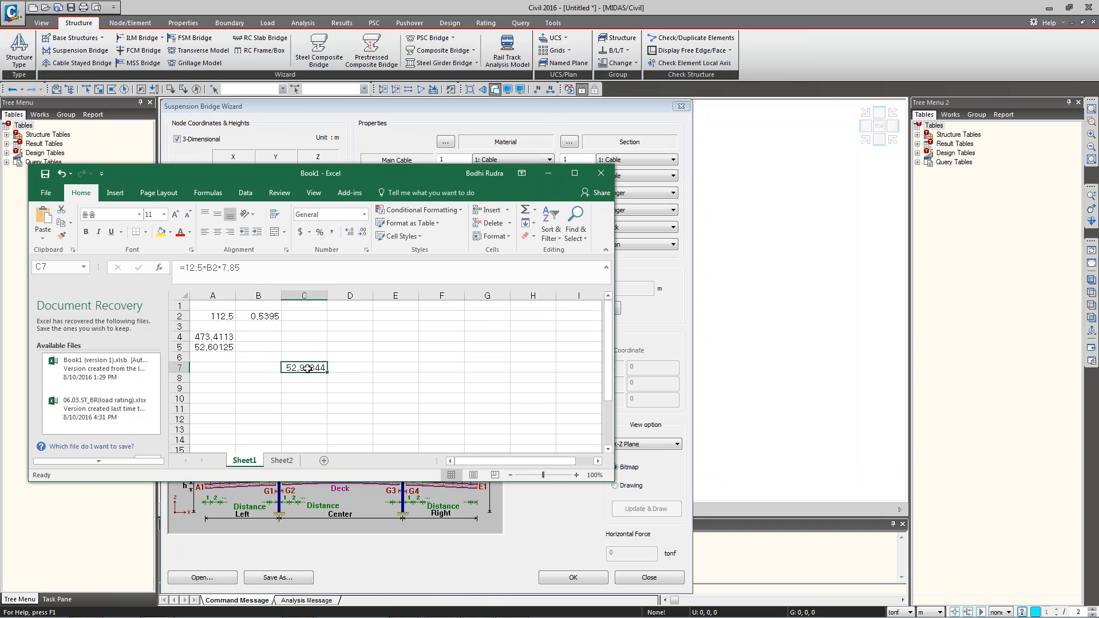
click(552, 173)
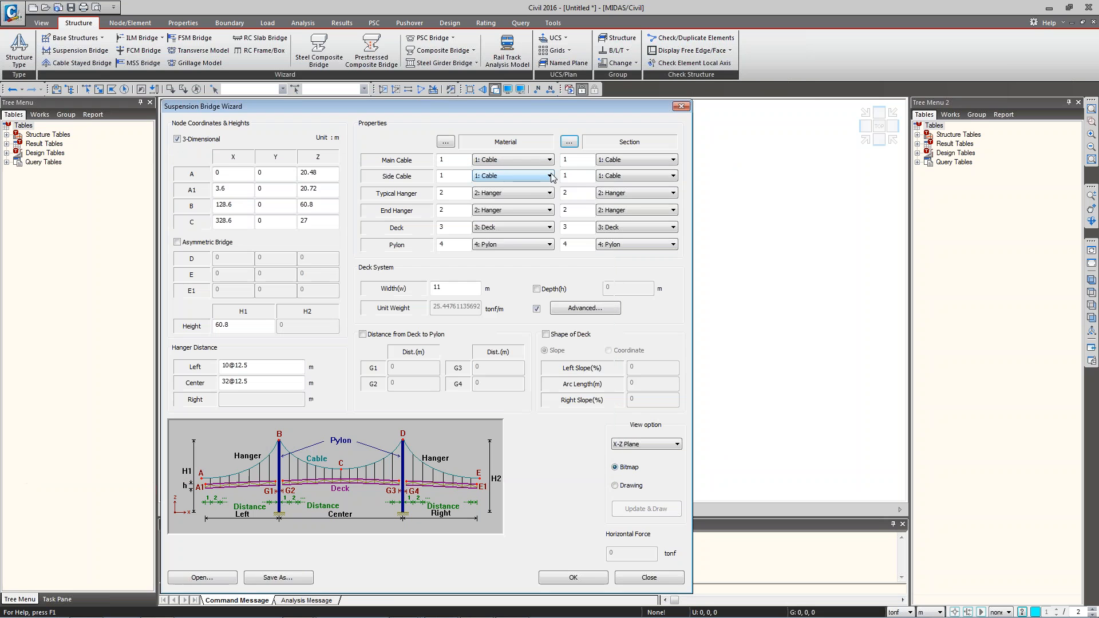
click(590, 310)
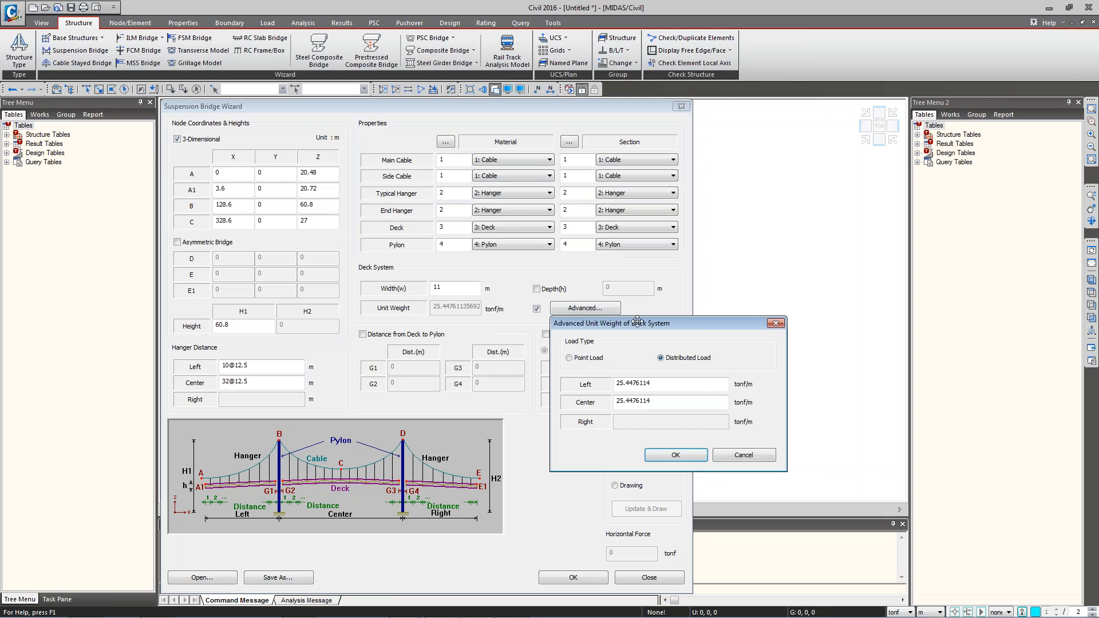
drag(635, 323, 442, 207)
click(375, 241)
click(375, 241)
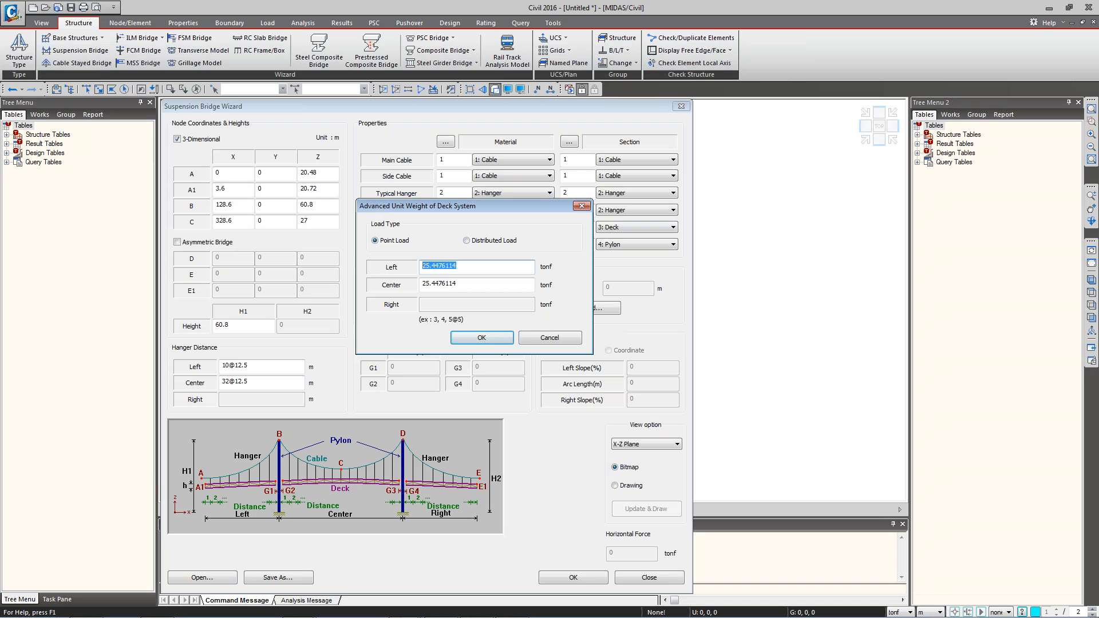
text(9@52.9375)
double_click(450, 285)
text(31@)
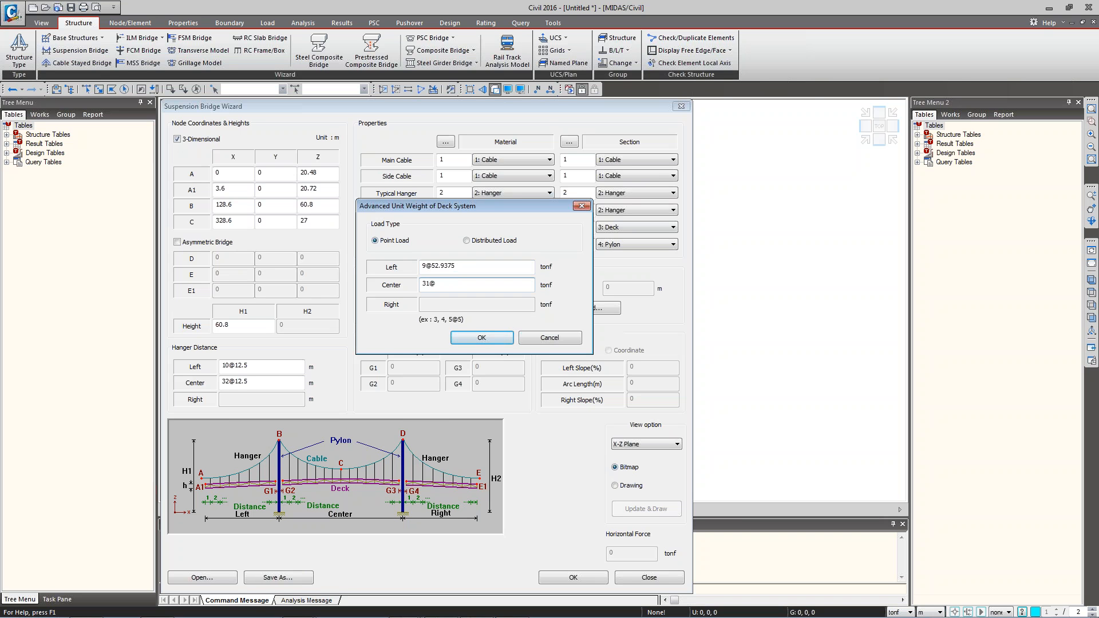
text(52.9375)
click(469, 338)
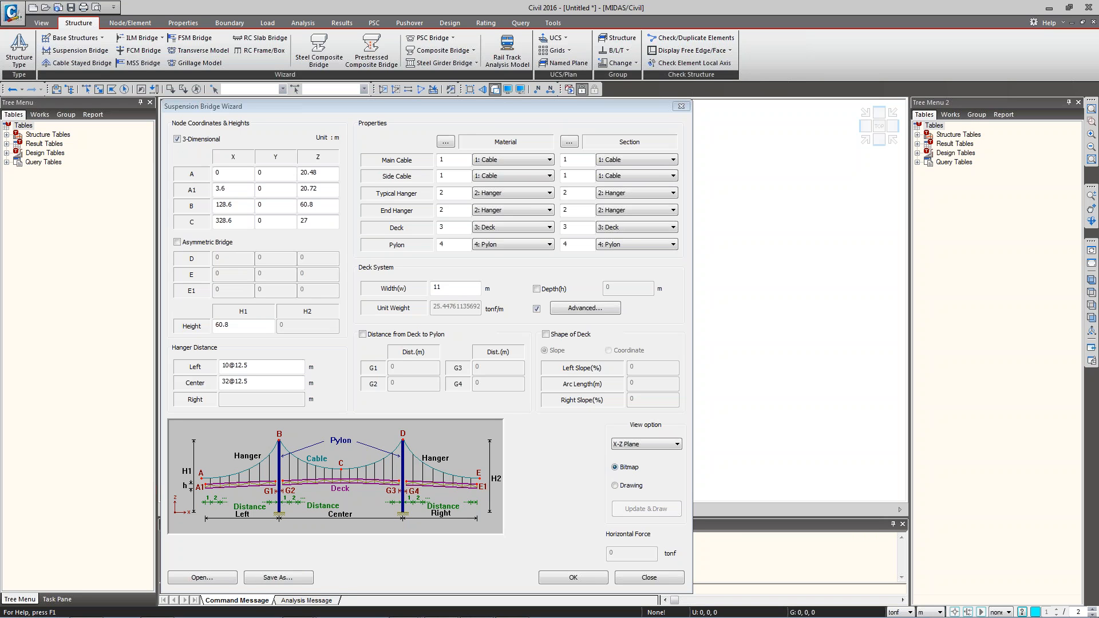
Enable the deck shape by slope with a 2.77% left slope and a 650 m arc length, and preview the bridge as a drawing.
click(563, 337)
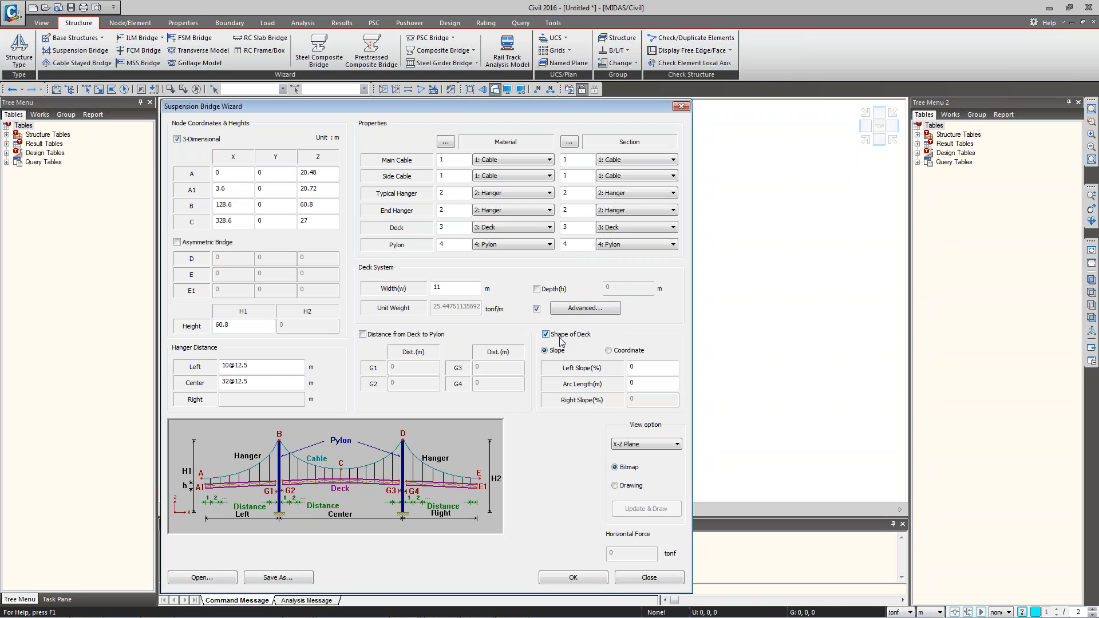
double_click(633, 368)
key(ctrl+s)
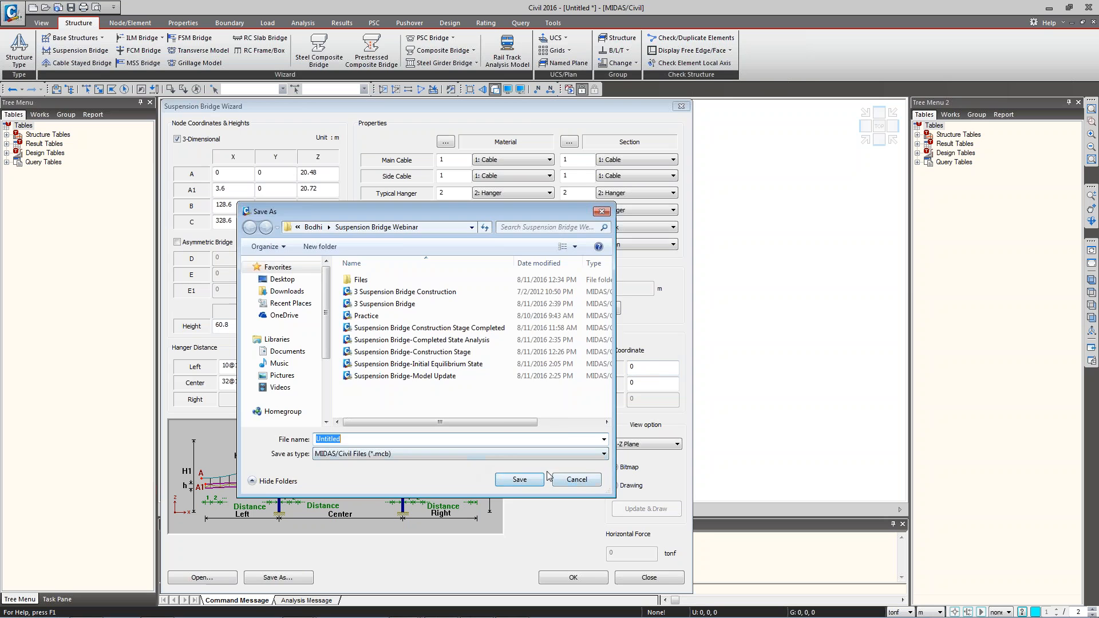
click(579, 481)
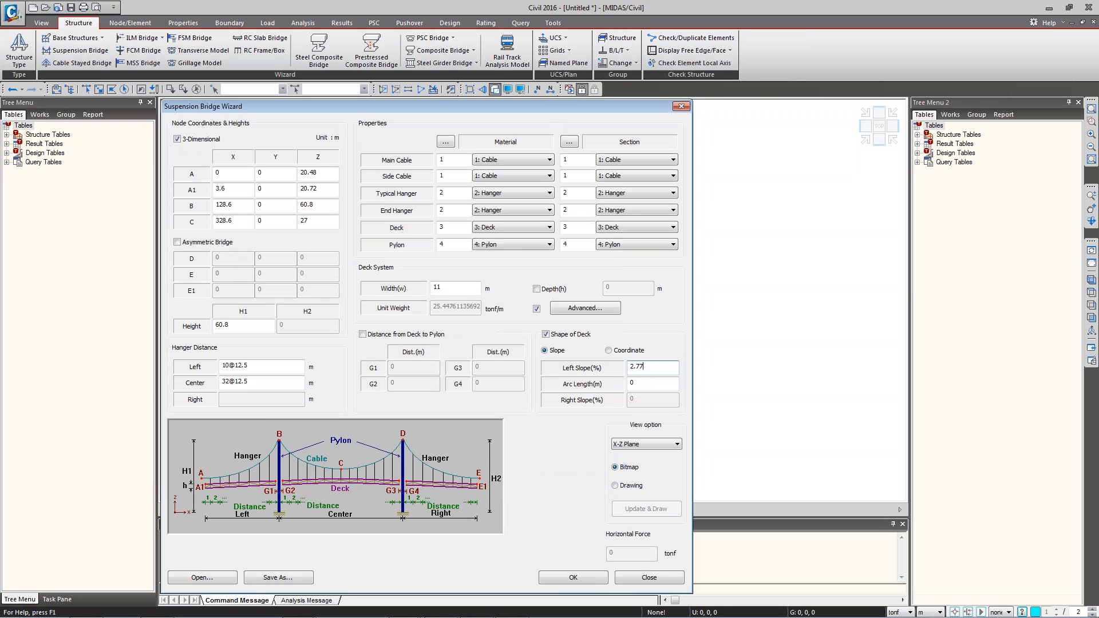
double_click(652, 385)
text(645)
click(615, 485)
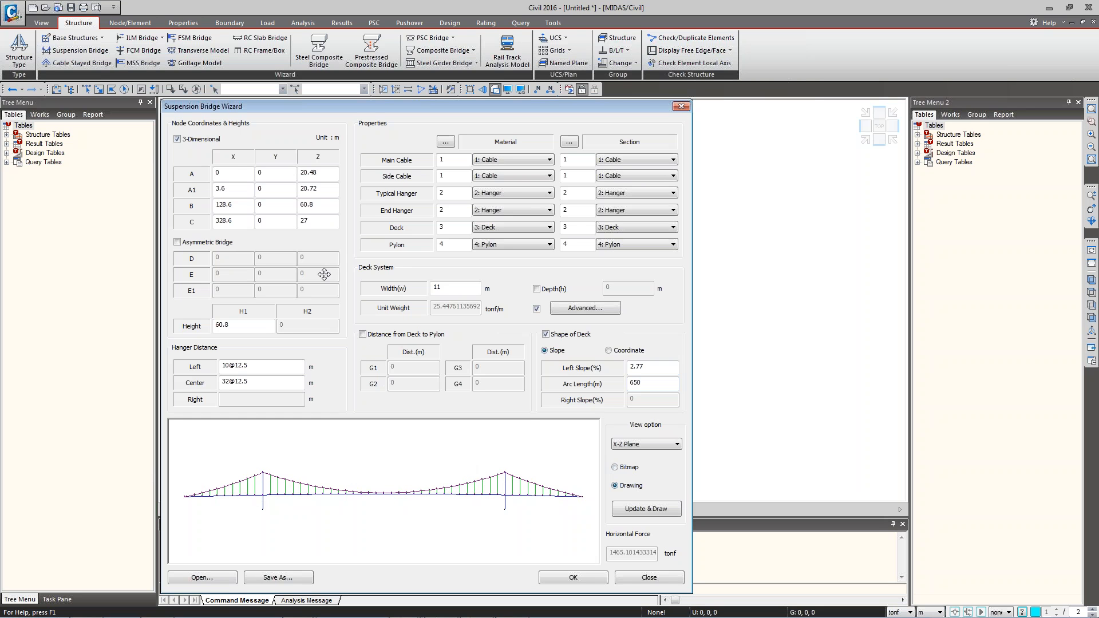
Load the previously saved Suspension Wizard.wzd file into the wizard without saving a new one.
click(275, 578)
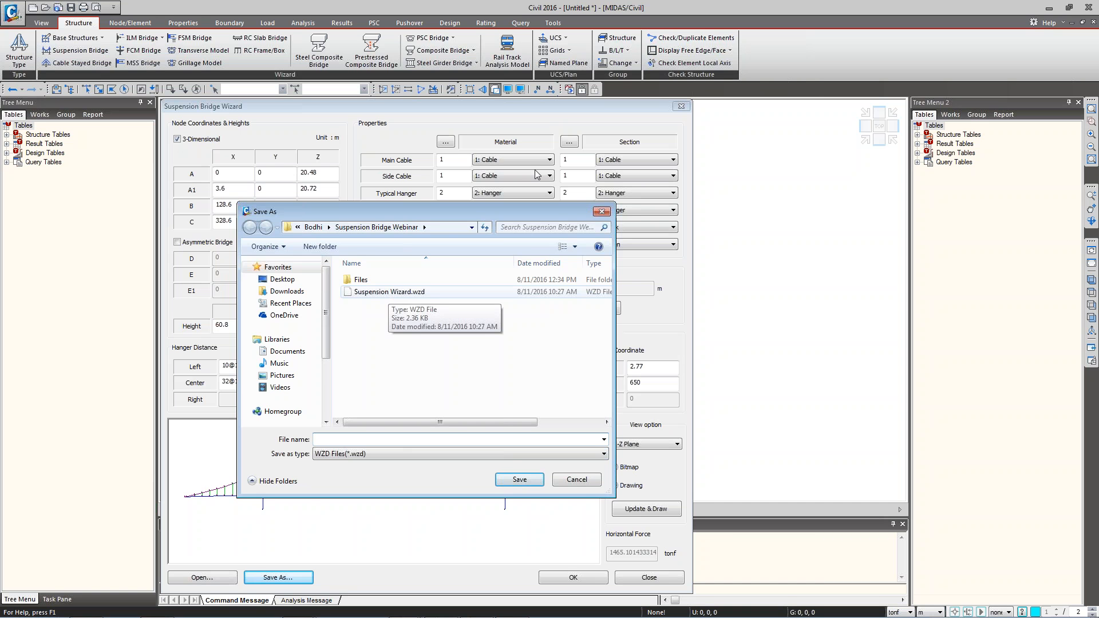
click(574, 479)
click(202, 577)
double_click(371, 297)
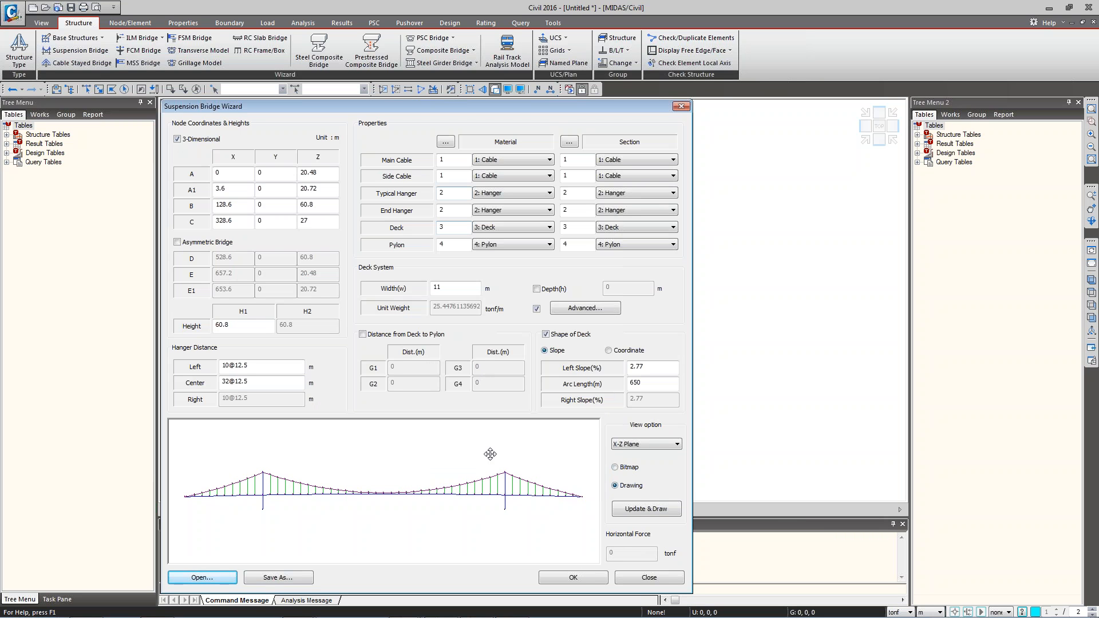
Generate the bridge model from the wizard settings, start saving it, and create and enter a new folder named webinar.
click(574, 578)
key(ctrl+s)
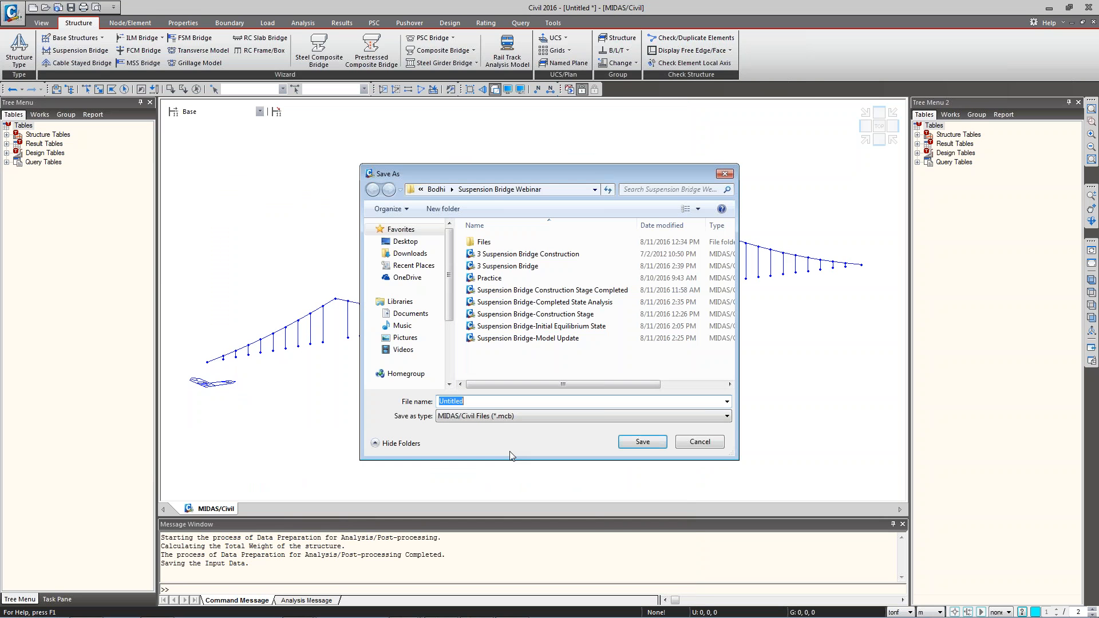
drag(469, 173, 324, 133)
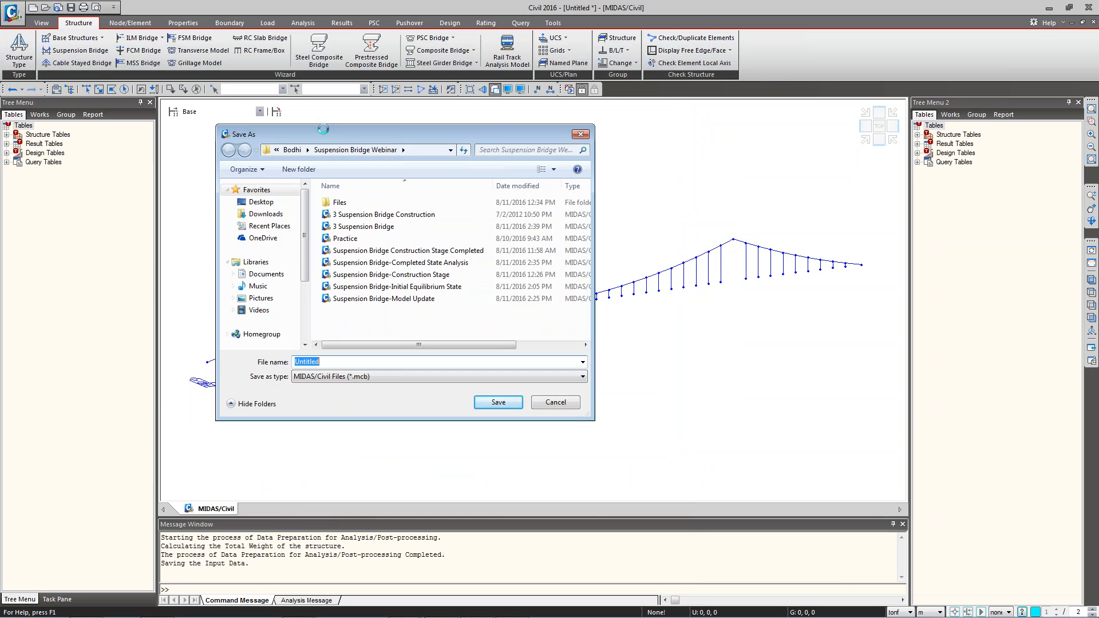
click(299, 169)
text(we)
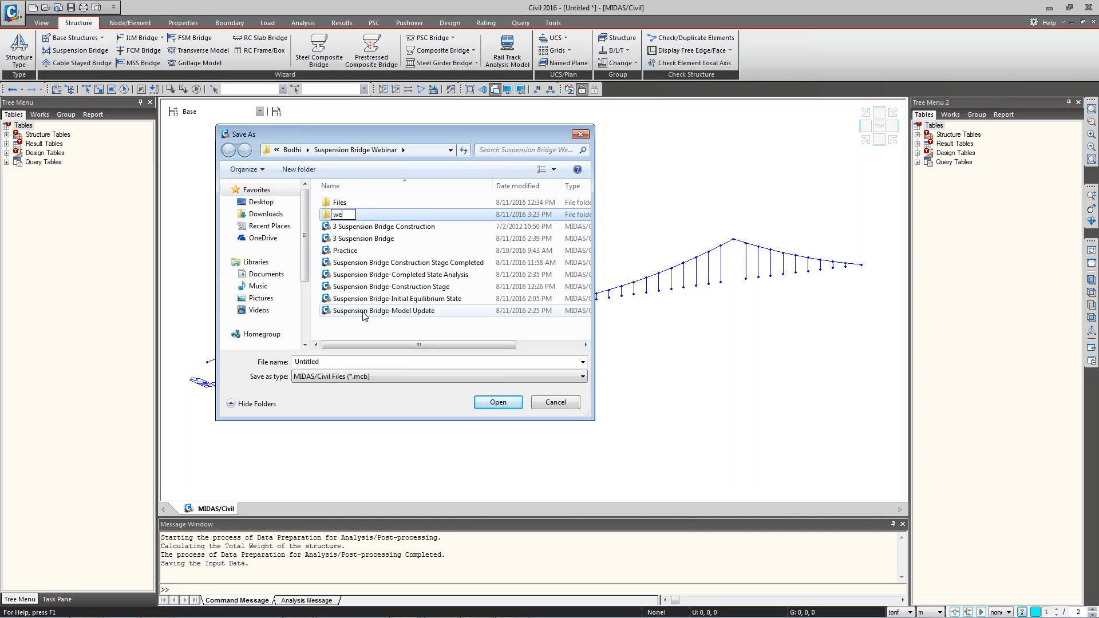
text(binar)
key(Return)
double_click(345, 216)
Save the model in the webinar folder as "Suspension Bridge- Initial ES".
double_click(320, 362)
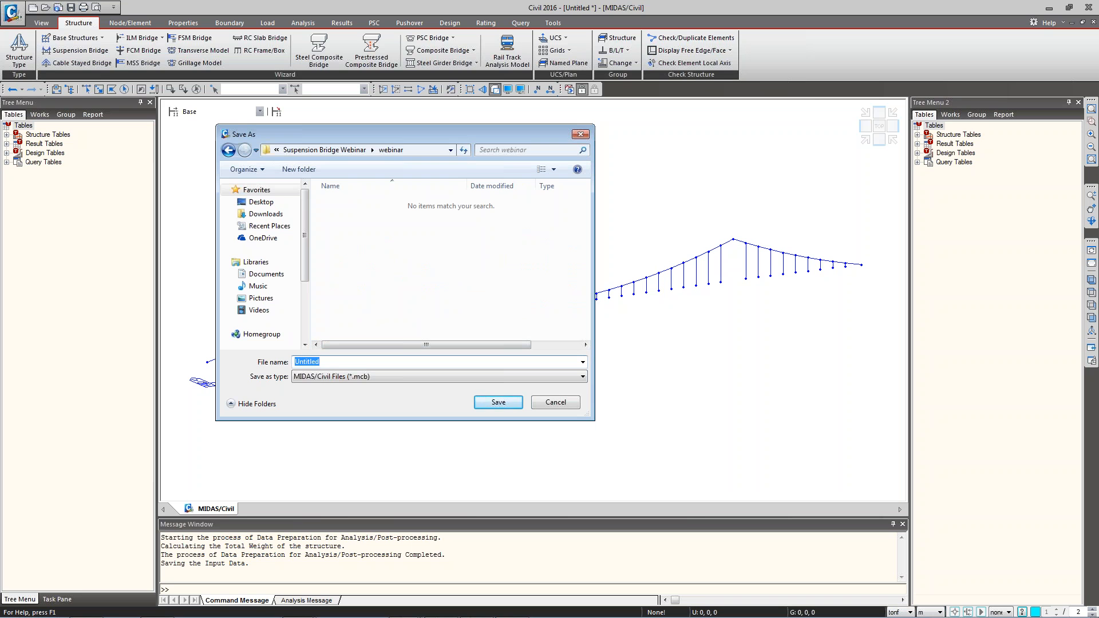
text(Suspension Bridge- Initi)
text(al ES)
click(498, 403)
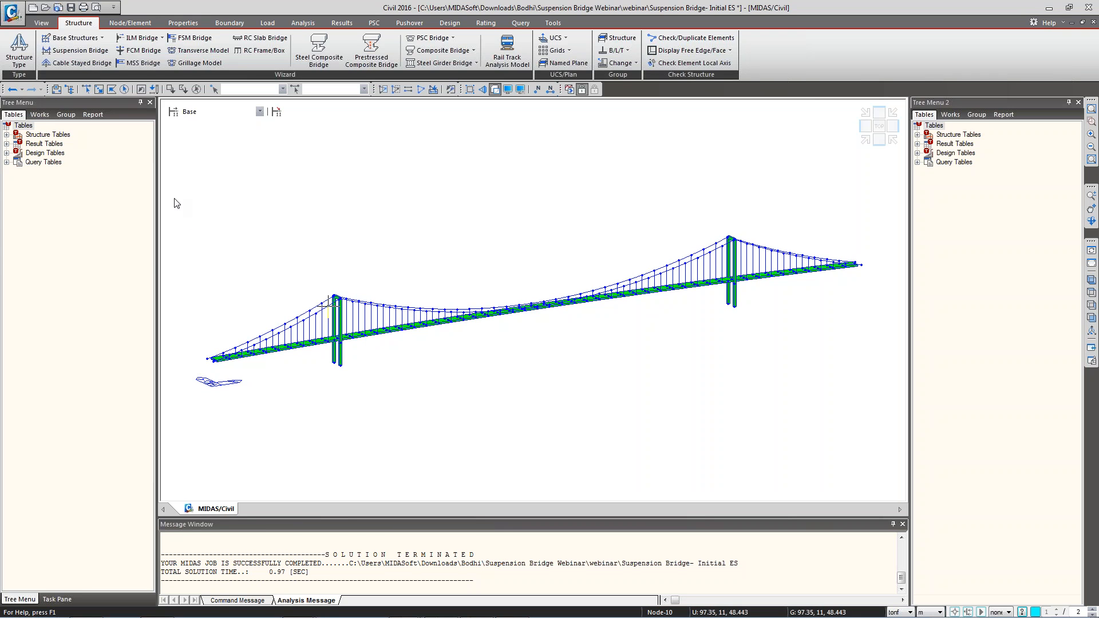
Examine the generated initial forces for large displacement and small displacement in the works tree.
click(40, 115)
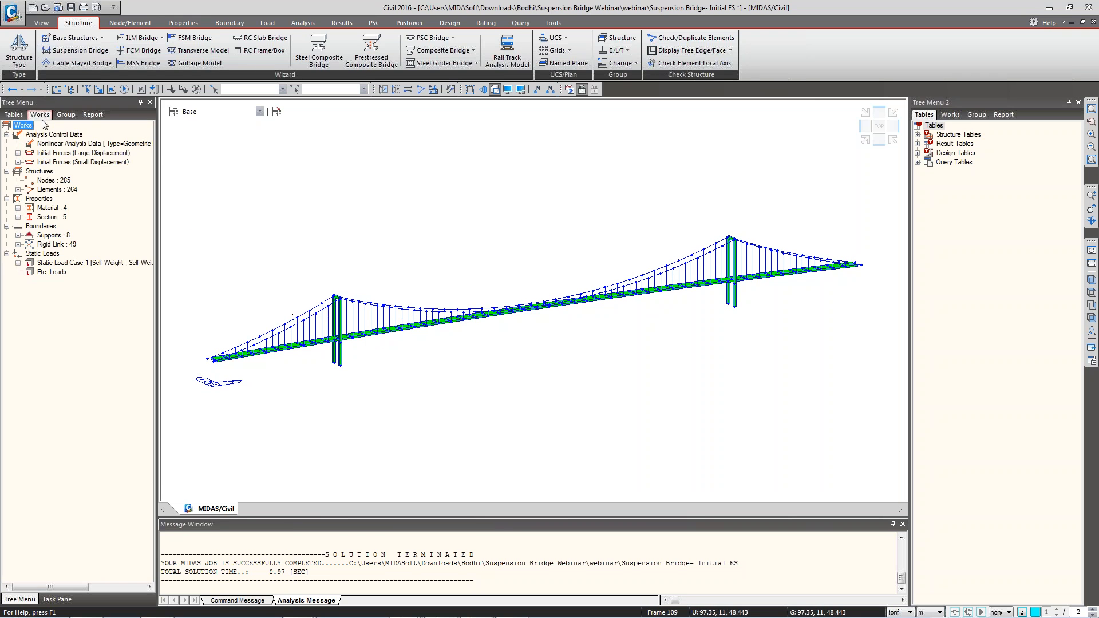
click(17, 153)
click(67, 163)
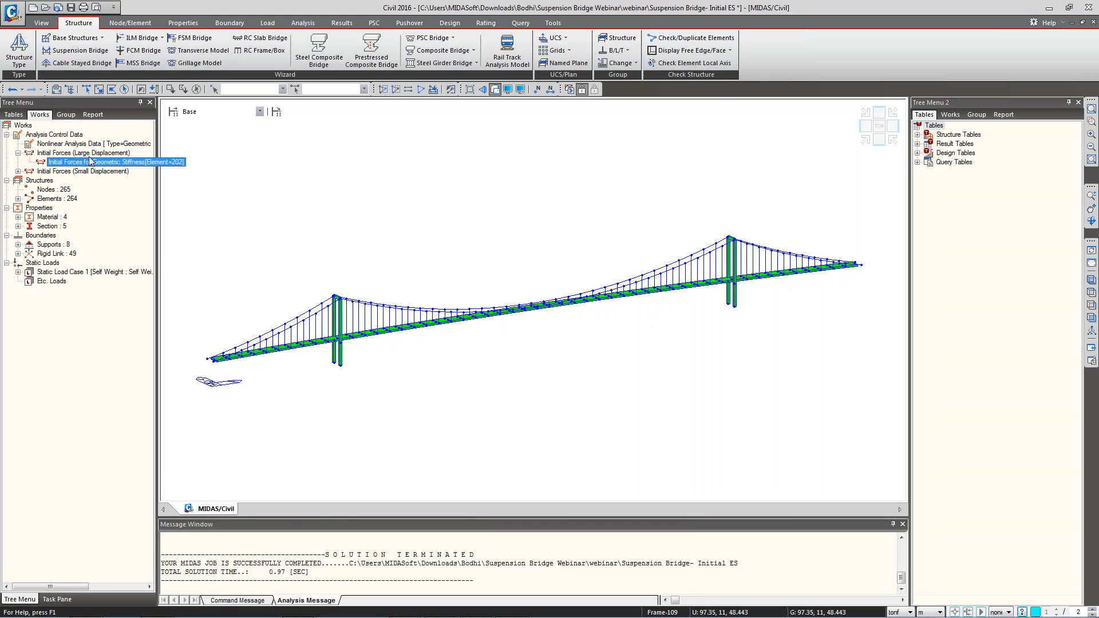
click(18, 171)
click(71, 181)
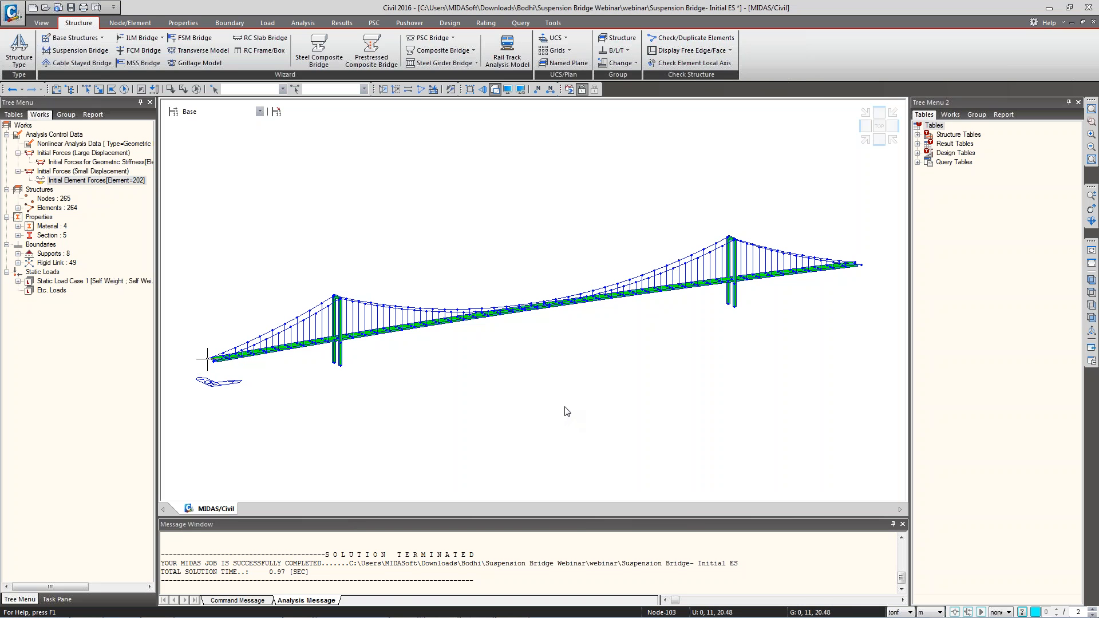
Show the bridge as a front-view wireframe, select both pylons' nodes just below the deck, and set up Translate Nodes in Move mode.
click(496, 90)
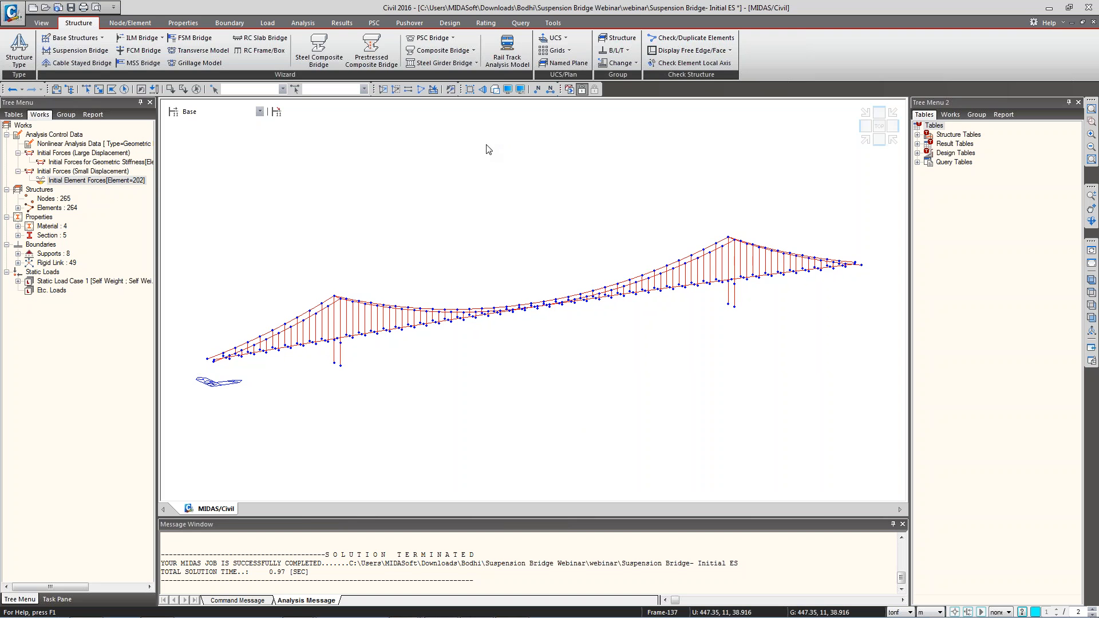
click(1092, 318)
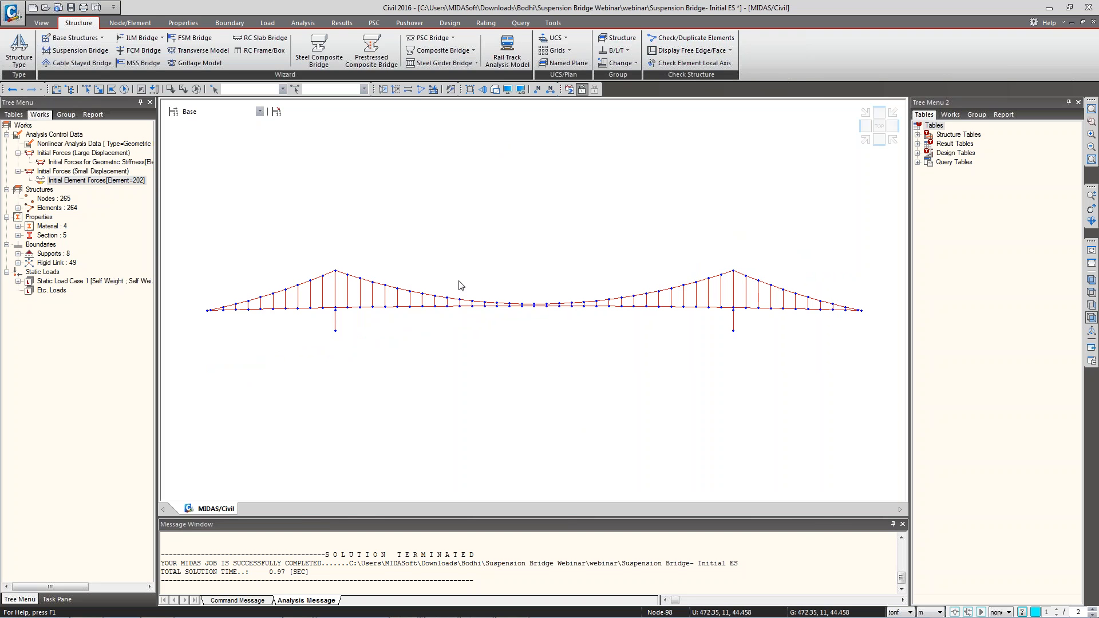
click(85, 89)
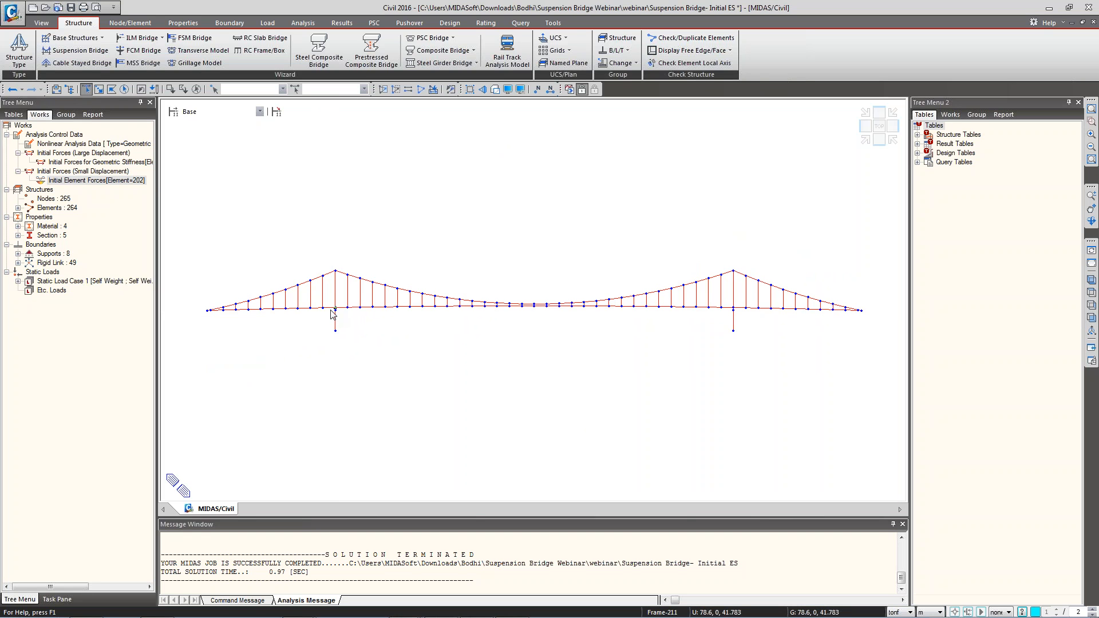
drag(333, 310, 343, 318)
drag(732, 309, 745, 323)
right_click(351, 228)
mouse_move(392, 249)
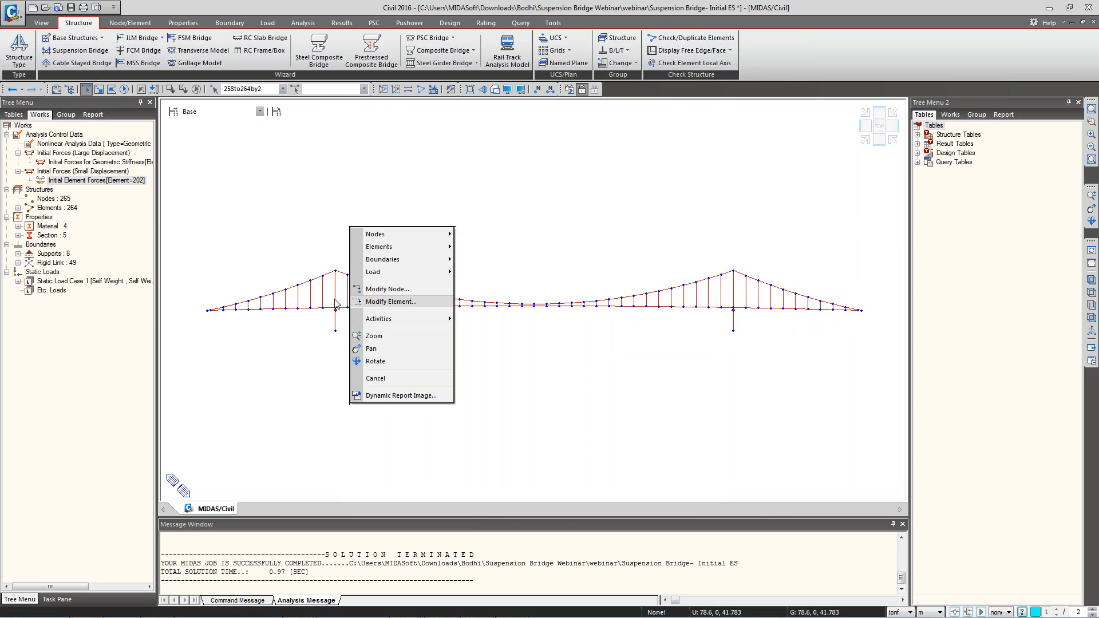
click(485, 260)
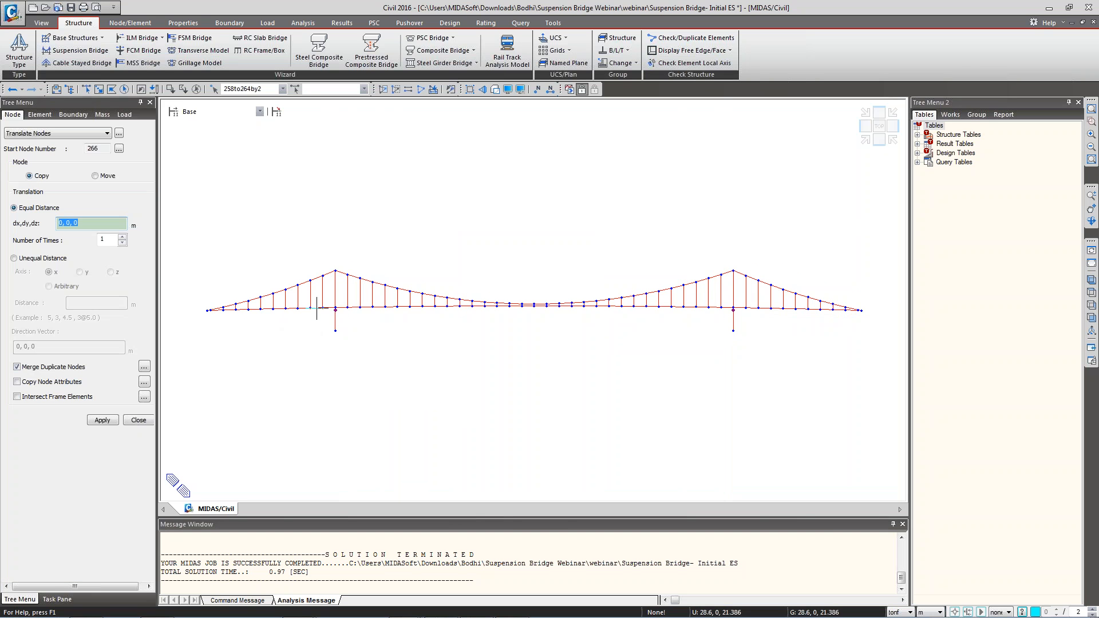
scroll(317, 308, up, 3)
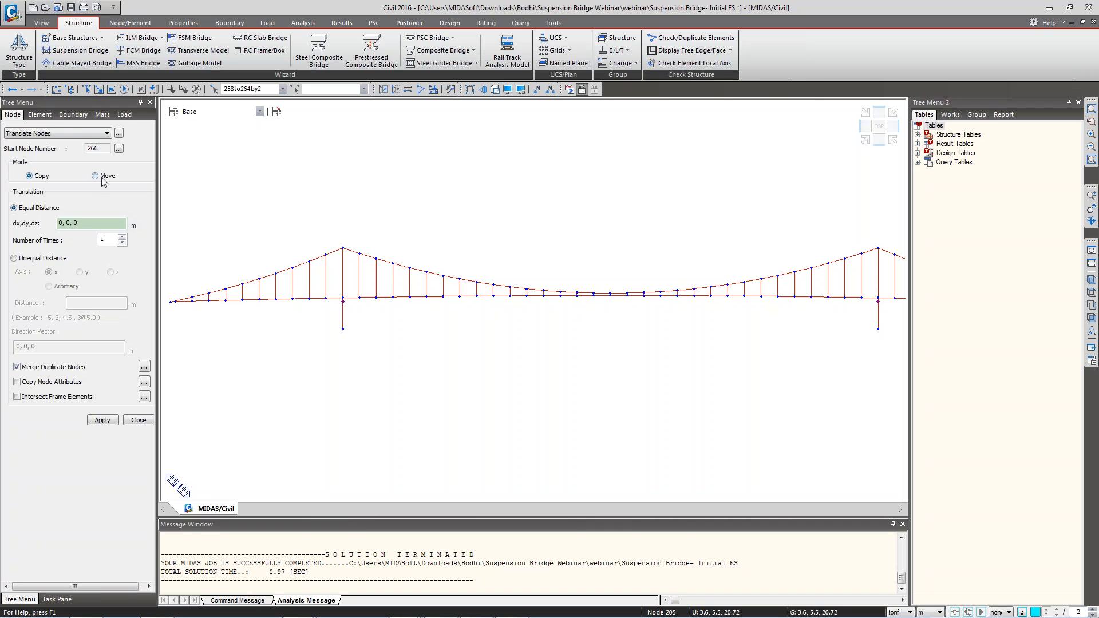
click(97, 177)
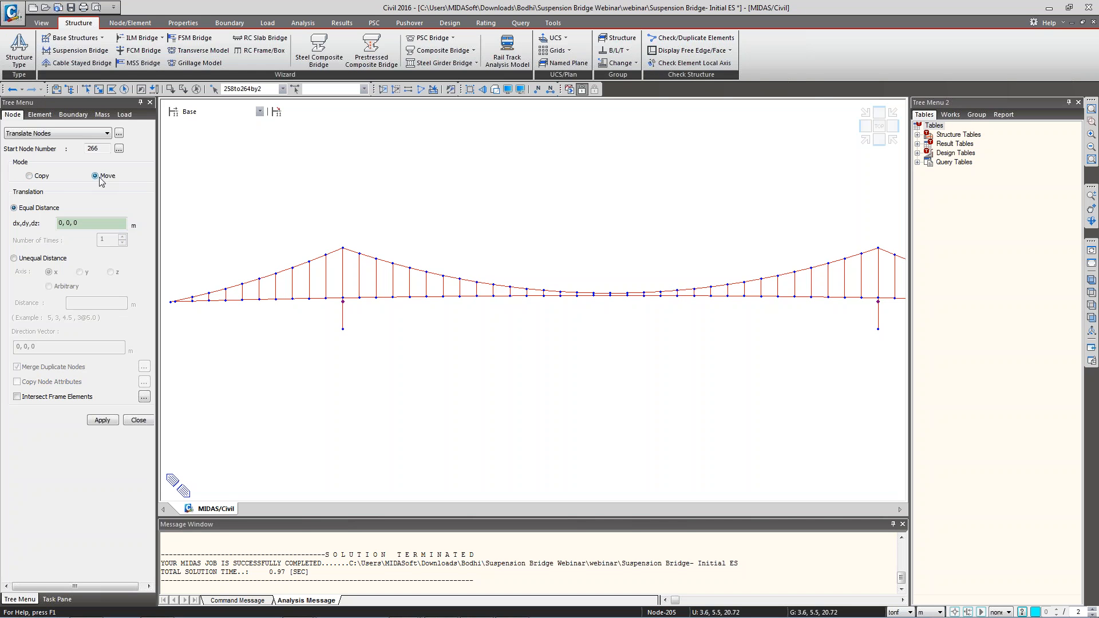
click(89, 223)
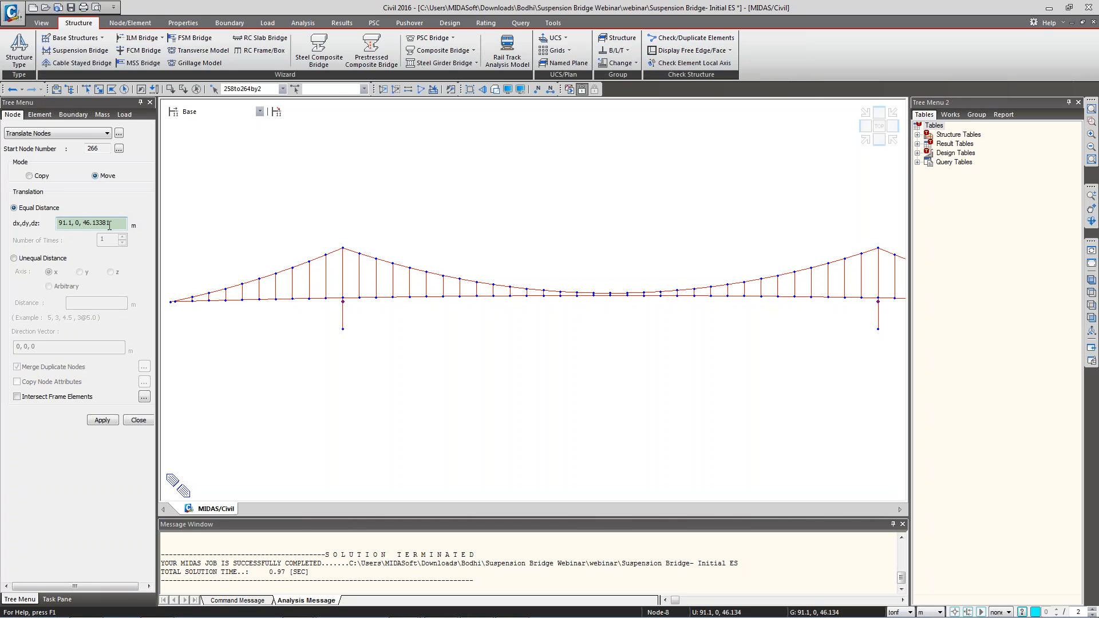
drag(120, 225, 22, 221)
key(Delete)
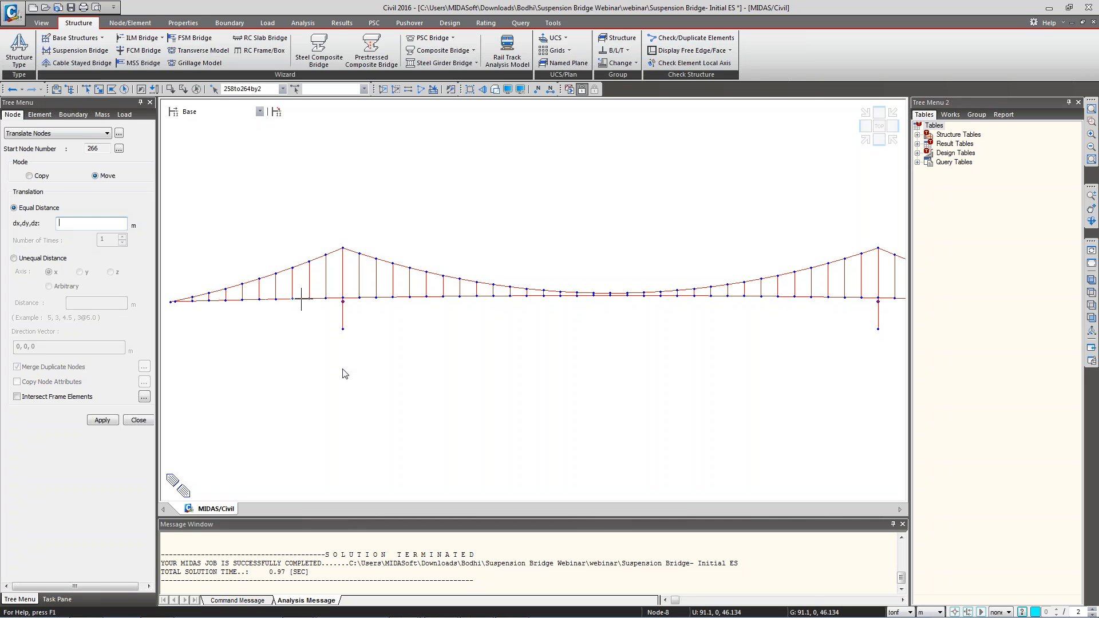
Pick the offset from the selected pylon node up to the deck node, and correct the translation to 0, 0, 2.796635 m.
click(72, 226)
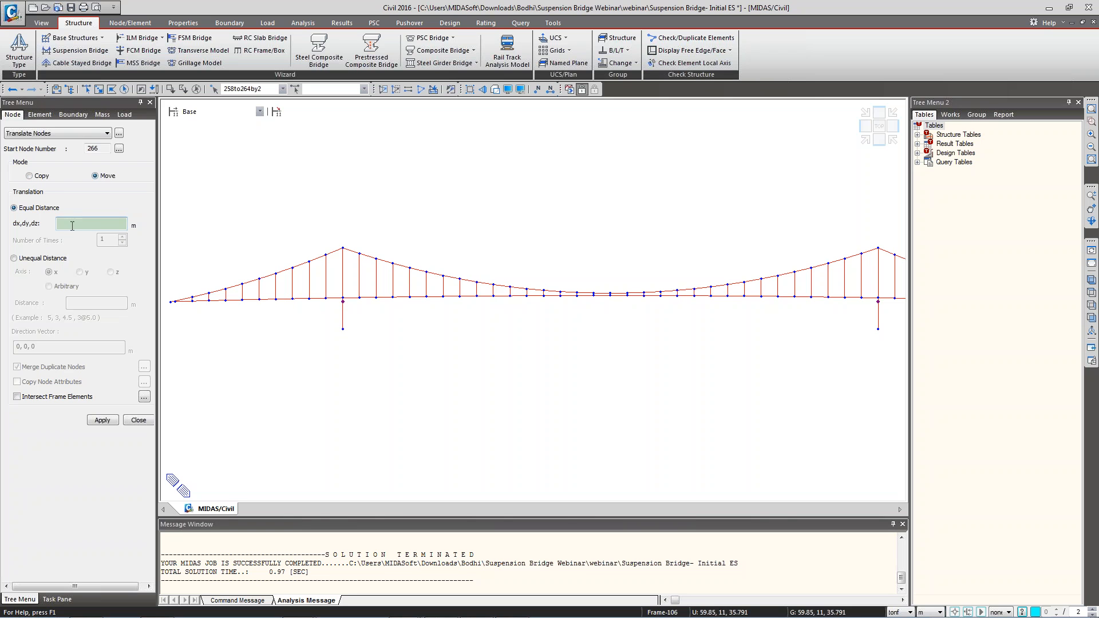
click(343, 300)
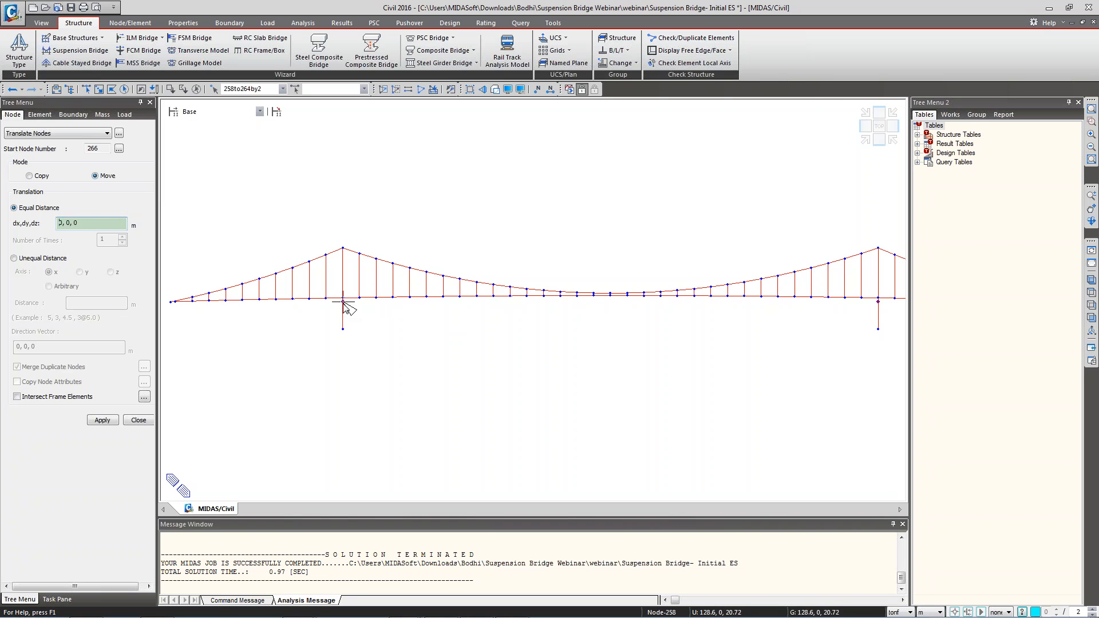
click(345, 304)
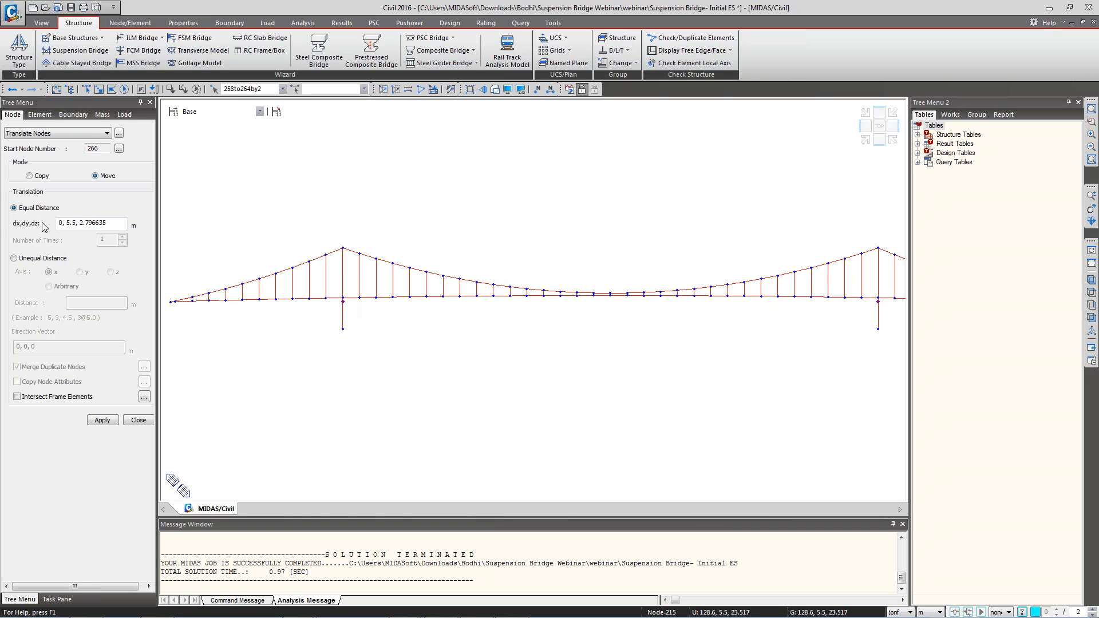
click(343, 301)
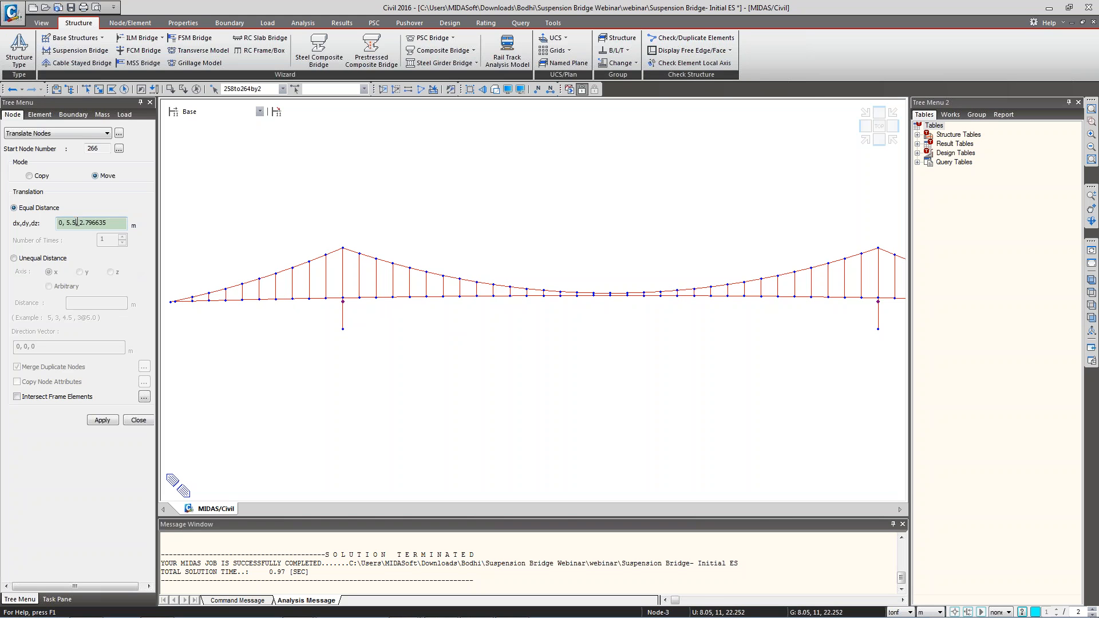
click(343, 299)
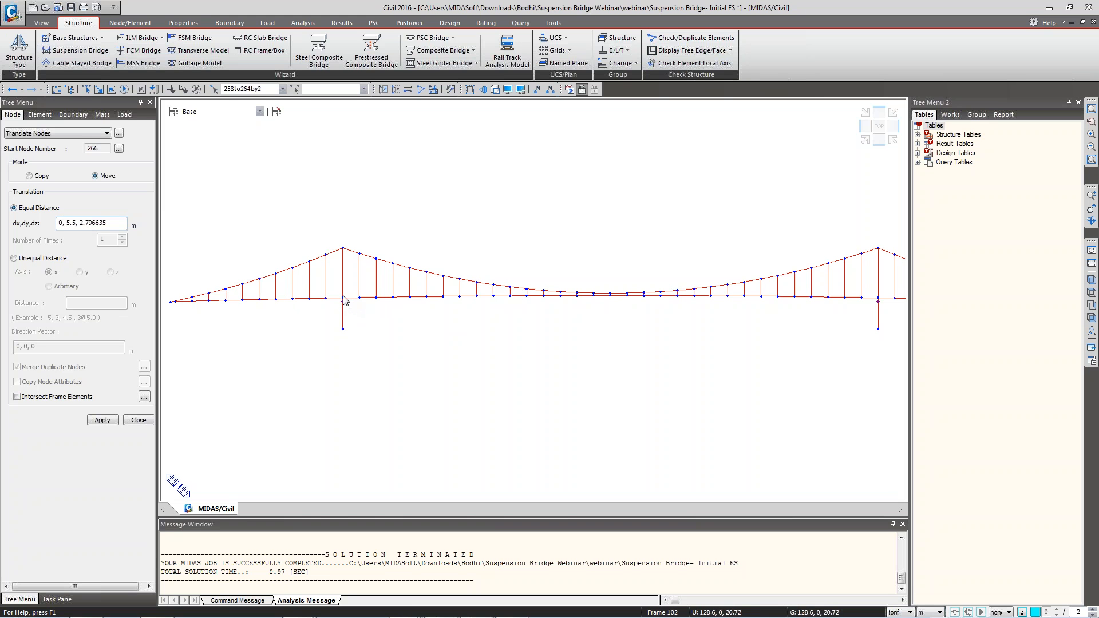
double_click(71, 222)
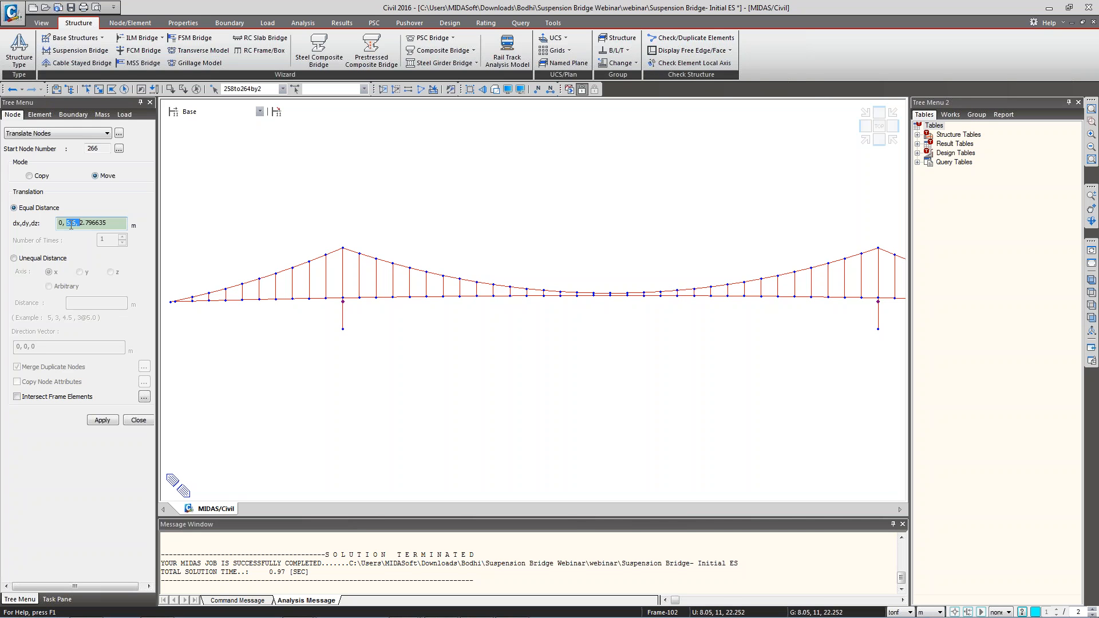
click(74, 223)
text(0,)
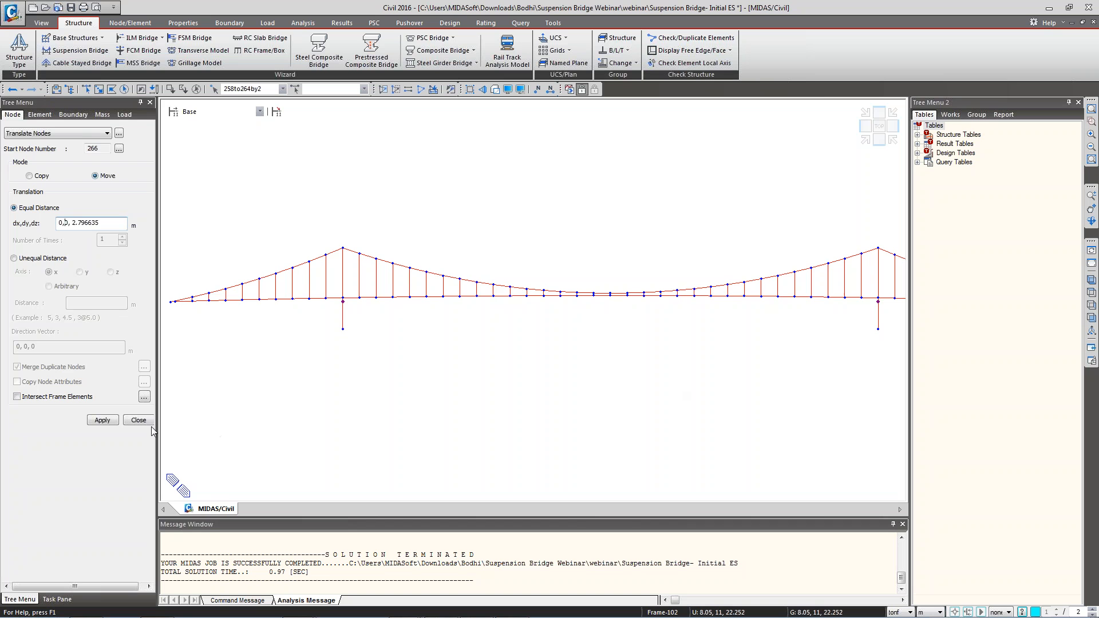
Enable Intersect Frame Elements, apply the move to the selected pylon nodes, and close the translation settings.
click(66, 399)
click(100, 422)
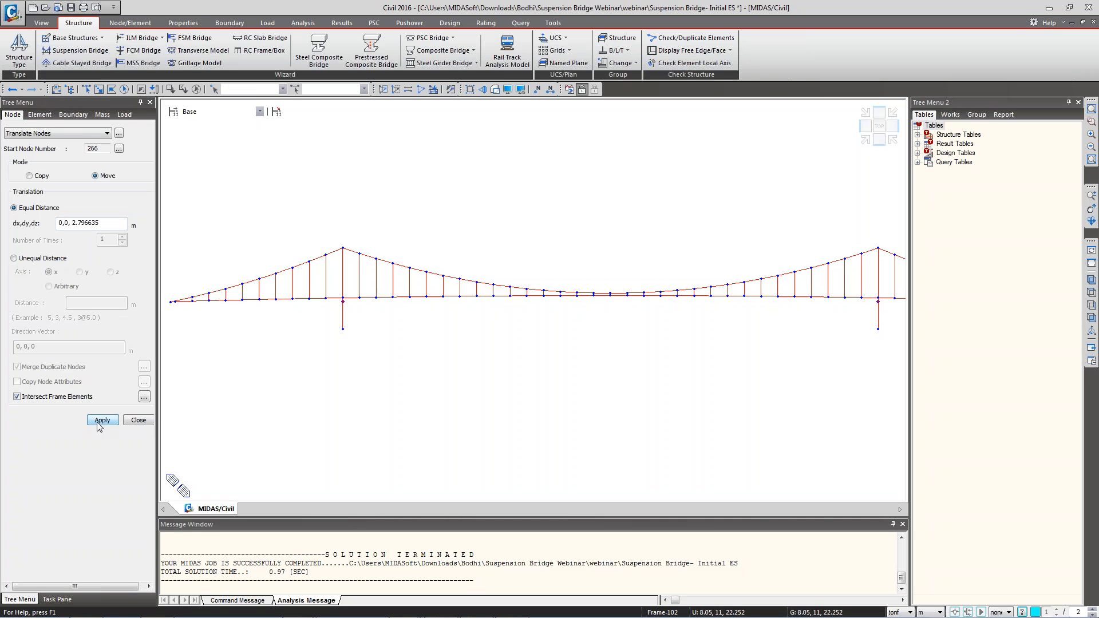
click(142, 426)
click(139, 422)
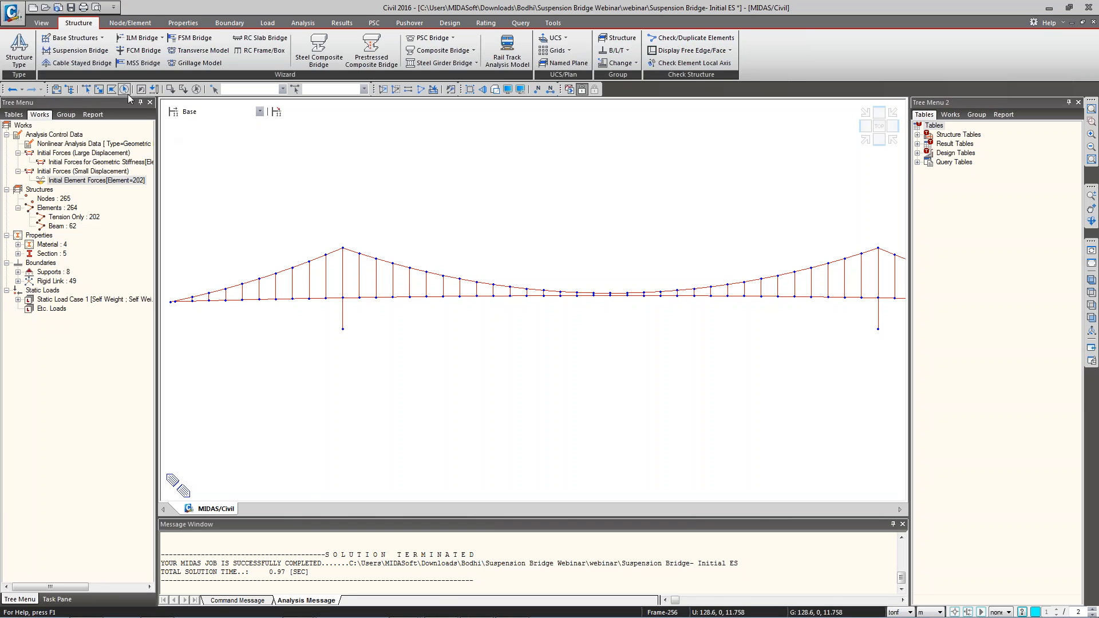
Select the pylon elements above the deck at both pylons.
click(87, 89)
click(343, 275)
click(879, 281)
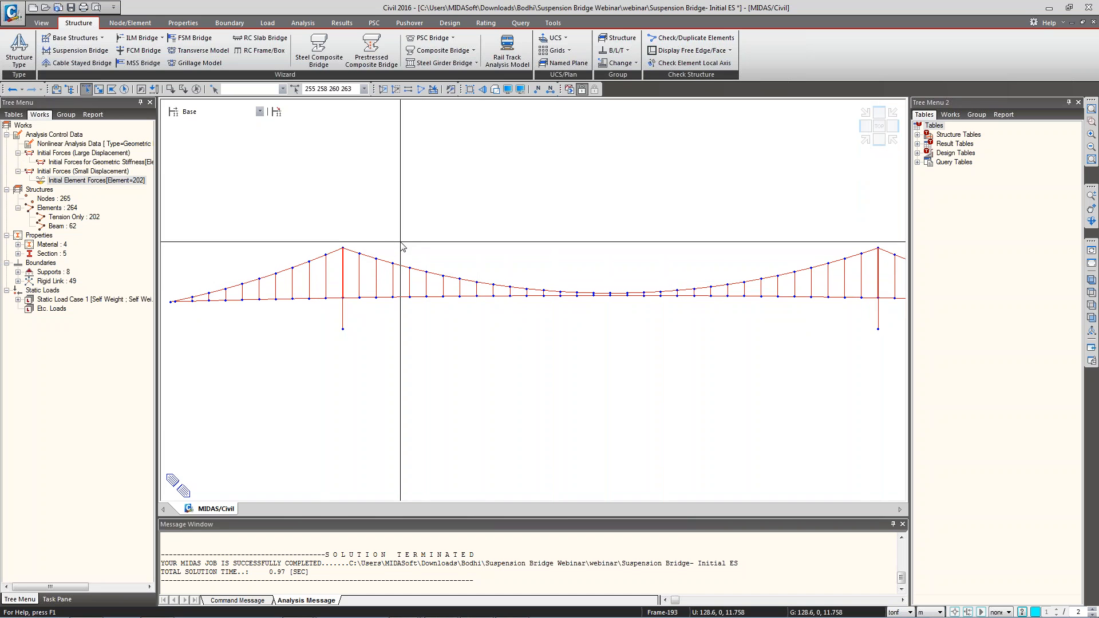
ctrl+middle_drag(402, 242, 363, 258)
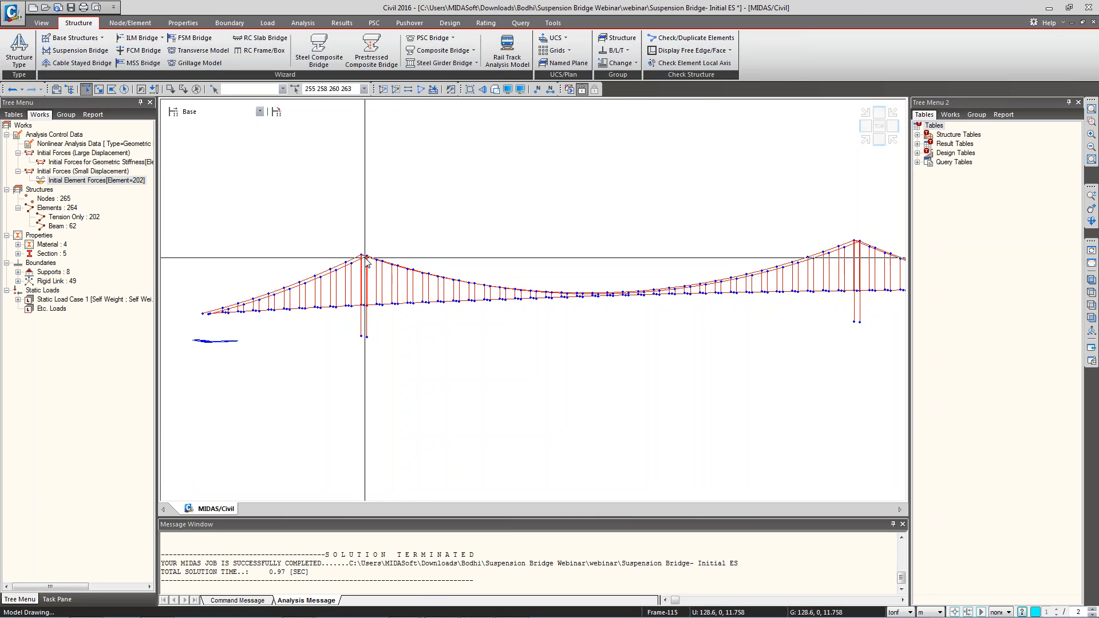
Apply random material colors to the elements in the display options.
click(520, 90)
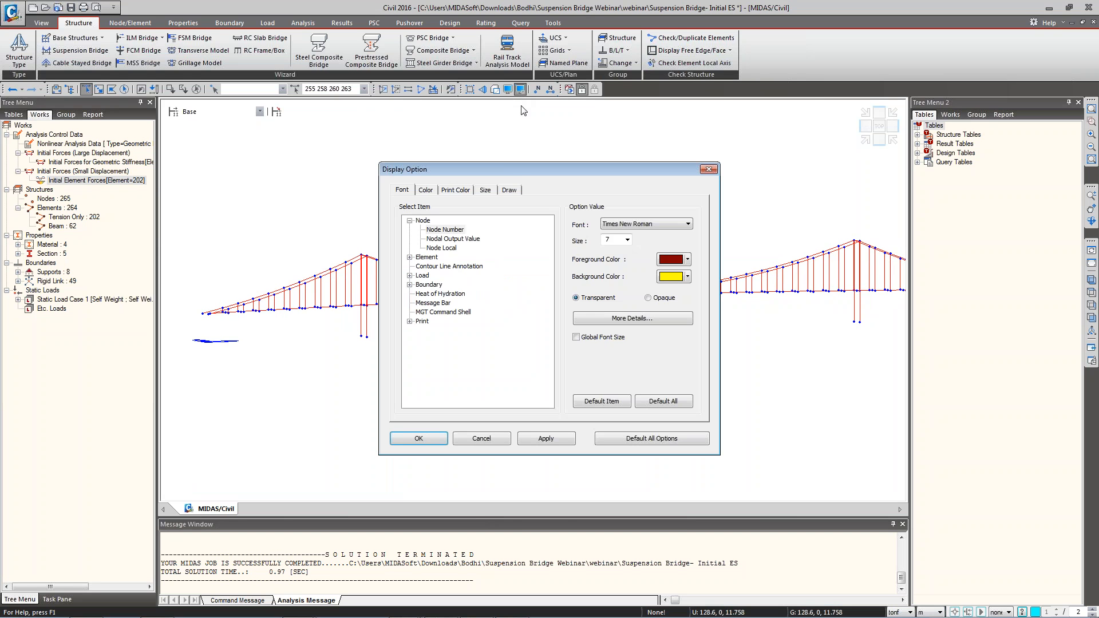
click(519, 192)
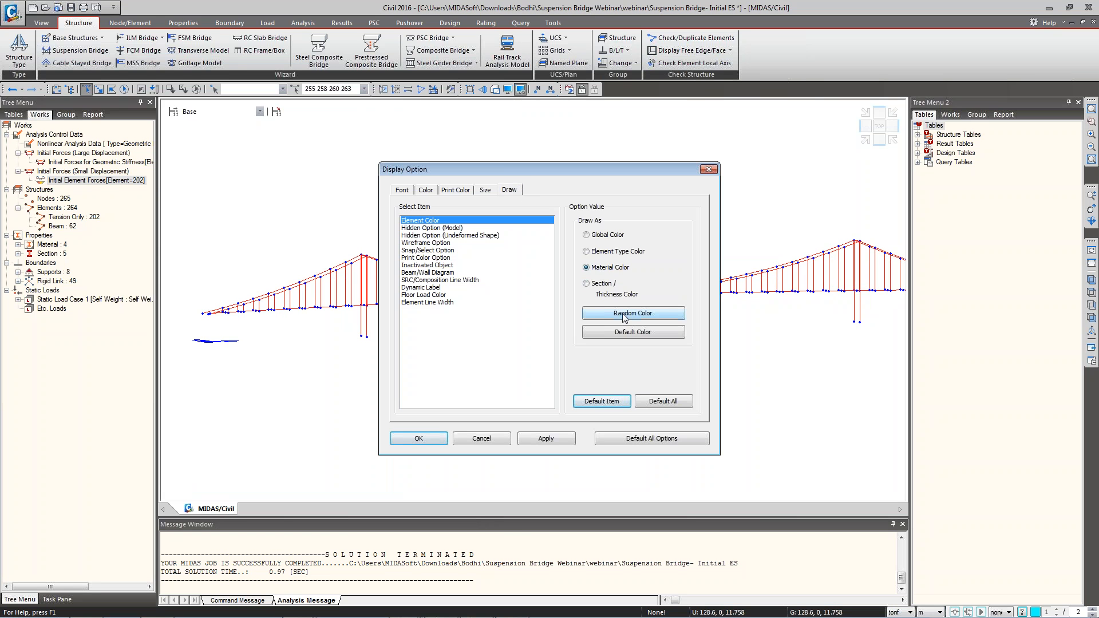
click(623, 315)
click(546, 438)
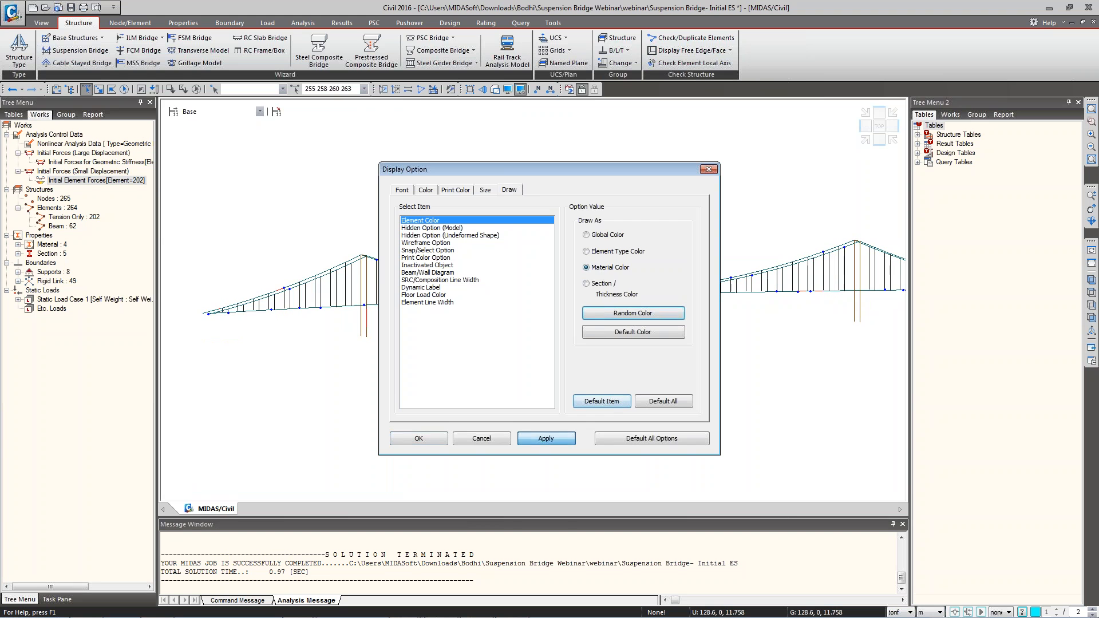
click(483, 440)
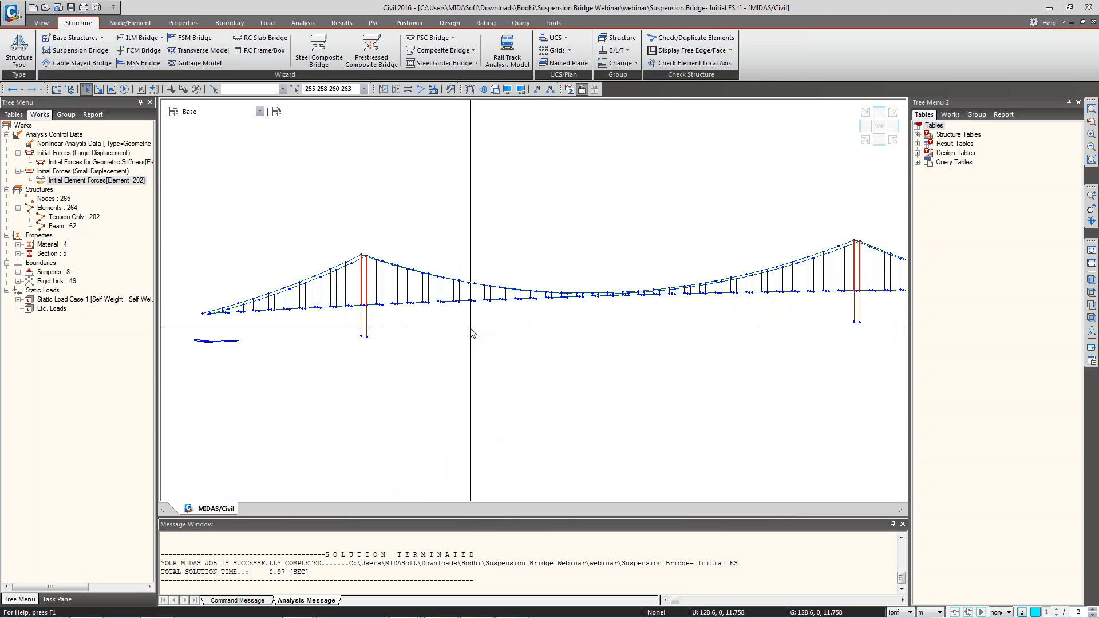
Divide the selected frame elements of both pylons at unequal distances of 1.25 and 18.75 m.
click(1092, 318)
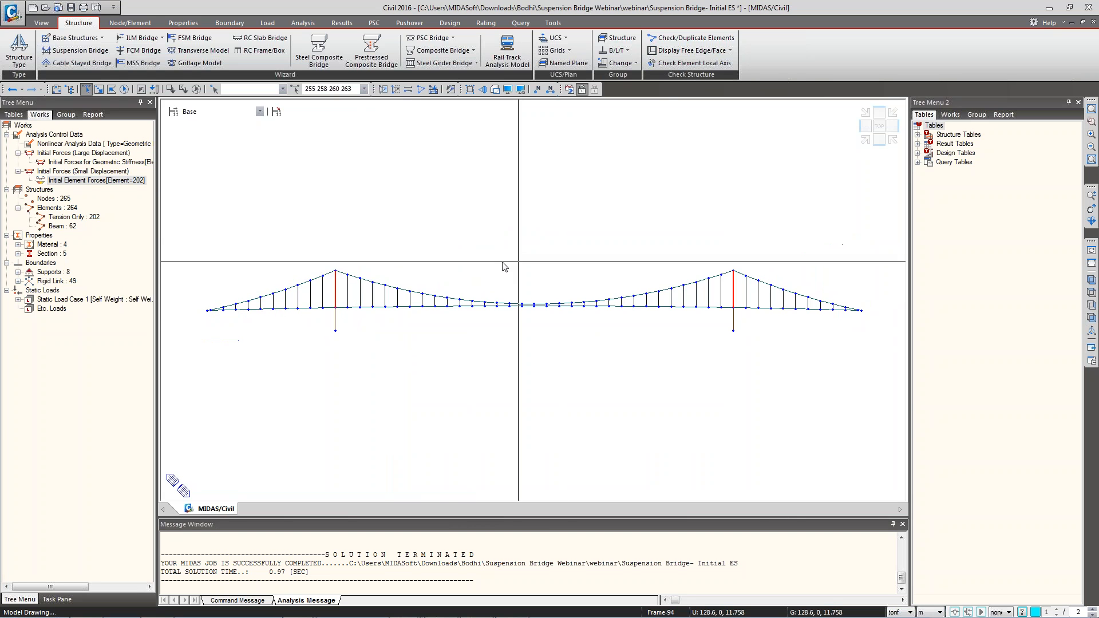
click(135, 25)
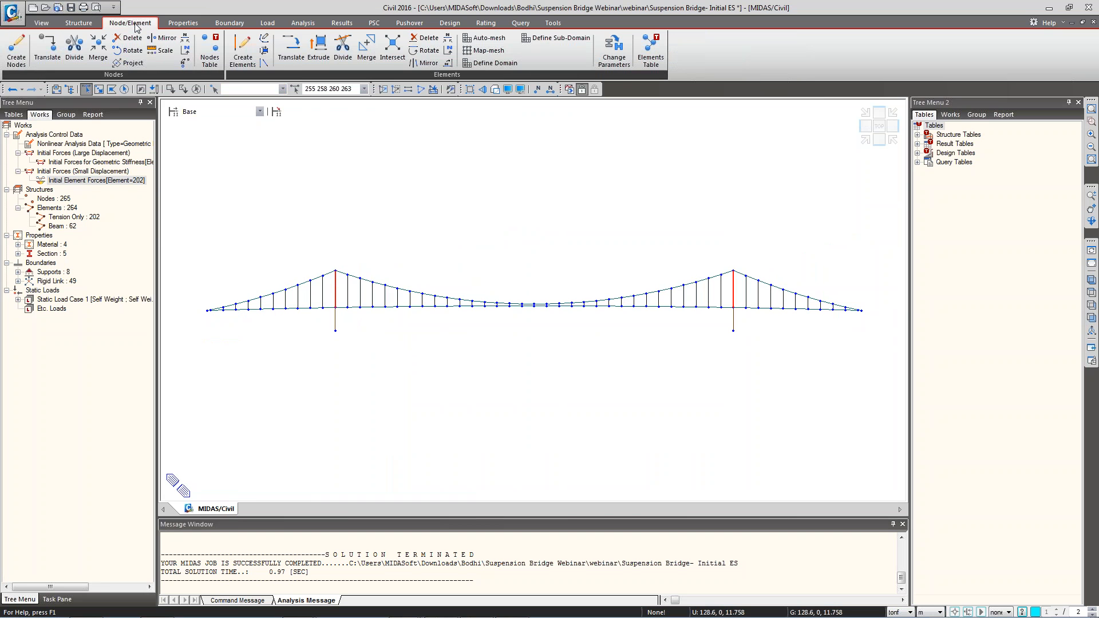
click(353, 51)
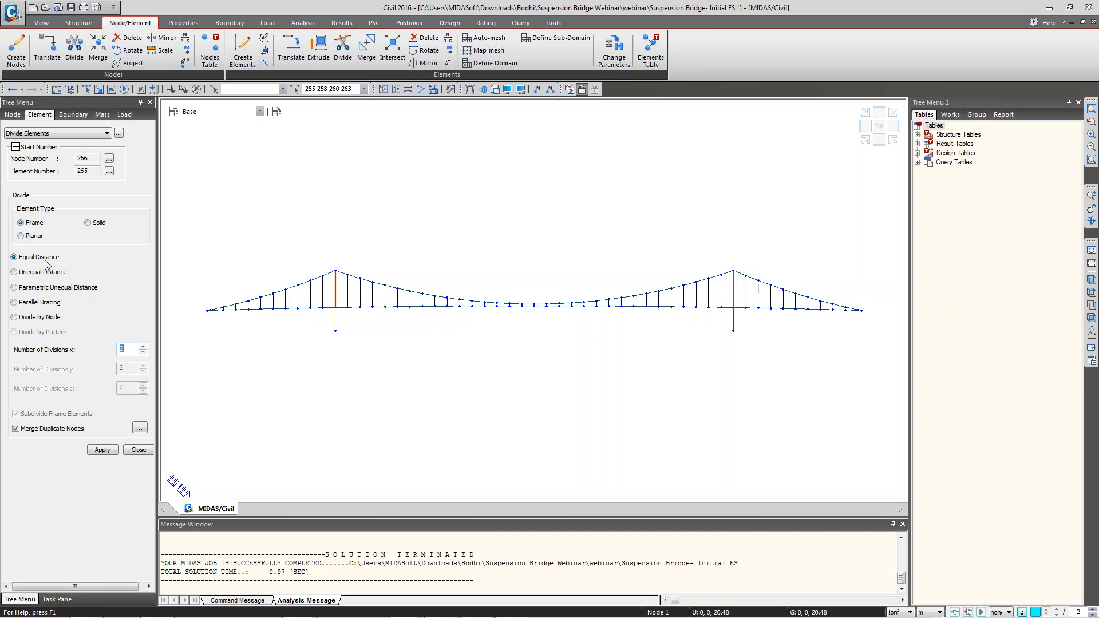
click(14, 272)
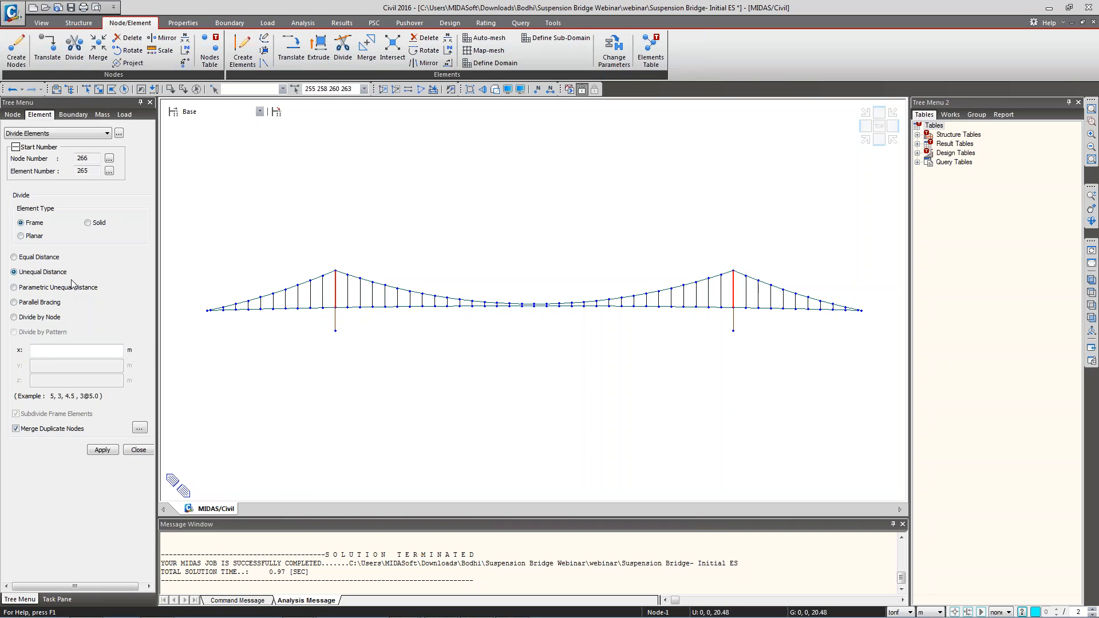
click(56, 351)
text(1.25,18.75)
click(102, 452)
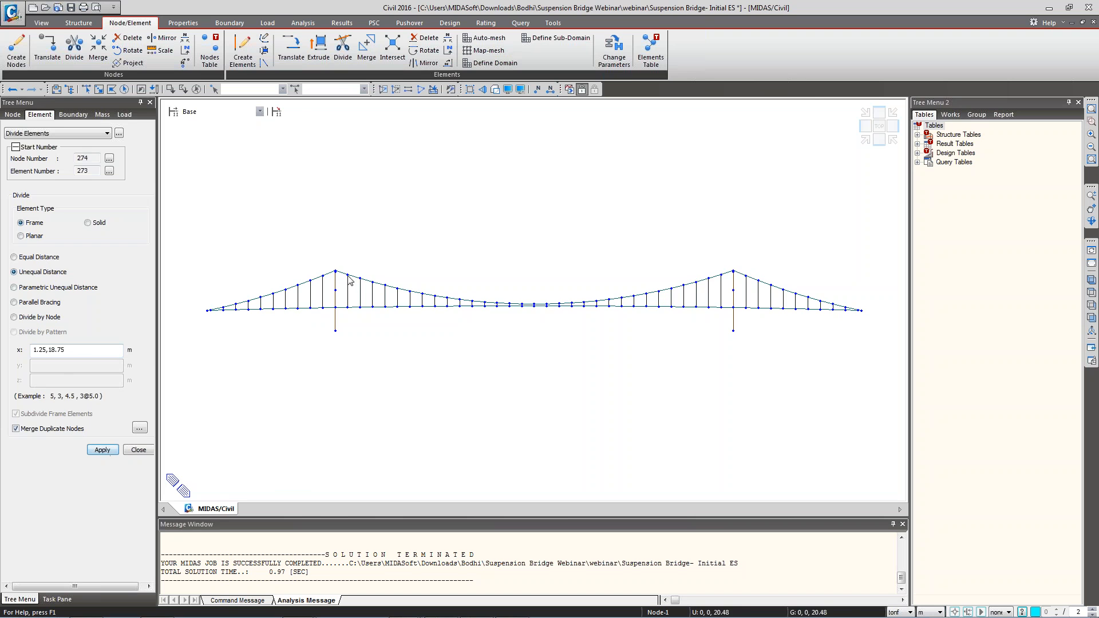
Select both pylons over their full height and activate only them so the rest of the bridge is hidden.
scroll(318, 287, up, 5)
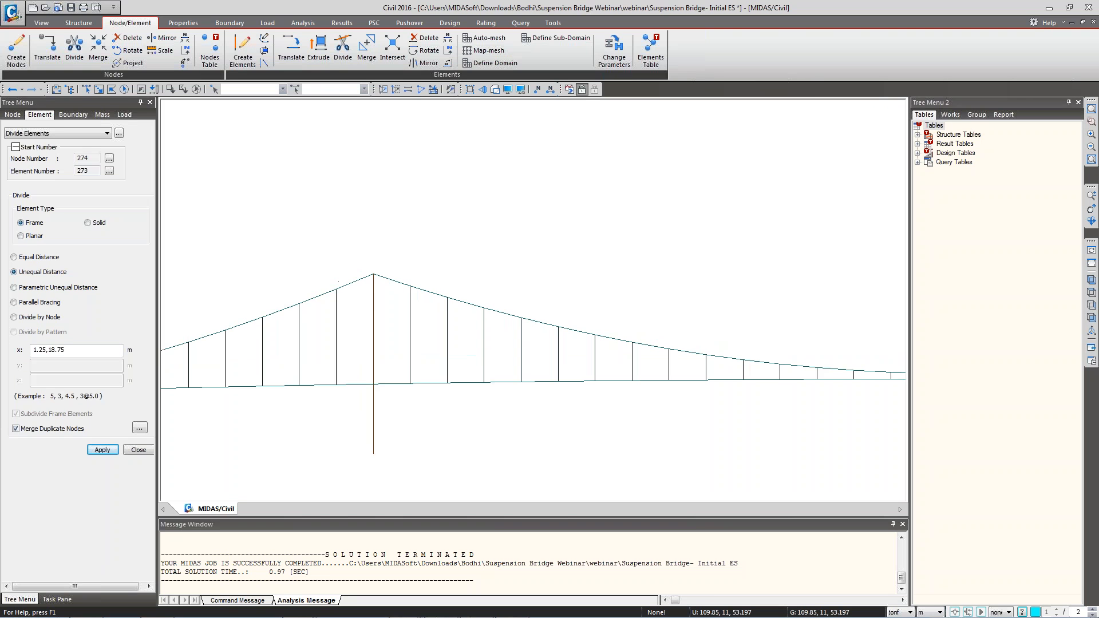
scroll(375, 291, up, 2)
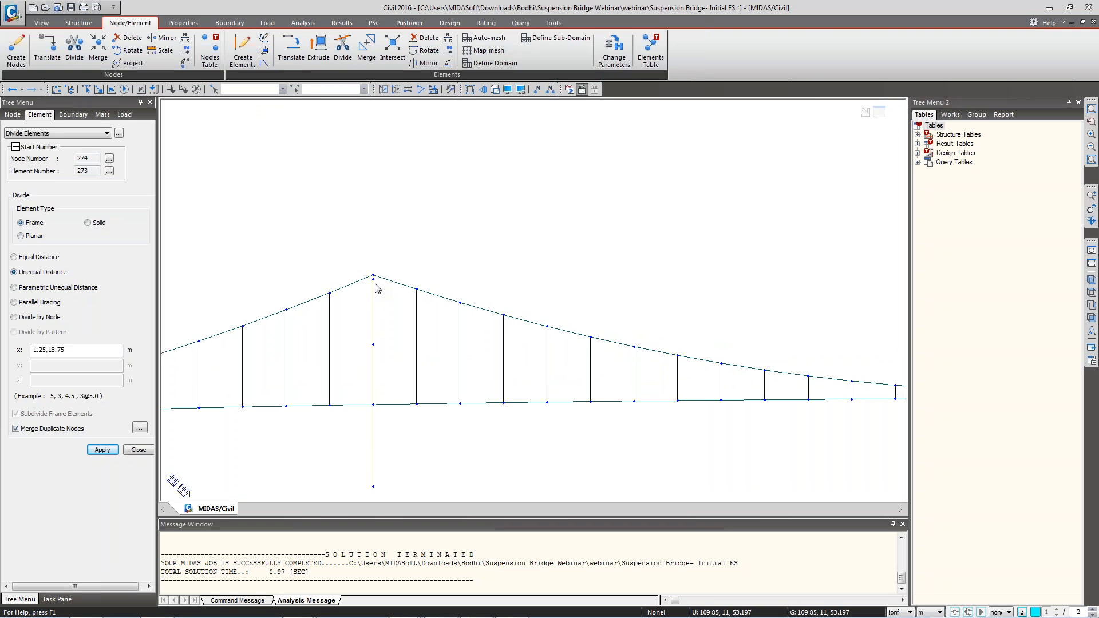
ctrl+middle_drag(375, 300, 423, 331)
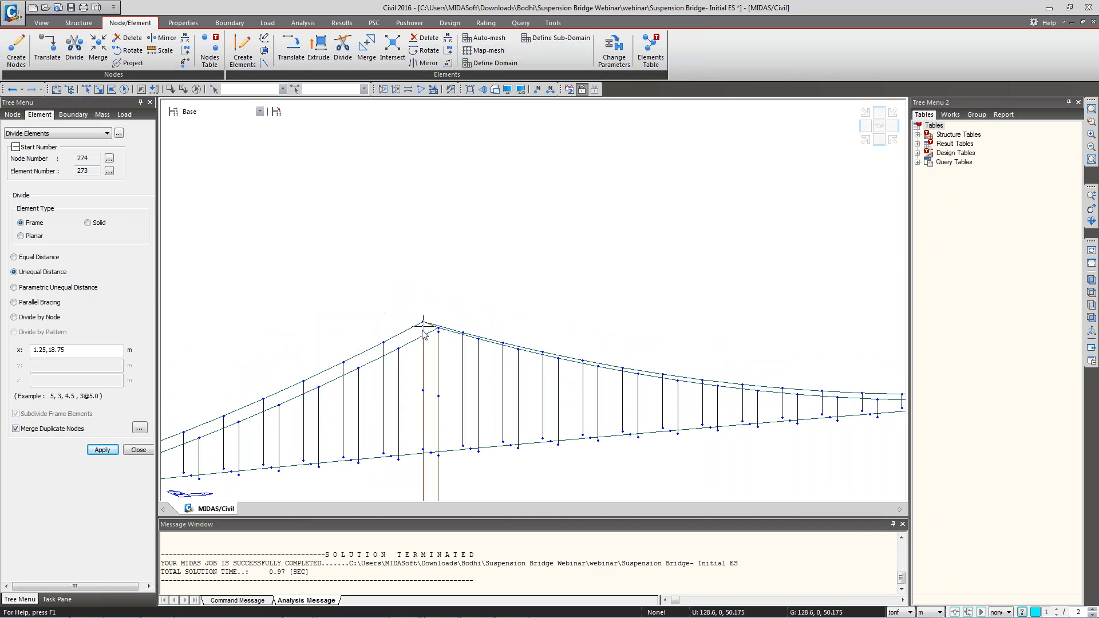
mouse_move(474, 385)
ctrl+middle_down()
mouse_move(385, 275)
mouse_move(405, 294)
mouse_move(351, 284)
ctrl+middle_up()
middle_drag(564, 336, 418, 307)
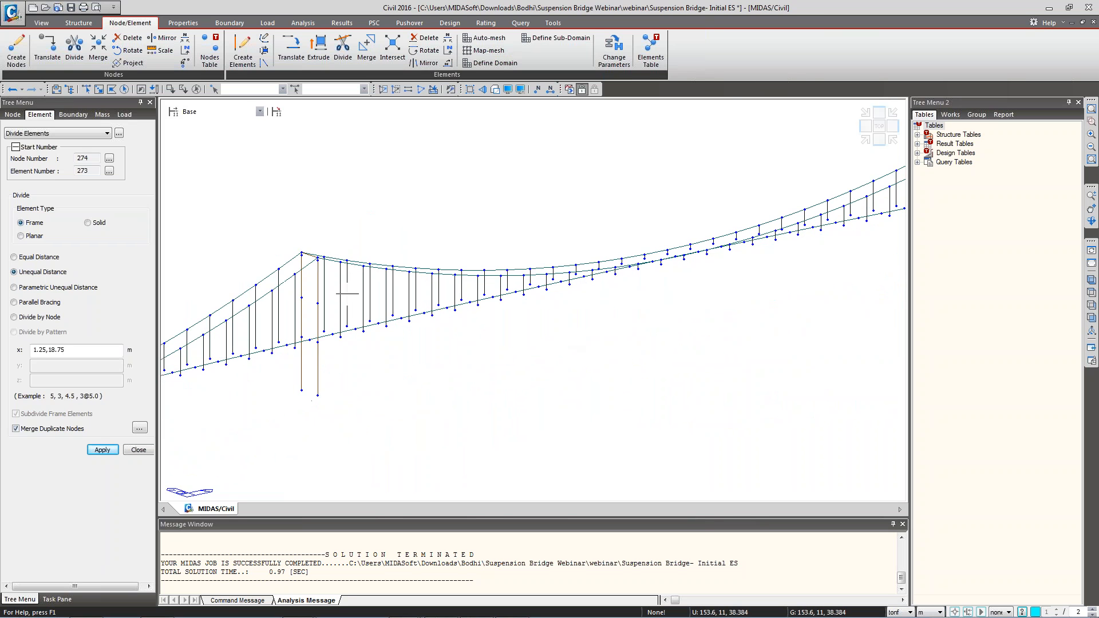
scroll(348, 294, down, 1)
click(1091, 317)
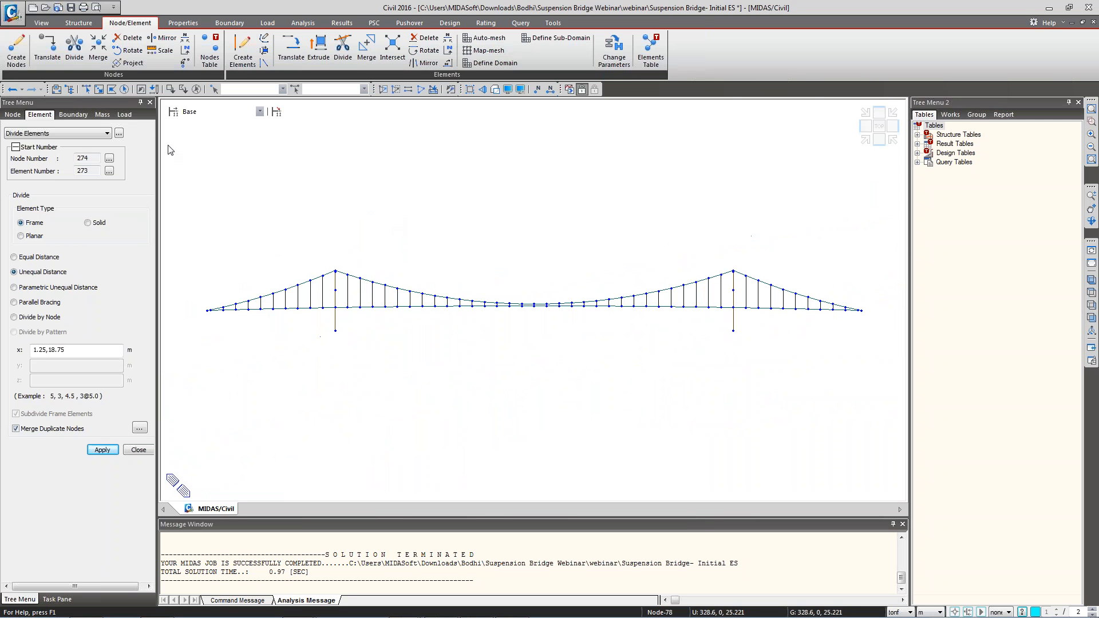
click(86, 89)
drag(331, 256, 344, 375)
drag(731, 267, 742, 355)
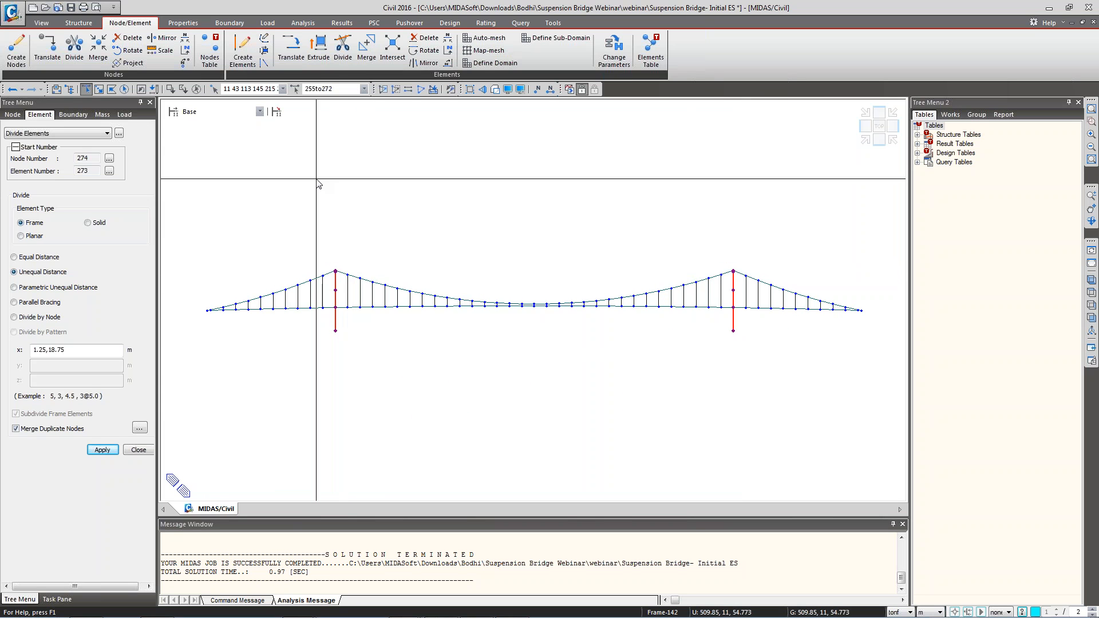
click(569, 89)
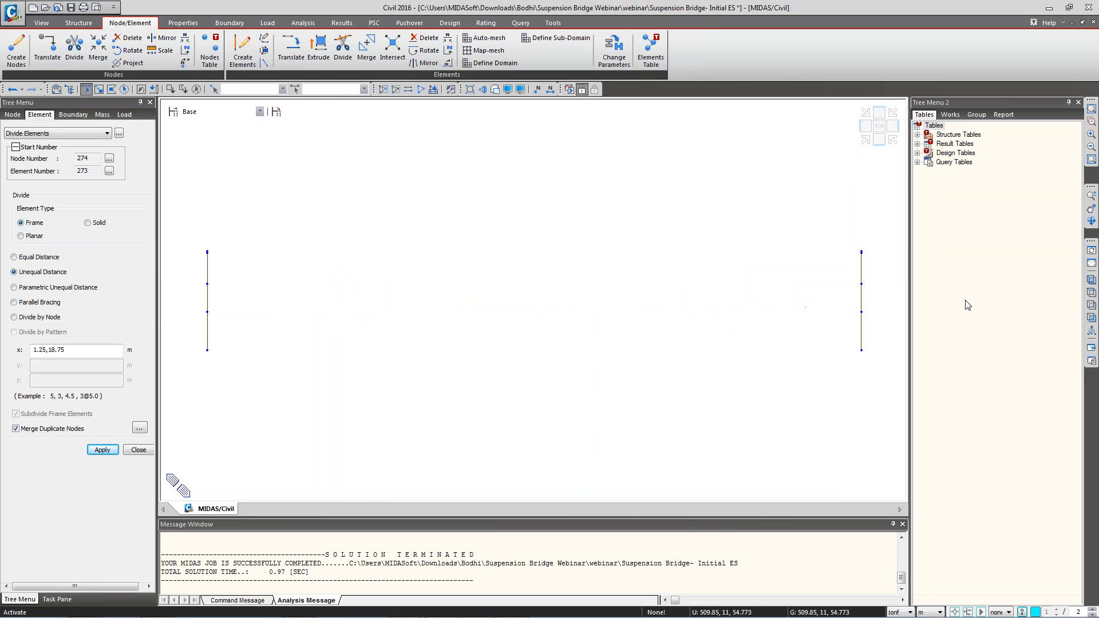
Create beam elements with material 4: Pylon and section 5: Pylon-trans between the first pylon's legs at deck level, mid-height and just below the top.
click(1092, 280)
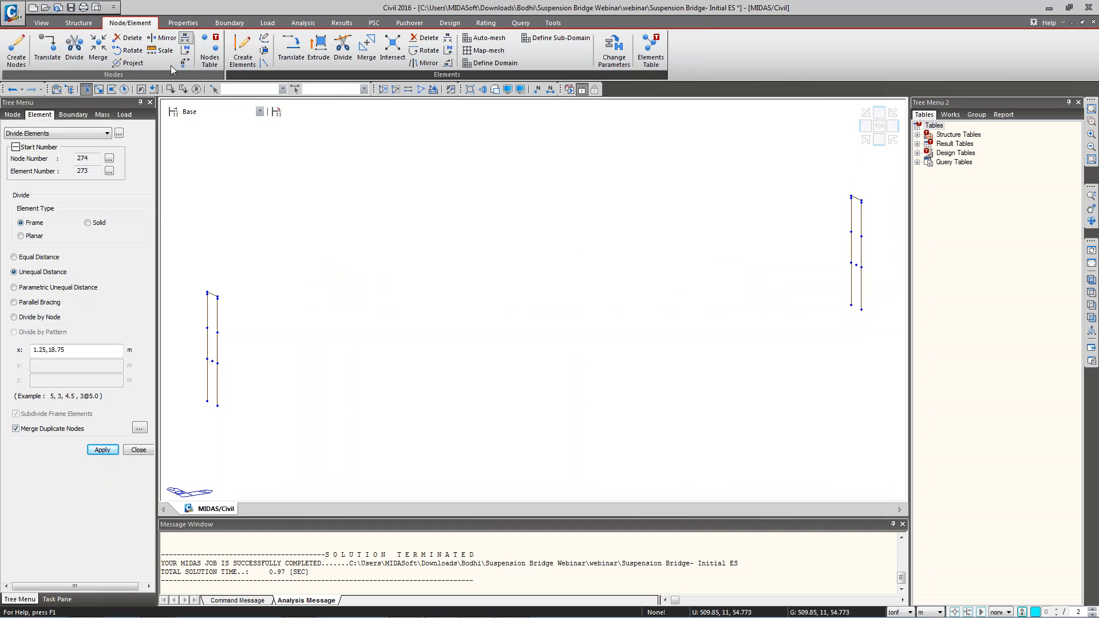
click(243, 52)
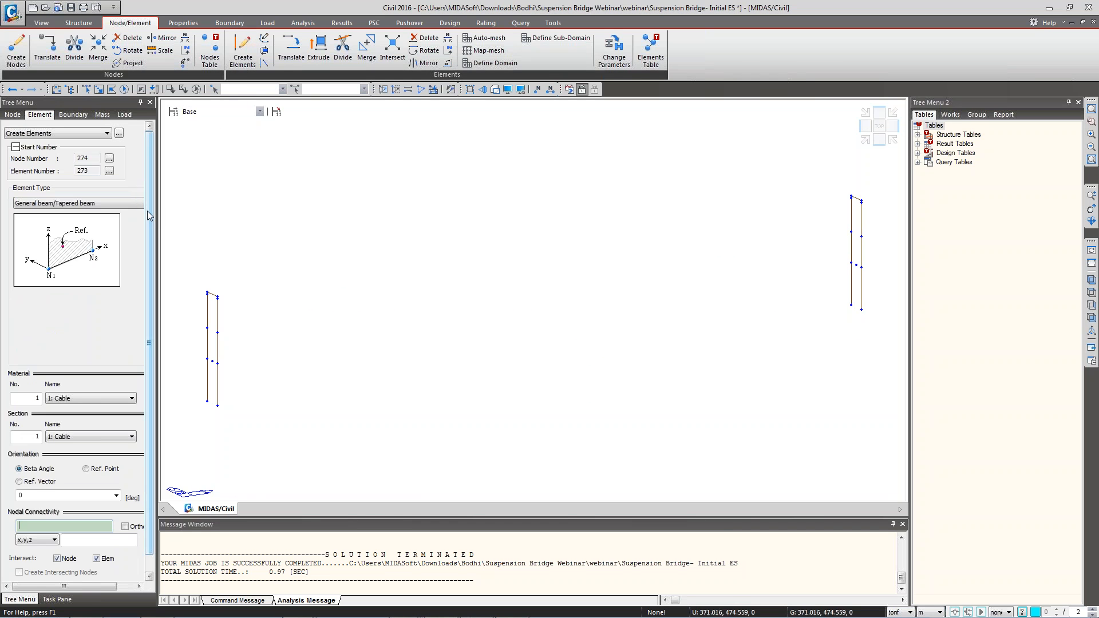
scroll(146, 211, down, 1)
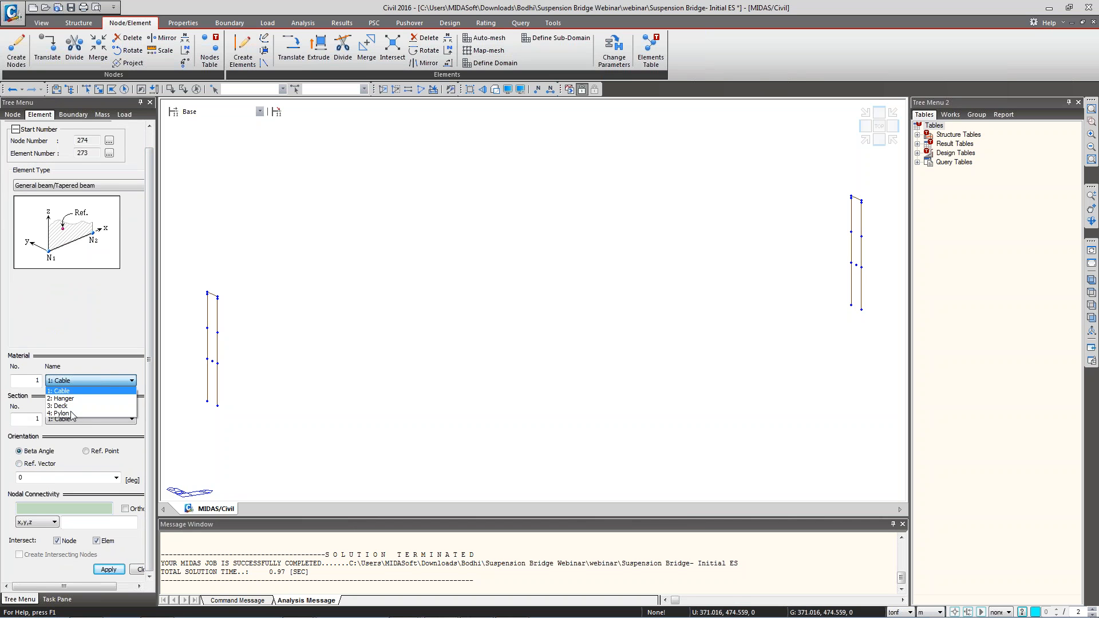
click(72, 413)
click(74, 422)
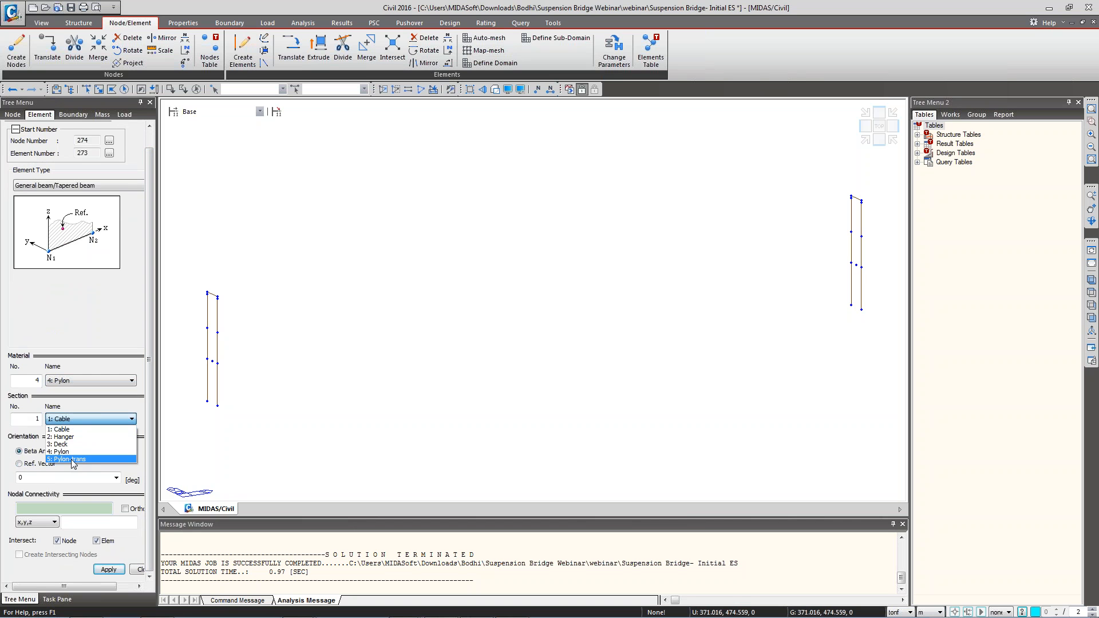
click(72, 460)
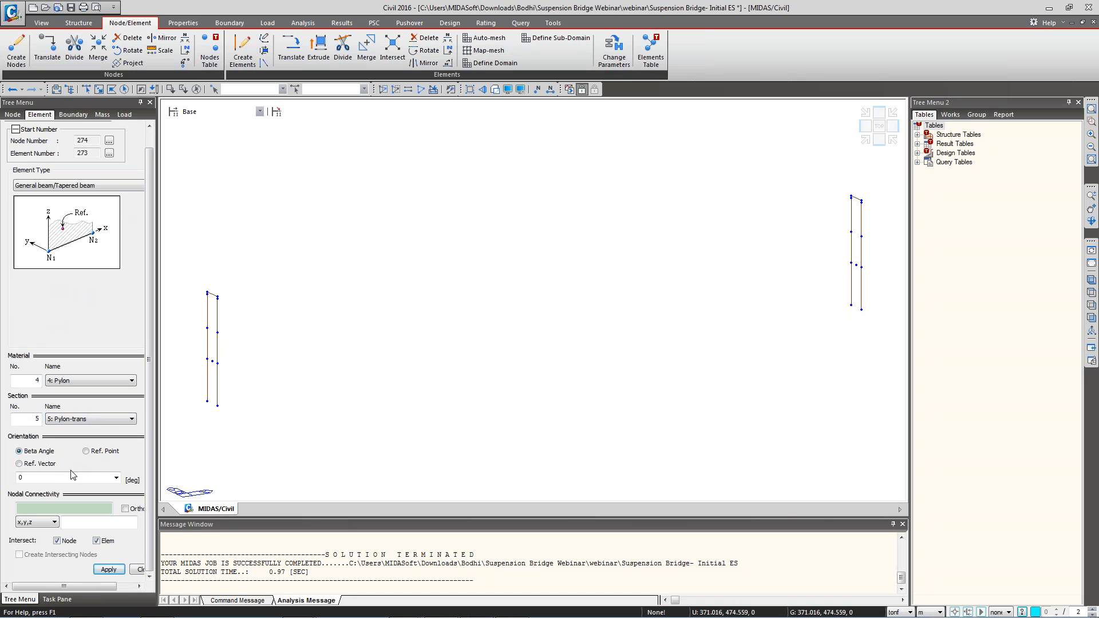
click(64, 509)
click(217, 365)
click(207, 359)
click(218, 333)
click(218, 298)
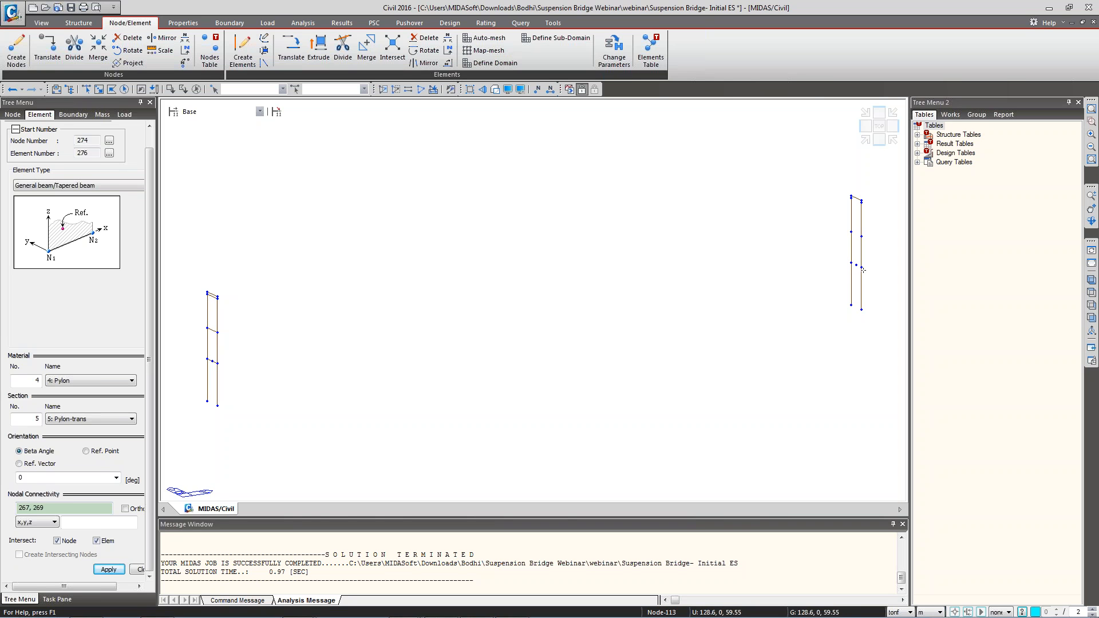
Create the same three Pylon-trans cross beams between the legs of the second pylon.
click(862, 268)
click(852, 263)
click(862, 237)
click(852, 232)
click(862, 201)
click(86, 88)
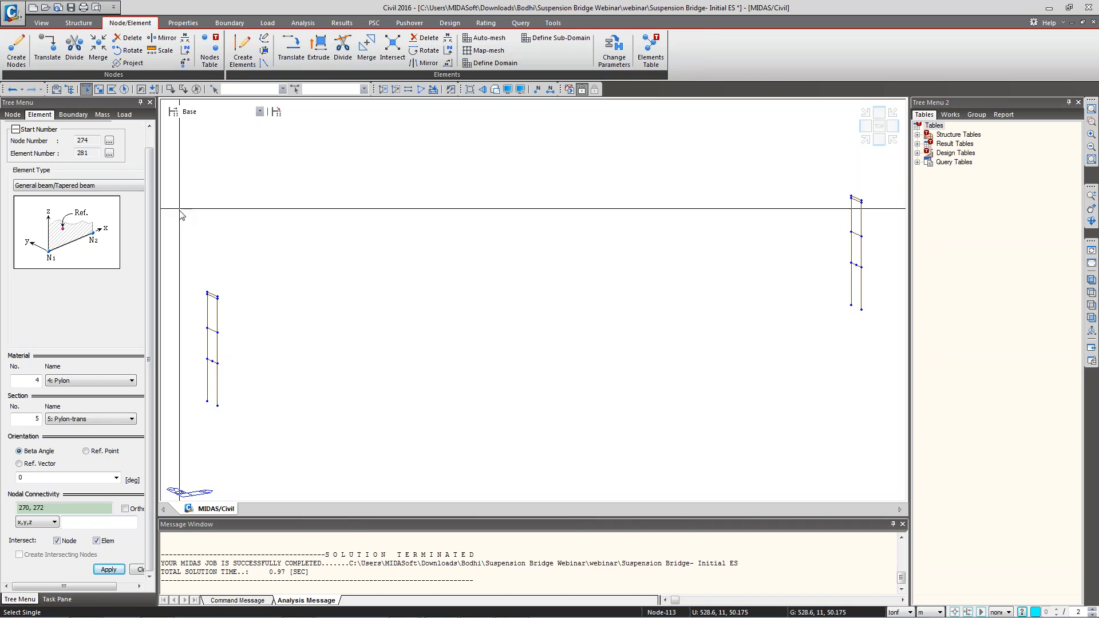
click(211, 298)
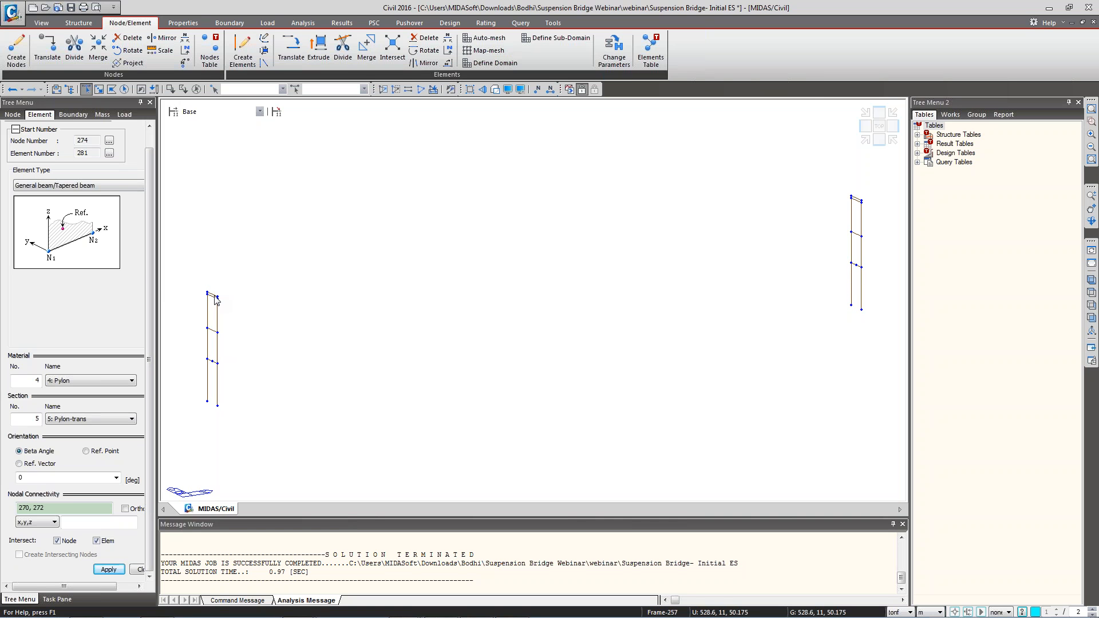
click(213, 295)
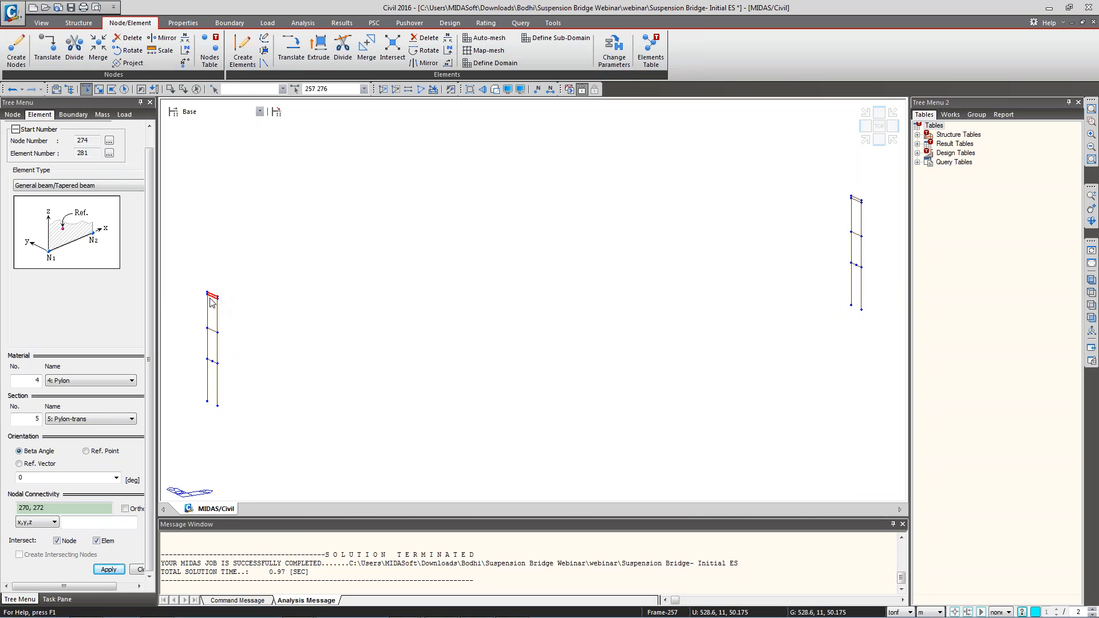
key(Escape)
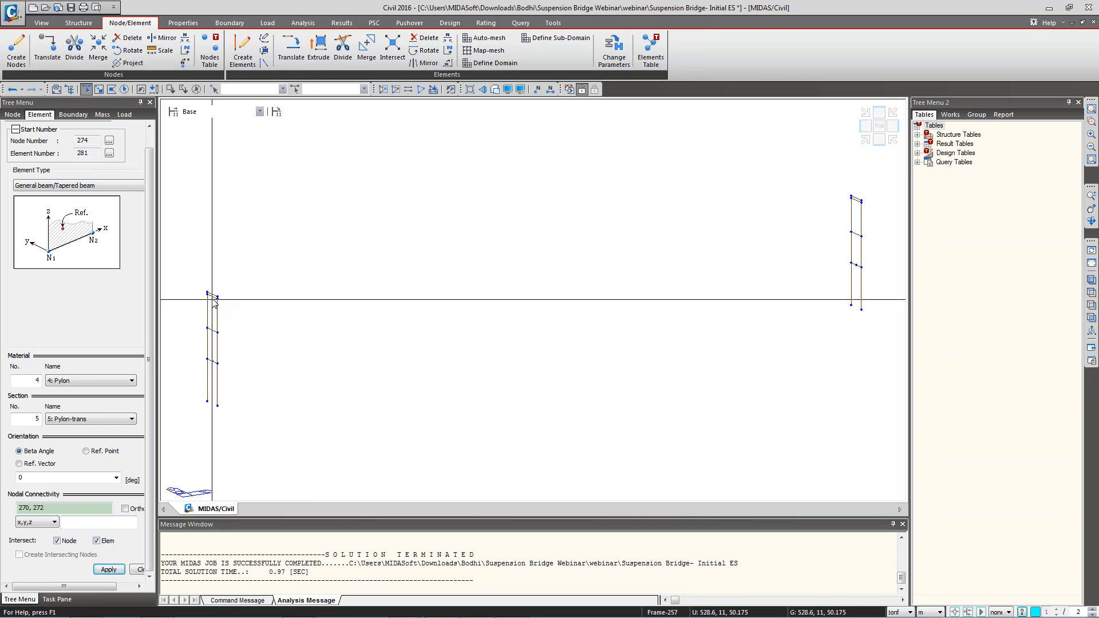
Delete the original cross beam at the very top of each pylon and close the element creation settings.
scroll(213, 296, up, 5)
click(212, 296)
scroll(423, 258, down, 2)
scroll(513, 252, down, 1)
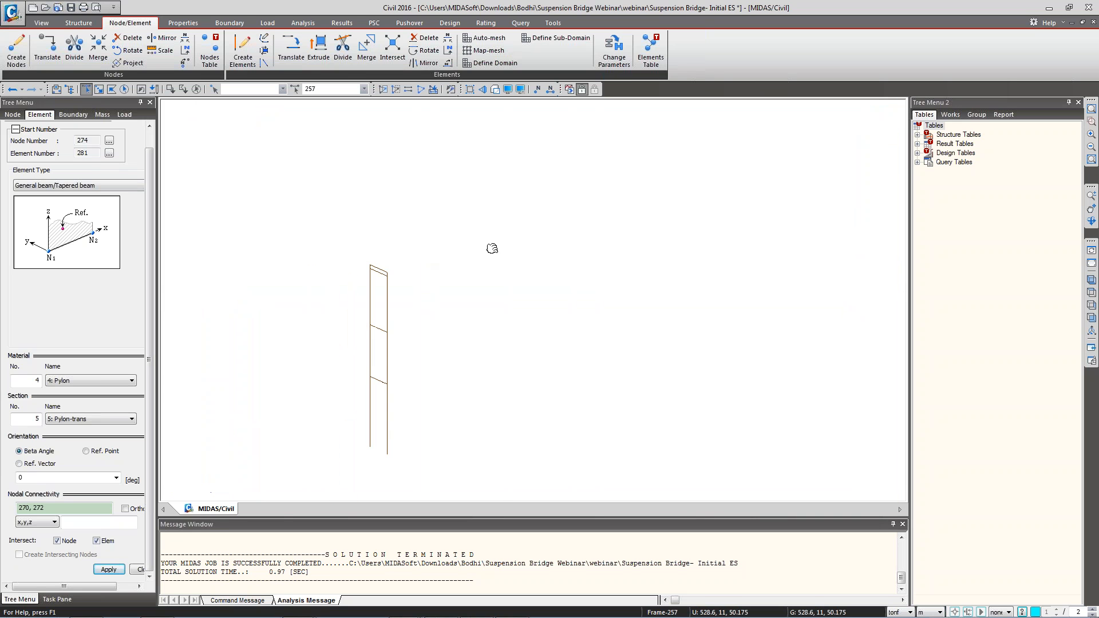
middle_drag(708, 281, 75, 301)
middle_drag(716, 234, 437, 346)
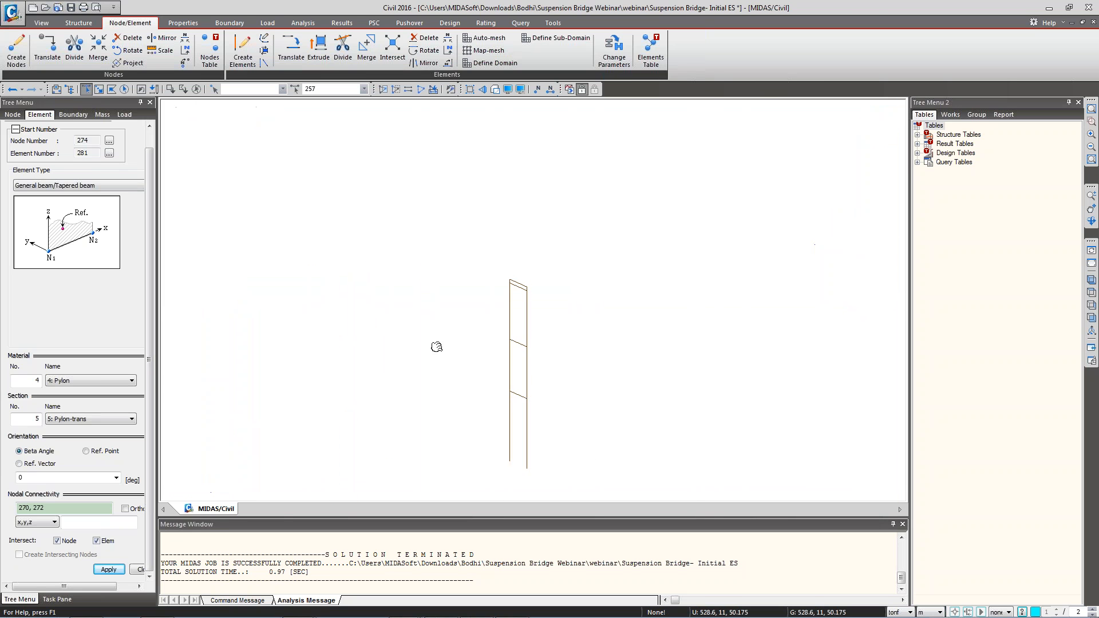
click(516, 280)
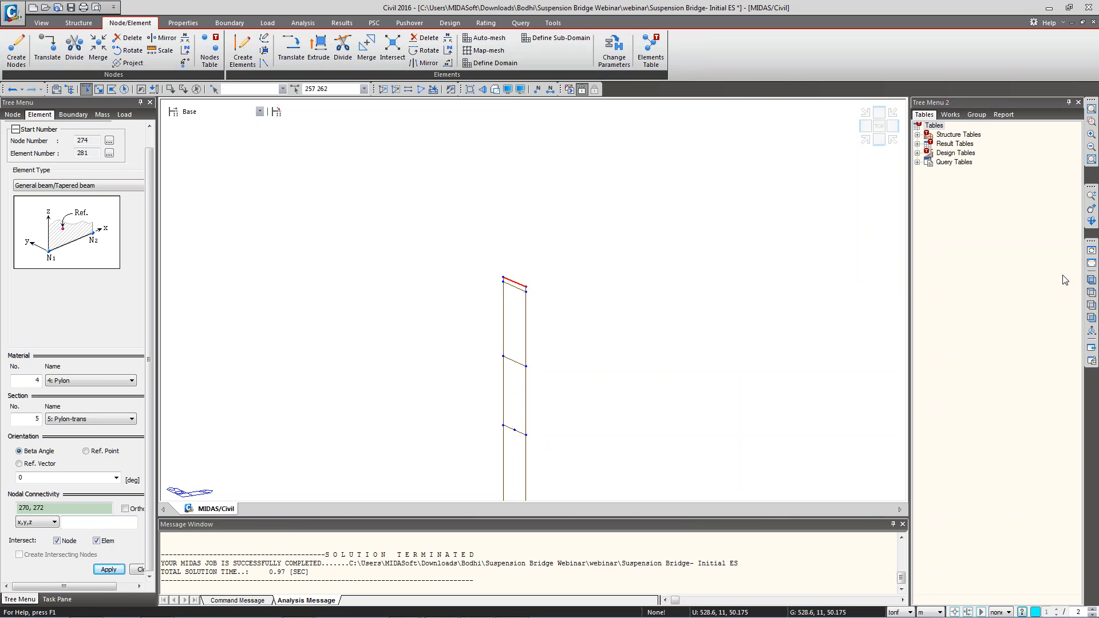
click(1089, 279)
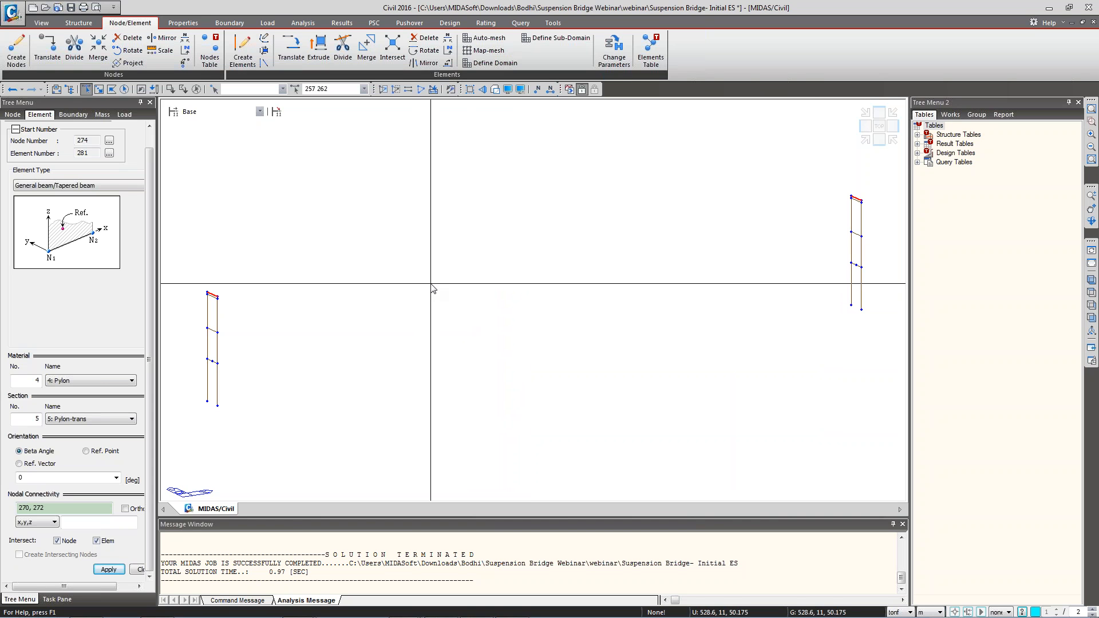
key(Delete)
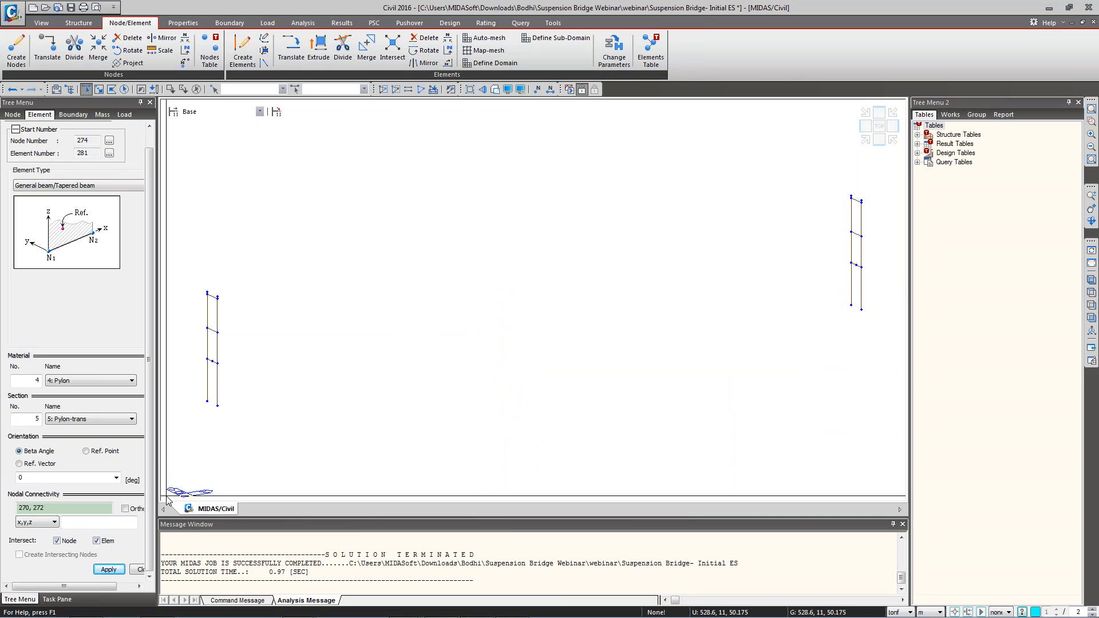
click(138, 569)
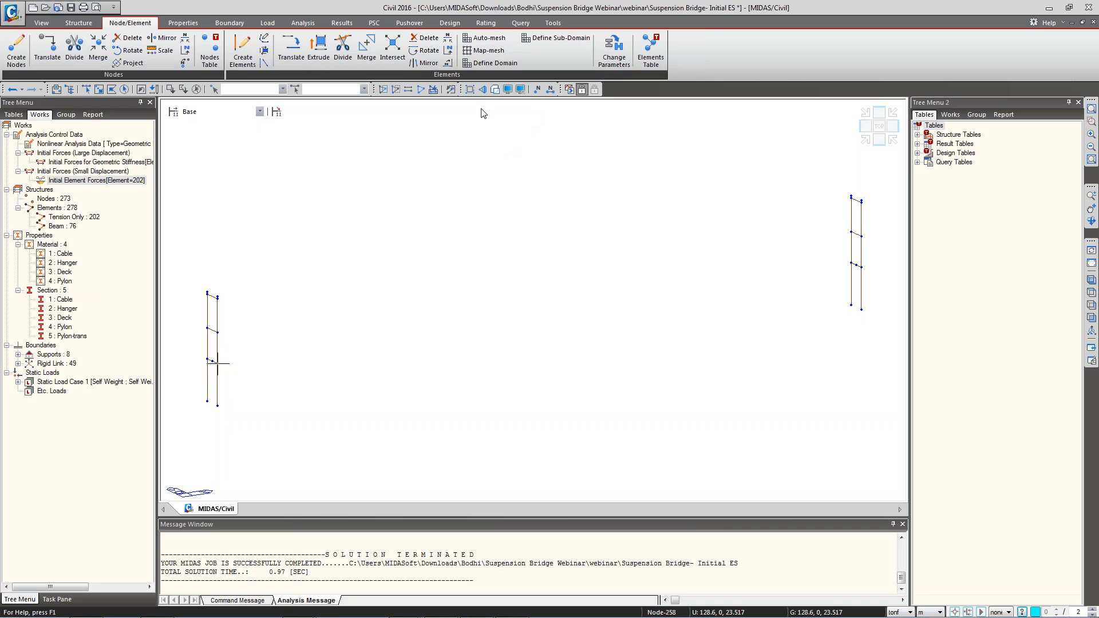
Activate the whole bridge again and select the deck's two end nodes.
click(421, 90)
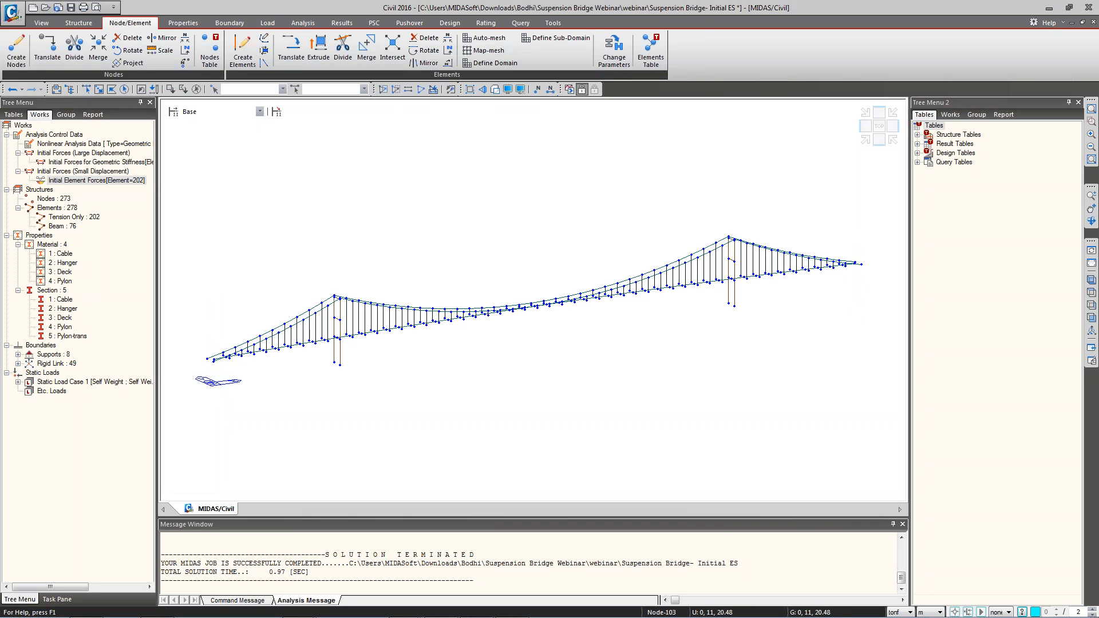
click(86, 88)
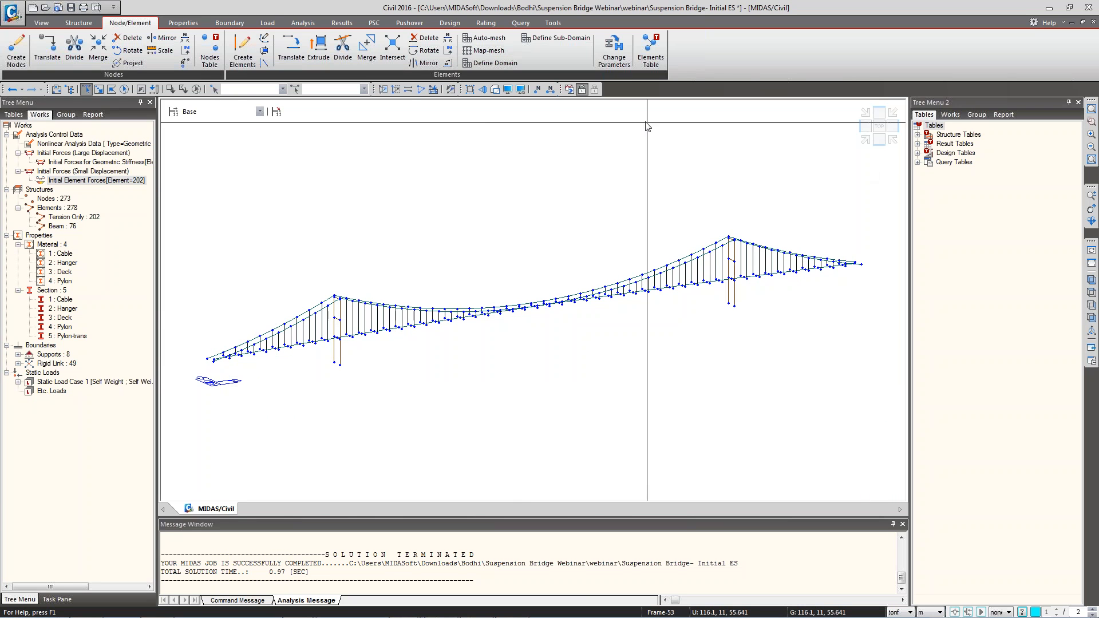
scroll(223, 384, up, 2)
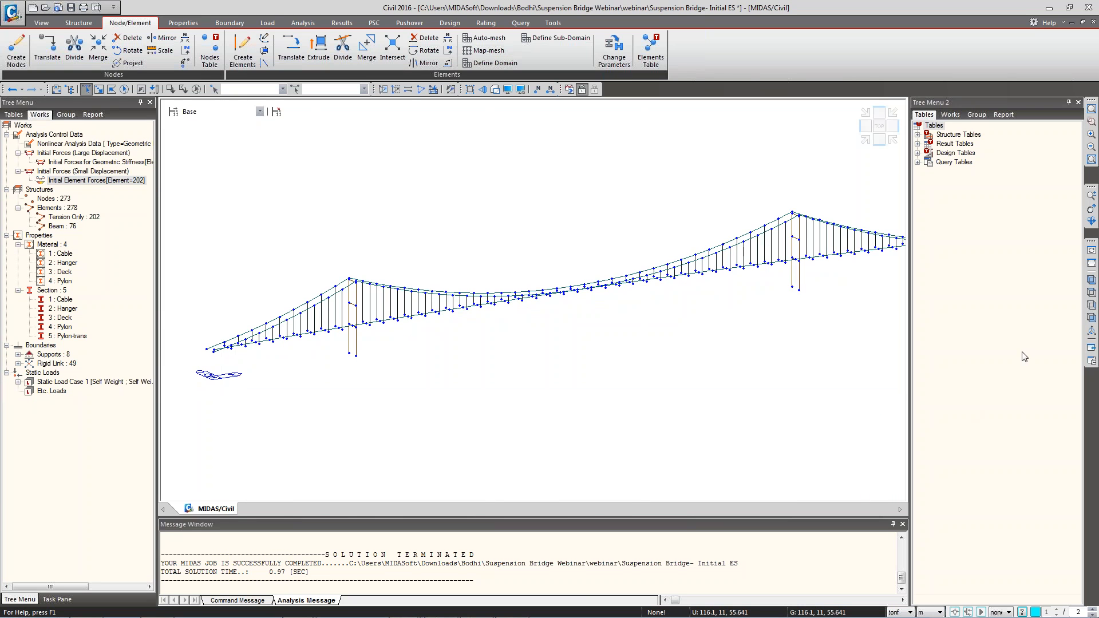
click(1088, 321)
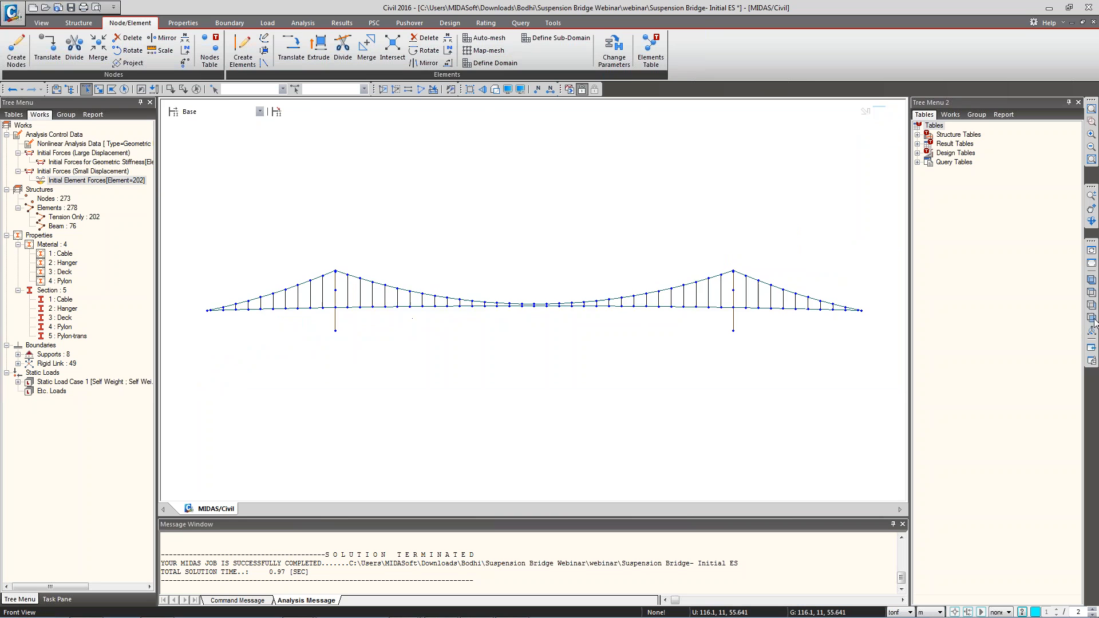
click(213, 310)
middle_drag(788, 325, 398, 312)
click(470, 298)
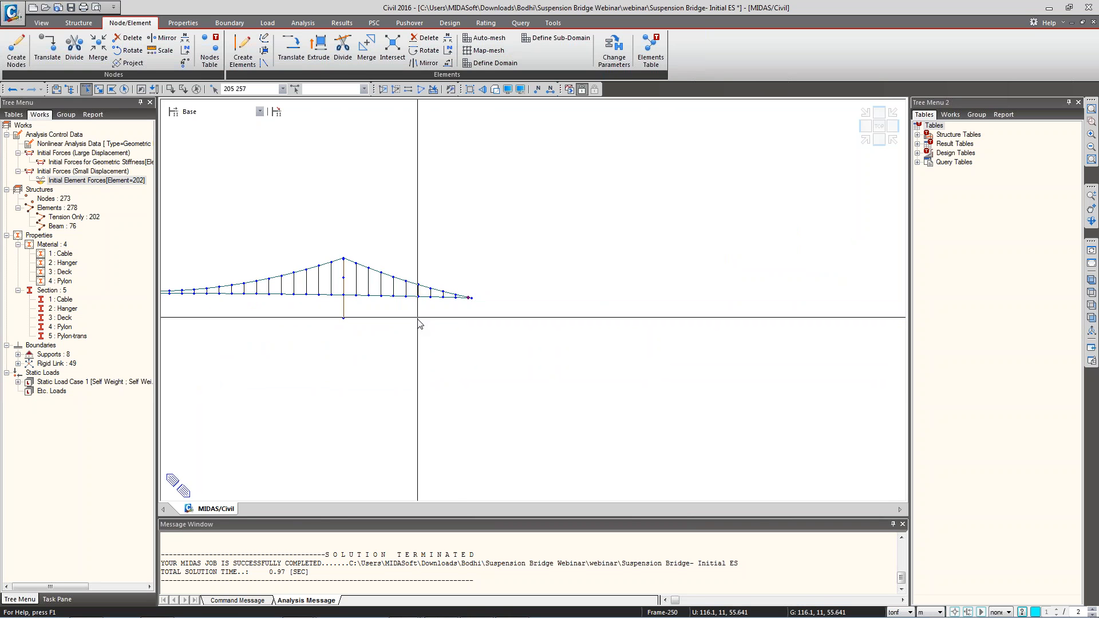
click(1092, 280)
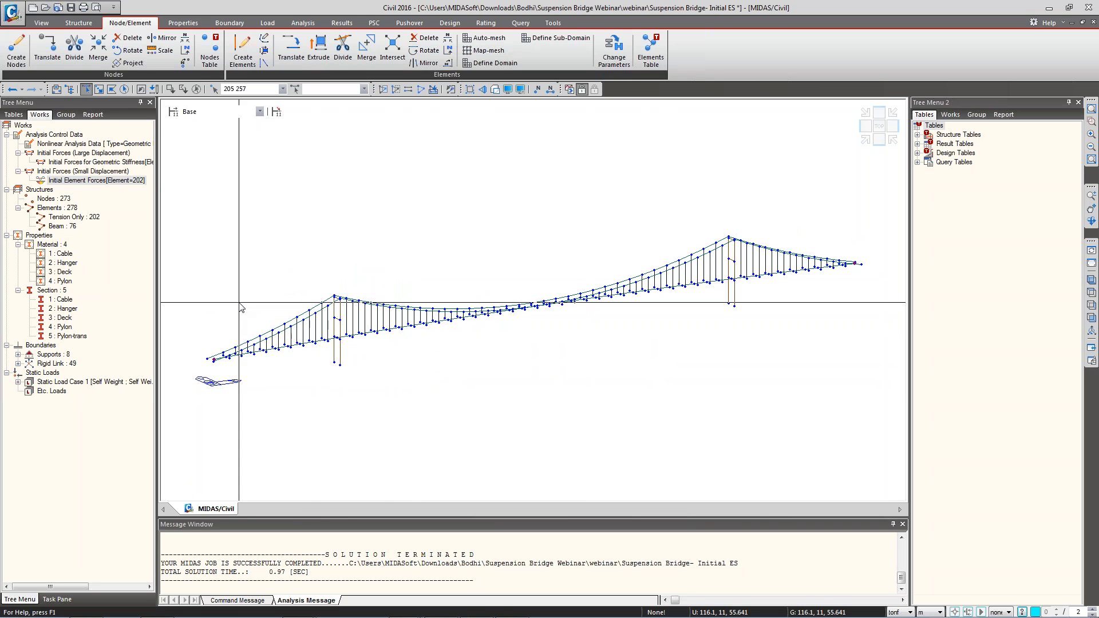
Add supports at the selected deck end nodes with D-ALL, Rx and Rz restrained, and close the support settings.
click(230, 23)
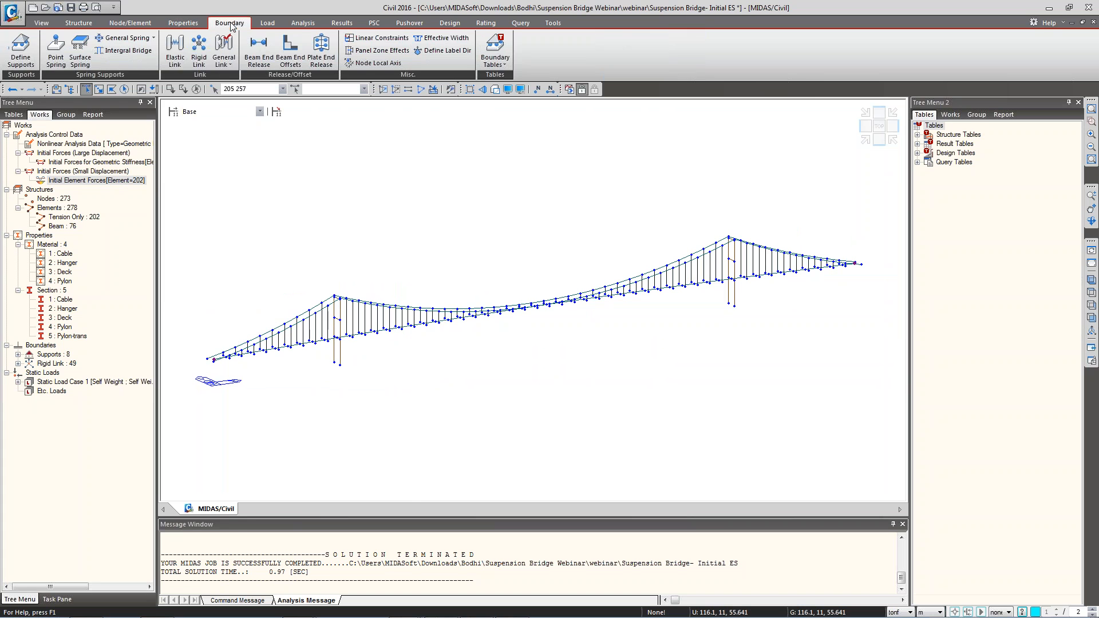
click(20, 50)
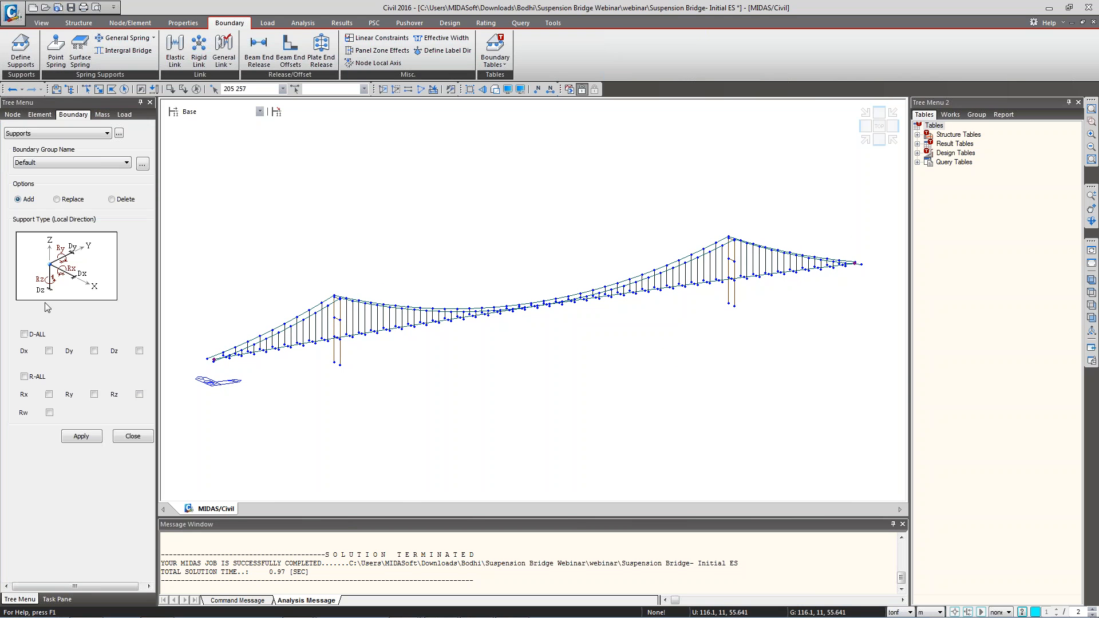
click(24, 335)
click(49, 395)
click(139, 395)
click(79, 439)
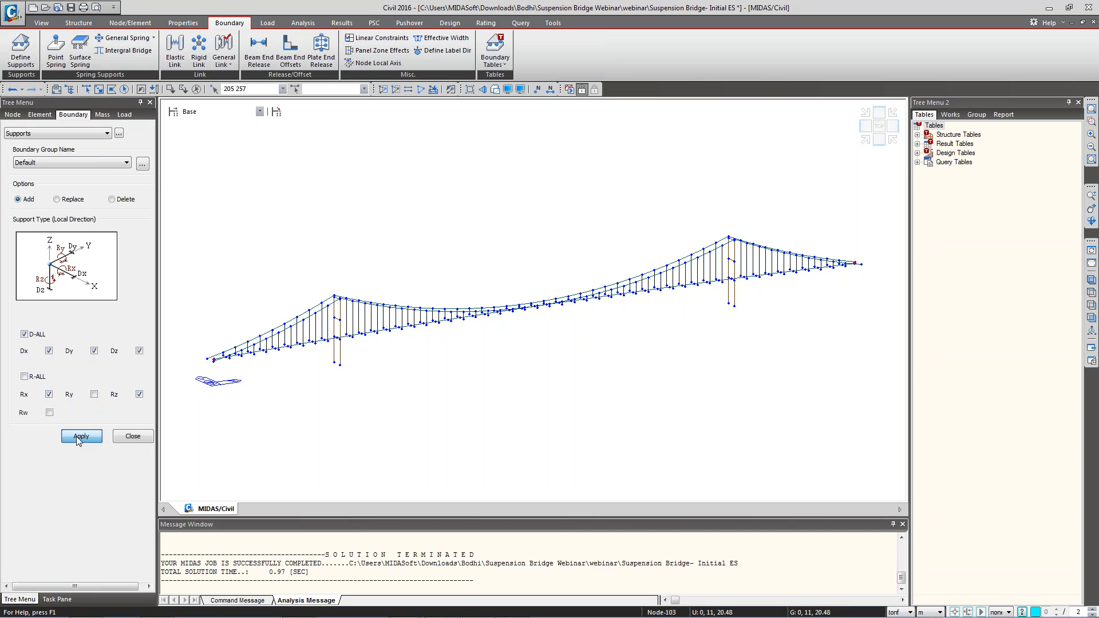
click(133, 438)
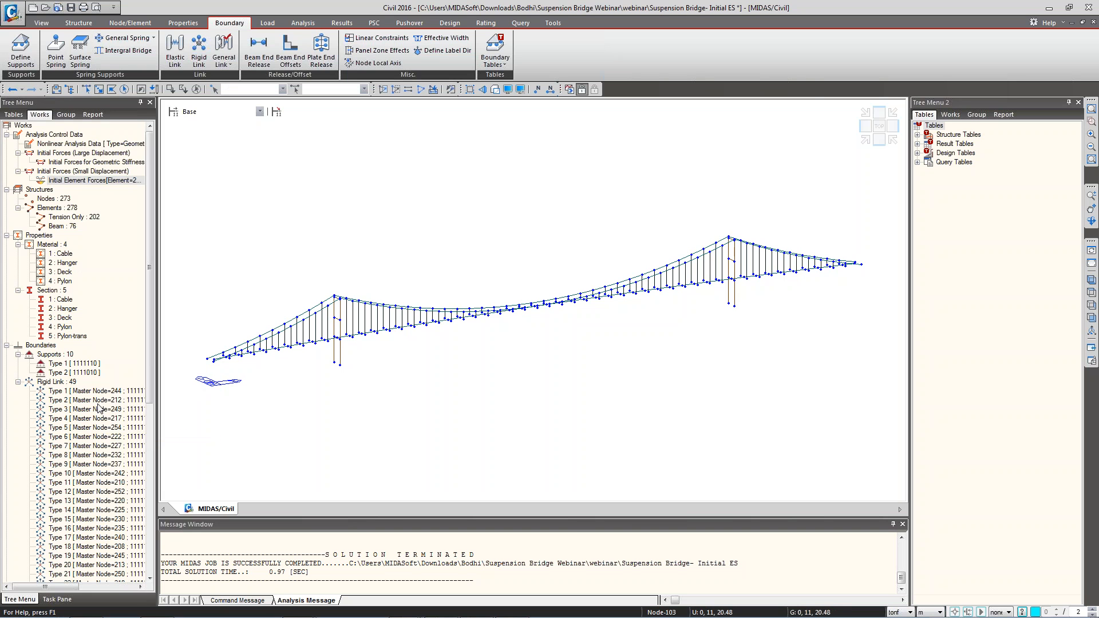
Display the supports on the model to check their locations.
double_click(55, 382)
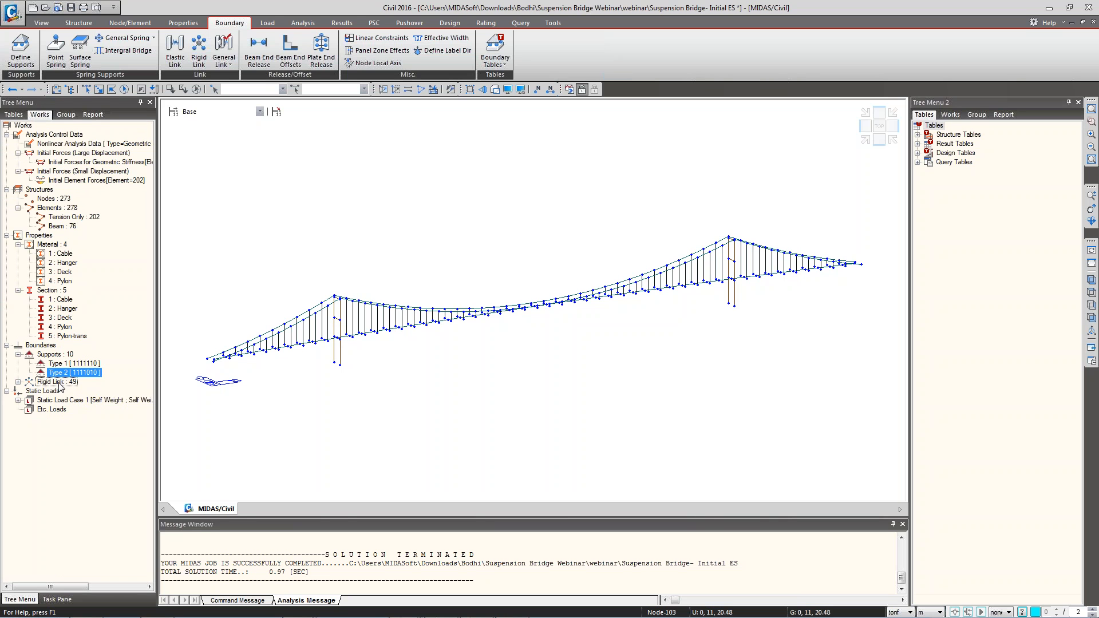
click(65, 363)
right_click(66, 364)
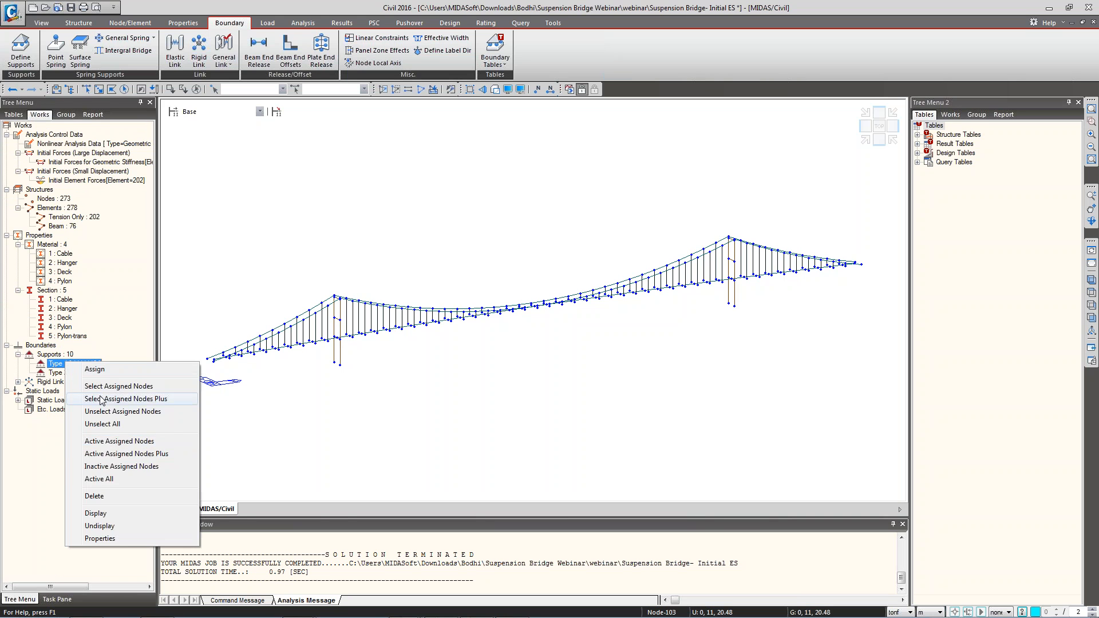
click(100, 515)
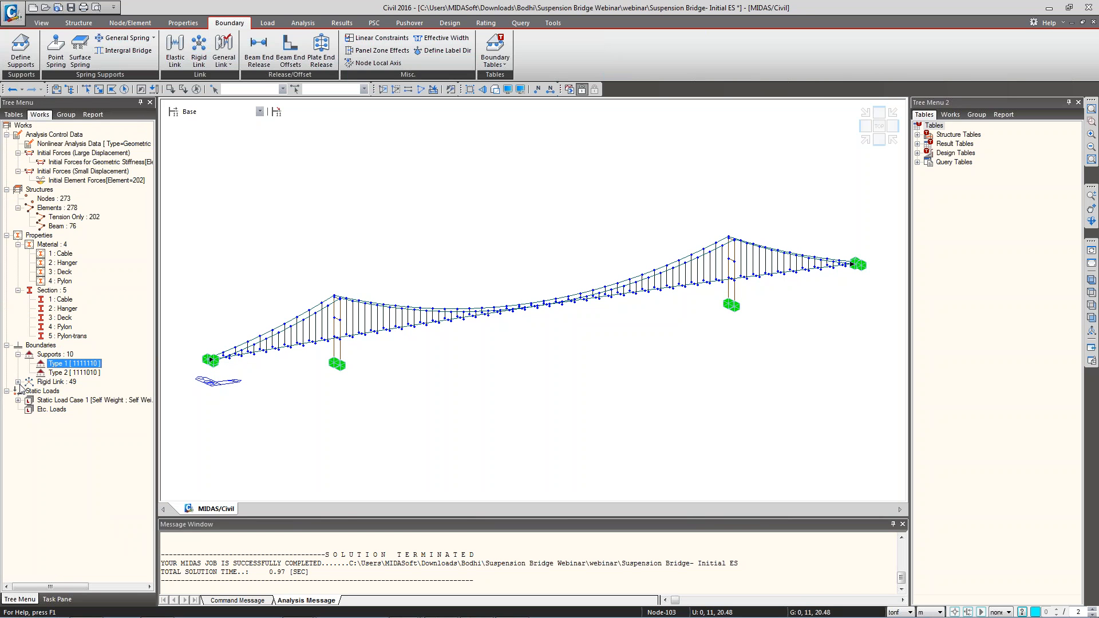
Display the rigid links on the model and examine how they run along the deck and around the pylons.
click(17, 382)
right_click(83, 336)
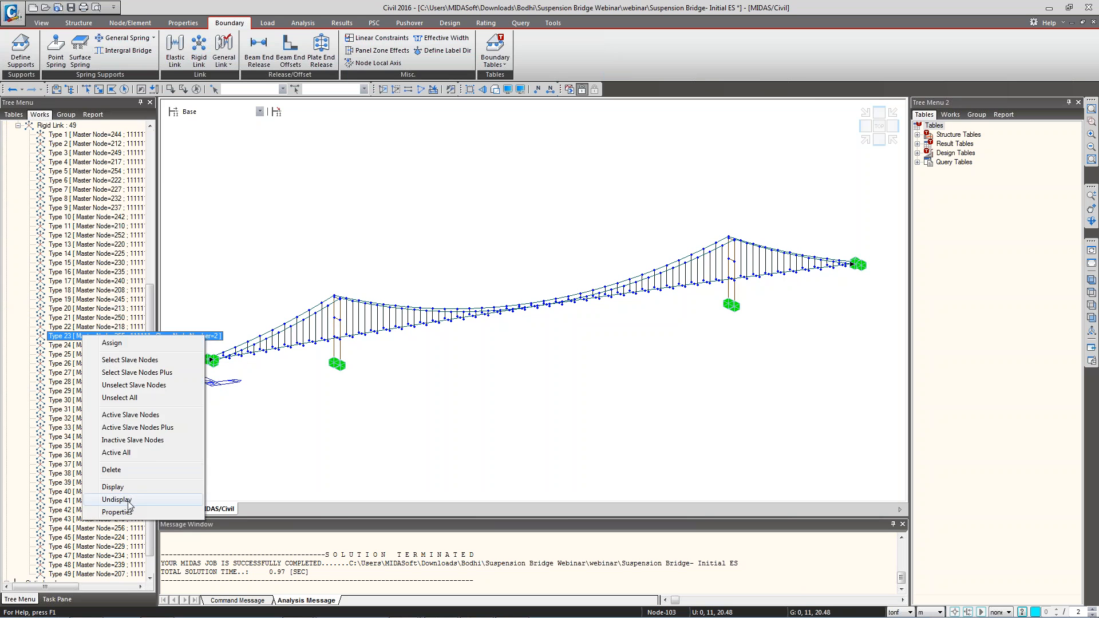
click(123, 499)
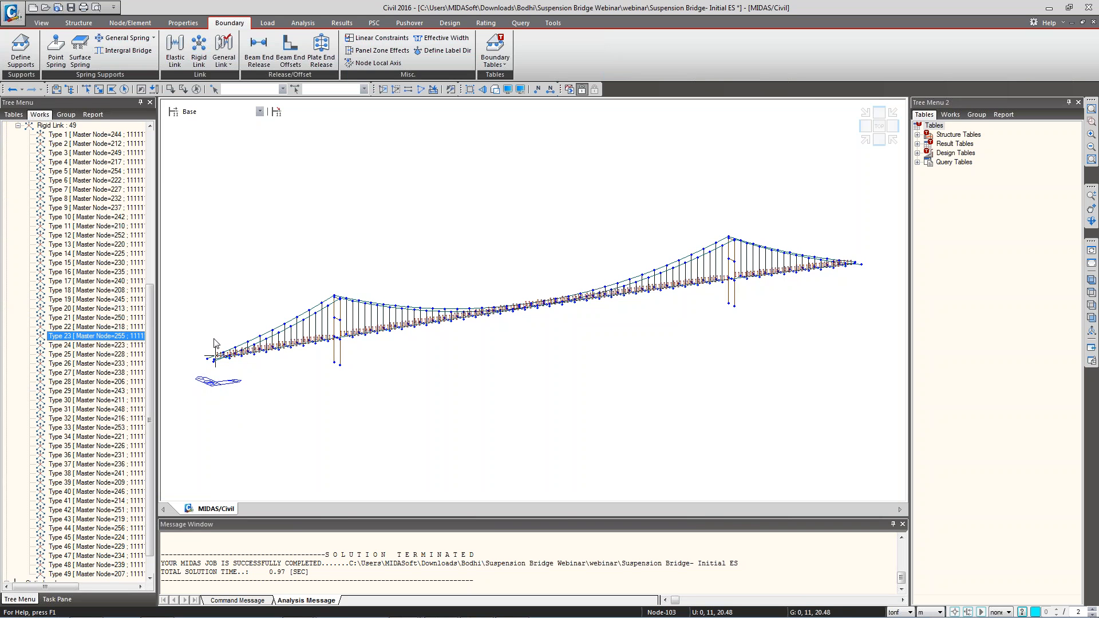
scroll(214, 348, up, 5)
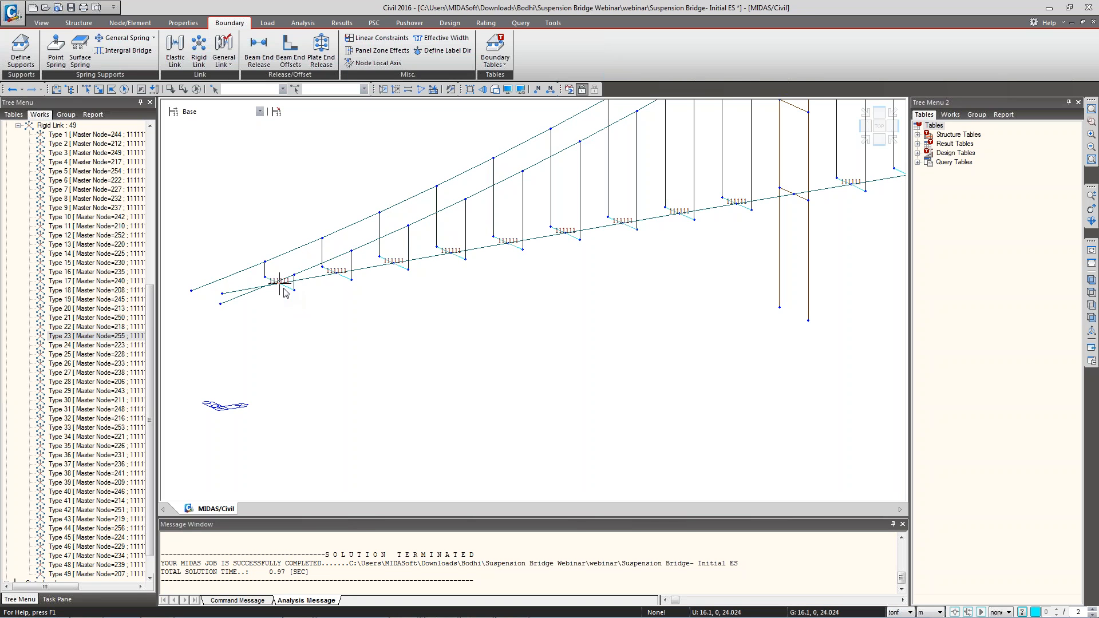
mouse_move(285, 293)
scroll(265, 302, down, 5)
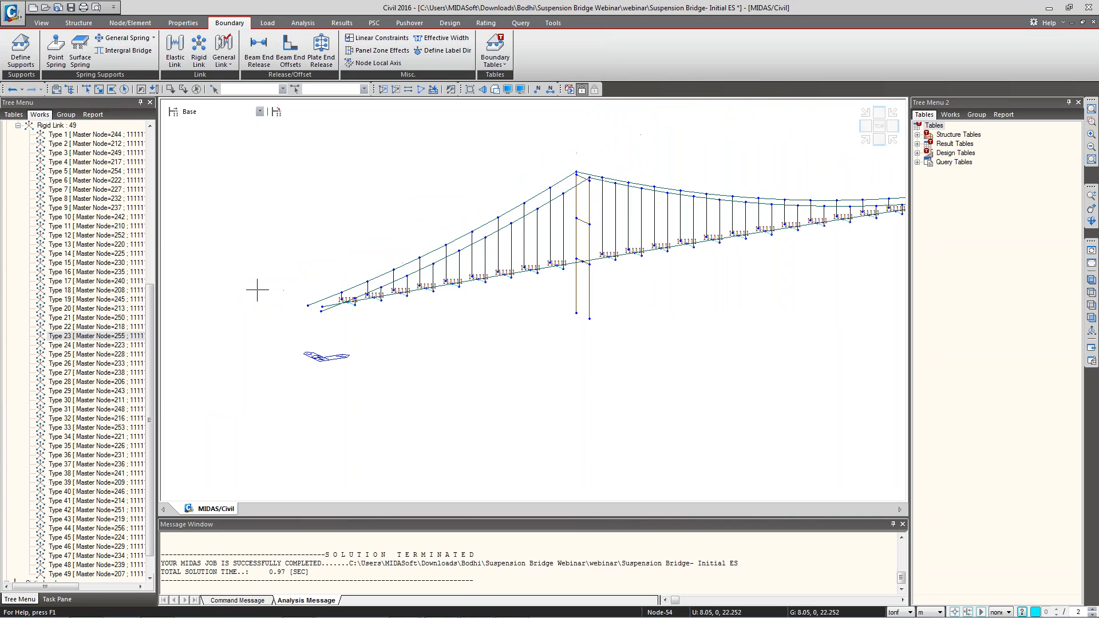
drag(153, 379, 156, 344)
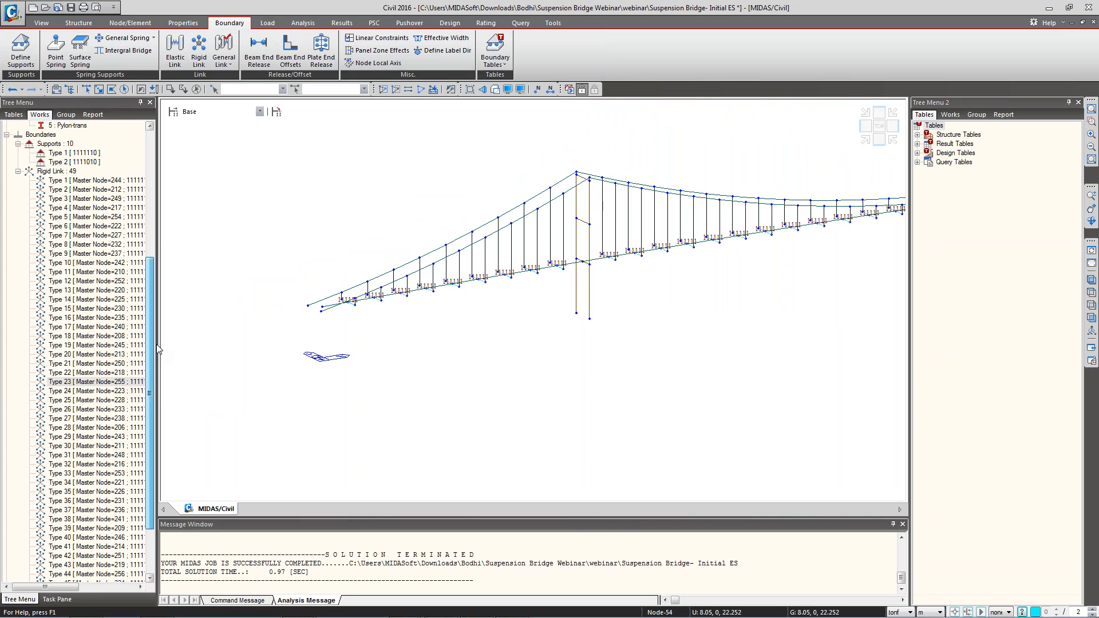
click(18, 172)
scroll(392, 381, down, 6)
middle_drag(707, 279, 460, 326)
scroll(450, 341, down, 2)
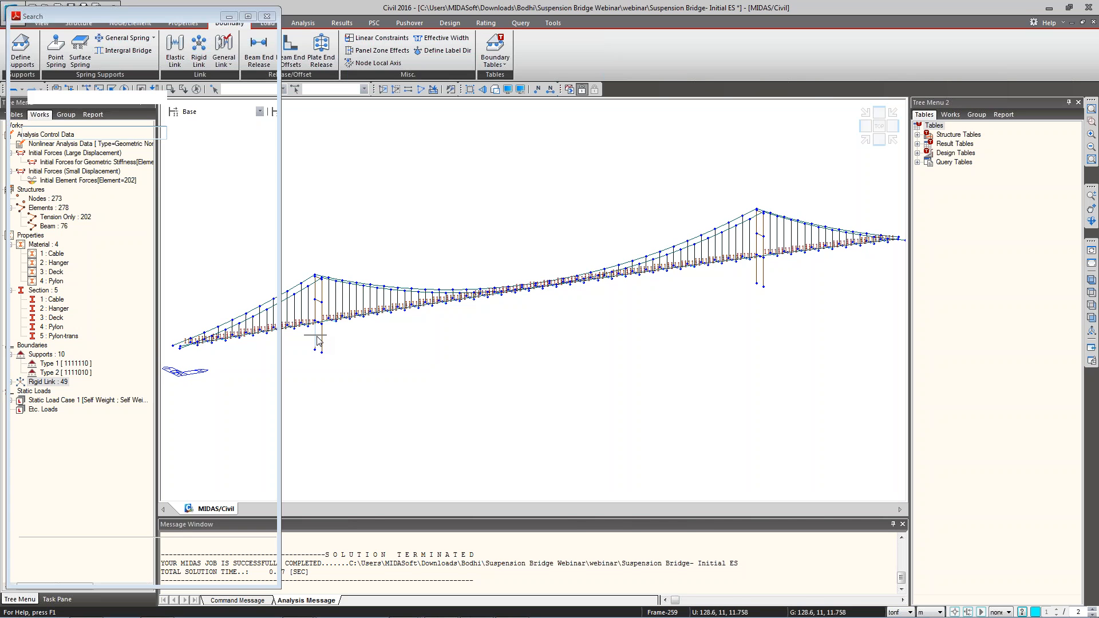
Close the stray Search window and hide the rigid link symbols in the front view.
click(267, 17)
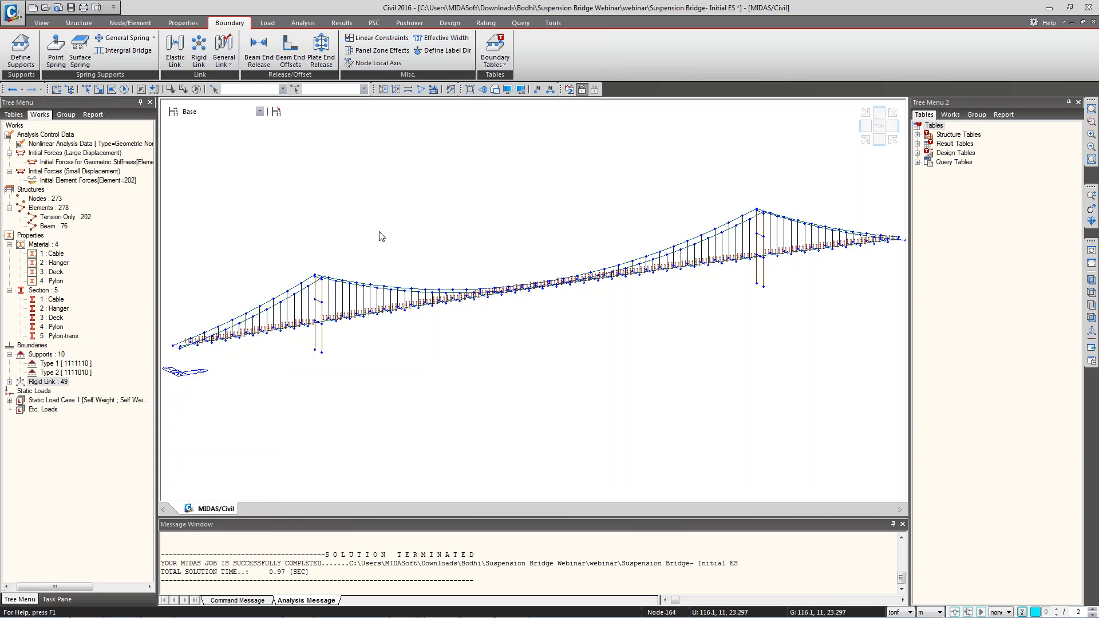
scroll(319, 304, up, 4)
double_click(47, 383)
right_click(69, 391)
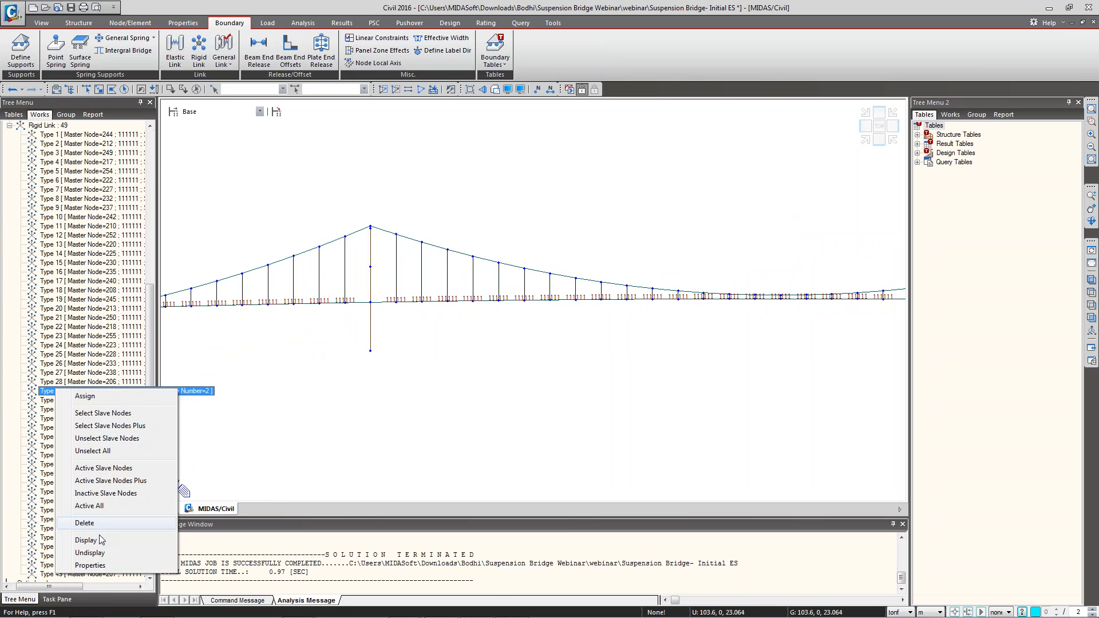
click(89, 552)
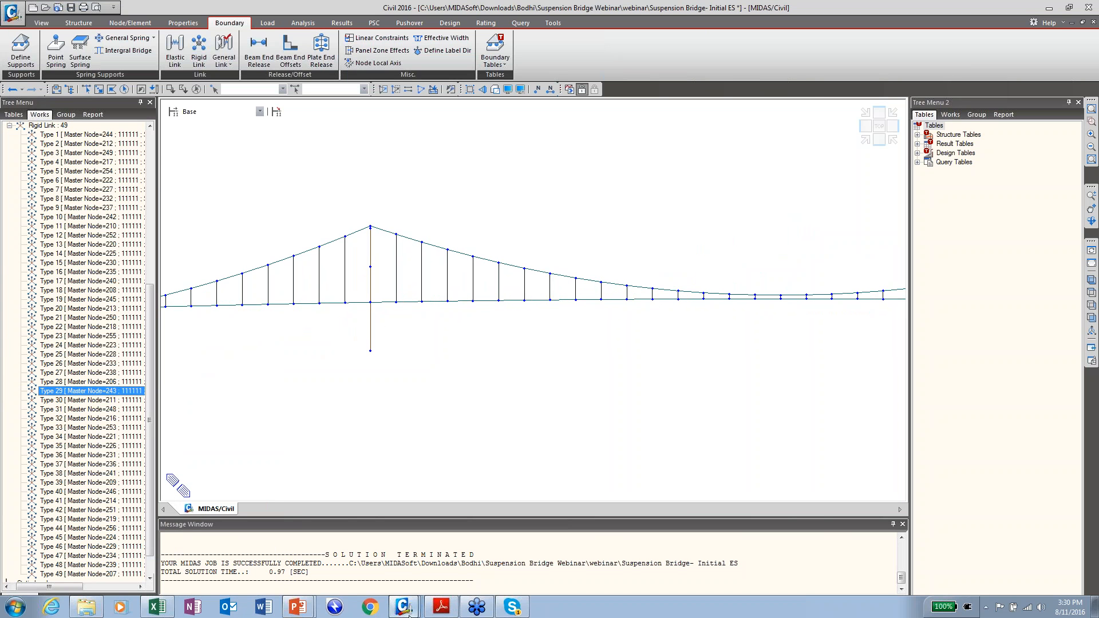
Switch to the Suspension Bridge PowerPoint slide show and view the Deck To Pylon Connection slide.
click(445, 611)
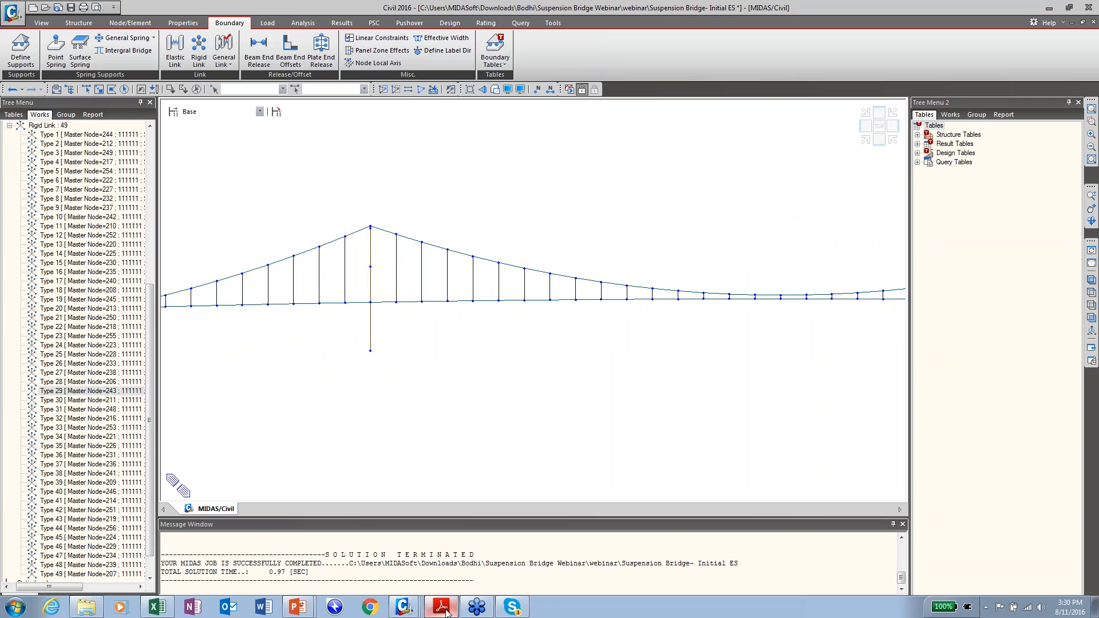
mouse_move(297, 606)
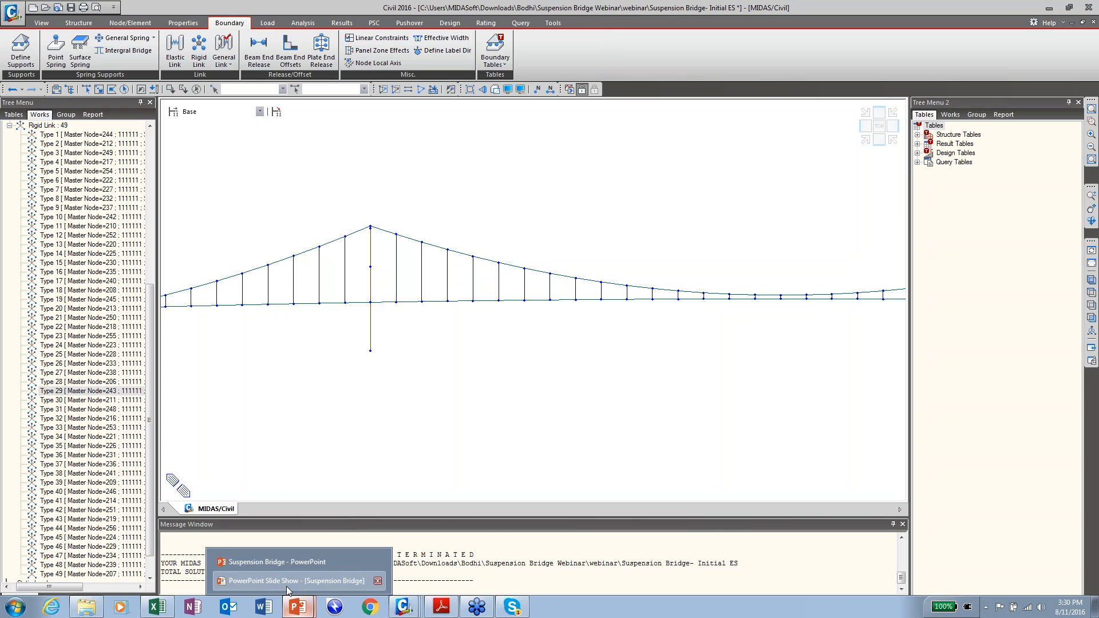
click(286, 585)
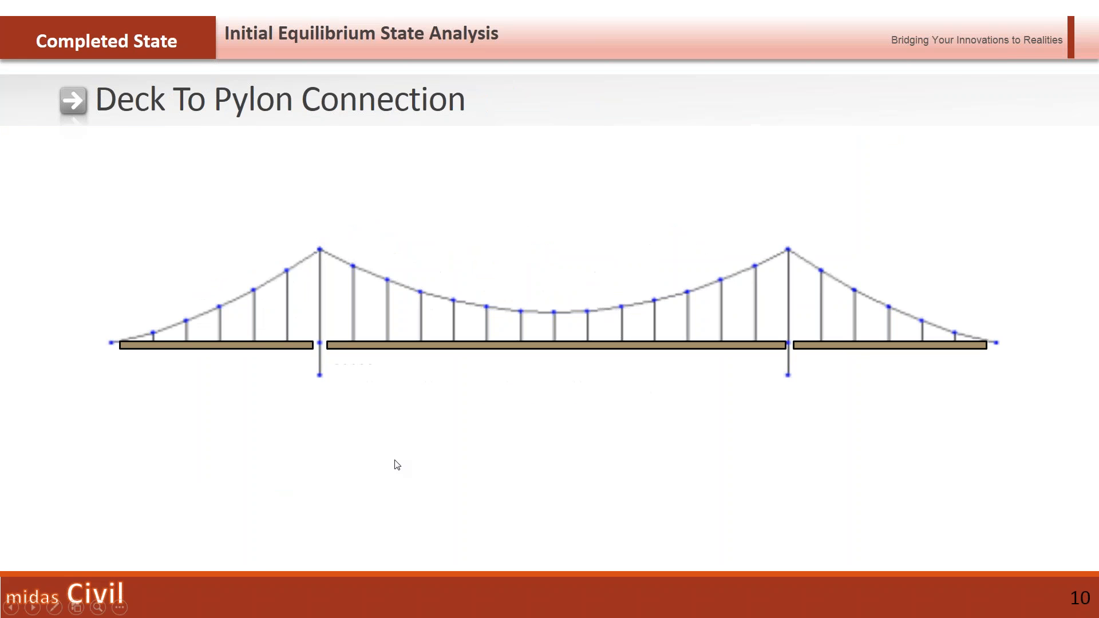
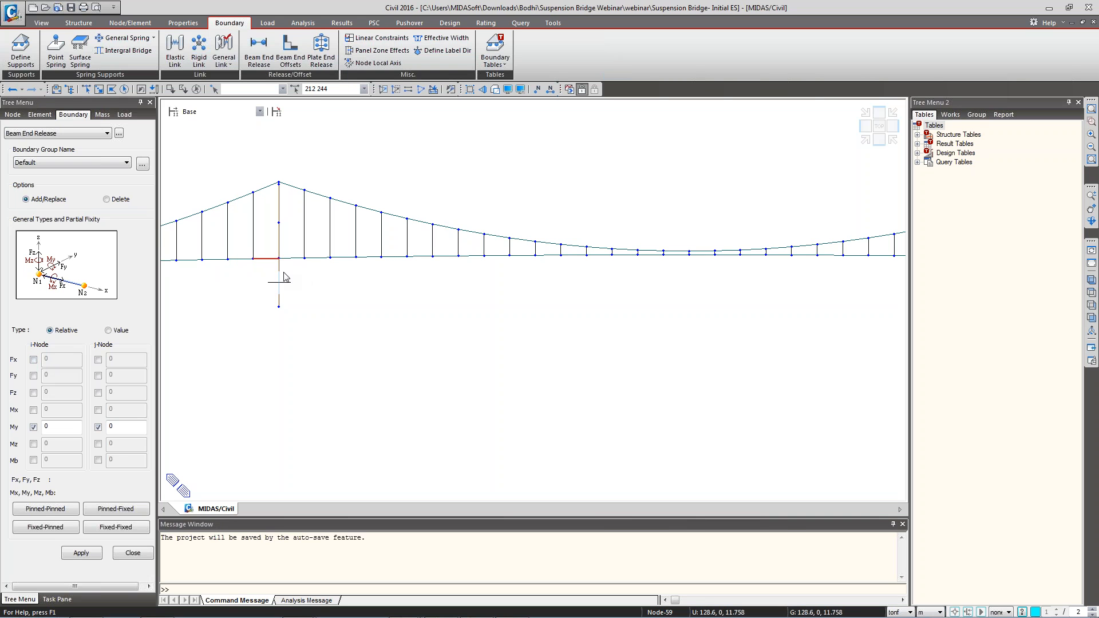
Add the Fx release at the j-node to the beam end release settings for the selected deck elements.
click(99, 361)
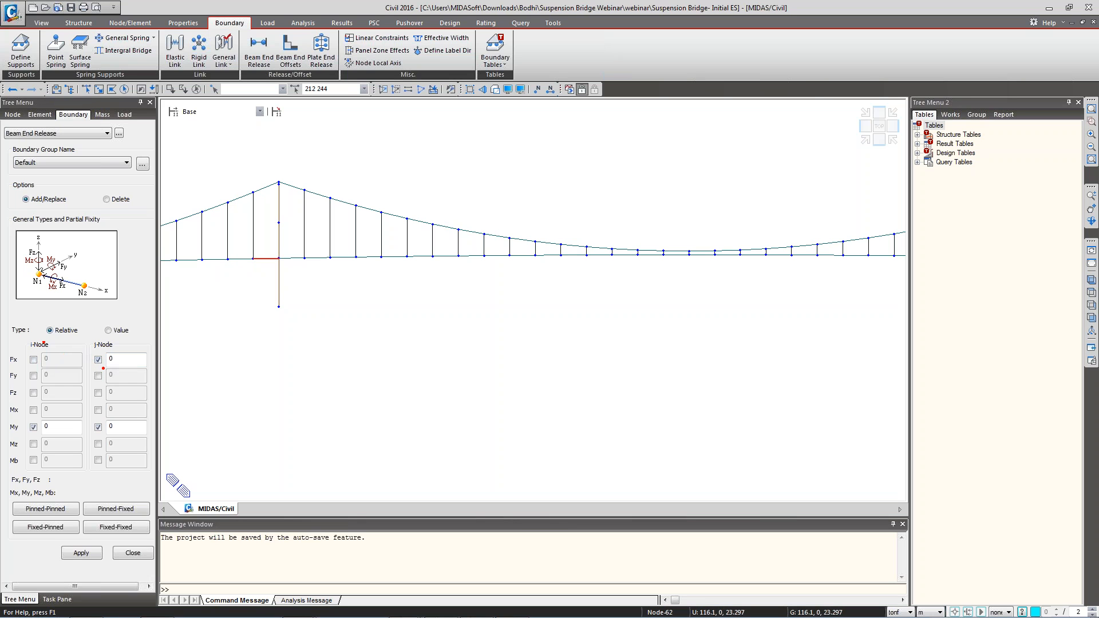
mouse_move(239, 375)
mouse_down()
mouse_move(528, 375)
mouse_move(455, 406)
mouse_move(261, 405)
mouse_up()
text(ti)
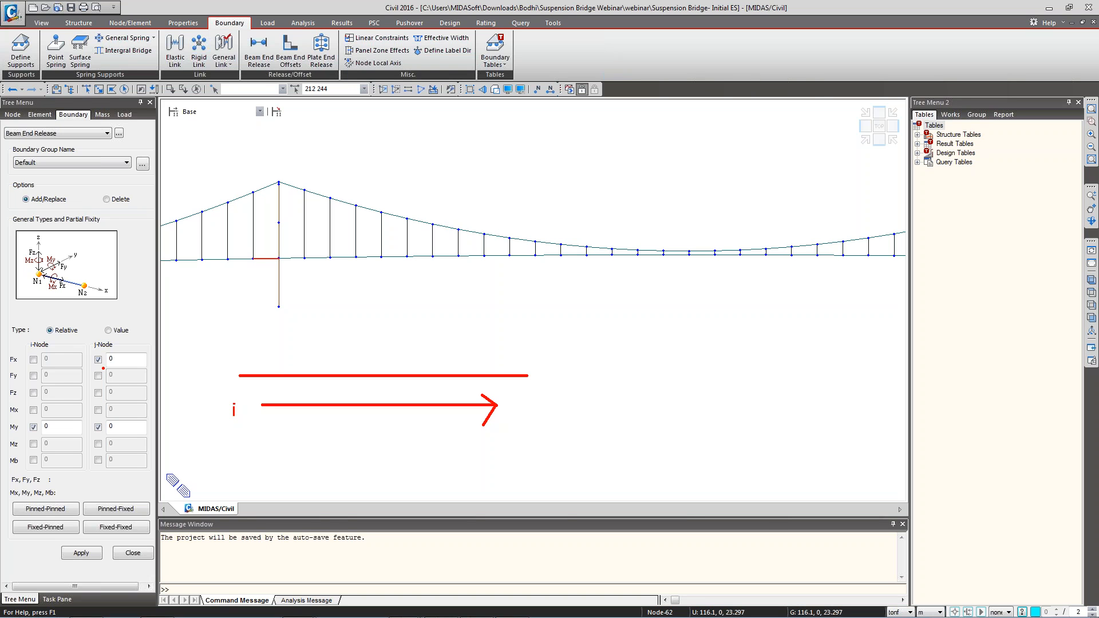
text(j)
drag(226, 359, 254, 384)
drag(527, 355, 544, 394)
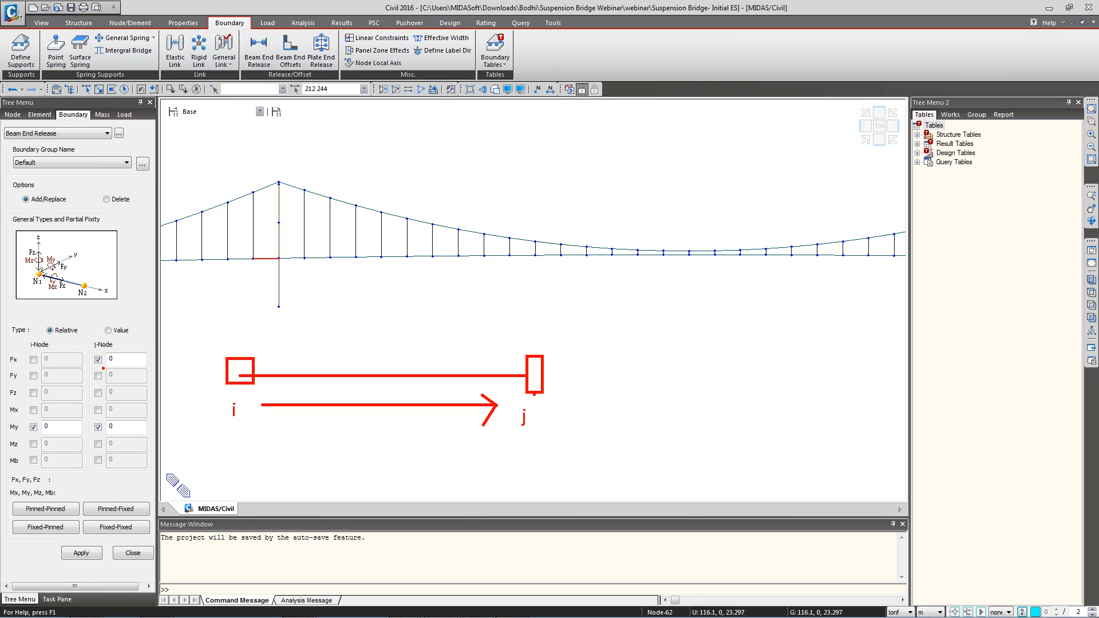
drag(520, 303, 613, 304)
key(Escape)
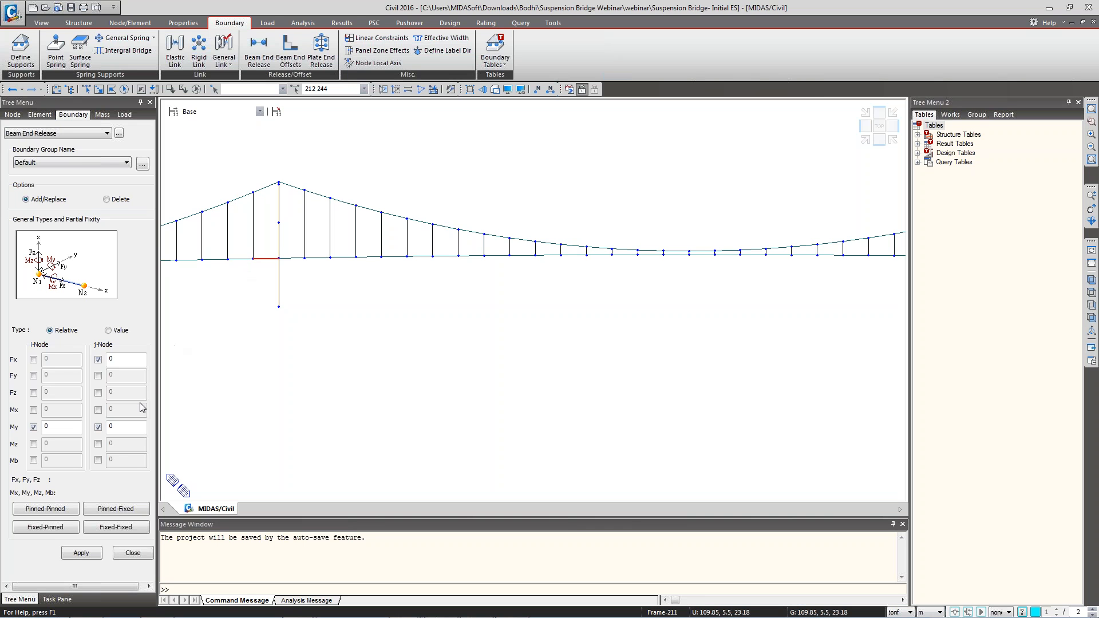
Apply the beam end release with j-node Fx and My at both nodes to the selected deck elements before each pylon.
scroll(666, 331, down, 2)
middle_drag(665, 331, 578, 374)
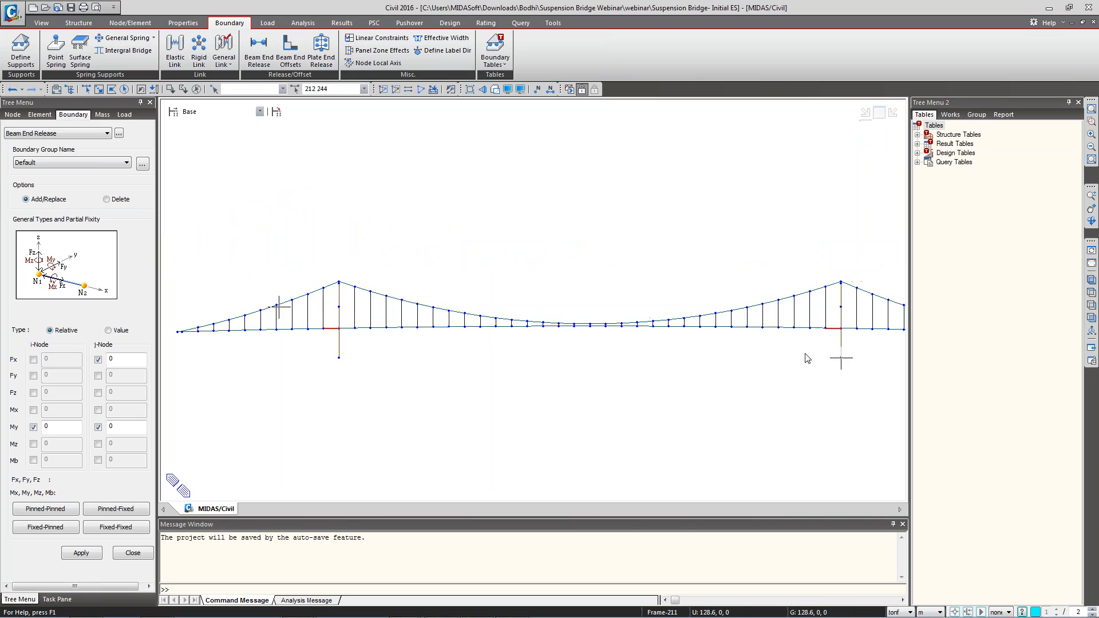
click(82, 553)
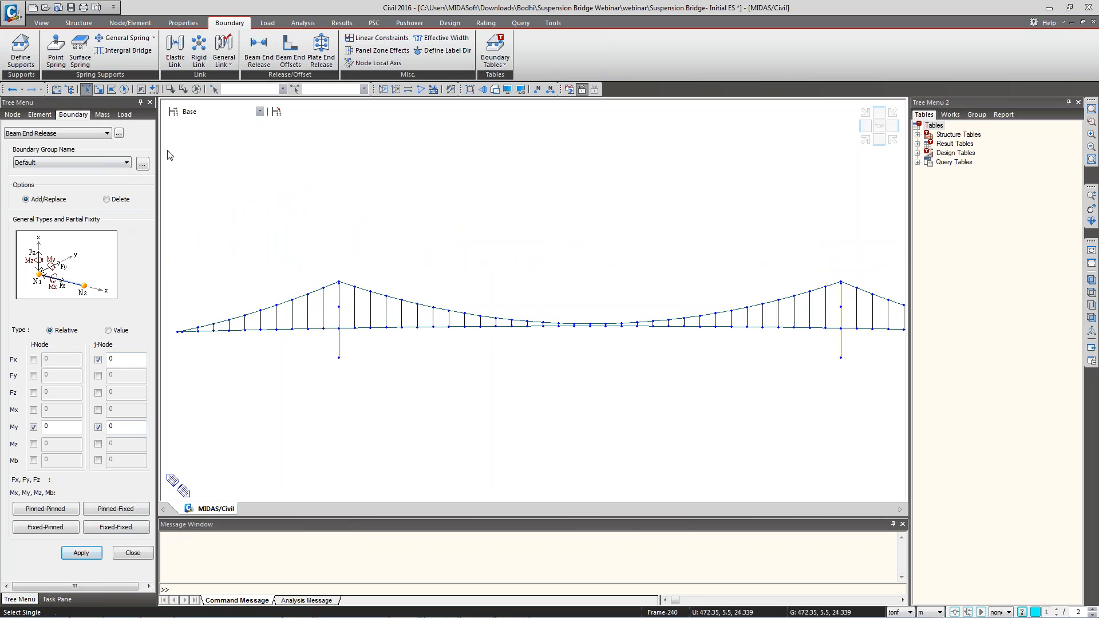
Release Fx at the i-node only and My at both nodes for the deck elements just after each pylon.
click(346, 327)
middle_drag(644, 339, 476, 334)
click(685, 325)
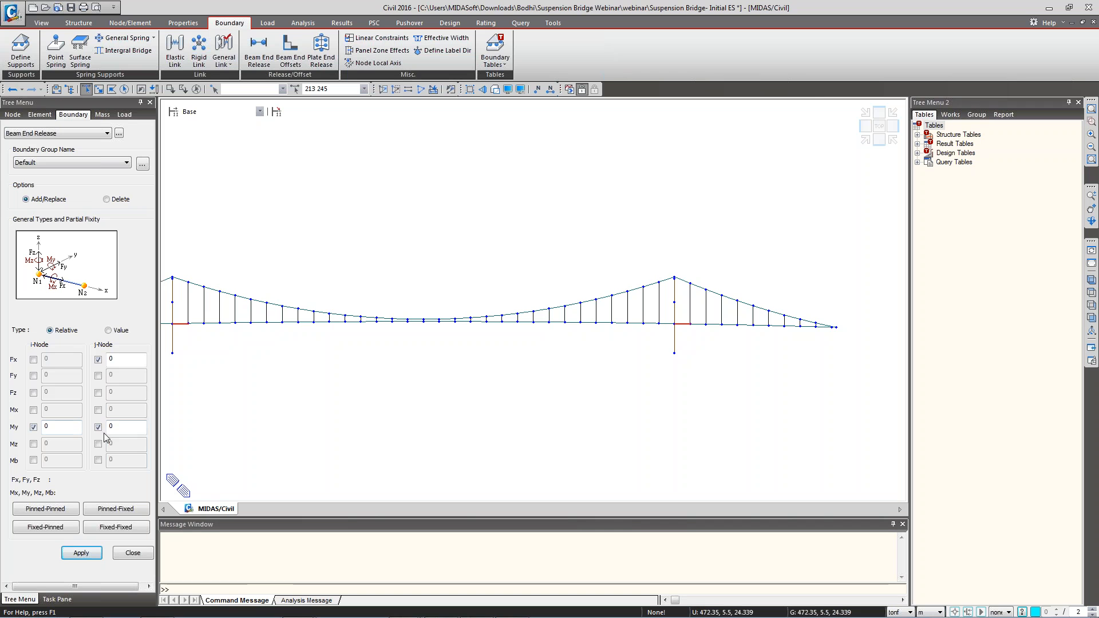
click(98, 360)
click(34, 360)
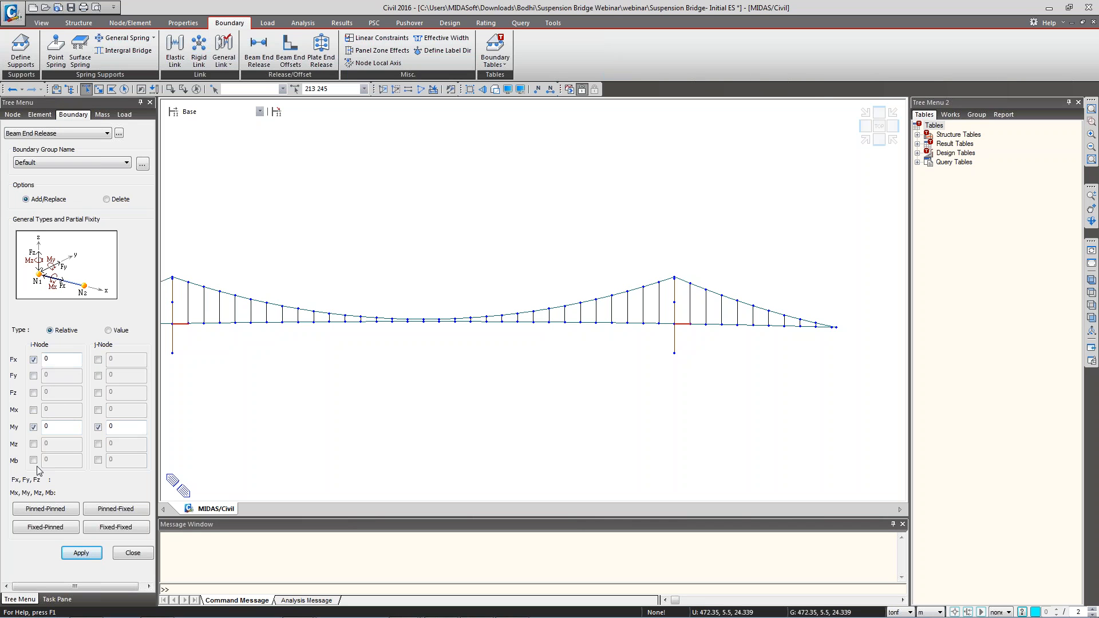
click(83, 553)
middle_drag(294, 335, 478, 333)
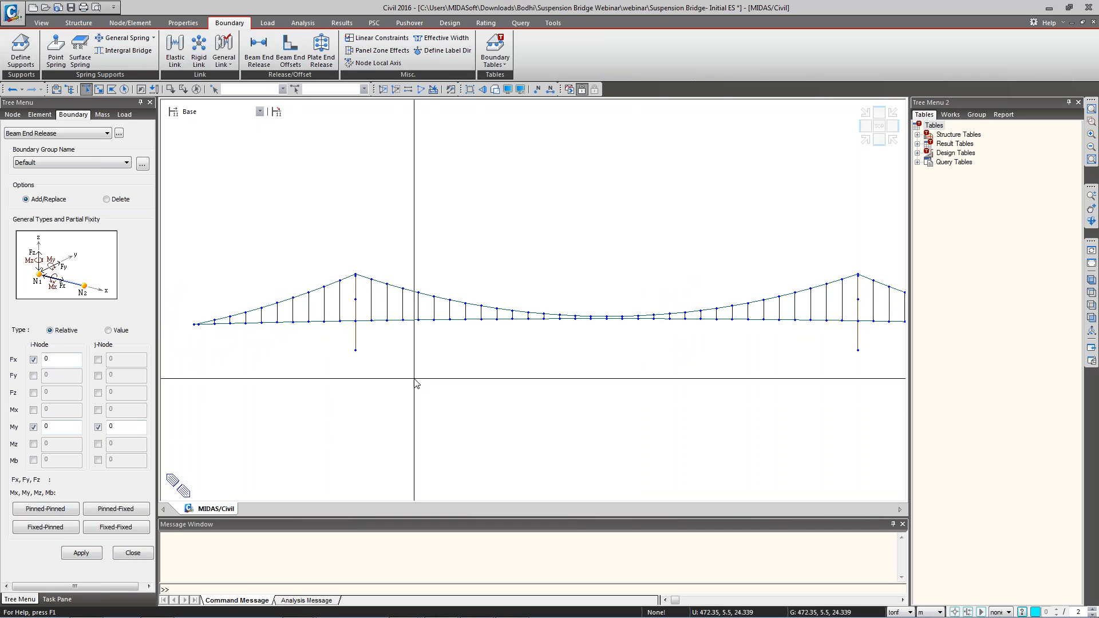
Display the first beam end release type on the model to check the releases around the pylon, then close the release settings and clear the selection.
click(132, 553)
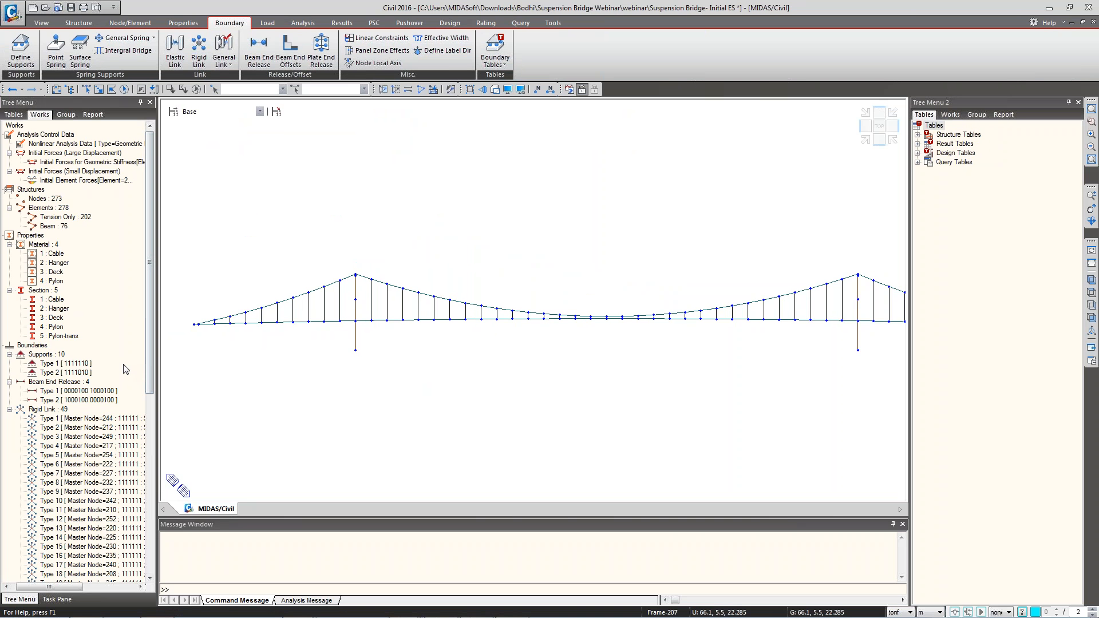
click(110, 392)
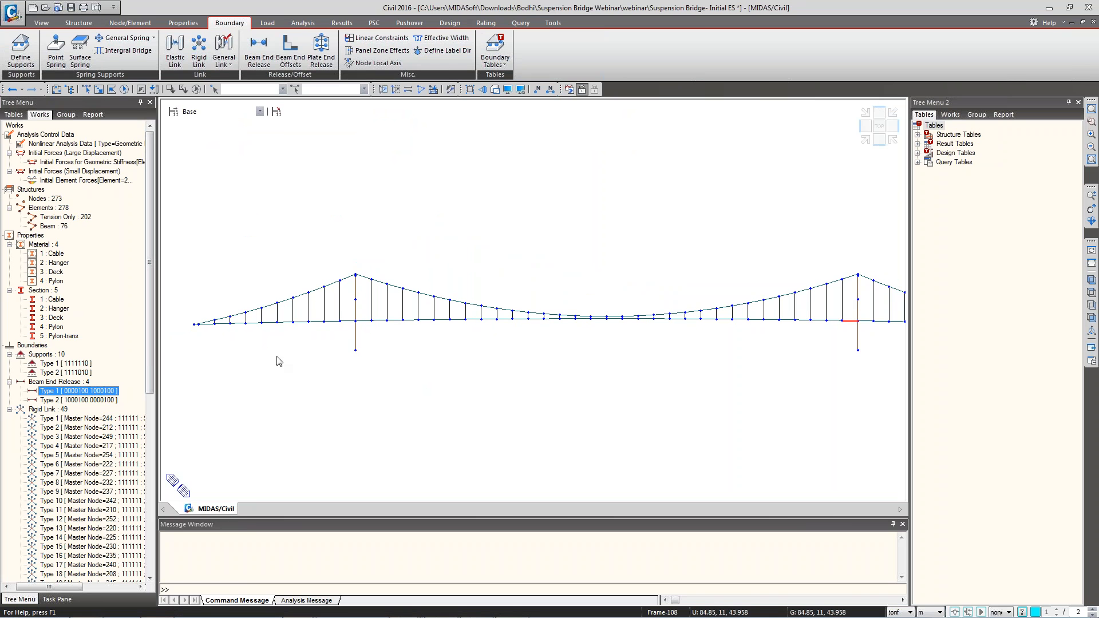
right_click(101, 392)
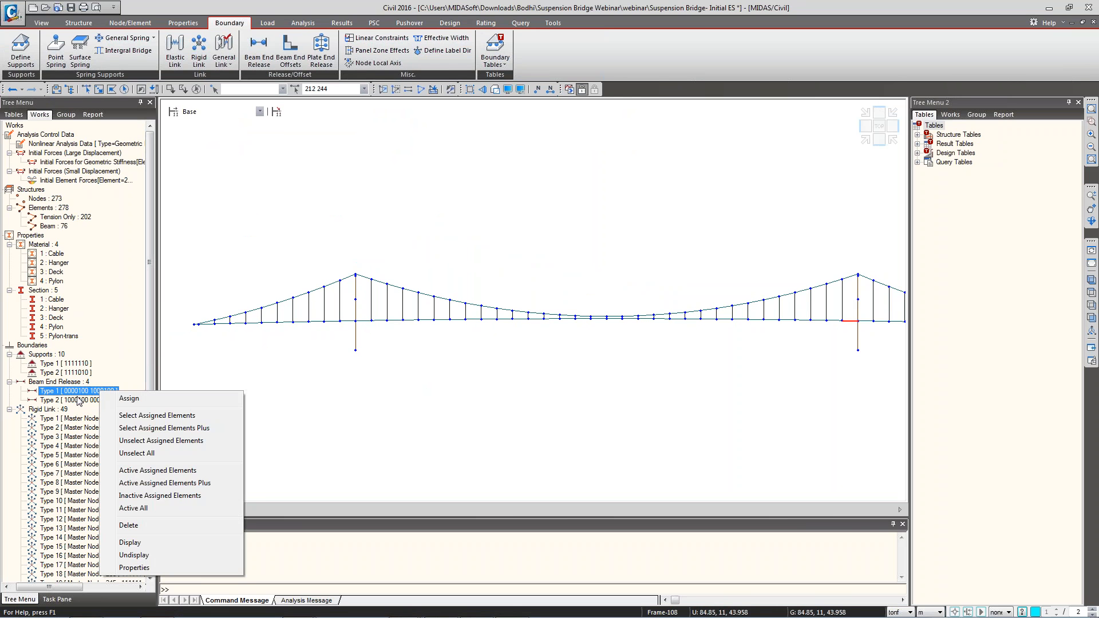
click(131, 544)
scroll(343, 335, up, 4)
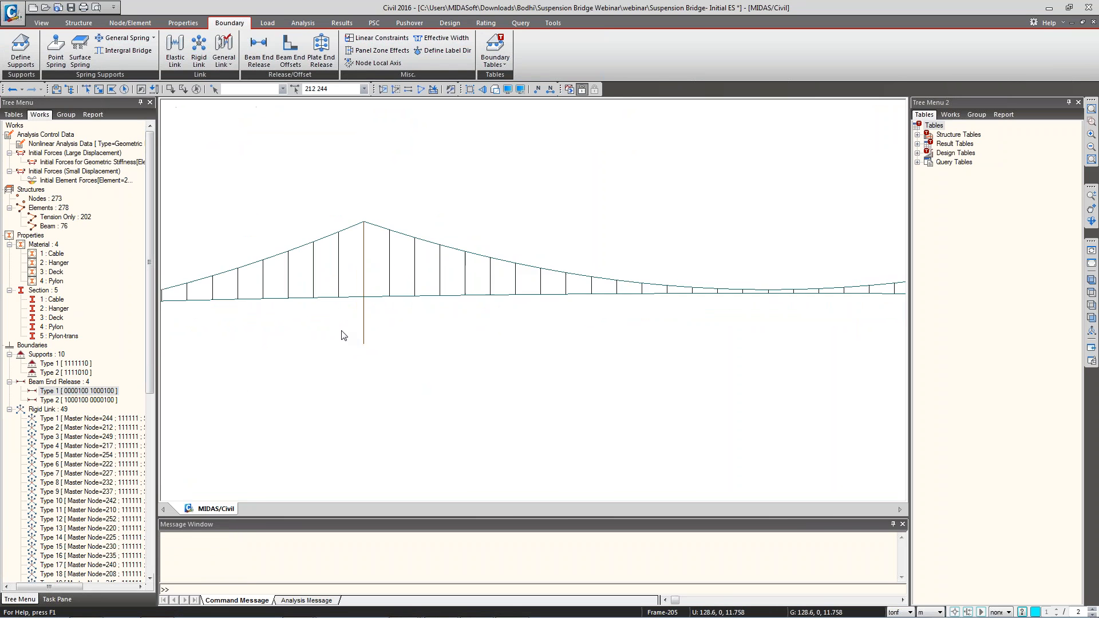
click(197, 90)
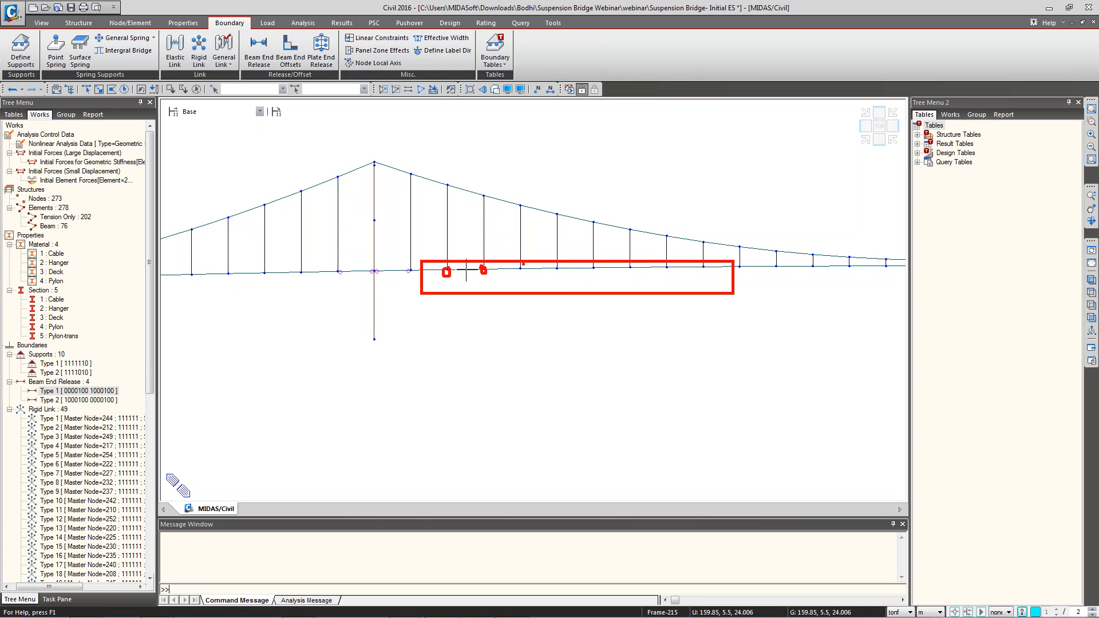
key(Escape)
scroll(353, 330, down, 2)
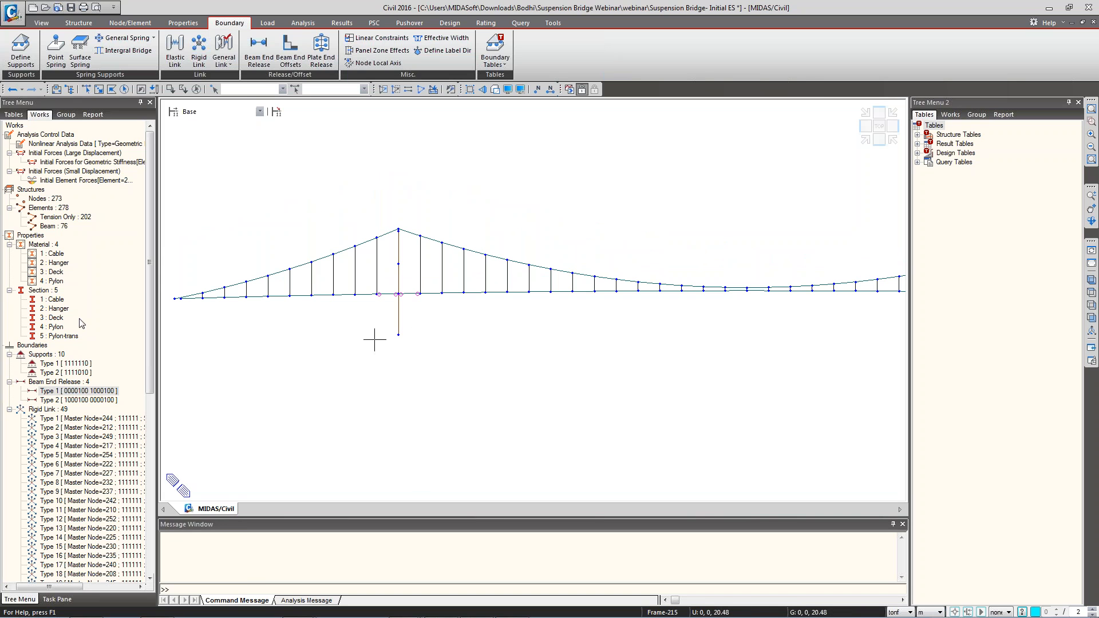
Select the side-span deck elements leading up to the first pylon with selection windows in the model view.
click(9, 410)
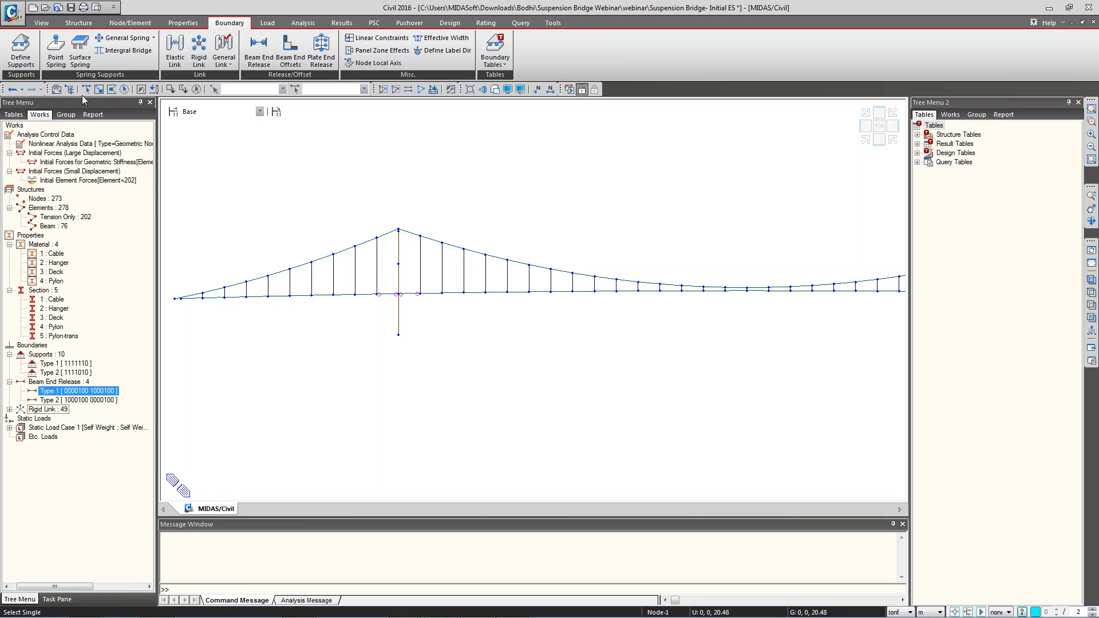
click(86, 89)
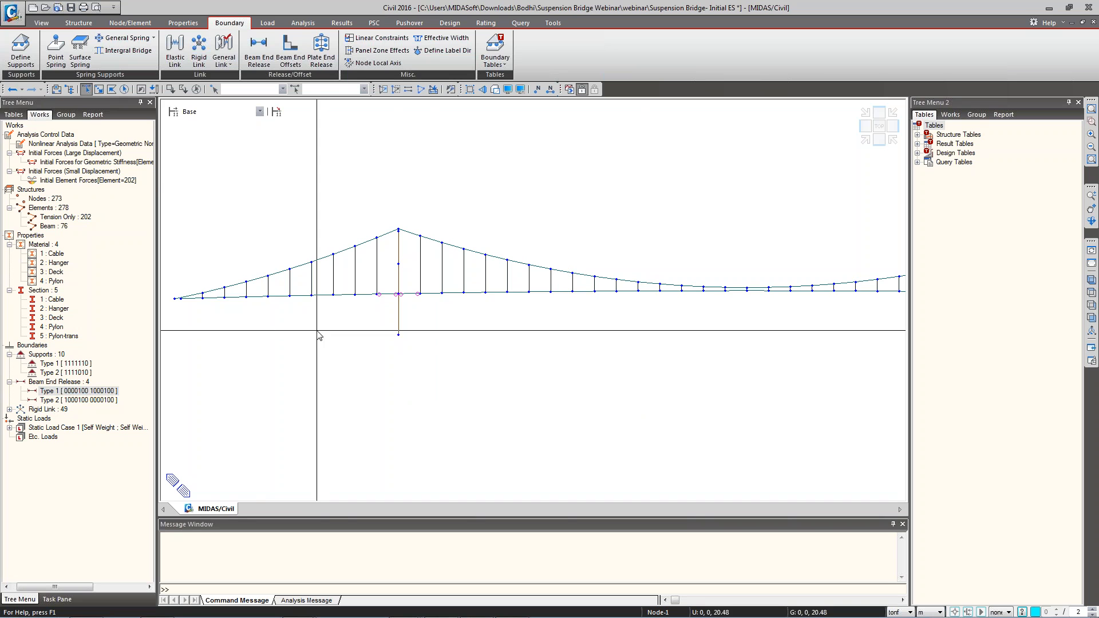
click(212, 297)
drag(201, 297, 251, 316)
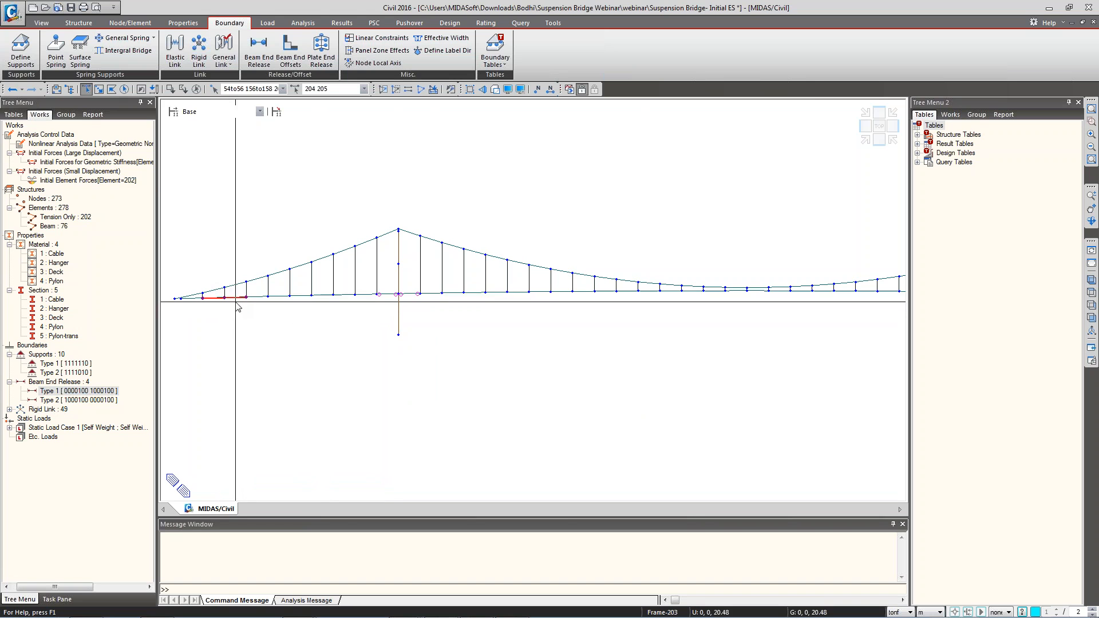
click(265, 296)
drag(264, 291, 314, 311)
drag(300, 287, 368, 317)
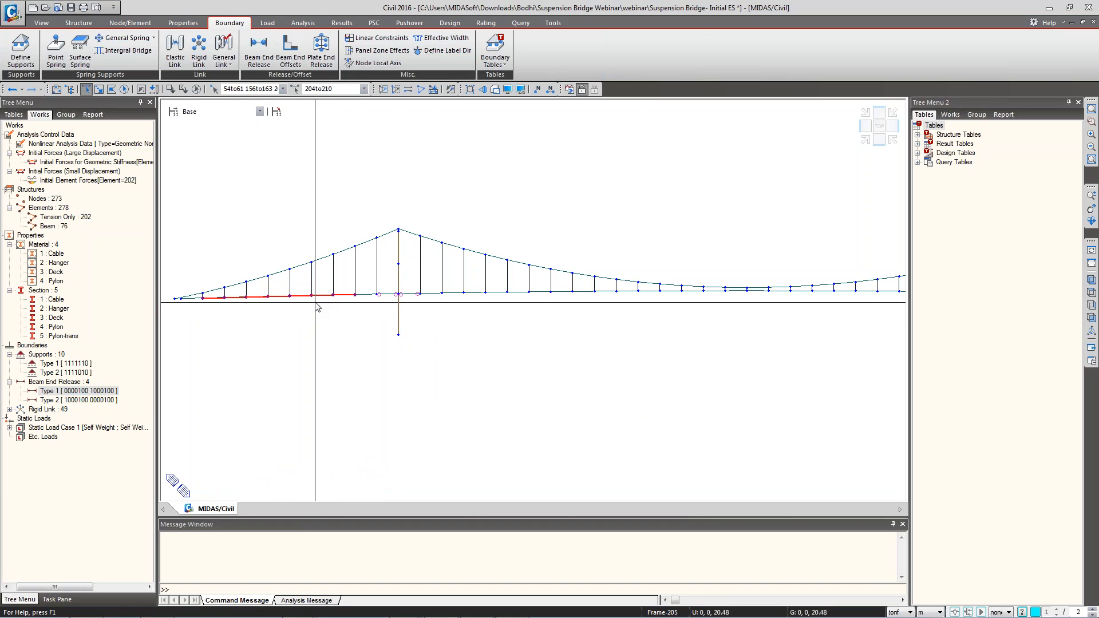
Apply a beam end release with My at the i-node only to deck elements 204to211 and 230to243, with no nodes selected.
click(336, 89)
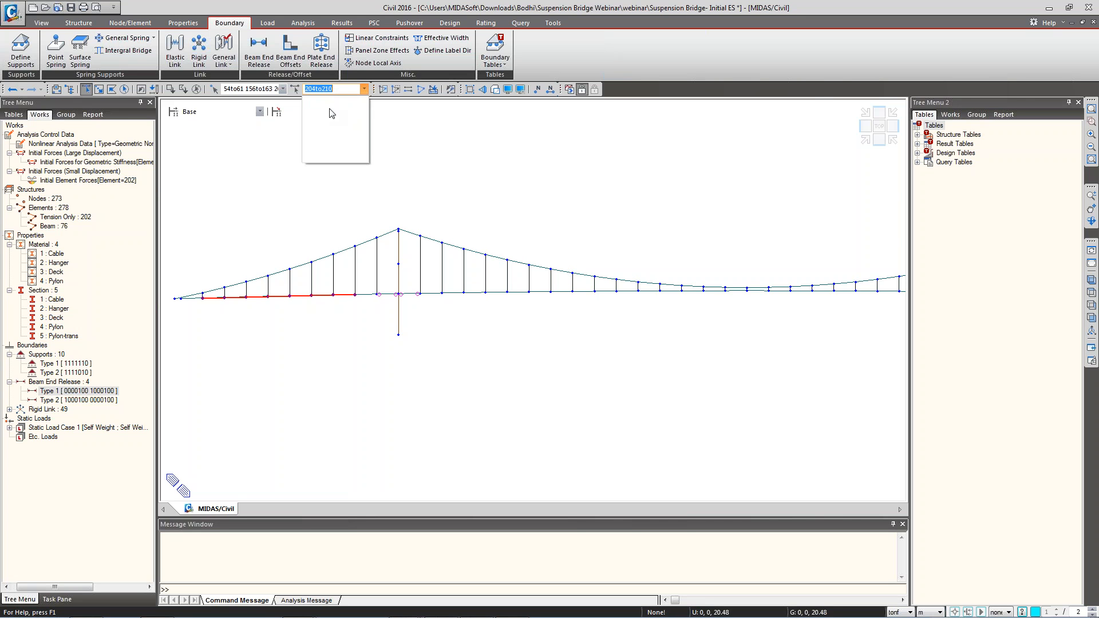
text(204t)
text(o2)
text(11 230to243)
key(Return)
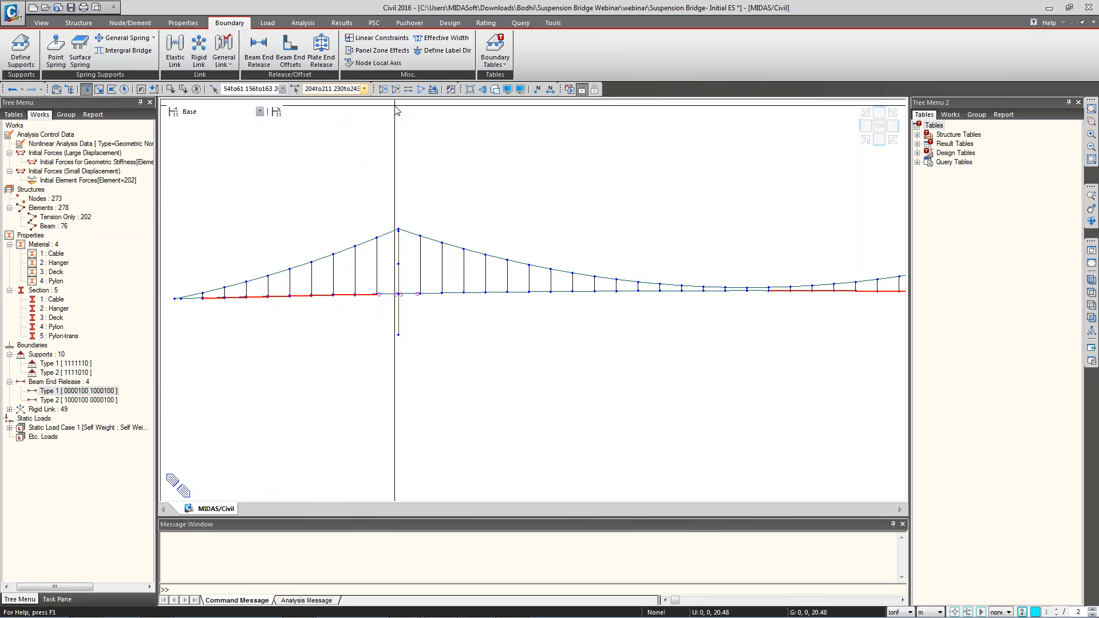
scroll(554, 280, down, 3)
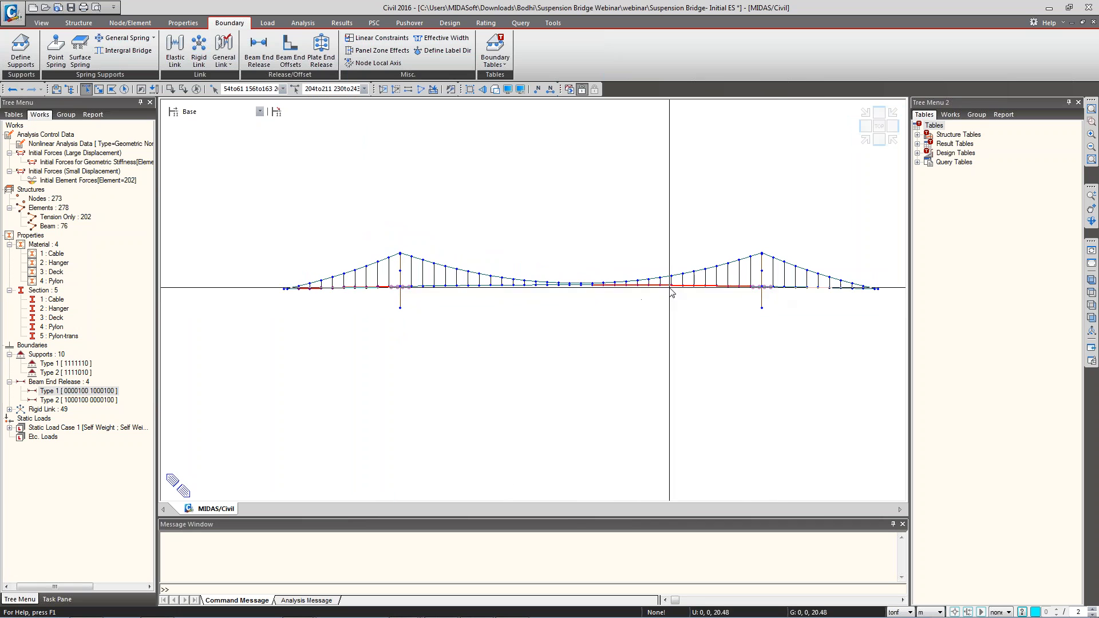
click(265, 90)
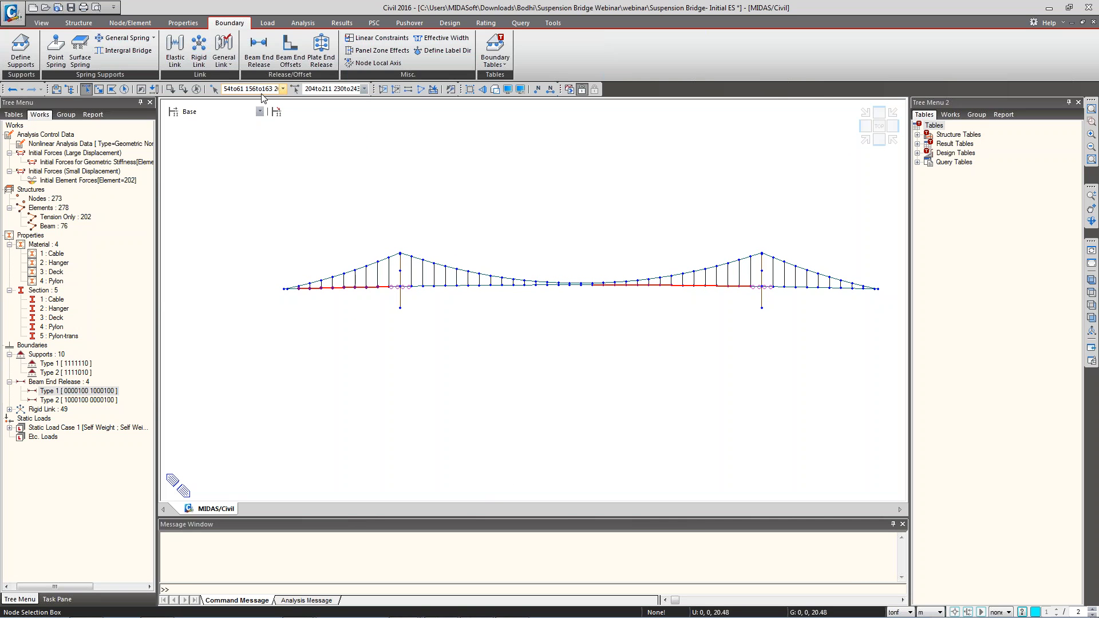
key(Delete)
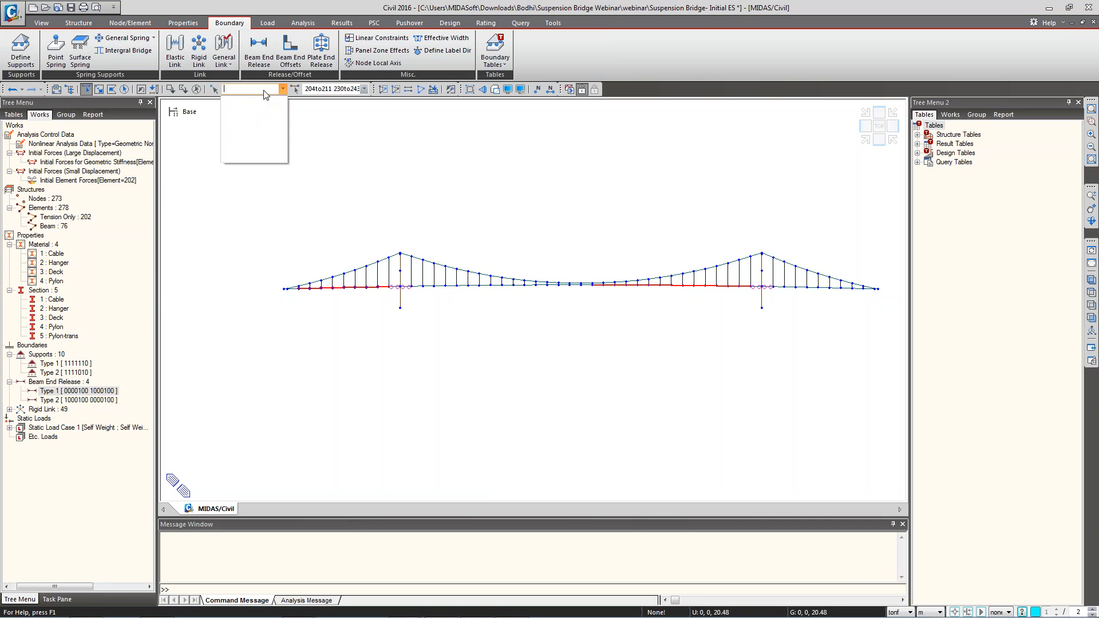
key(Return)
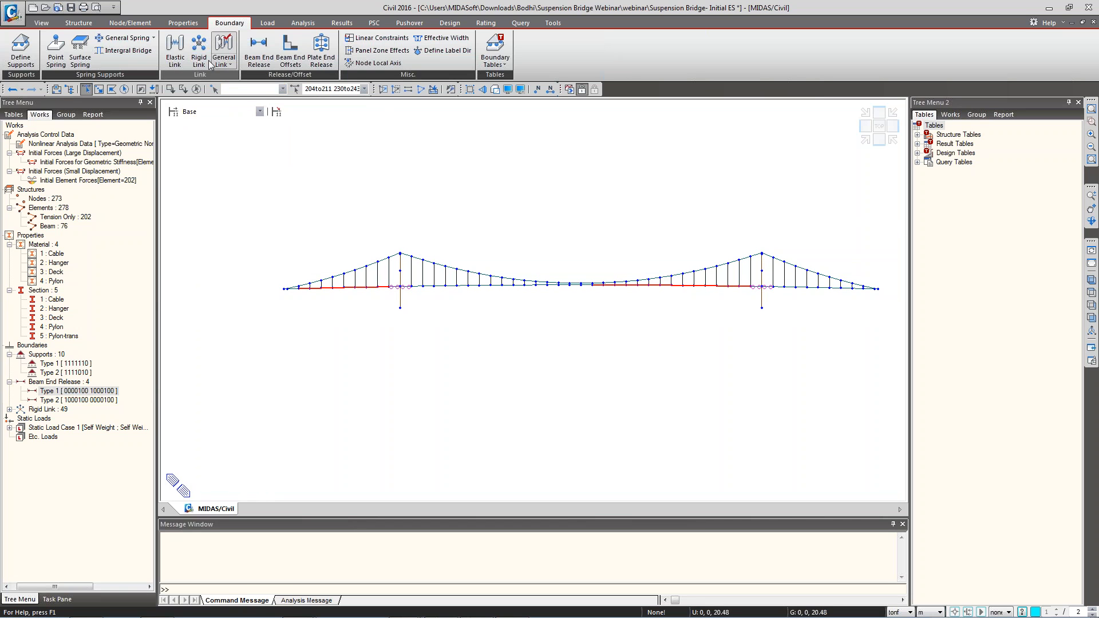
click(256, 57)
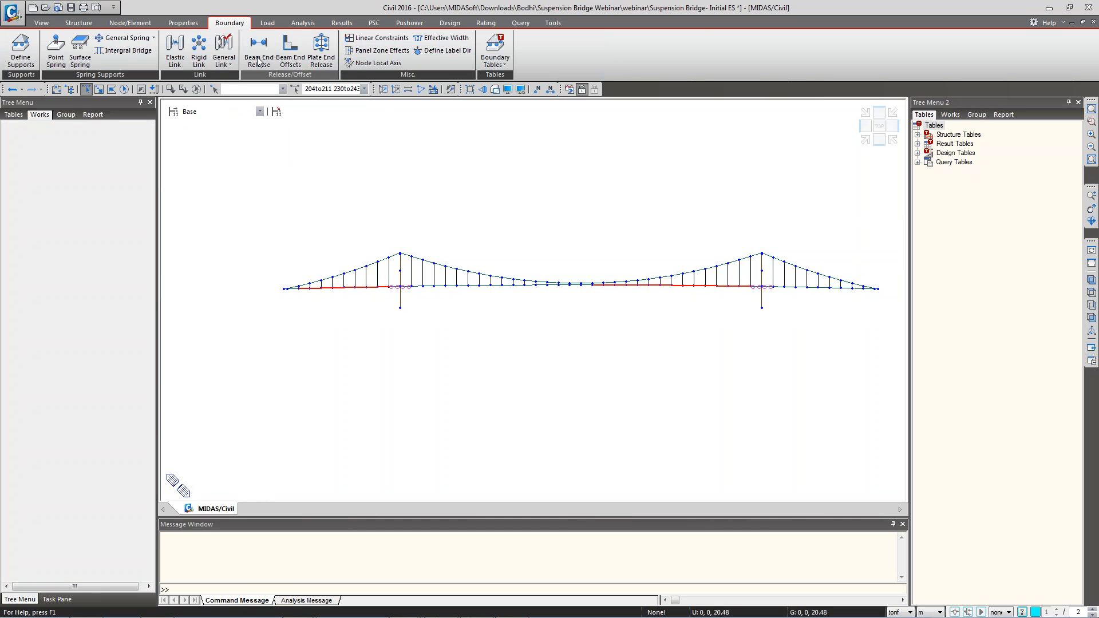
click(33, 444)
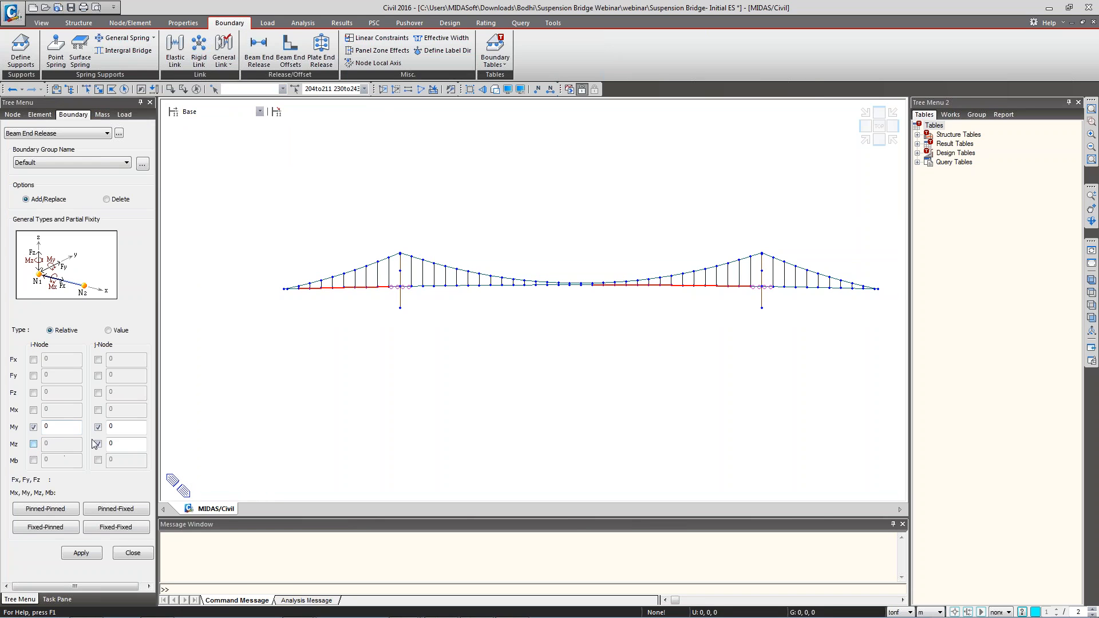
click(98, 444)
click(98, 427)
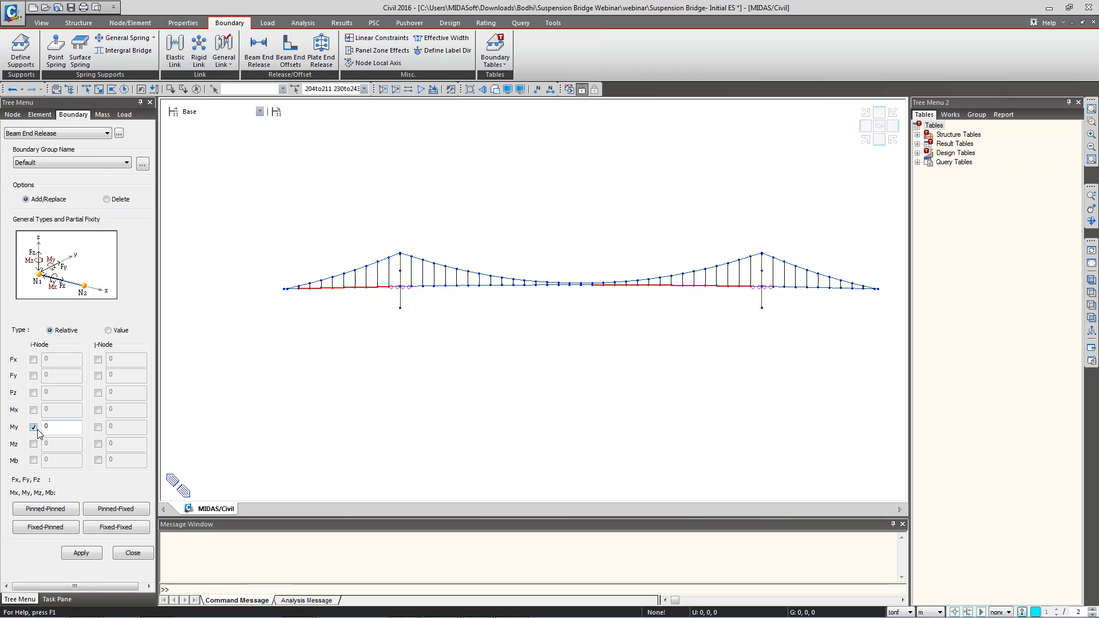
click(81, 556)
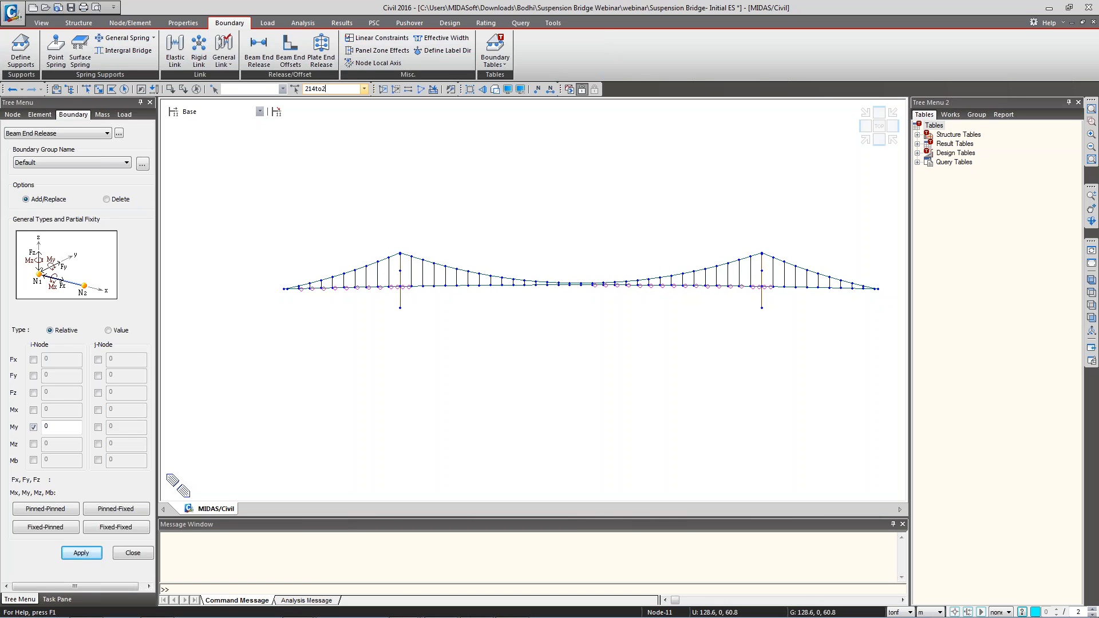
Apply a beam end release with My at the j-node only to deck elements 214to228 and 246to253.
text(28 246to253)
key(Return)
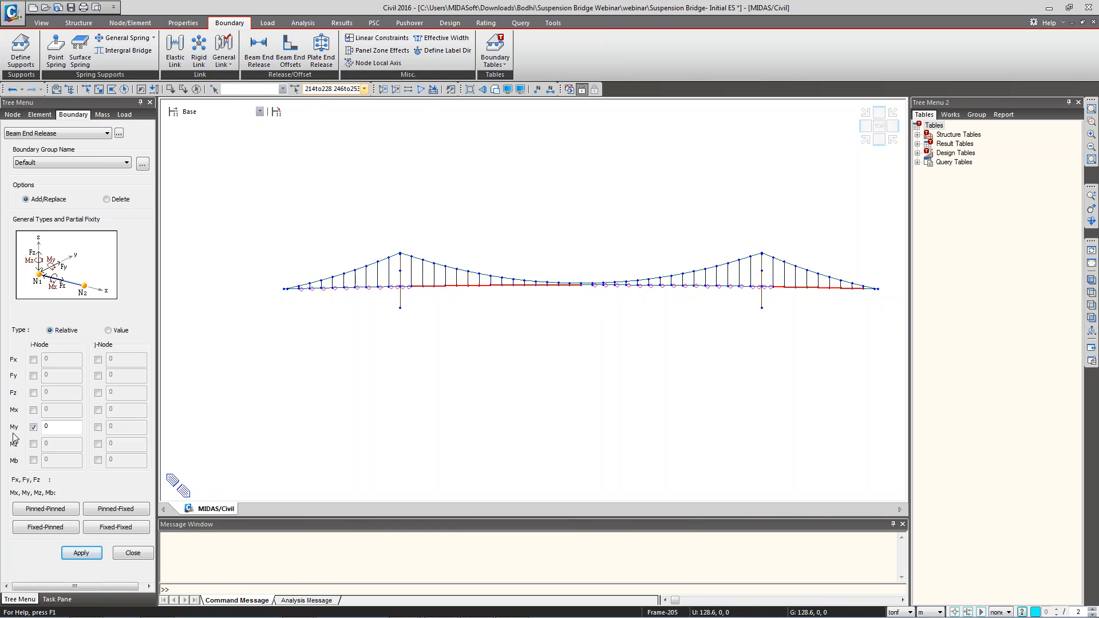
click(33, 427)
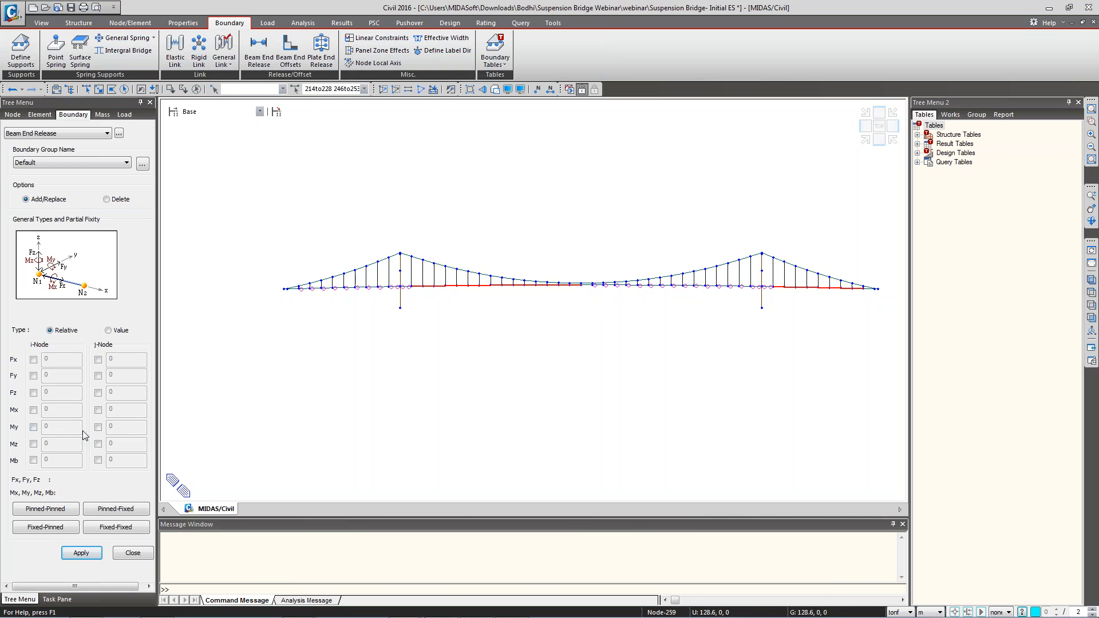
click(98, 427)
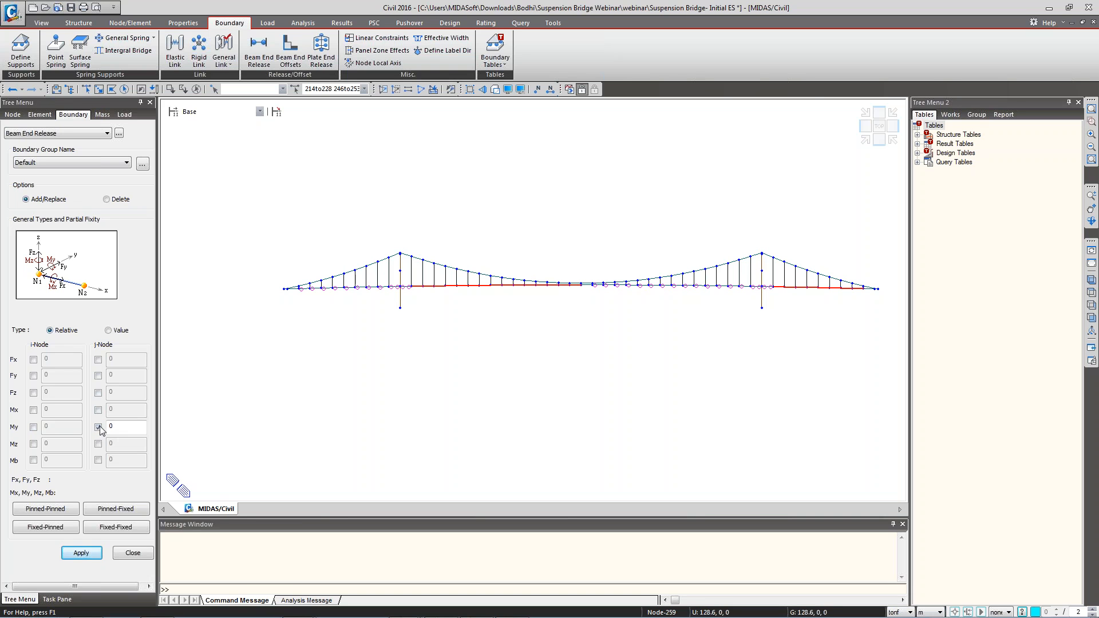
click(81, 553)
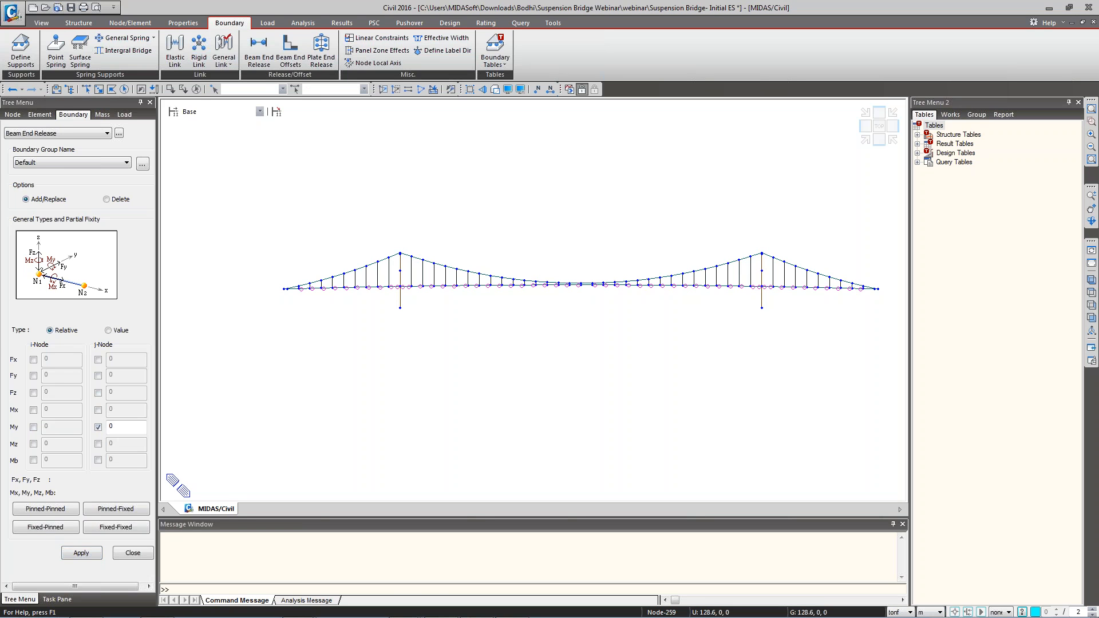
click(148, 554)
Define a structure group named "Nodes to be updated".
click(1090, 282)
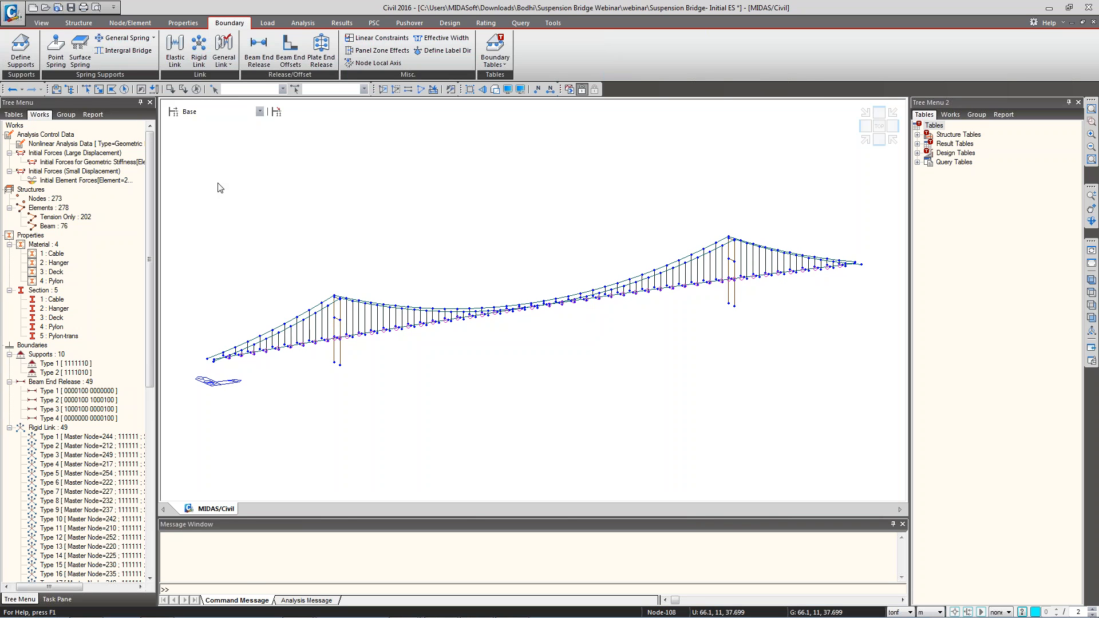
click(66, 115)
right_click(49, 136)
click(75, 156)
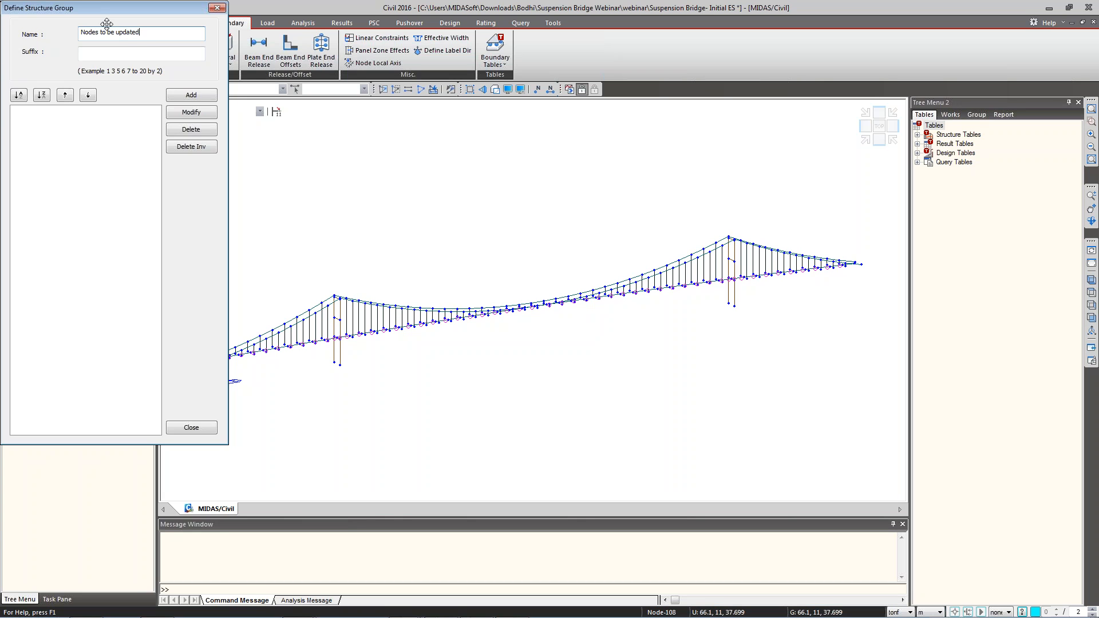
click(183, 97)
Add a second structure group named "Sag Points" and finish defining the structure groups.
double_click(152, 35)
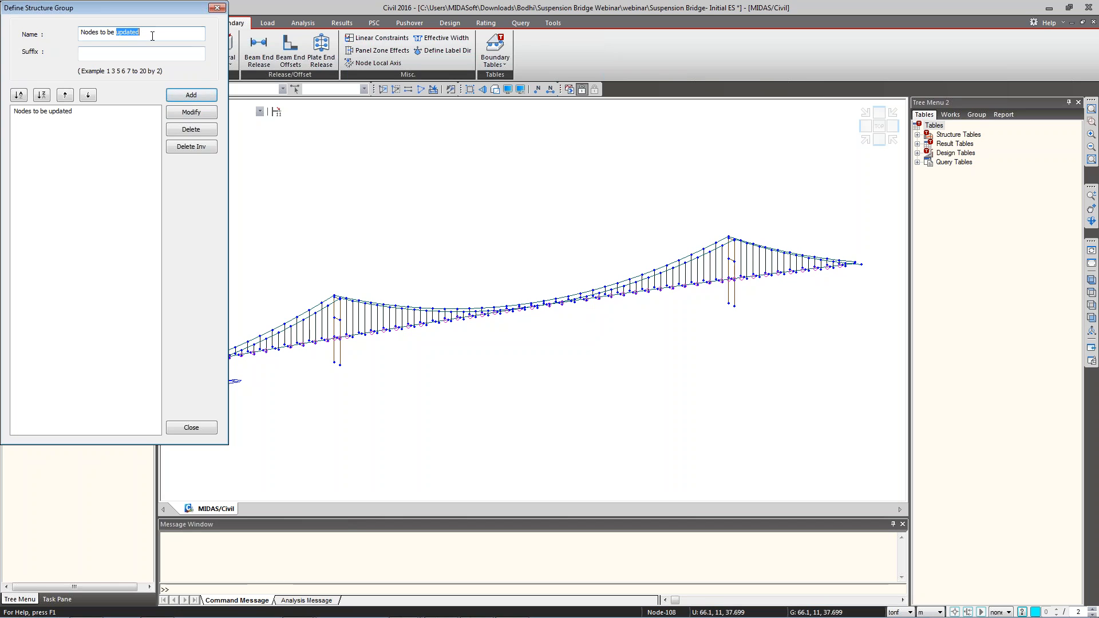
key(shift+Home)
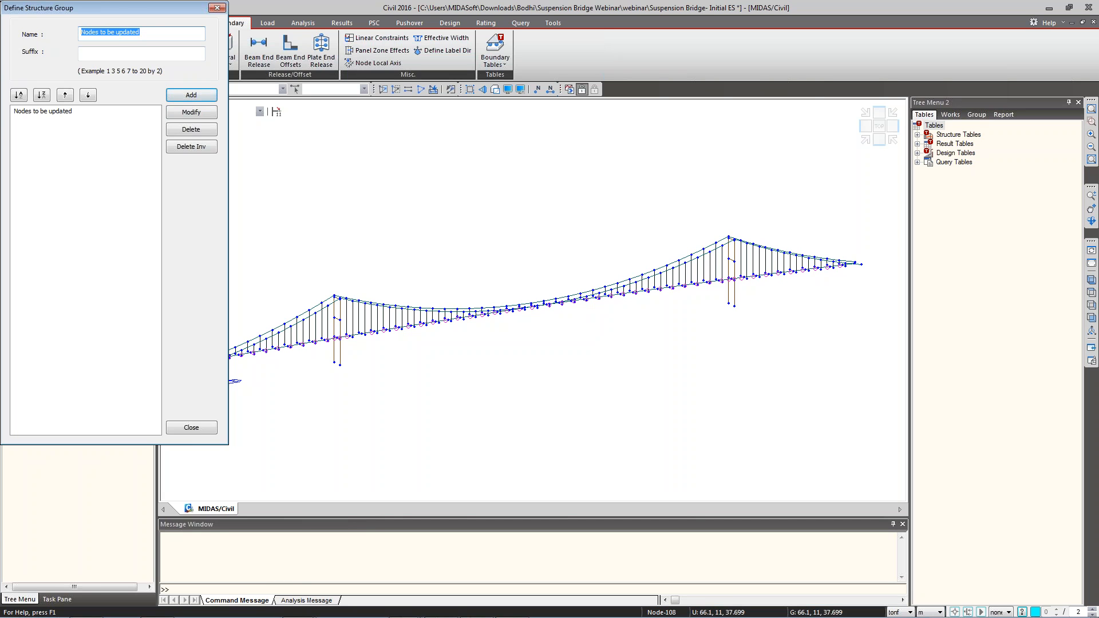
text(Sag Points)
click(191, 95)
click(56, 114)
click(28, 121)
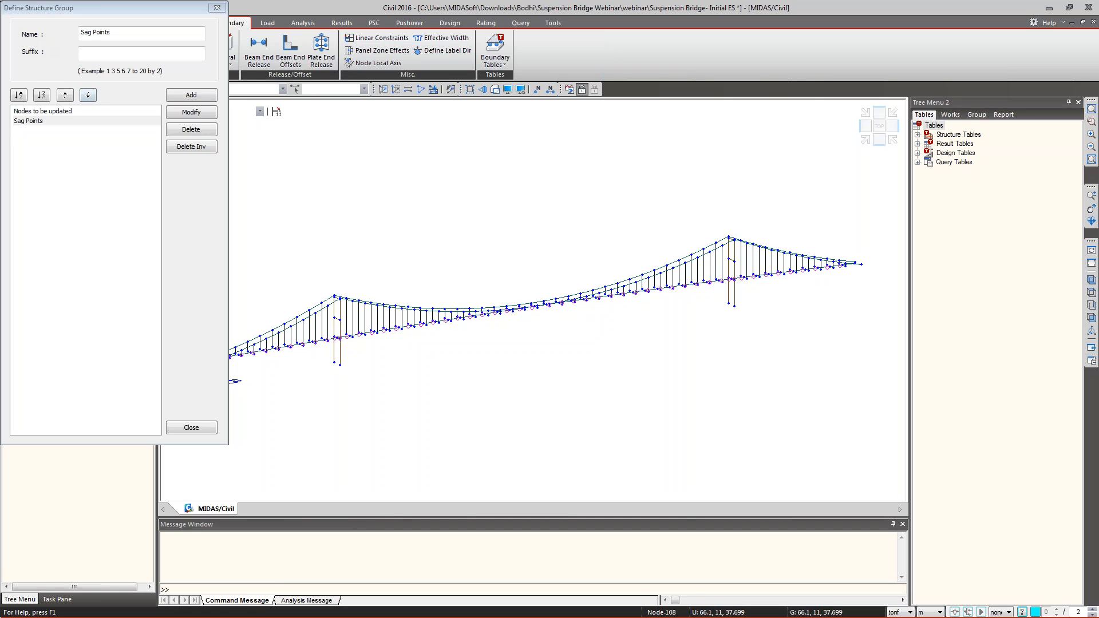
click(191, 428)
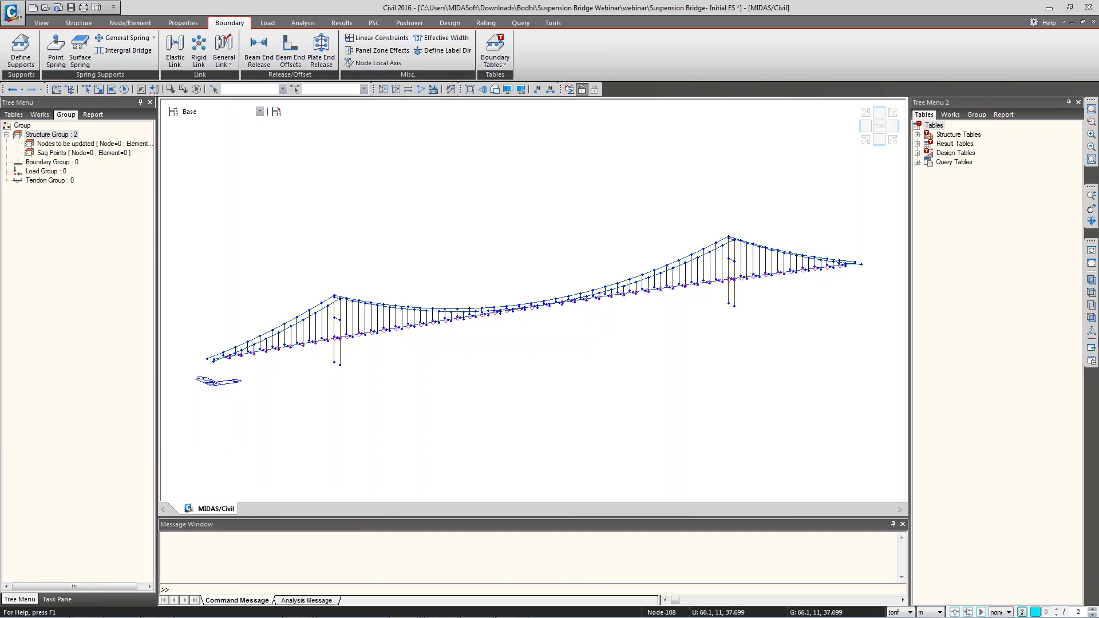
In front view, select the main cable nodes along the near side span and first part of the main span, skipping the pylon top.
click(1092, 321)
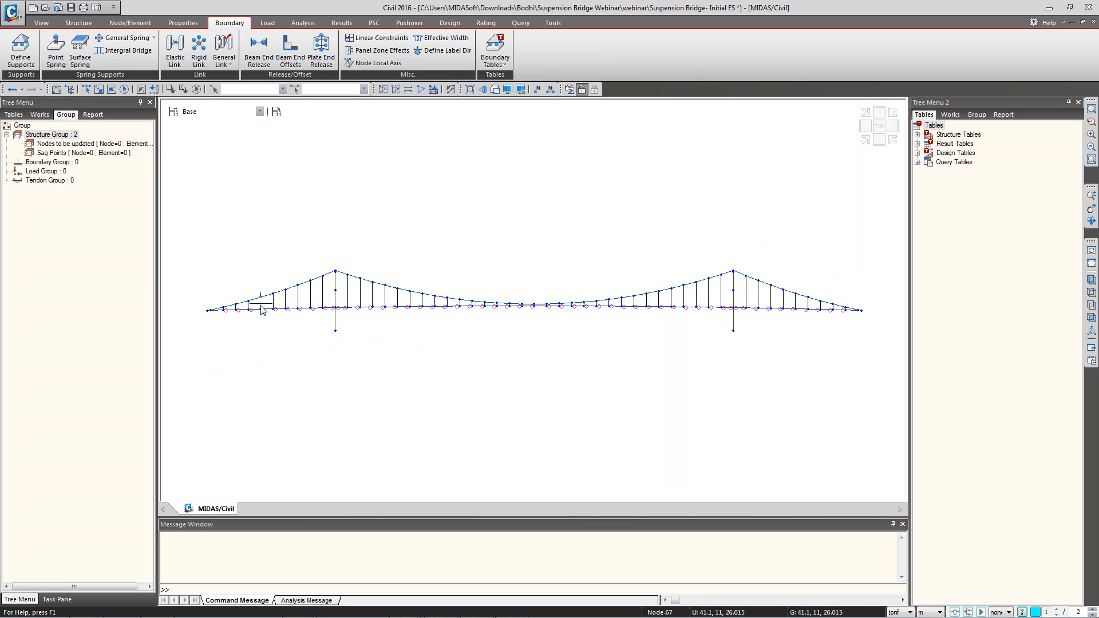
click(87, 90)
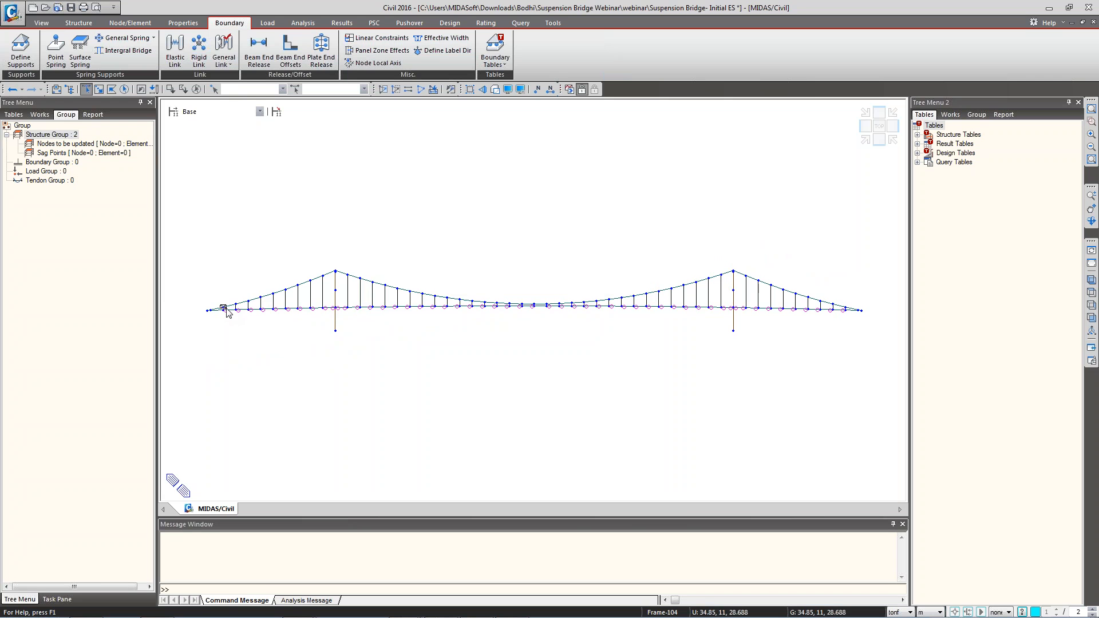
drag(231, 298, 246, 316)
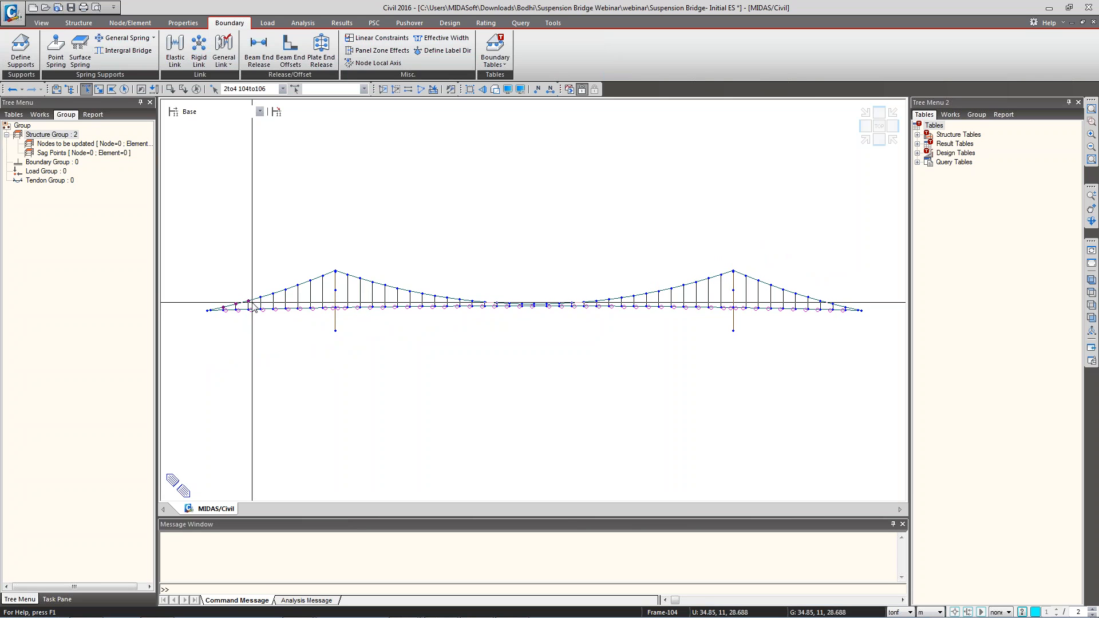
click(261, 297)
click(274, 294)
mouse_move(292, 292)
mouse_down()
mouse_move(330, 280)
mouse_move(357, 287)
mouse_up()
drag(356, 275, 400, 299)
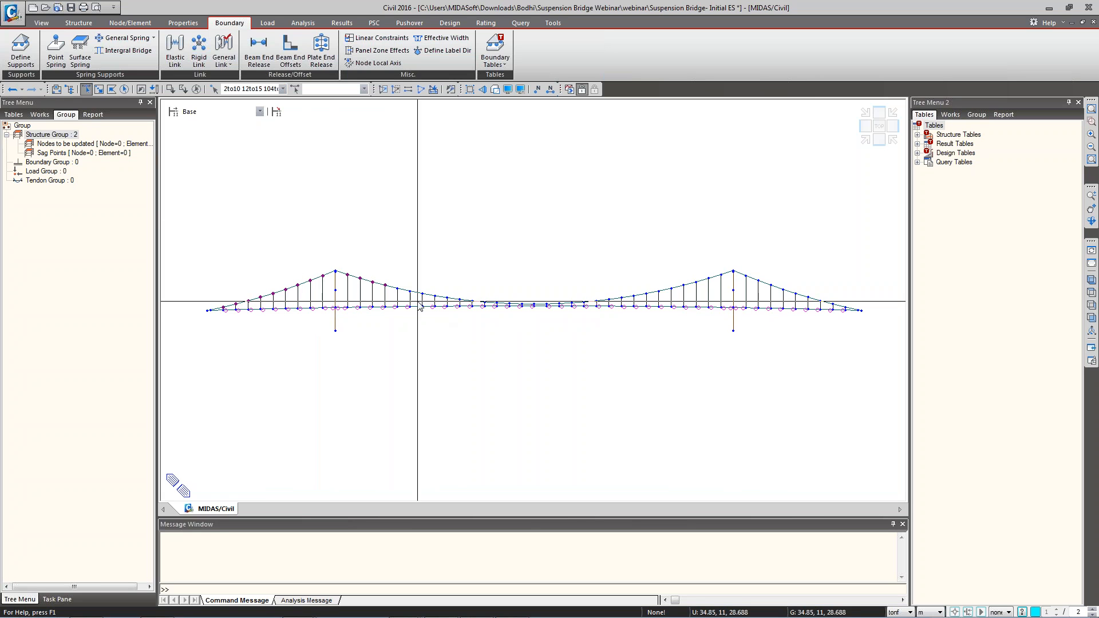
drag(393, 282, 407, 296)
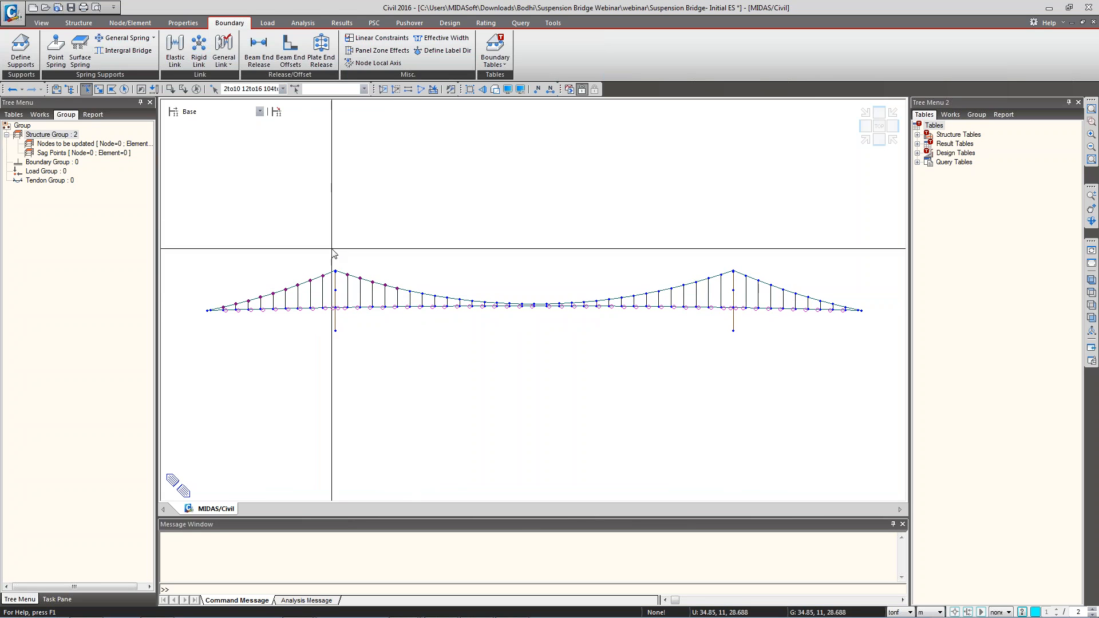
drag(402, 286, 474, 315)
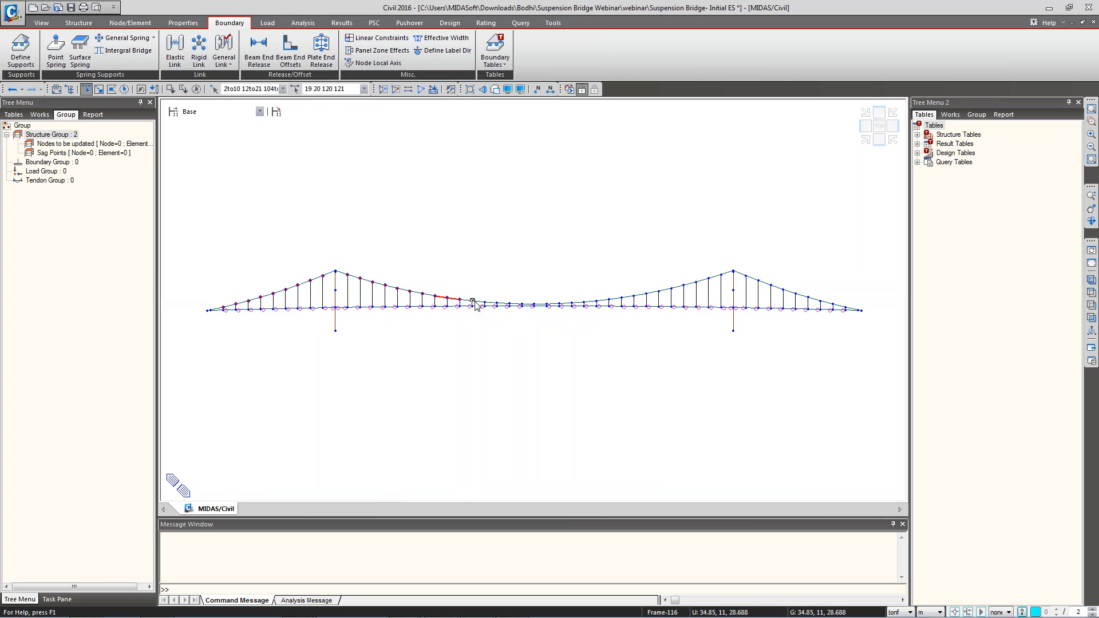
Set the node selection to 2to10 12to42 44to52 114to144 146to154.
click(251, 88)
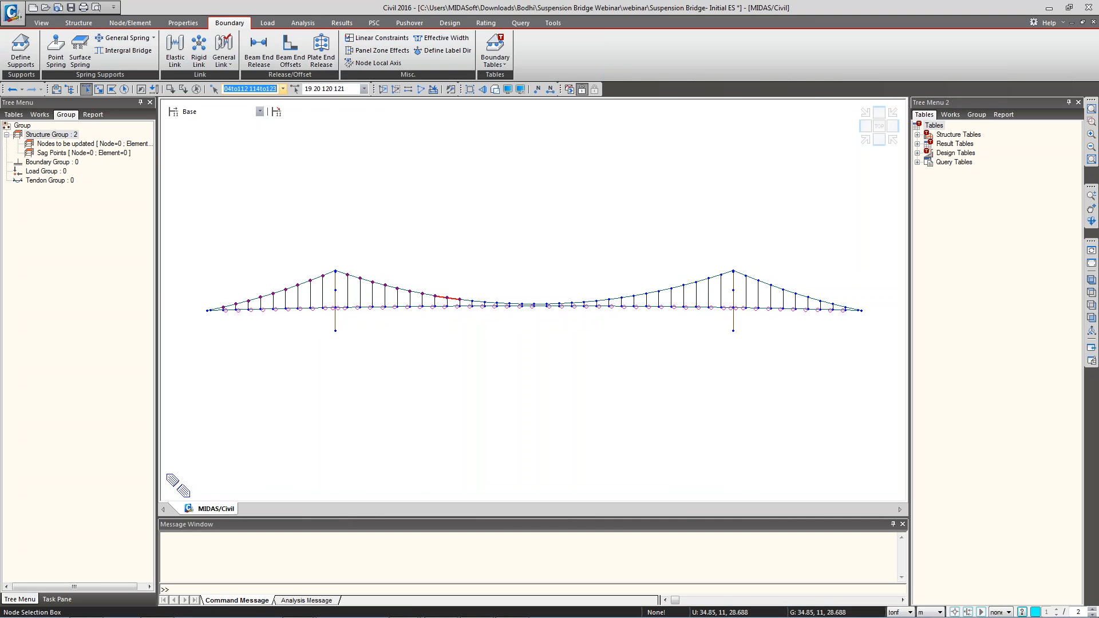
text(2to10 12)
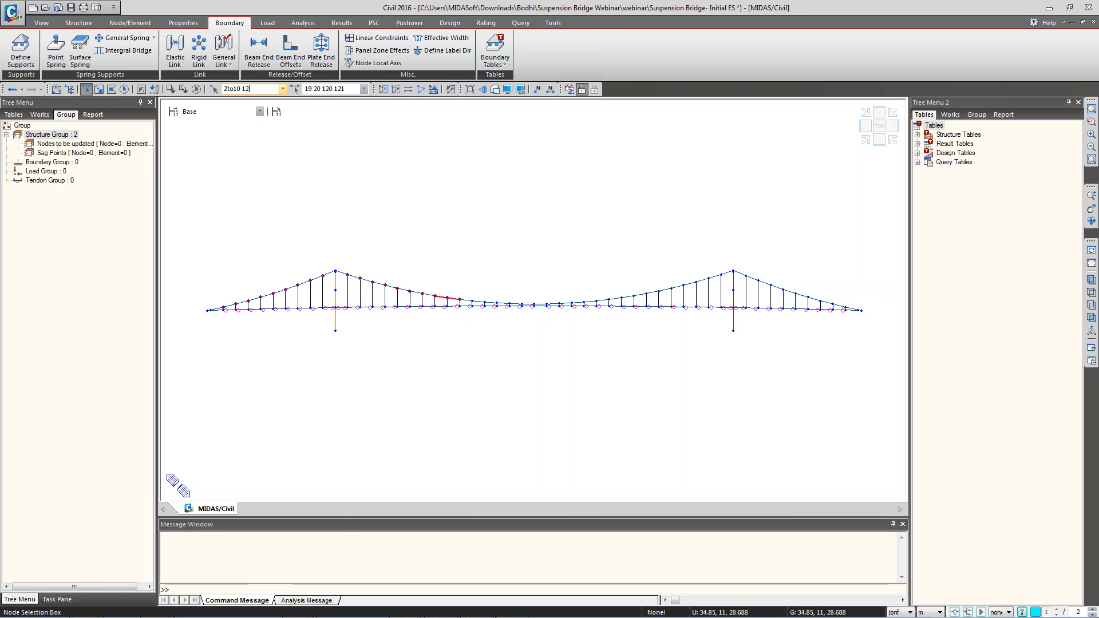
text(to42)
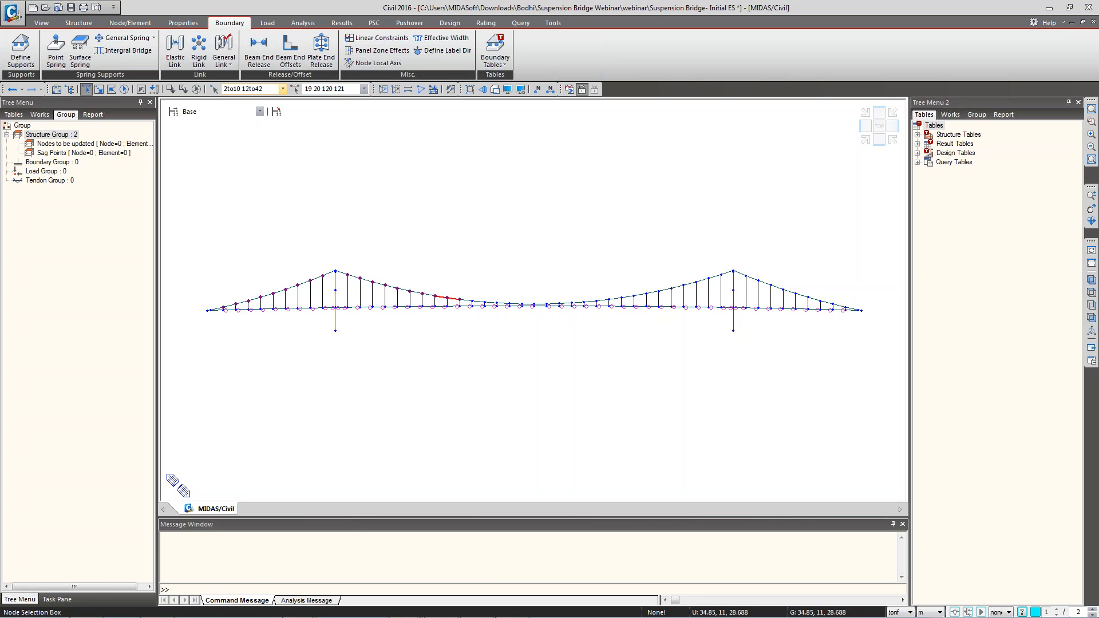
text( 44 to)
key(BackSpace)
text(to52 104to1)
key(BackSpace)
key(BackSpace)
key(BackSpace)
key(BackSpace)
key(BackSpace)
text(14to144 14)
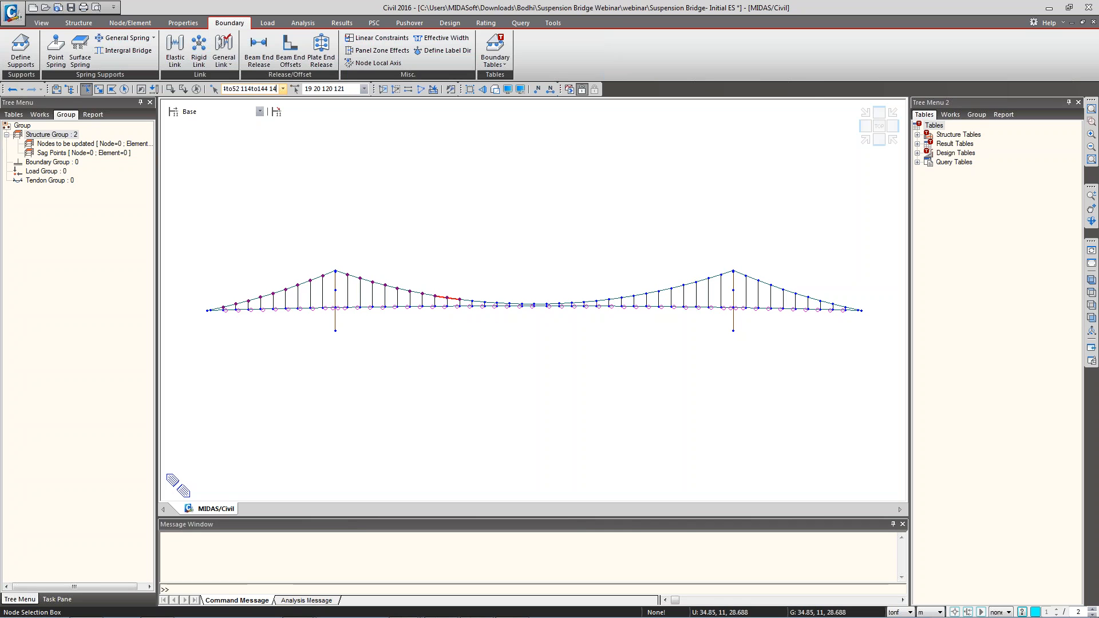
text(6to1)
key(BackSpace)
text(1)
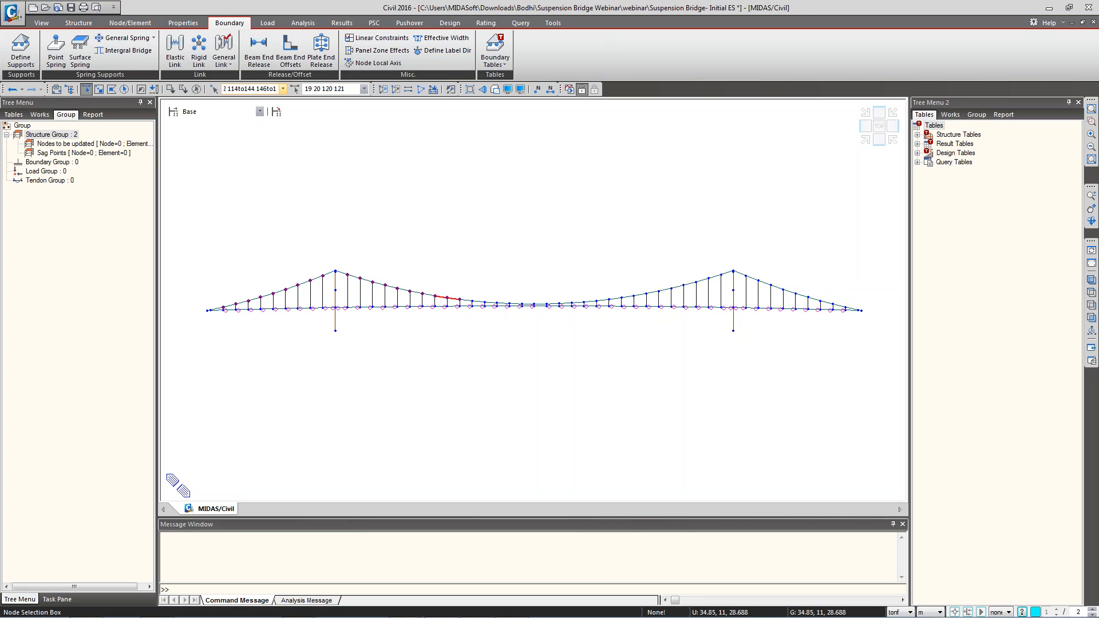
text(54)
key(Return)
Clear the element selection and assign the selected cable nodes to the "Nodes to be updated" structure group.
click(337, 88)
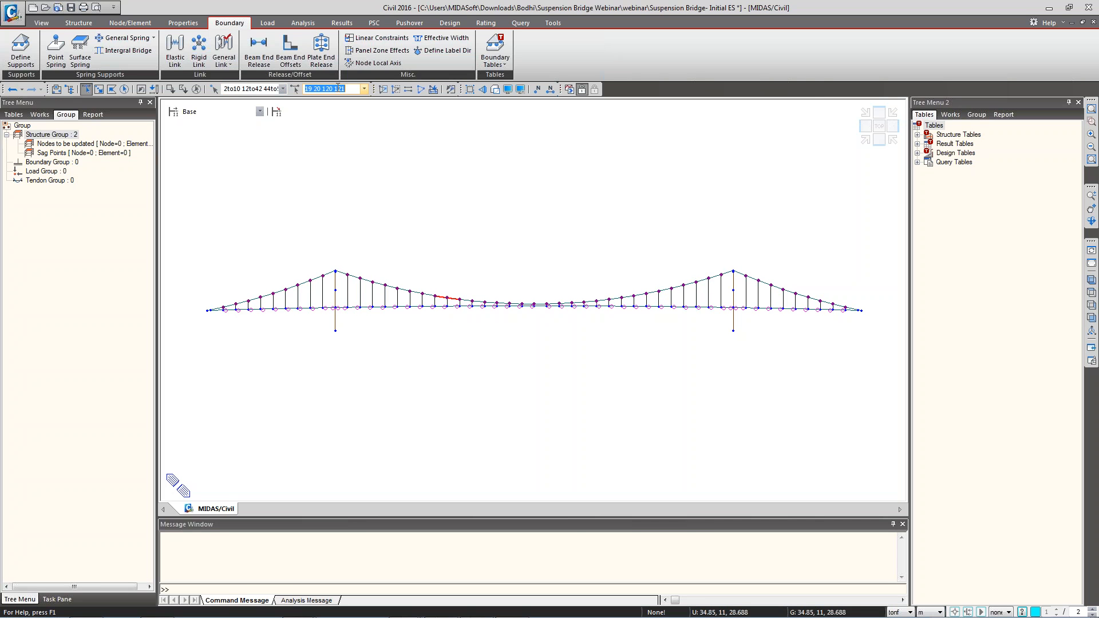
key(BackSpace)
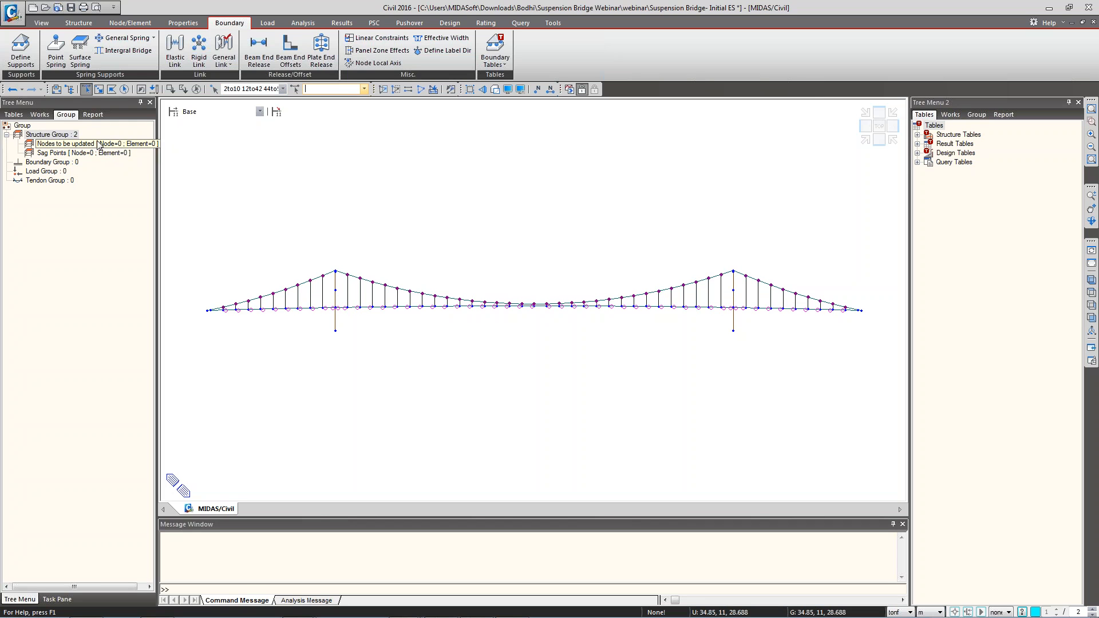
drag(54, 146, 185, 192)
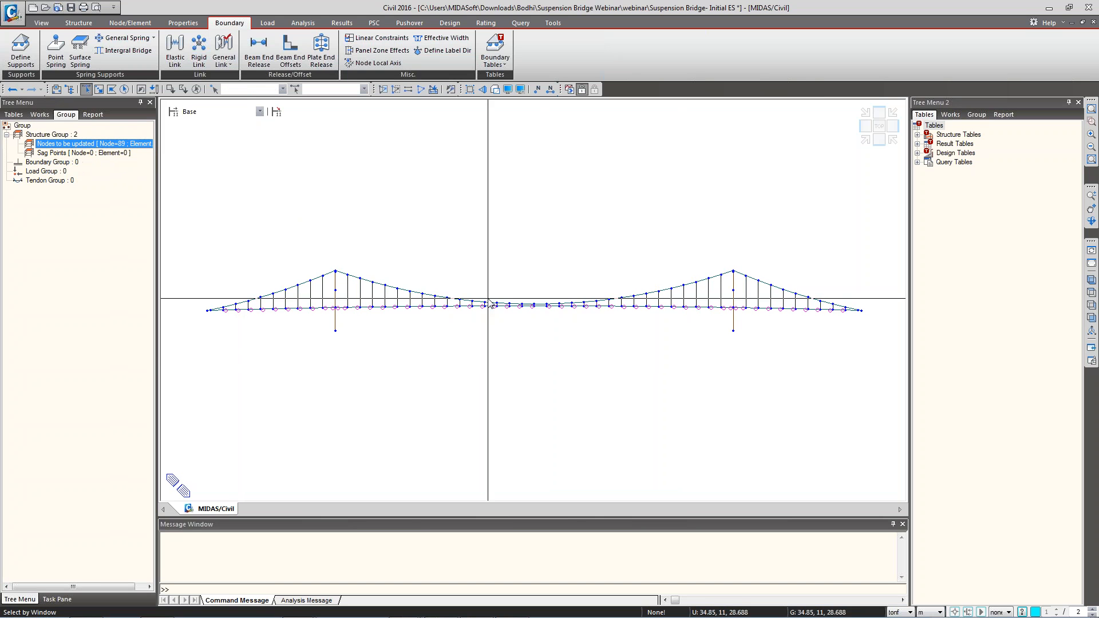
Select the two mid-span main cable nodes, 27 and 129, and assign them to the "Sag Points" structure group.
scroll(538, 305, up, 6)
drag(544, 228, 522, 234)
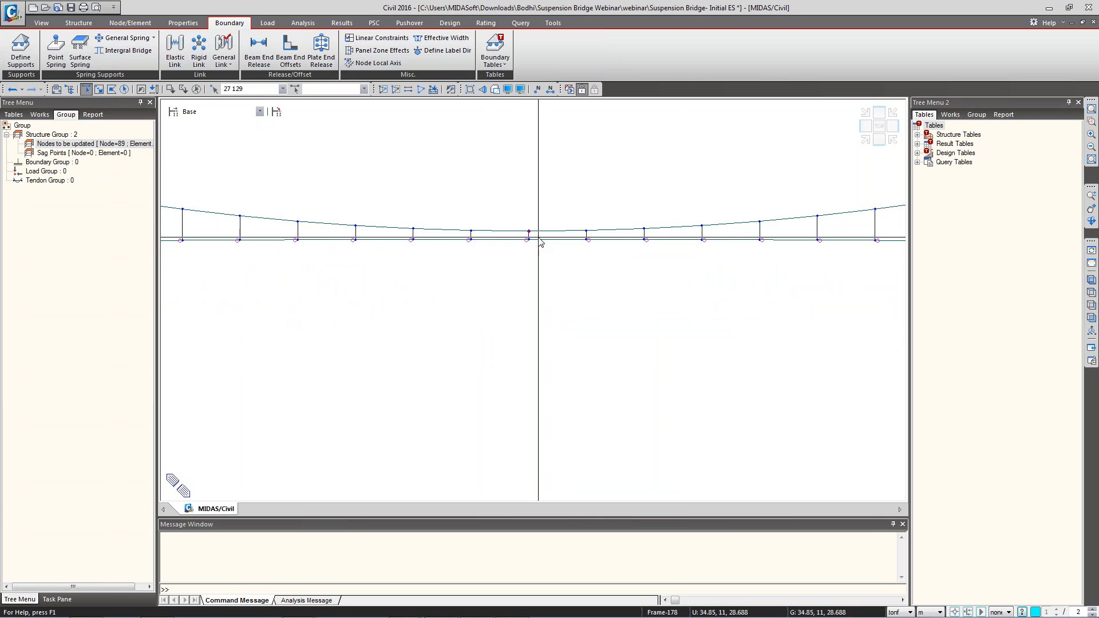
click(1092, 318)
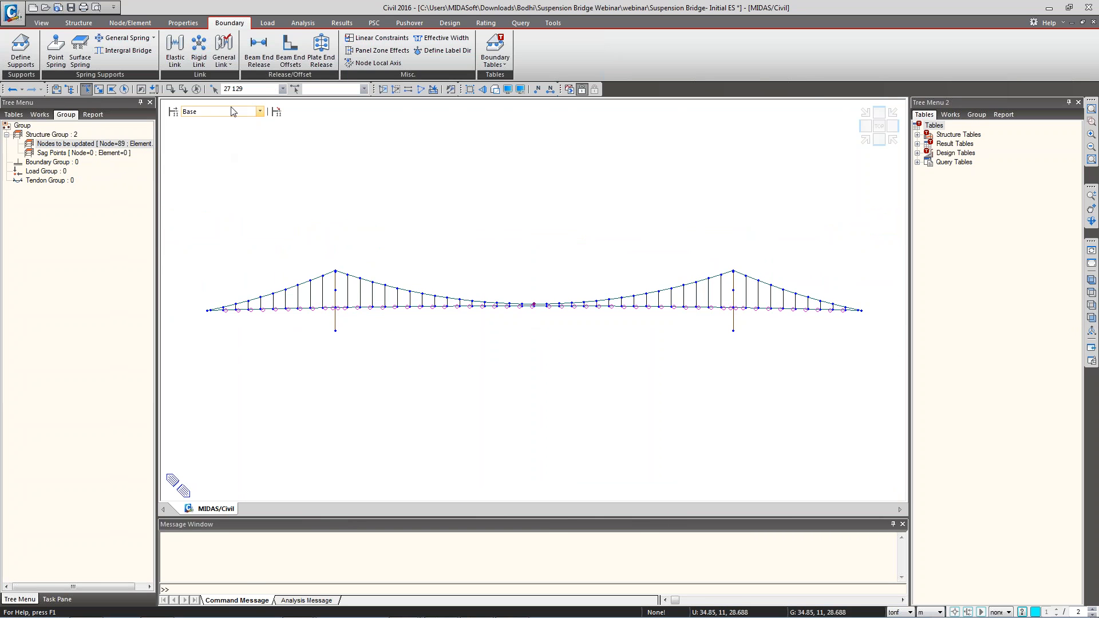
mouse_move(529, 309)
ctrl+middle_down()
mouse_move(535, 359)
mouse_move(525, 309)
mouse_move(536, 291)
ctrl+middle_up()
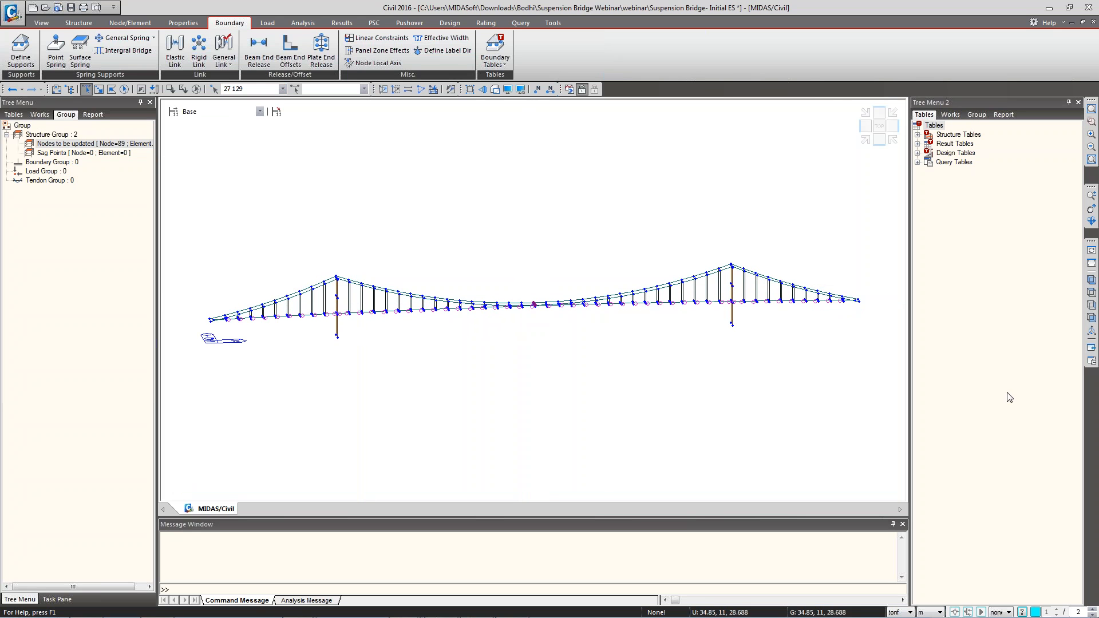
click(1092, 318)
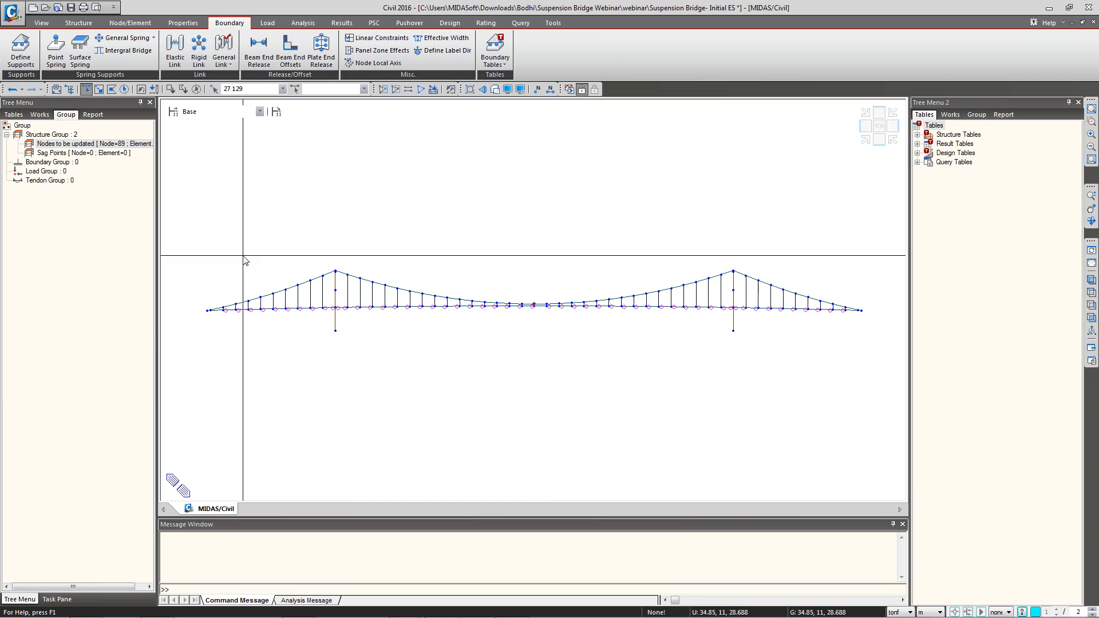
drag(59, 153, 400, 221)
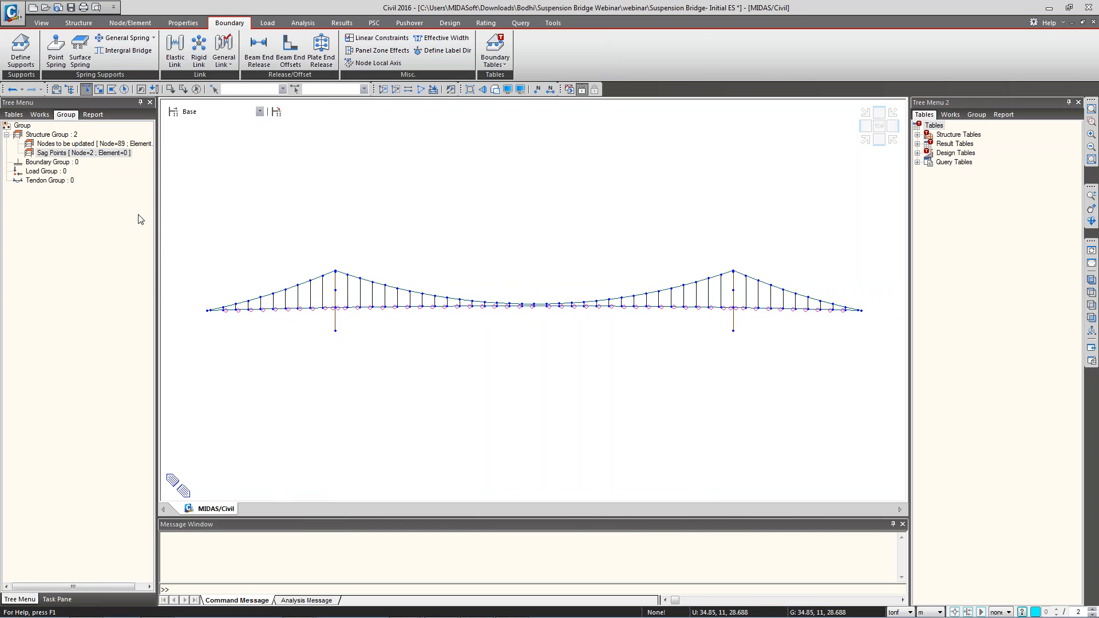
Show the works tree and collapse its section, beam end release, support and rigid link entries.
click(40, 115)
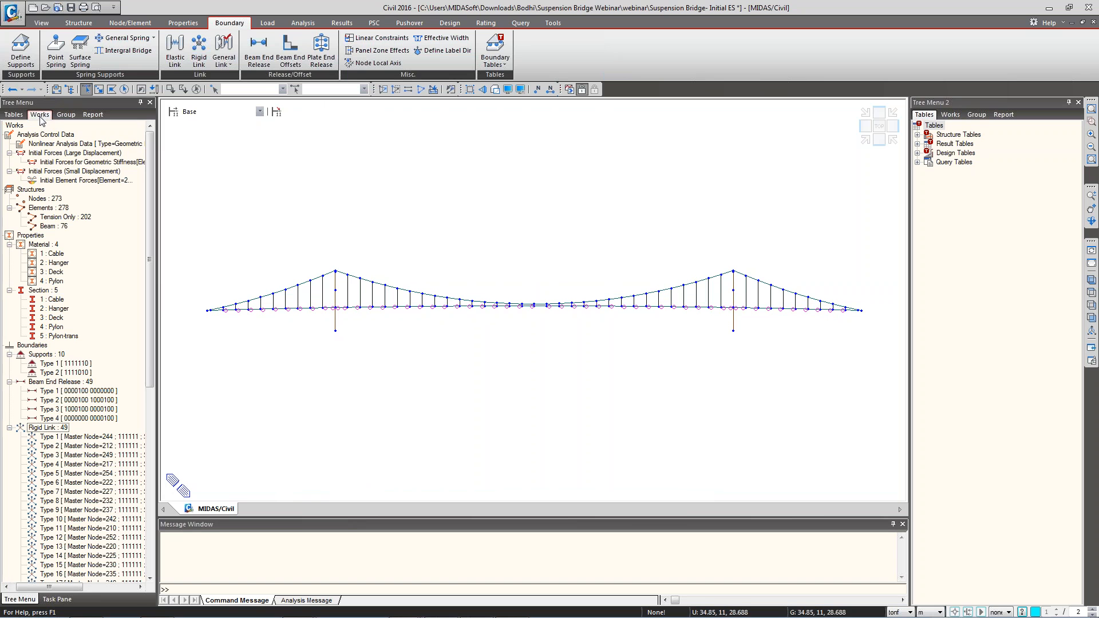
click(9, 291)
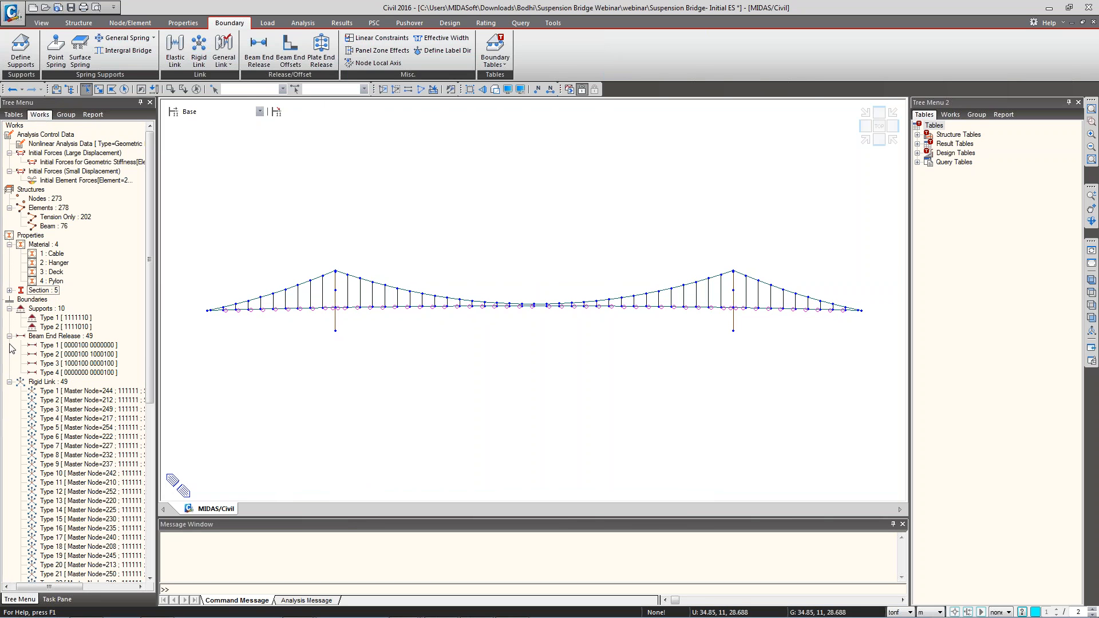
click(9, 336)
click(10, 308)
click(9, 327)
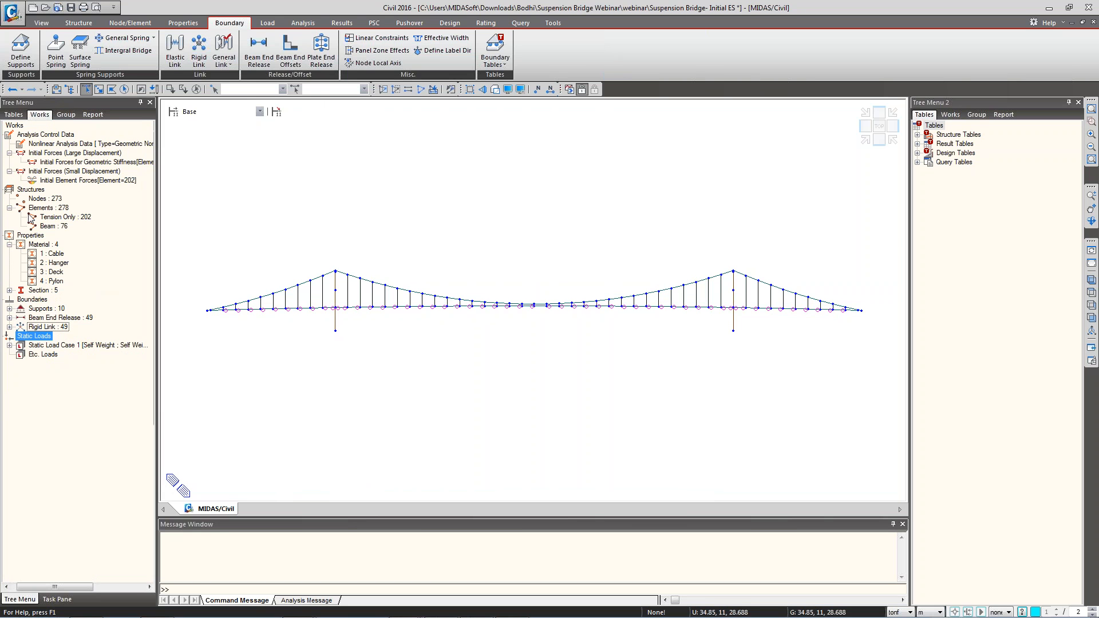
Open the self-weight load definition and define a new load group for it.
click(268, 23)
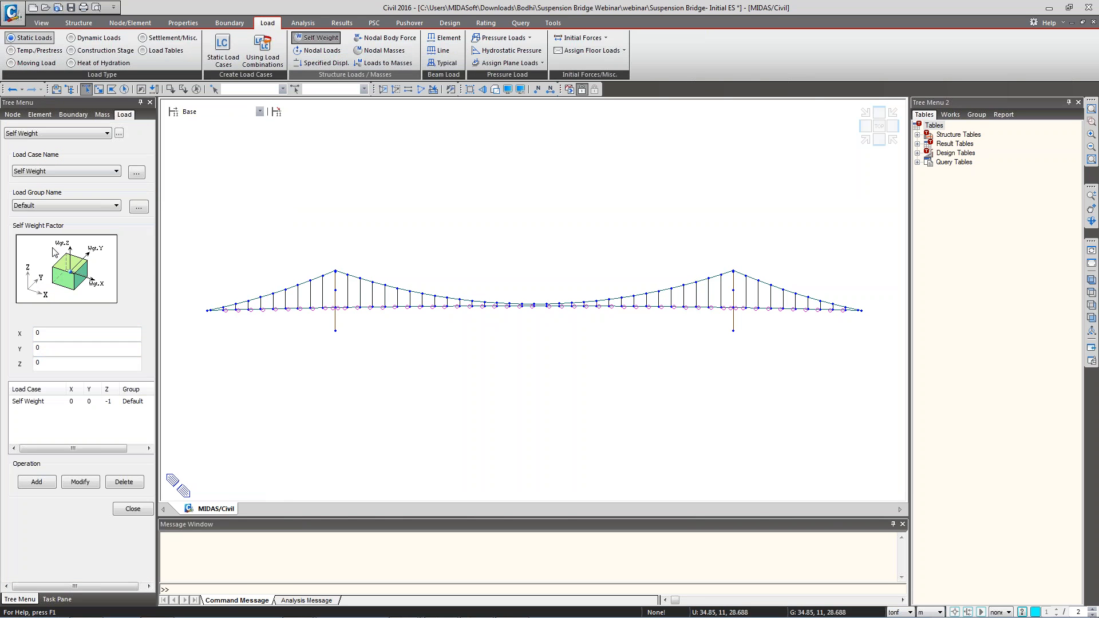
click(64, 402)
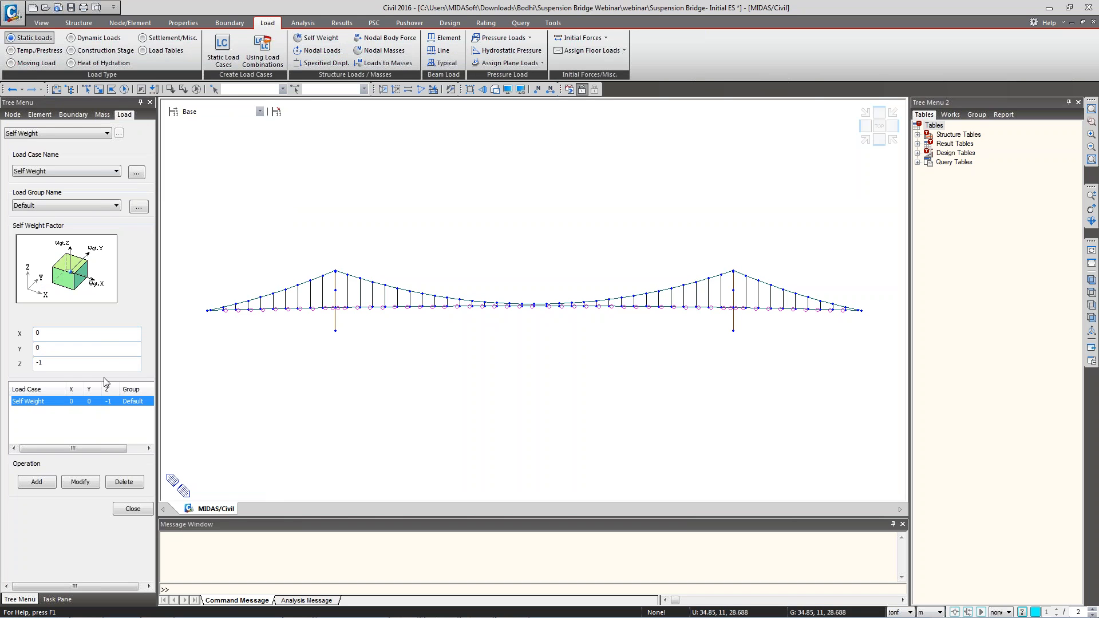
click(132, 209)
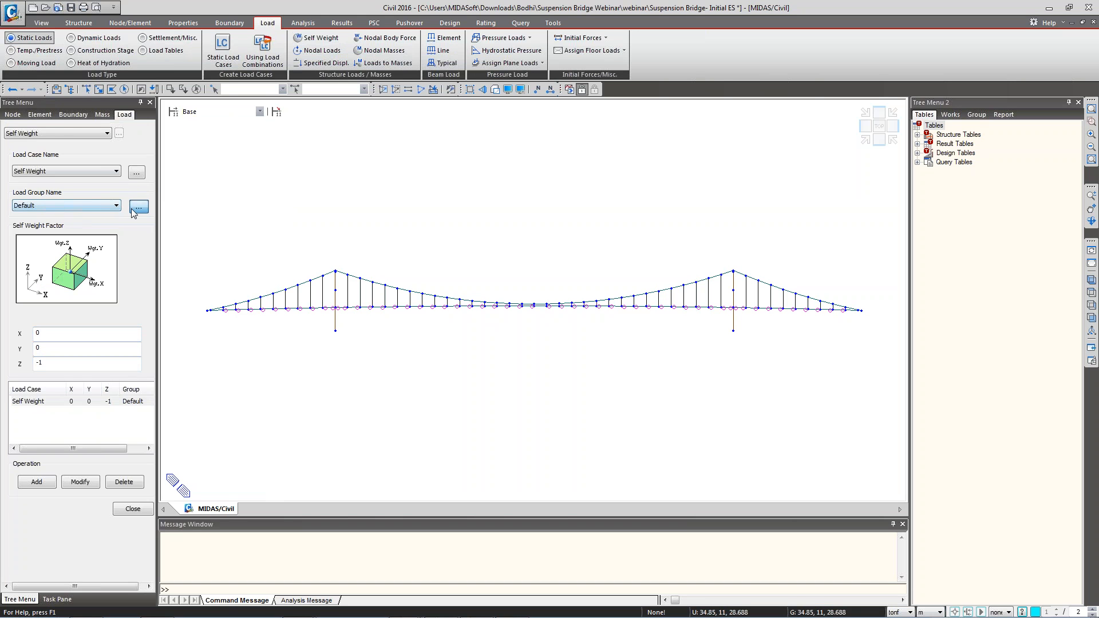
drag(117, 10, 159, 80)
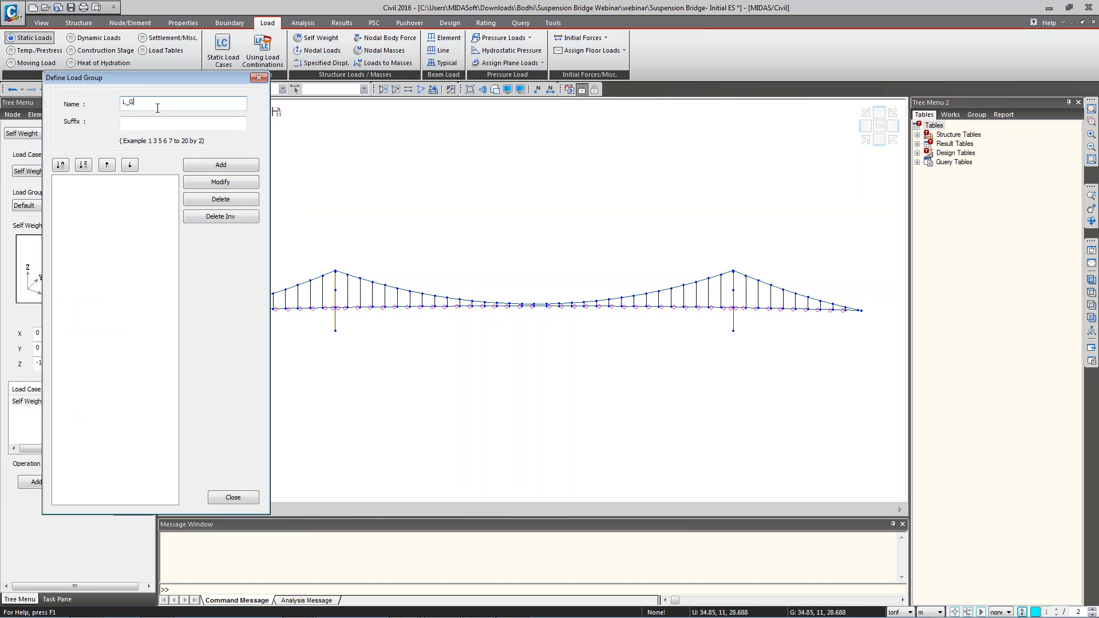
click(233, 497)
Modify the existing self-weight load with Z factor -1 so it belongs to the new load group.
click(63, 205)
click(34, 225)
click(69, 402)
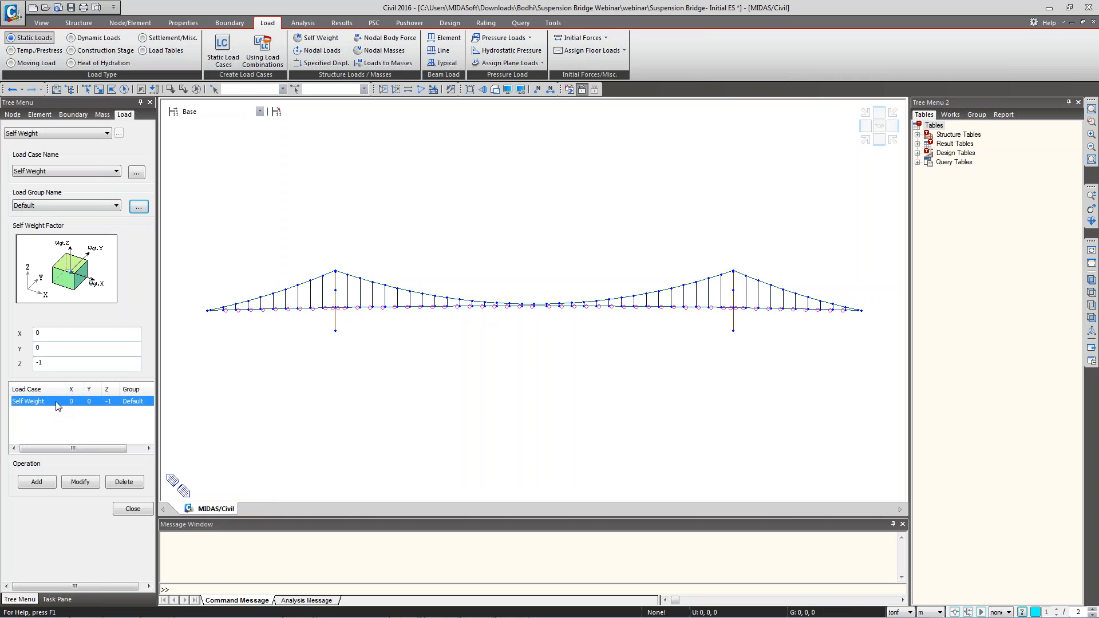
click(52, 208)
click(45, 224)
click(78, 483)
click(133, 509)
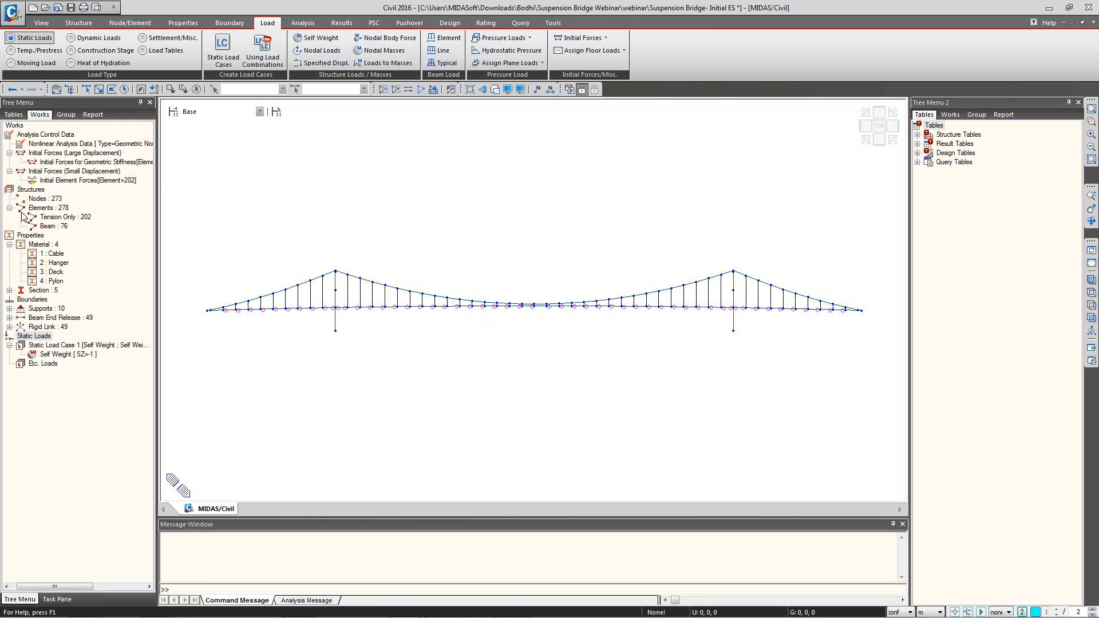
Check the weight density in the Deck material's properties without changing anything.
right_click(56, 272)
click(90, 421)
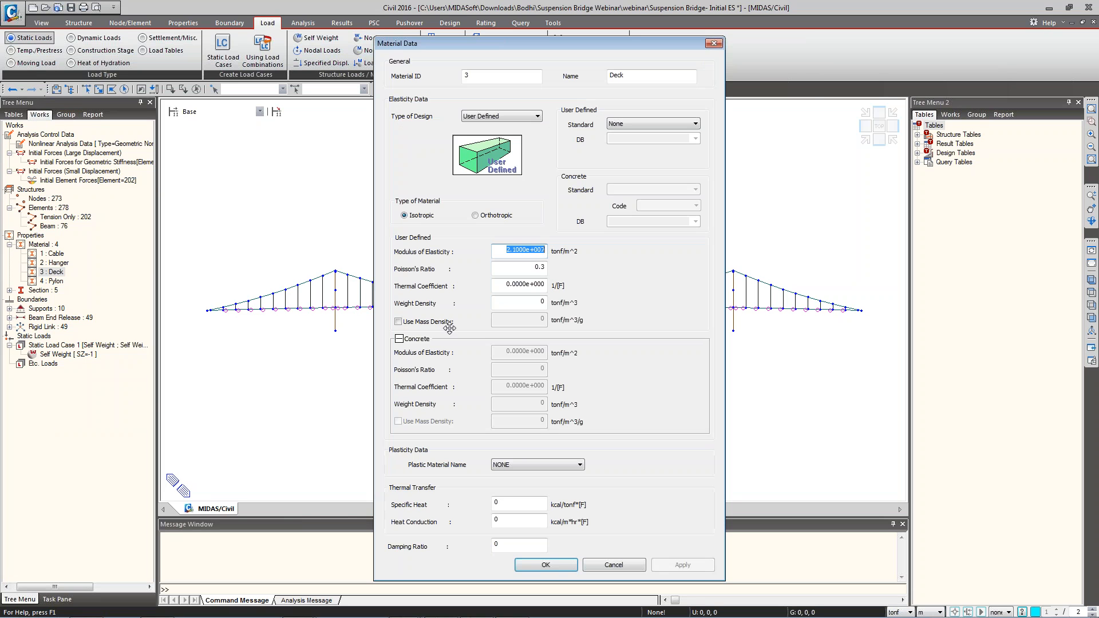
ctrl+drag(462, 295, 605, 311)
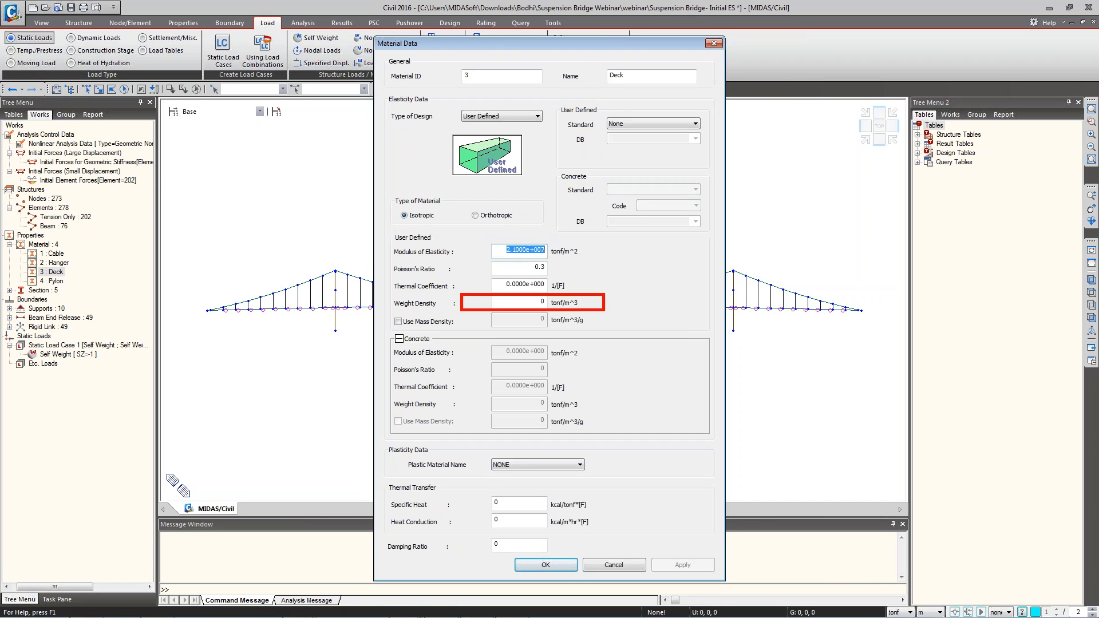
key(Escape)
click(633, 568)
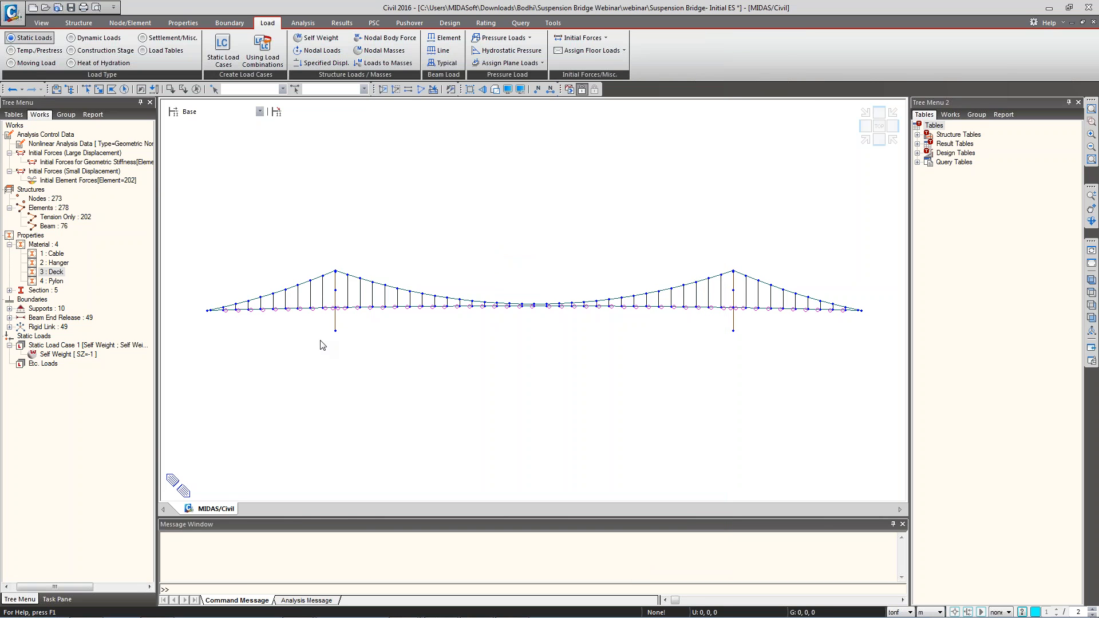
mouse_move(321, 345)
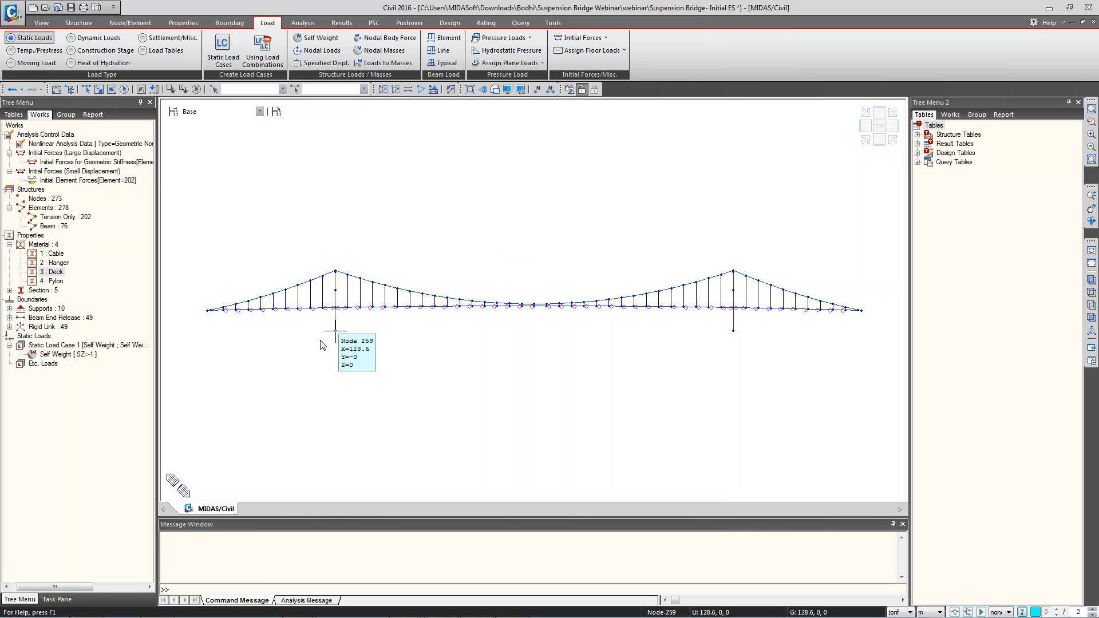
right_click(81, 354)
key(Escape)
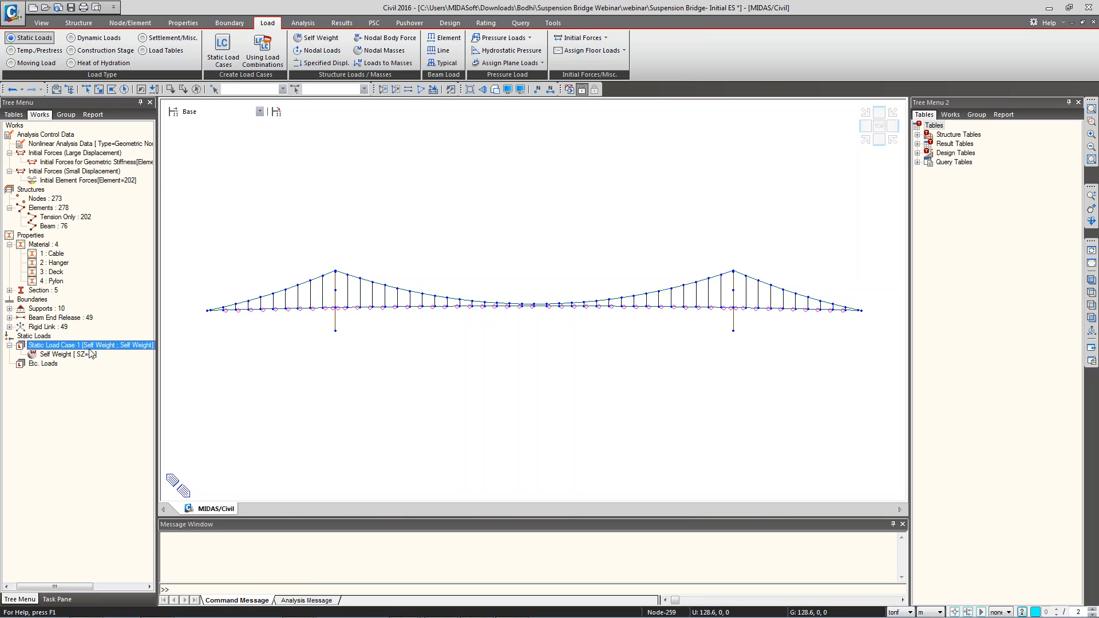
click(79, 355)
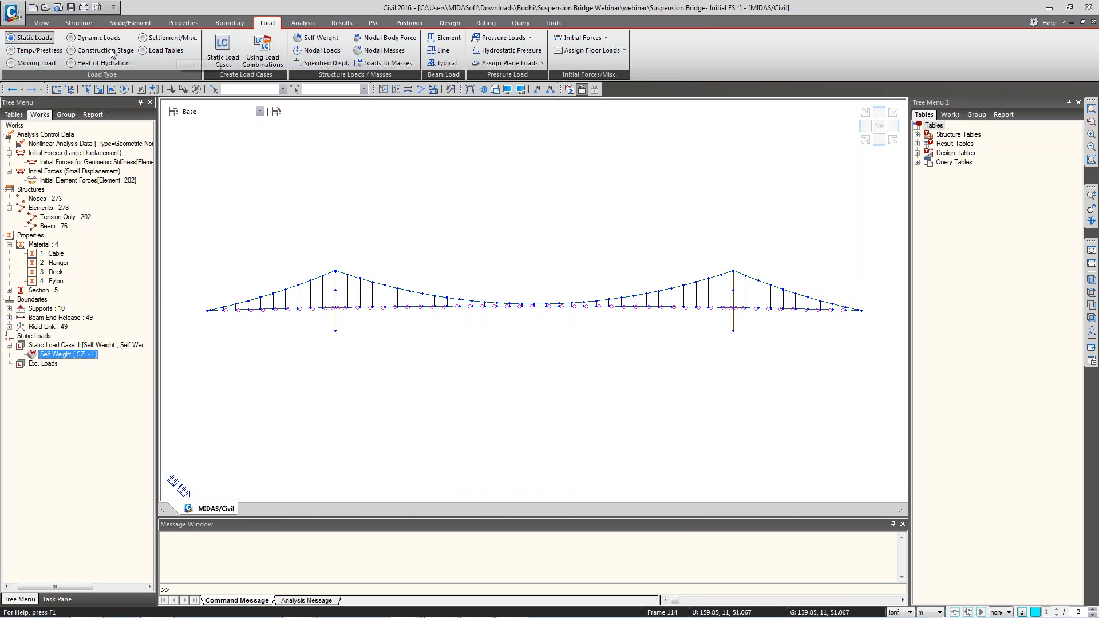
Open the nodal load definition for the Self Weight load case and assign it to load group L_G.
click(314, 50)
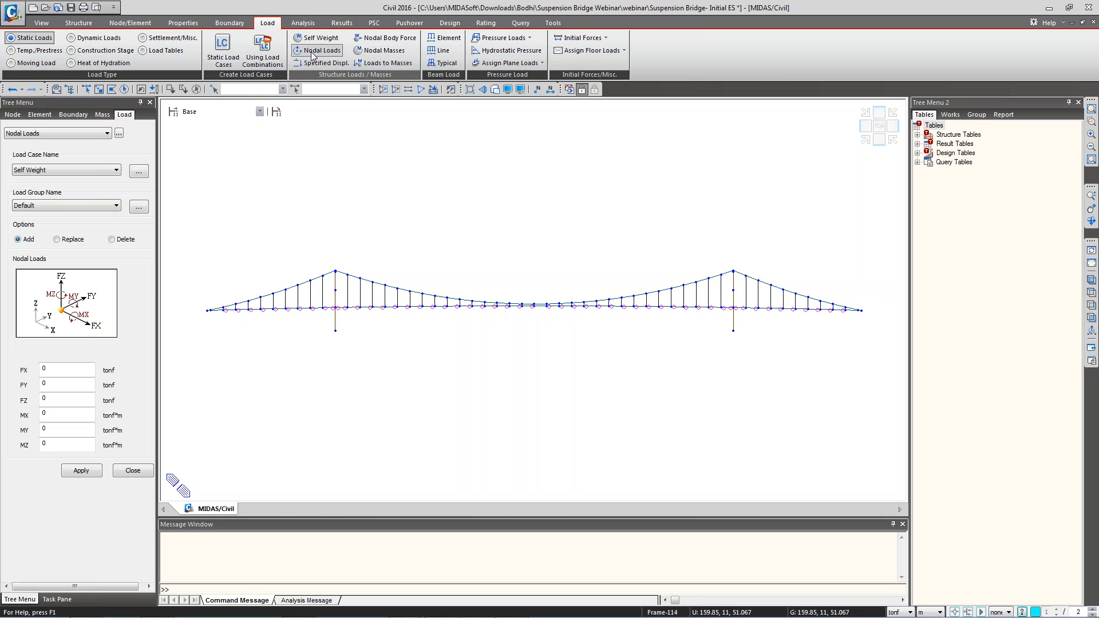
click(42, 205)
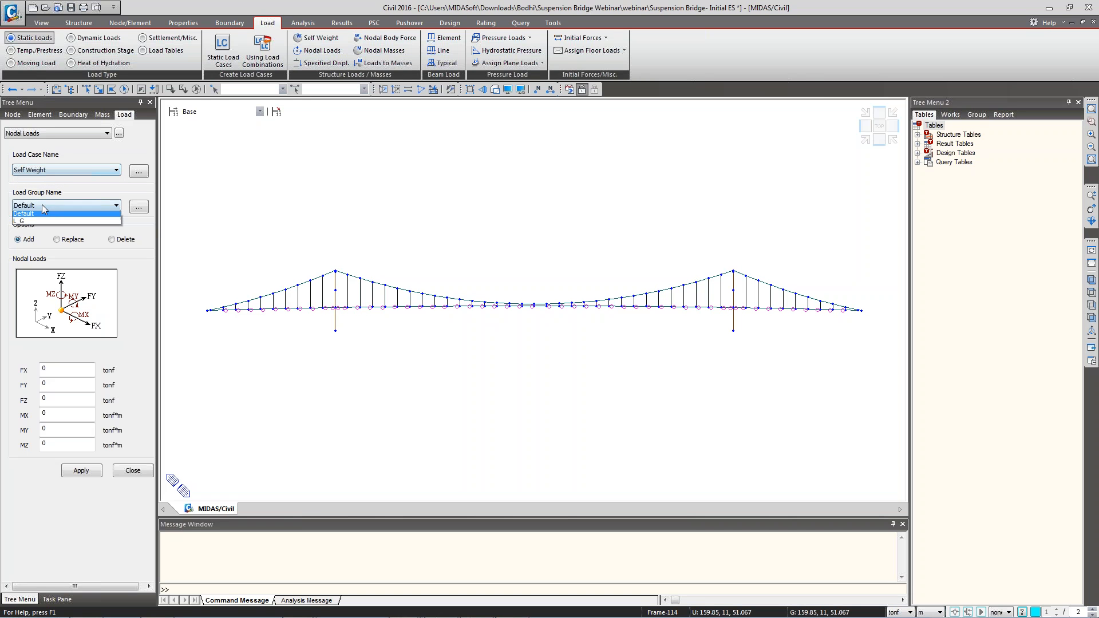
click(33, 221)
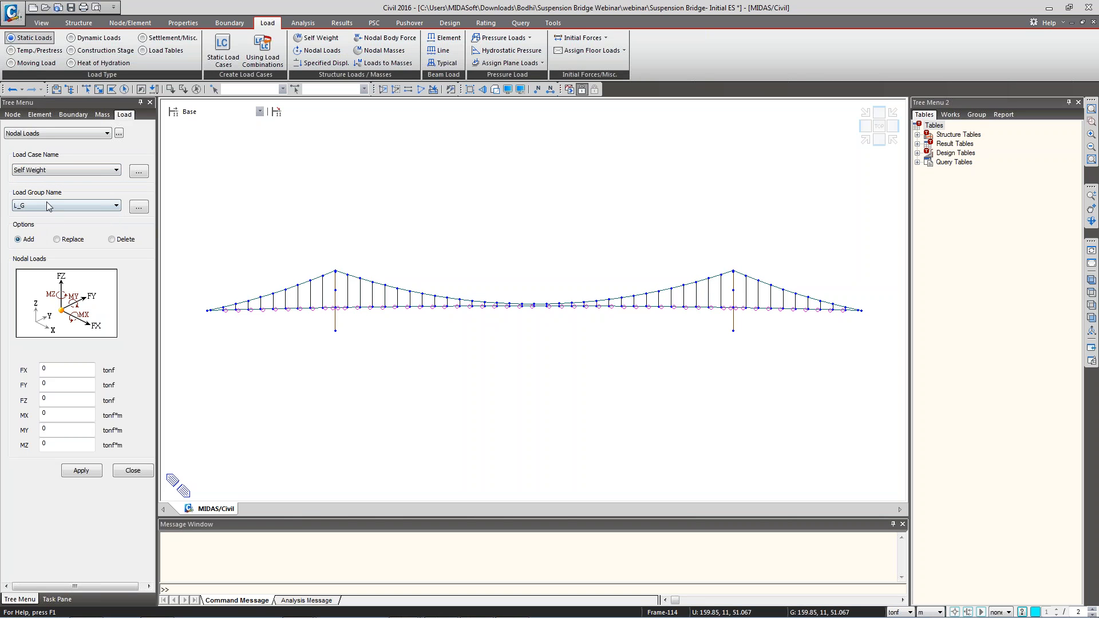
click(85, 396)
ctrl+middle_drag(210, 332, 307, 407)
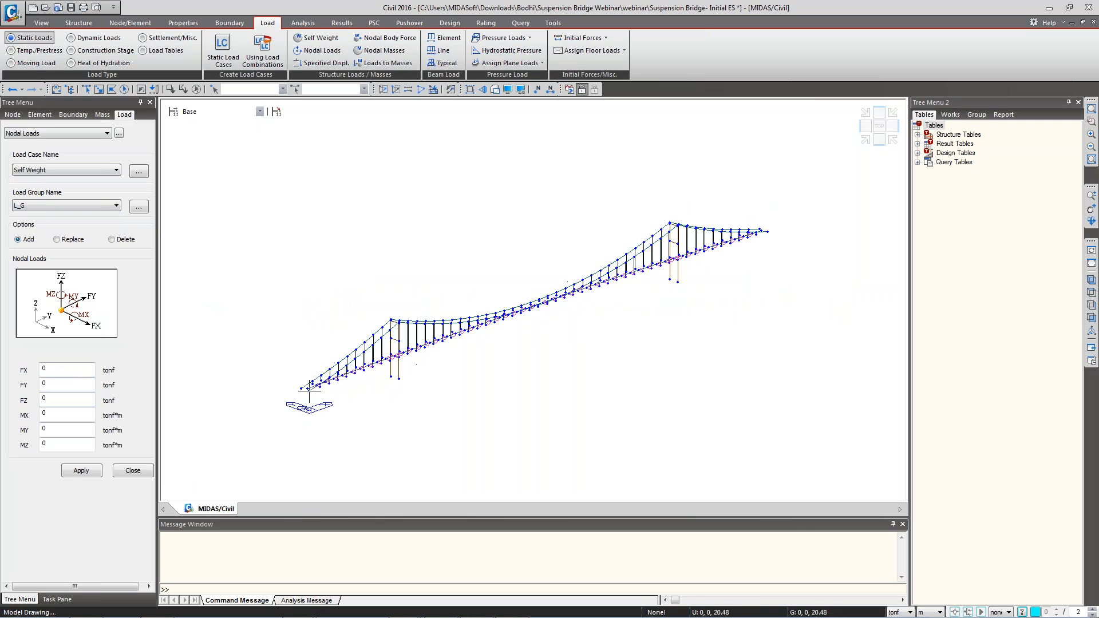
Consult the deck weight calculation in the Excel workbook and set the nodal load's FZ to -26.469 tonf.
mouse_move(422, 613)
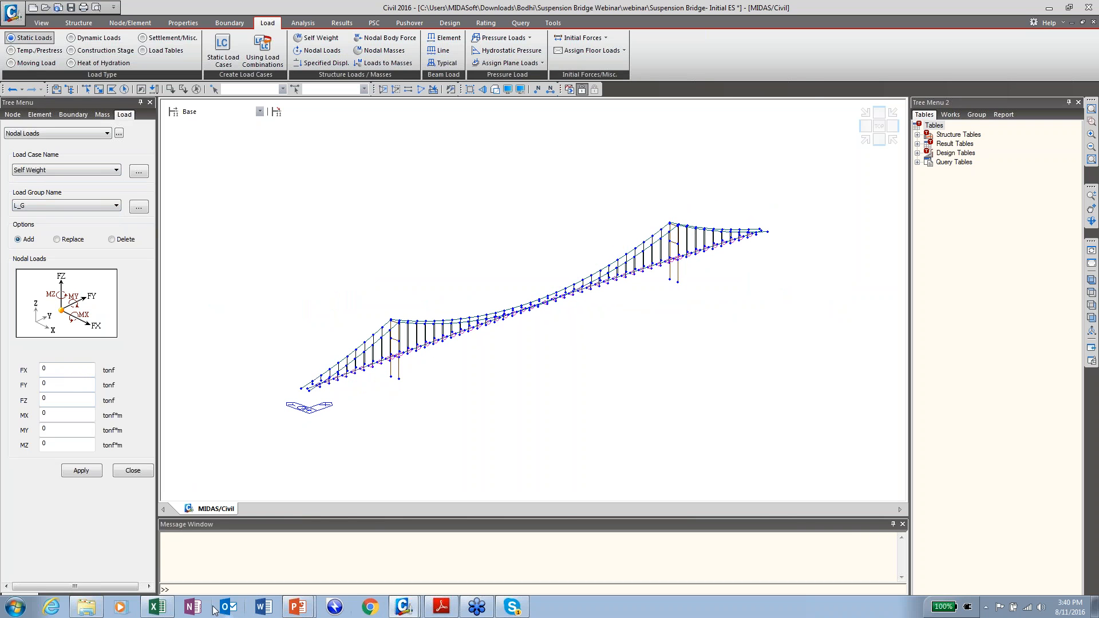
click(158, 608)
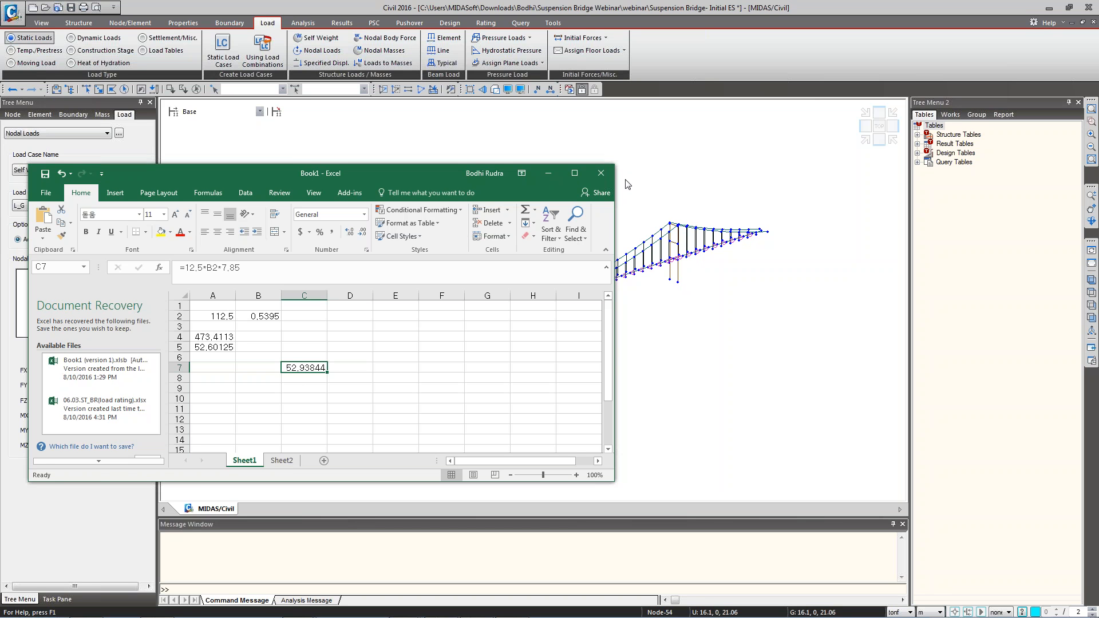
click(554, 178)
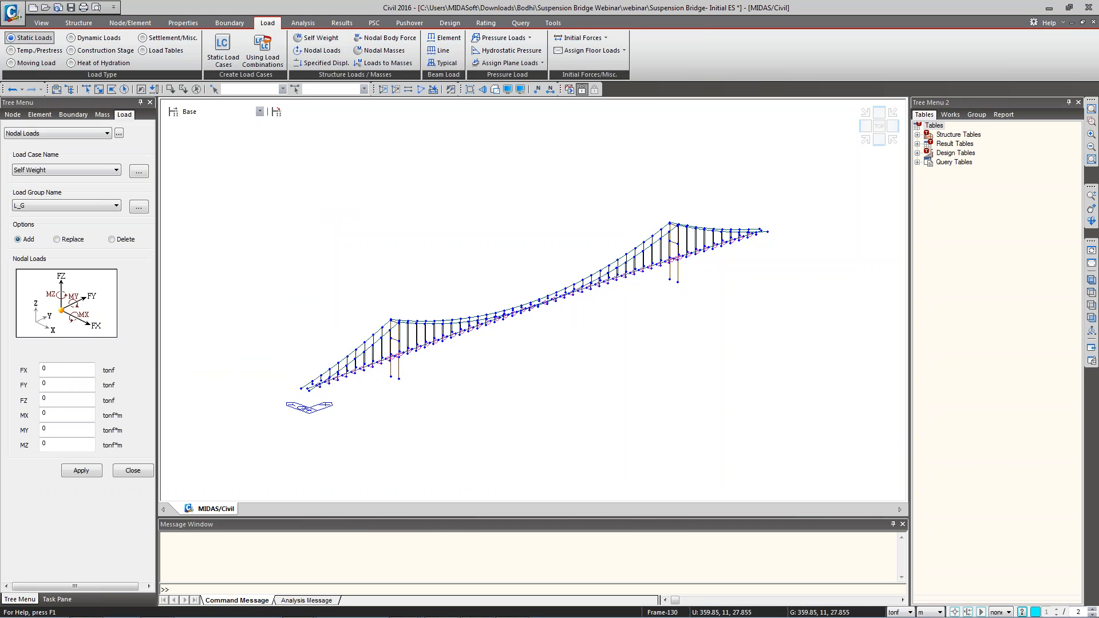
double_click(57, 402)
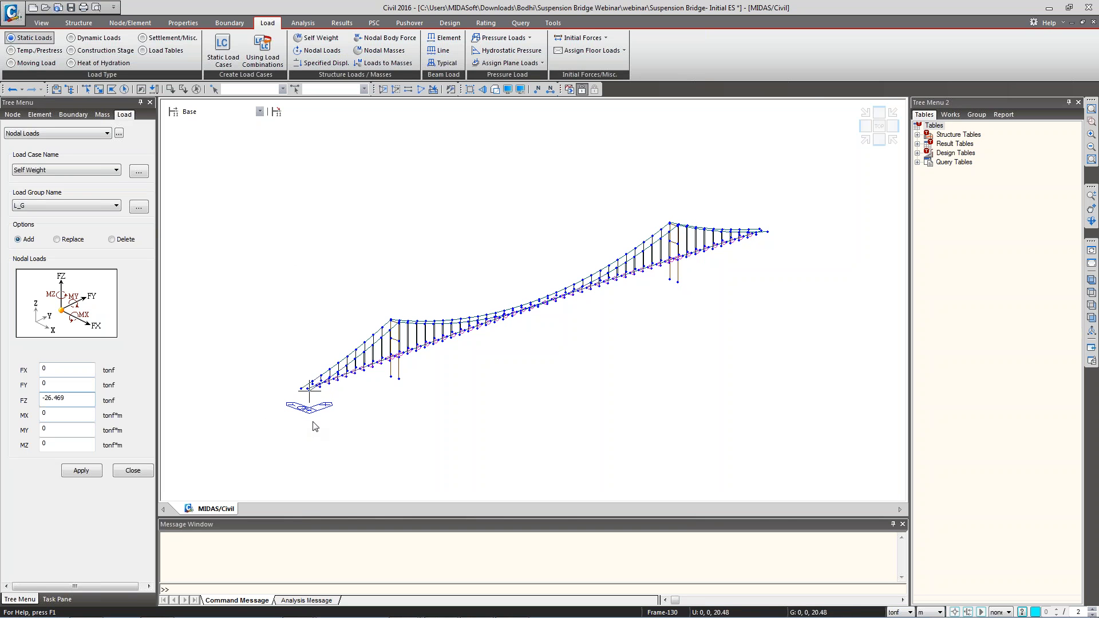
mouse_move(312, 409)
mouse_down()
mouse_move(338, 399)
mouse_move(335, 410)
mouse_up()
mouse_move(311, 409)
mouse_down()
mouse_move(273, 393)
mouse_move(276, 408)
mouse_up()
drag(317, 346, 316, 407)
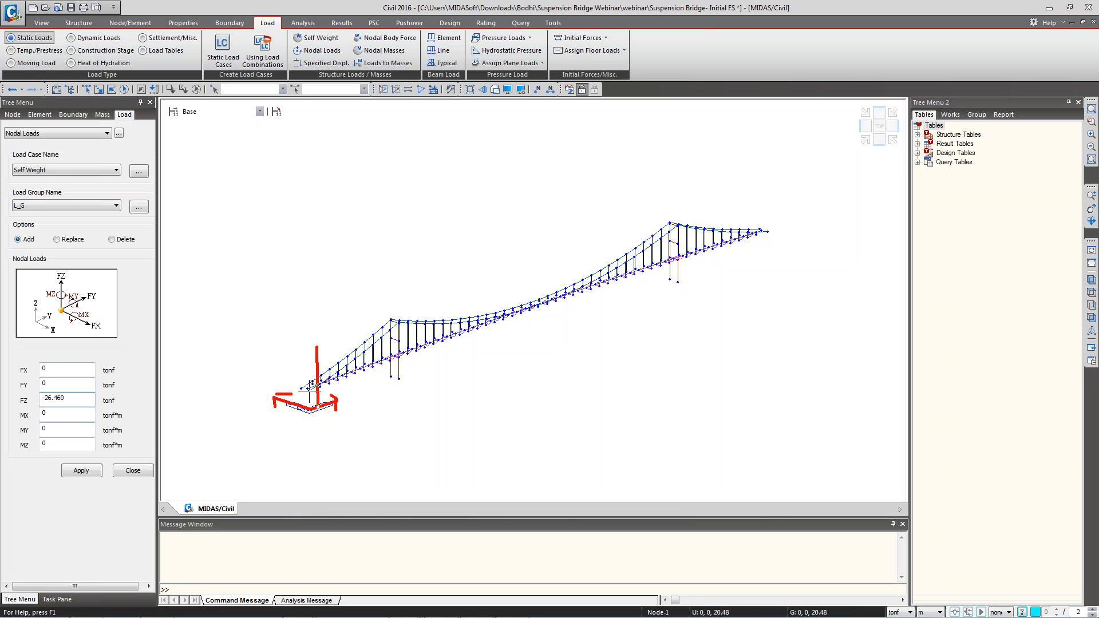
mouse_move(344, 342)
mouse_down()
mouse_move(345, 425)
mouse_move(354, 410)
mouse_up()
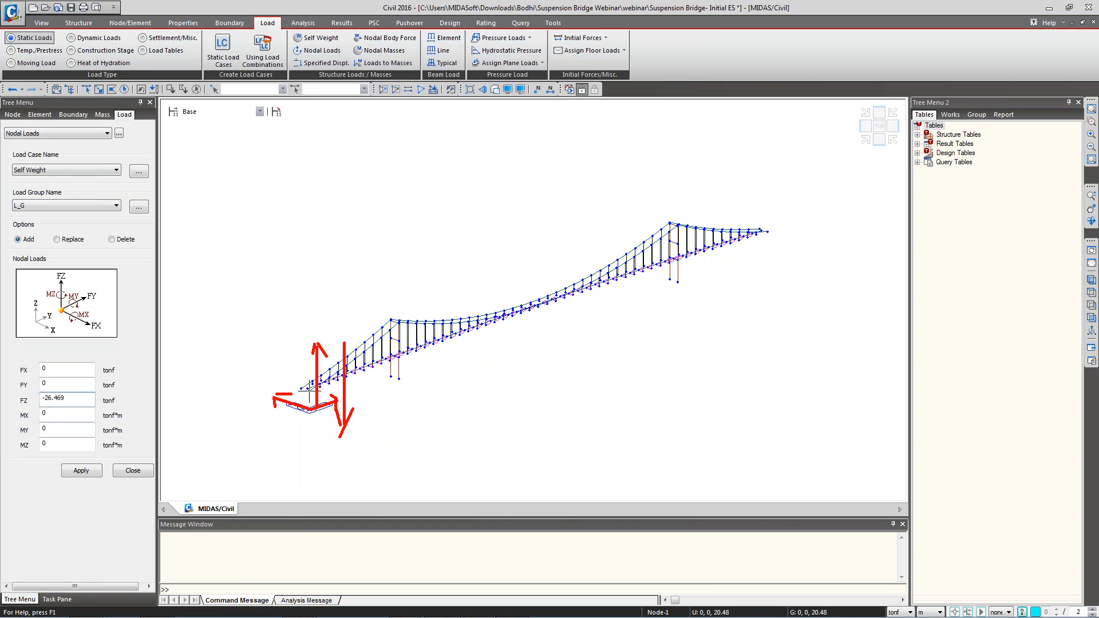
key(Escape)
Select the deck-edge nodes 54to102 and 156to204 in the front view of the bridge.
click(1091, 319)
click(88, 91)
drag(219, 302, 243, 323)
click(236, 310)
click(249, 310)
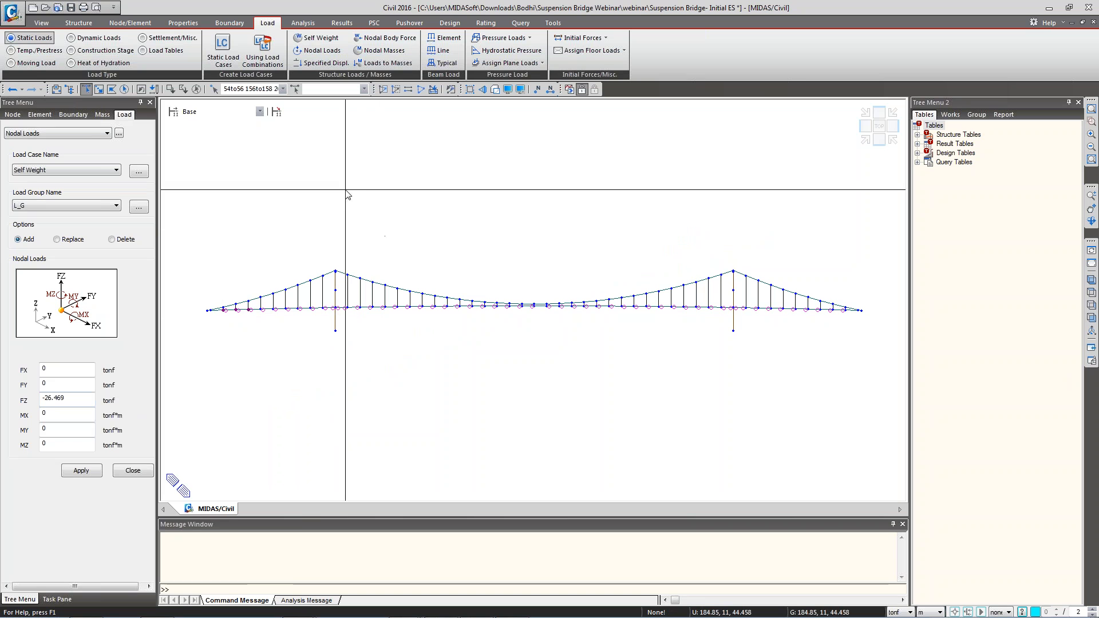
click(250, 89)
text(54to102)
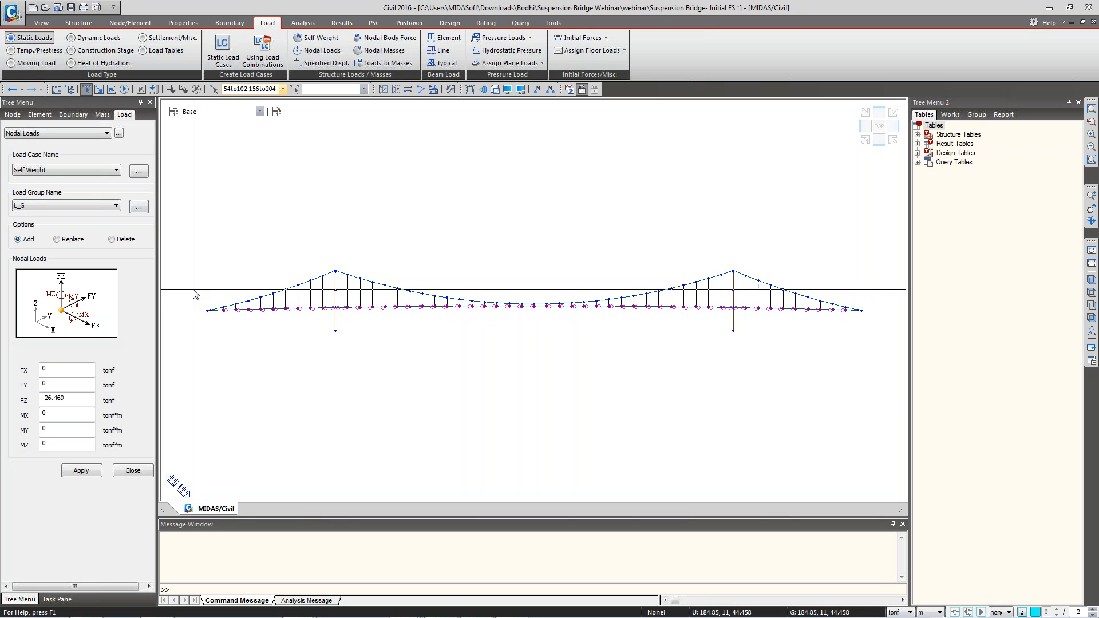
Apply the -26.469 tonf vertical nodal load to the selected nodes and display the nodal loads on the model.
double_click(60, 399)
click(81, 470)
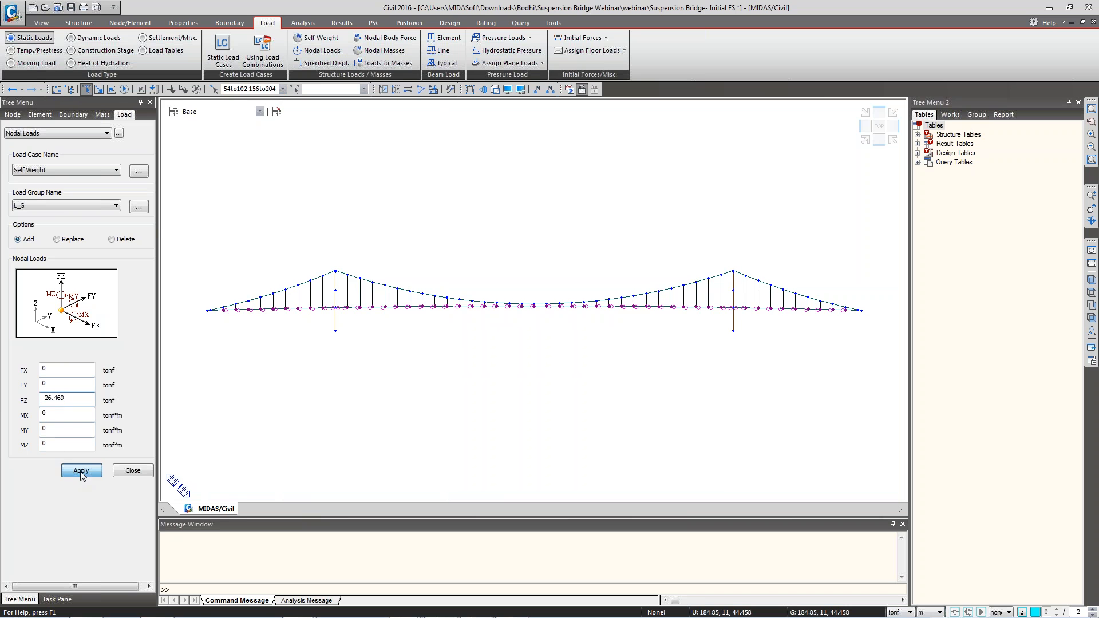
click(120, 470)
right_click(60, 364)
click(122, 368)
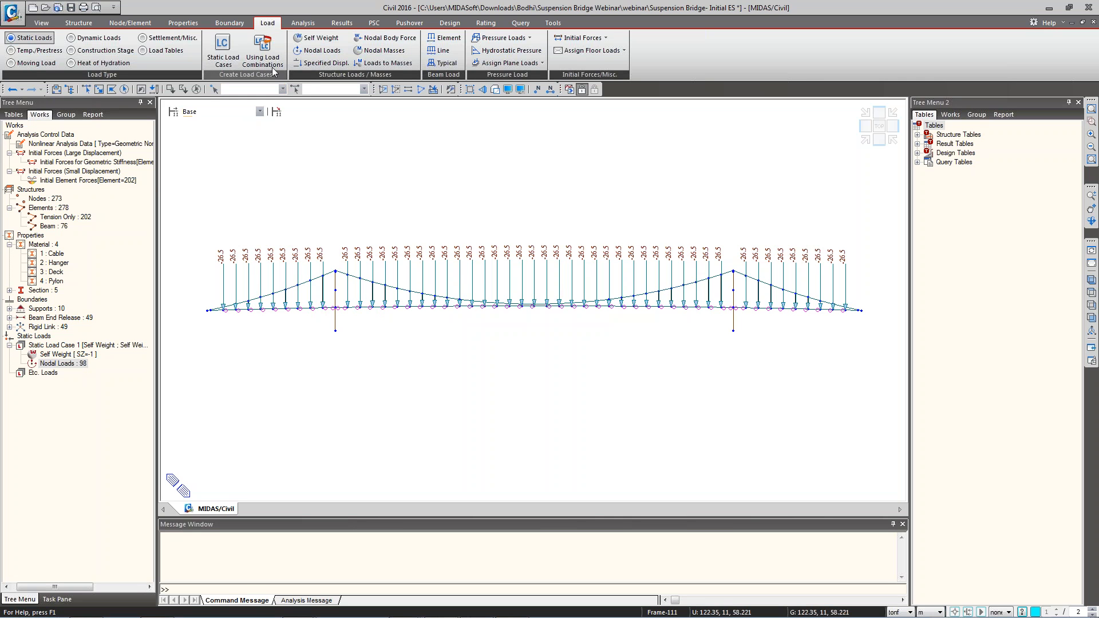
In the suspension bridge analysis control, choose Nodes to be updated as the update group and Sag Points as the sag point group.
click(303, 23)
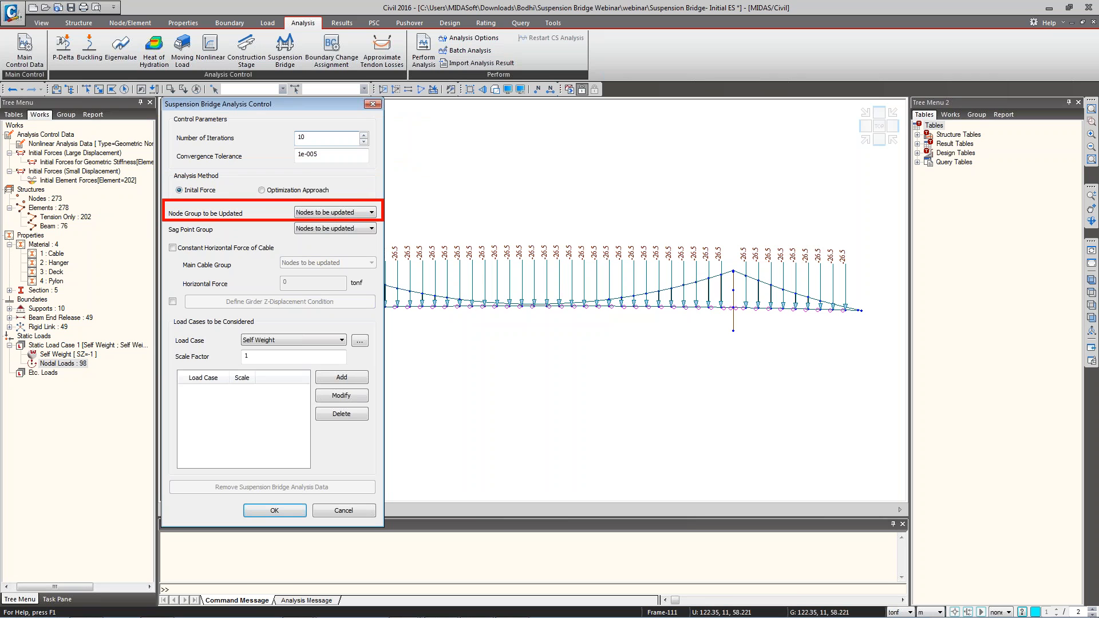
click(318, 213)
click(318, 222)
click(318, 229)
click(315, 247)
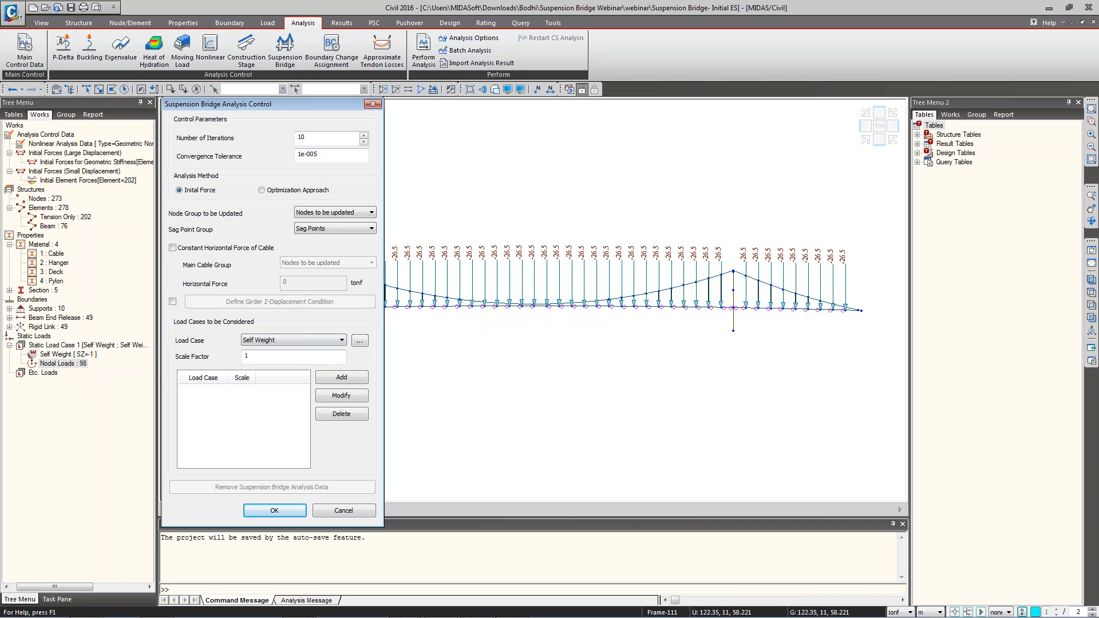
Add the Self Weight load case with scale factor 1 to the suspension bridge analysis control and run the analysis.
click(341, 381)
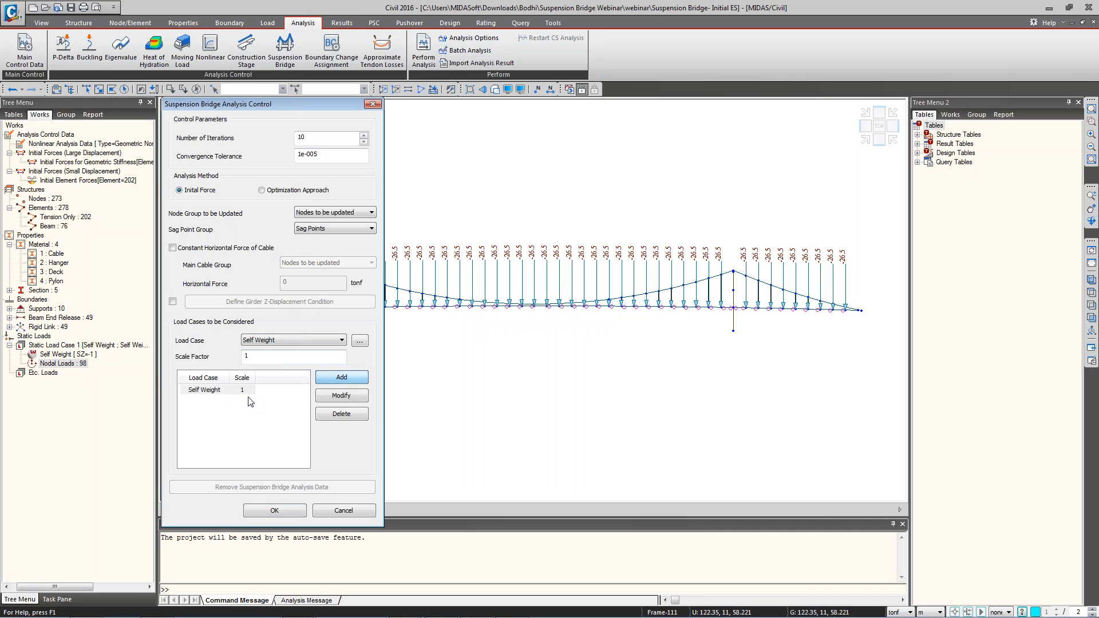
click(236, 406)
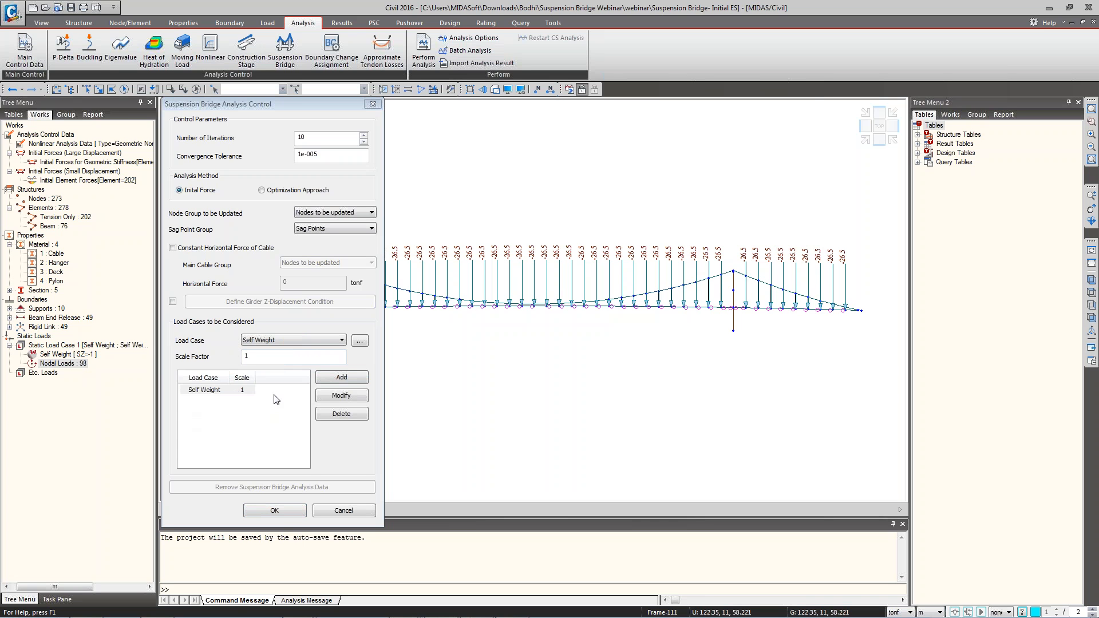
click(274, 510)
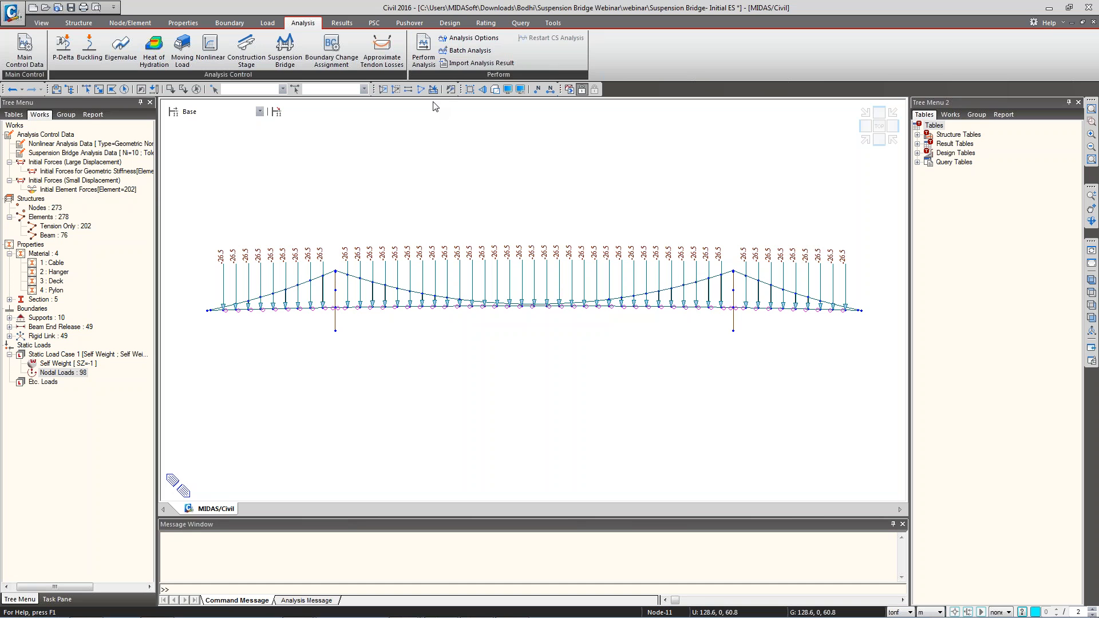
click(424, 52)
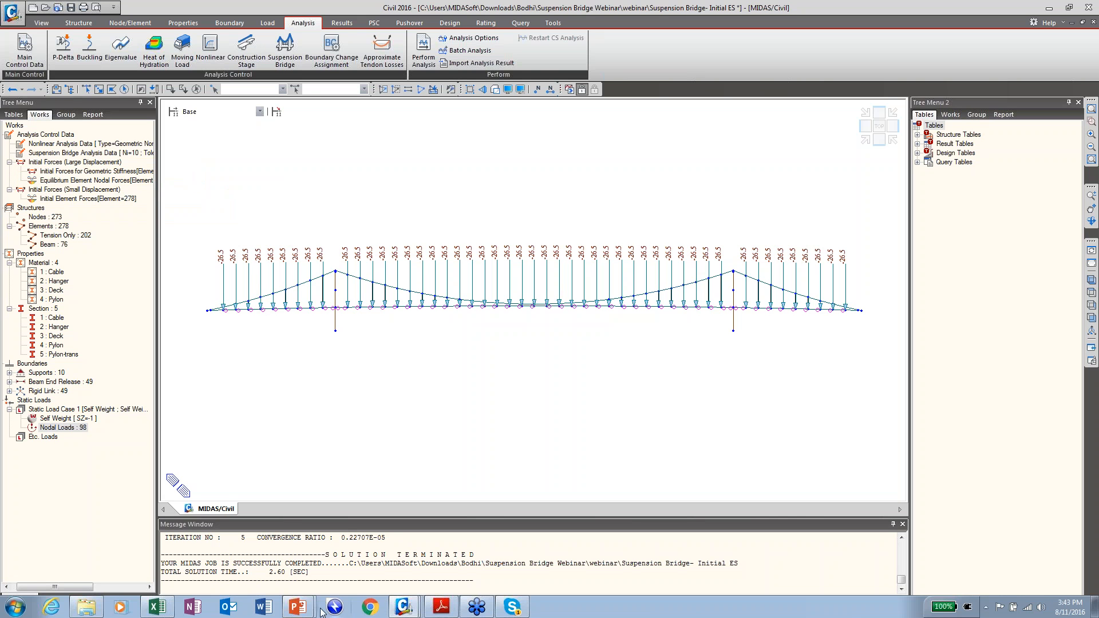
Switch to the PowerPoint slide show and review the Initial Forces slide on large and small displacement forces.
mouse_move(294, 595)
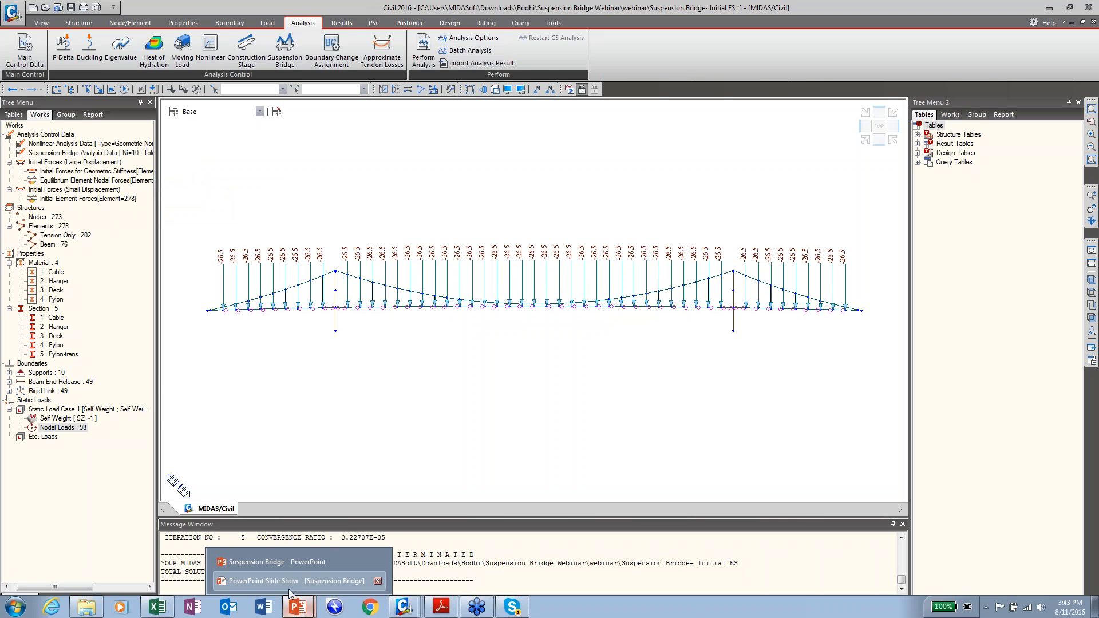
click(290, 588)
click(209, 503)
click(211, 504)
click(211, 503)
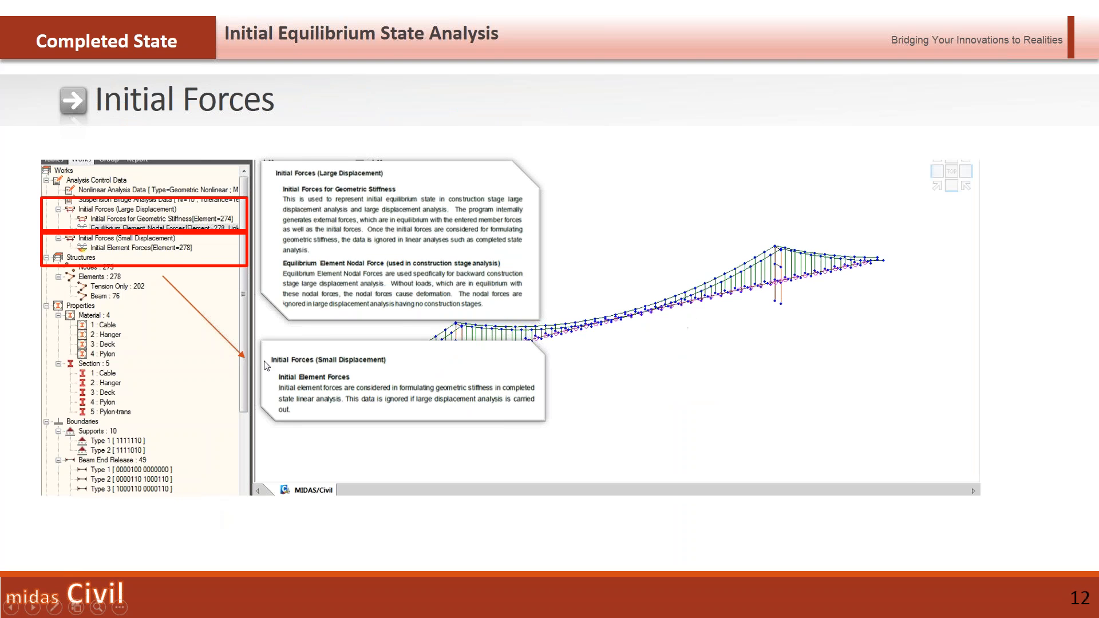
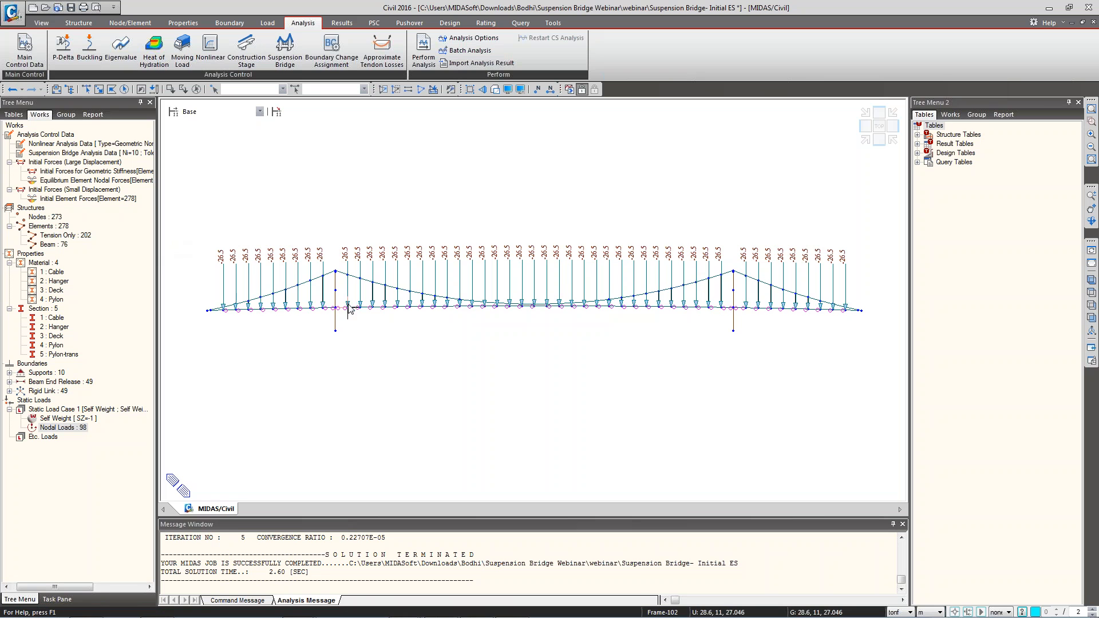
Show the bridge in isometric view, collapse the material entries and expand the supports and beam end release entries in the works tree.
click(1091, 280)
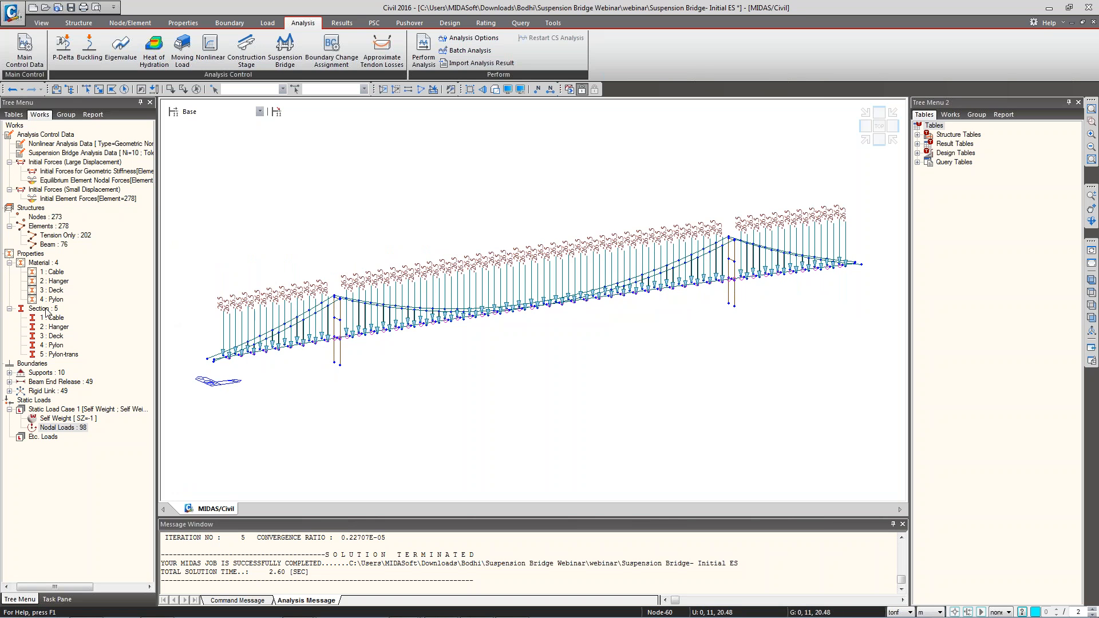
click(35, 229)
click(9, 263)
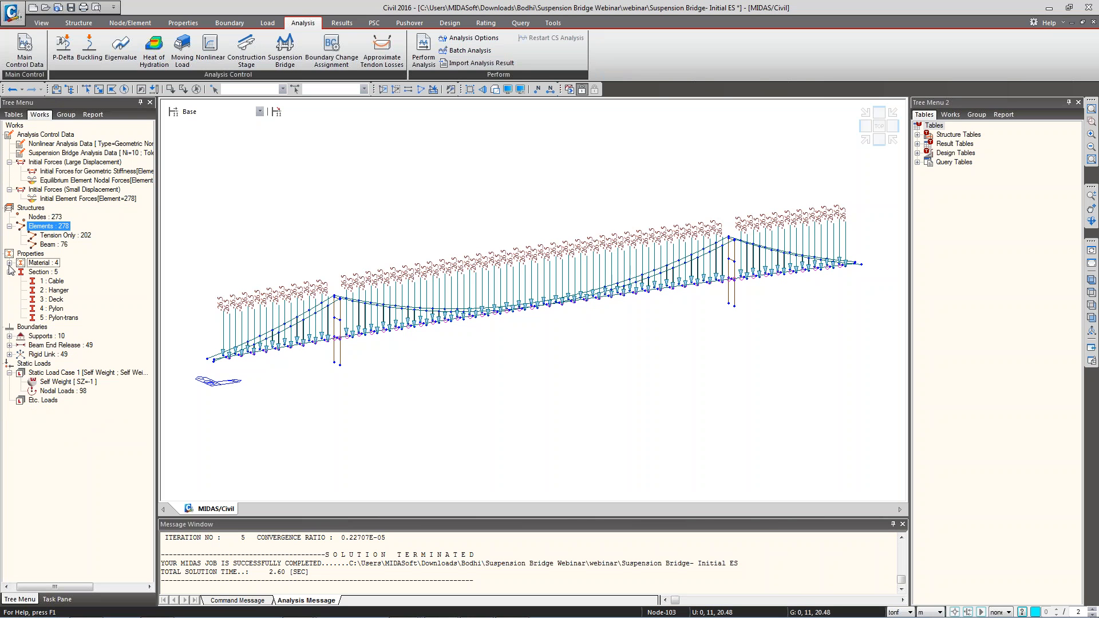
click(9, 336)
click(15, 372)
click(9, 363)
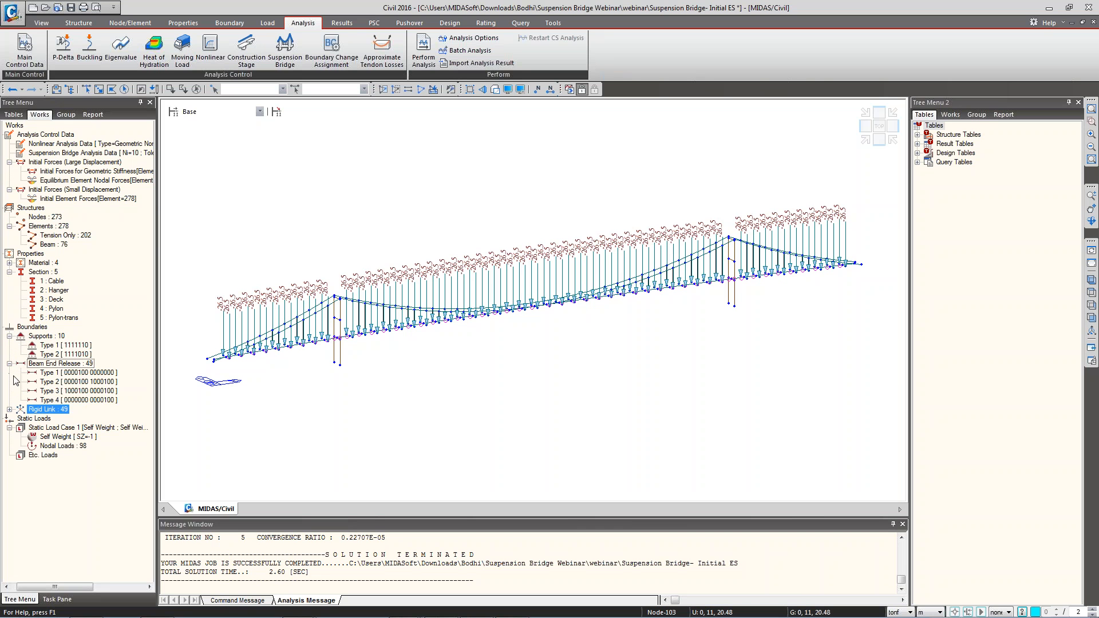
click(9, 409)
click(9, 126)
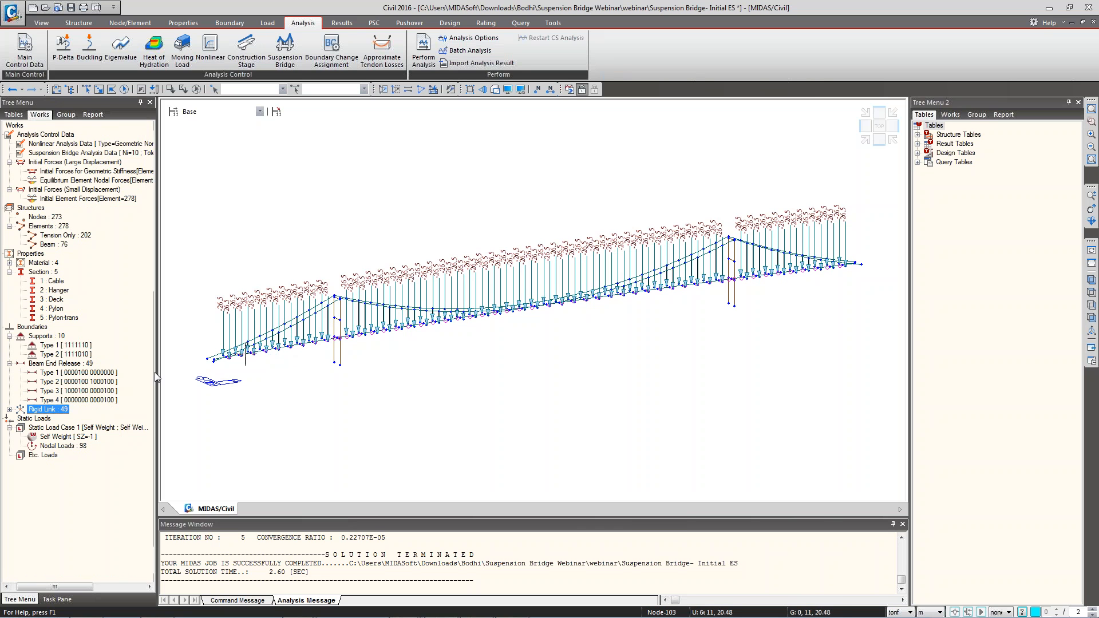
click(80, 373)
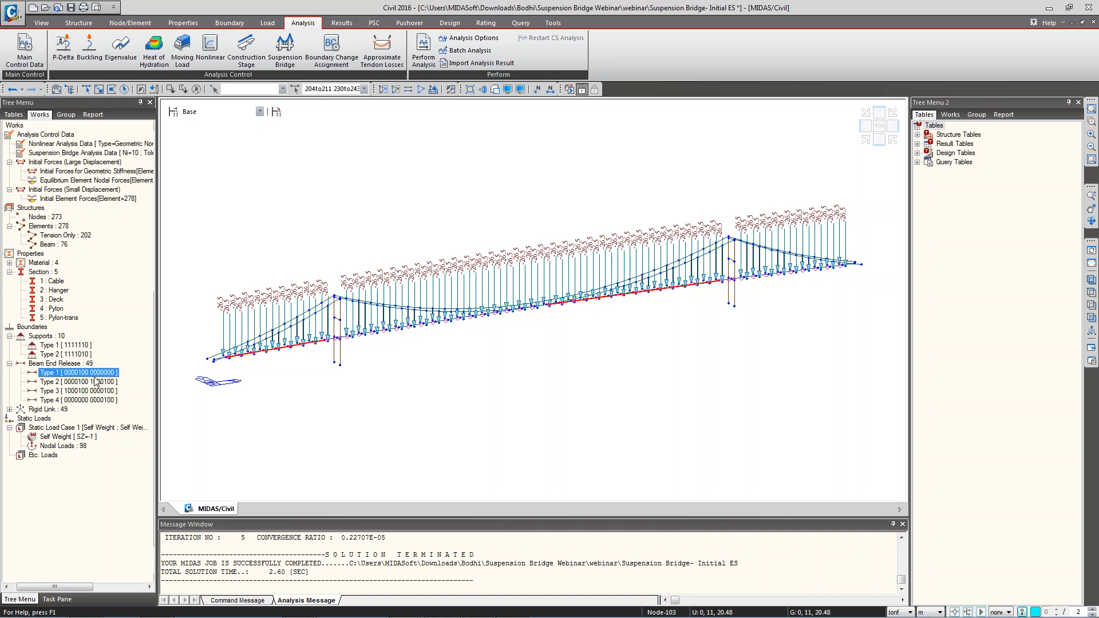
key(alt+Tab)
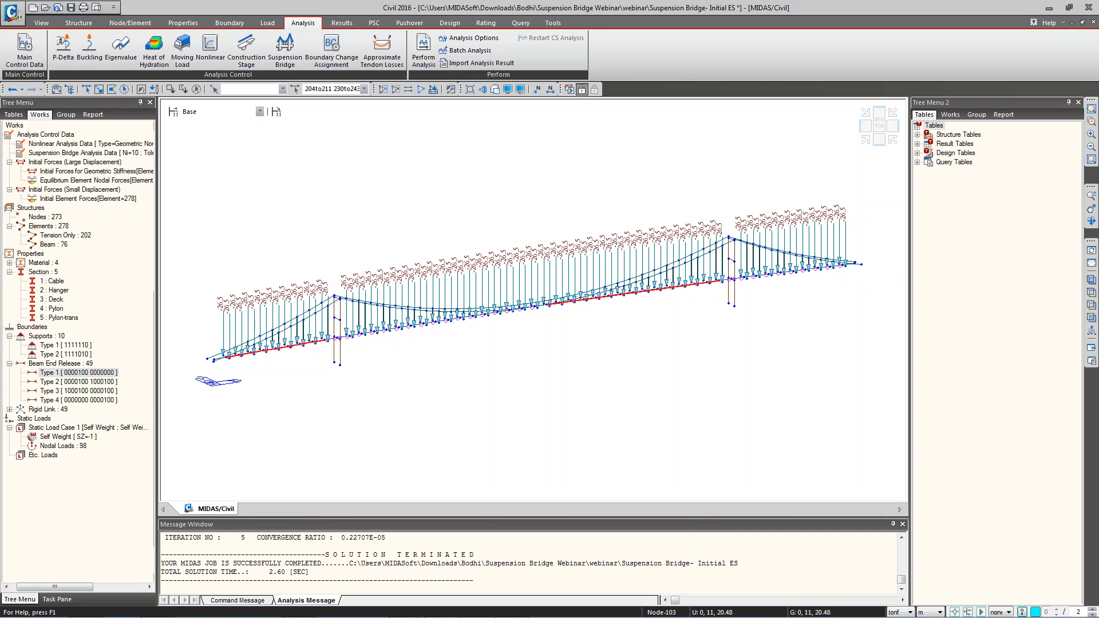
click(105, 376)
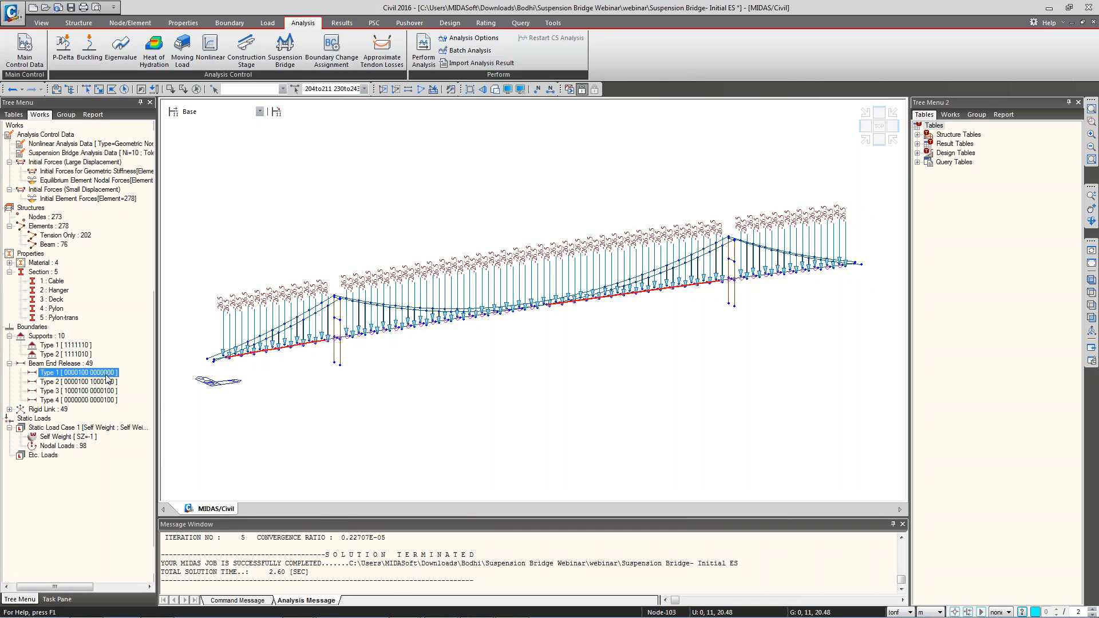
key(Delete)
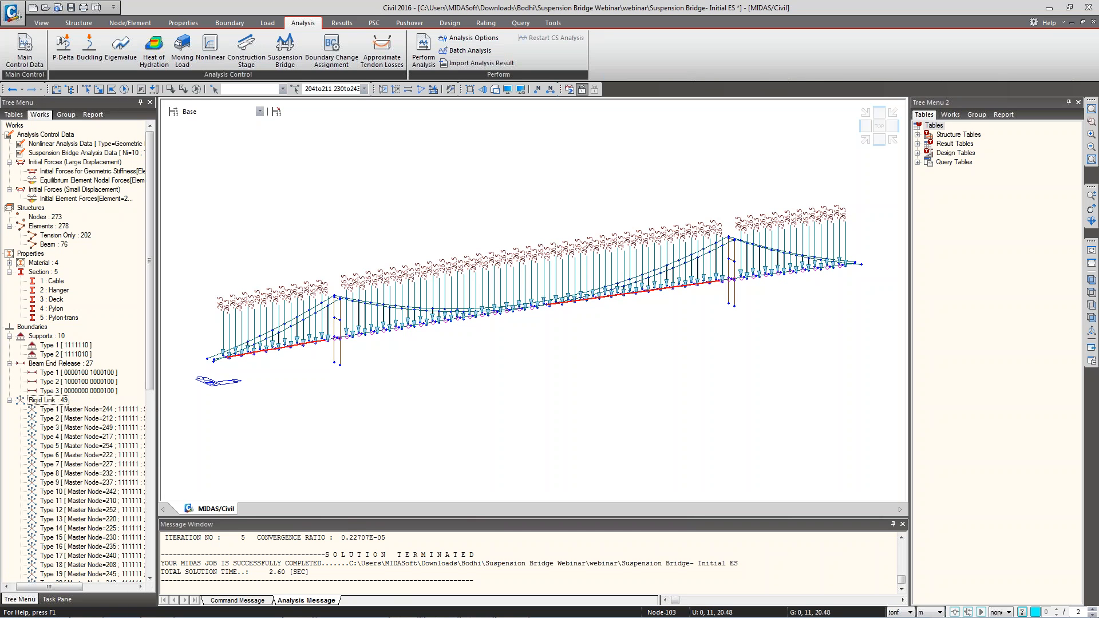
click(107, 391)
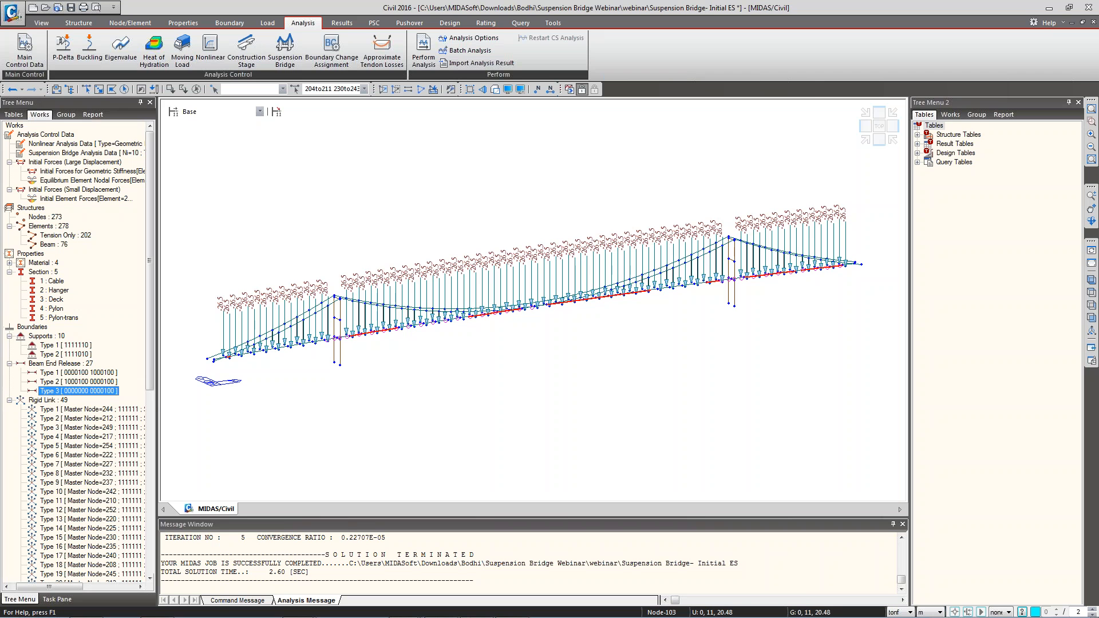
key(Delete)
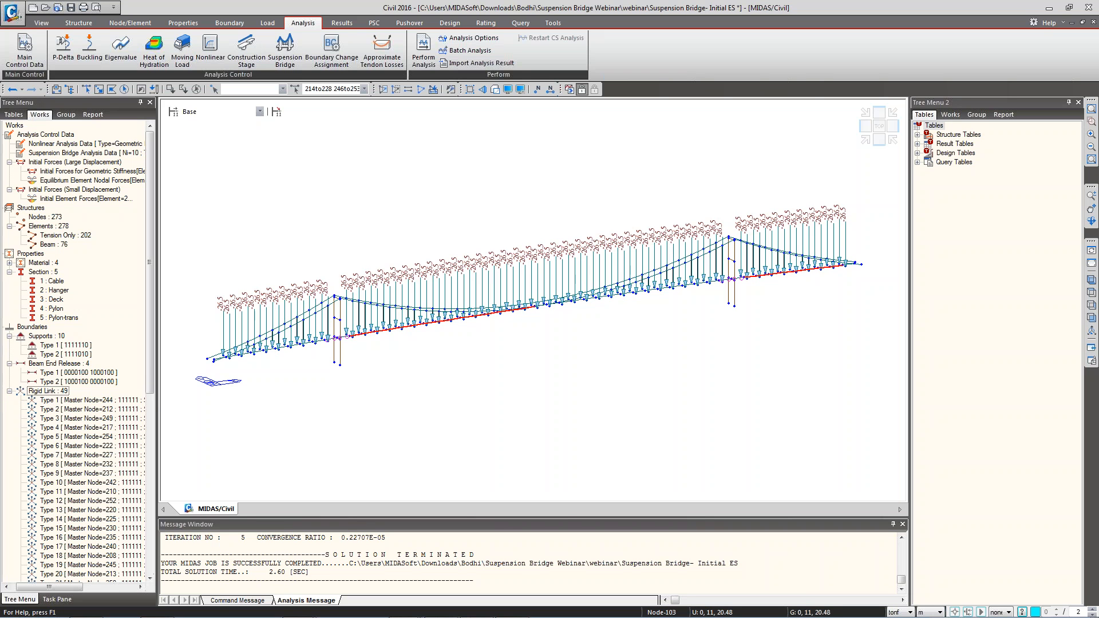
click(108, 382)
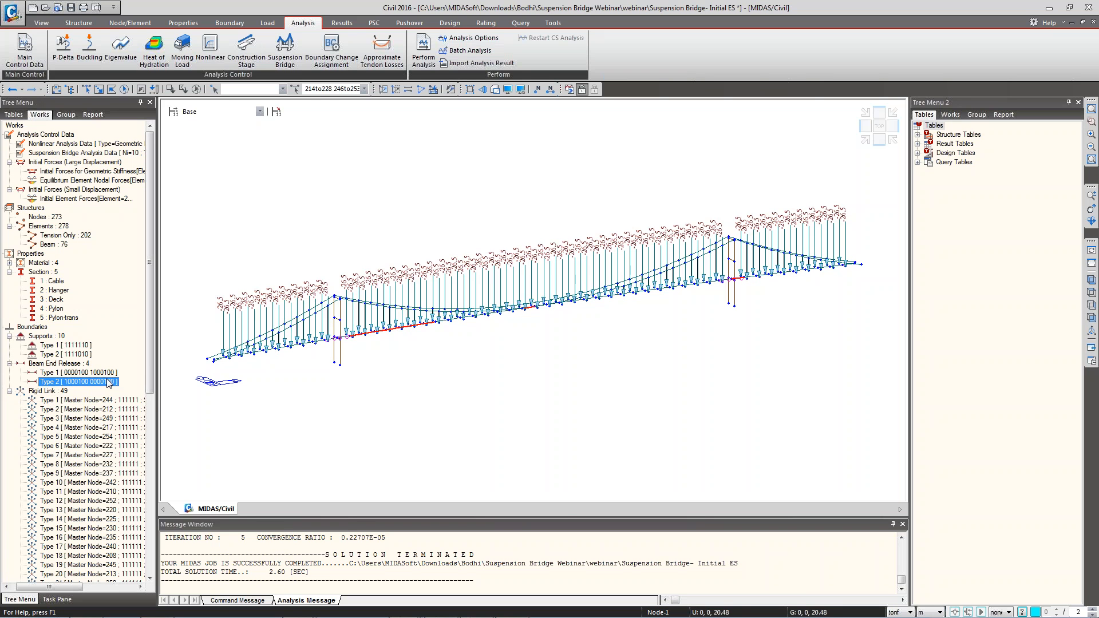
click(103, 374)
click(101, 381)
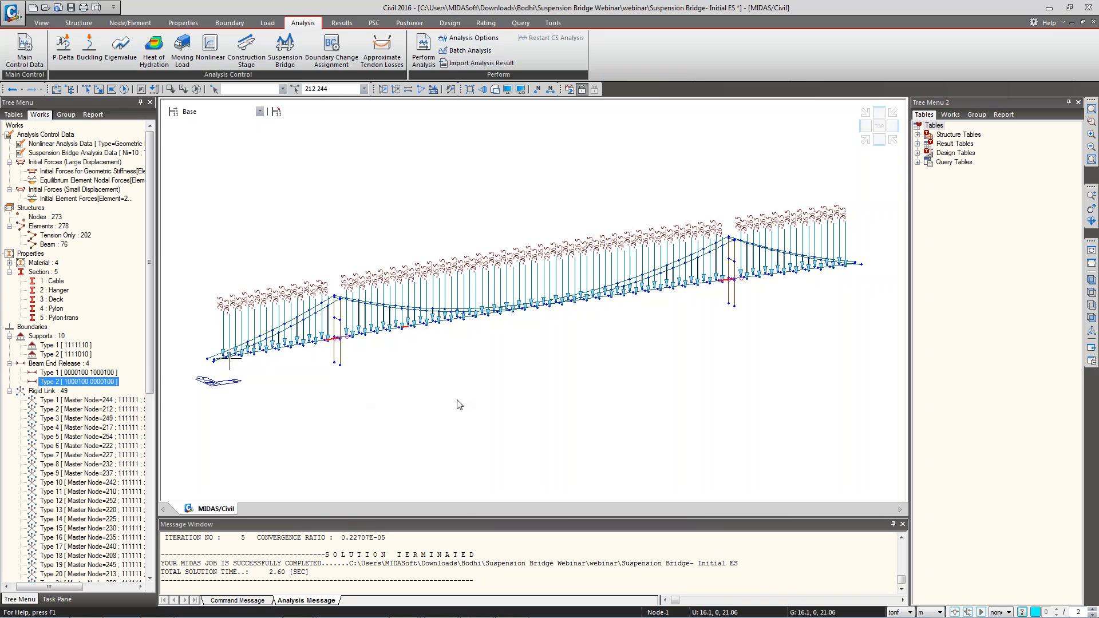
Collapse the rigid link entries in the works tree and hide the nodal loads in the model view.
click(9, 391)
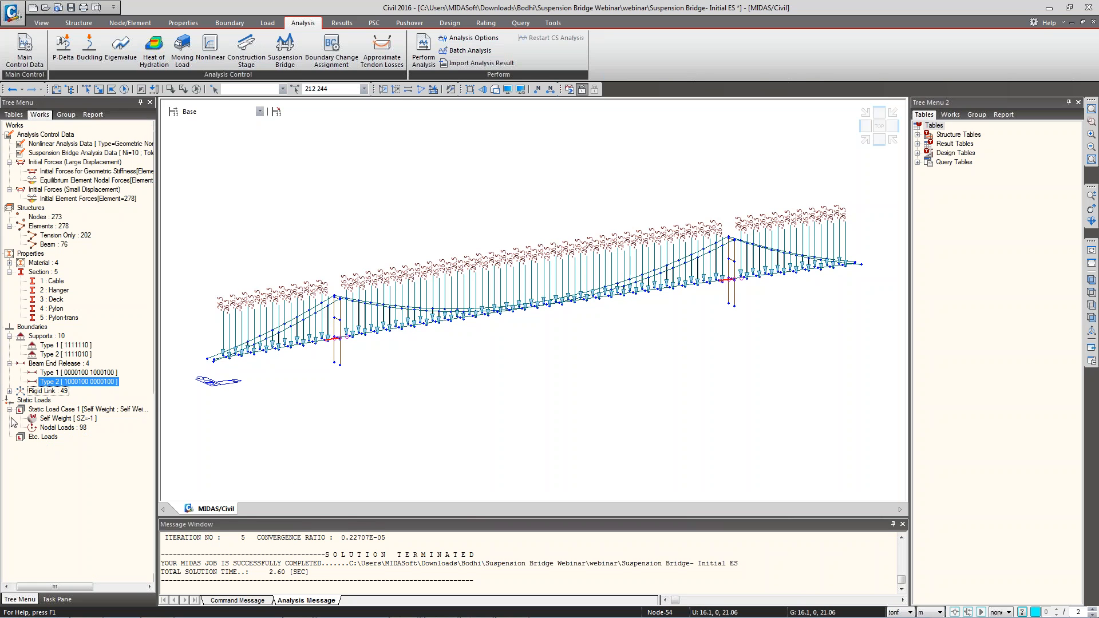
right_click(49, 430)
click(80, 464)
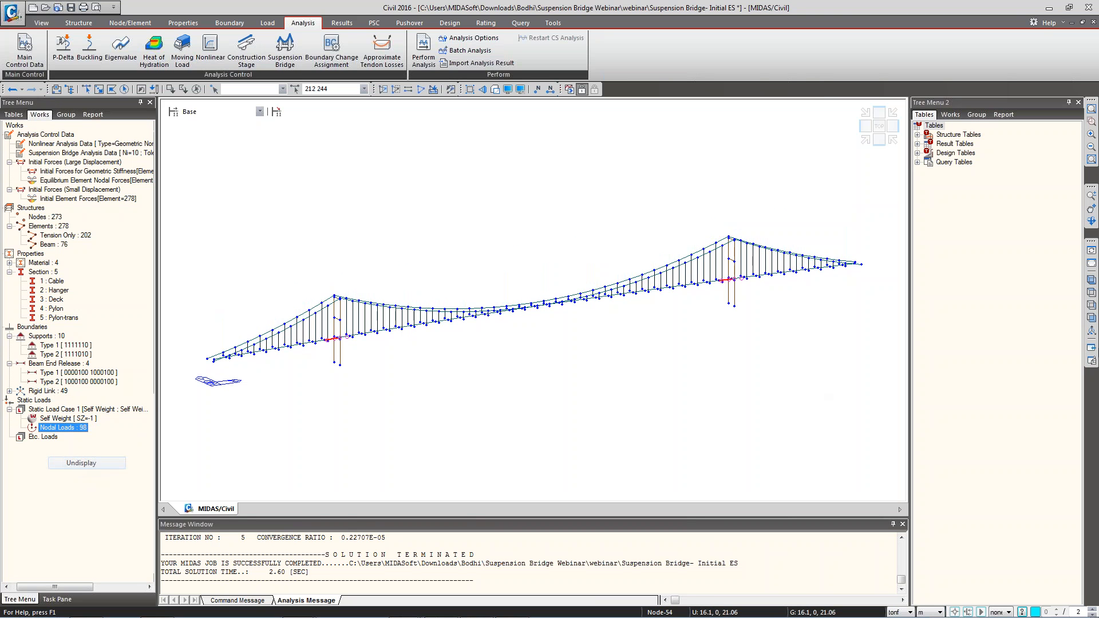
click(1092, 317)
scroll(361, 309, up, 5)
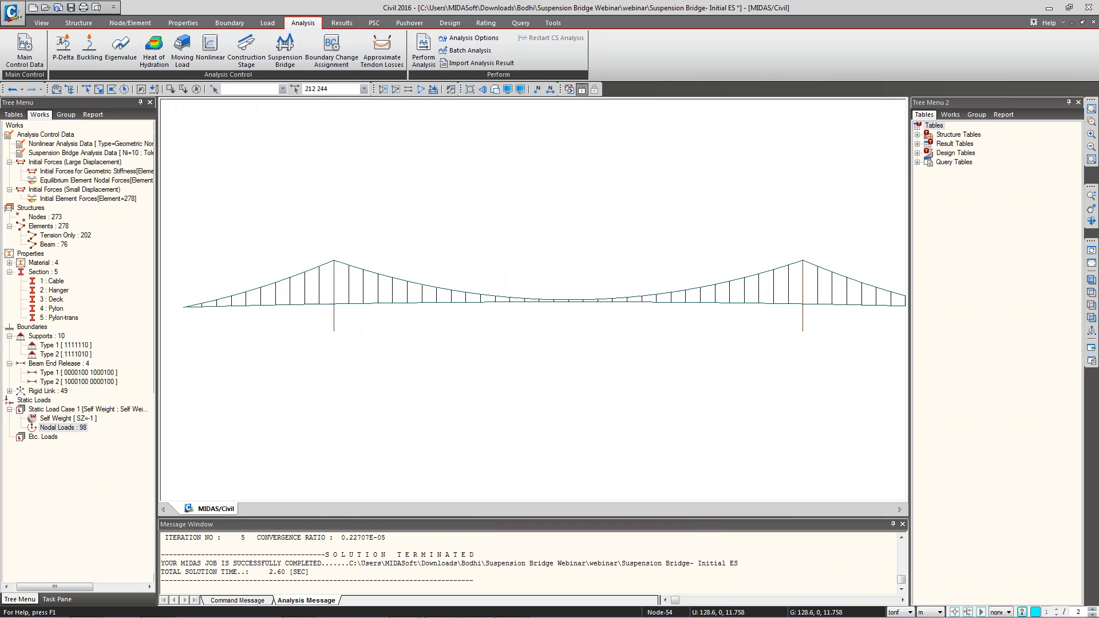
scroll(360, 309, up, 2)
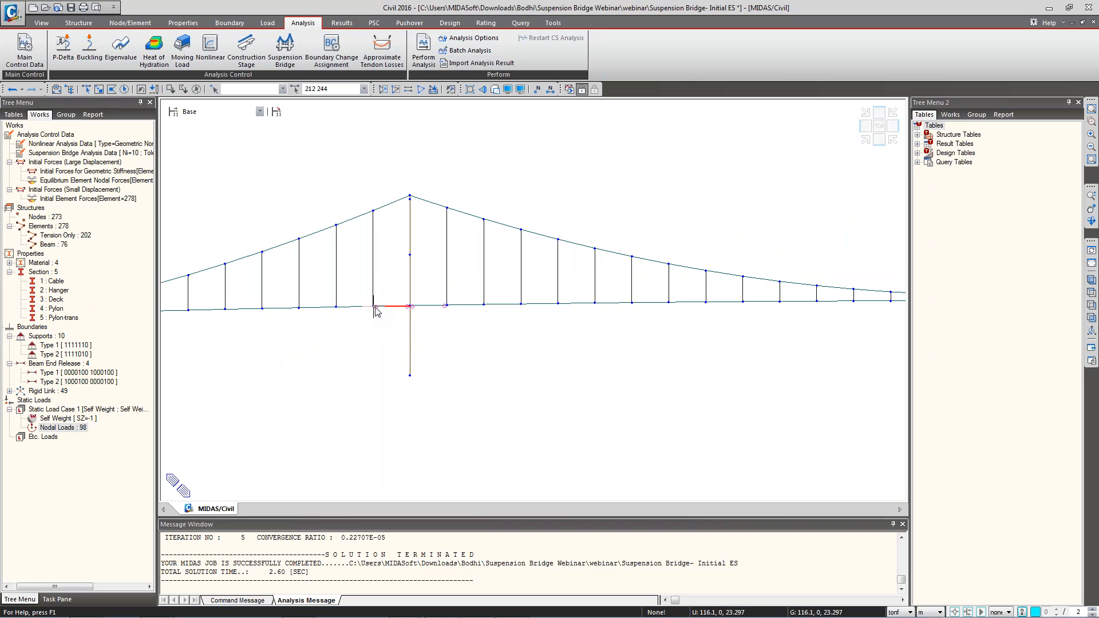
click(394, 308)
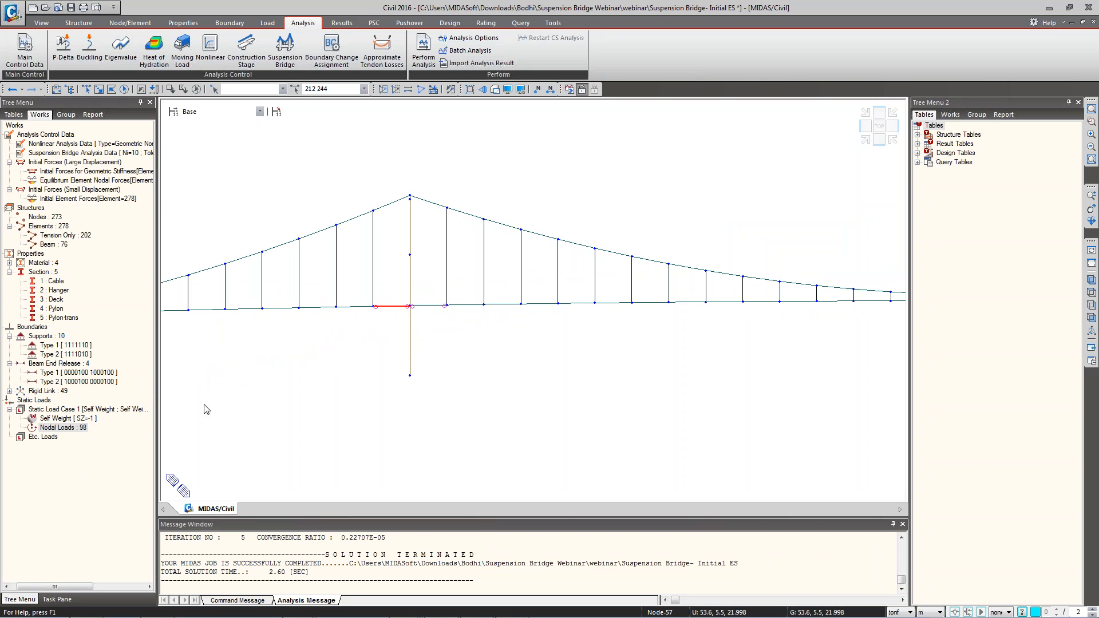
right_click(86, 346)
right_click(52, 373)
click(86, 550)
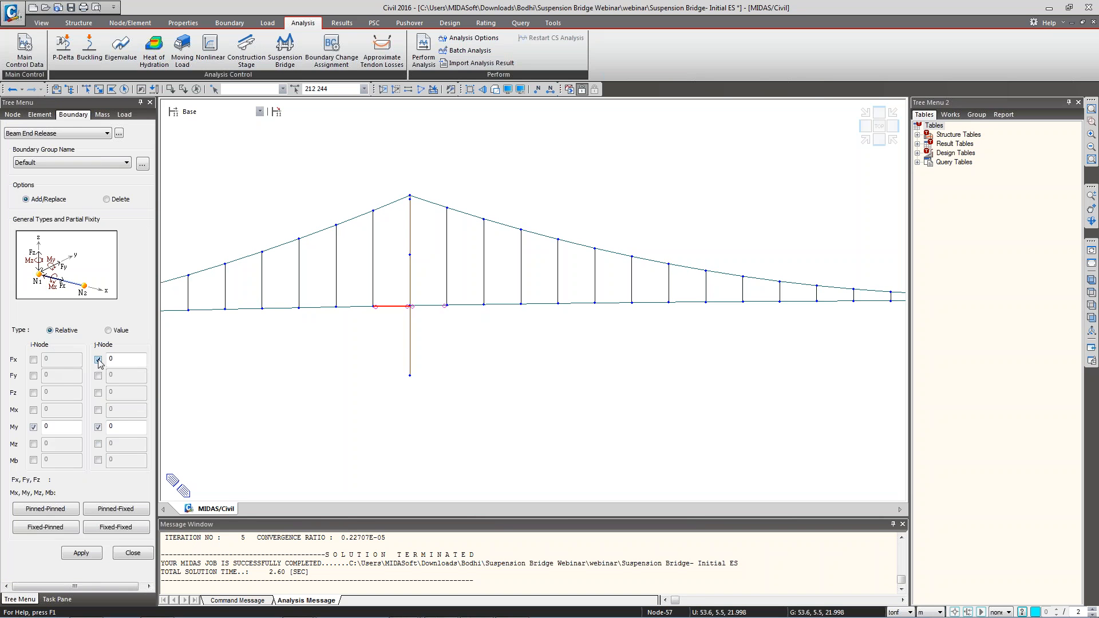
click(34, 429)
click(81, 553)
click(132, 553)
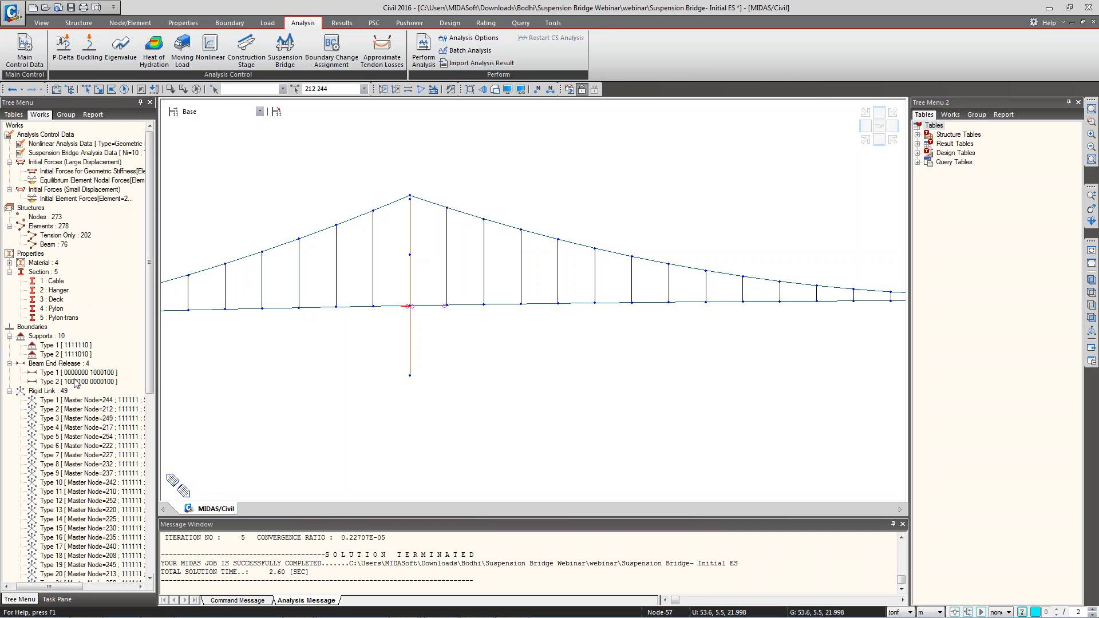
click(76, 382)
right_click(76, 382)
click(109, 557)
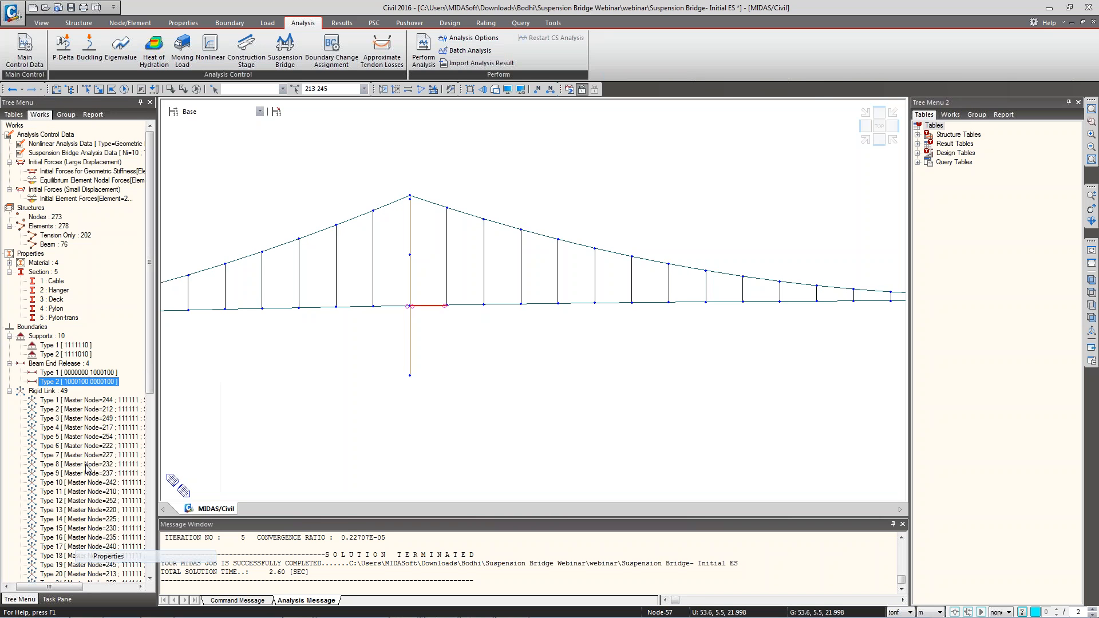
click(98, 427)
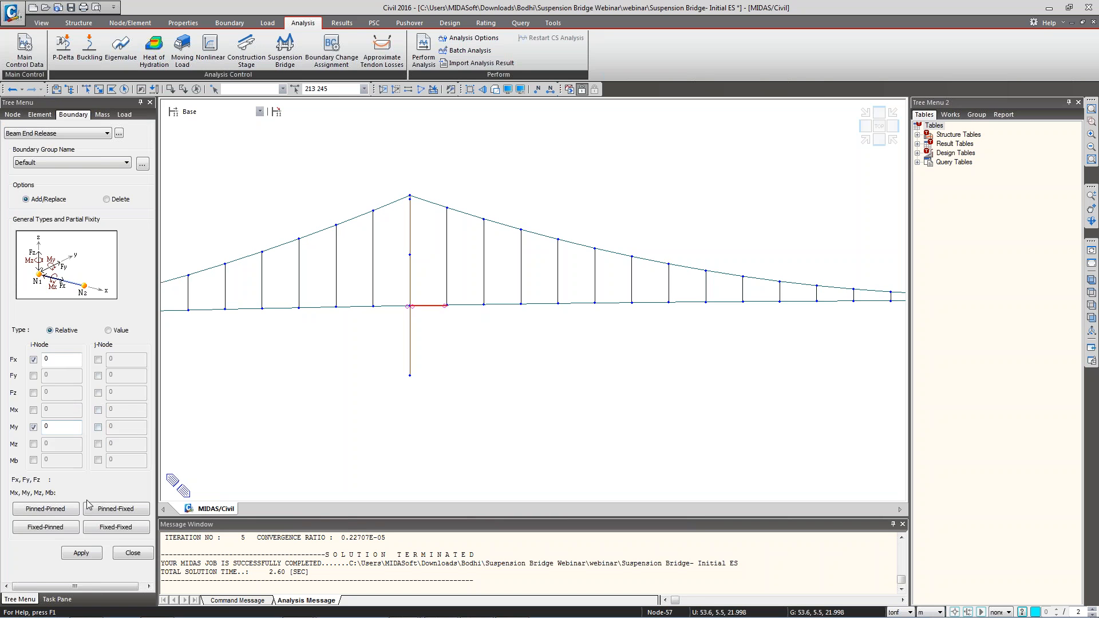
click(83, 554)
click(132, 553)
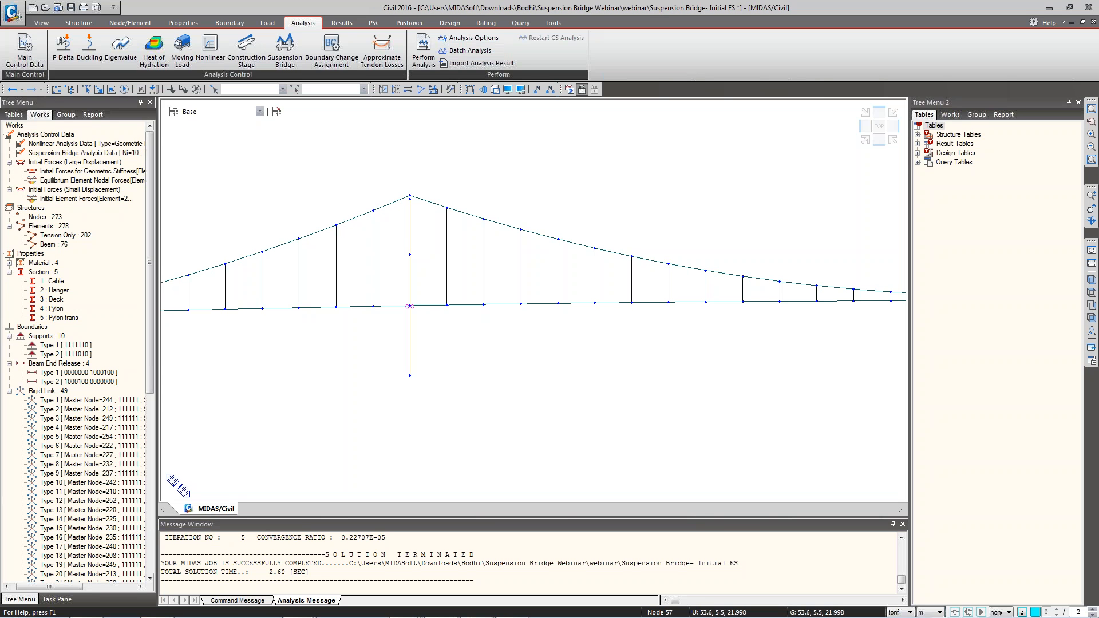
Bring the middle of the main span into view and open the elastic link definition.
middle_drag(684, 336, 523, 335)
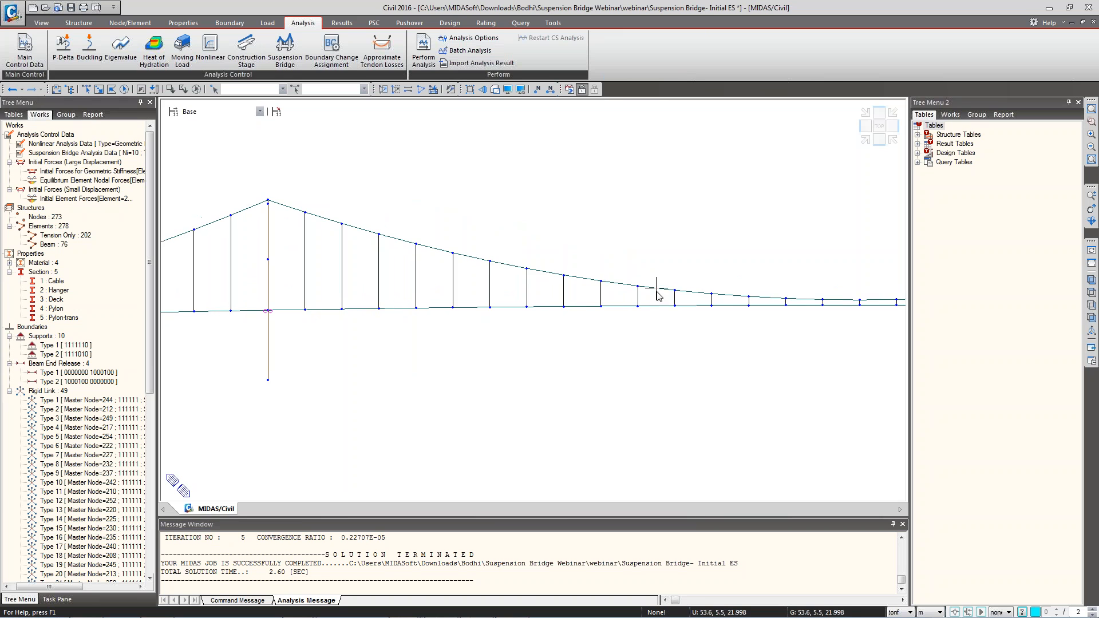
middle_drag(840, 319, 610, 323)
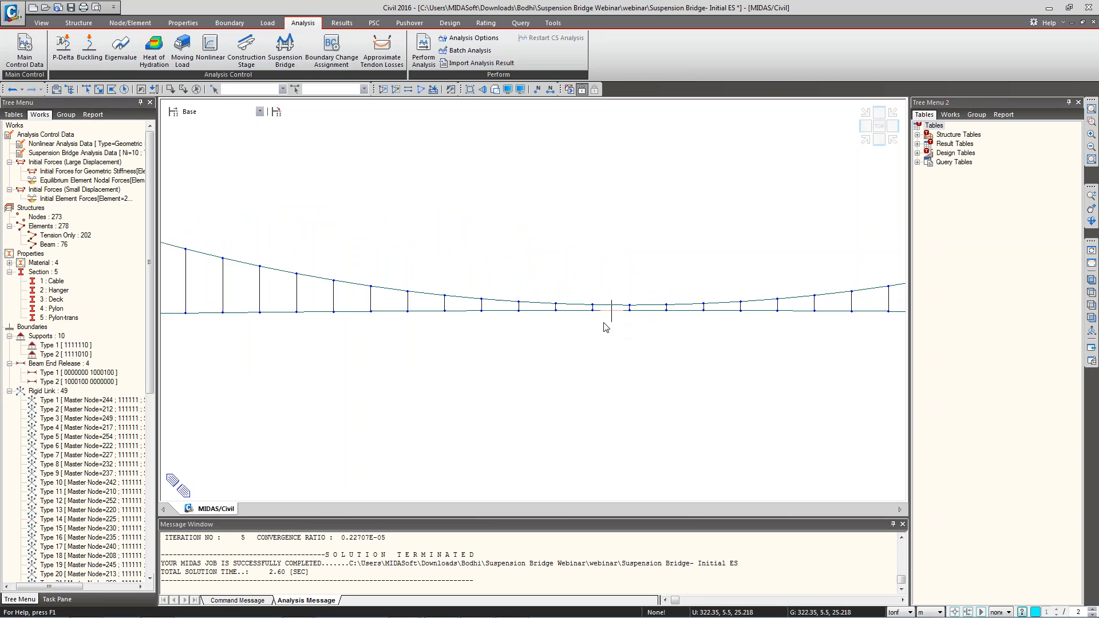
scroll(626, 321, down, 5)
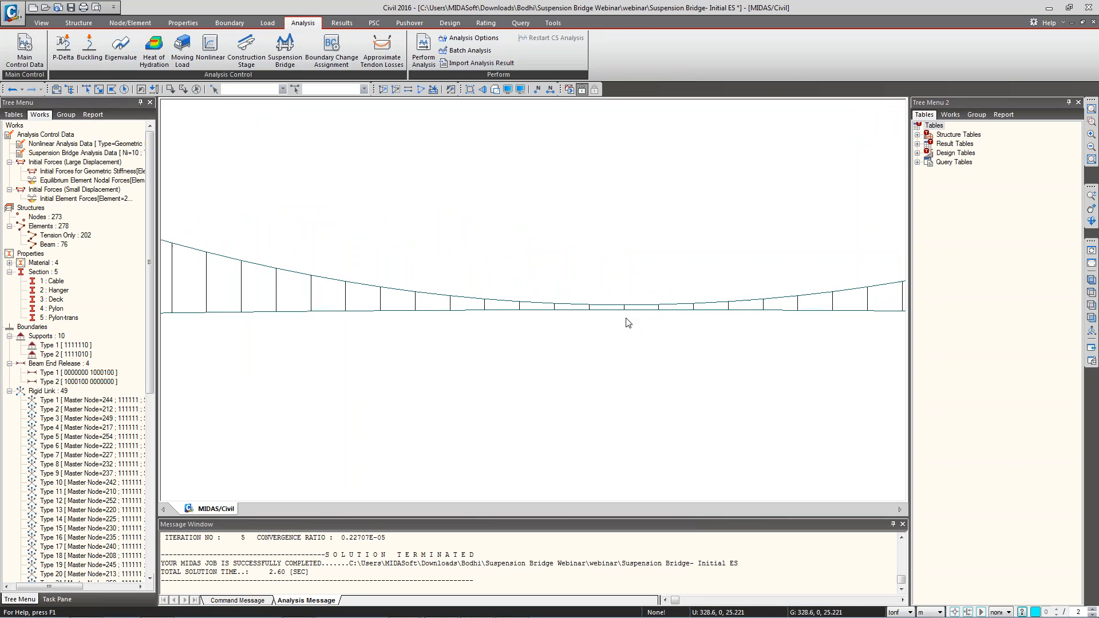
scroll(623, 346, up, 5)
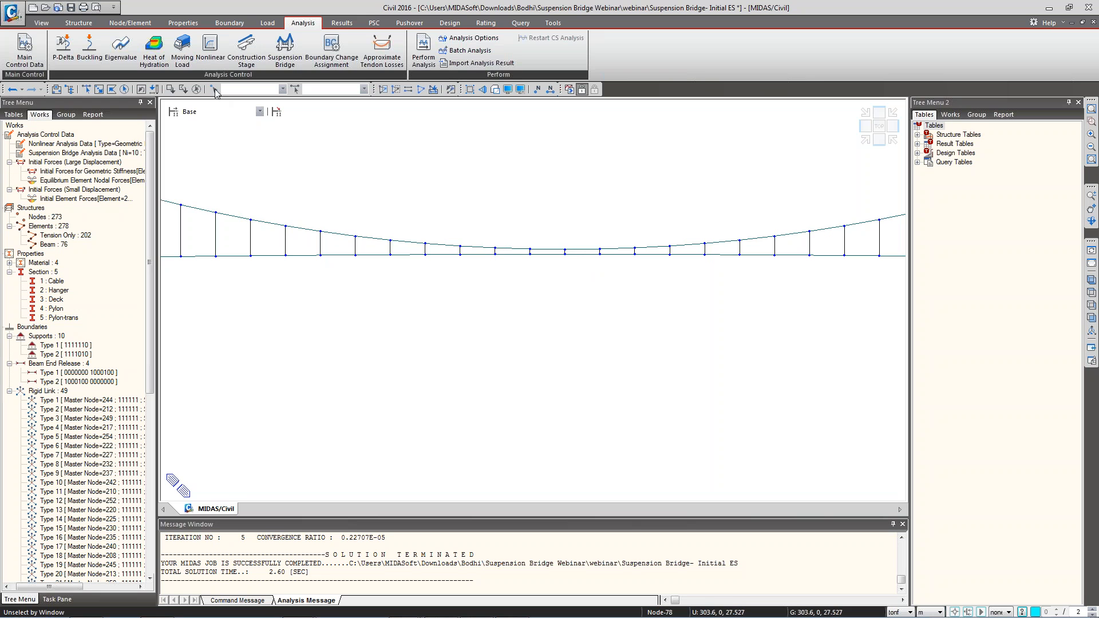
click(246, 24)
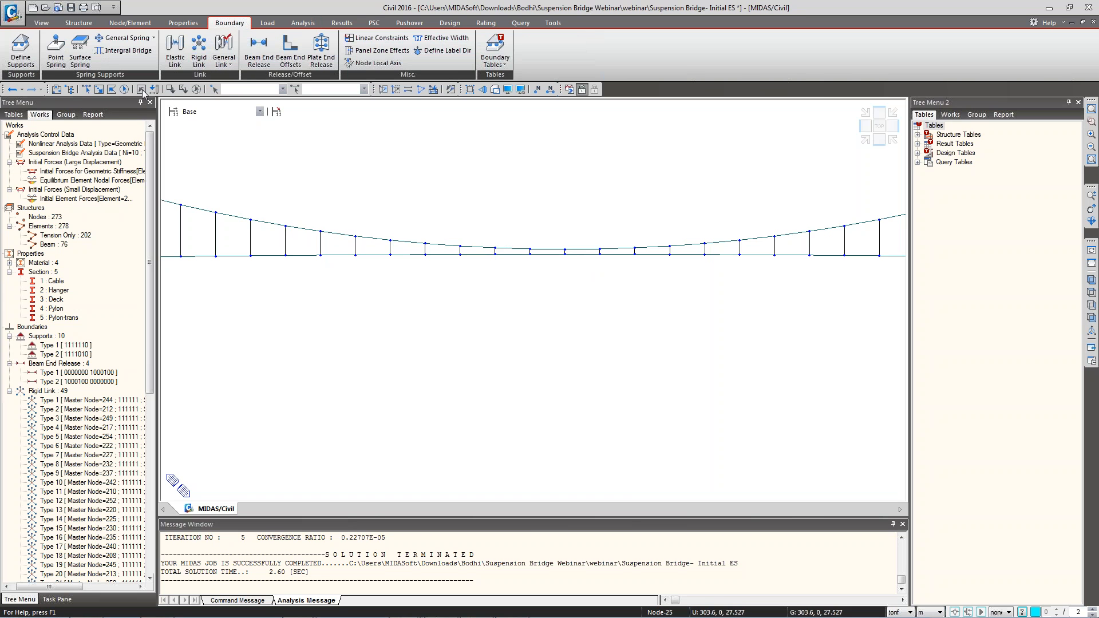
click(173, 59)
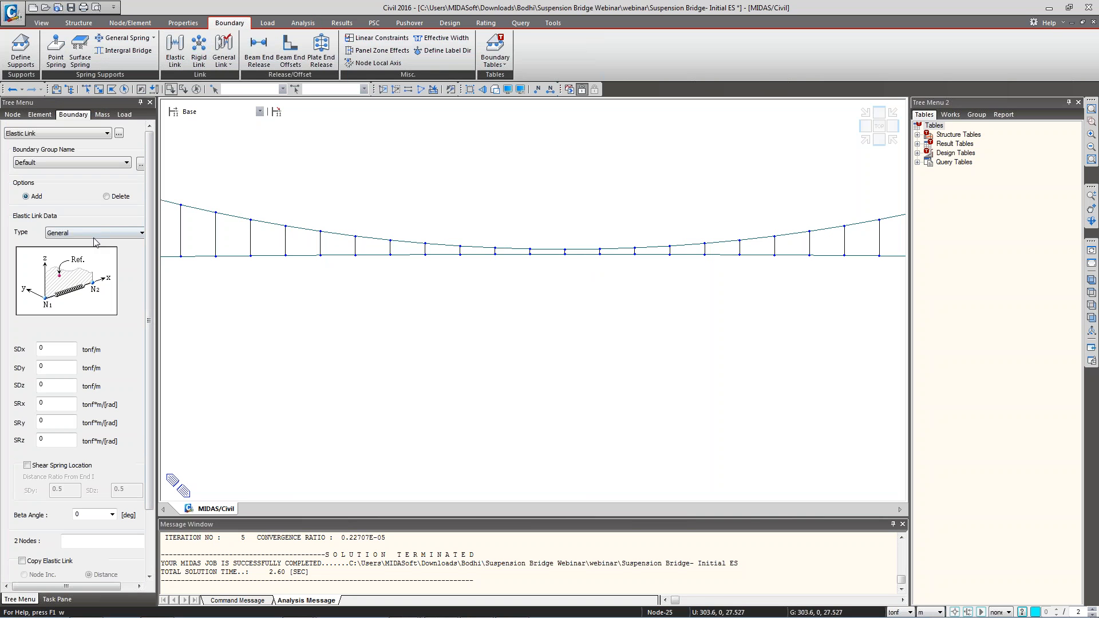
Review the available elastic link types, keeping General, and examine the SDz stiffness against the cable-to-deck connection at midspan.
click(94, 235)
click(70, 234)
click(68, 234)
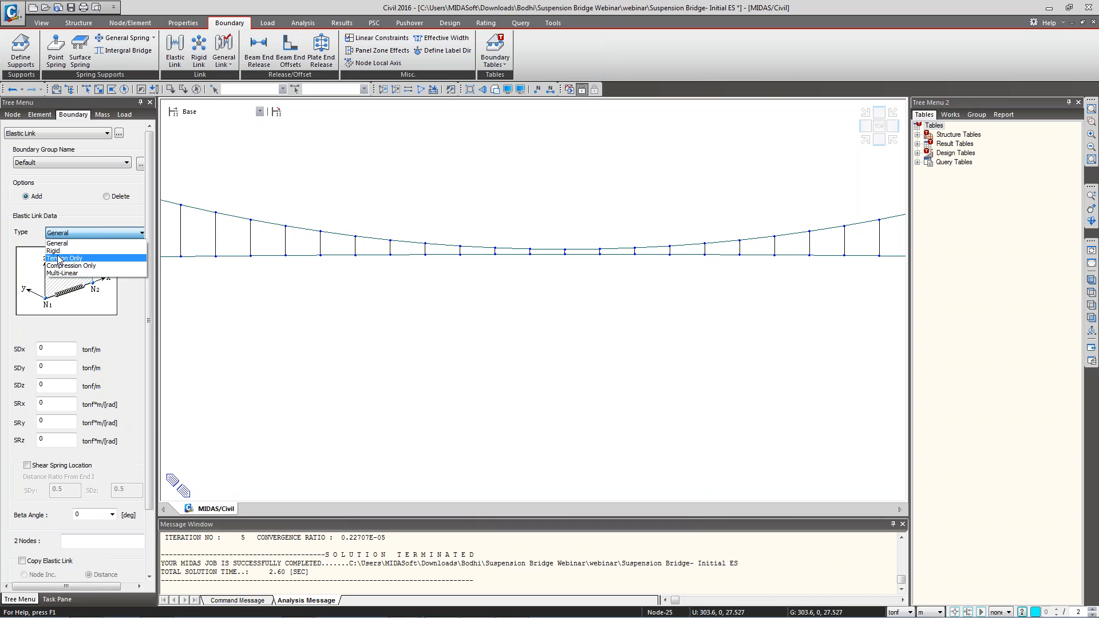
click(51, 229)
click(57, 231)
click(64, 232)
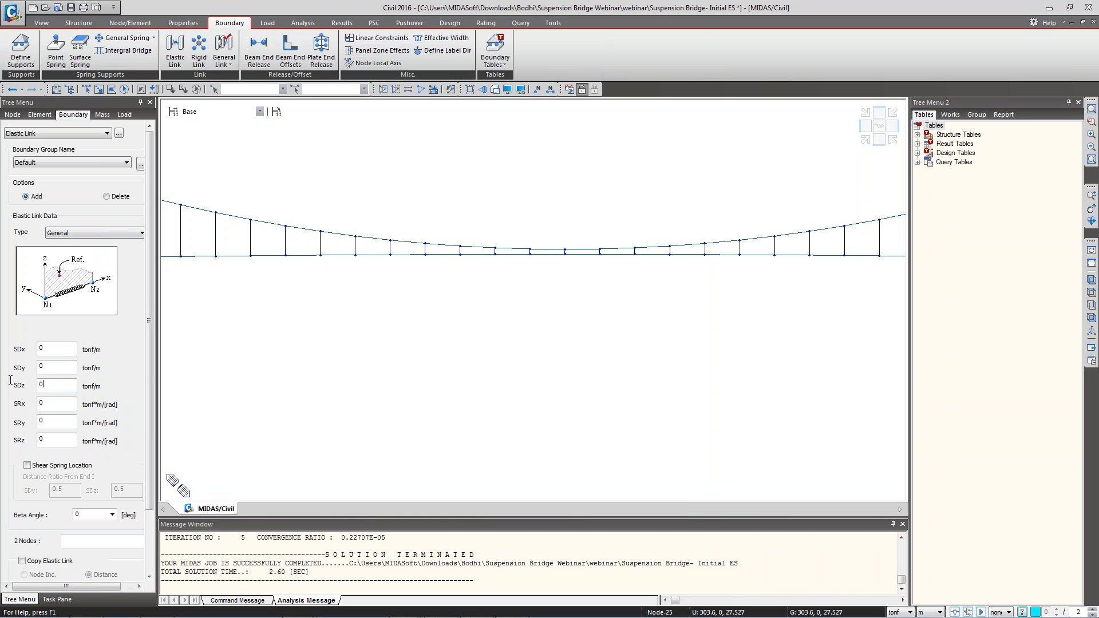
drag(44, 384, 11, 380)
drag(542, 227, 612, 227)
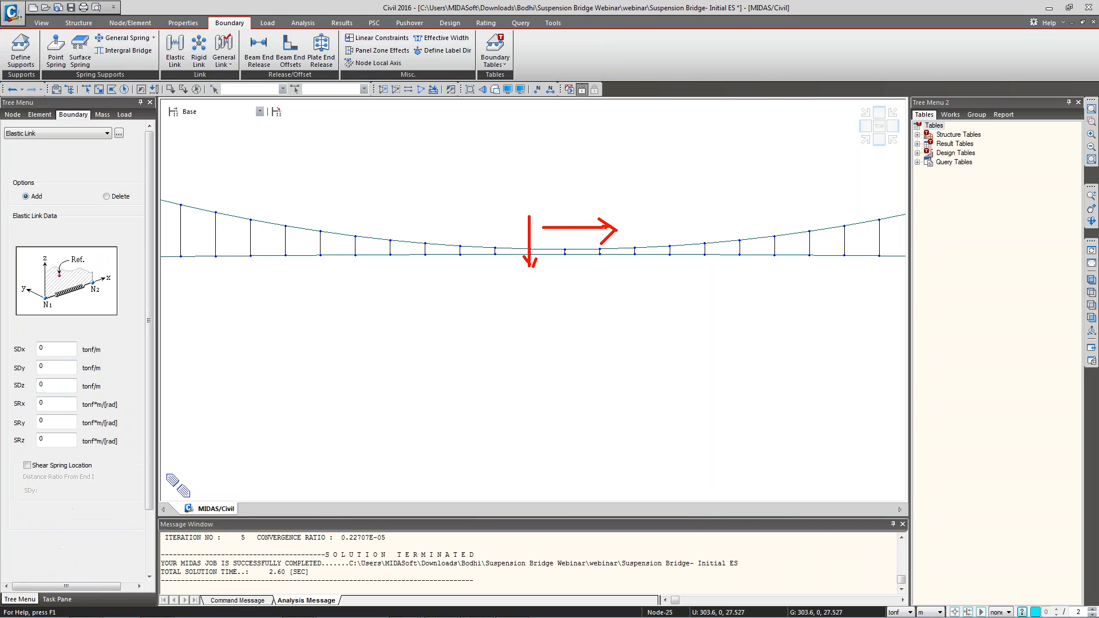
Define a General elastic link with SDz 1e11 tonf/m and enable copying it at a distance of 11 m.
key(Escape)
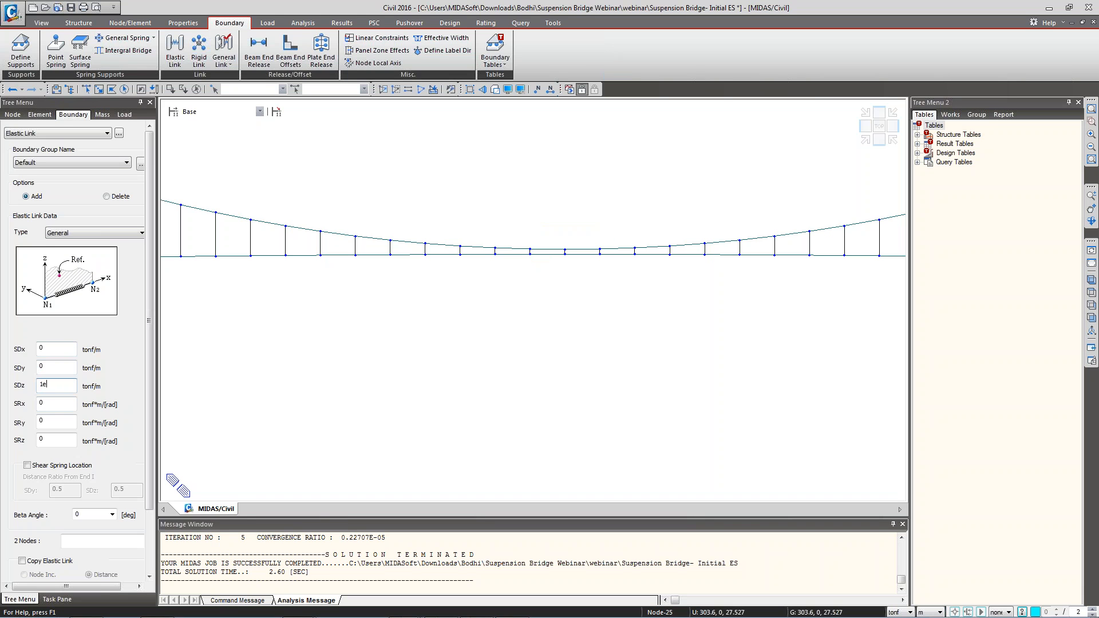
scroll(77, 349, down, 1)
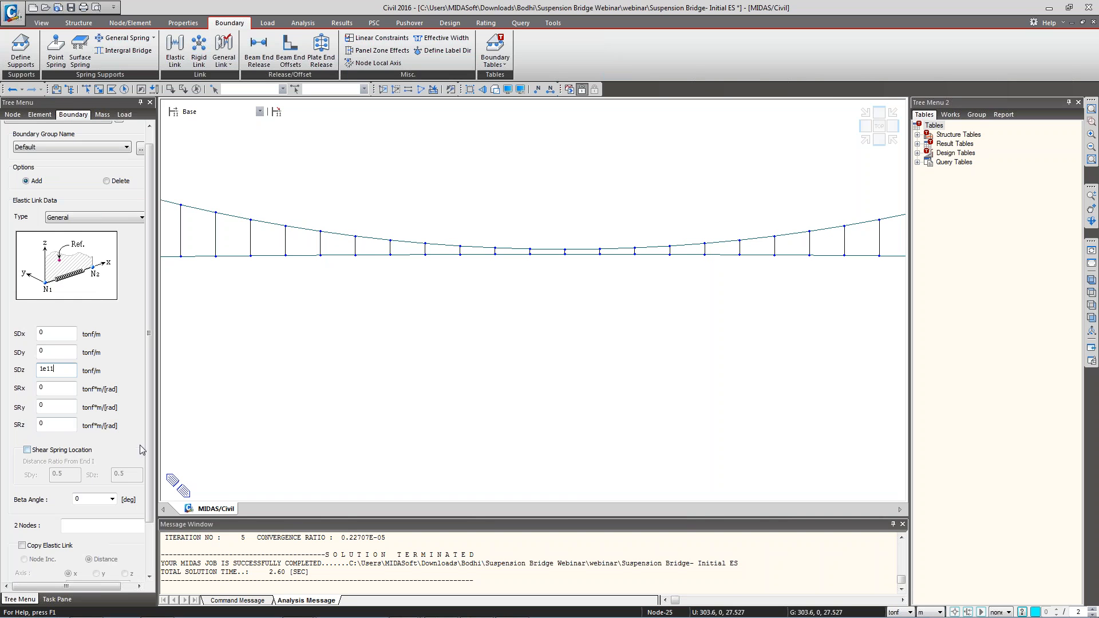
scroll(143, 451, down, 3)
click(68, 502)
scroll(96, 527, down, 1)
click(96, 529)
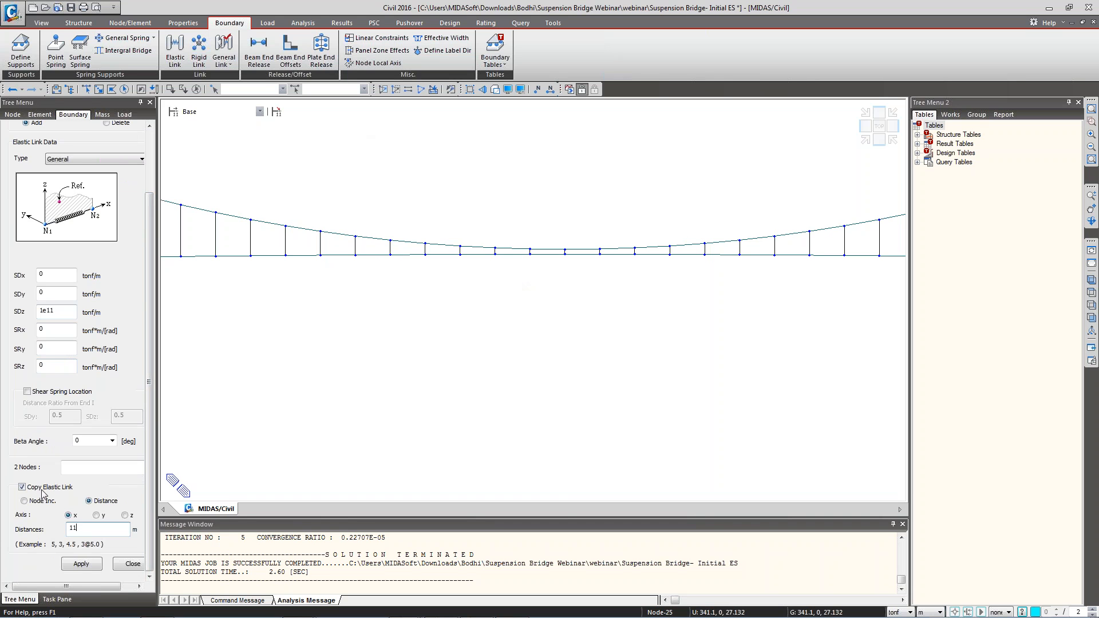
click(90, 468)
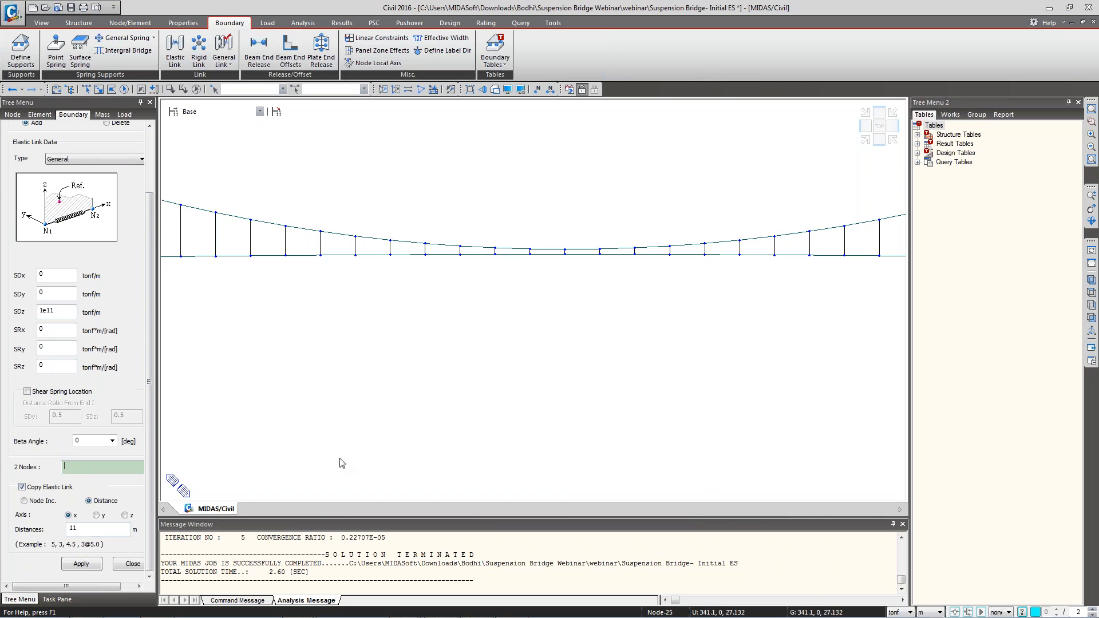
ctrl+middle_drag(361, 454, 413, 475)
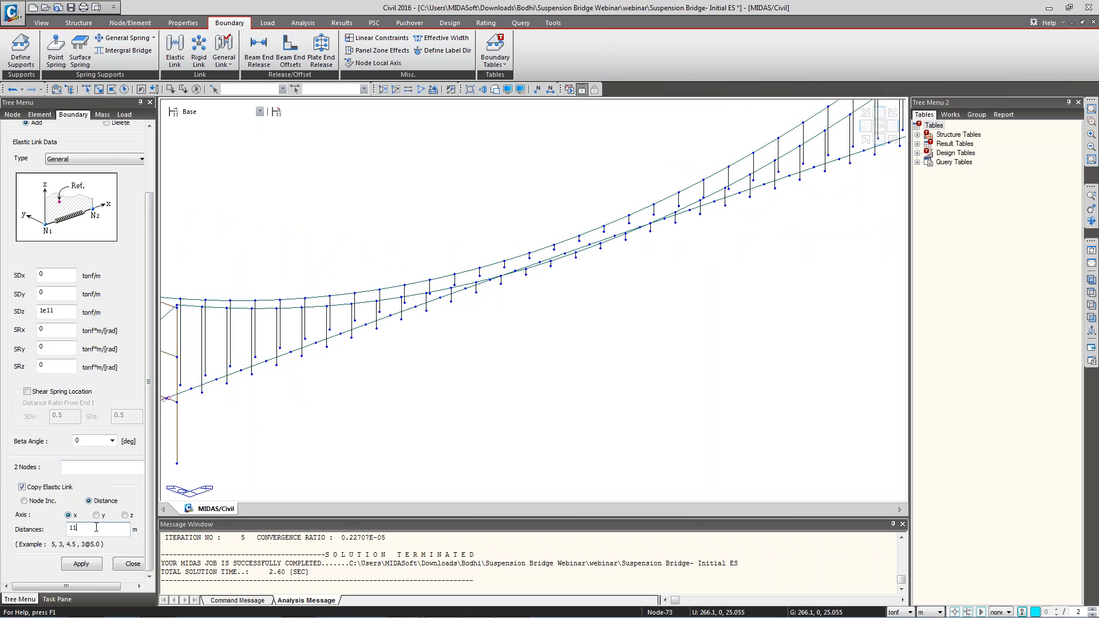
click(90, 469)
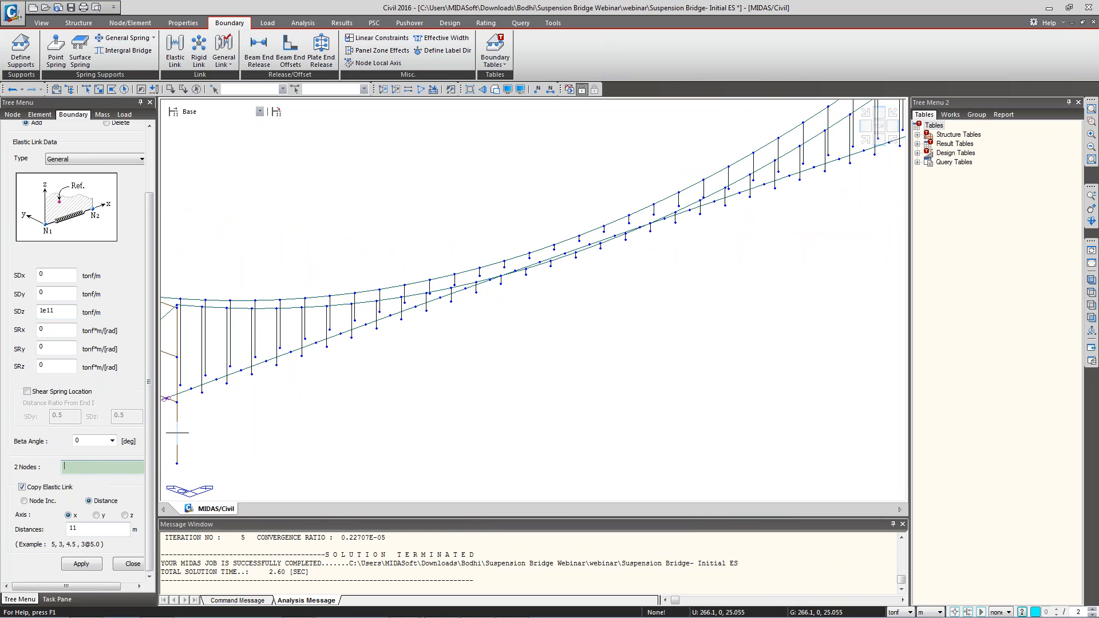
click(602, 244)
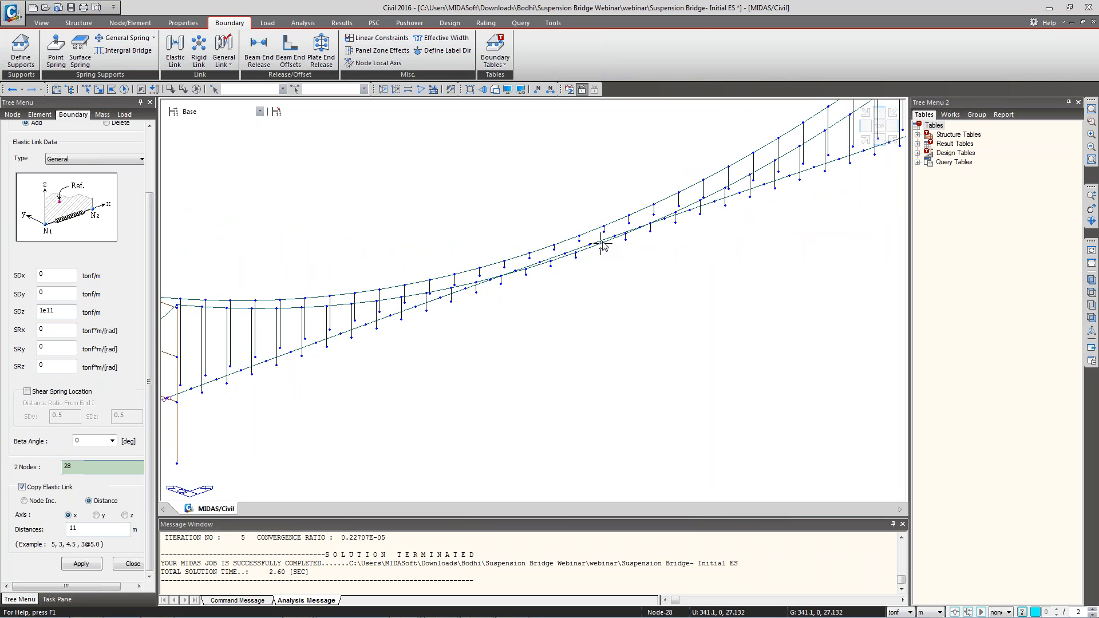
double_click(89, 468)
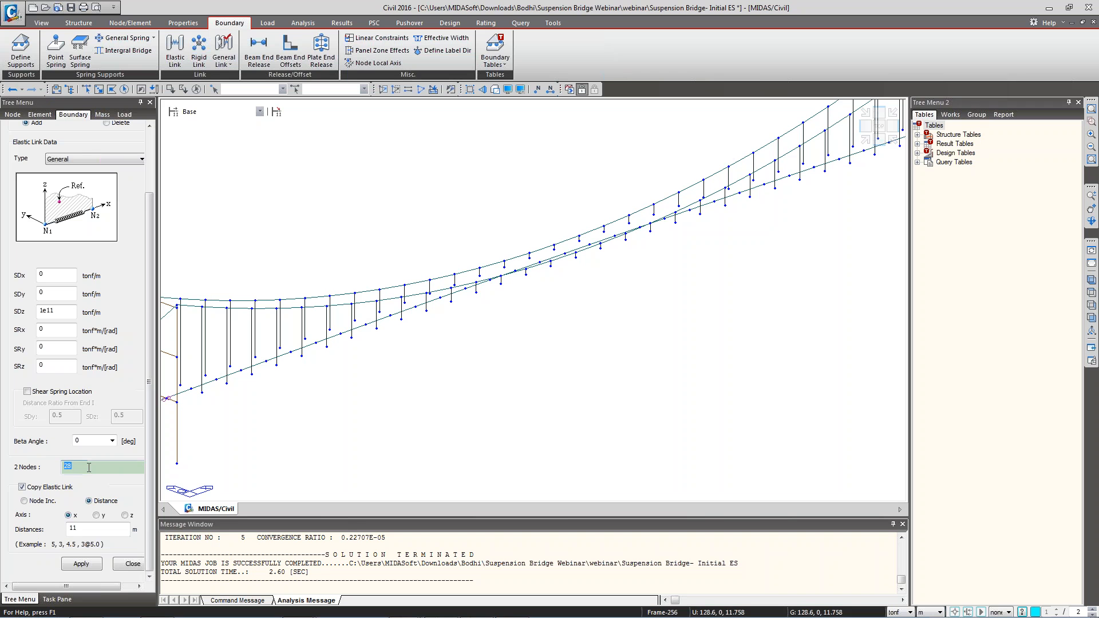
key(Delete)
double_click(600, 245)
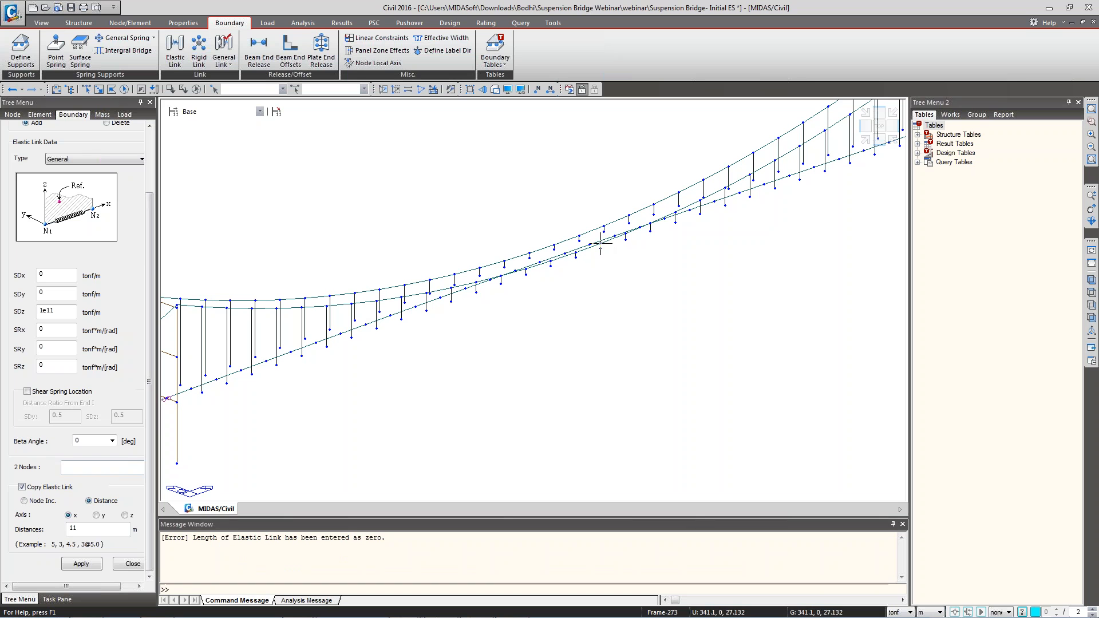
click(126, 465)
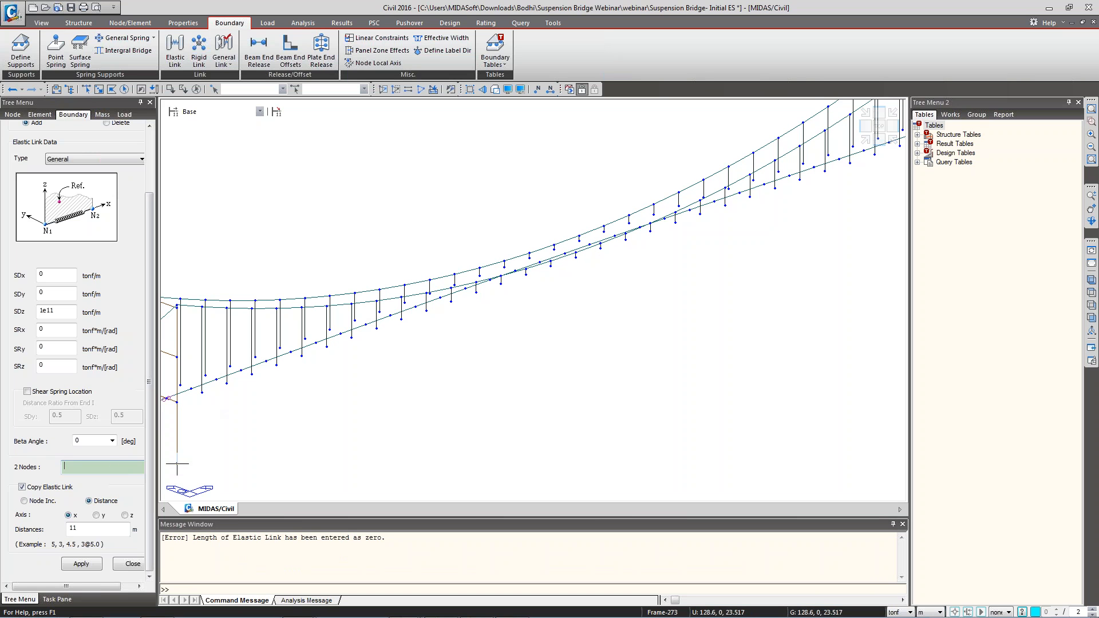
click(625, 235)
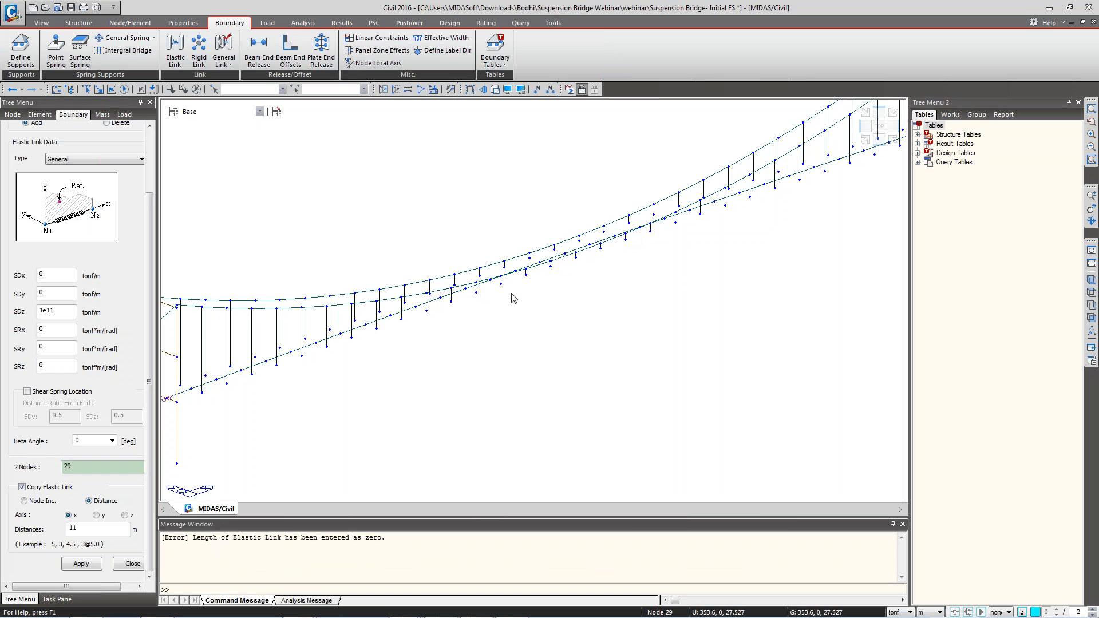
Create the elastic link between nodes 27 and 78 and copy it 11 m along the y axis.
drag(84, 467, 50, 469)
key(BackSpace)
text(2)
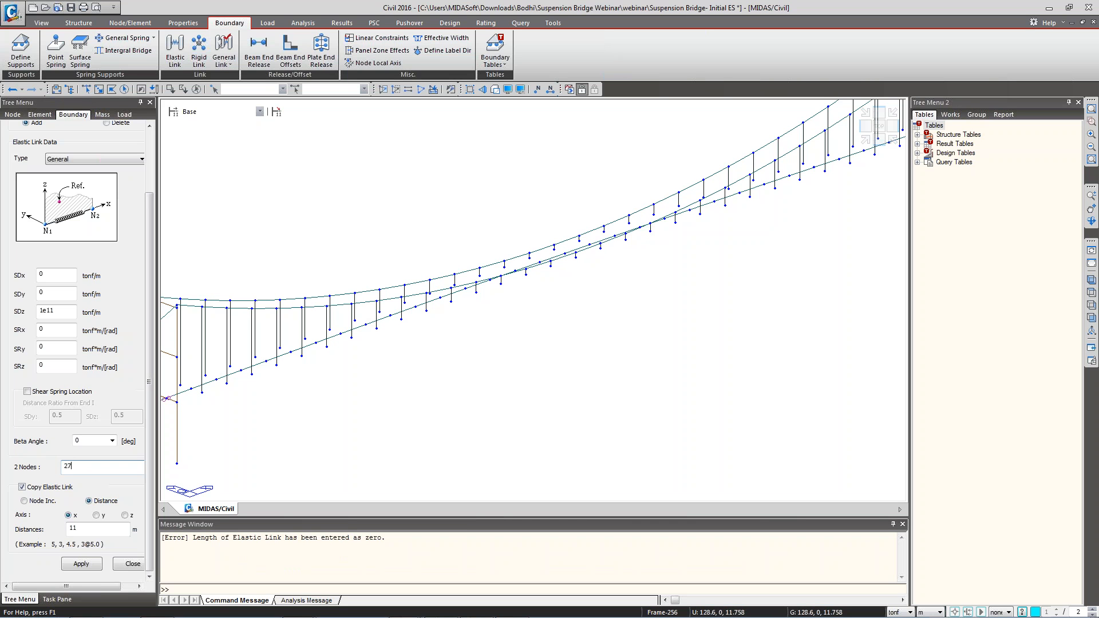
text(78)
click(85, 564)
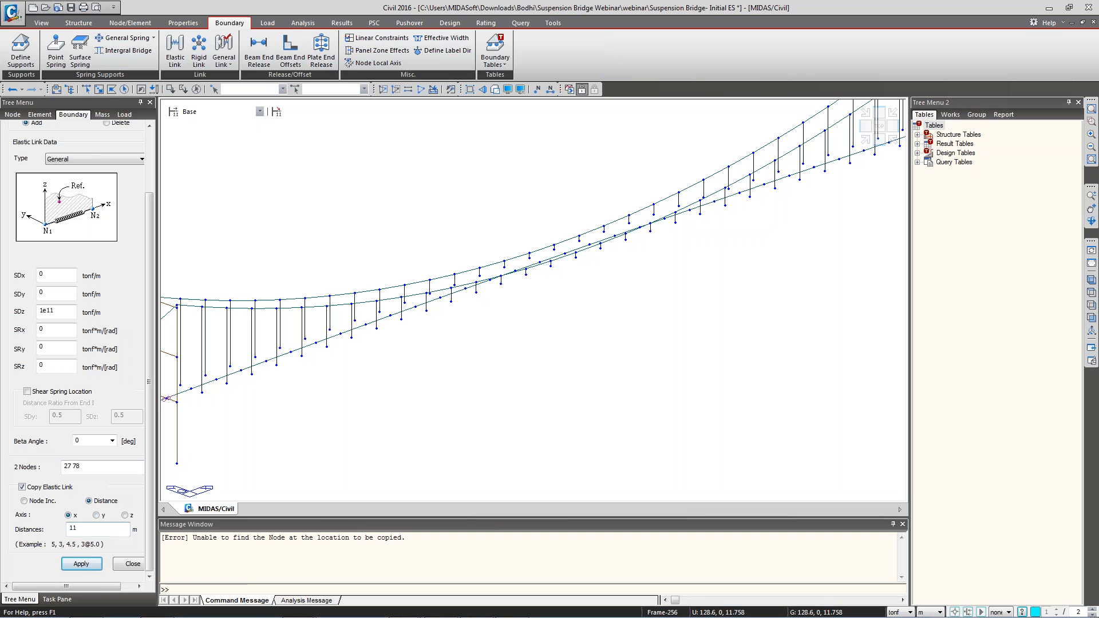
click(96, 515)
click(86, 566)
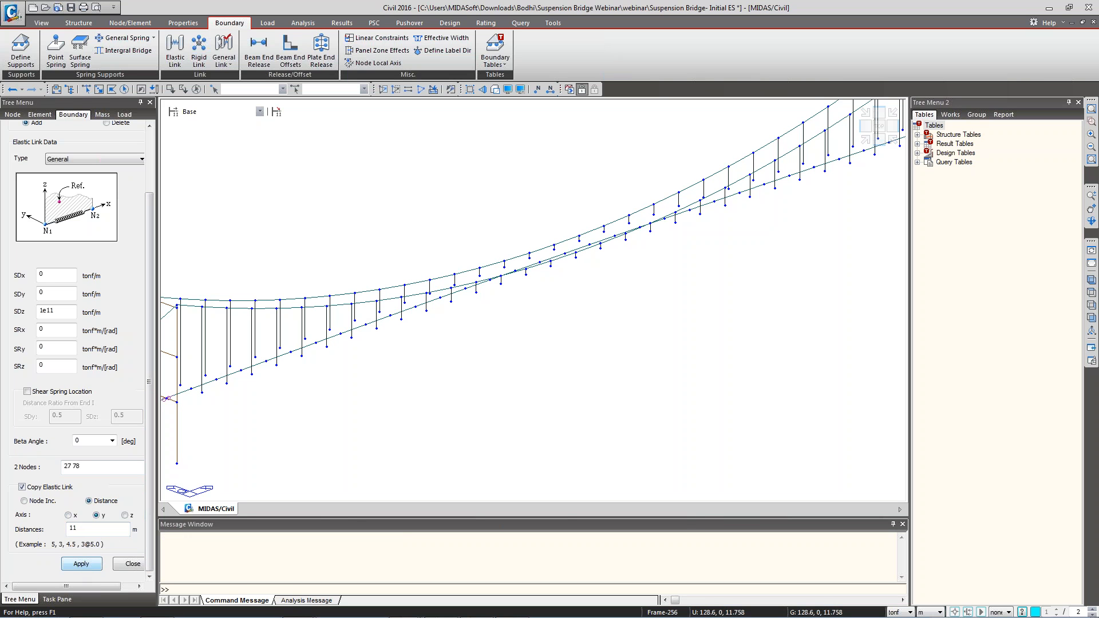
click(133, 565)
Display the elastic links on the model and show the whole bridge in isometric view.
right_click(53, 365)
click(83, 385)
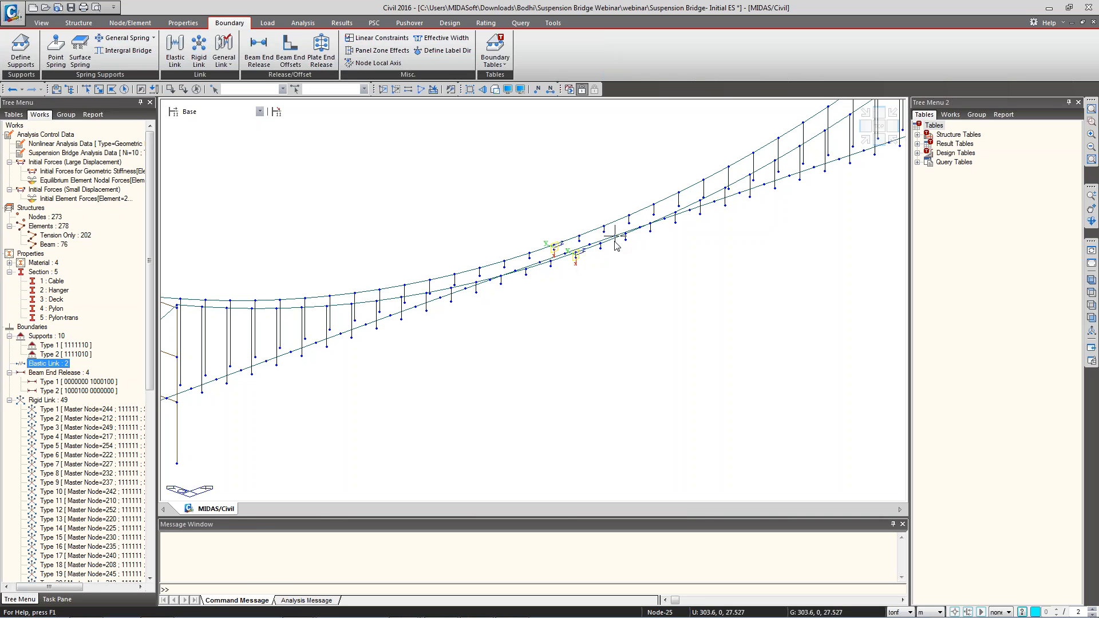
click(1092, 318)
click(1092, 280)
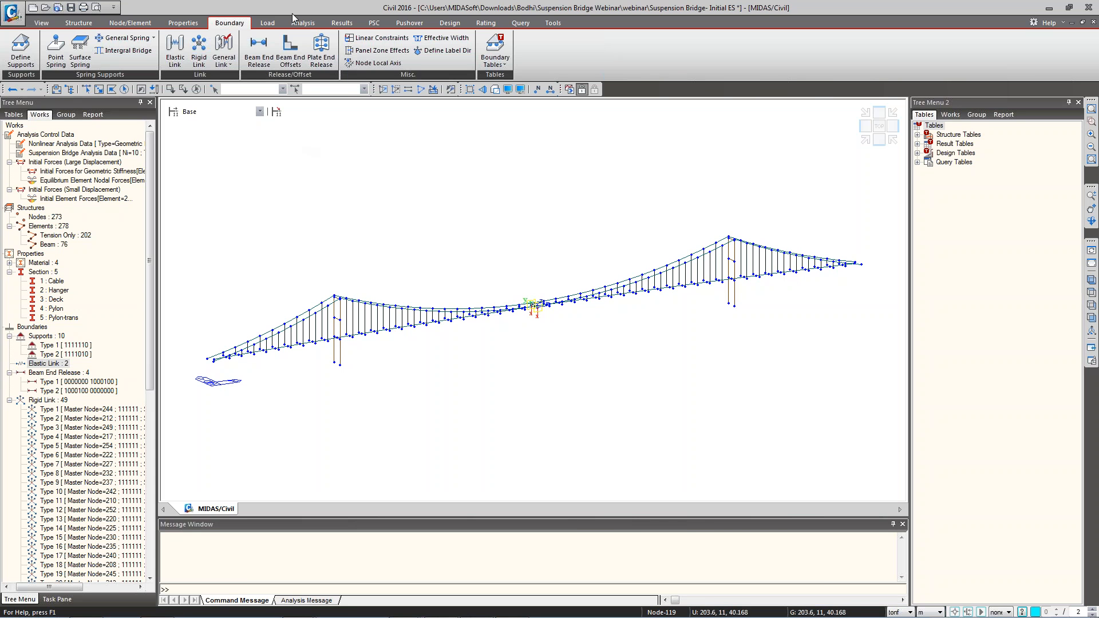
Add static load cases LC1, LC2 and LC3 with type User Defined Load (USER).
click(267, 23)
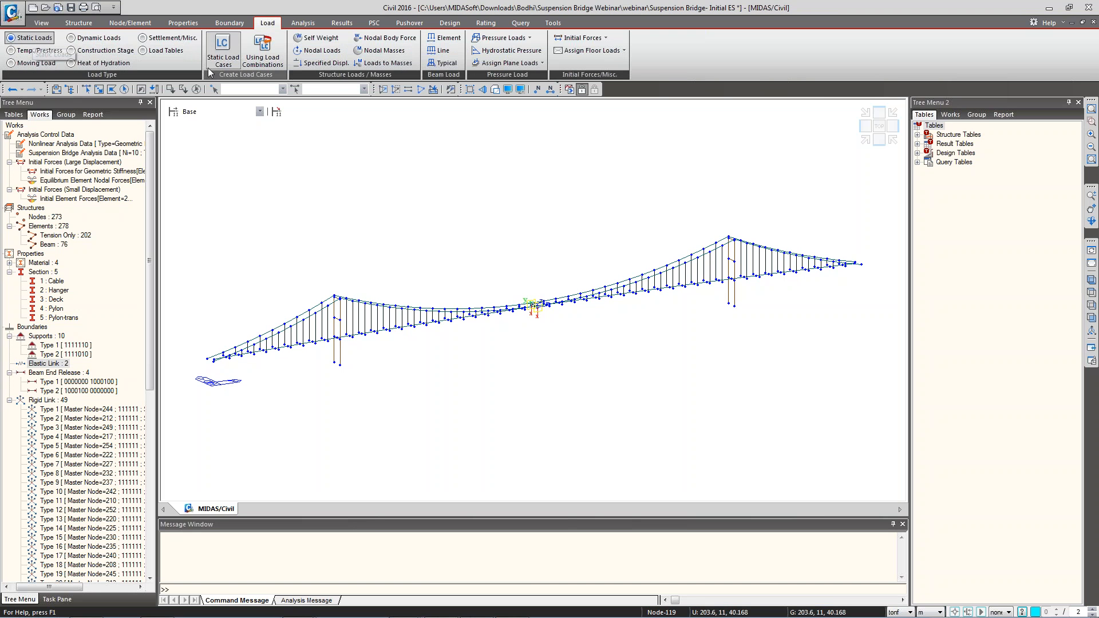
click(238, 59)
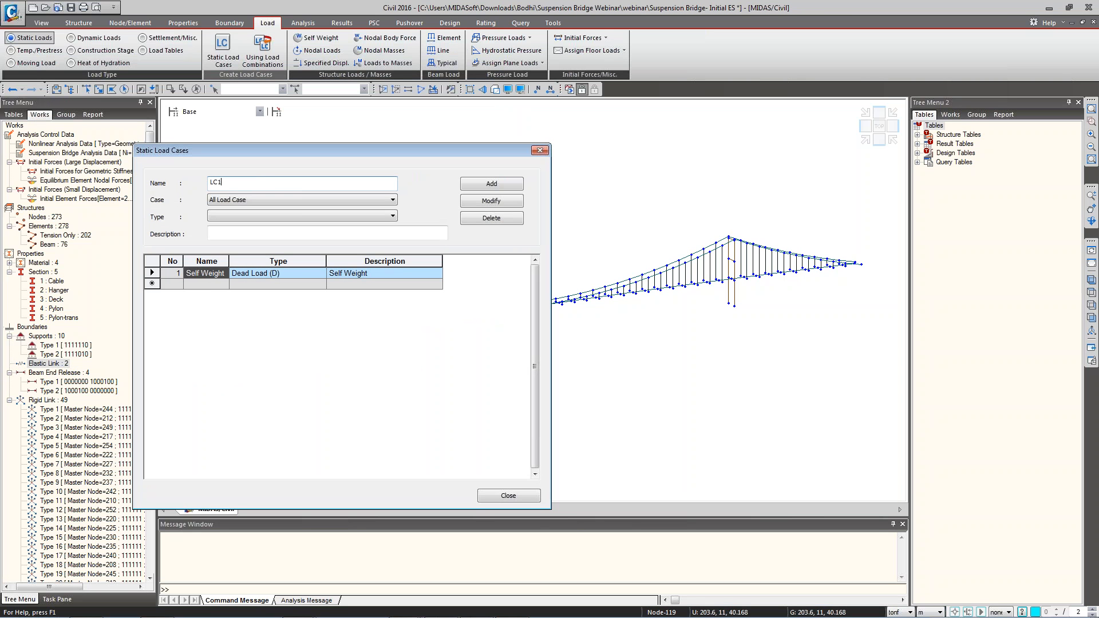
click(246, 216)
click(235, 224)
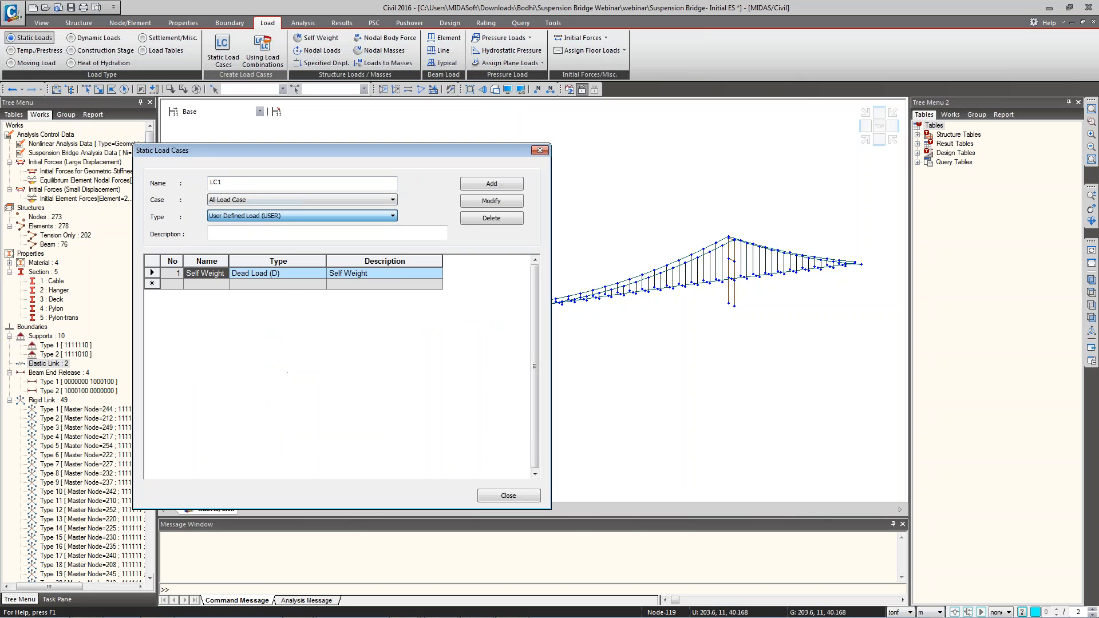
click(491, 183)
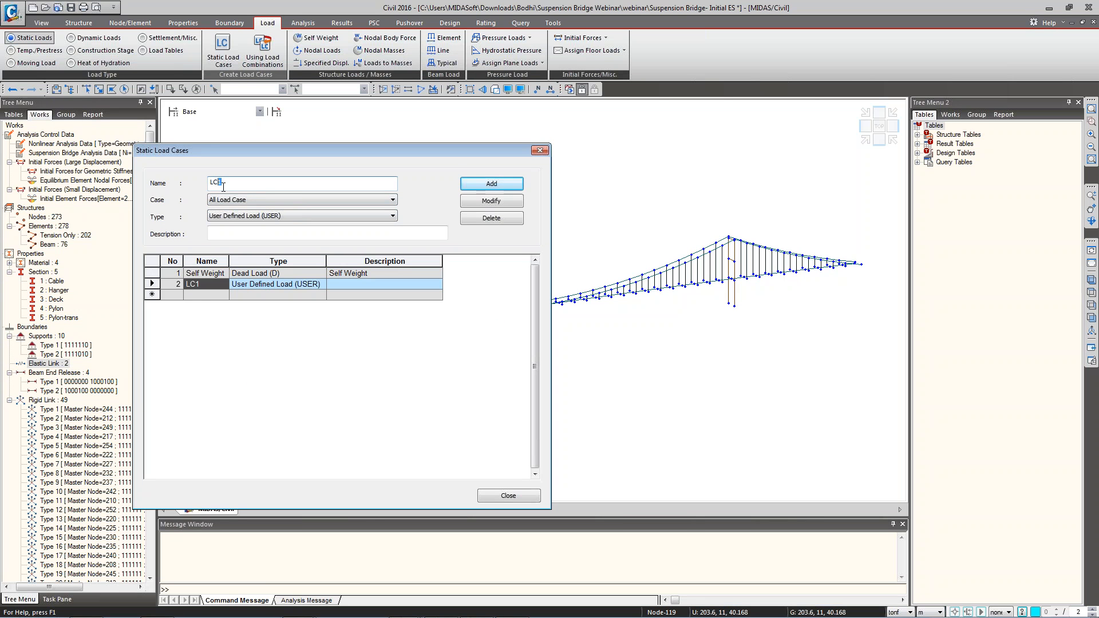
click(480, 183)
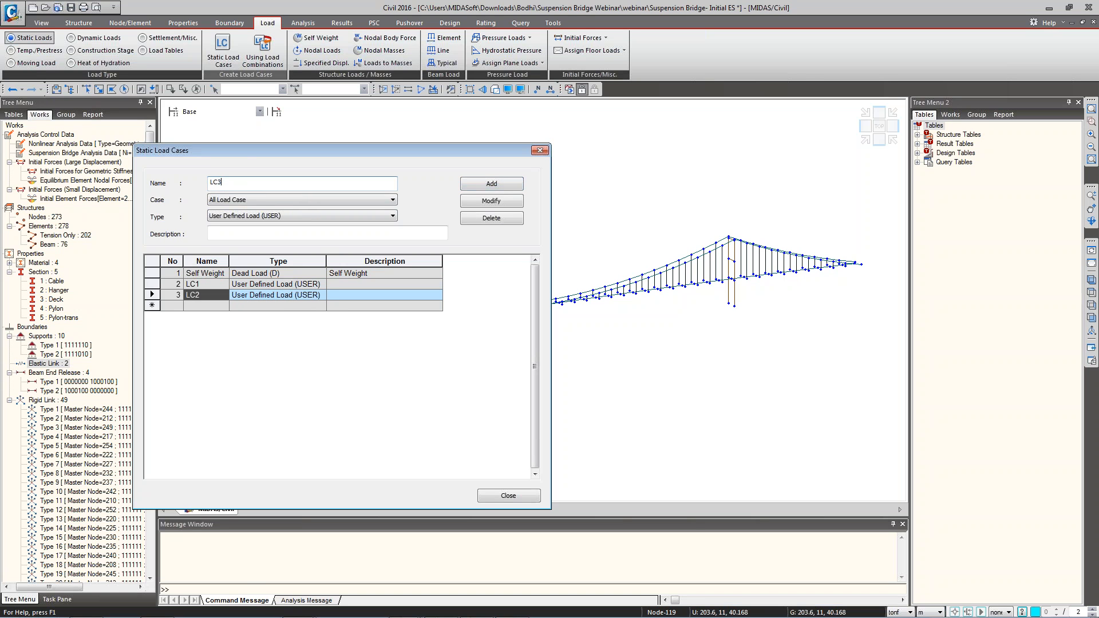
click(505, 496)
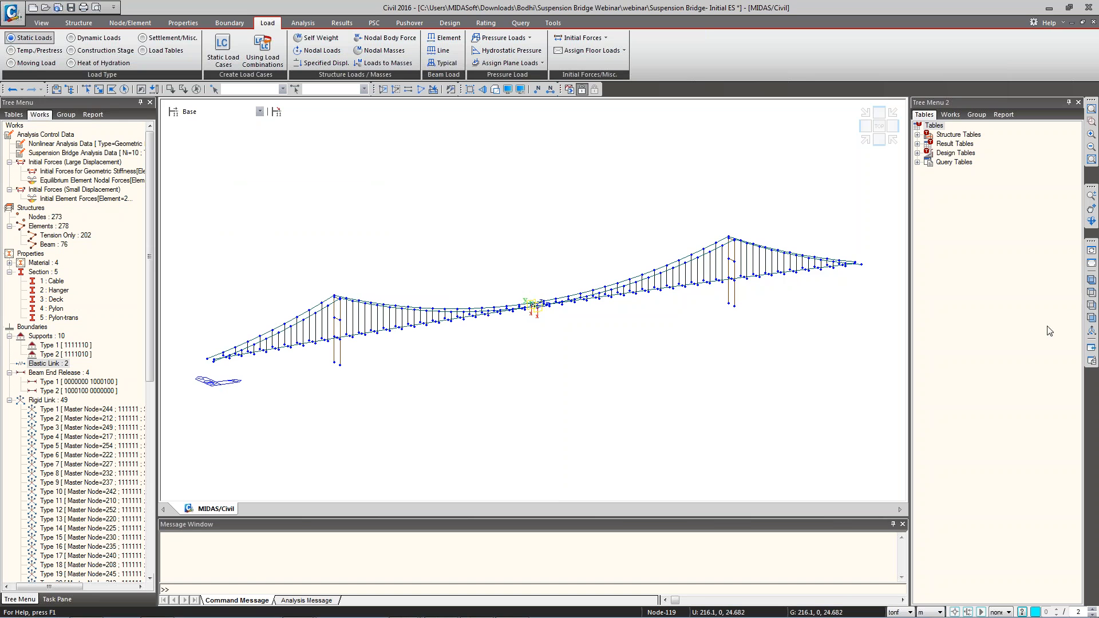
Apply a nodal load of FZ -46 tonf at node 231 under load case LC1.
click(1092, 318)
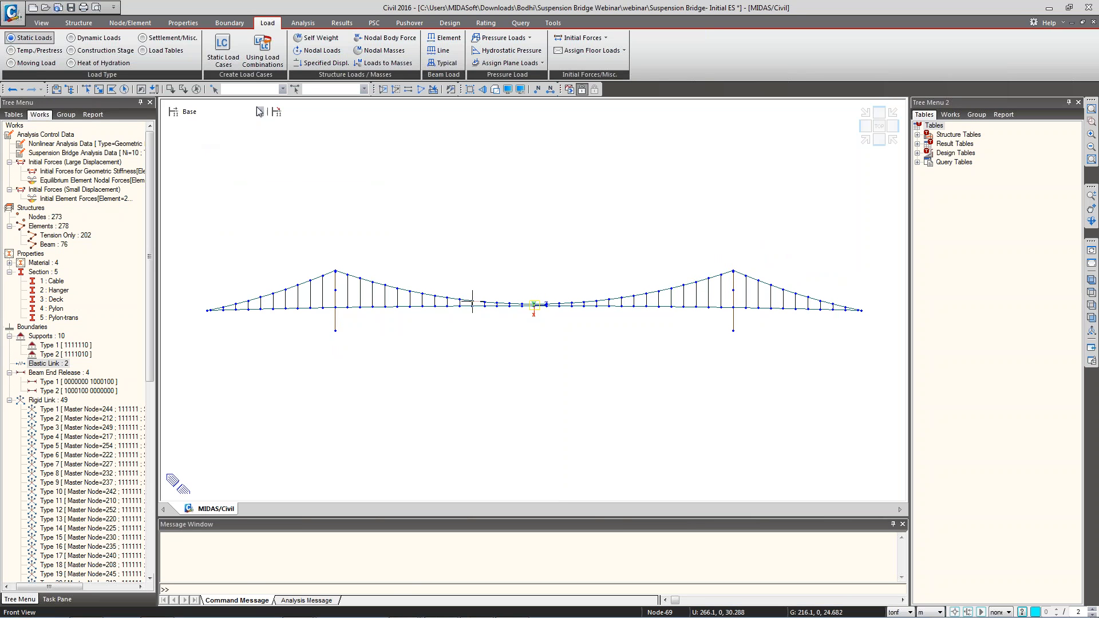
click(316, 50)
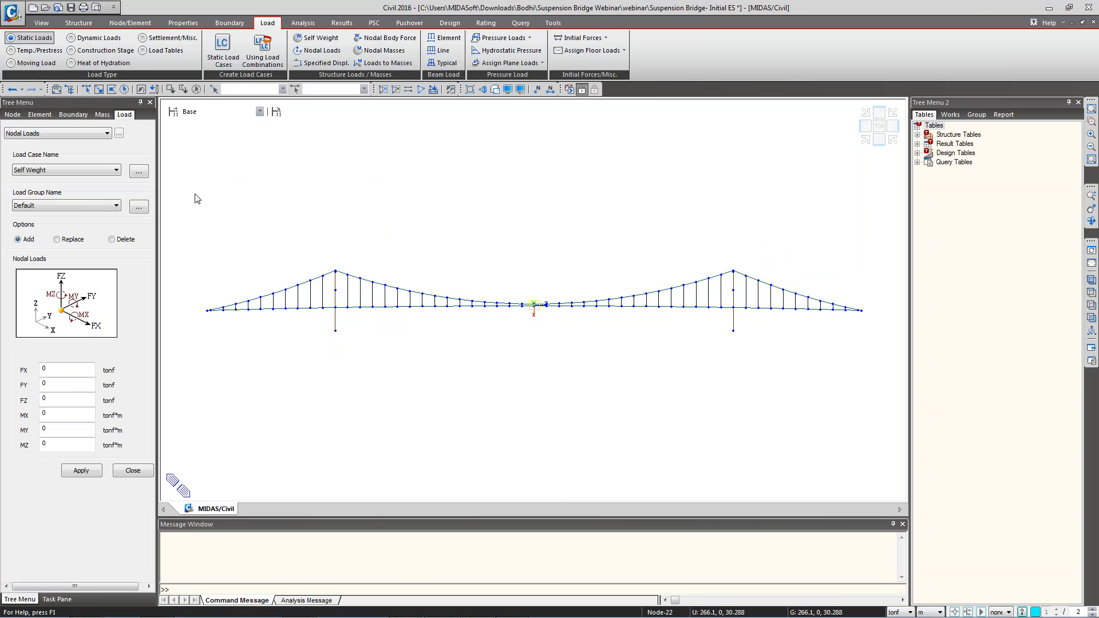
double_click(43, 398)
click(86, 172)
click(57, 185)
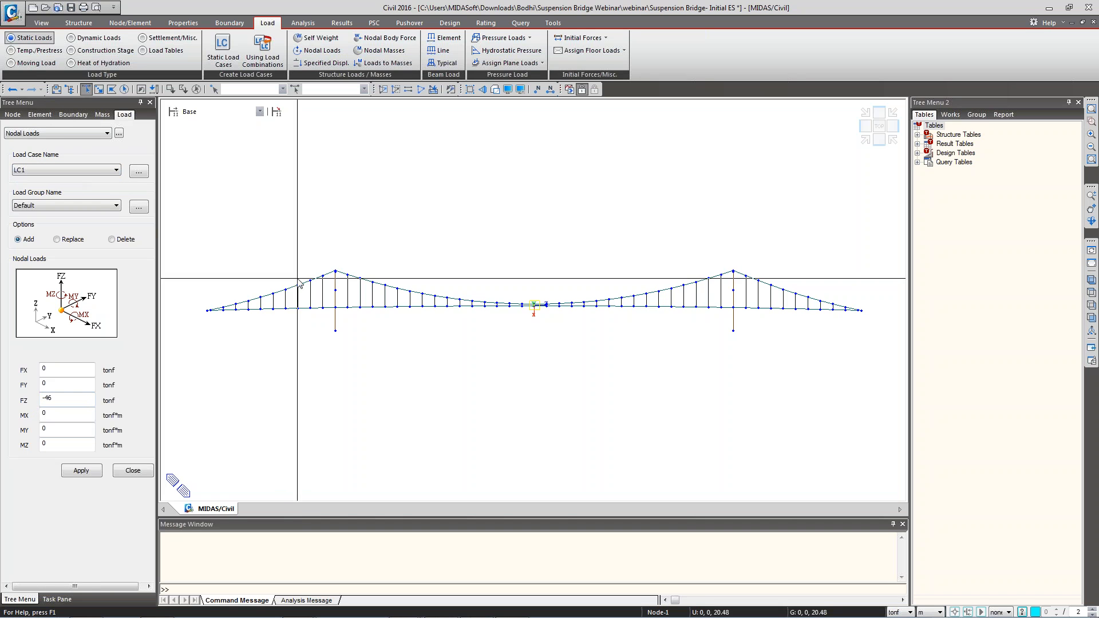
click(317, 89)
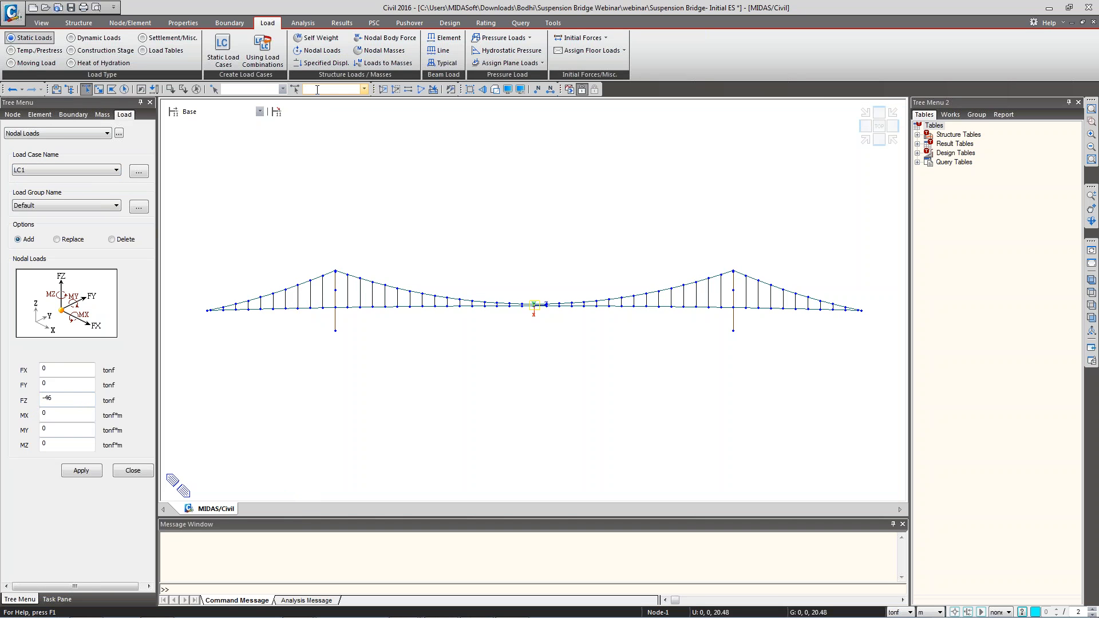
click(235, 89)
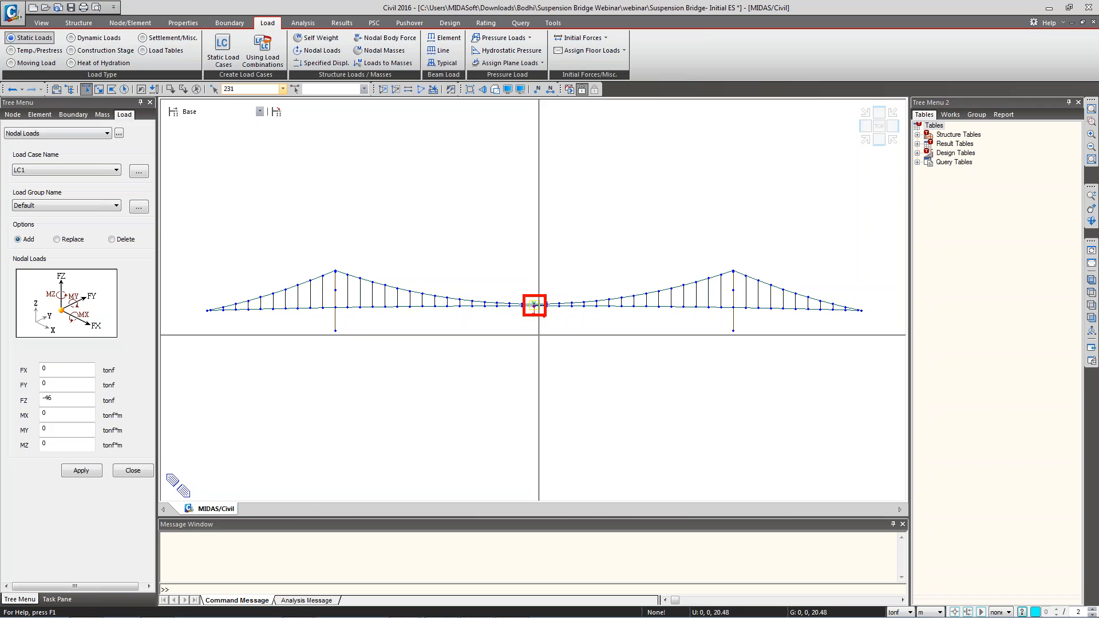
click(84, 473)
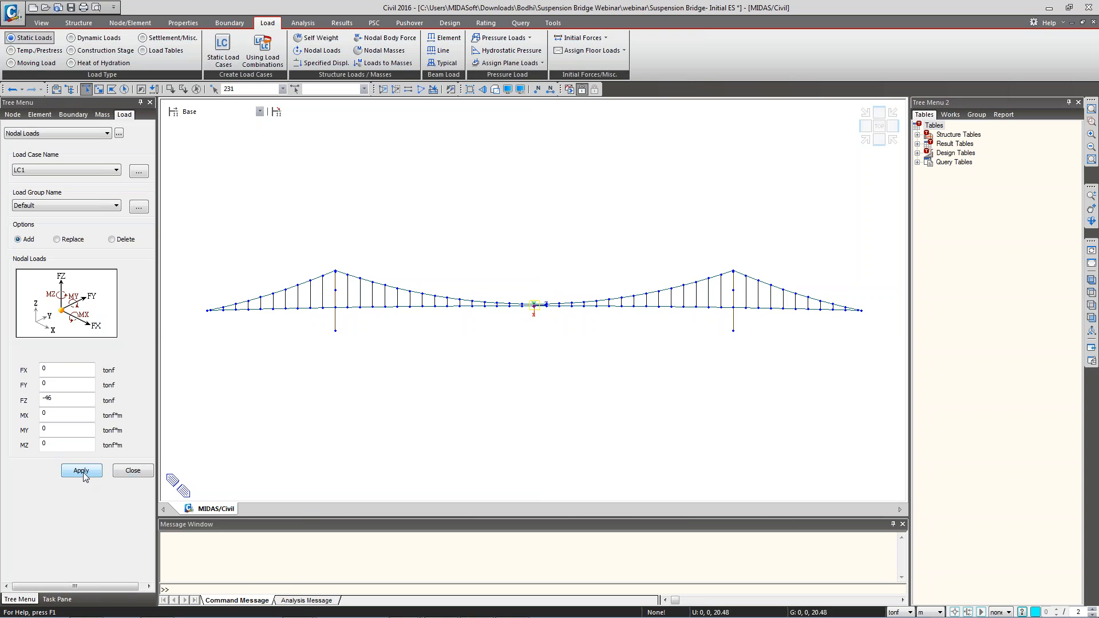
Apply the same -46 tonf vertical nodal load at node 223 under load case LC2.
click(38, 173)
click(26, 191)
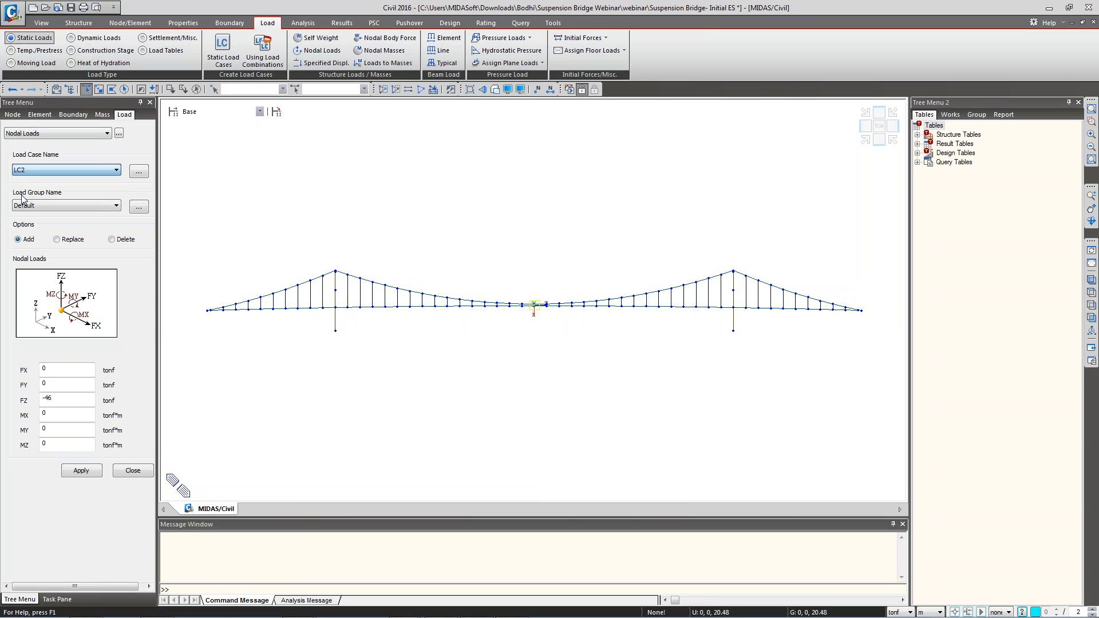
click(264, 90)
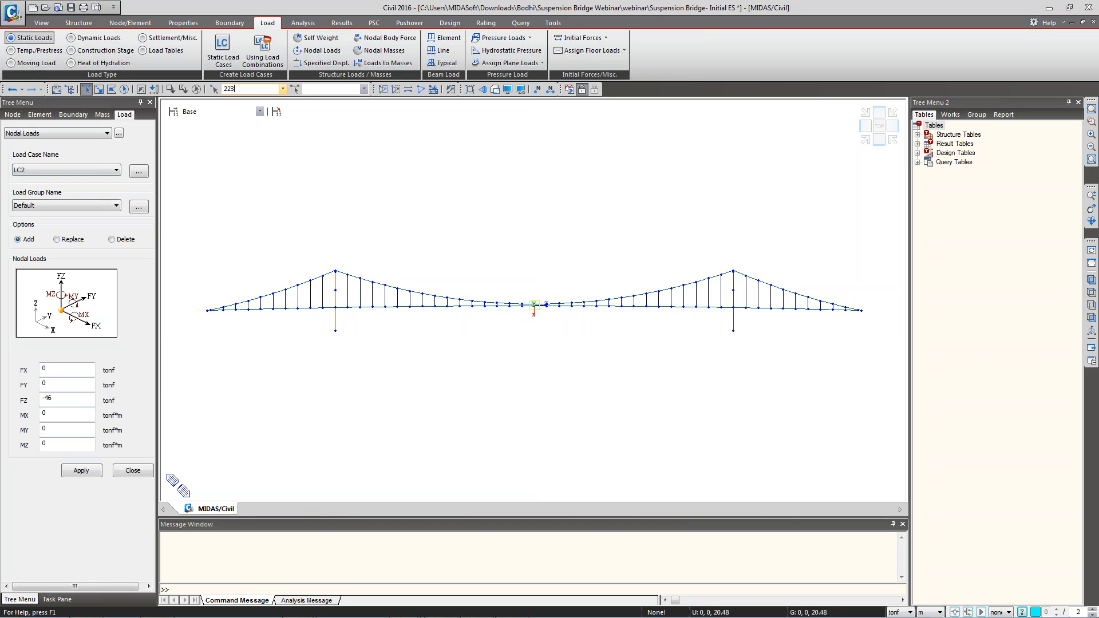
text(223)
key(Return)
click(82, 470)
Apply the -46 tonf vertical nodal load at the middle of the left side span's deck under load case LC3.
click(46, 171)
click(27, 191)
click(56, 399)
click(92, 471)
click(80, 470)
click(119, 470)
Display the nodal loads of LC3, LC2 and LC1 one after another on the model.
click(10, 401)
right_click(56, 493)
click(83, 517)
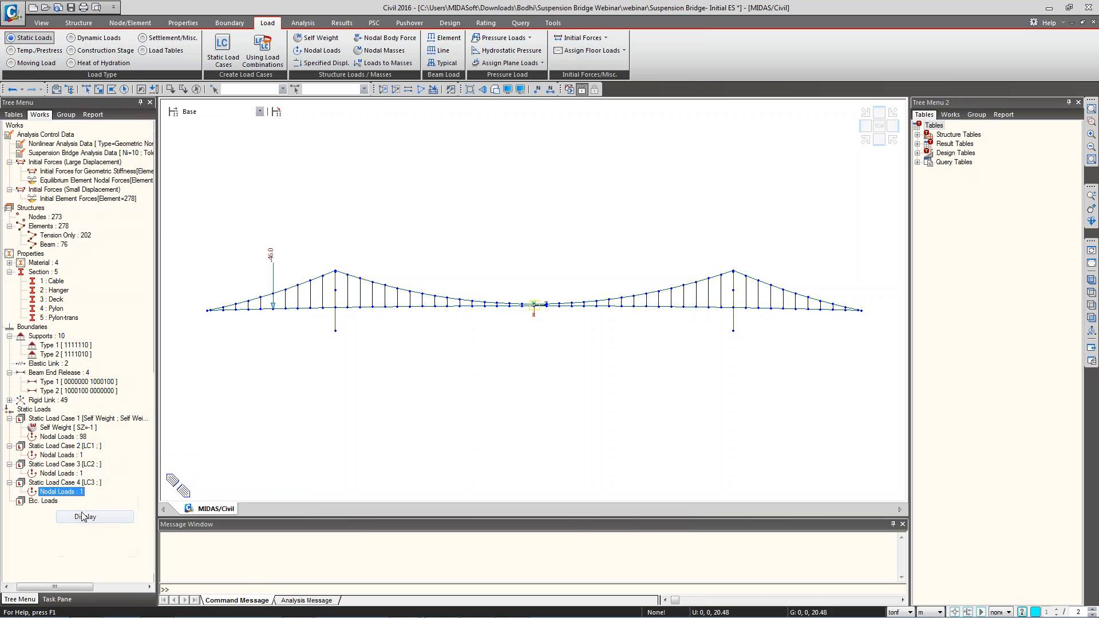
right_click(63, 473)
click(86, 498)
right_click(63, 455)
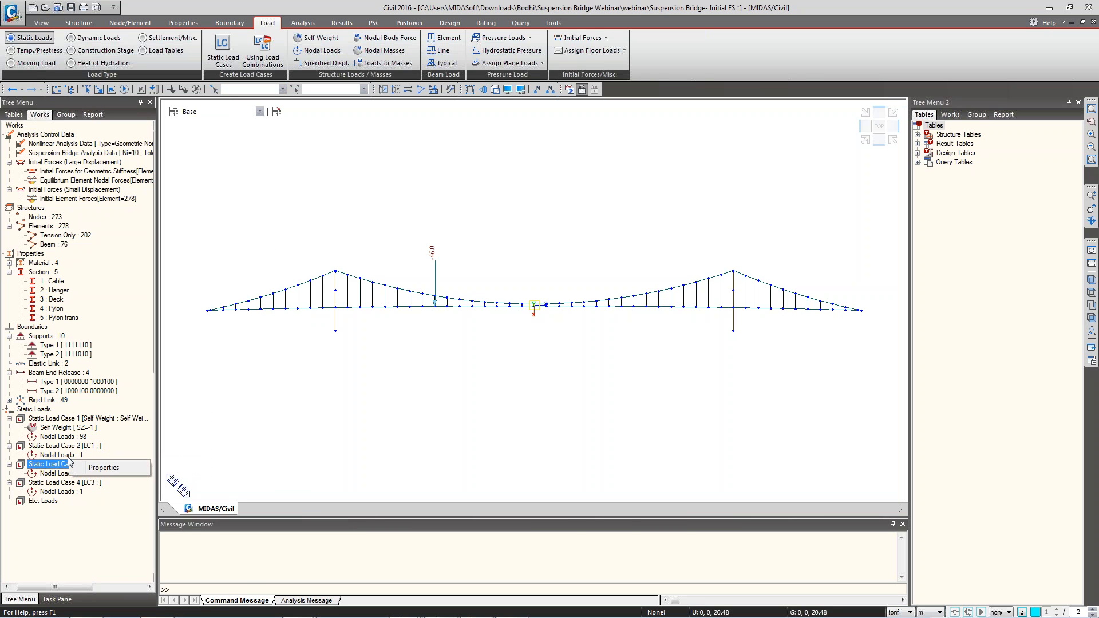
click(86, 480)
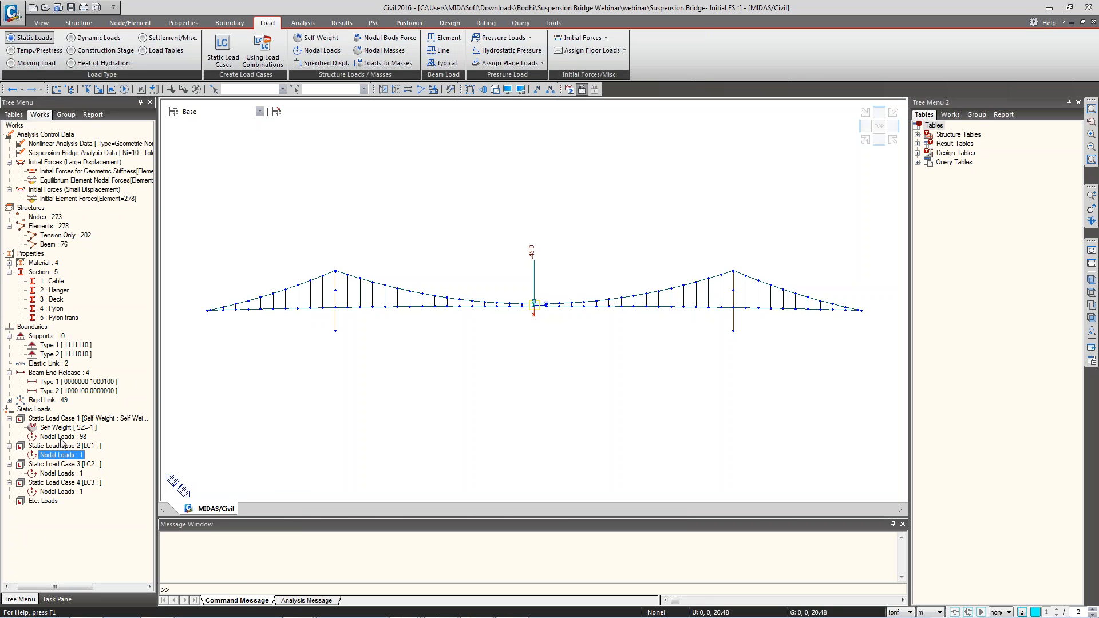
Display the nodal loads of the Self Weight load case on the model, and hide them again.
right_click(57, 437)
click(86, 462)
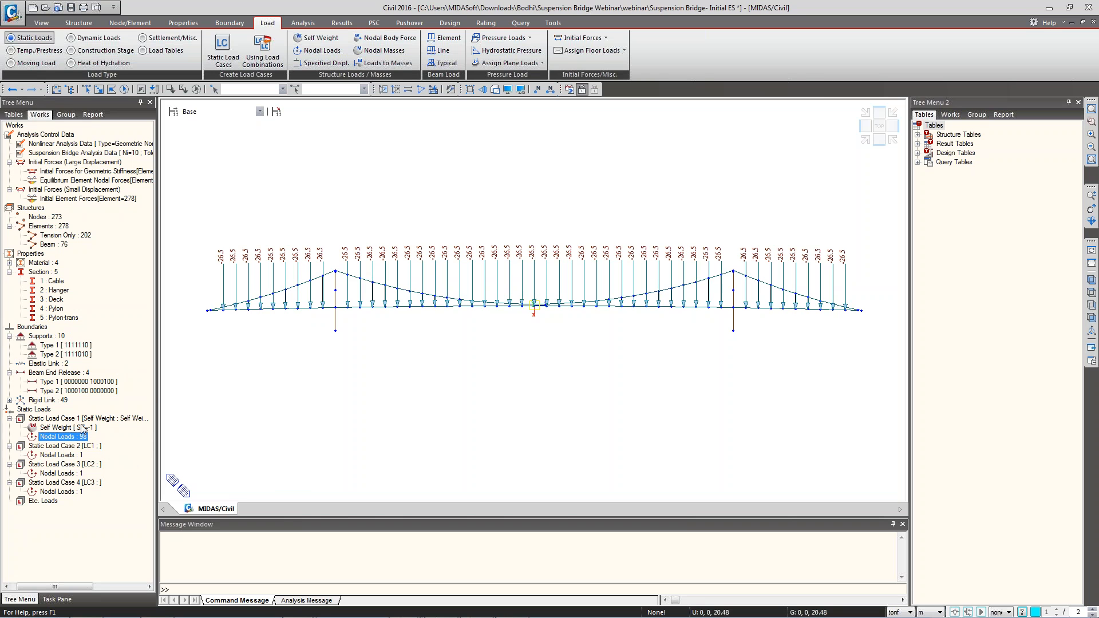
right_click(74, 439)
click(110, 475)
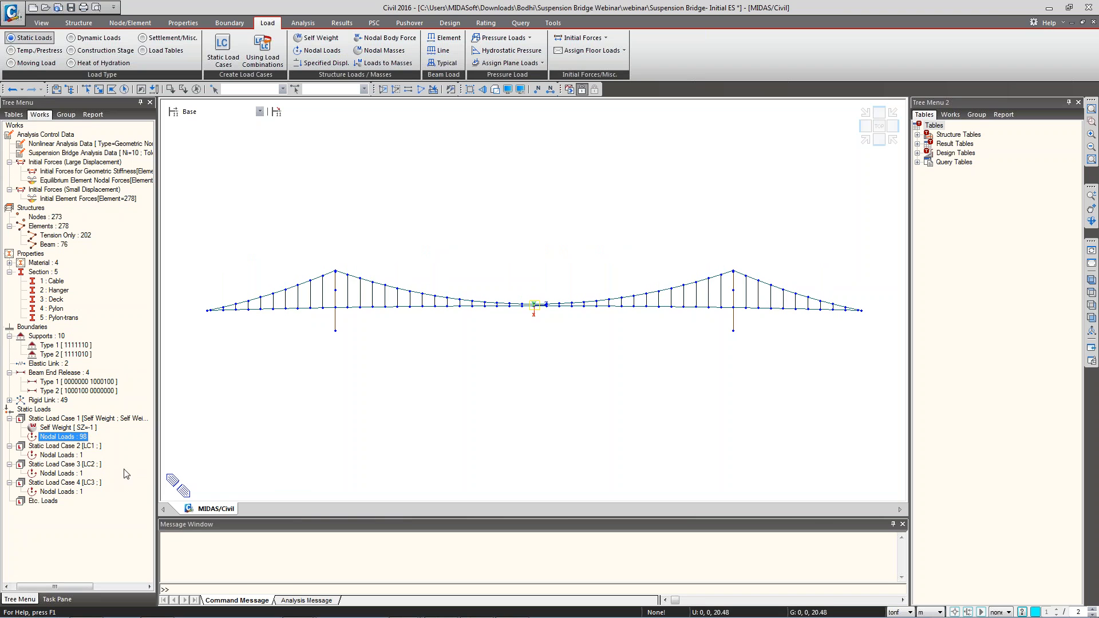
Delete the nonlinear analysis data and the suspension bridge analysis data from the model's analysis control data.
key(alt+Tab)
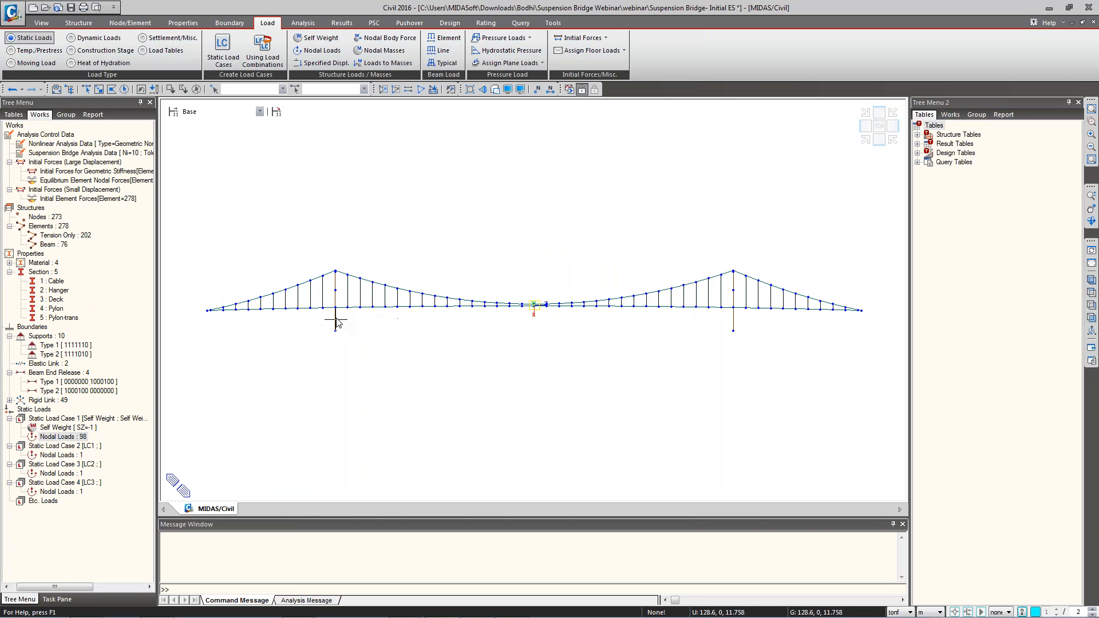
mouse_move(306, 328)
right_click(78, 147)
click(95, 150)
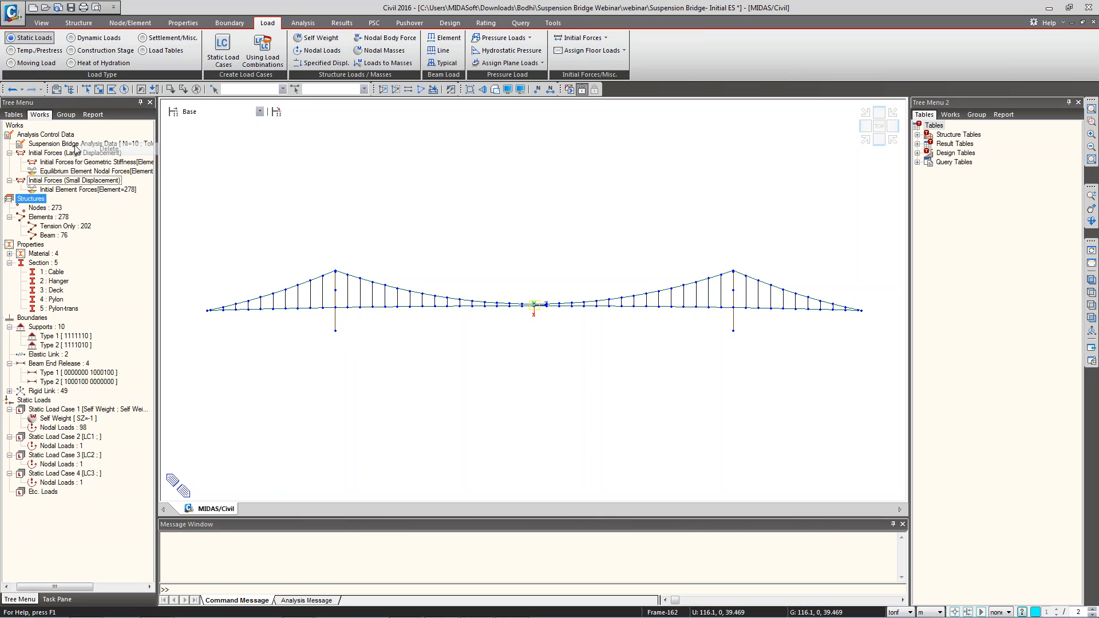
right_click(75, 149)
click(95, 150)
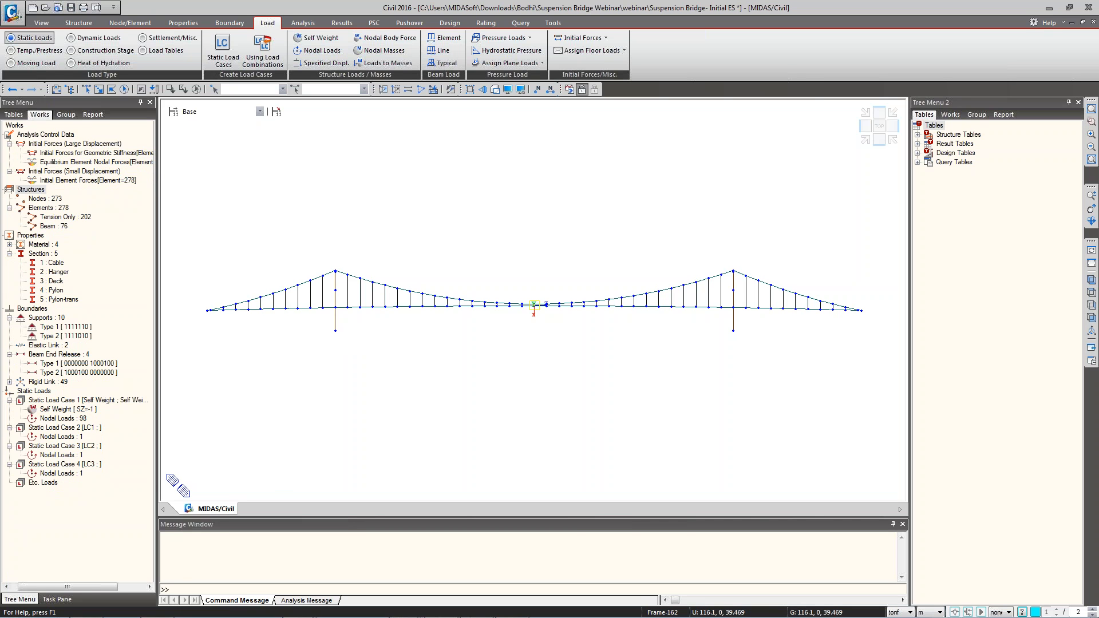
Perform the structural analysis of the suspension bridge with the static load cases.
click(303, 24)
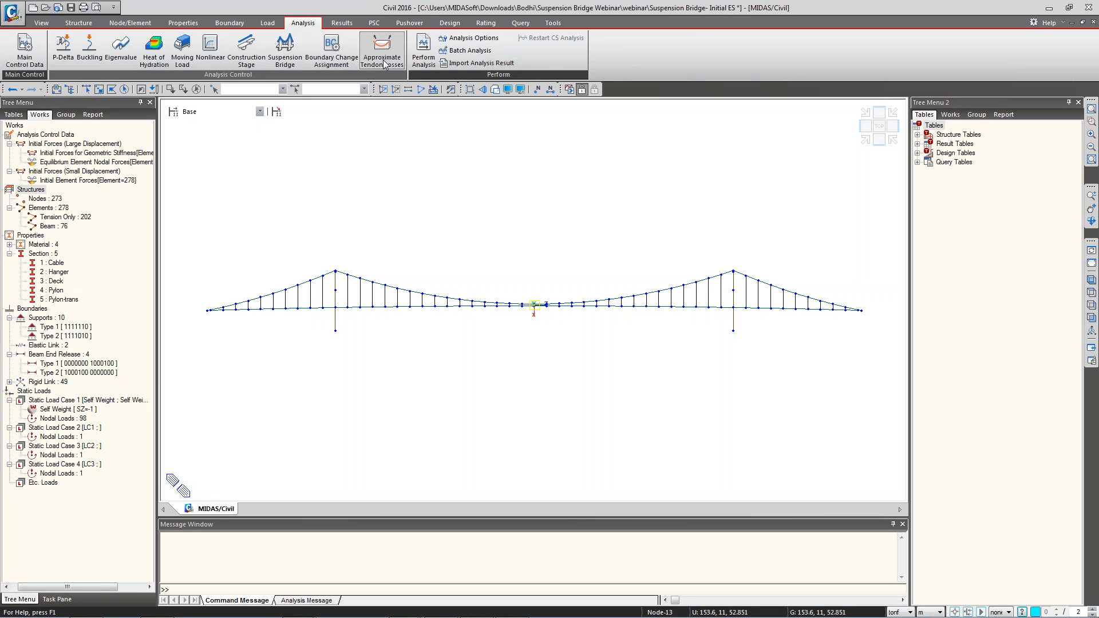
click(1092, 281)
click(431, 66)
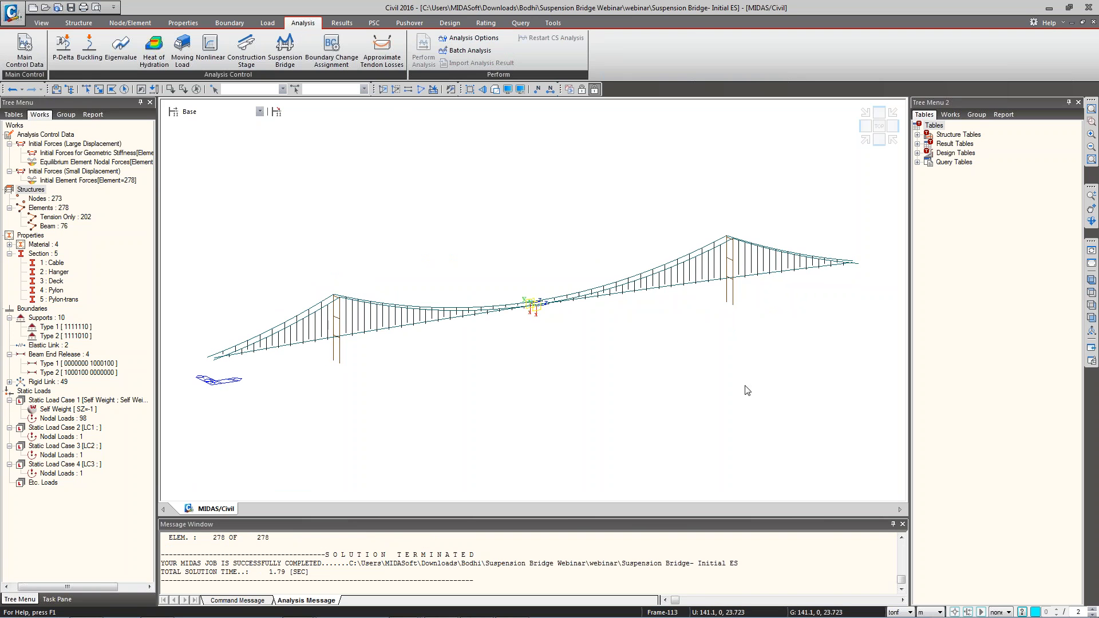
Bring up the deformed shape results and choose static load case LC1.
click(1091, 318)
right_click(345, 177)
mouse_move(389, 196)
click(521, 202)
click(79, 163)
click(43, 178)
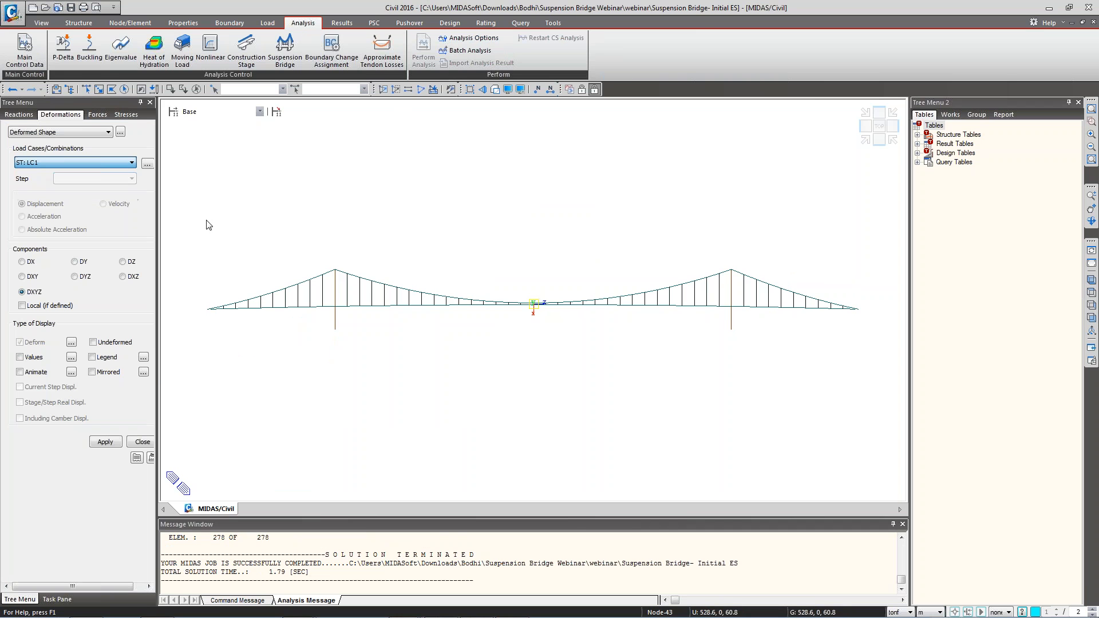
Show the works list in the second tree, collapse its rigid link entries, and display the LC1 nodal load on the model.
click(950, 114)
click(930, 418)
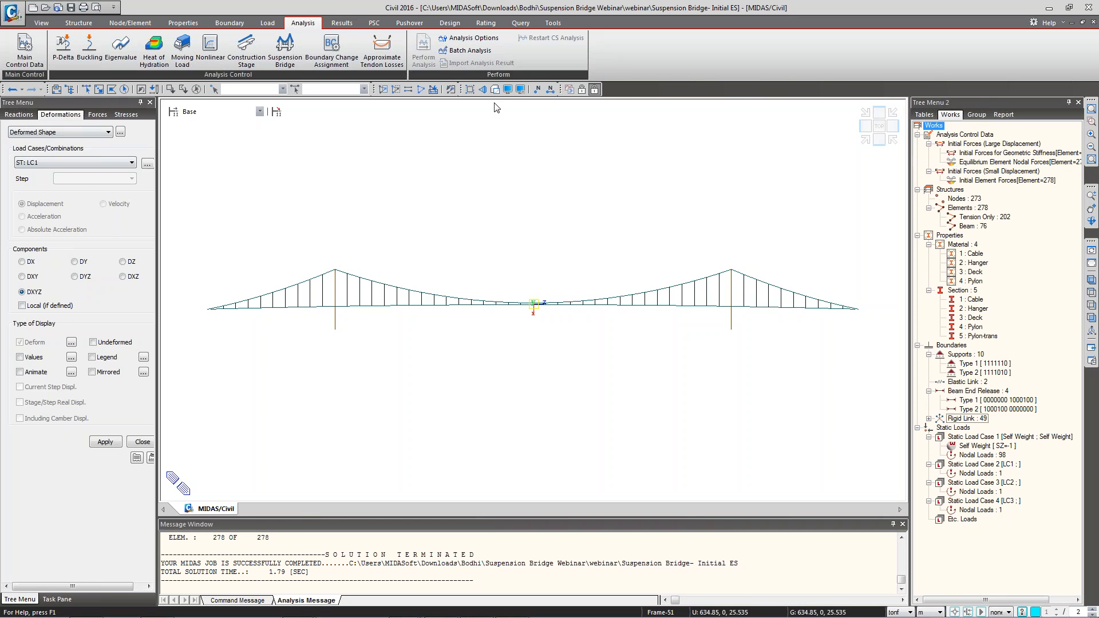
right_click(635, 90)
right_click(615, 90)
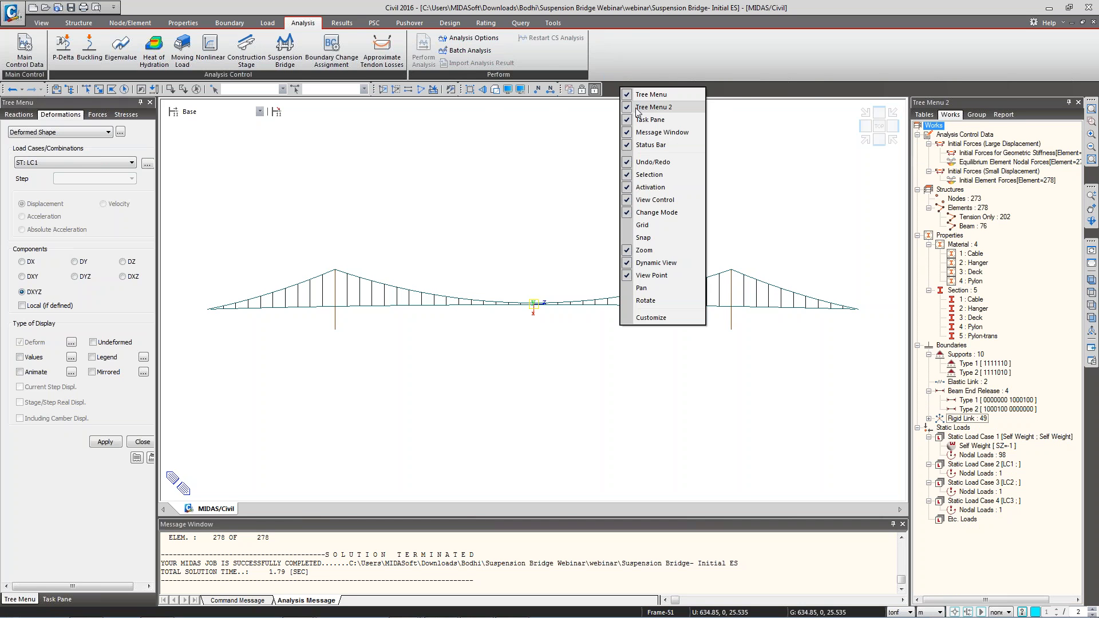
click(741, 92)
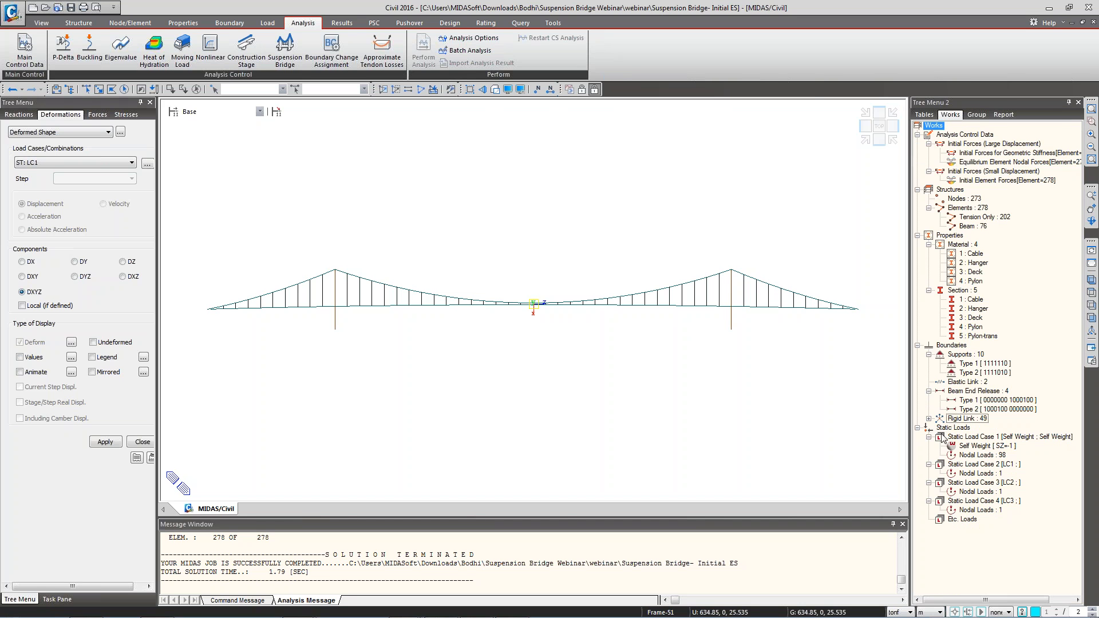
right_click(974, 474)
click(999, 487)
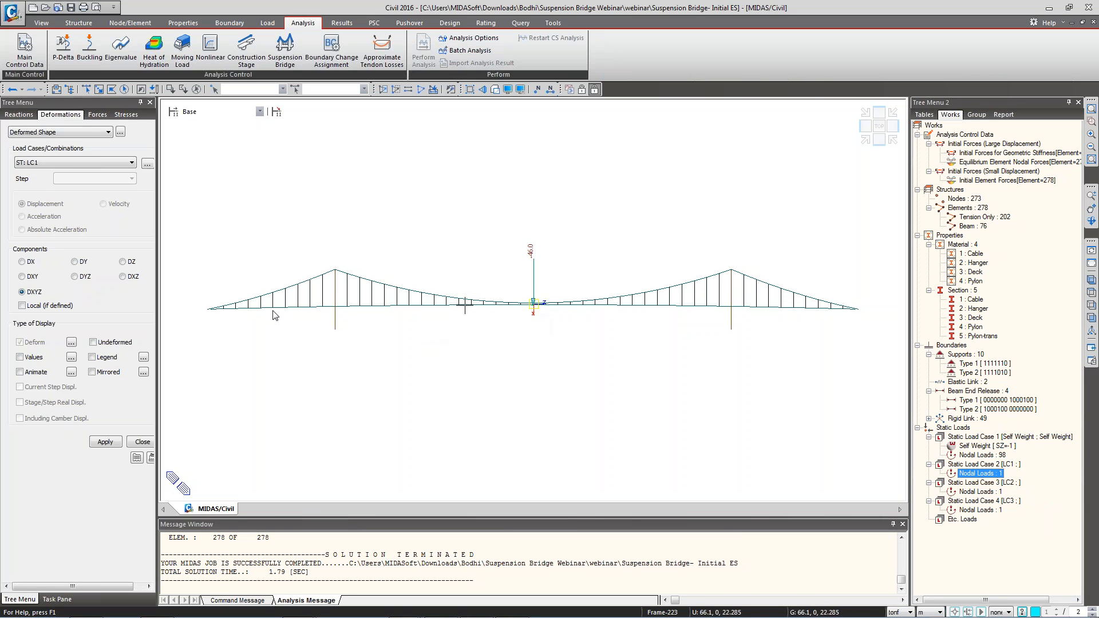
Plot the LC1 deformed shape with the undeformed shape and legend, and widen the results panel to show it fully.
click(106, 443)
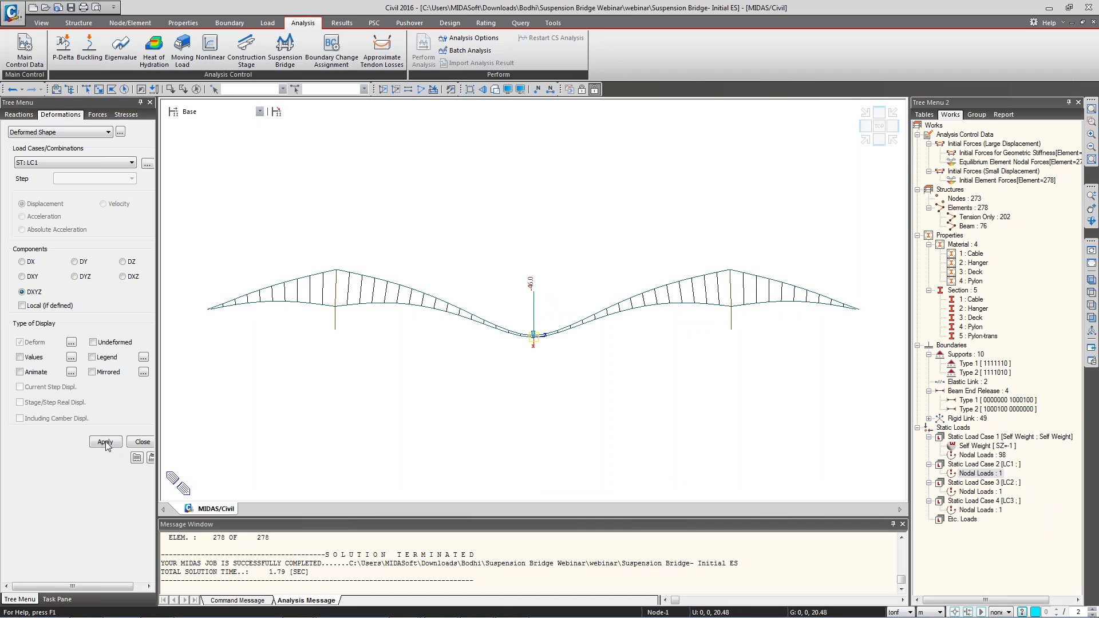
click(93, 344)
click(108, 444)
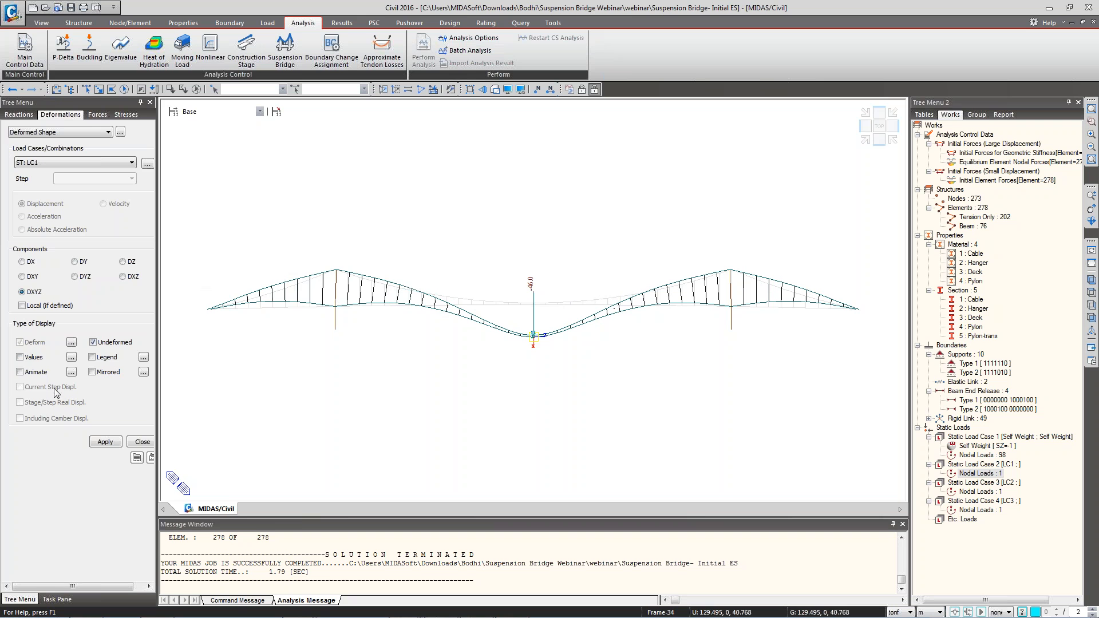
click(89, 358)
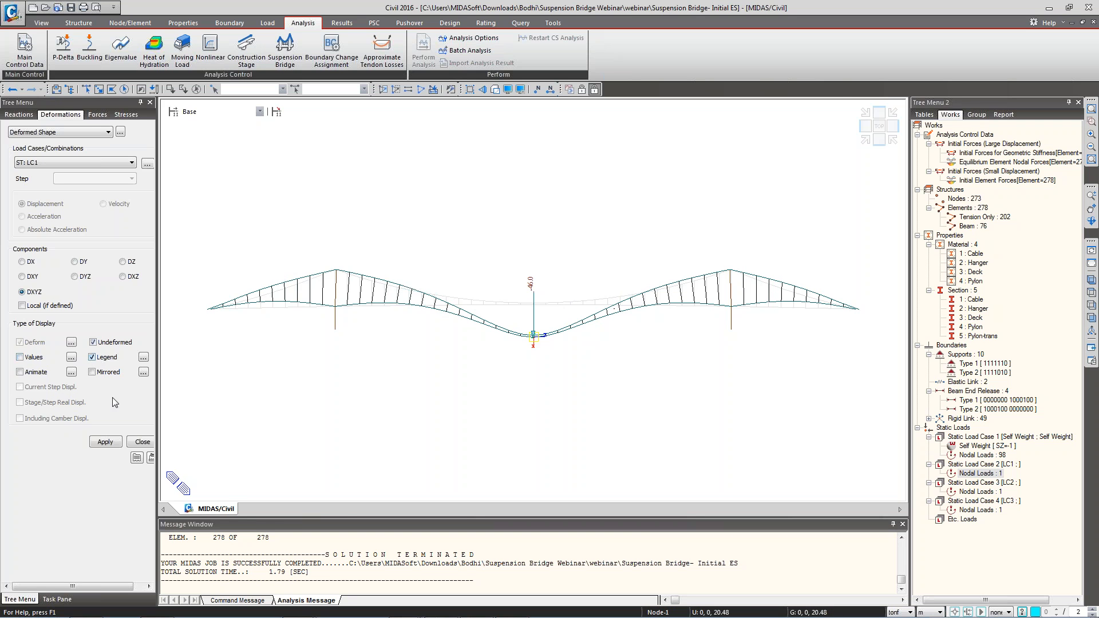
click(114, 445)
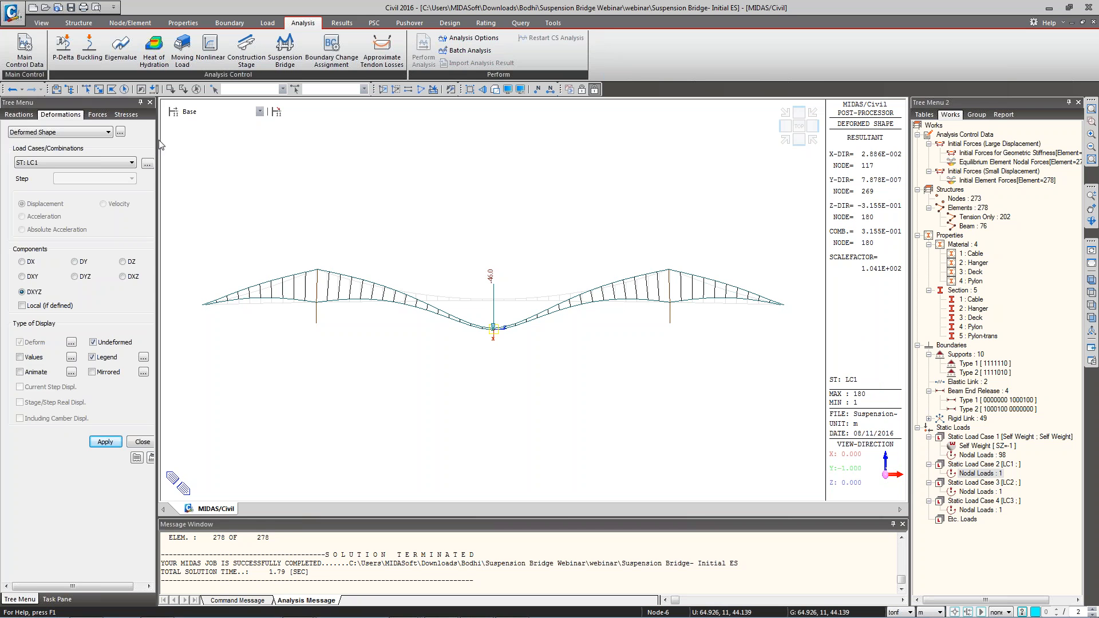
drag(158, 343, 182, 343)
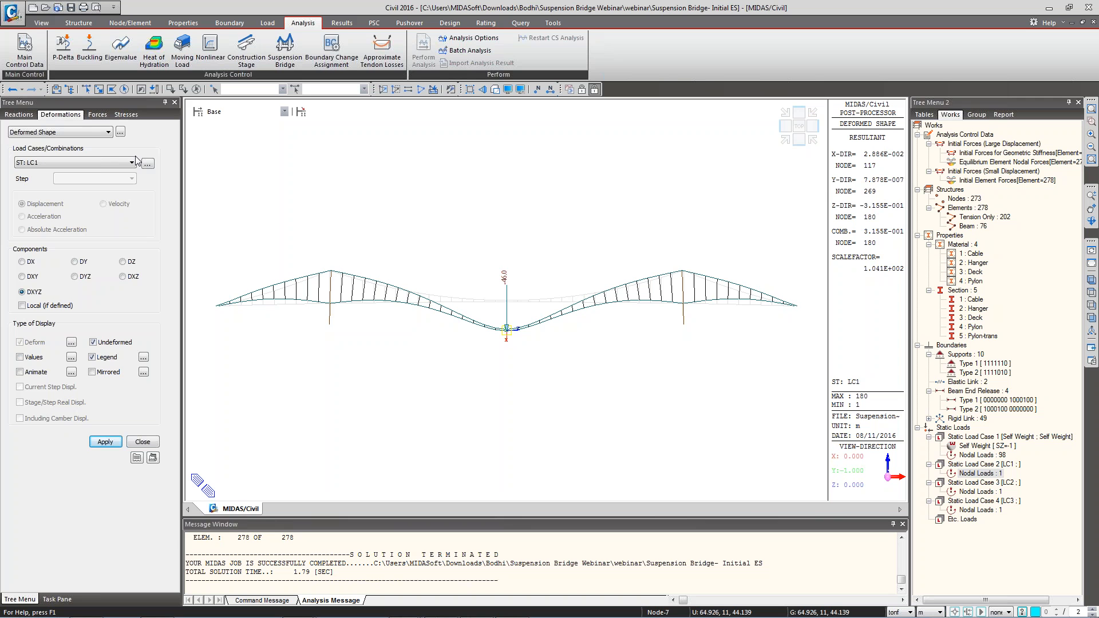
click(342, 24)
click(702, 57)
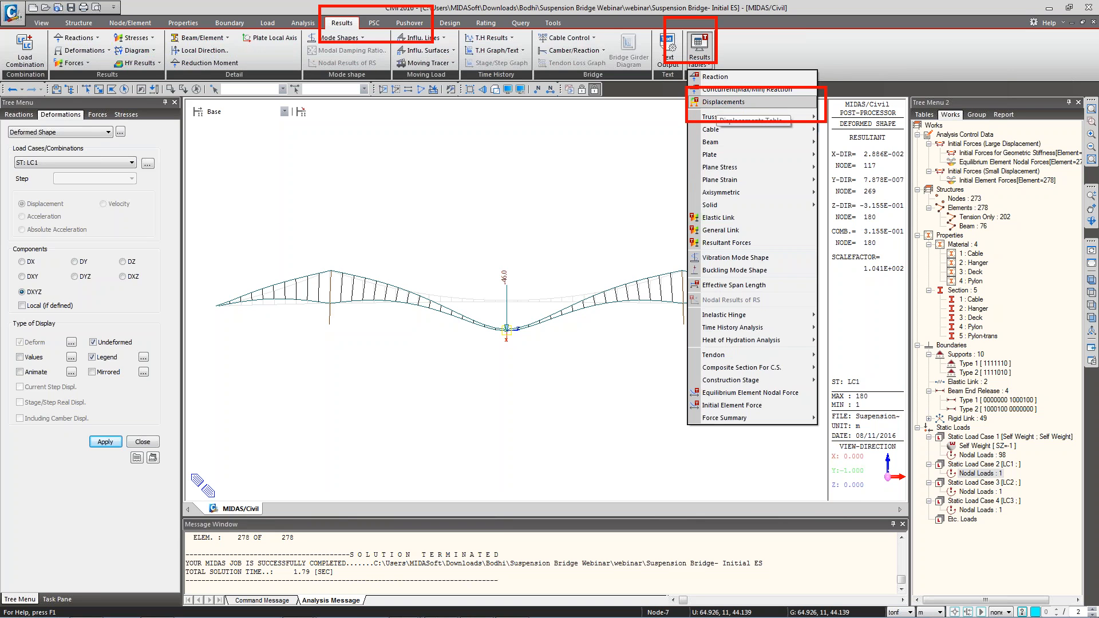
key(Escape)
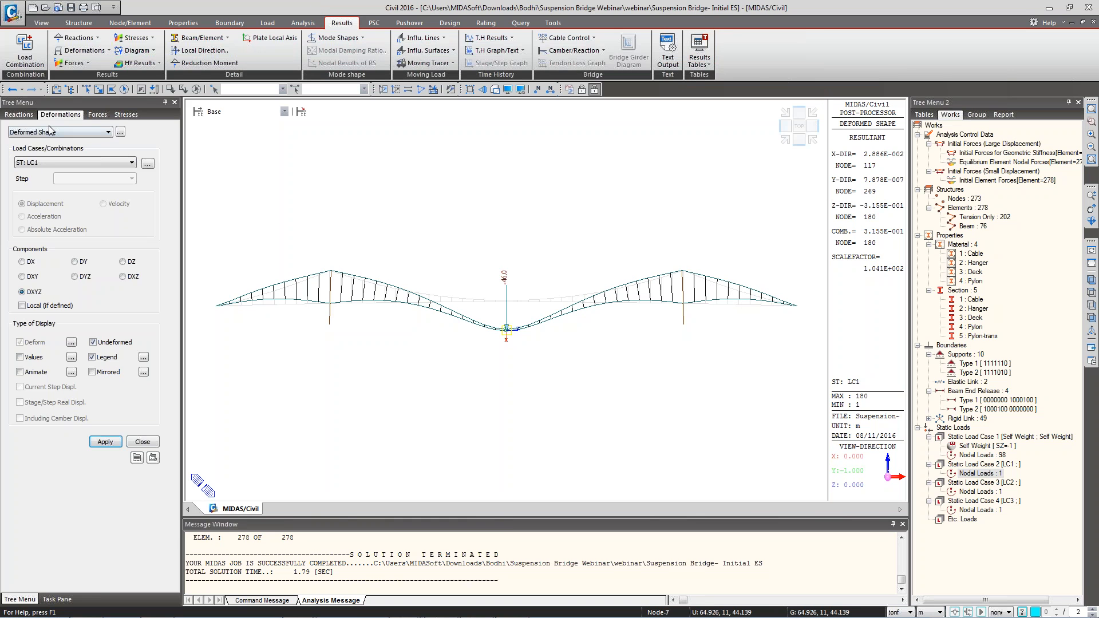
key(ctrl+2)
ctrl+drag(110, 121, 149, 157)
key(Escape)
Tabulate the displacements of nodes 210, 223 and 231 for load cases LC1, LC2 and LC3.
click(120, 132)
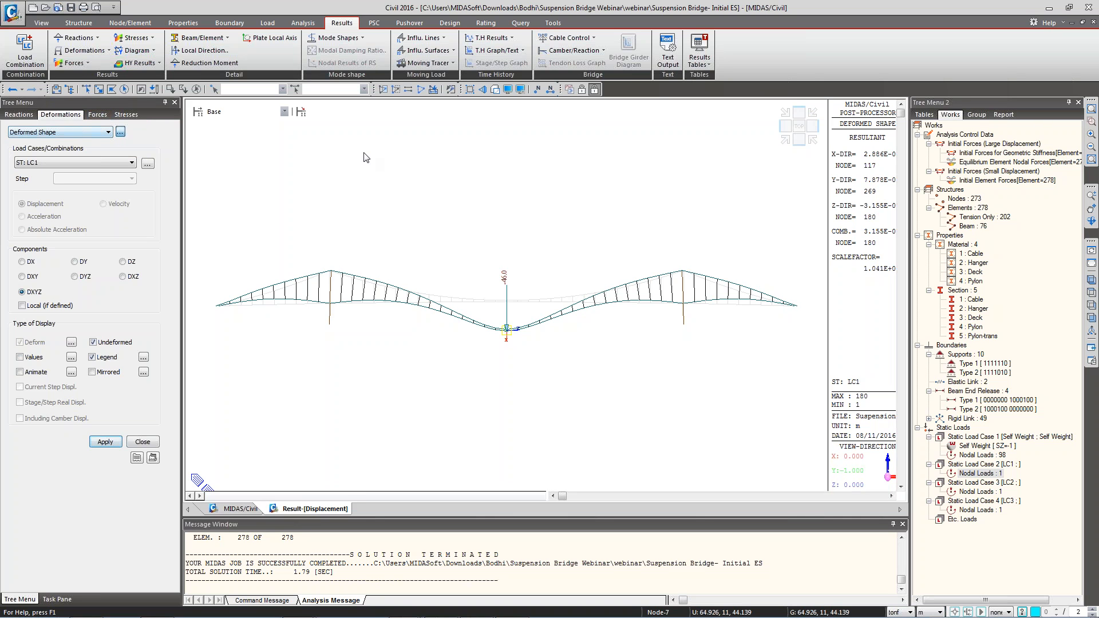
text(210 223 231)
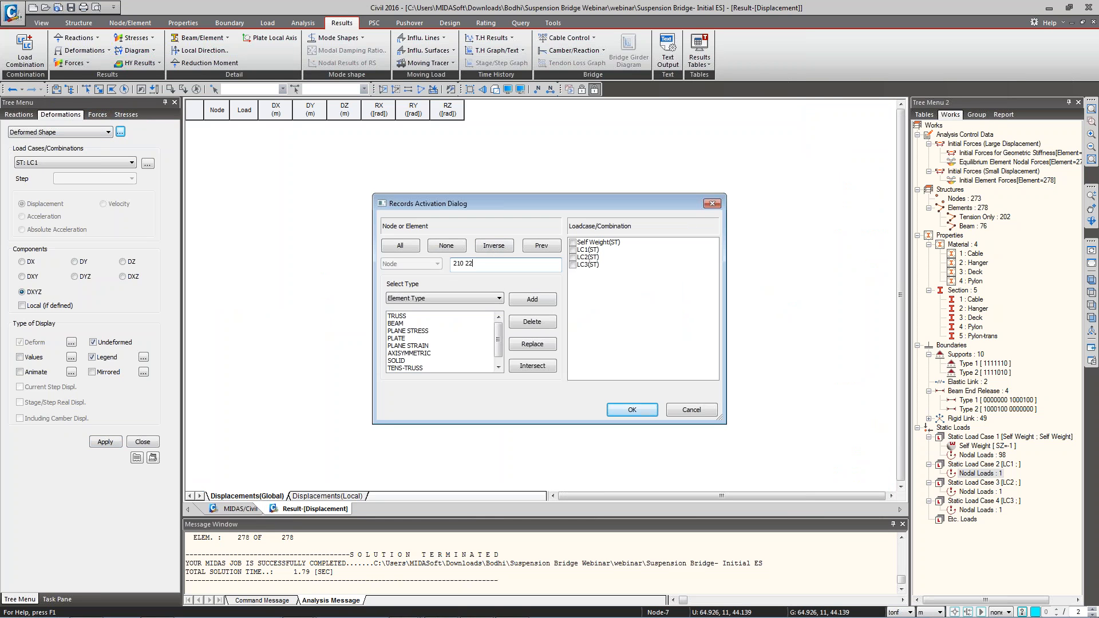
click(573, 249)
click(573, 257)
click(572, 264)
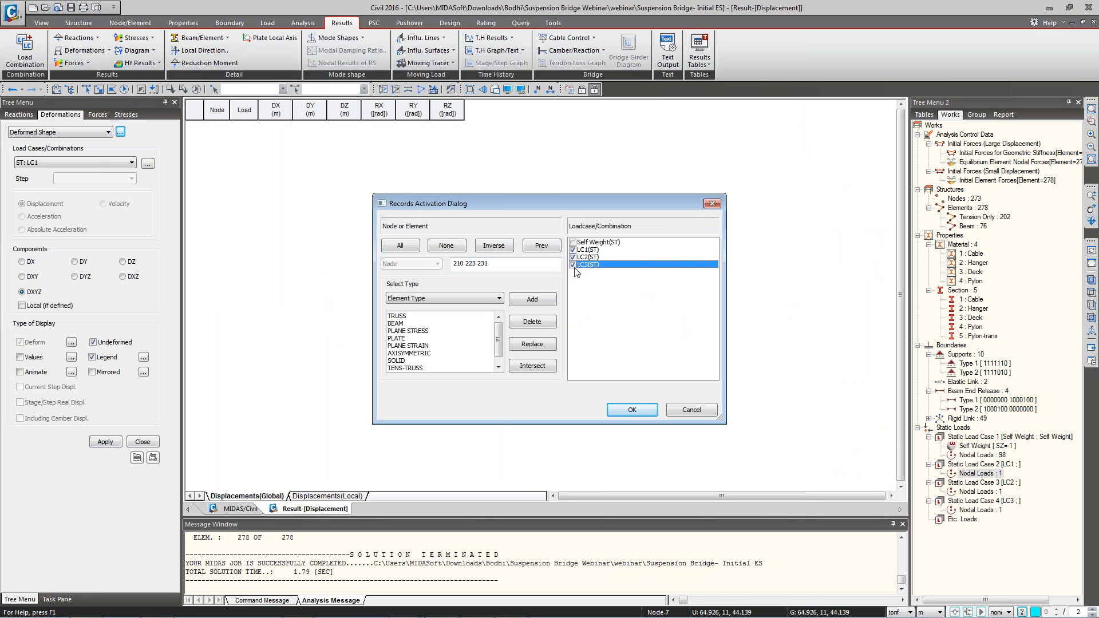
click(632, 410)
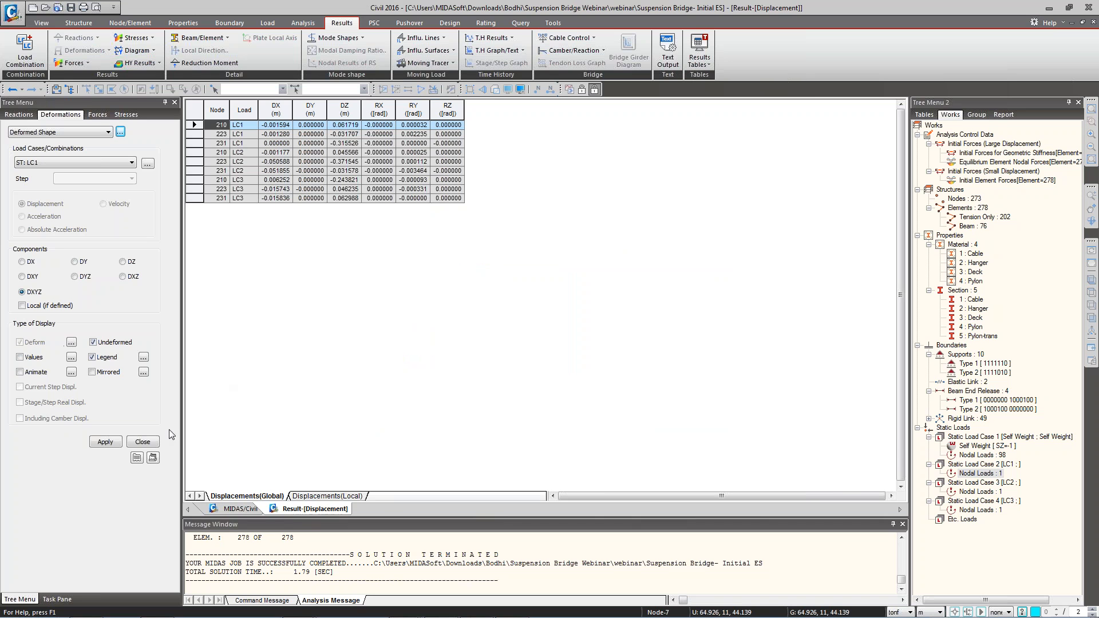
Close the displacement table and replot the LC1 deformed shape without the undeformed shape.
middle_click(280, 511)
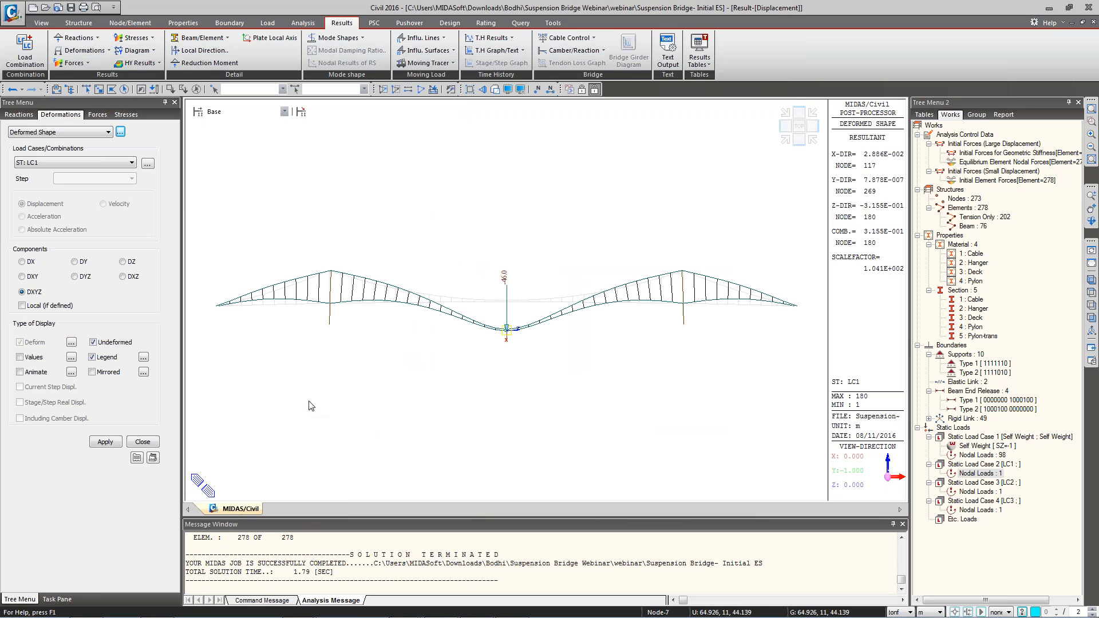
click(94, 342)
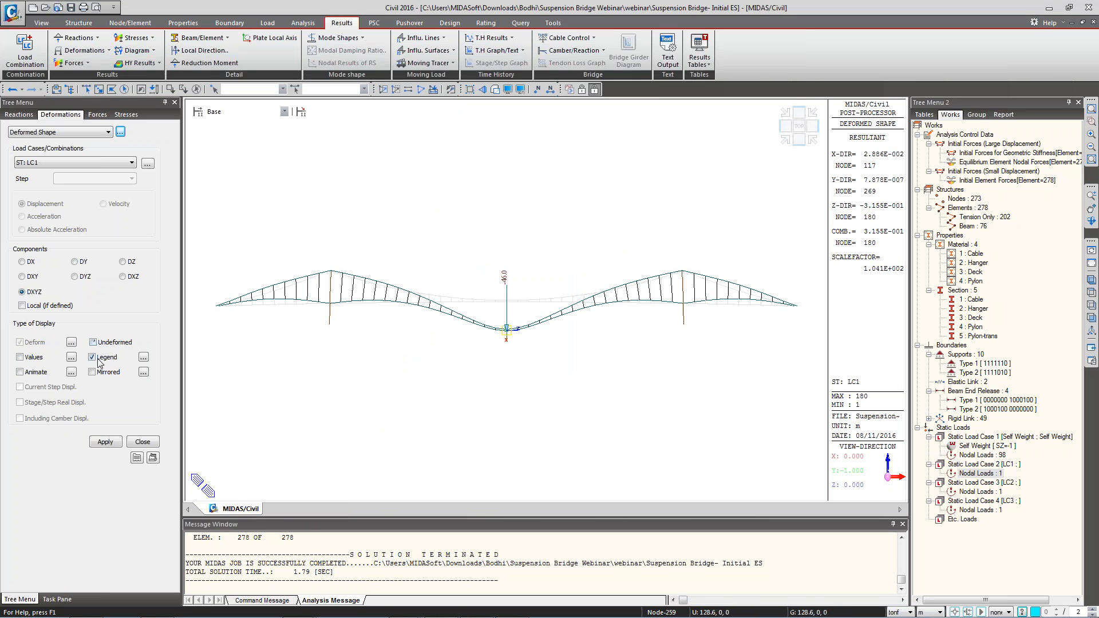
click(119, 443)
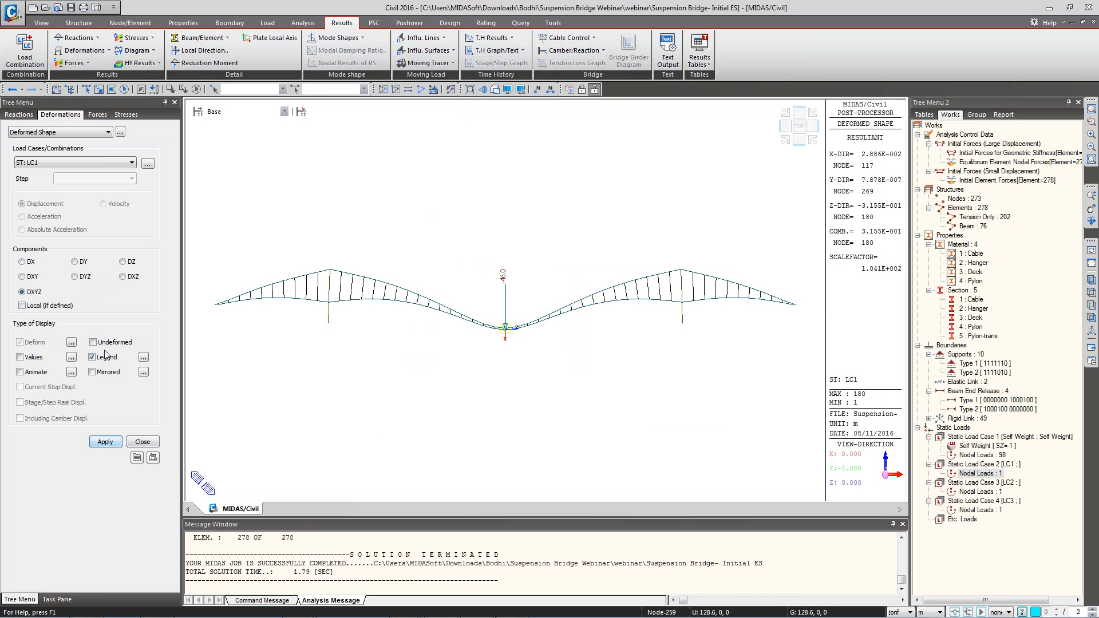
click(92, 358)
Display the beam diagram of moment My for LC1 with contour and legend, drawn without the deformed shape.
right_click(291, 196)
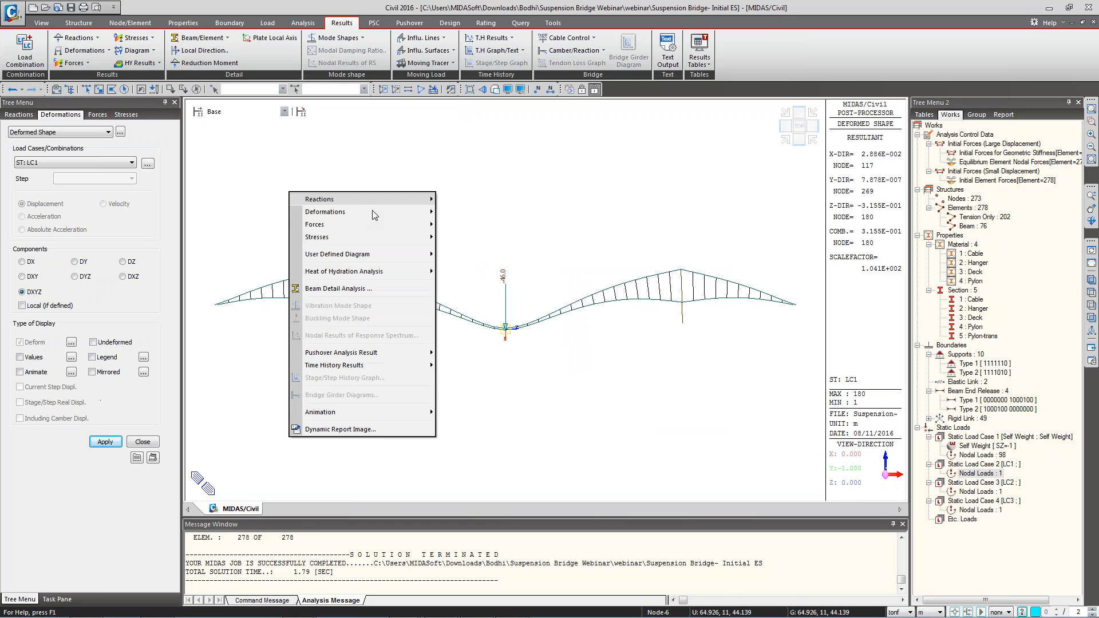
mouse_move(372, 225)
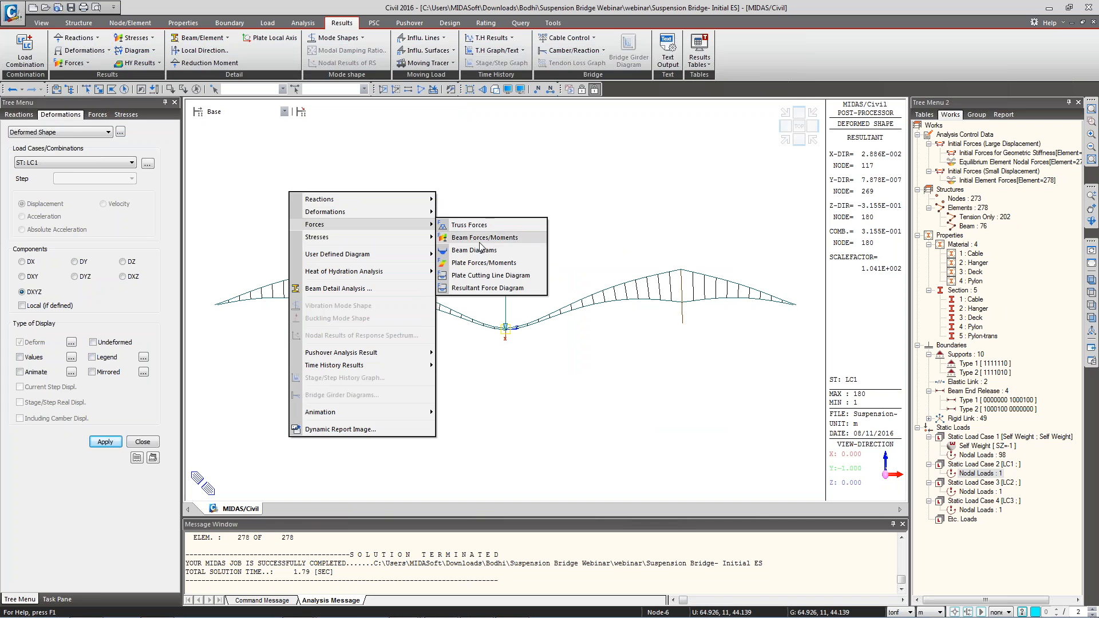
click(480, 240)
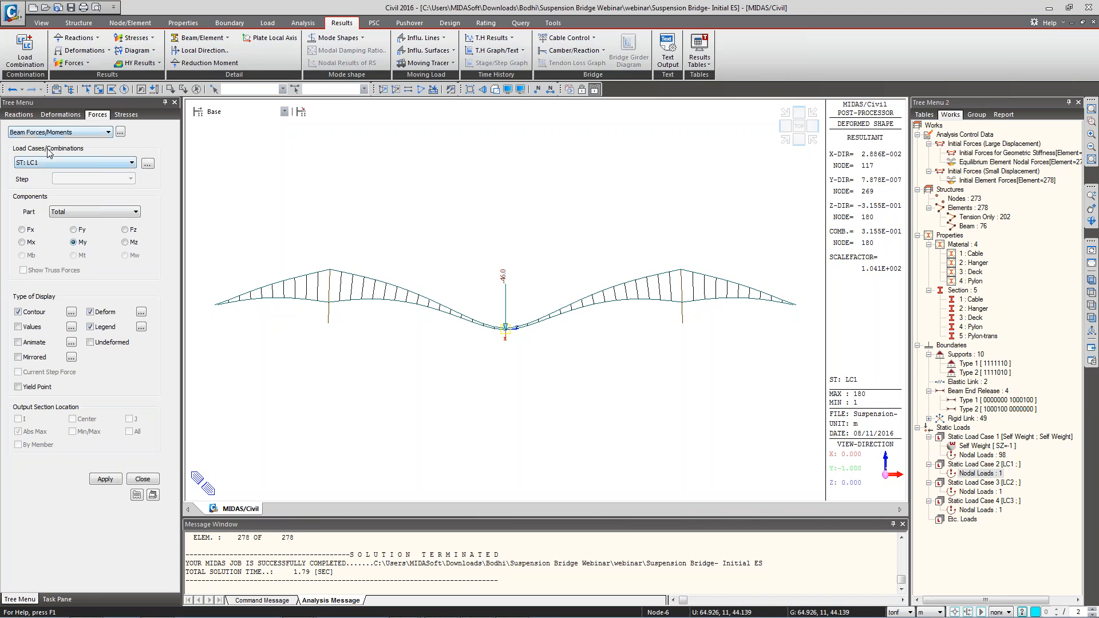
click(86, 132)
click(86, 137)
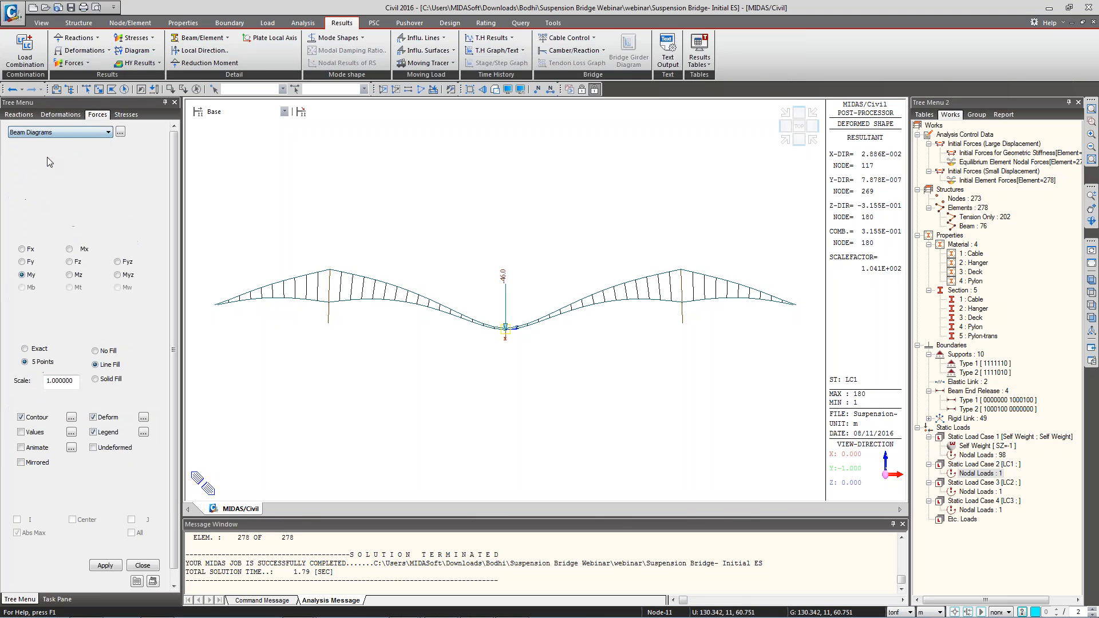
right_click(280, 173)
mouse_move(341, 208)
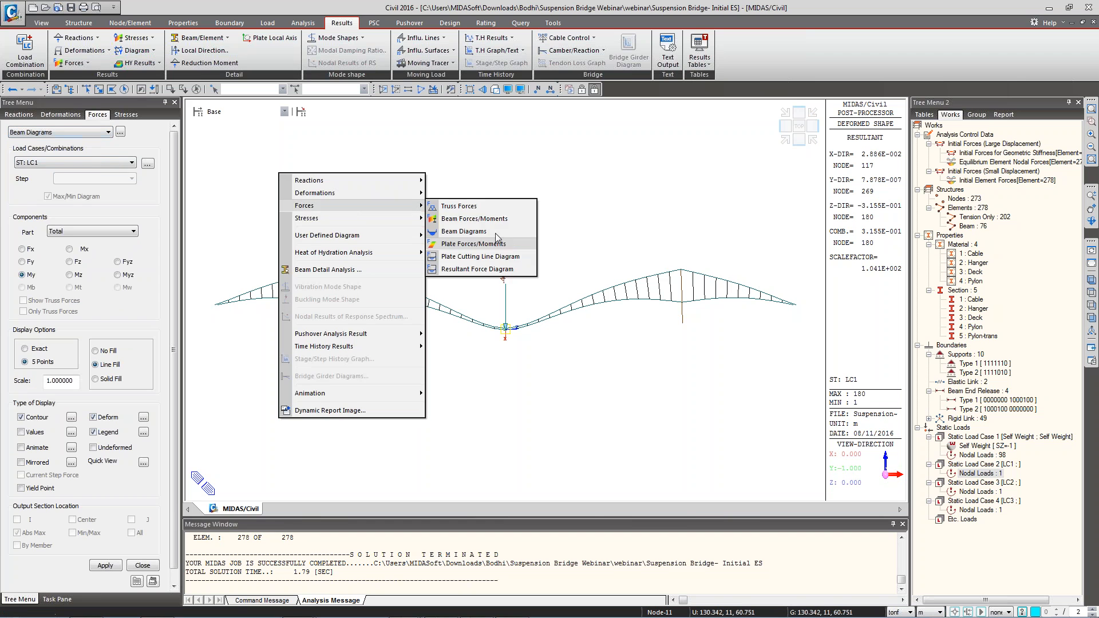
click(490, 232)
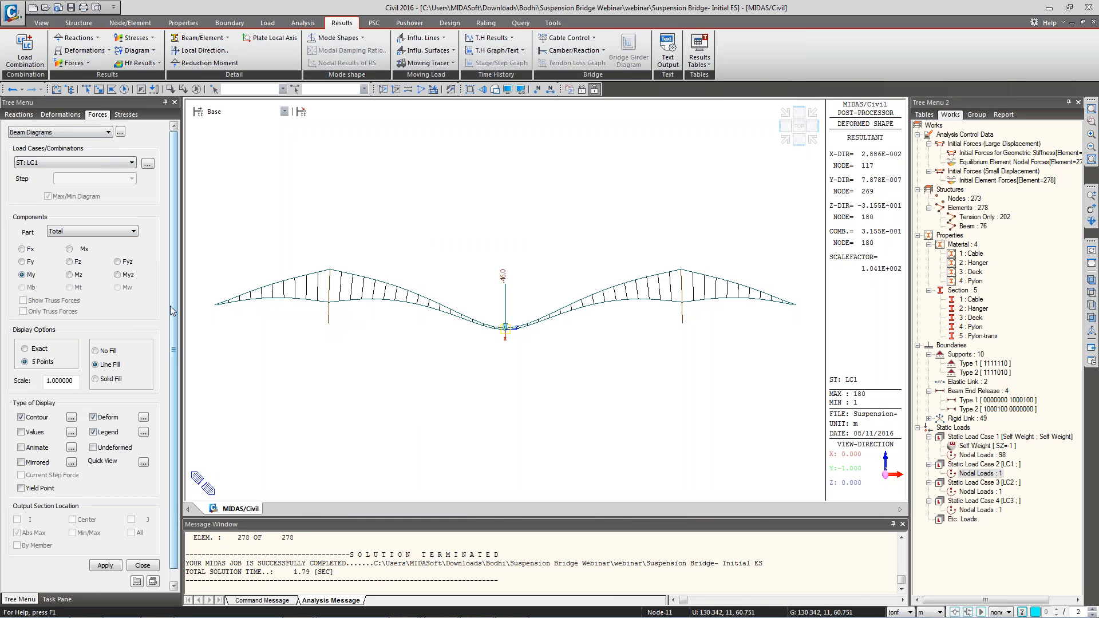
scroll(174, 338, down, 1)
click(93, 404)
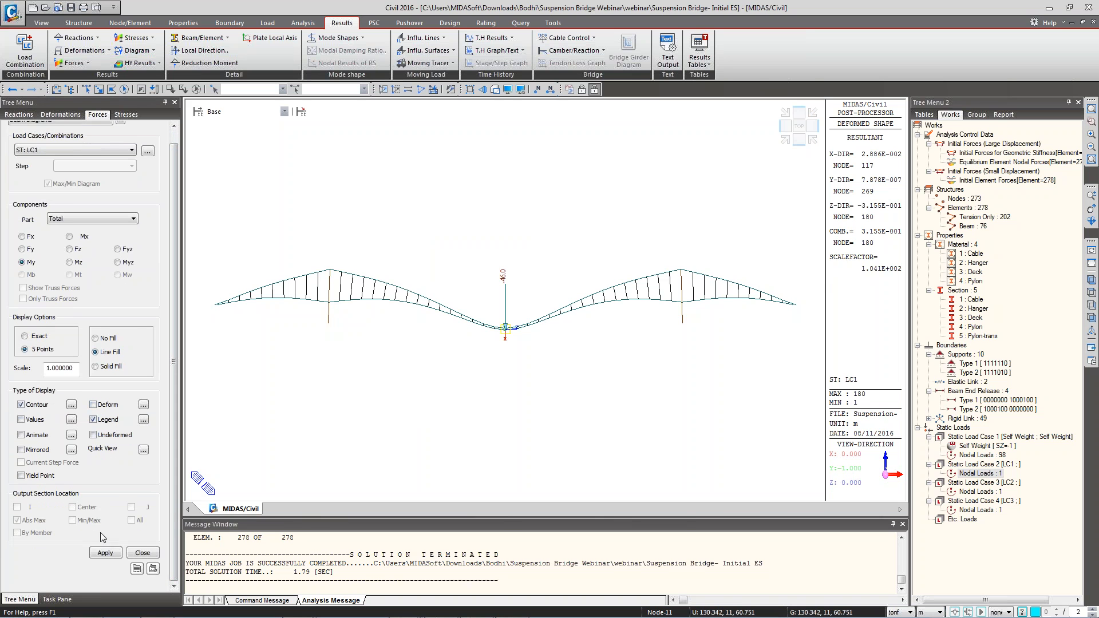
click(105, 553)
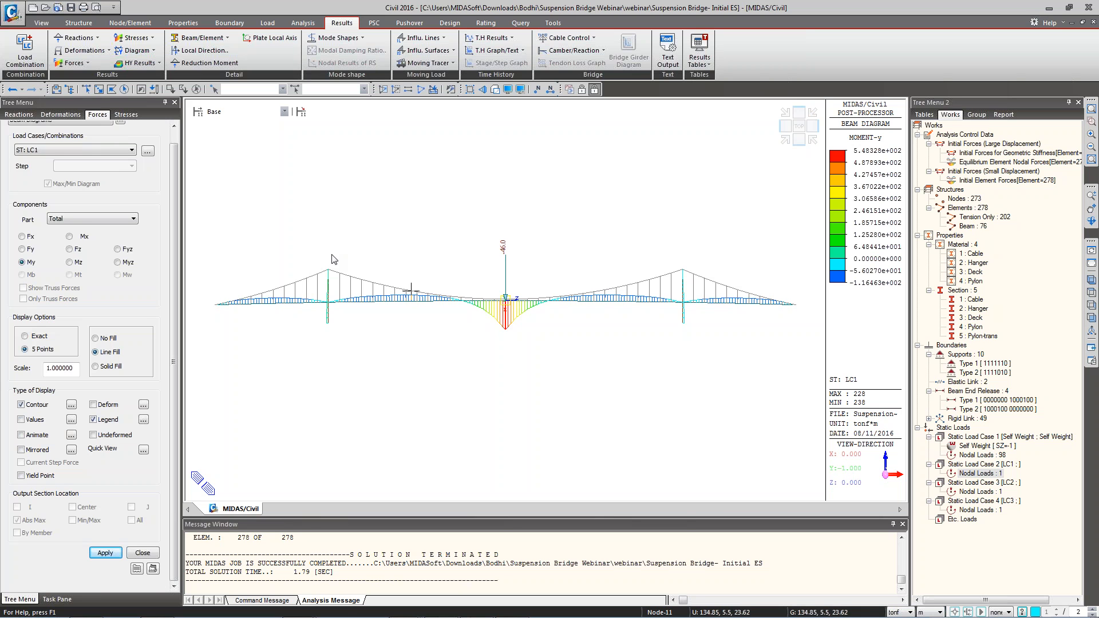
Display the truss force contour of all cables and hangers for LC1, without values.
scroll(163, 184, up, 1)
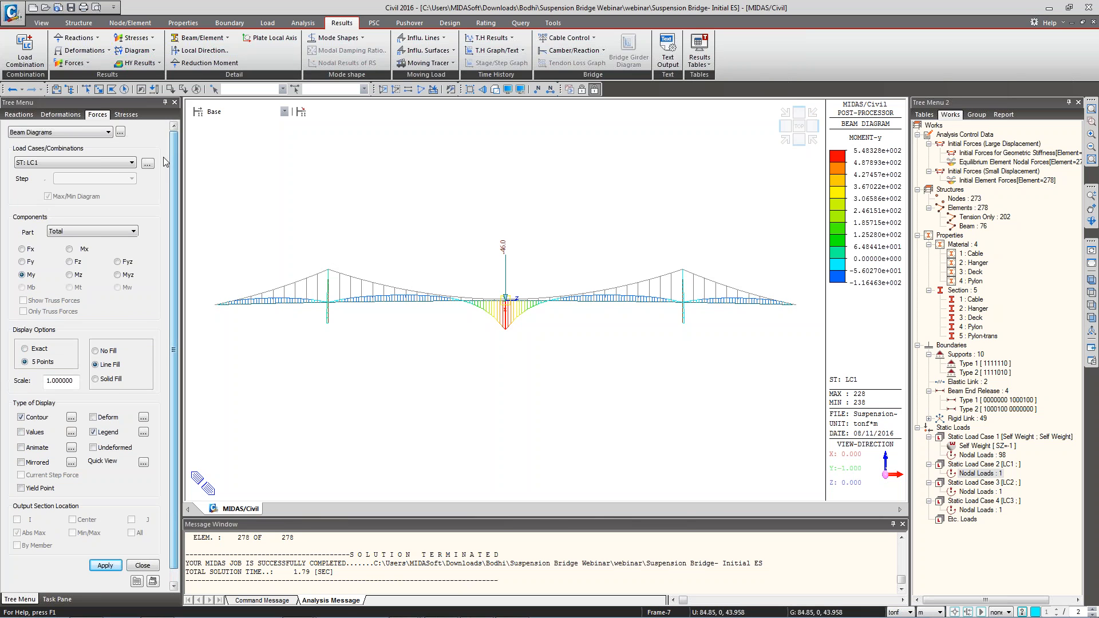
click(86, 132)
click(86, 148)
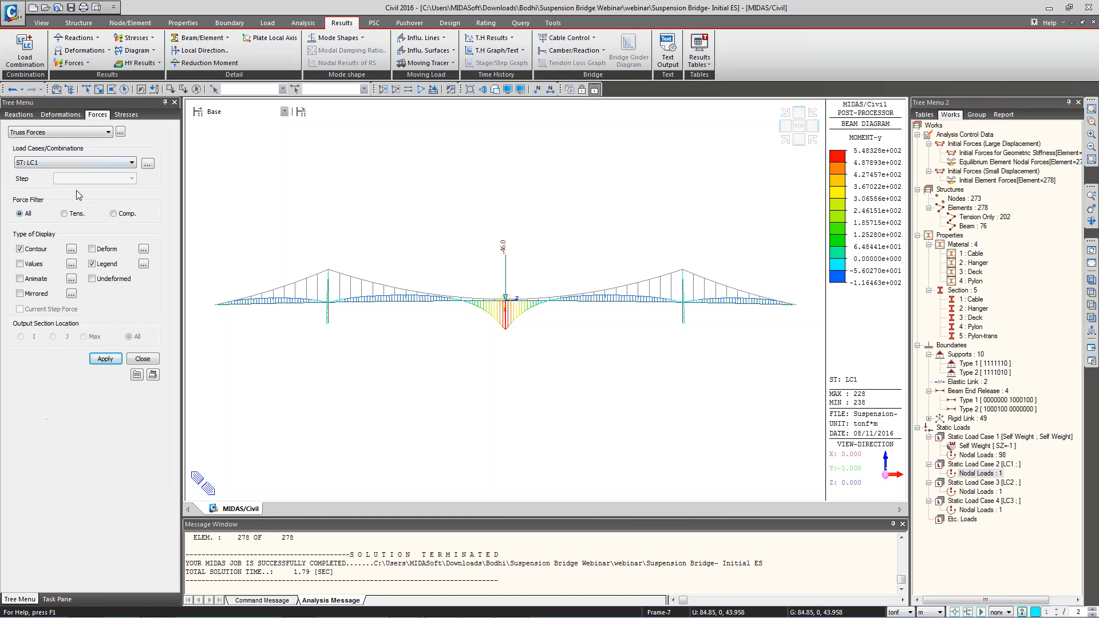
click(33, 266)
click(35, 267)
click(106, 359)
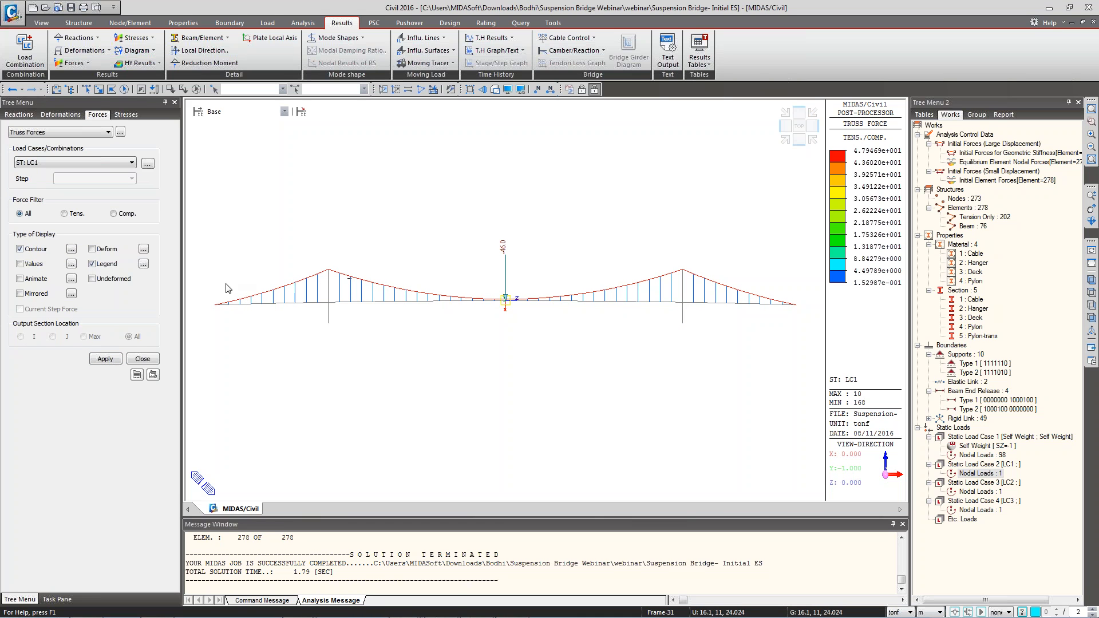
Tabulate the LC1 truss forces for only the elements with the Cable material, replacing the default element list.
click(120, 133)
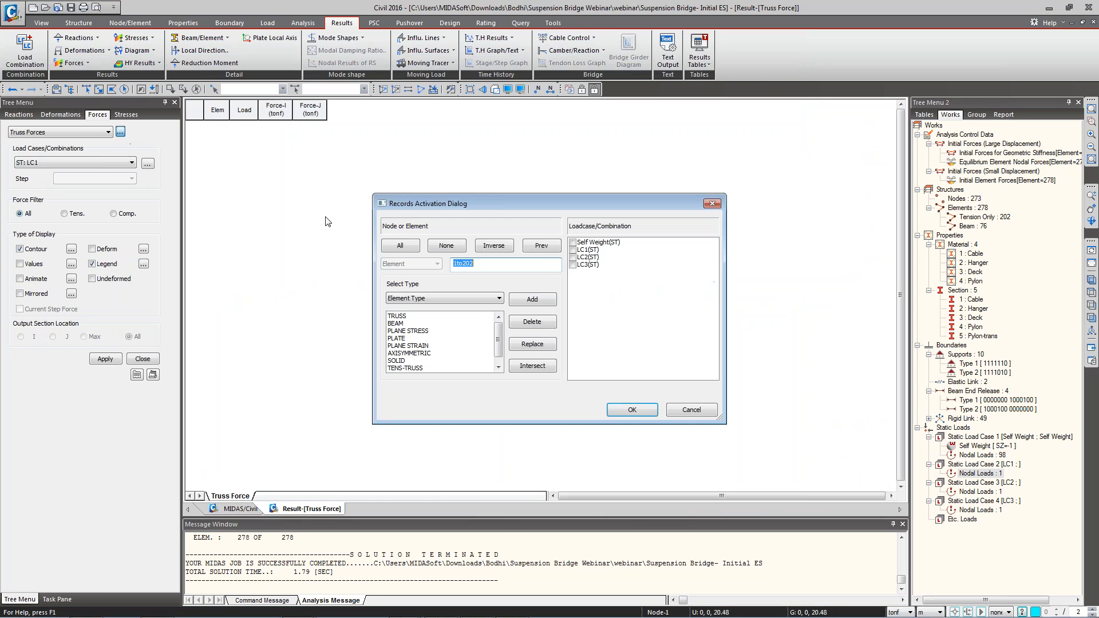
click(418, 299)
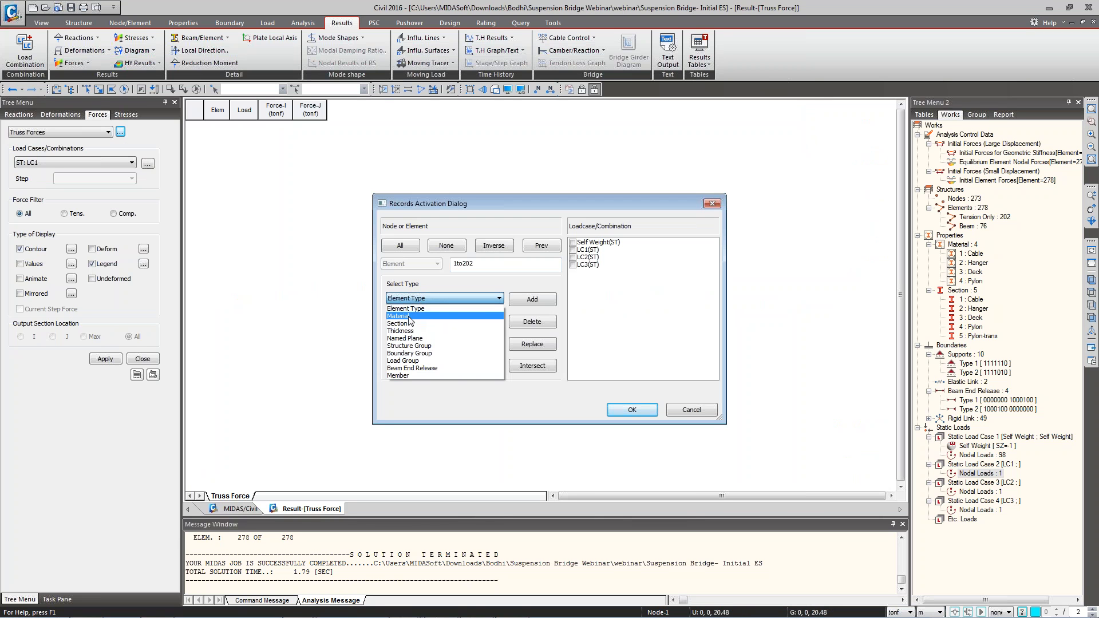
click(410, 317)
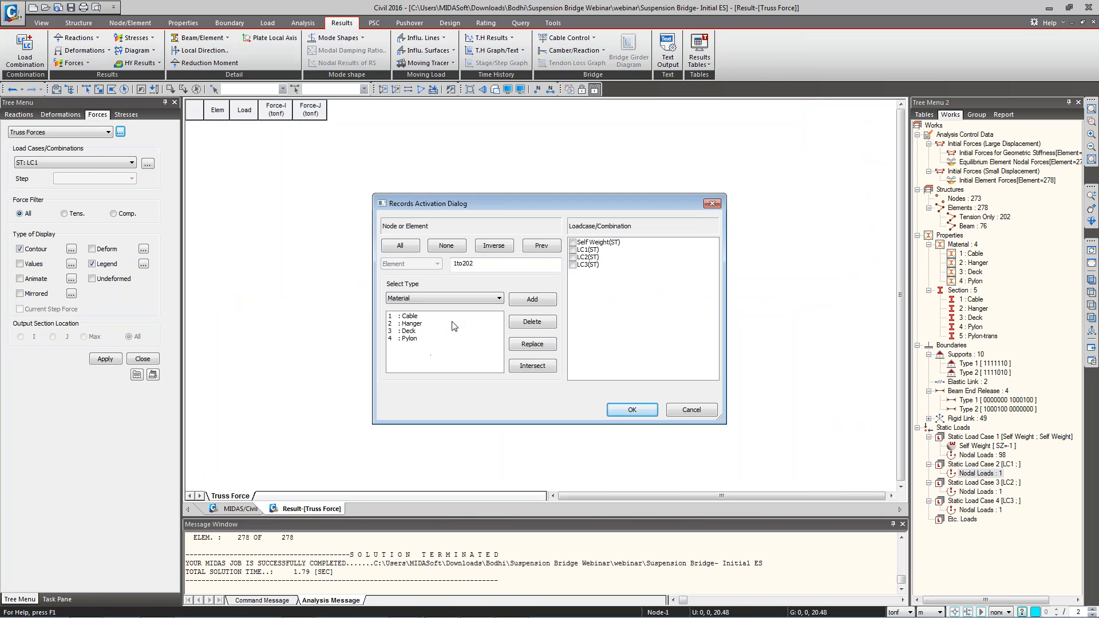
click(408, 317)
click(536, 344)
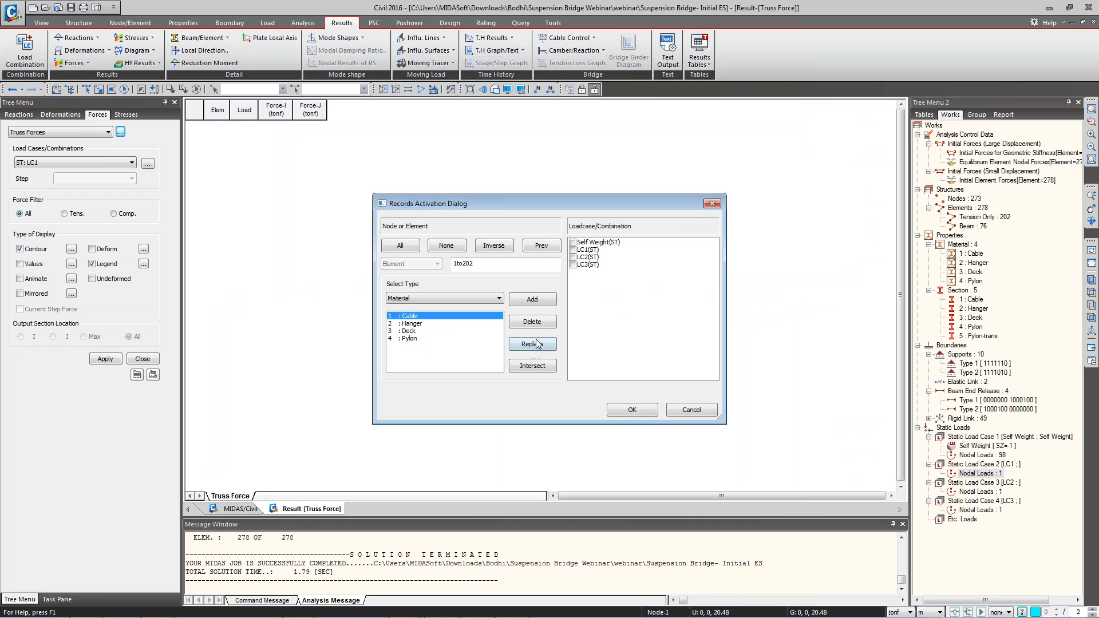
key(ctrl+shift+Left)
key(ctrl+shift+Left)
click(574, 250)
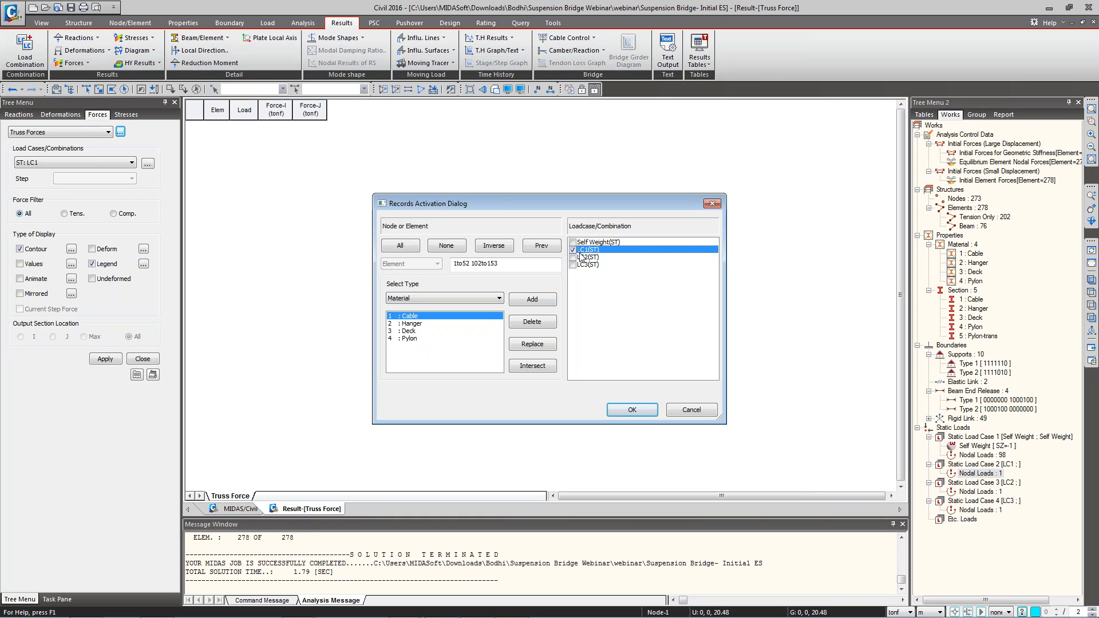
click(632, 410)
drag(274, 126, 302, 191)
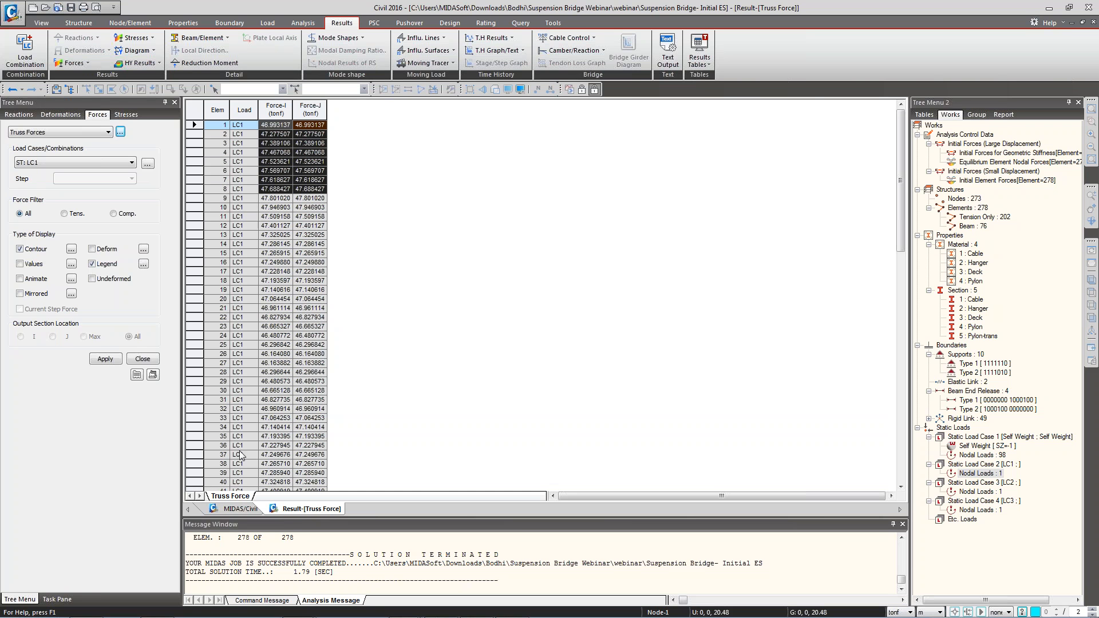
Close the truss force settings and examine the axial forces of the truss elements in the small-displacement Initial Element Forces table.
click(240, 509)
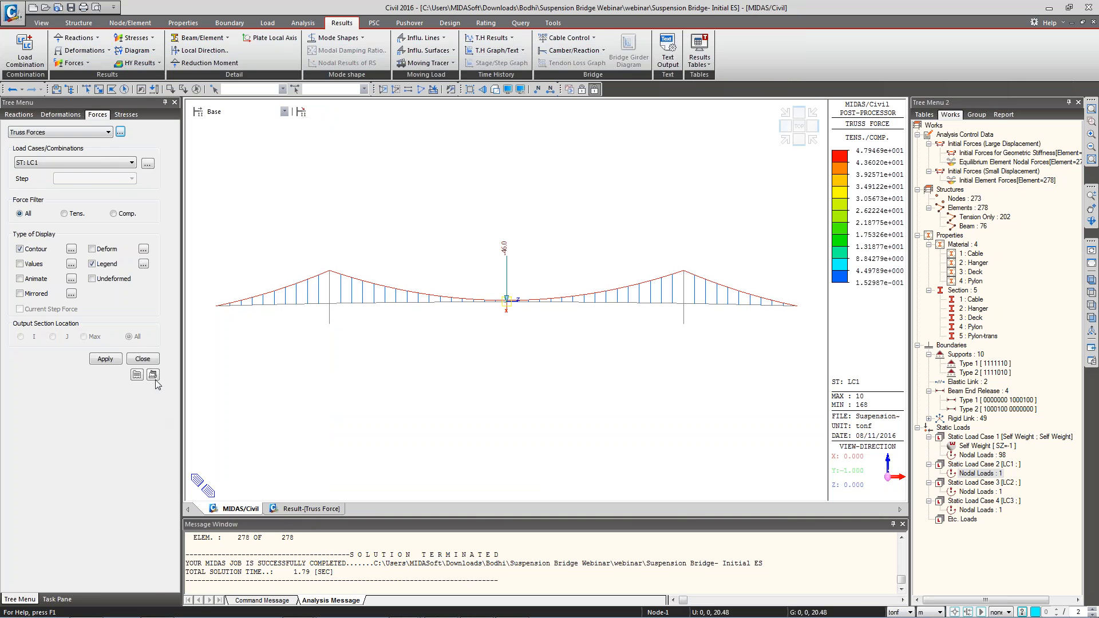
click(142, 359)
click(67, 154)
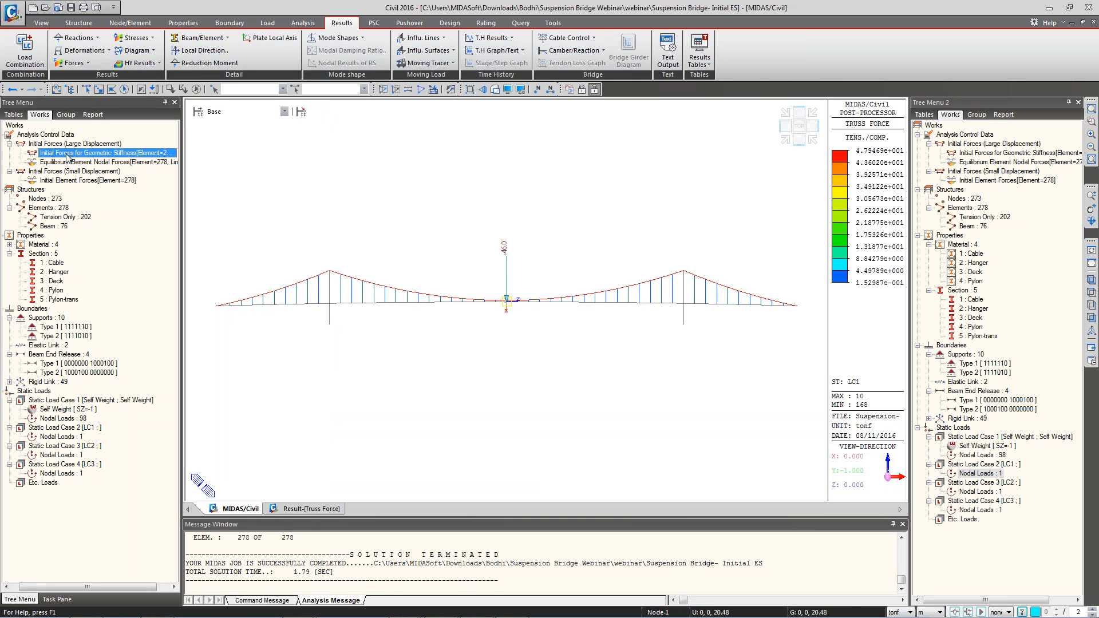
click(74, 181)
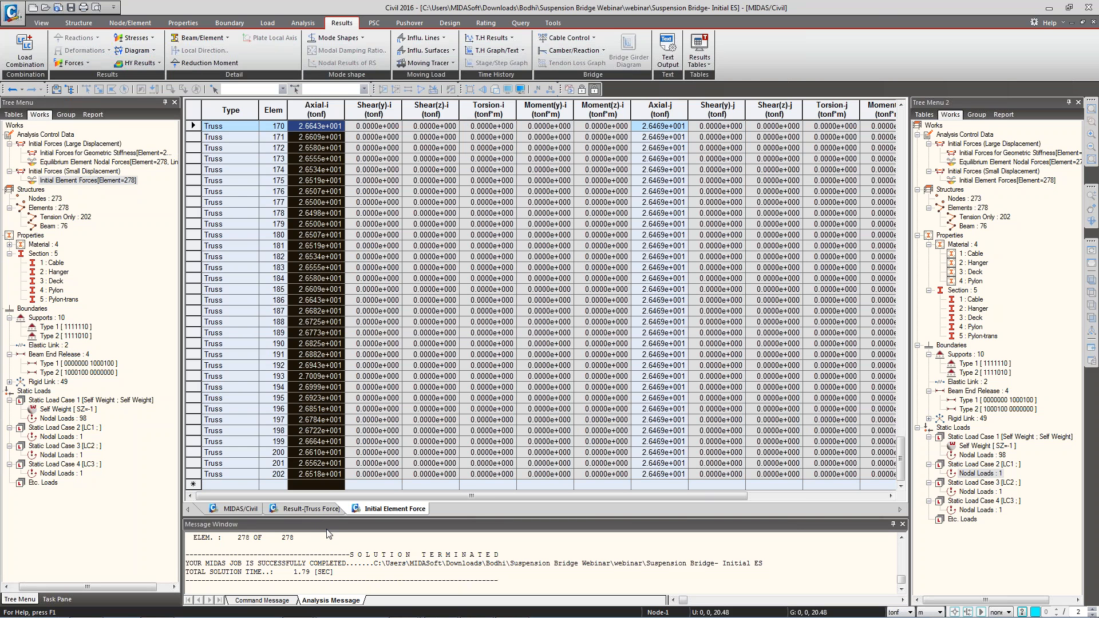
drag(647, 127, 650, 465)
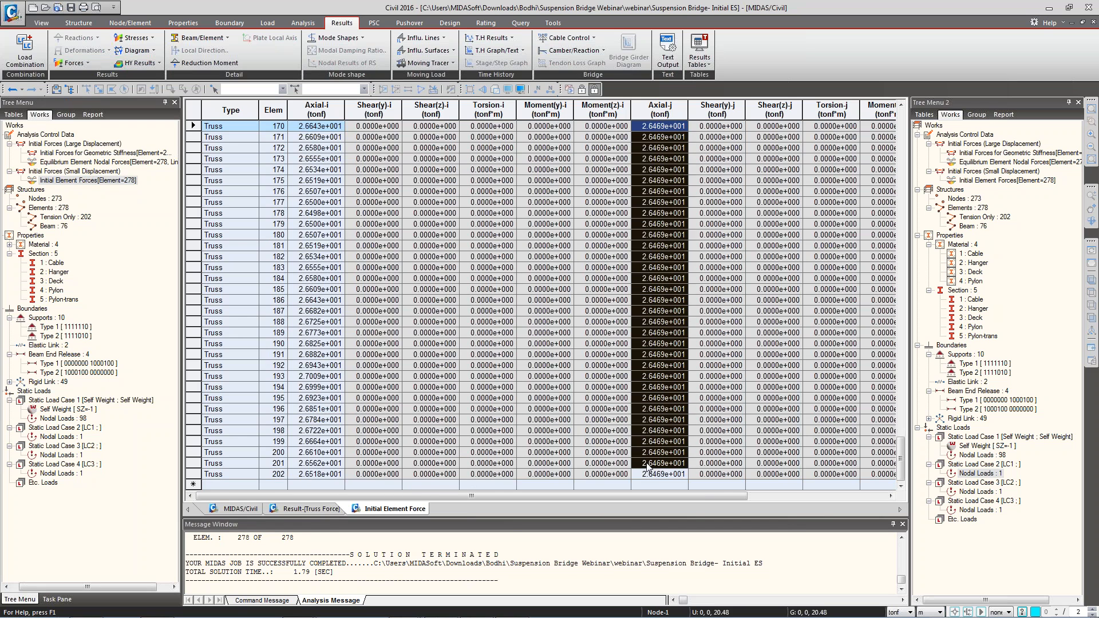
scroll(647, 412, up, 20)
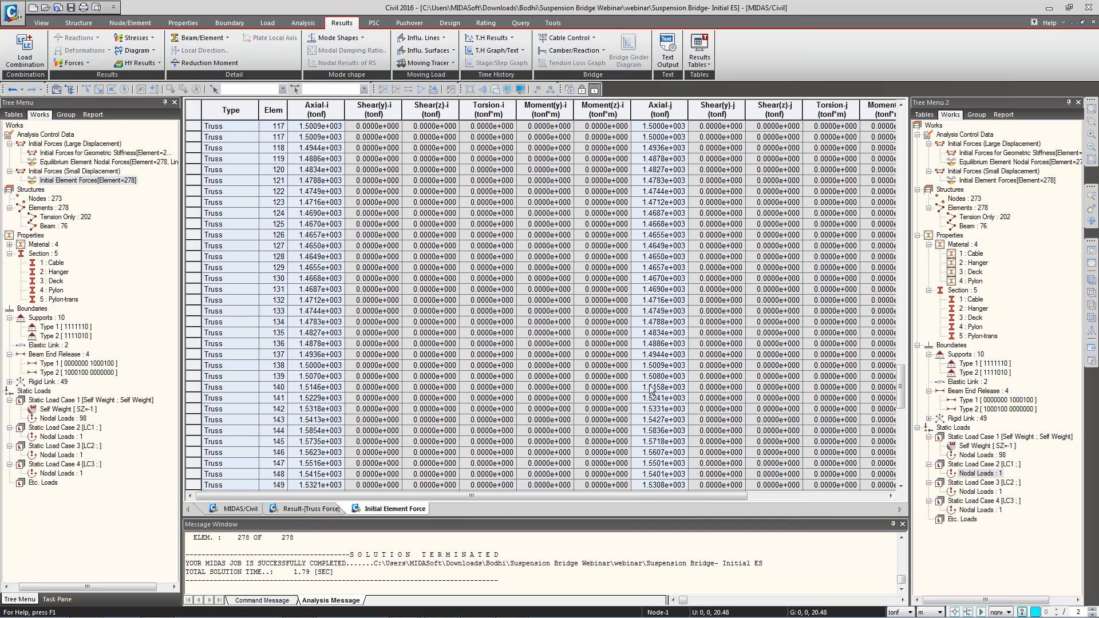
drag(670, 387, 660, 158)
Compare the LC1 cable forces in the Truss Force table with the Initial Element Force table and the model view.
click(285, 509)
drag(274, 133, 309, 419)
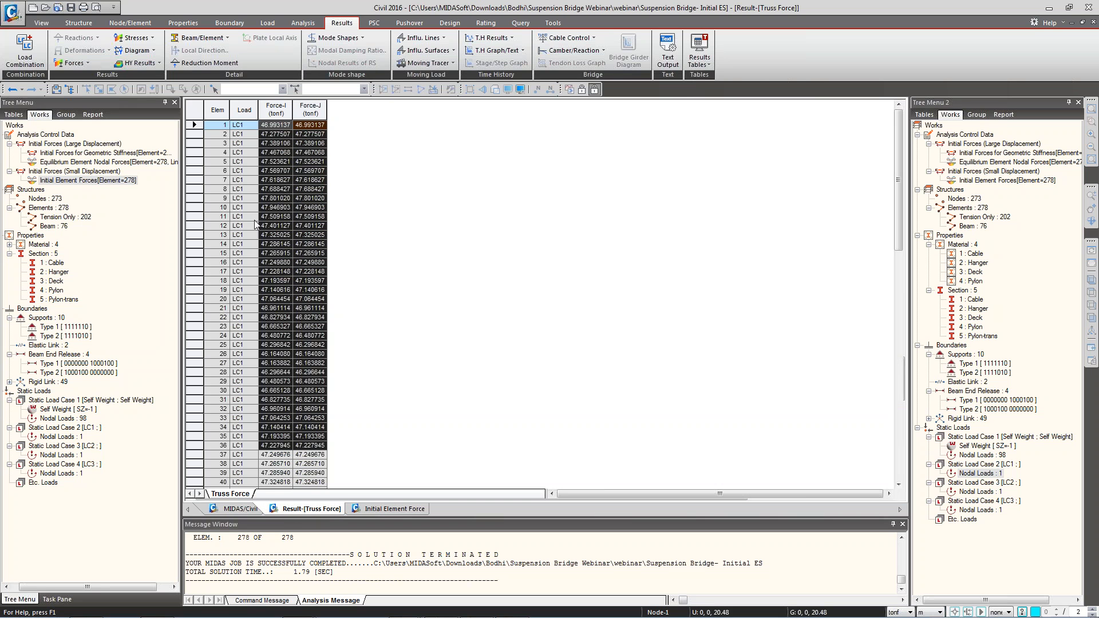
drag(270, 170, 280, 309)
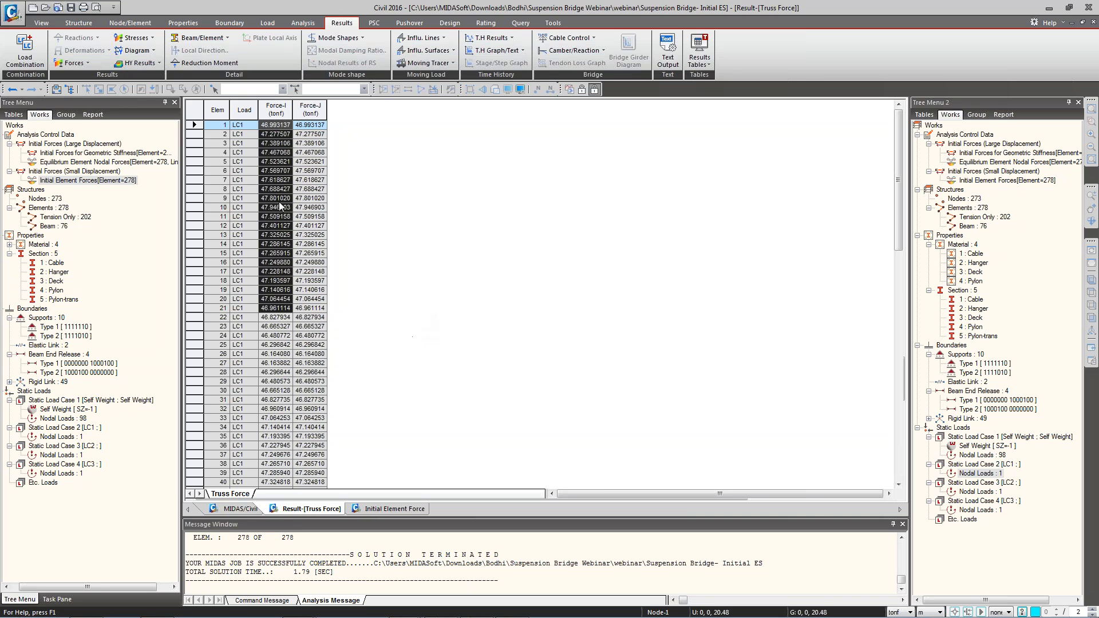
shift+drag(303, 135, 243, 499)
click(239, 507)
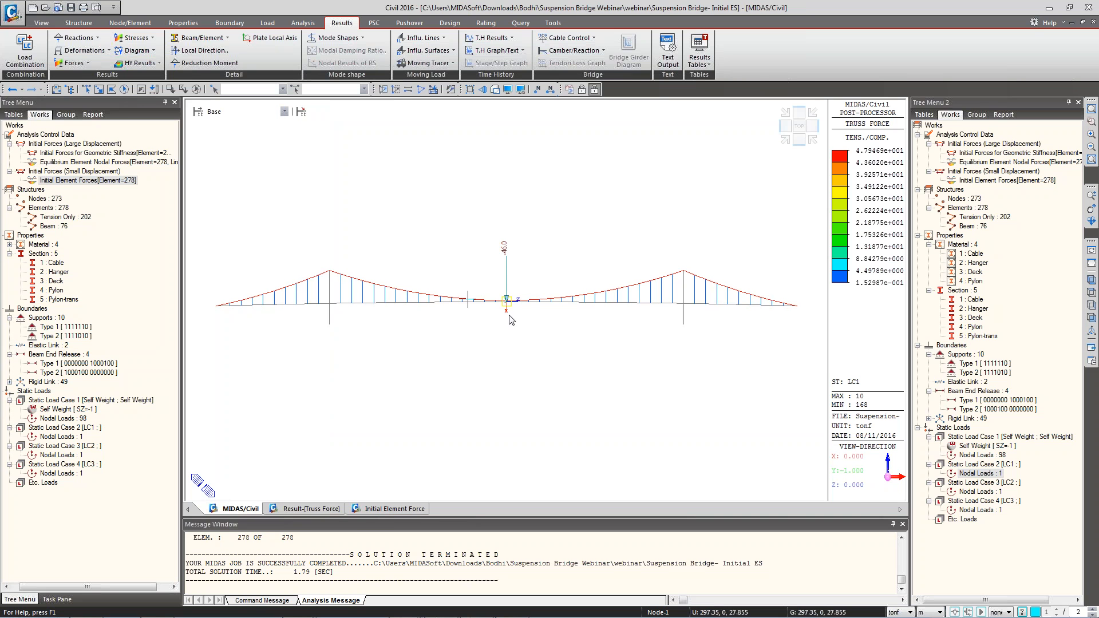
click(367, 509)
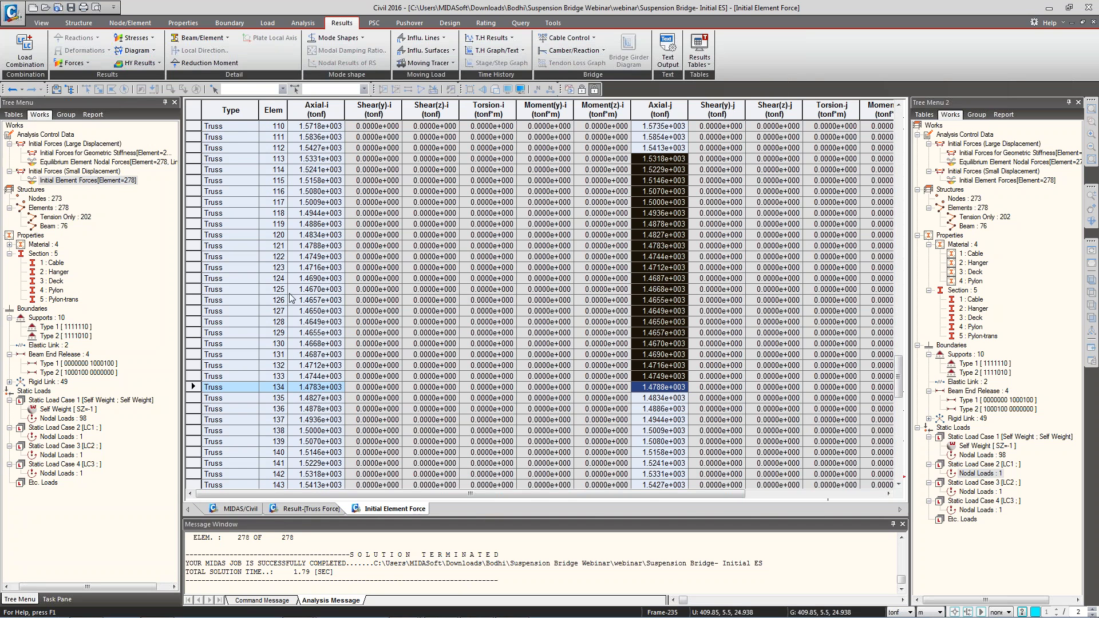
click(242, 509)
Preview adding the initial force to the element force for LC1 in the small-displacement Initial Force Control Data, without keeping it.
click(267, 23)
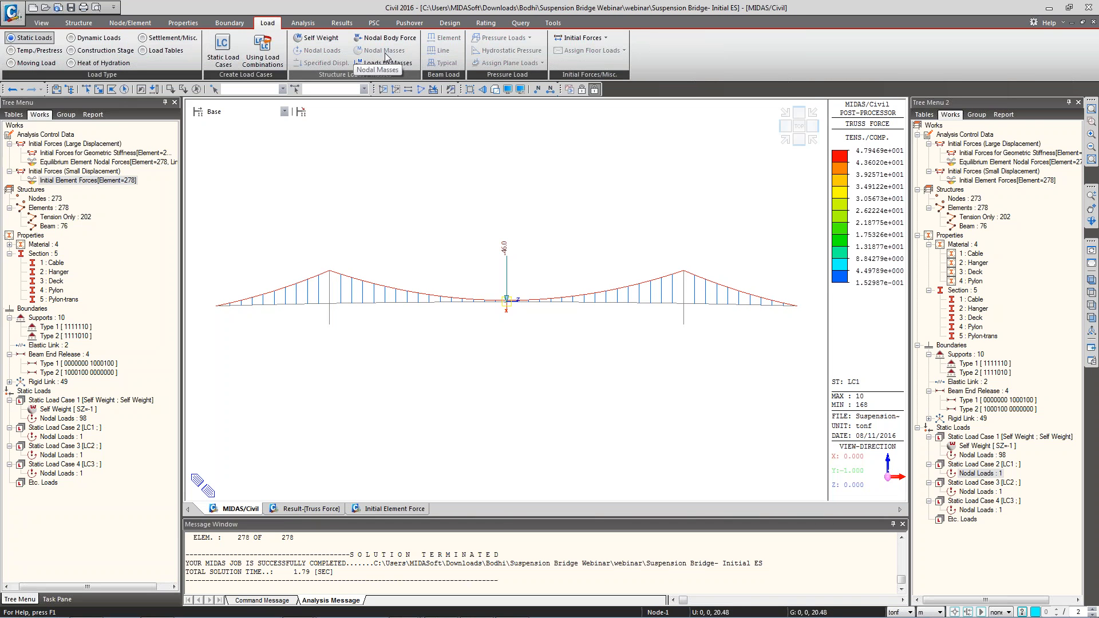
click(607, 39)
mouse_move(616, 67)
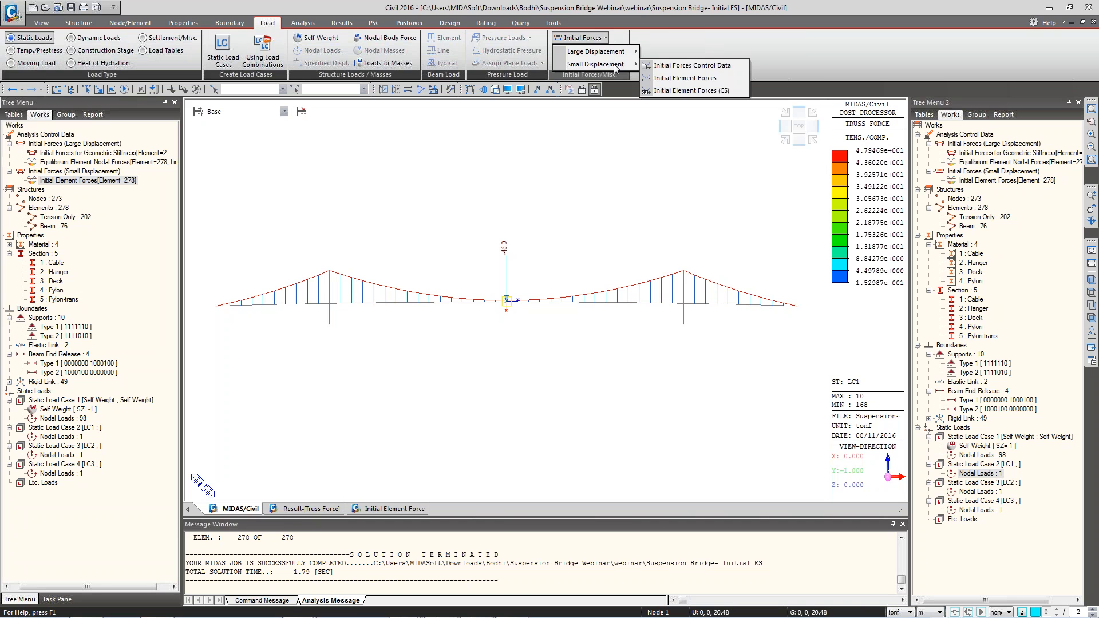
click(667, 67)
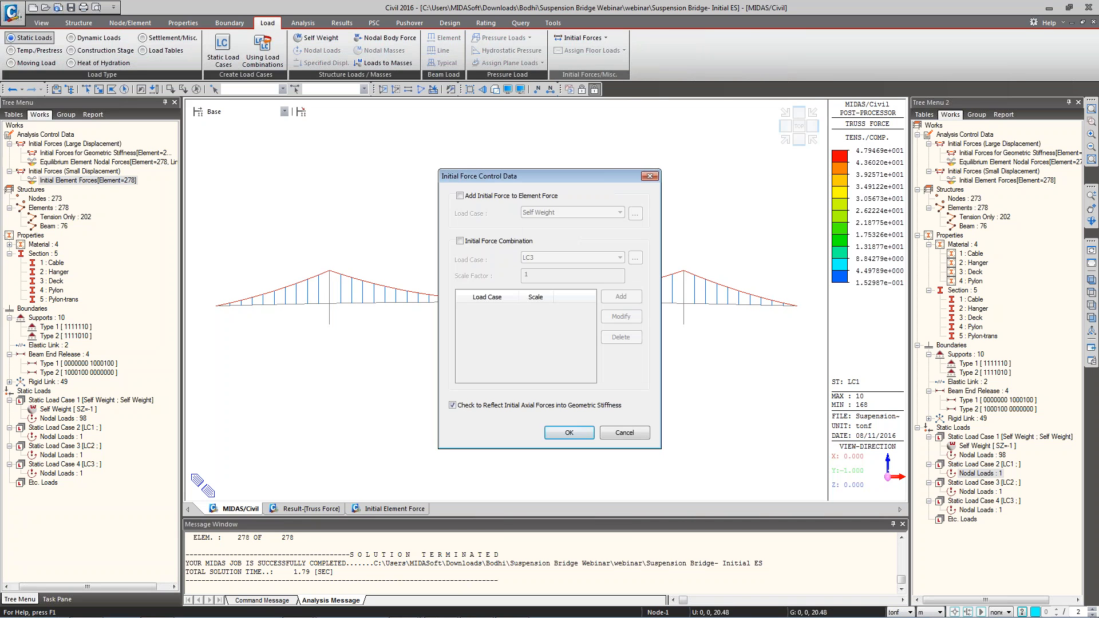
click(472, 196)
click(556, 212)
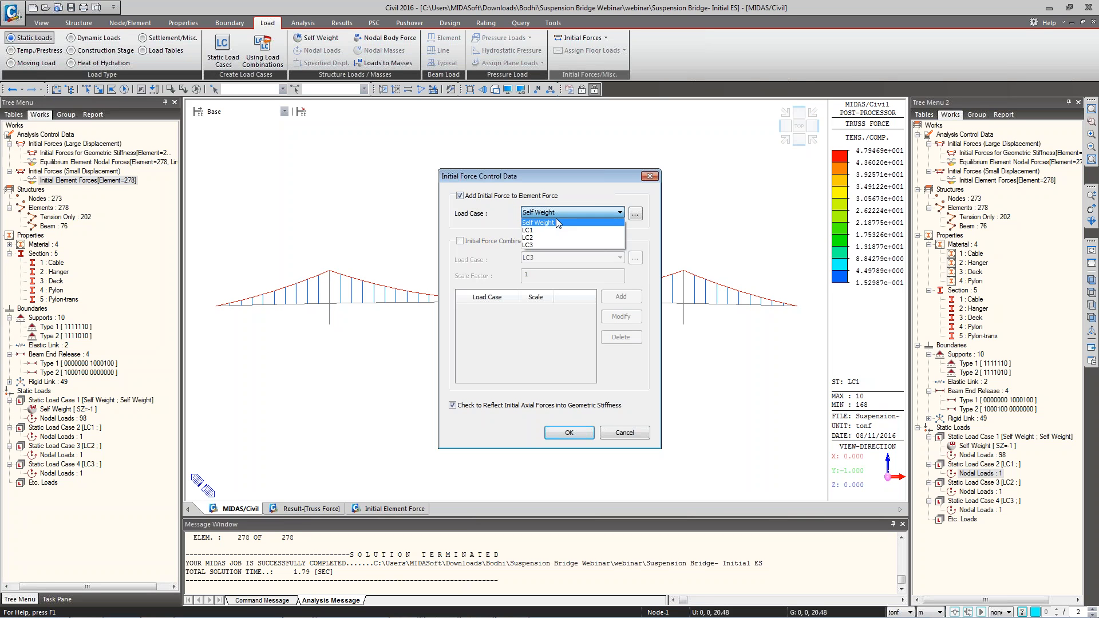
click(547, 227)
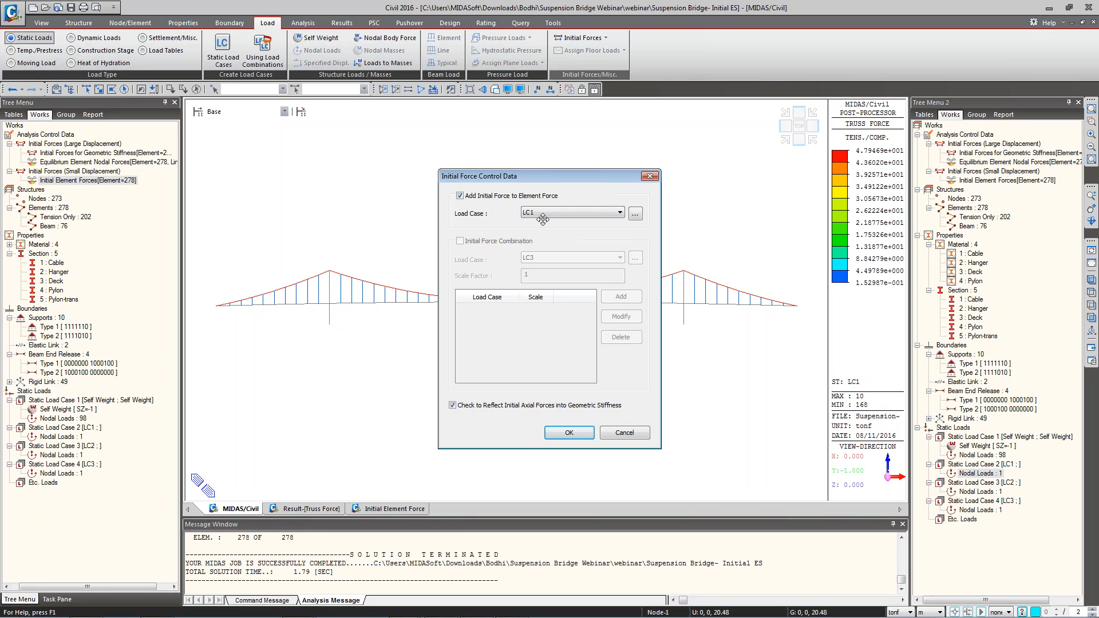
click(618, 434)
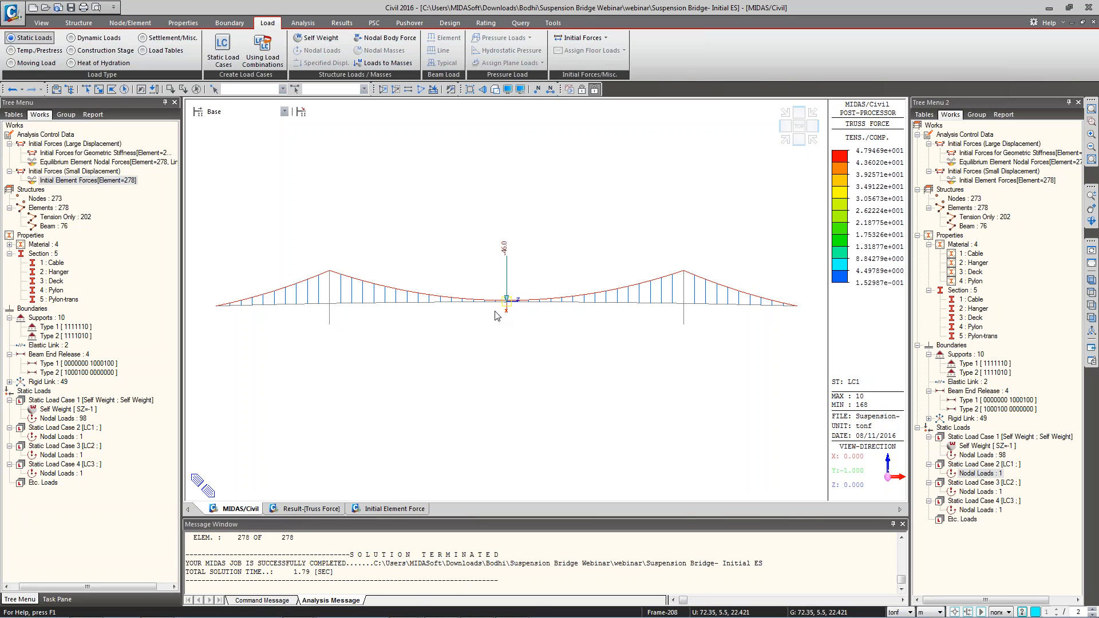
Switch to the PowerPoint slide show and advance to the Backward Construction Stage Analysis slide.
mouse_move(324, 615)
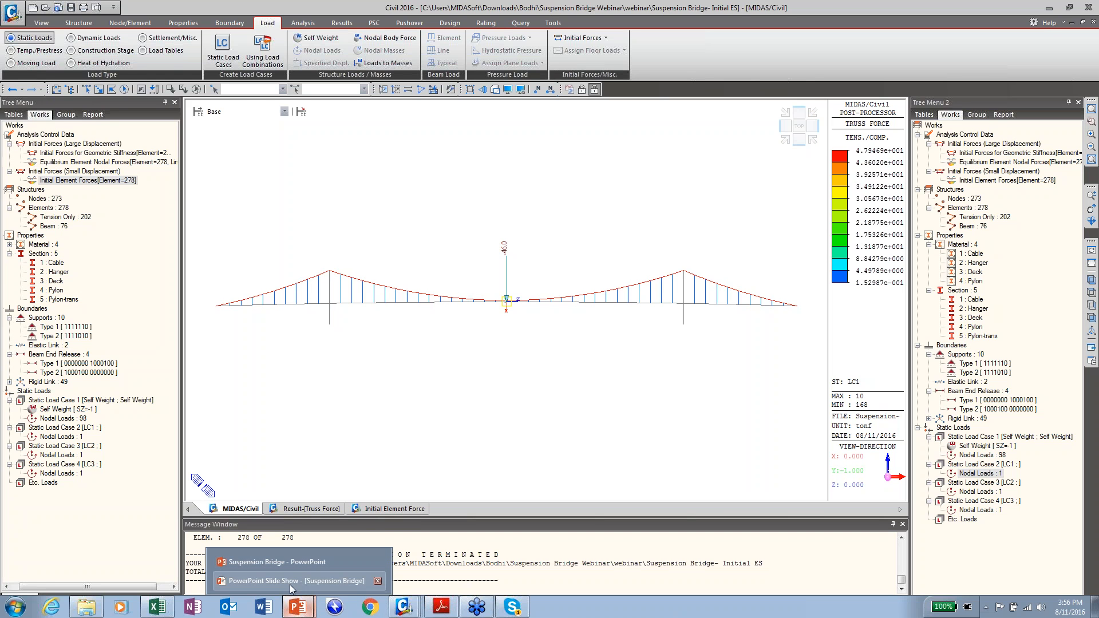
click(290, 585)
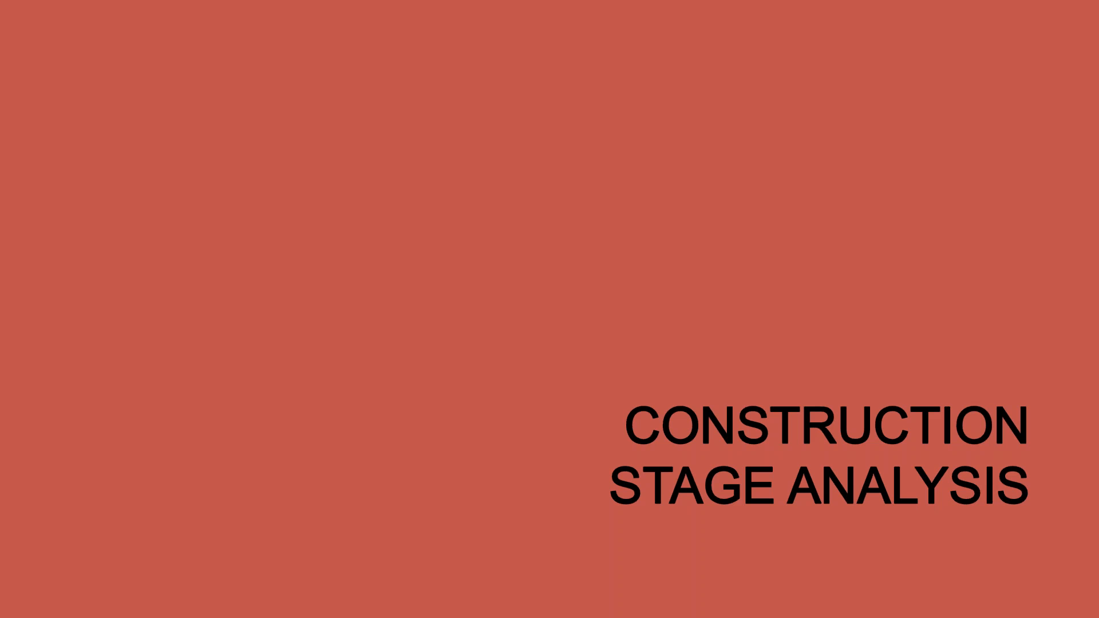
click(563, 412)
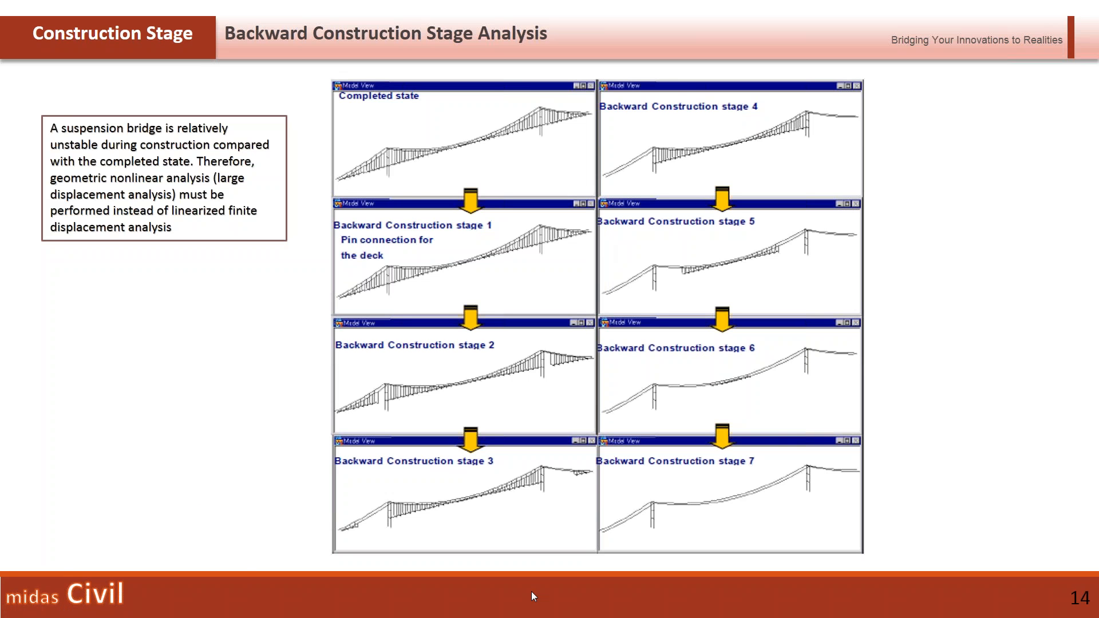
Switch back to midas Civil, plot the LC1 deformed shape for component DZ, and select node 180 with the values option enabled.
mouse_move(393, 605)
click(393, 582)
right_click(354, 145)
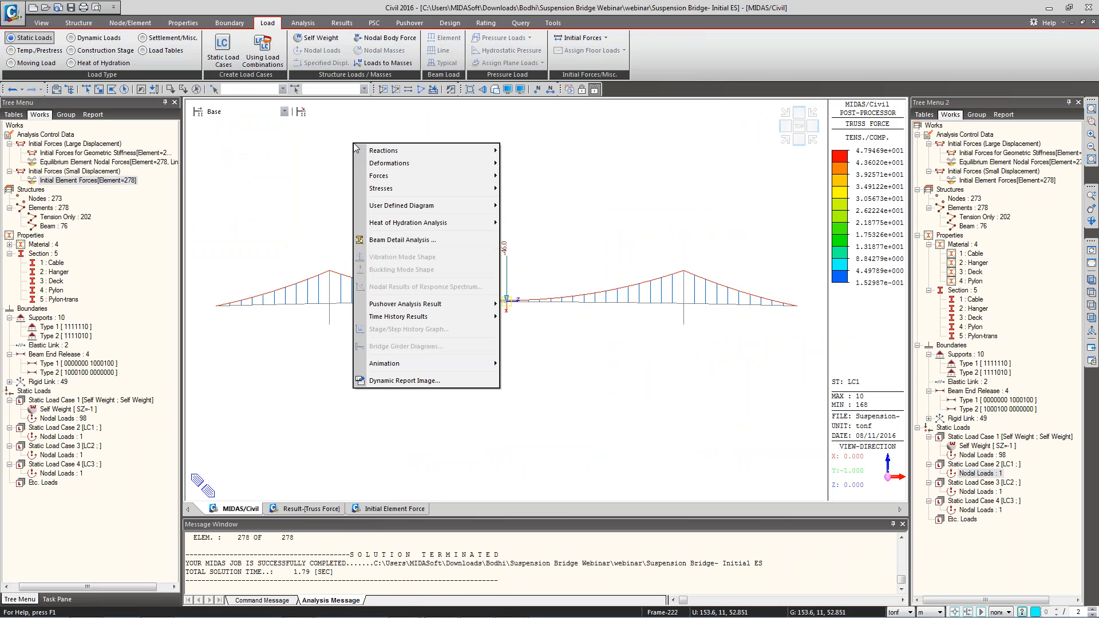
mouse_move(438, 163)
click(520, 172)
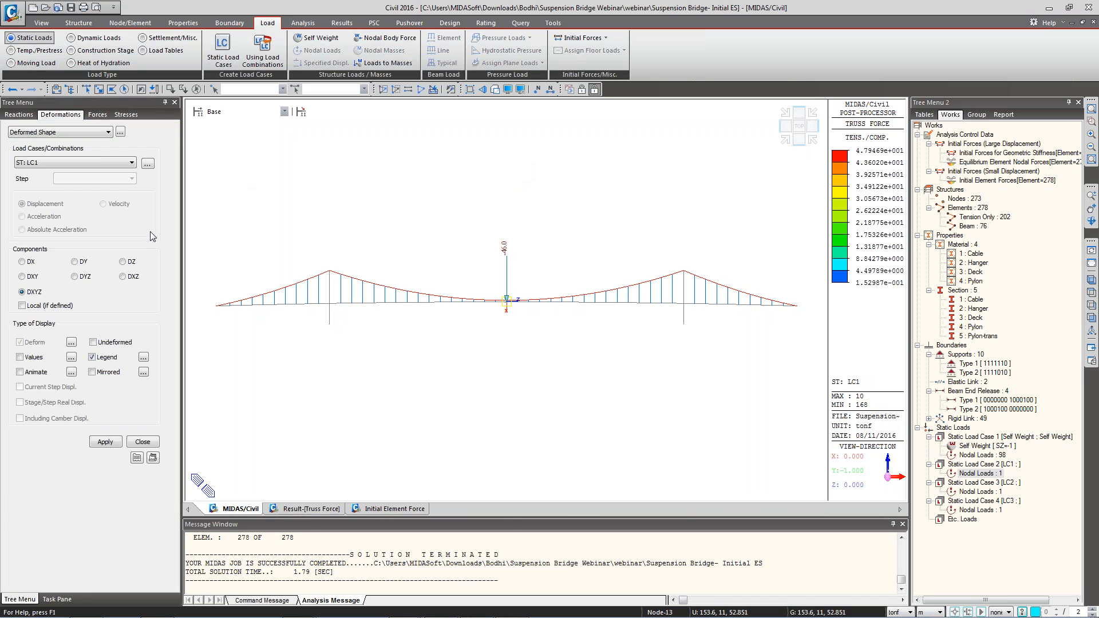
click(108, 443)
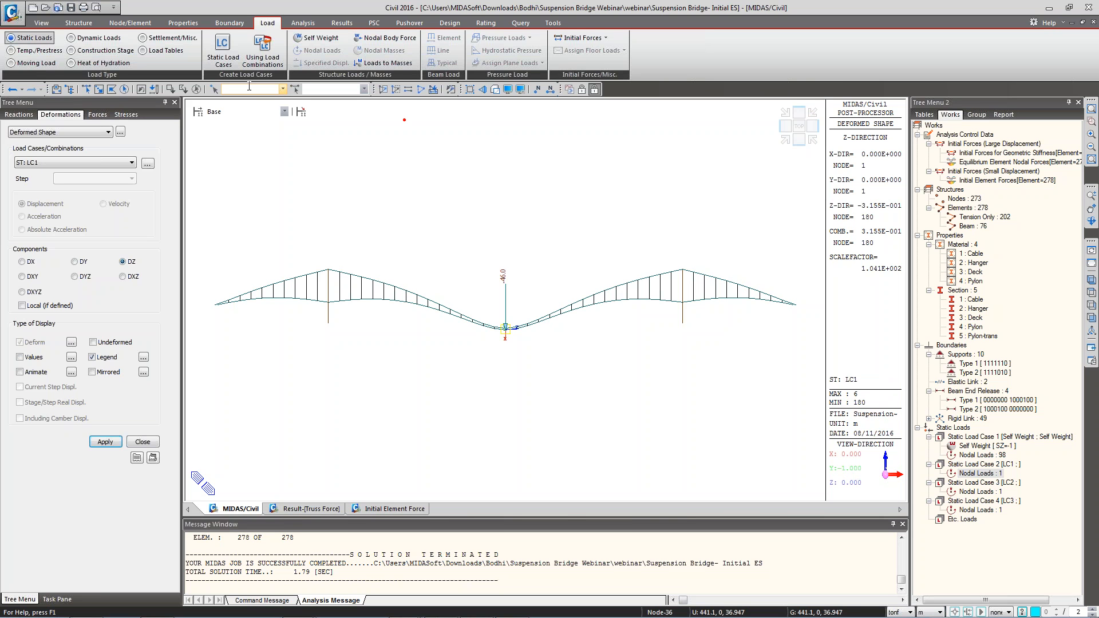
text(180)
click(33, 359)
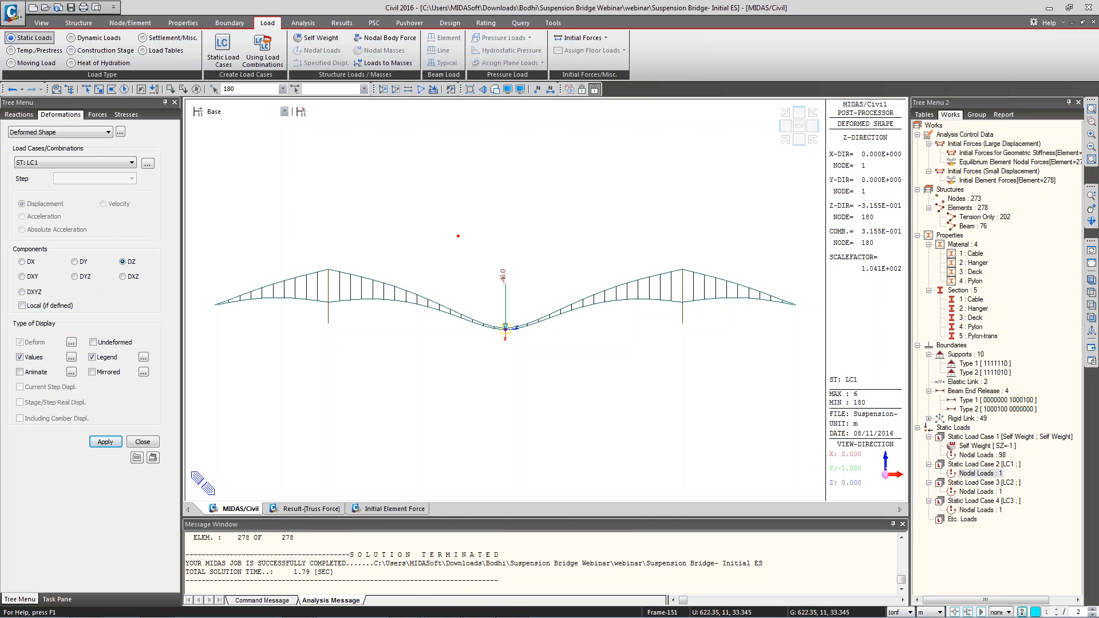
Return to the PowerPoint slide show and review the Construction Stage Analysis slides up to the backward construction stages.
mouse_move(432, 613)
mouse_move(297, 615)
click(306, 588)
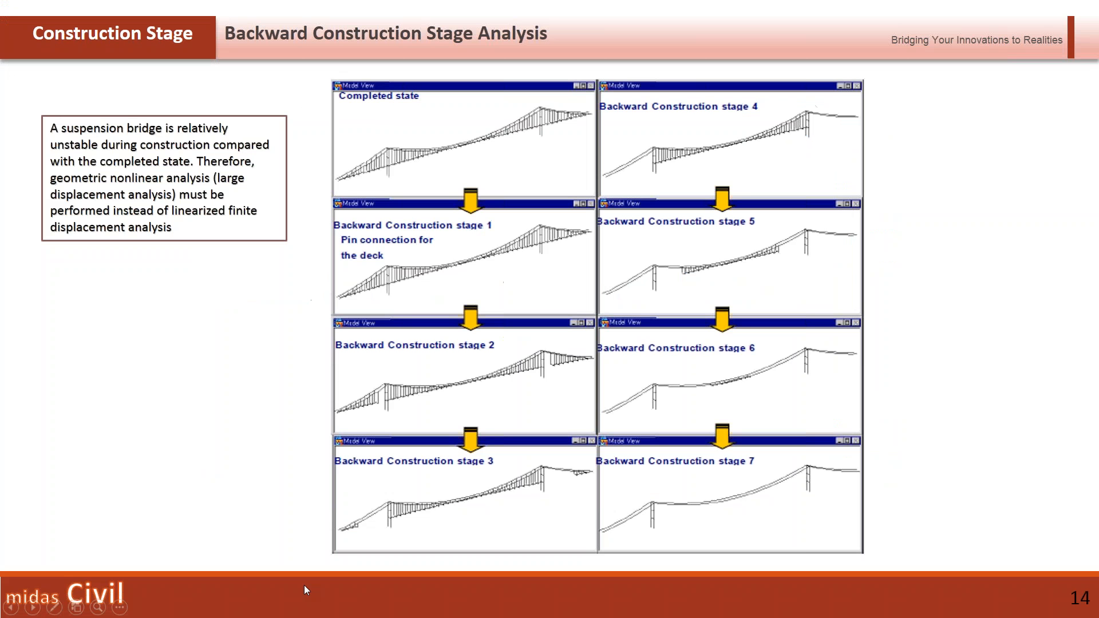
click(271, 409)
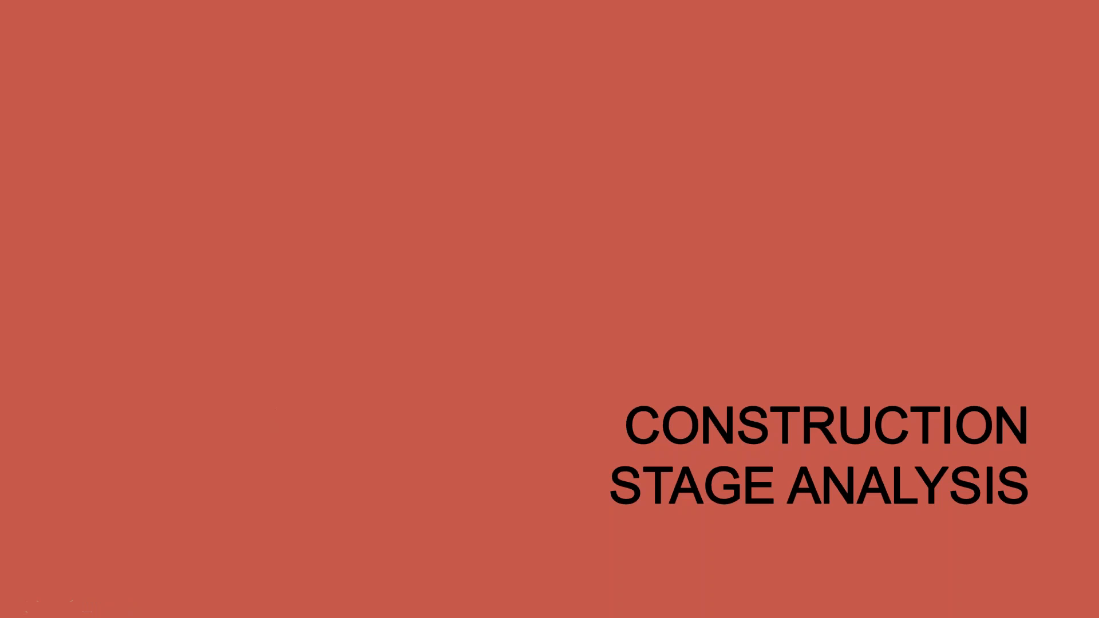
key(Right)
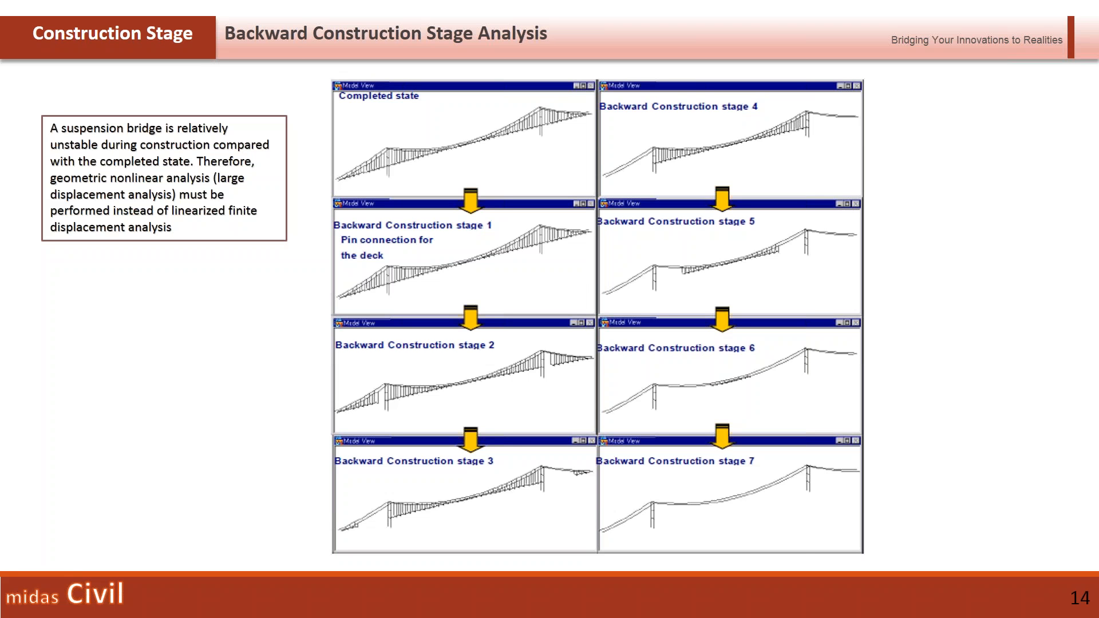
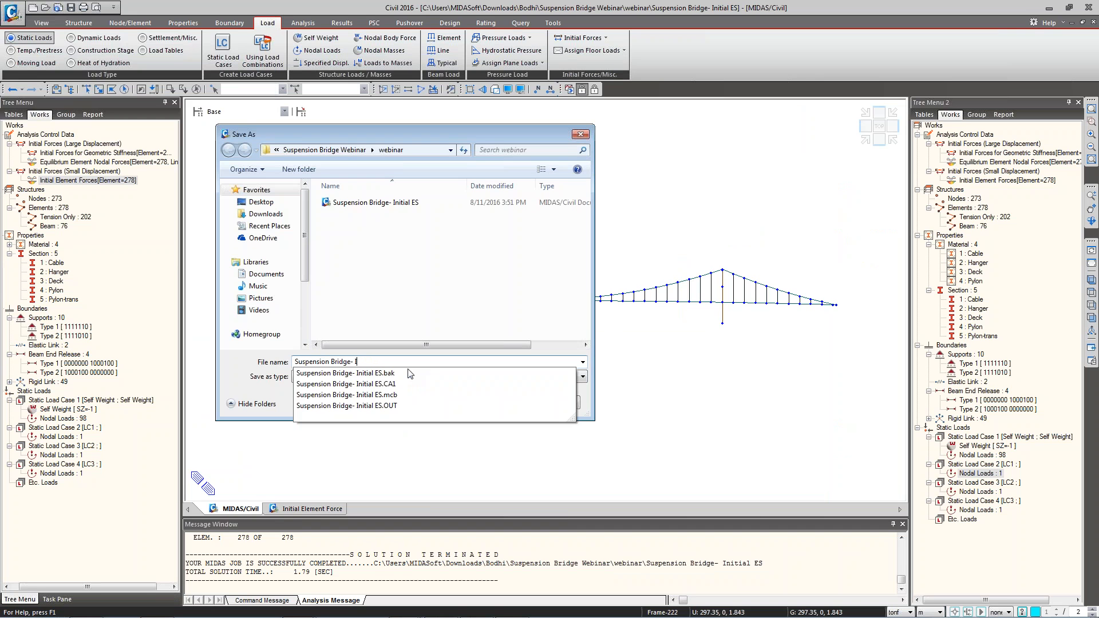
Save the midas Civil model as "Suspension Bridge- CS" in the webinar folder and set the load type to Construction Stage.
text(CS)
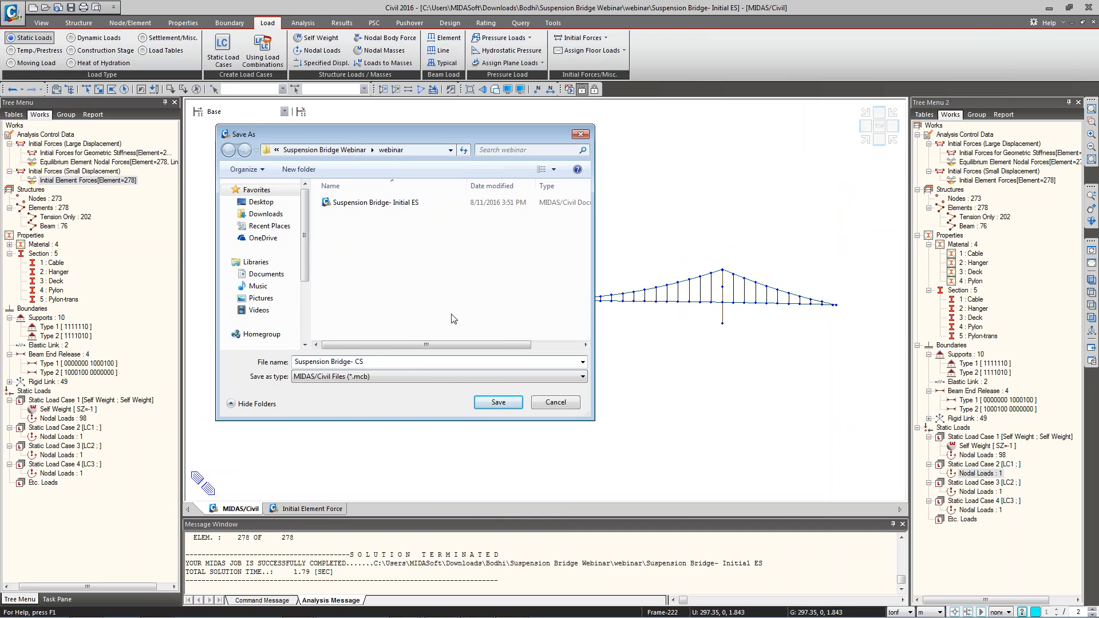
click(498, 402)
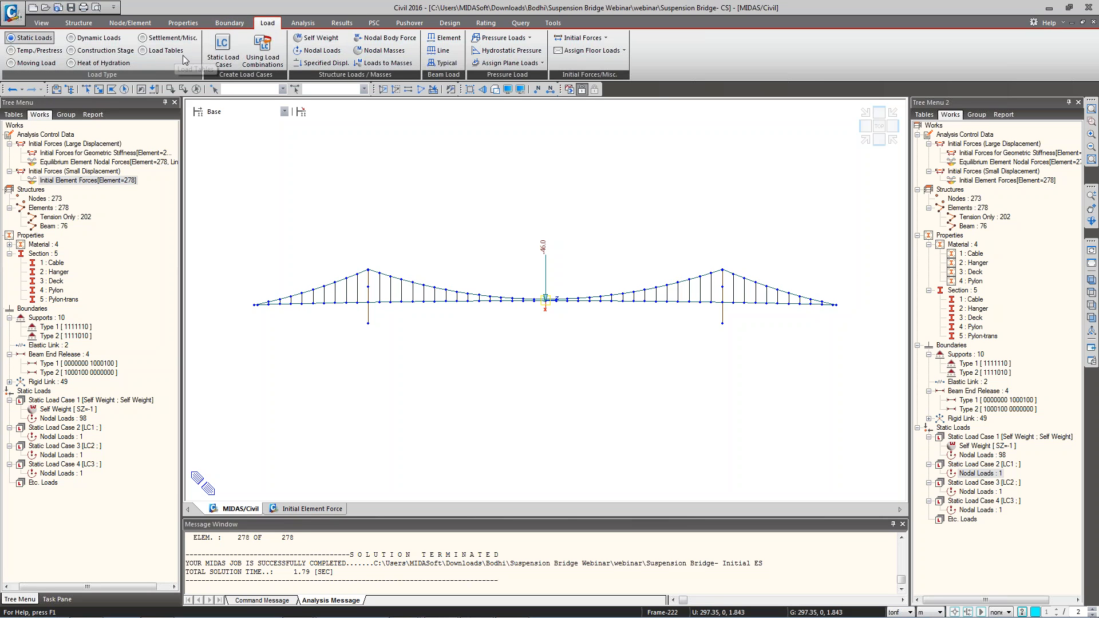
click(103, 50)
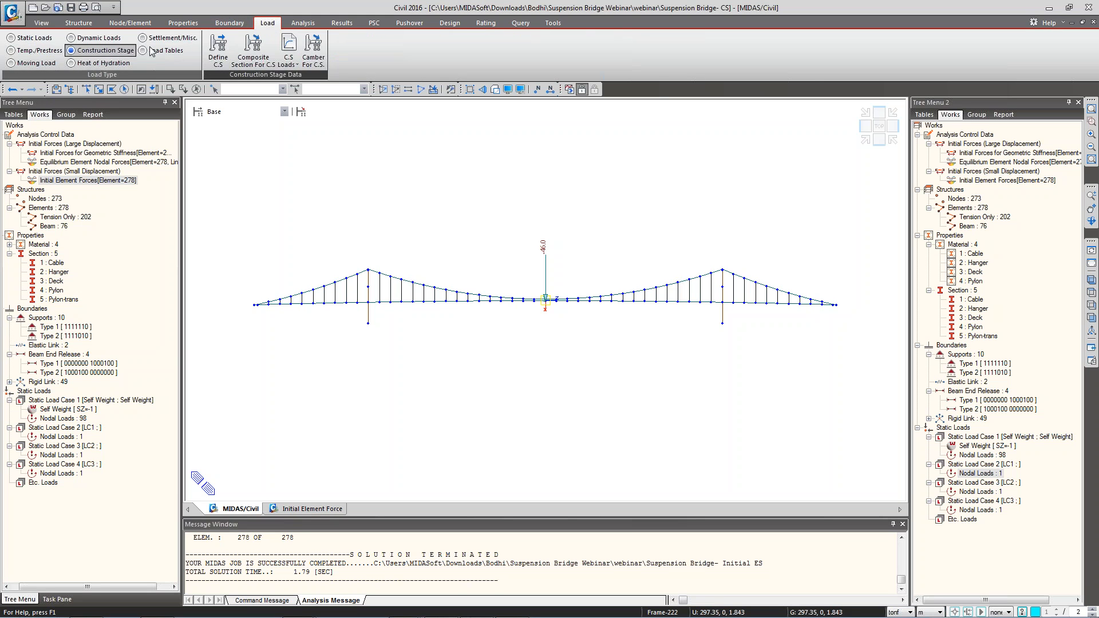
Open the construction stage definition list for the suspension bridge model.
click(218, 48)
drag(502, 226, 461, 189)
click(652, 188)
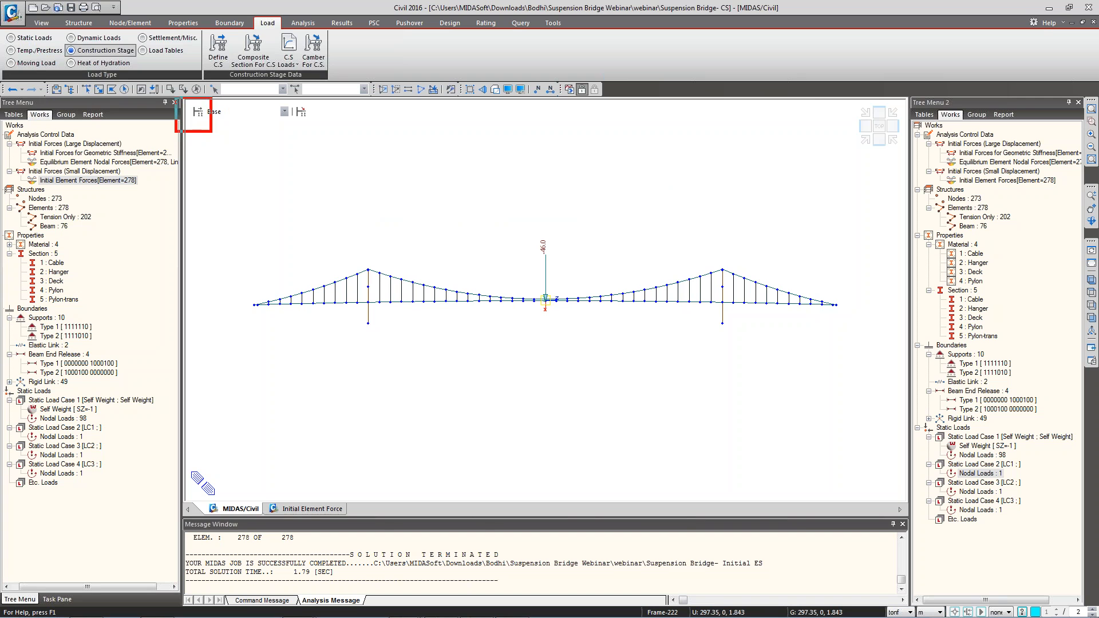
click(198, 113)
drag(451, 229, 333, 164)
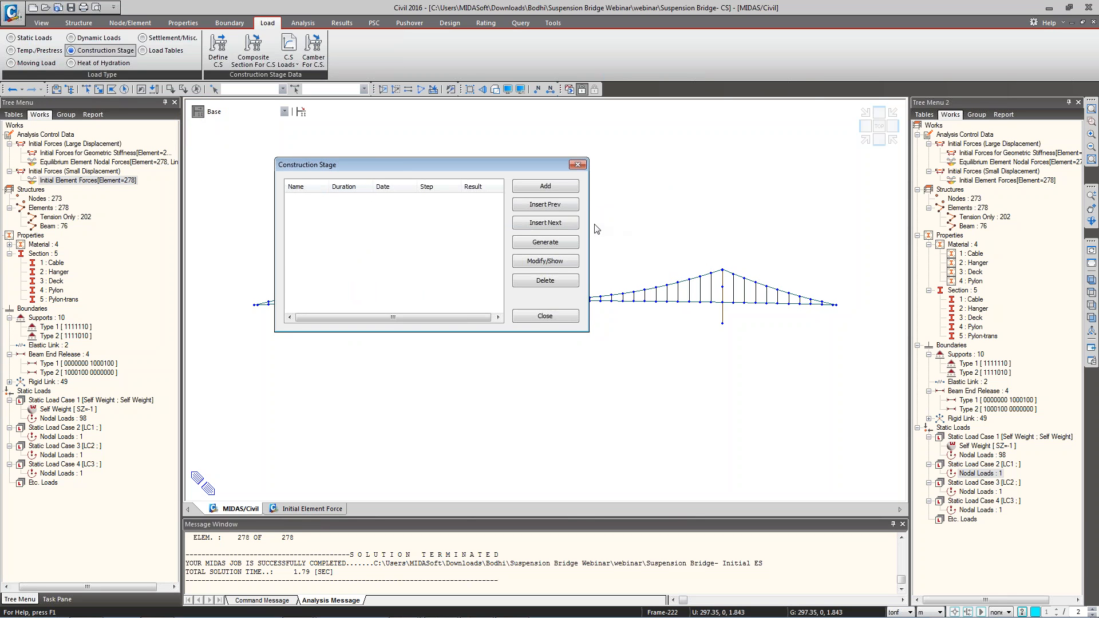
click(546, 187)
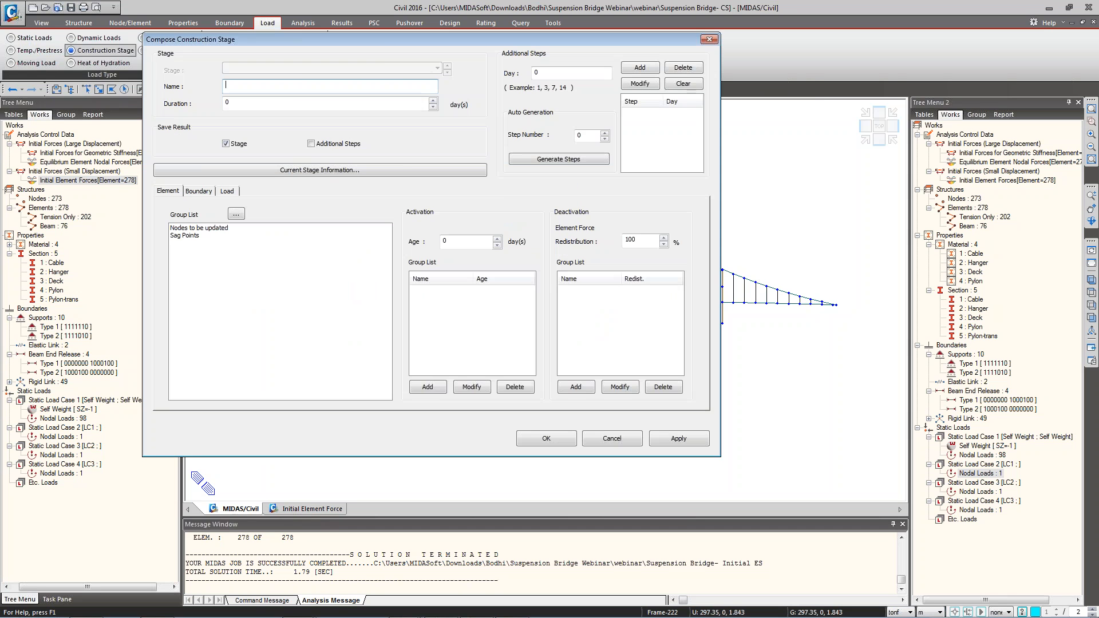
drag(362, 198, 559, 95)
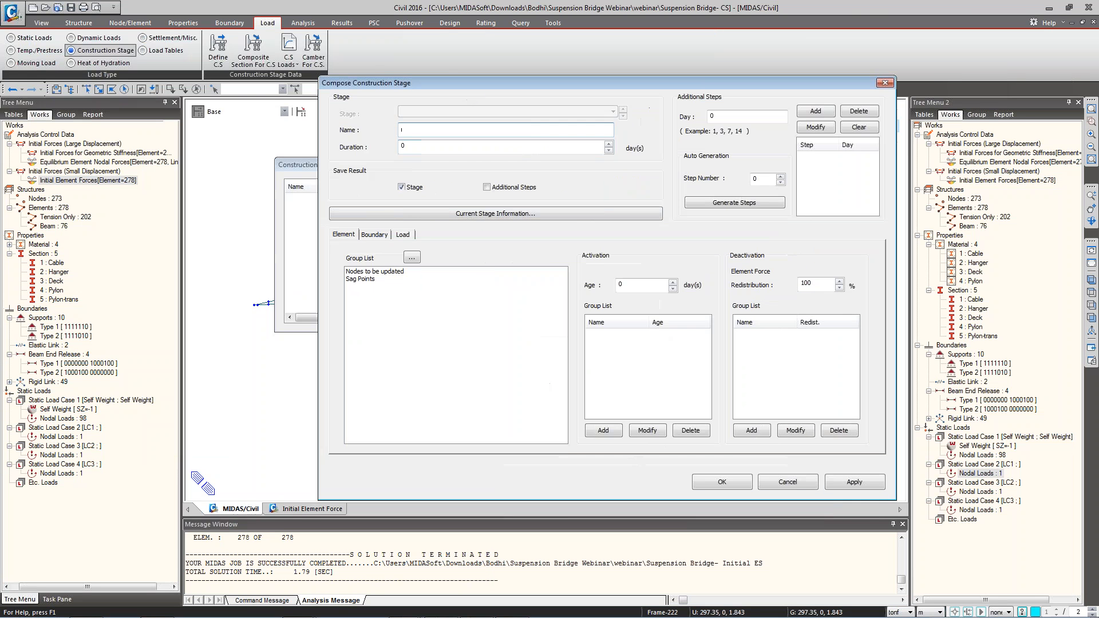
click(885, 85)
Generate construction stages named CS with suffix 0to7 and a duration of 0 days, saving the stage results.
click(547, 242)
text(CS)
click(421, 159)
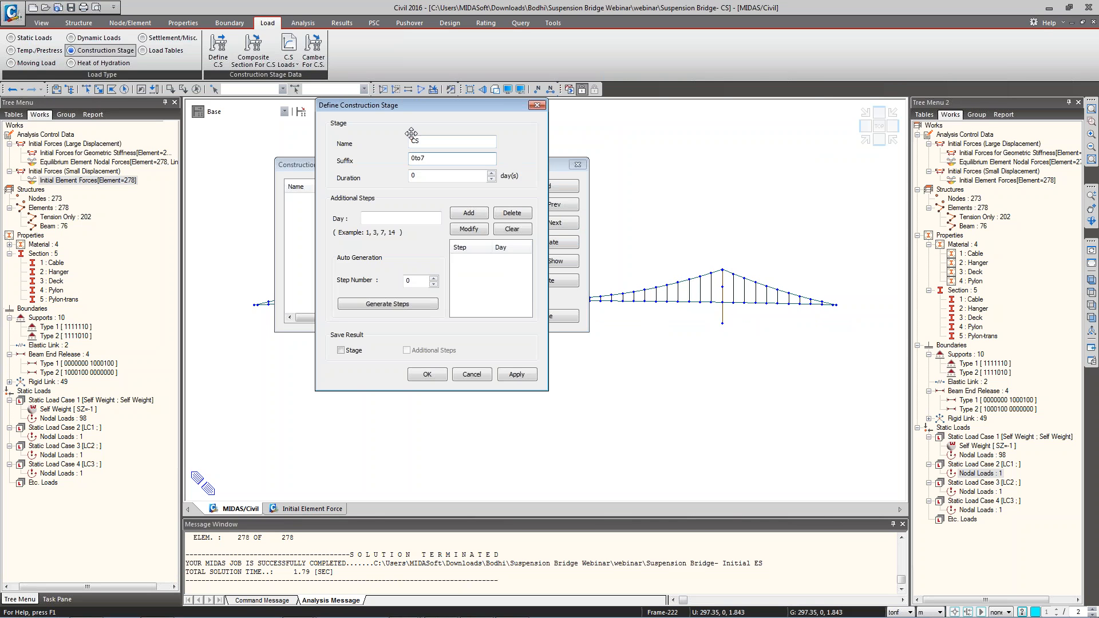
drag(424, 159, 417, 167)
text(o7)
key(Tab)
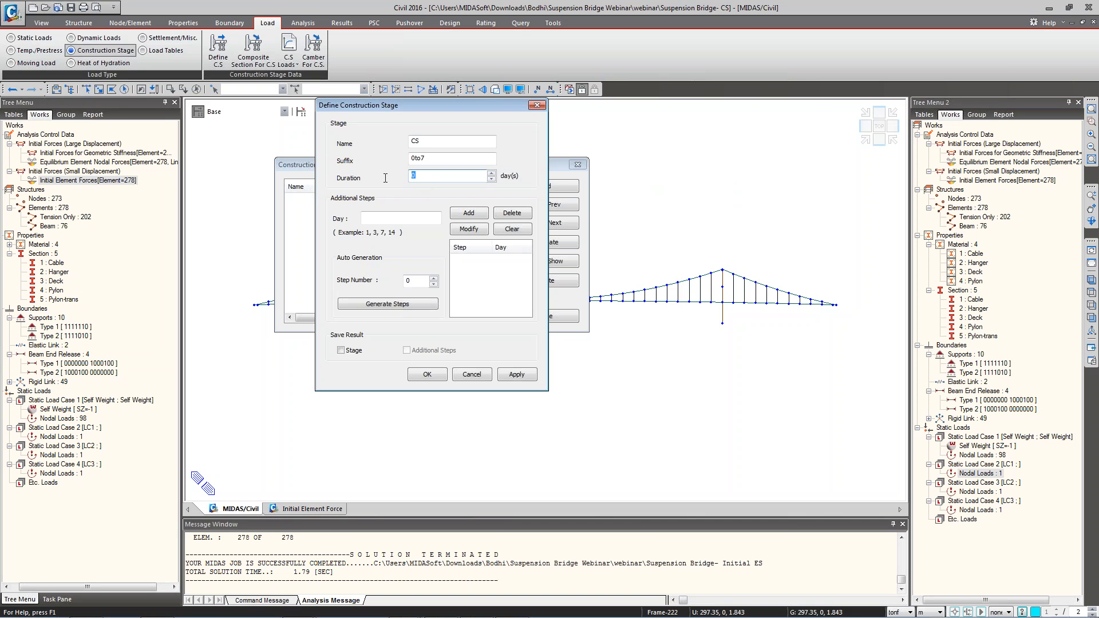
click(342, 352)
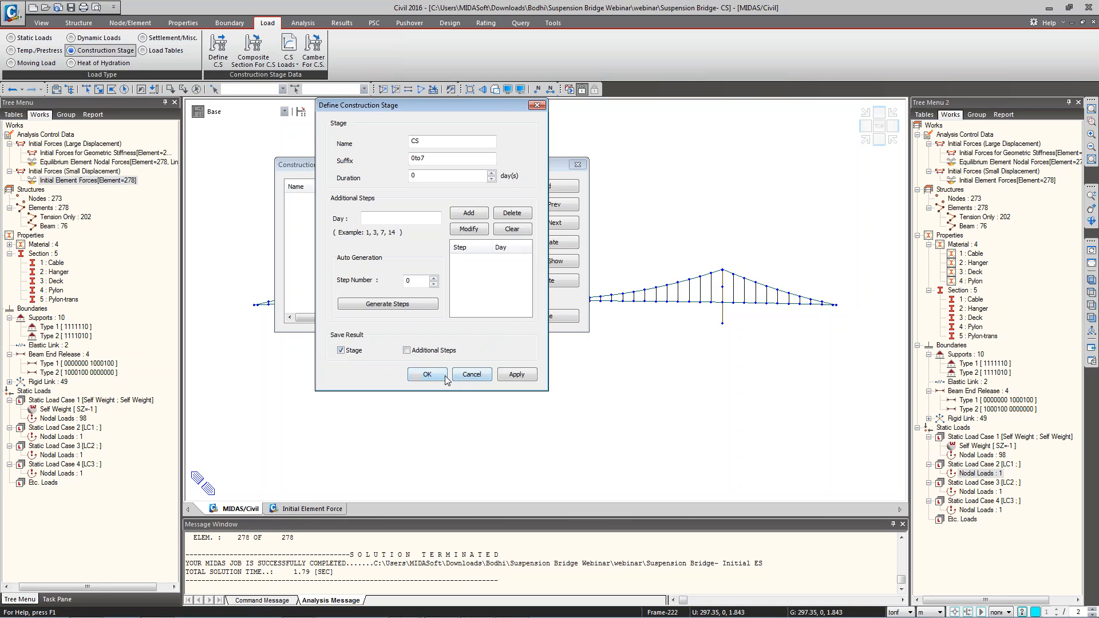
click(425, 379)
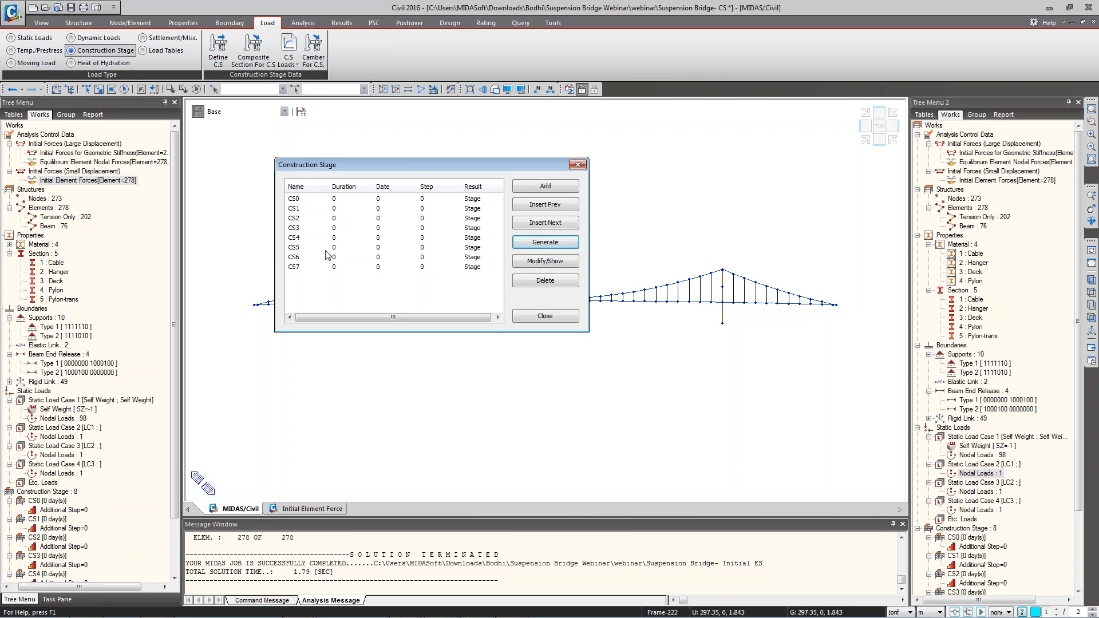
click(544, 317)
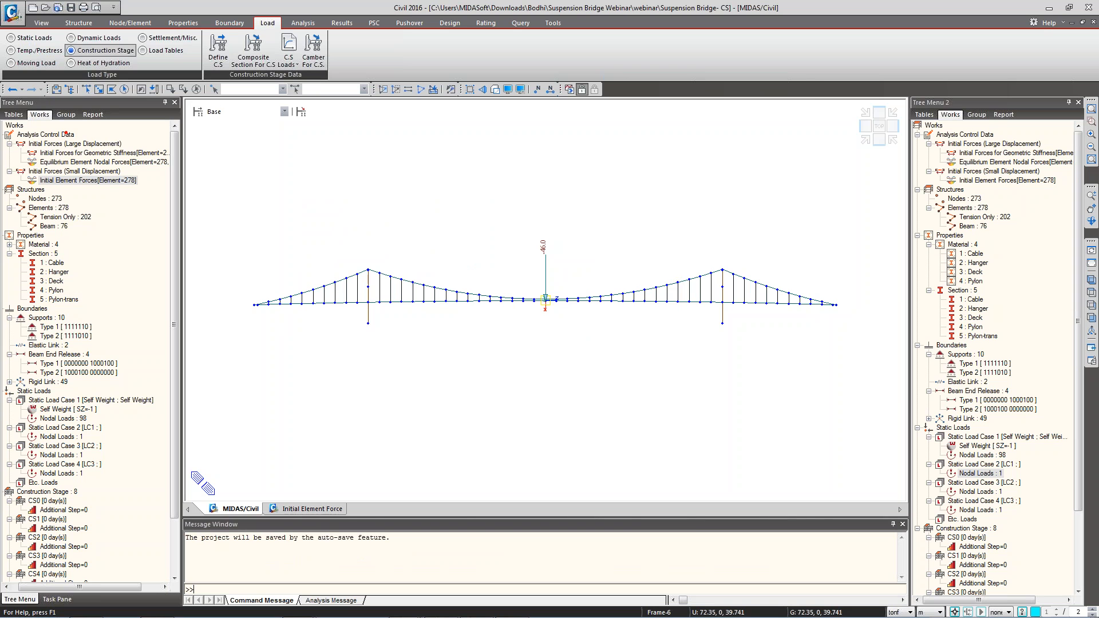
Define a series of structure groups named SG with suffixes 0,2to7.
click(66, 114)
right_click(65, 144)
right_click(40, 135)
click(67, 157)
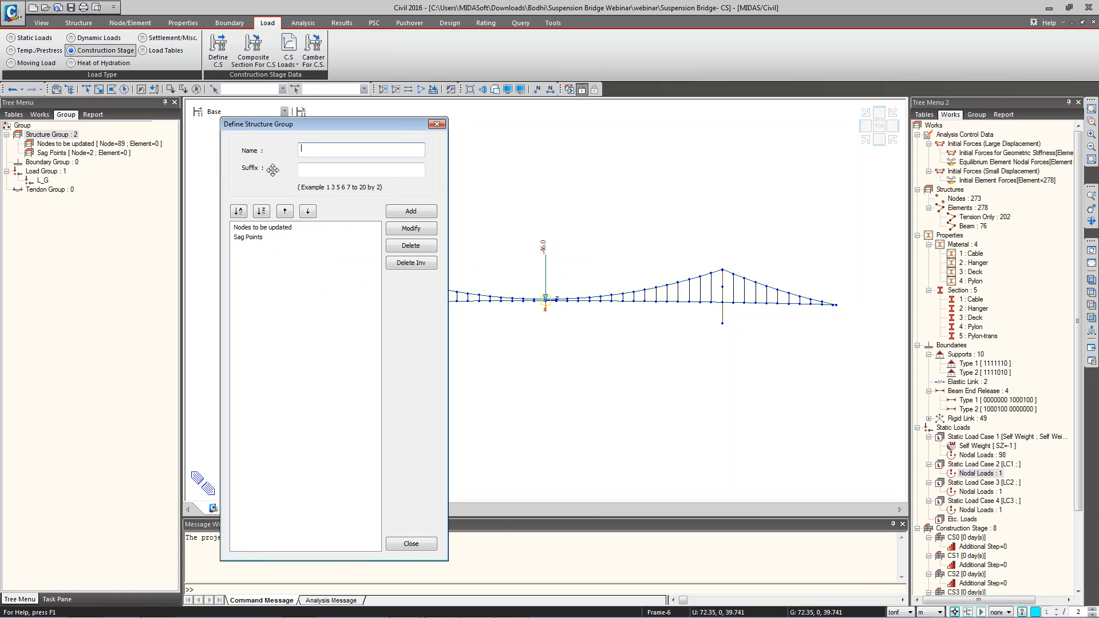
click(437, 124)
right_click(81, 134)
click(103, 153)
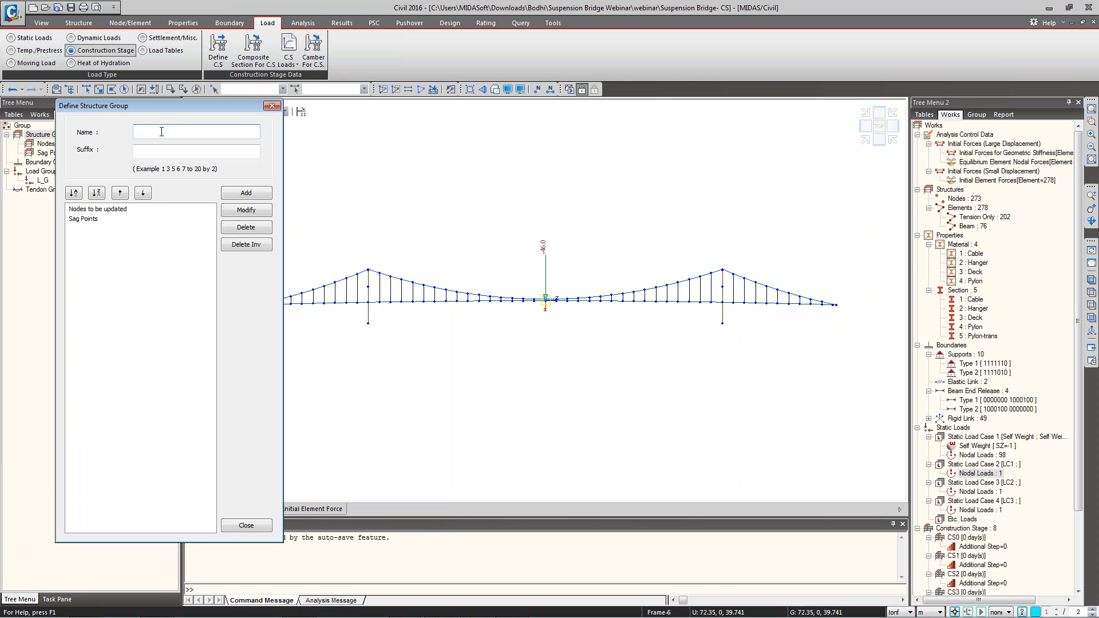
text(SG)
click(171, 151)
click(147, 150)
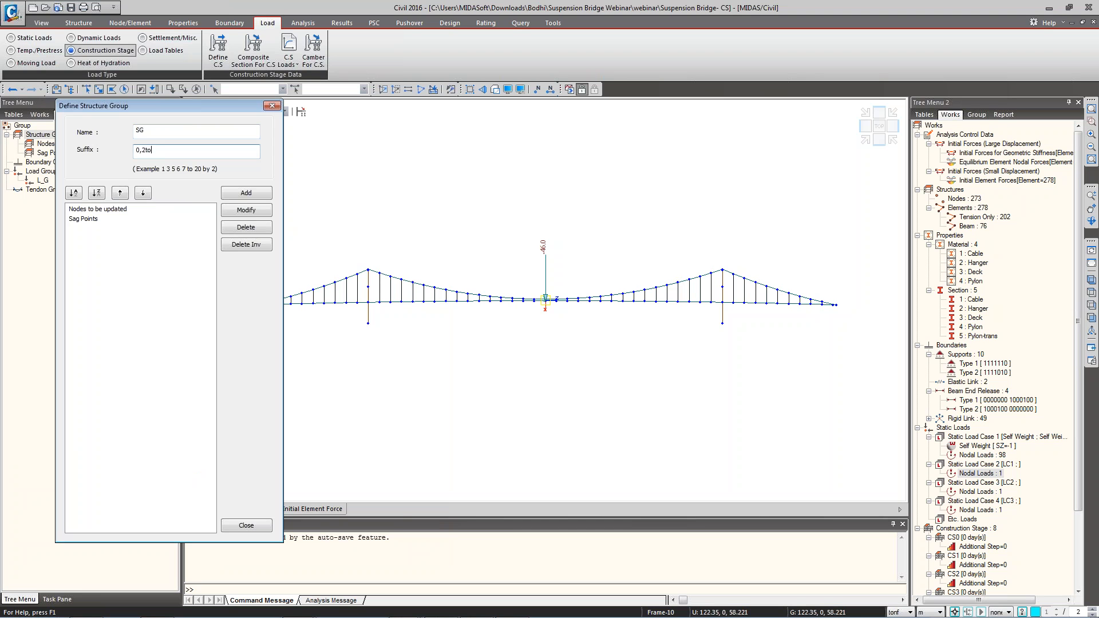
click(246, 193)
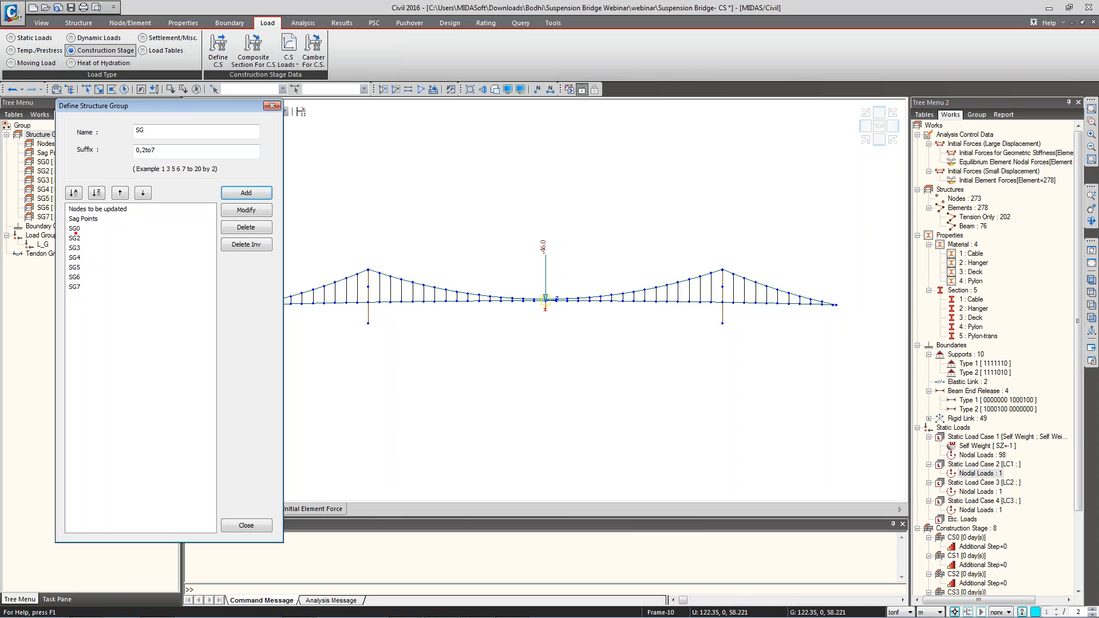
ctrl+drag(66, 220, 83, 234)
text(t)
text(CS0)
key(Escape)
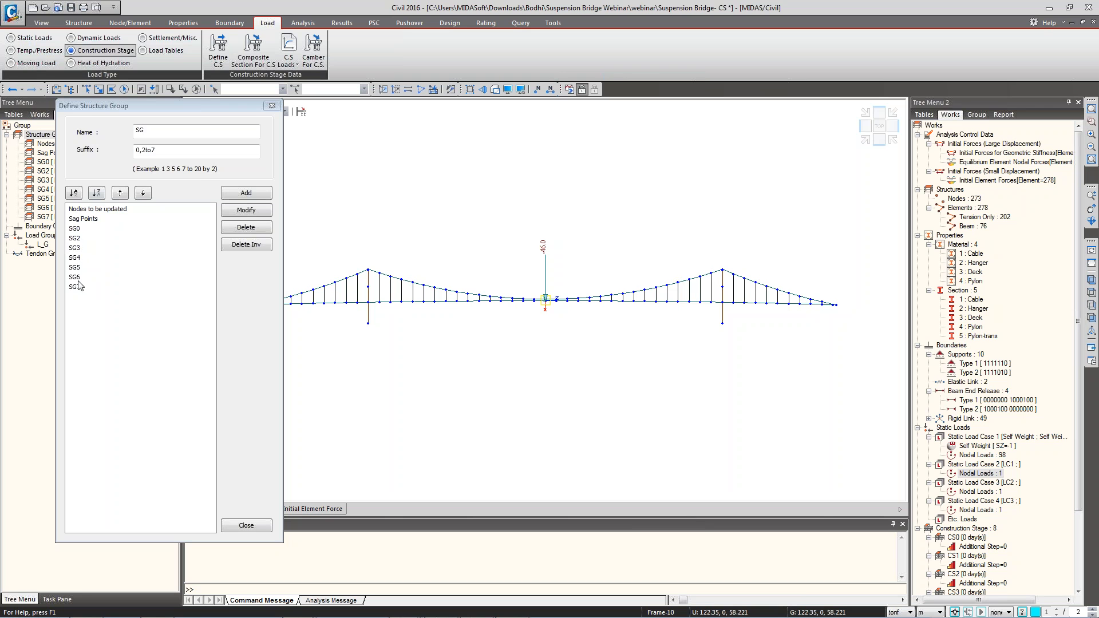
Finish defining structure groups and assign all nodes and elements of the bridge to SG0.
click(245, 526)
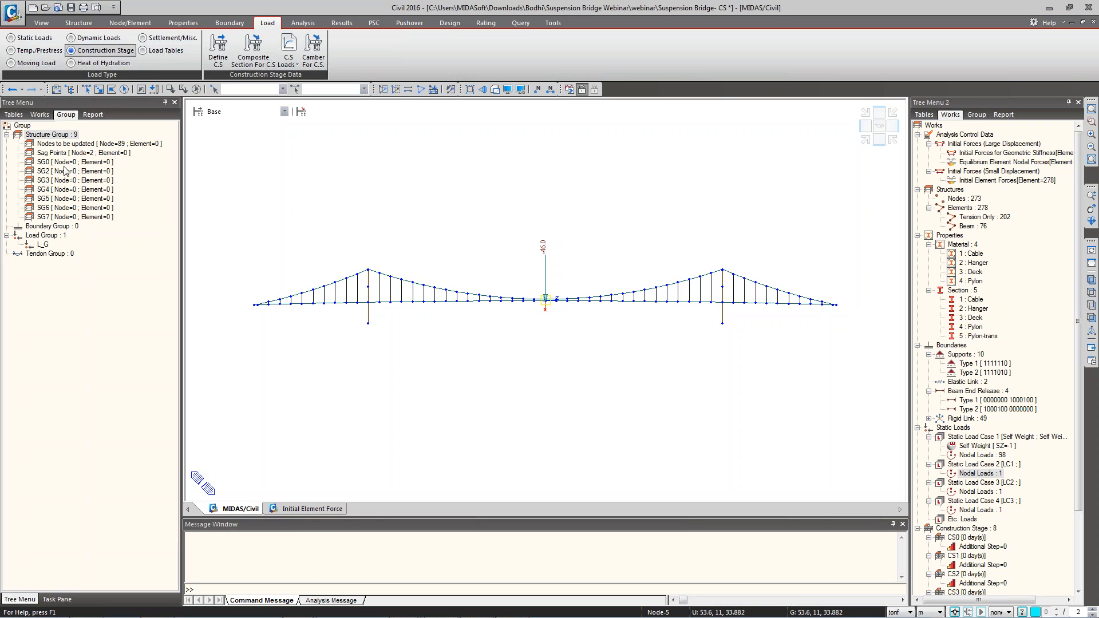
click(124, 89)
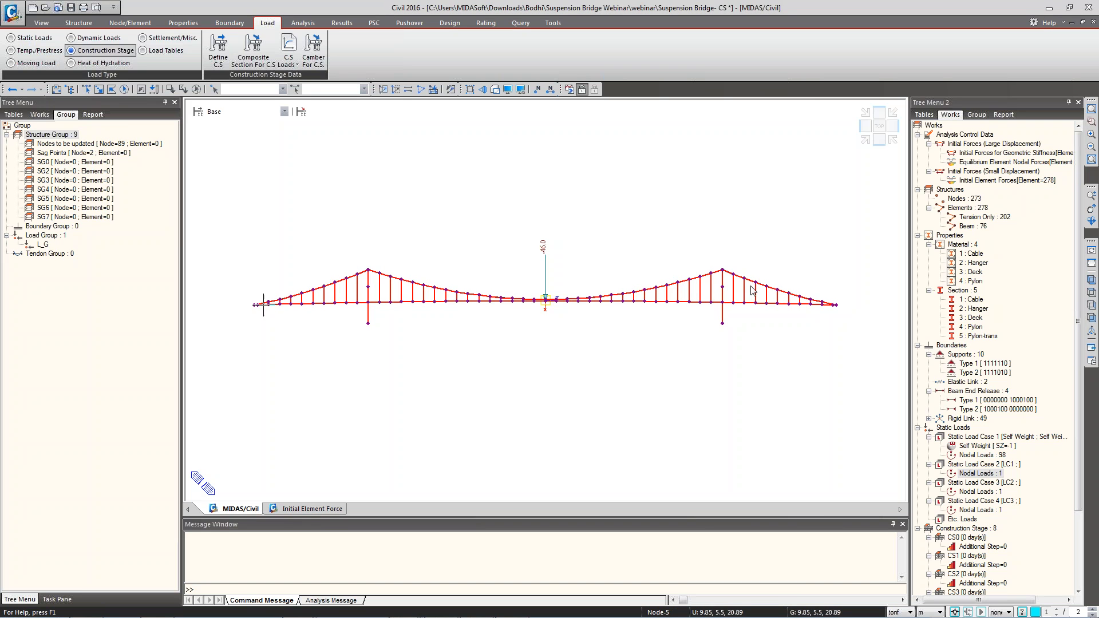
drag(75, 163, 344, 176)
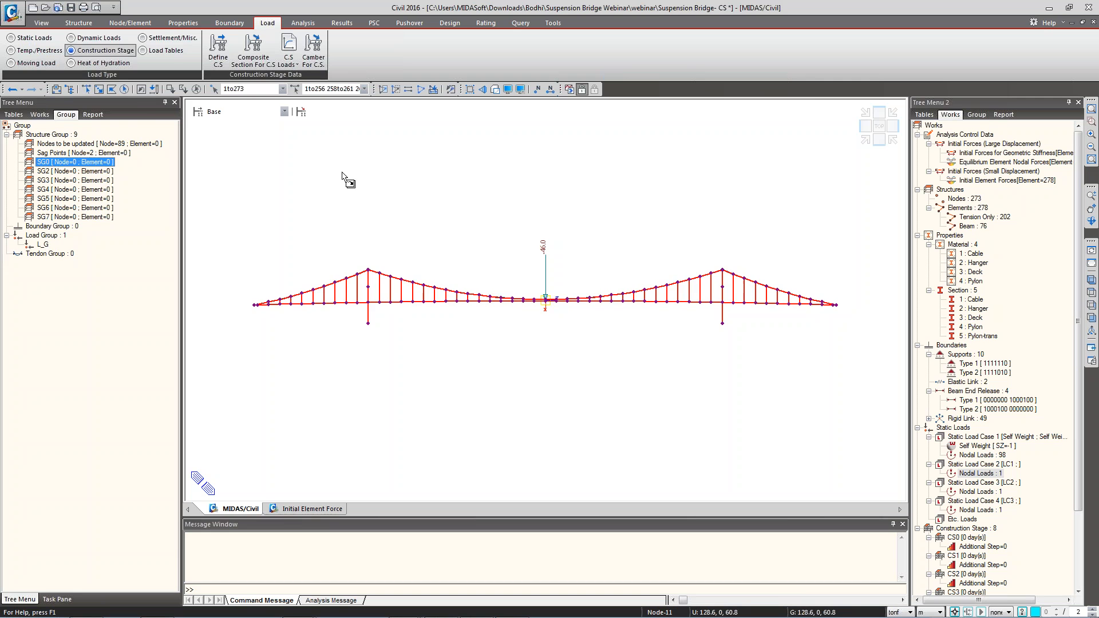
Assign the deck segments and hangers on the side-span side of both pylons to SG2, and make that group inactive.
click(89, 172)
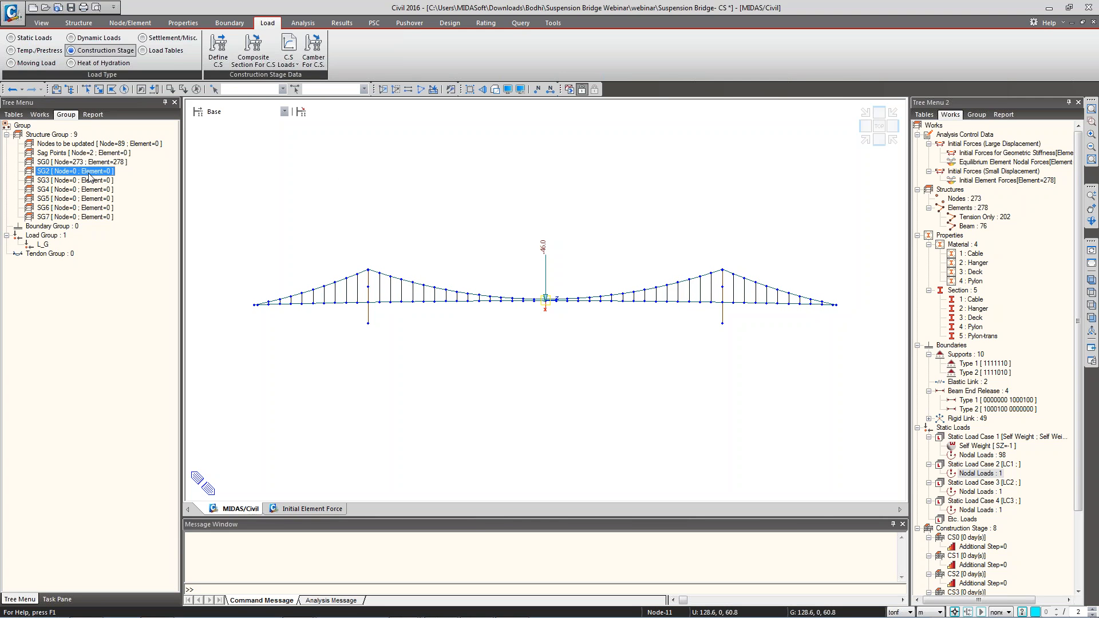
click(106, 206)
click(89, 170)
click(86, 90)
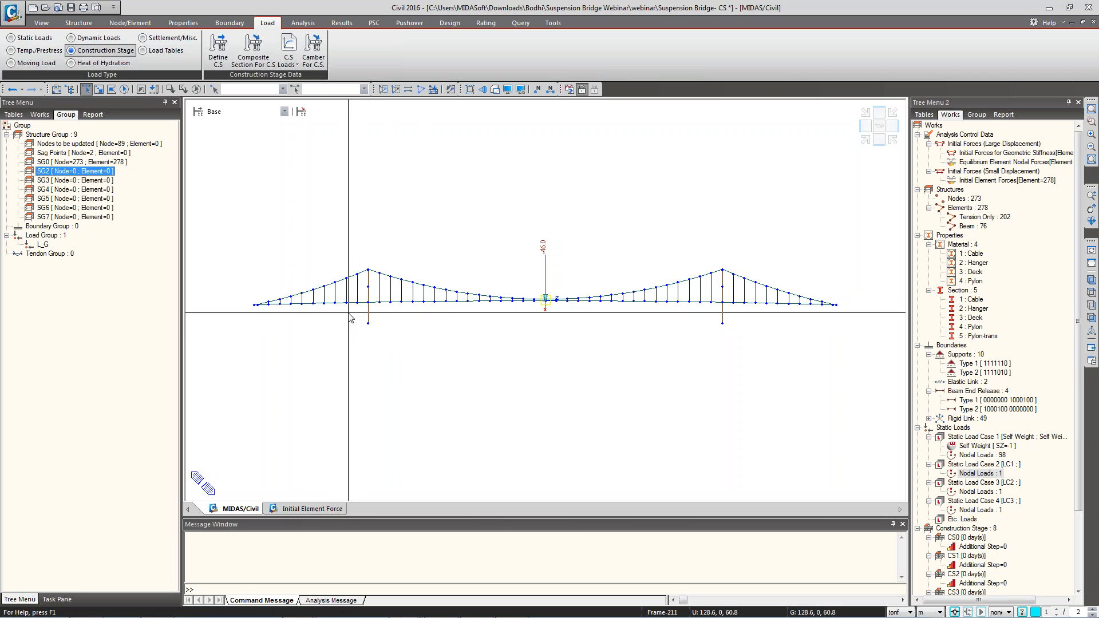
drag(364, 307, 348, 293)
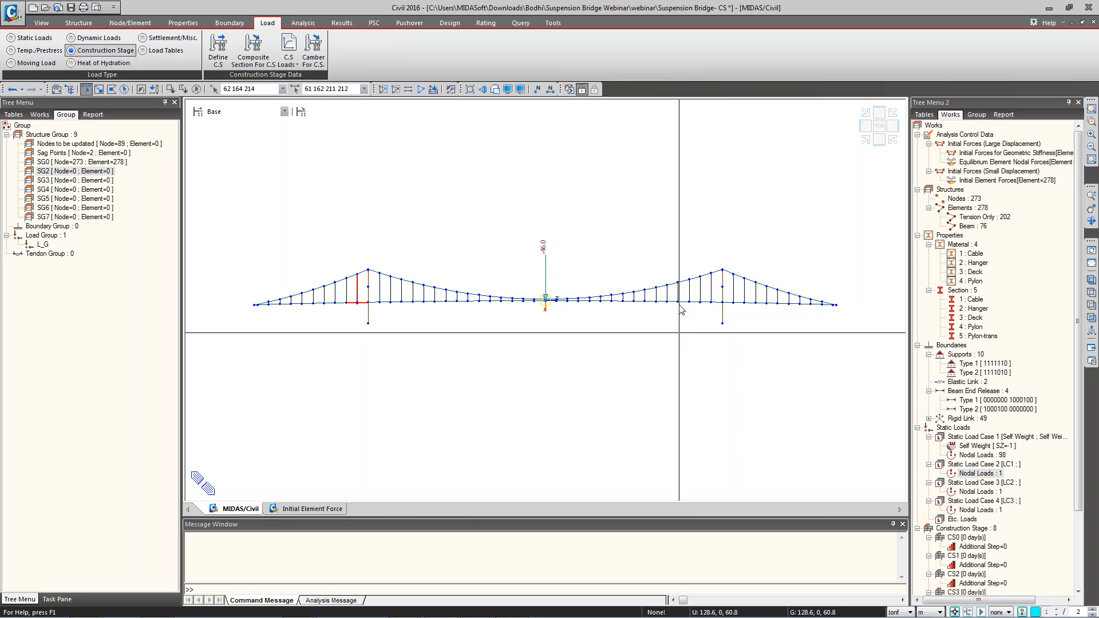
click(728, 301)
click(728, 301)
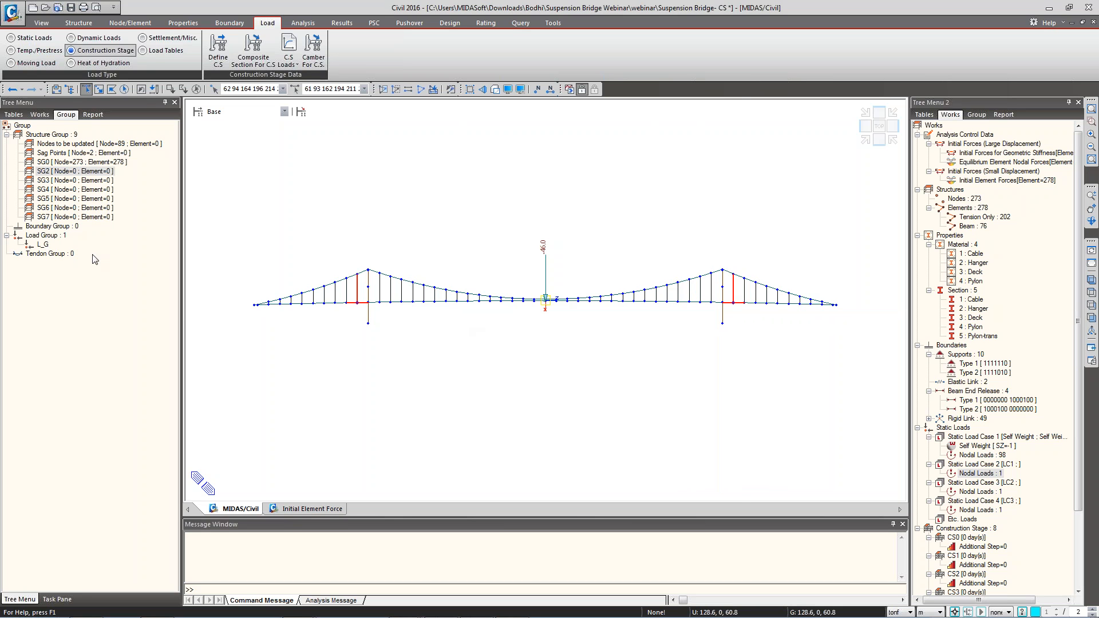
drag(72, 173, 471, 218)
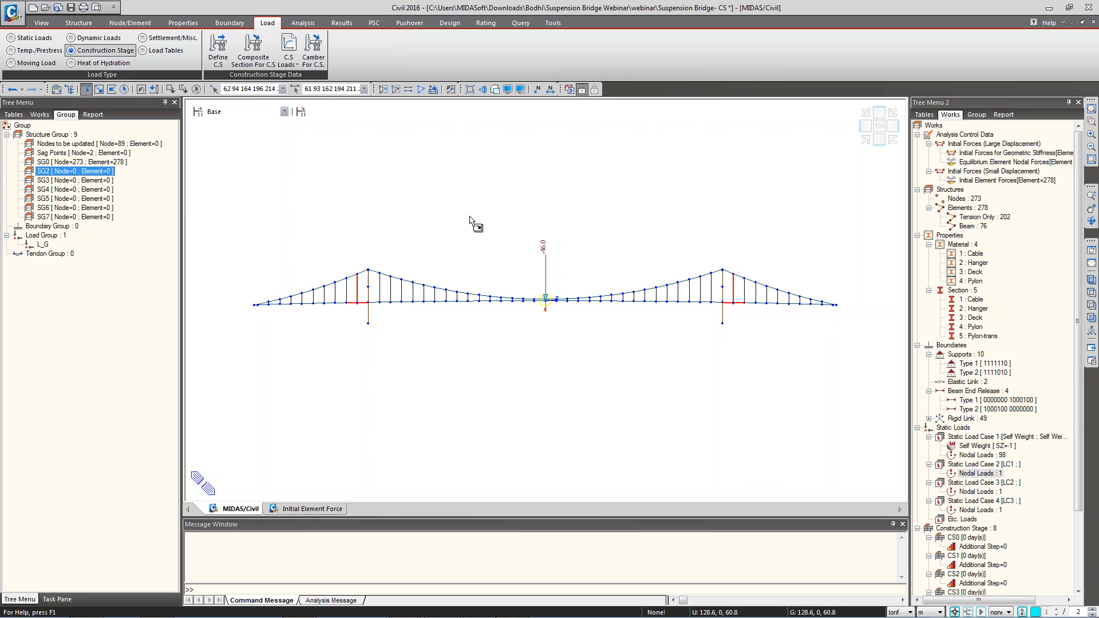
drag(470, 222, 471, 222)
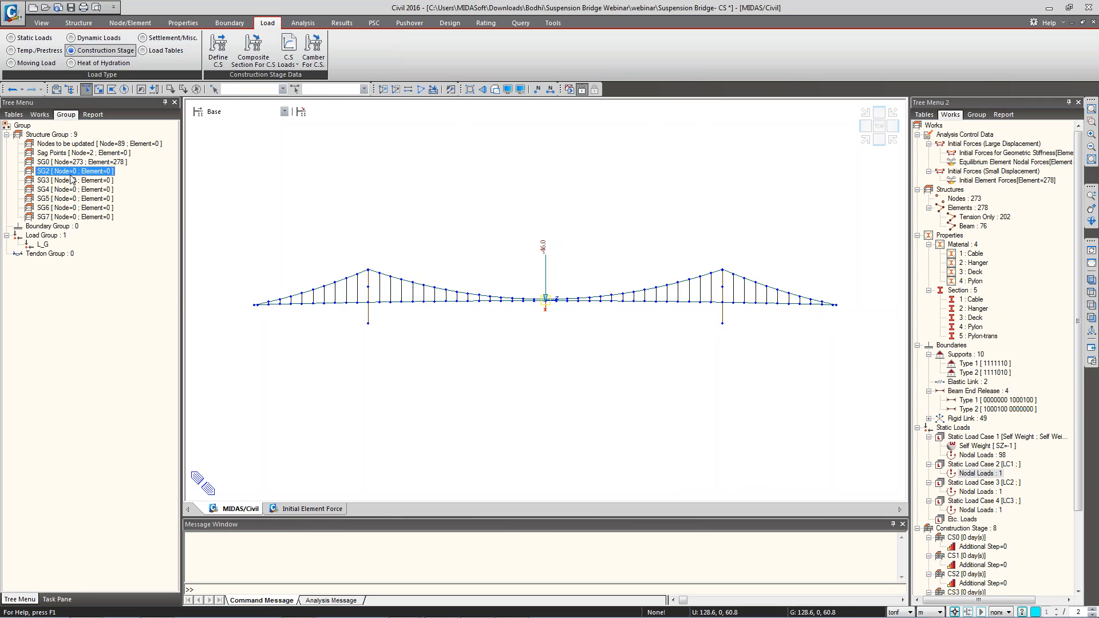
right_click(70, 173)
click(109, 273)
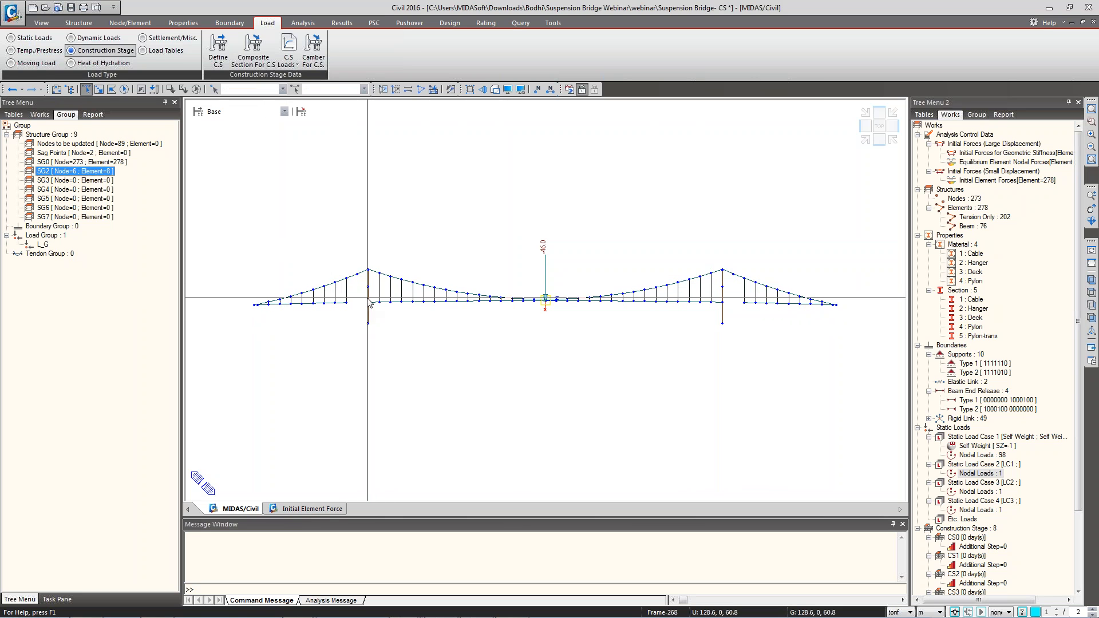
Open the "Suspension Bridge Construction Stage Completed" model from the Suspension Bridge Webinar folder without saving the current model.
click(405, 606)
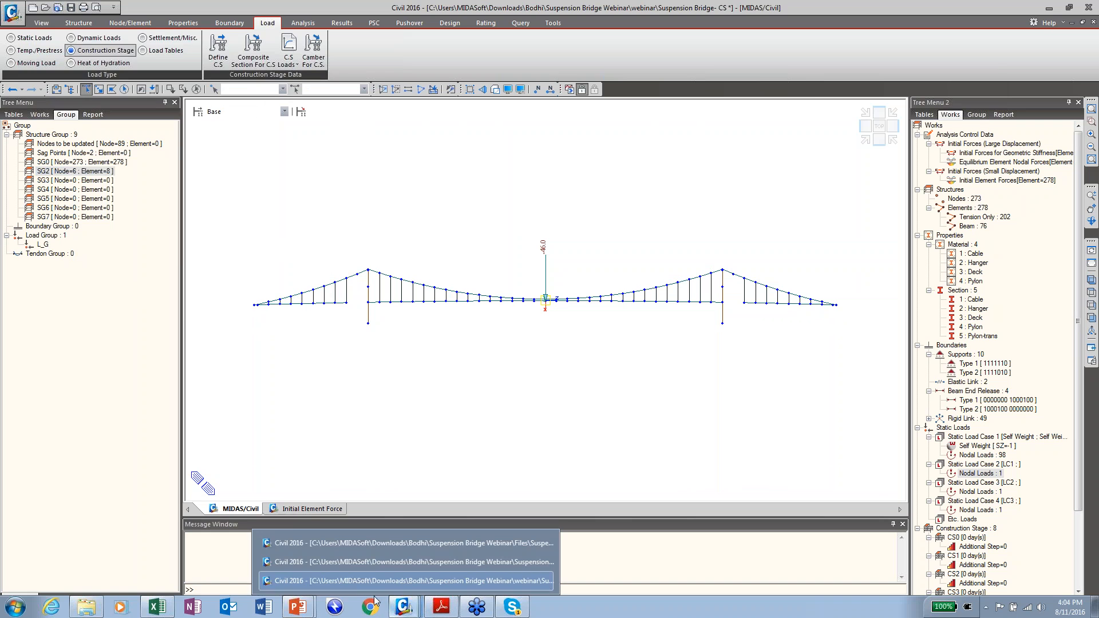
click(10, 13)
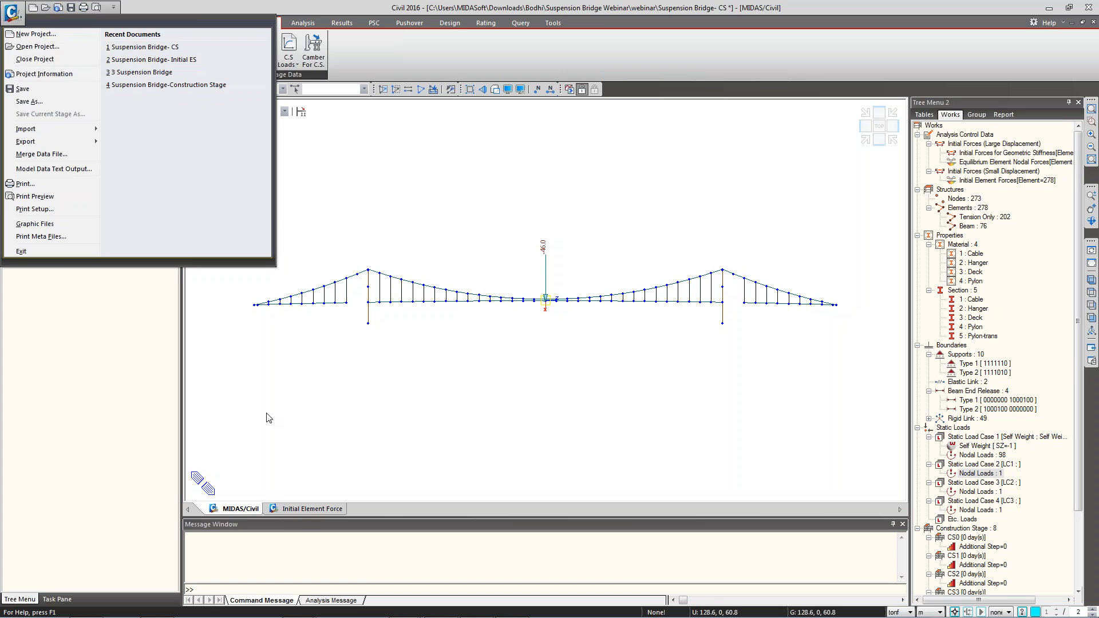
click(35, 46)
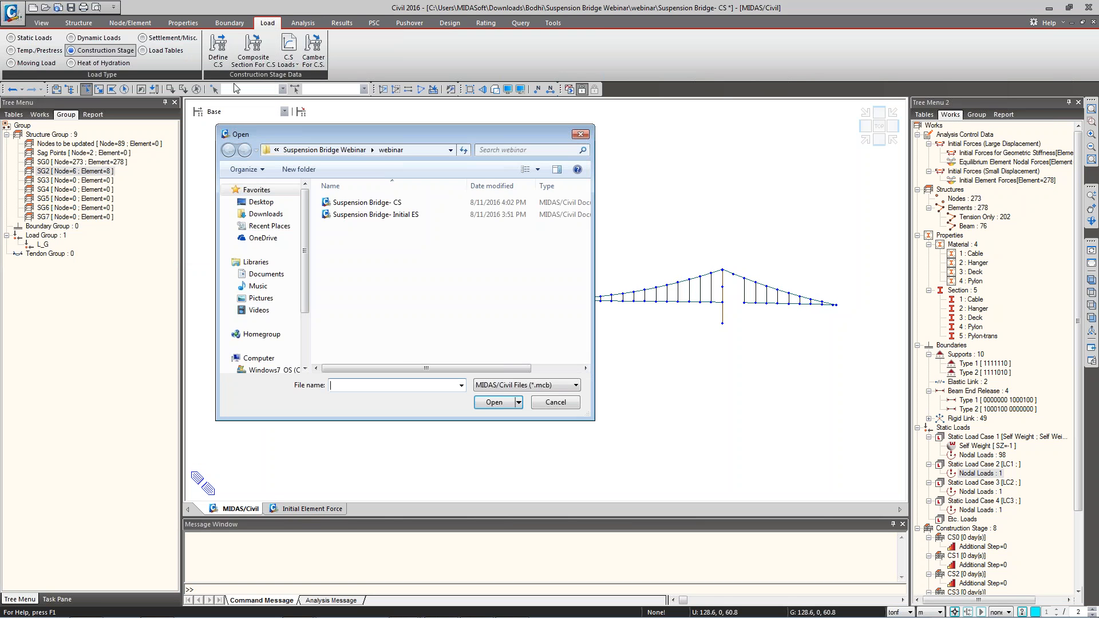
click(356, 151)
click(401, 275)
double_click(421, 263)
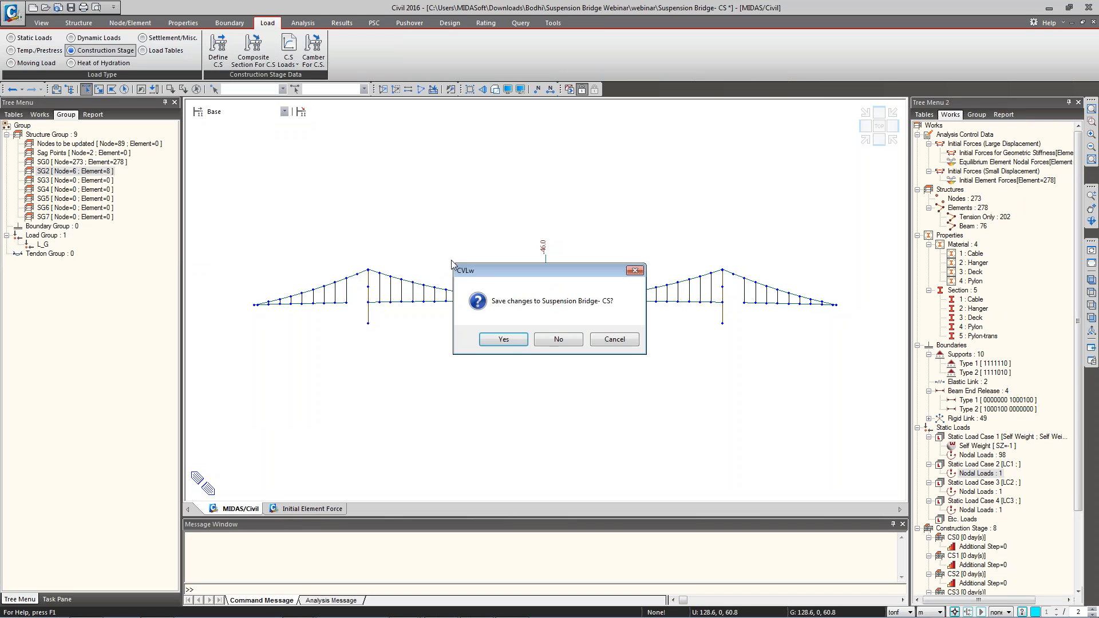
click(539, 340)
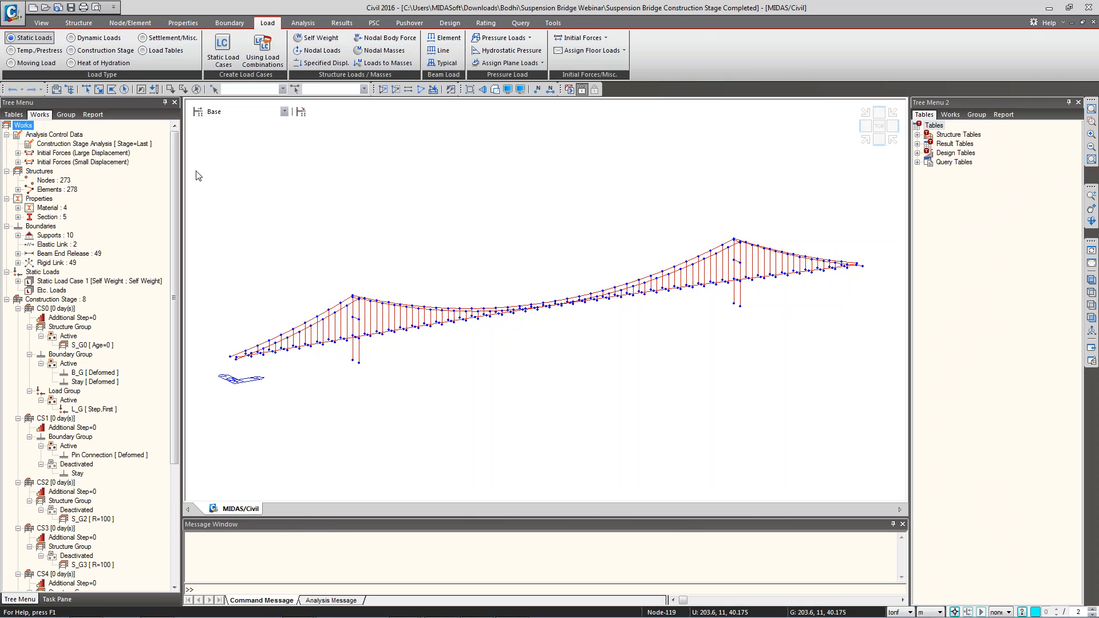
Examine which bridge members belong to structure group S_G3 in the completed model.
click(66, 115)
click(85, 181)
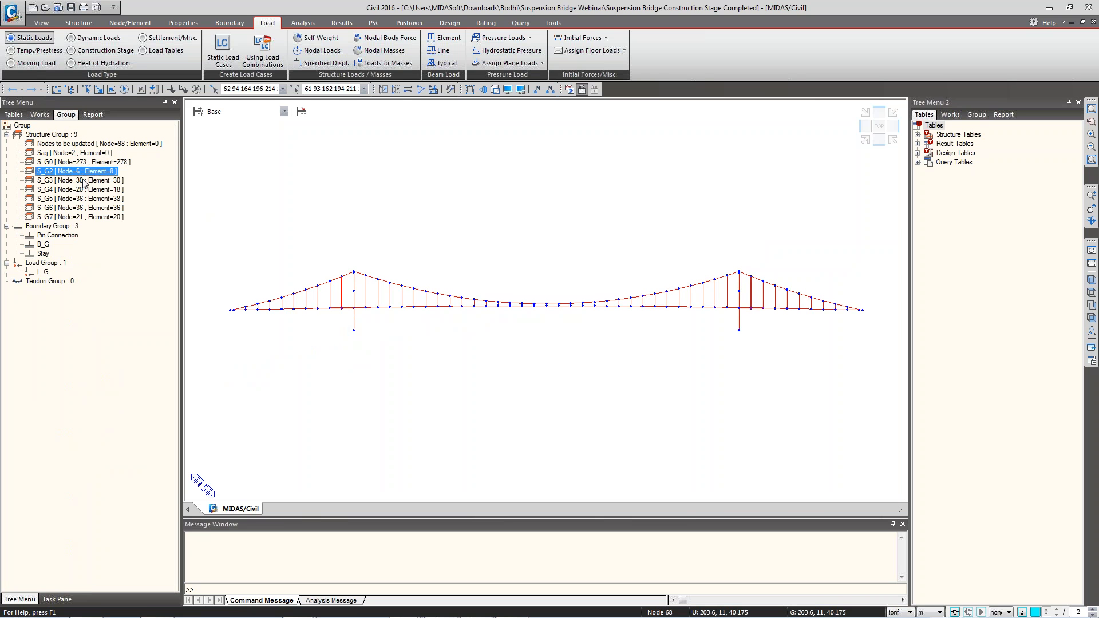
click(345, 189)
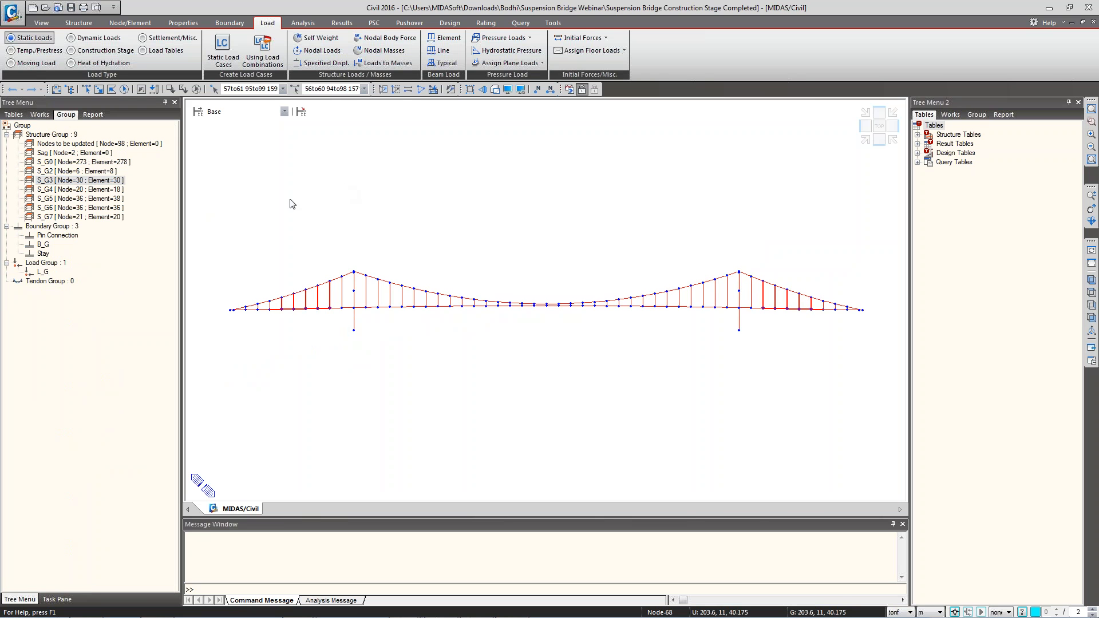
Make structure groups S_G3, S_G4 and S_G2 inactive to view the bridge without their members.
right_click(97, 181)
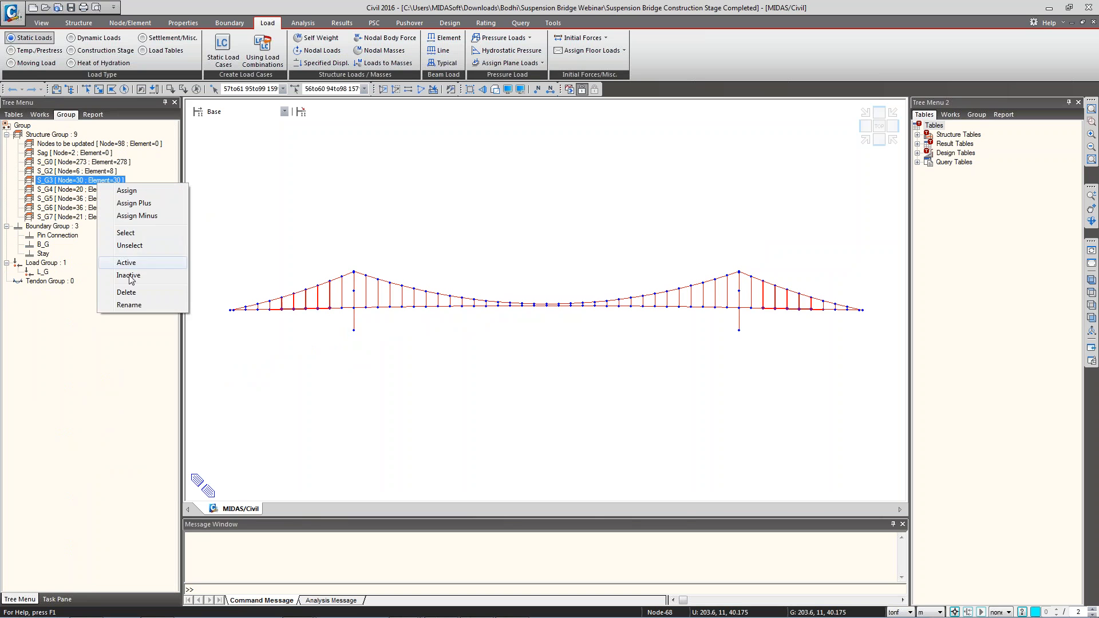
click(132, 299)
right_click(87, 189)
click(67, 194)
right_click(67, 190)
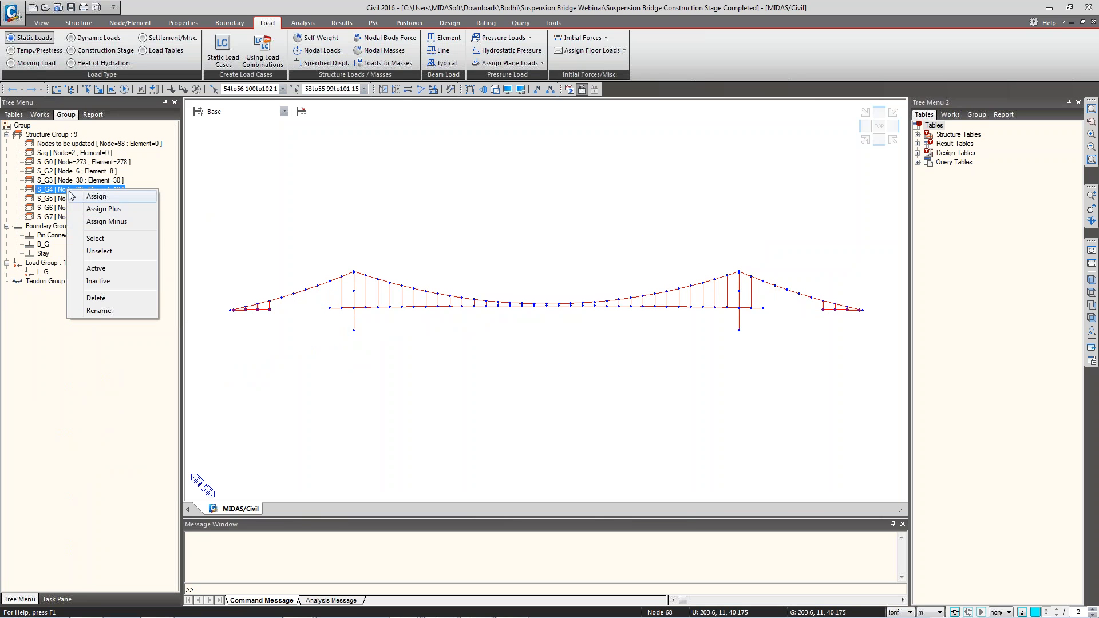
click(99, 281)
right_click(35, 171)
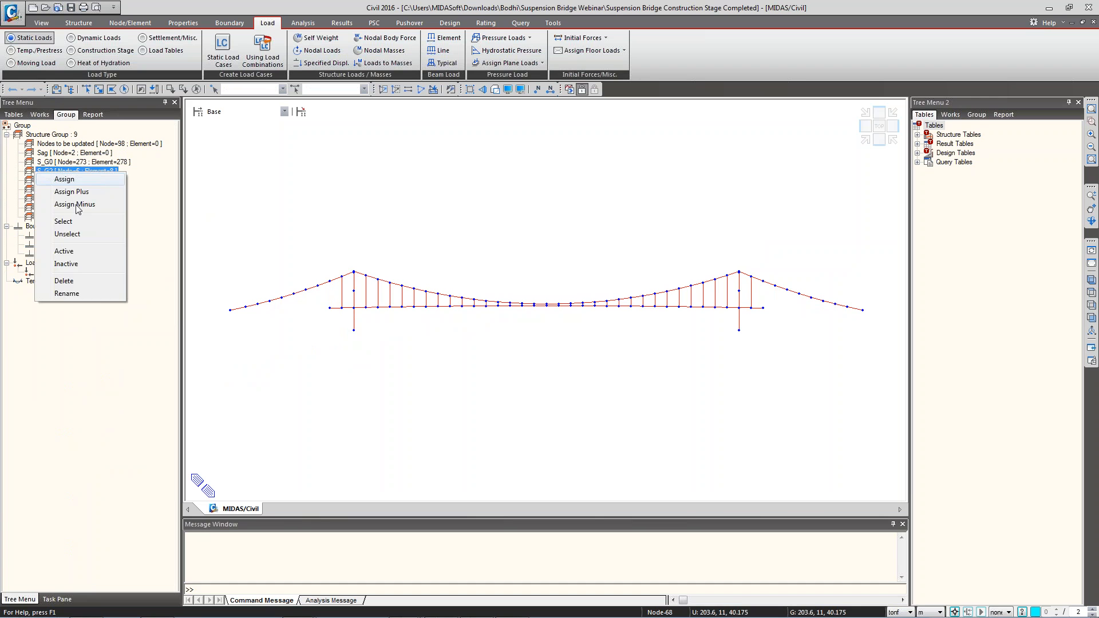
click(74, 263)
click(76, 182)
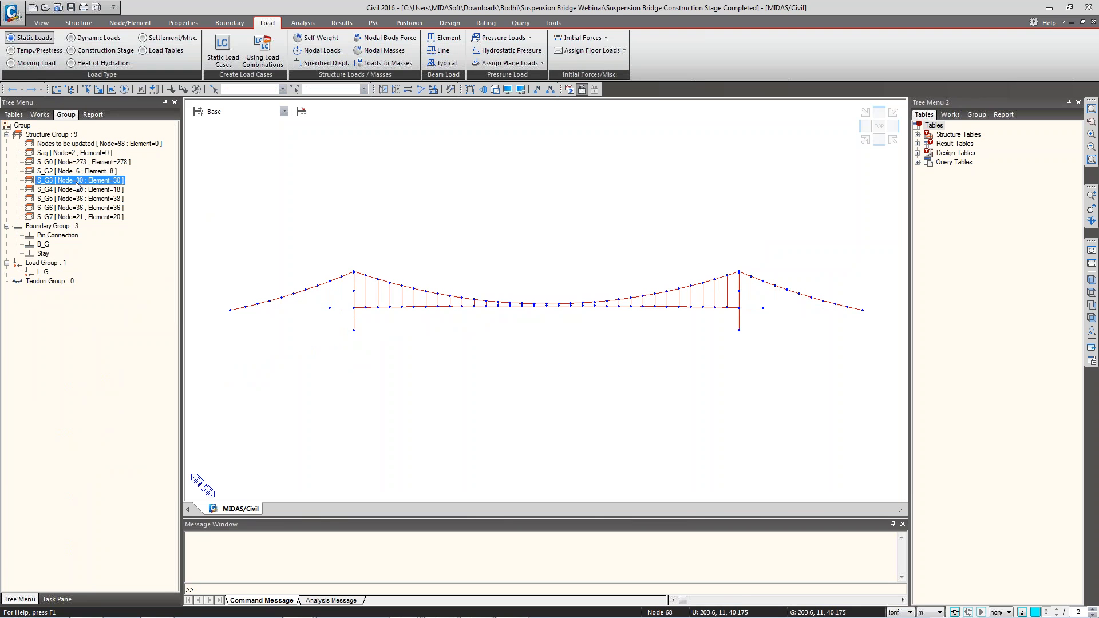
Make structure groups S_G3 and S_G5 inactive to view the bridge without their members.
right_click(76, 182)
click(106, 259)
right_click(62, 183)
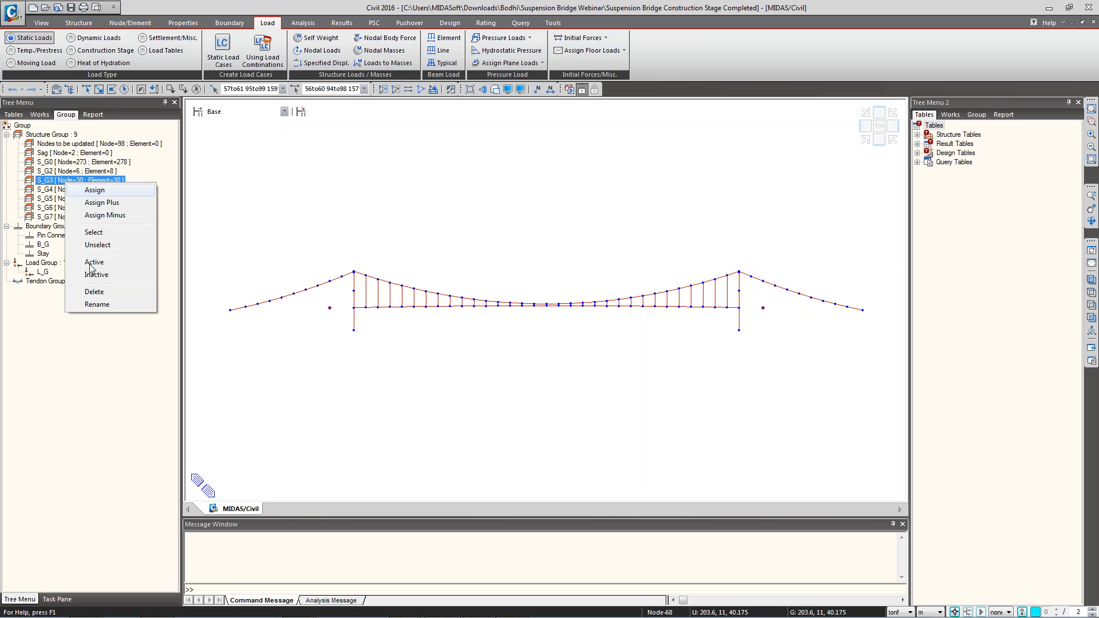
click(93, 275)
click(79, 201)
right_click(79, 200)
click(107, 289)
Make structure groups S_G7 and S_G6 inactive, and reactivate the whole bridge model.
click(91, 217)
click(90, 218)
right_click(90, 218)
click(106, 311)
click(87, 209)
right_click(85, 212)
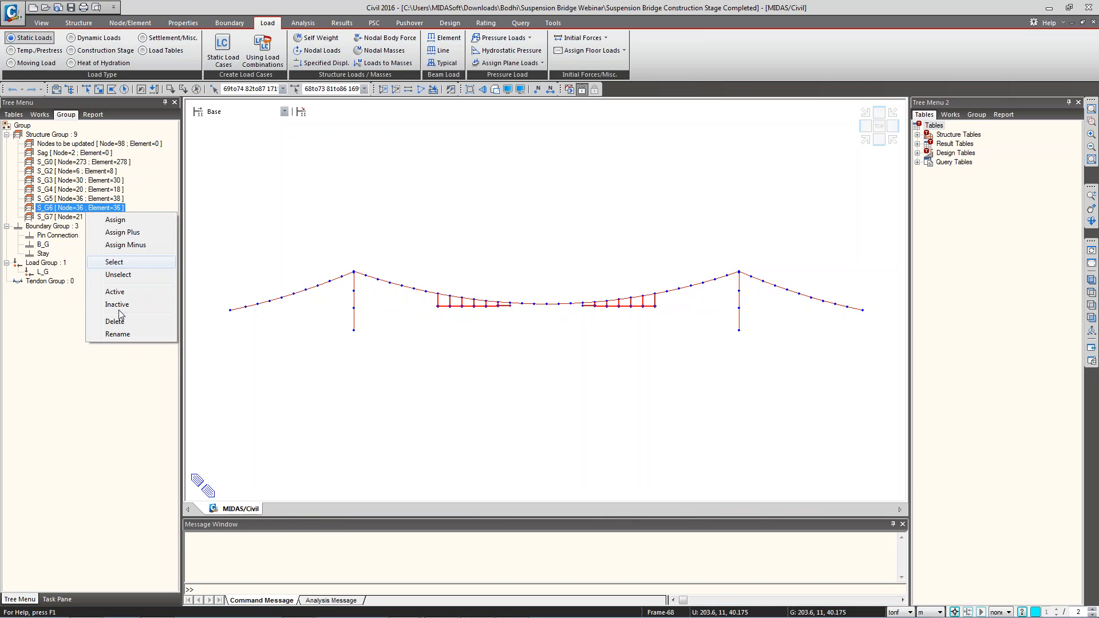
click(118, 305)
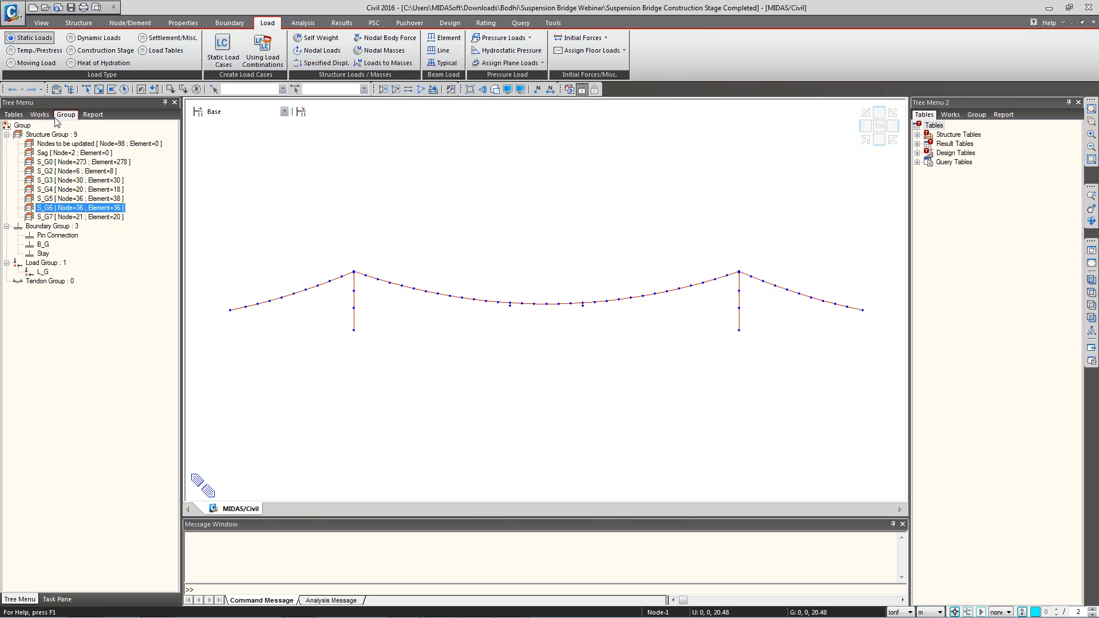
click(375, 236)
key(ctrl+a)
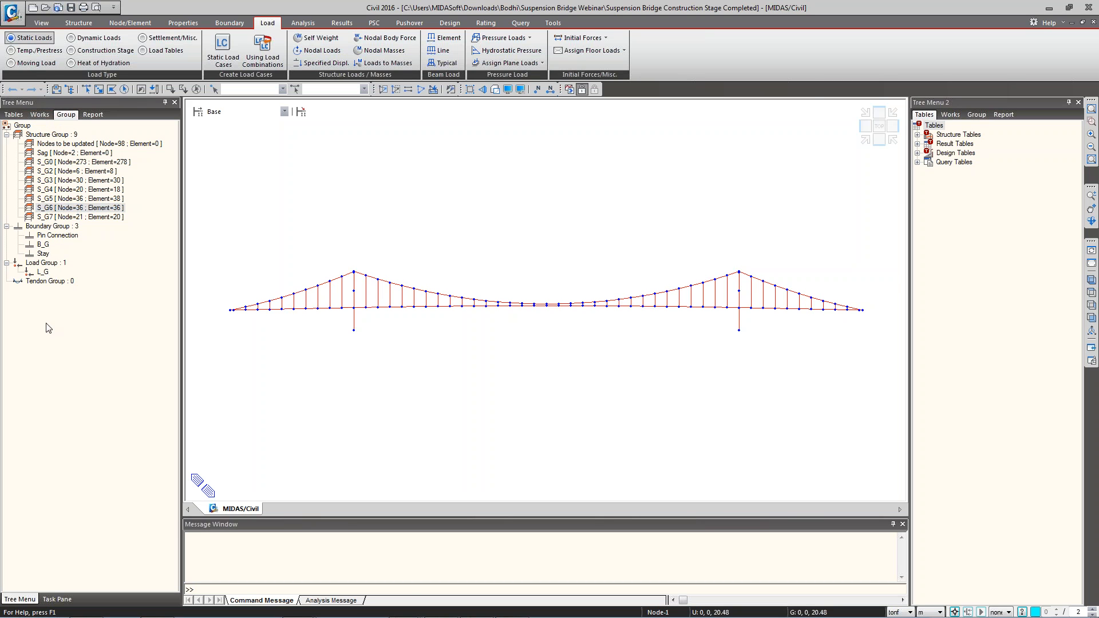
Review the defined boundary groups Pin Connection, B_G and Stay without modifying them.
right_click(63, 228)
click(36, 228)
right_click(36, 227)
click(59, 247)
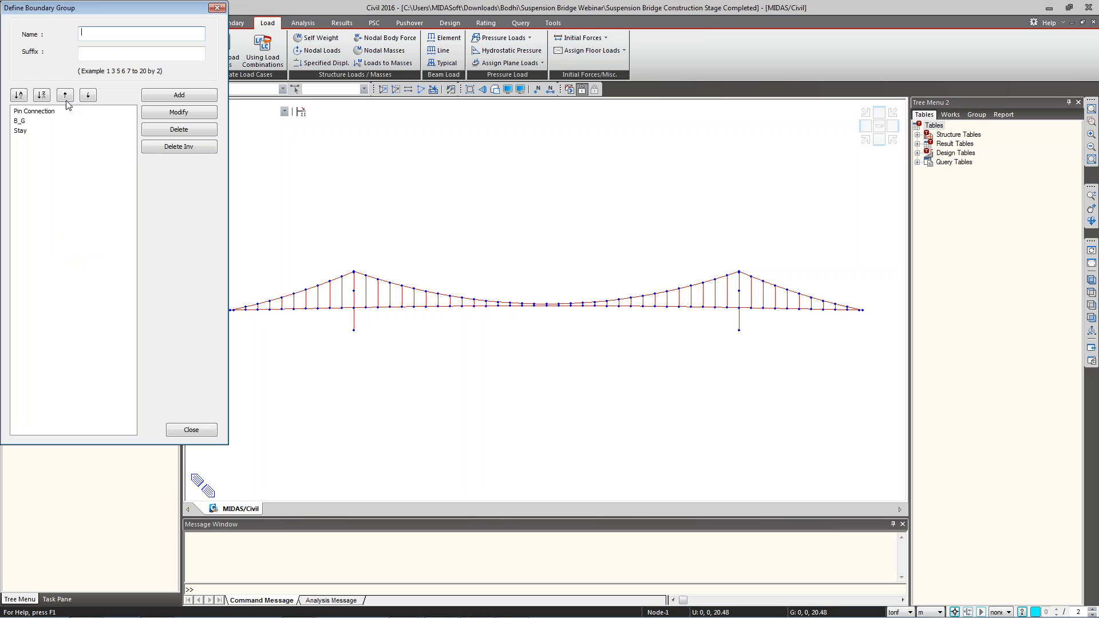
click(24, 121)
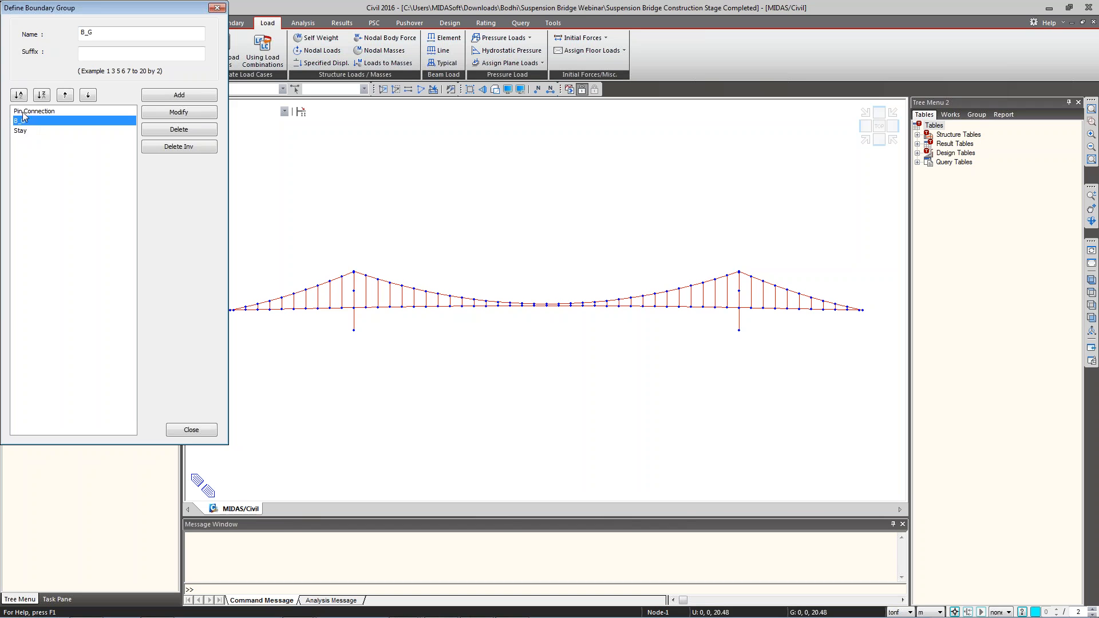
click(24, 129)
click(24, 113)
click(23, 121)
click(24, 132)
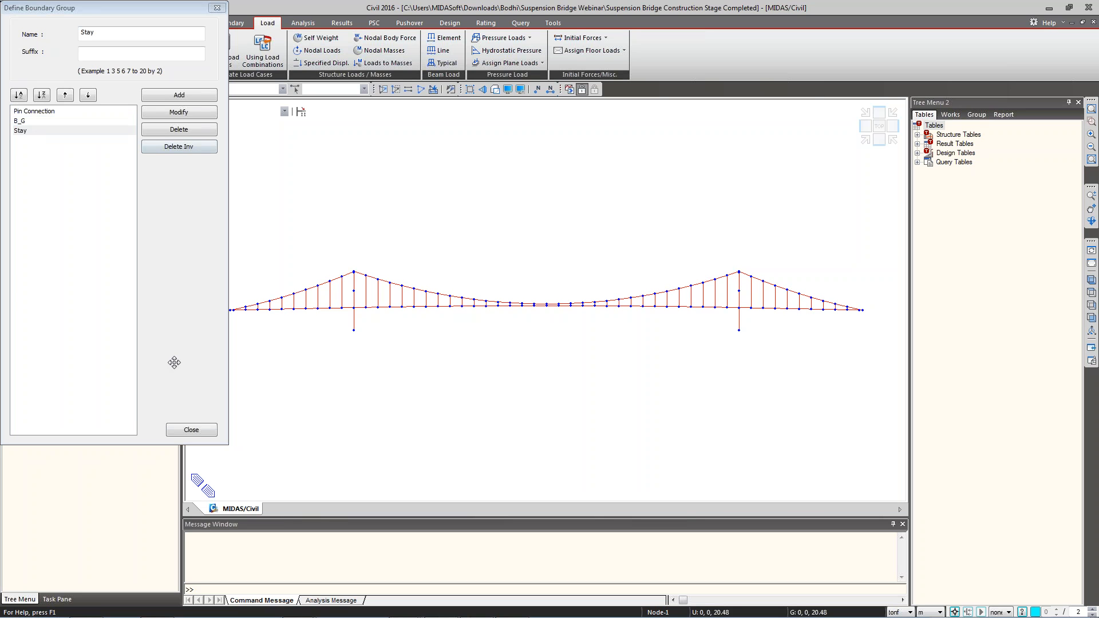
click(190, 429)
Select the whole bridge and start assigning its boundaries to boundary group B_G, cancelling at the boundary type selection.
double_click(42, 247)
click(87, 89)
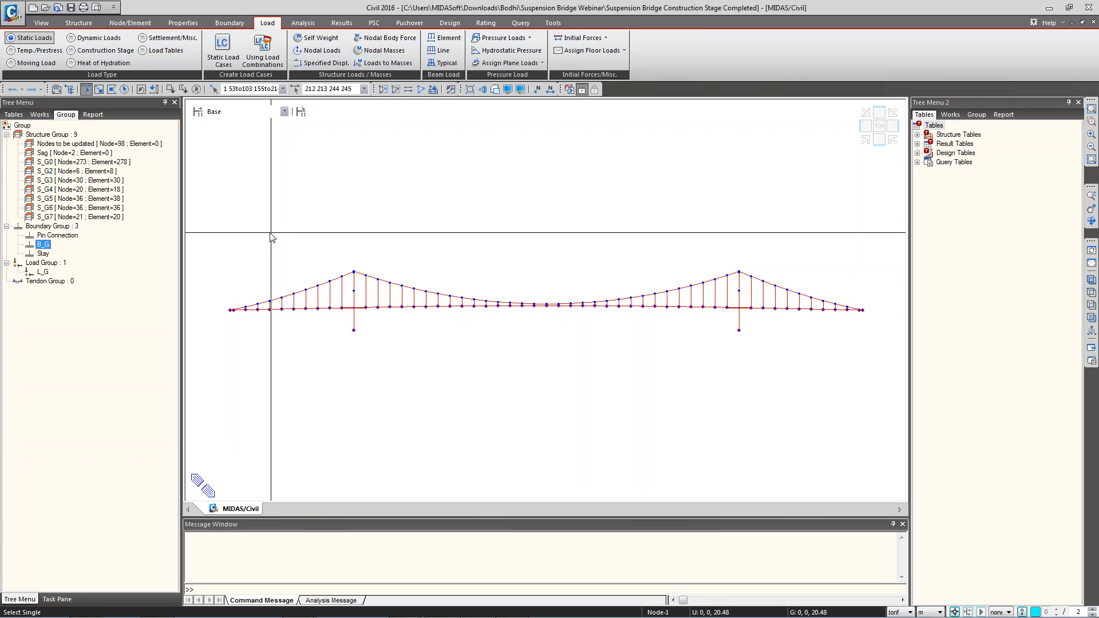
drag(202, 184, 904, 394)
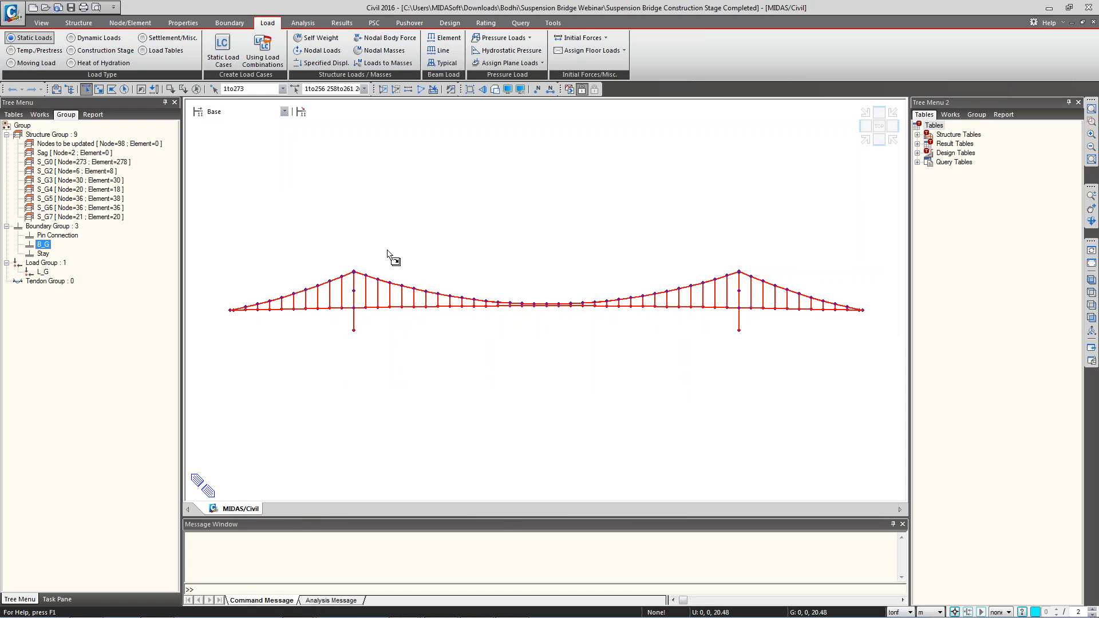
drag(388, 254, 388, 254)
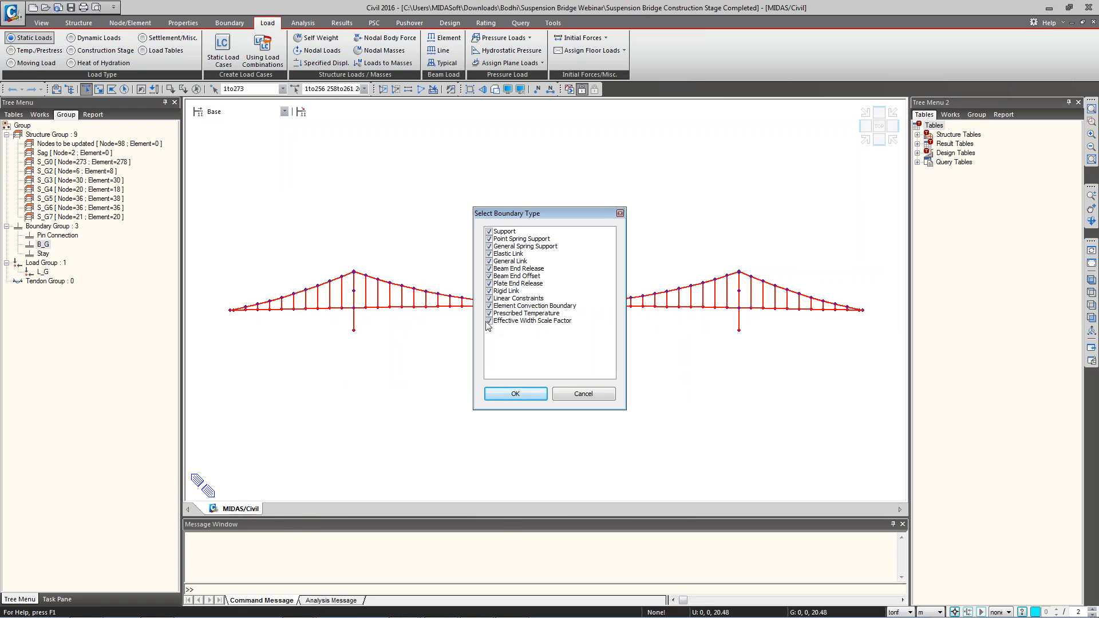
click(558, 394)
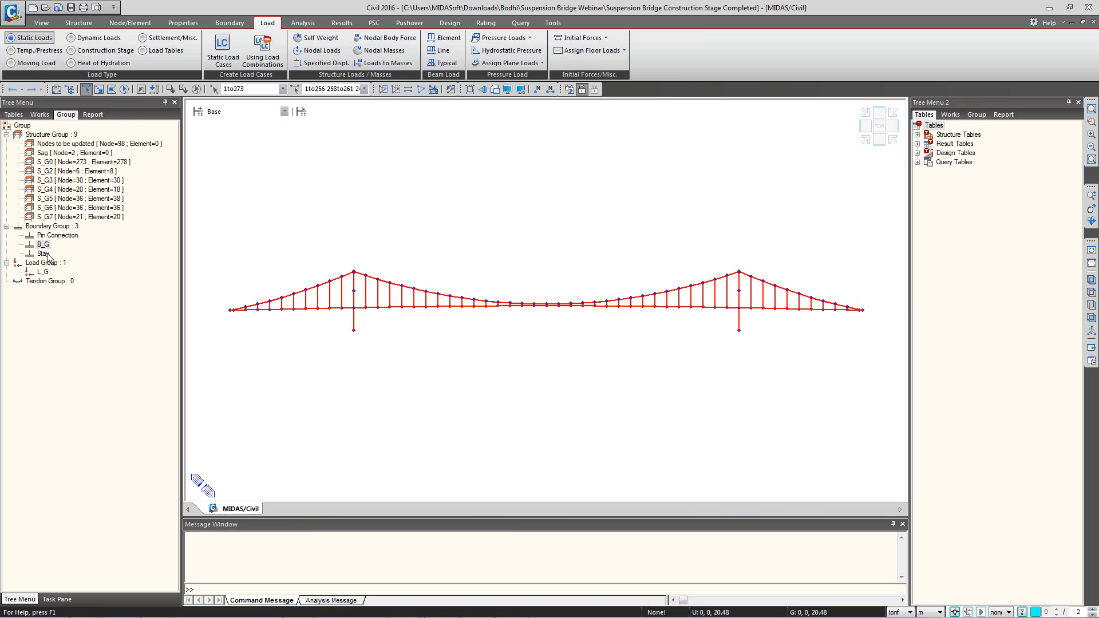
Highlight the nodes and members belonging to boundary groups Stay and Pin Connection.
double_click(43, 253)
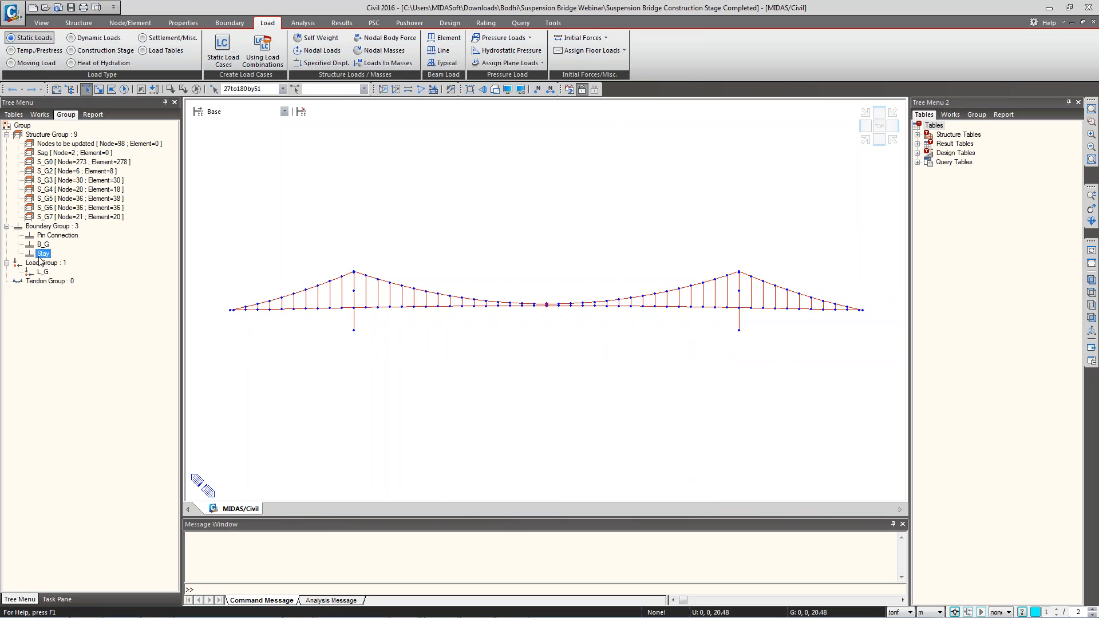
mouse_move(40, 257)
mouse_down()
mouse_move(327, 246)
mouse_move(115, 252)
mouse_move(537, 295)
mouse_move(33, 254)
mouse_move(46, 255)
mouse_up()
click(57, 237)
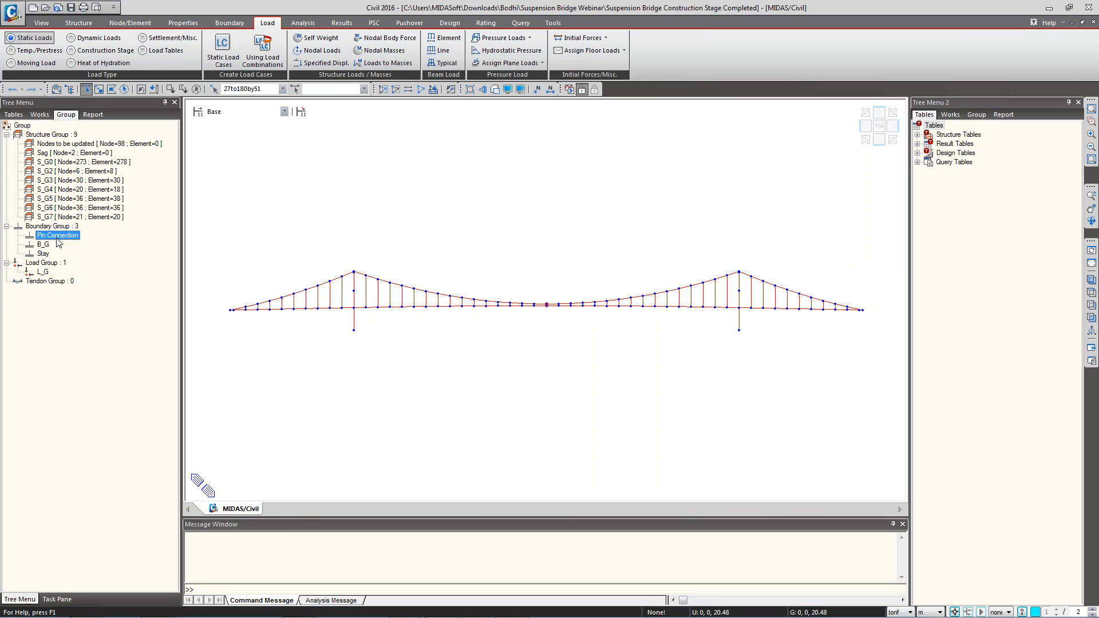
Display the beam end releases on the bridge model, inspect them along the deck, and clear the selection.
click(40, 114)
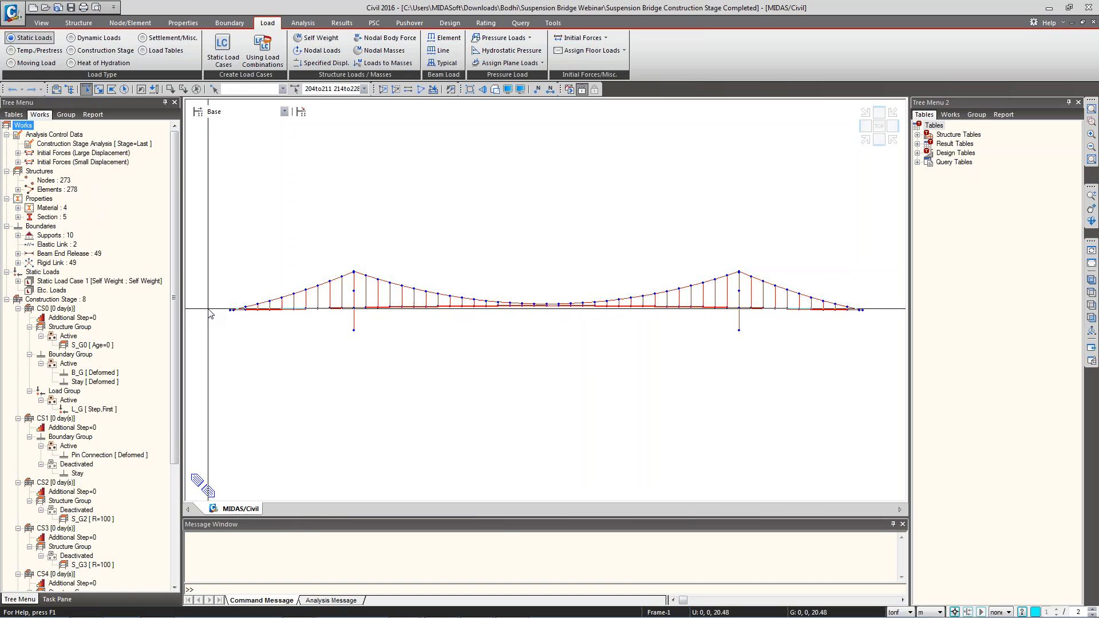
ctrl+middle_drag(287, 334, 313, 359)
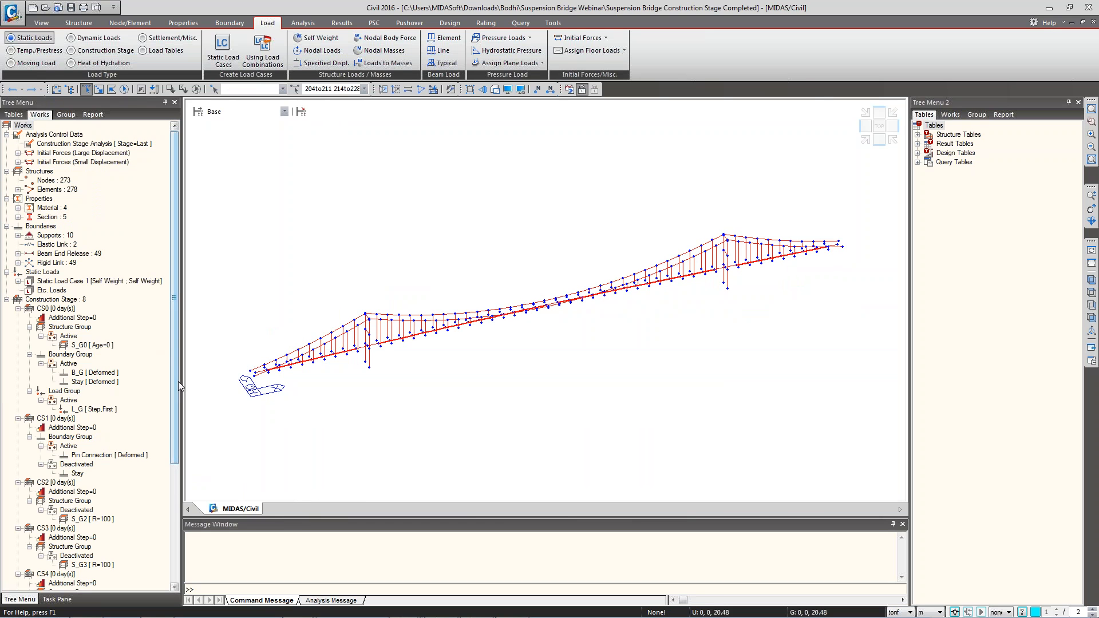
click(7, 299)
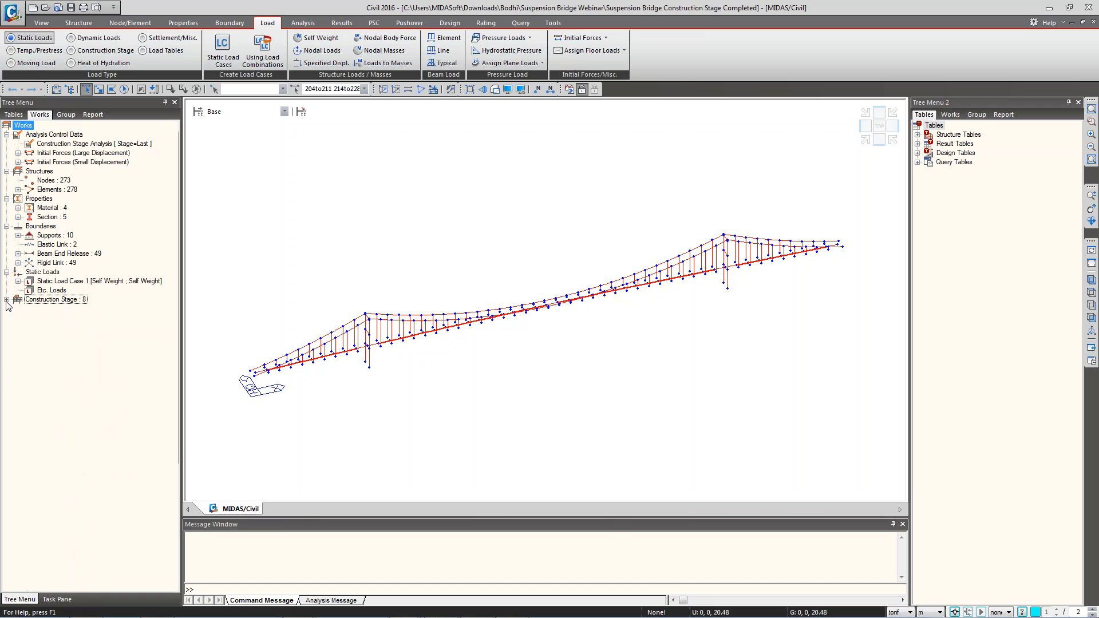
click(18, 254)
right_click(57, 263)
click(80, 415)
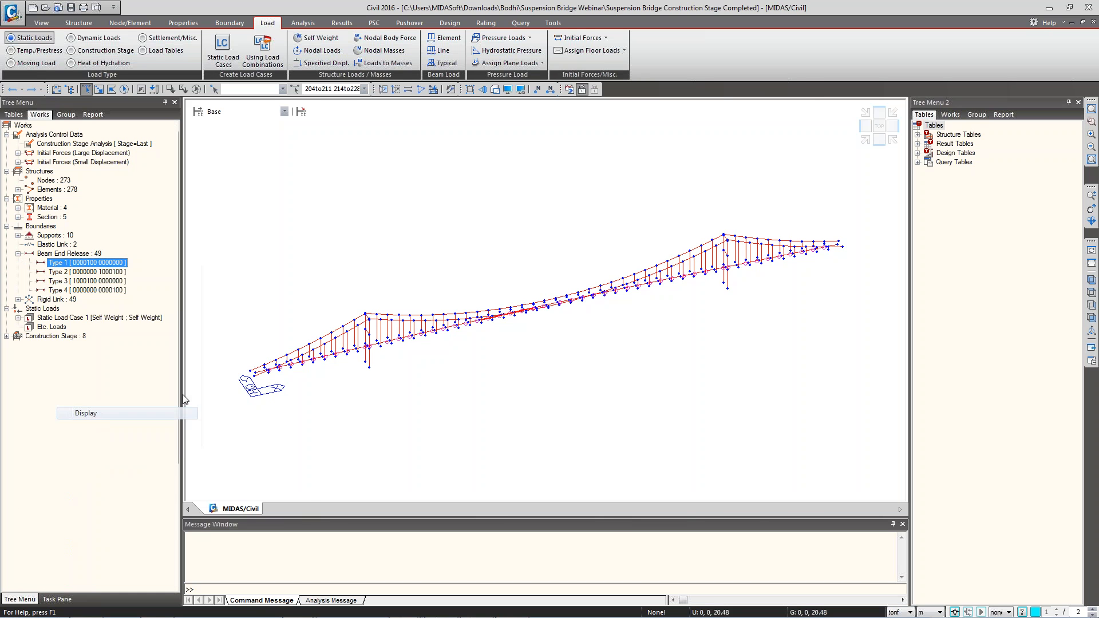
scroll(313, 370, up, 8)
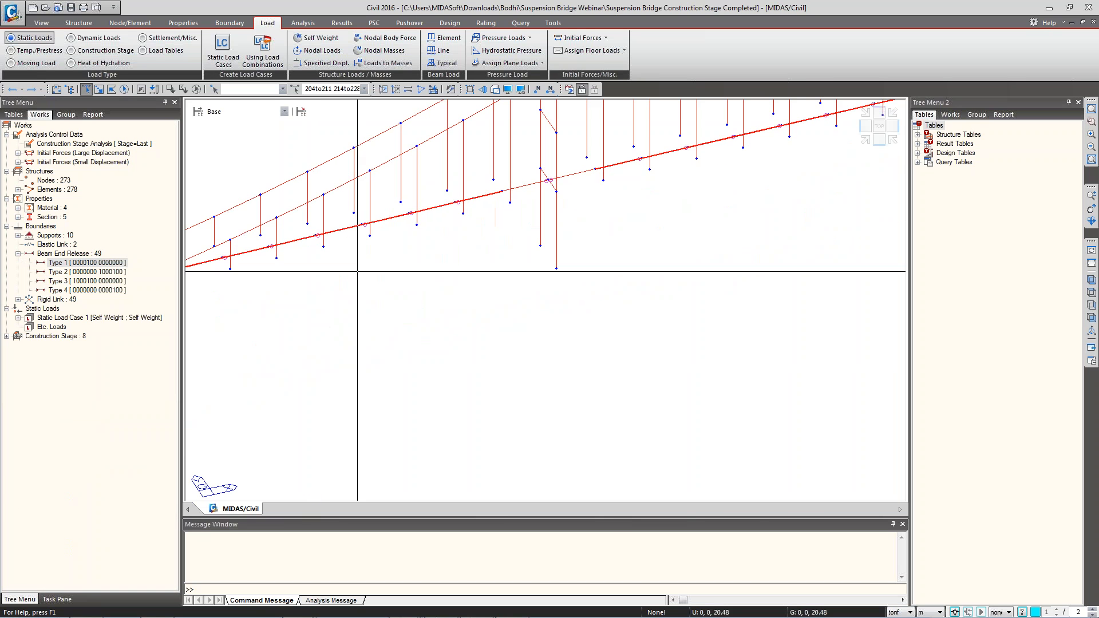
click(196, 90)
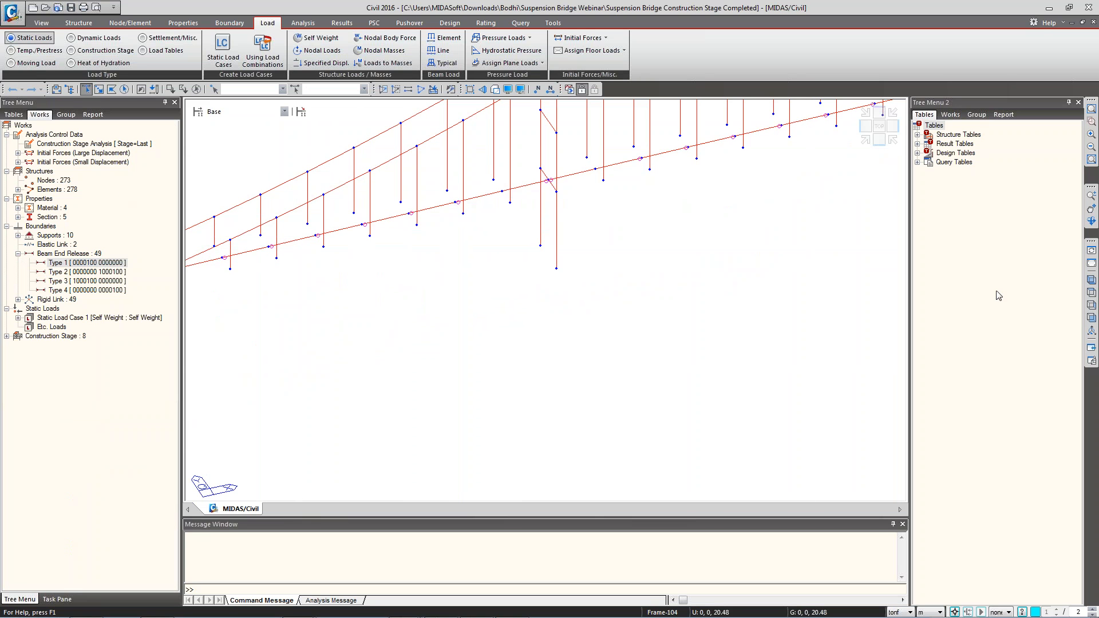
Start assigning the whole bridge's boundaries to Pin Connection with only Beam End Release enabled, then cancel and clear the selection.
click(1092, 318)
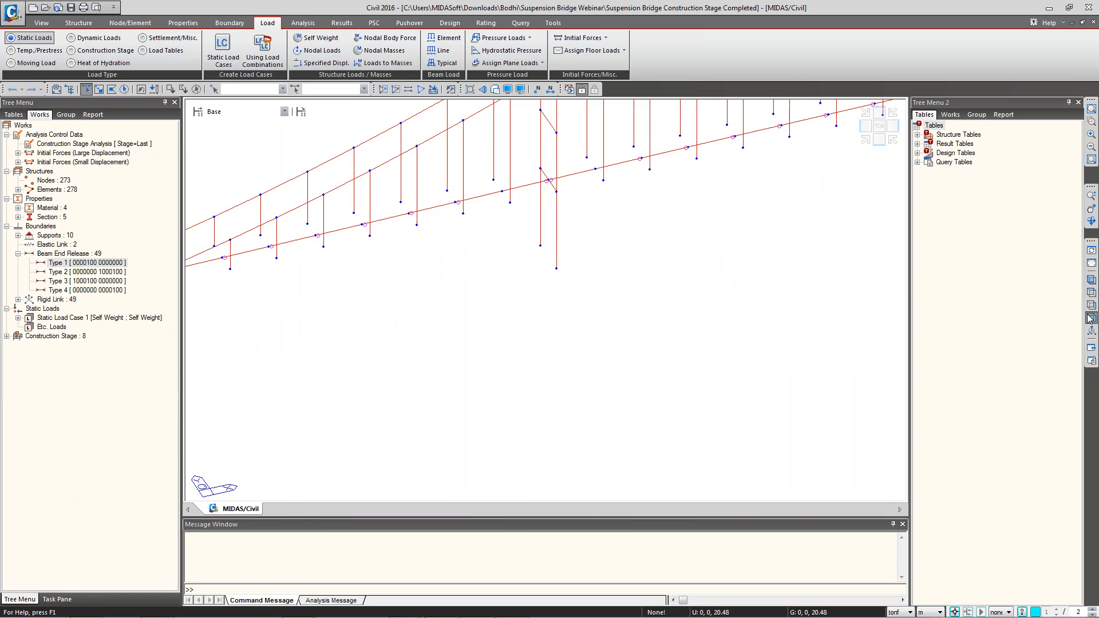
click(66, 114)
drag(199, 211, 895, 513)
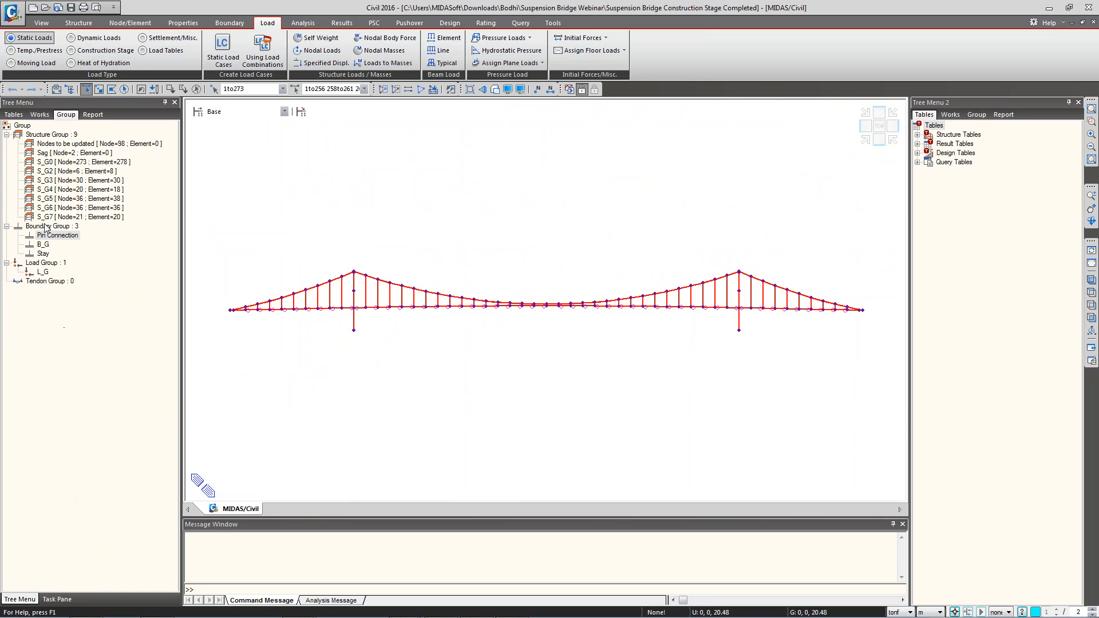
drag(57, 237, 378, 273)
click(489, 321)
click(489, 313)
click(489, 305)
click(489, 298)
click(489, 291)
click(489, 284)
click(489, 276)
click(489, 261)
click(489, 254)
click(489, 246)
click(489, 239)
click(489, 232)
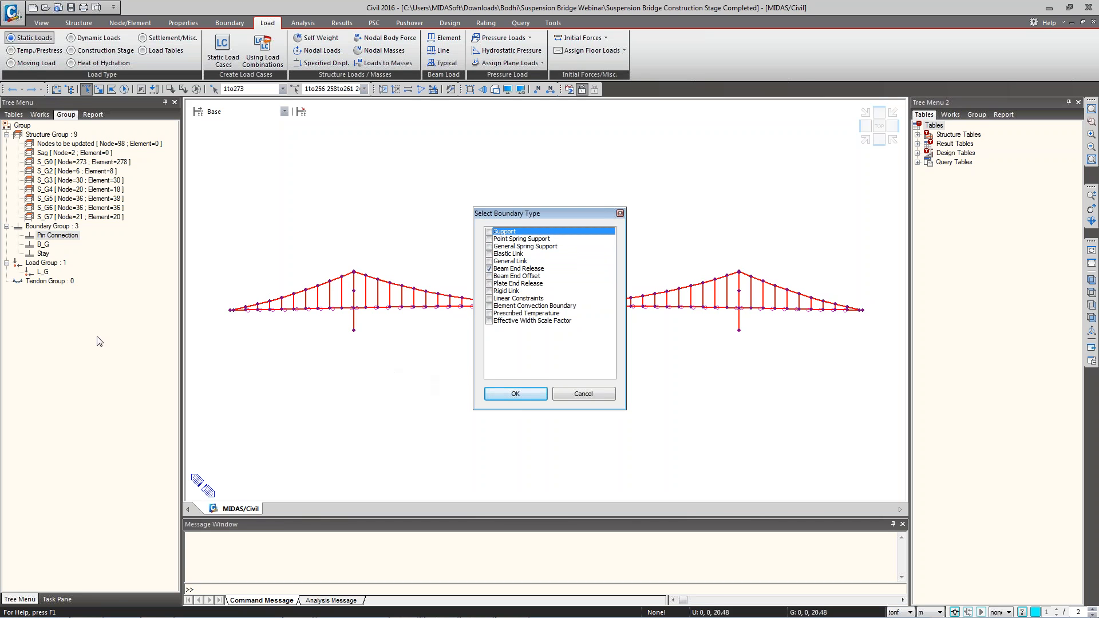
click(592, 396)
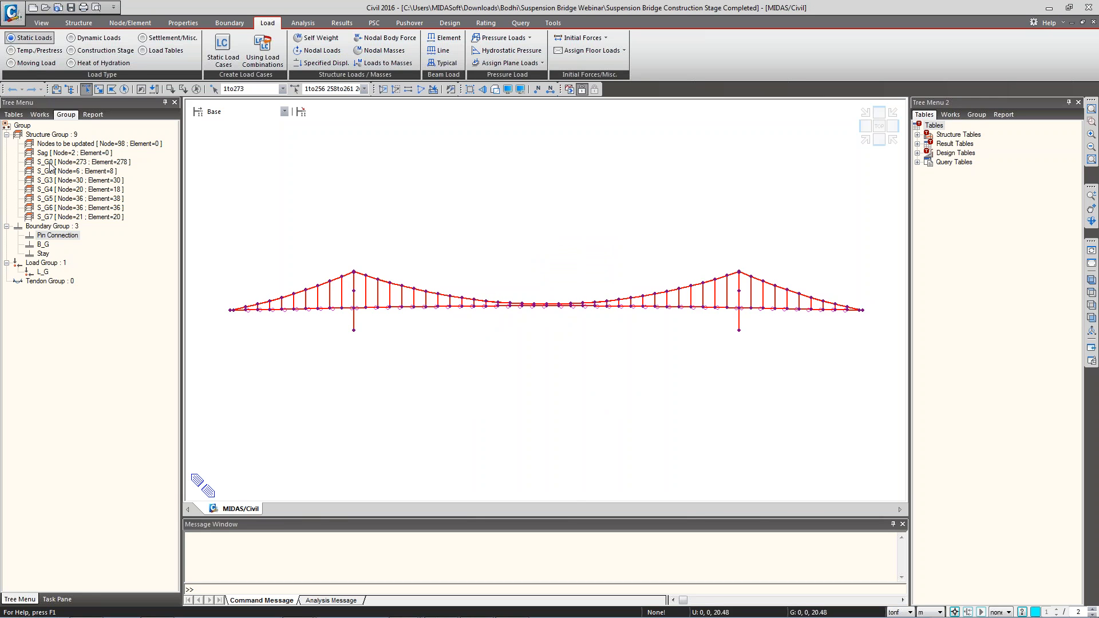
click(1092, 293)
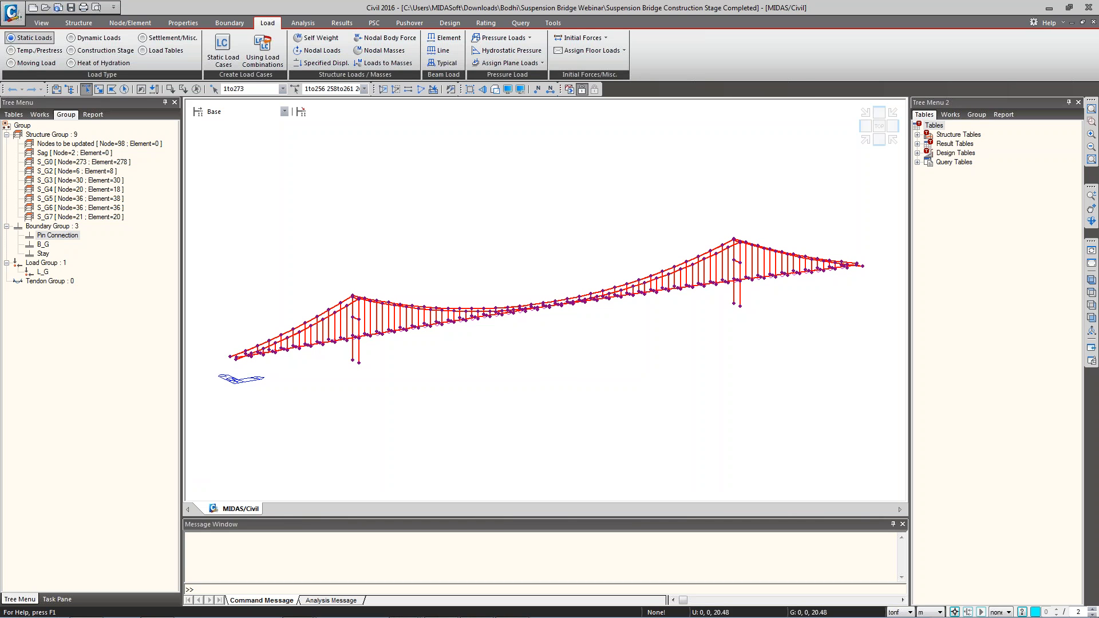
click(189, 90)
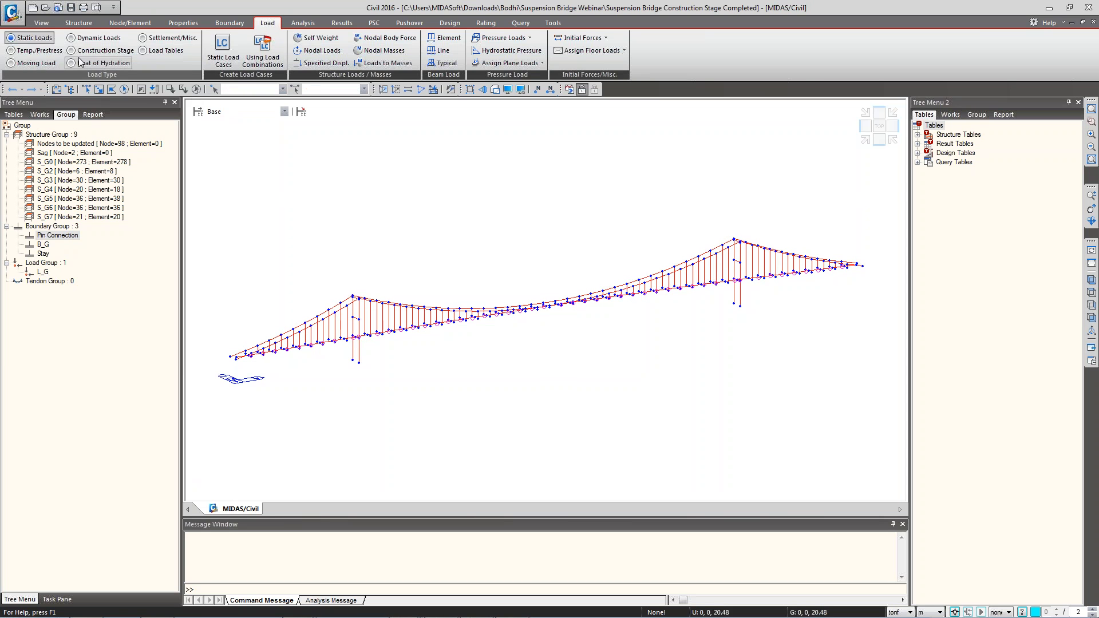
Review the Self Weight static load case and the load types available for it, leaving the definition unmodified.
click(223, 52)
click(25, 134)
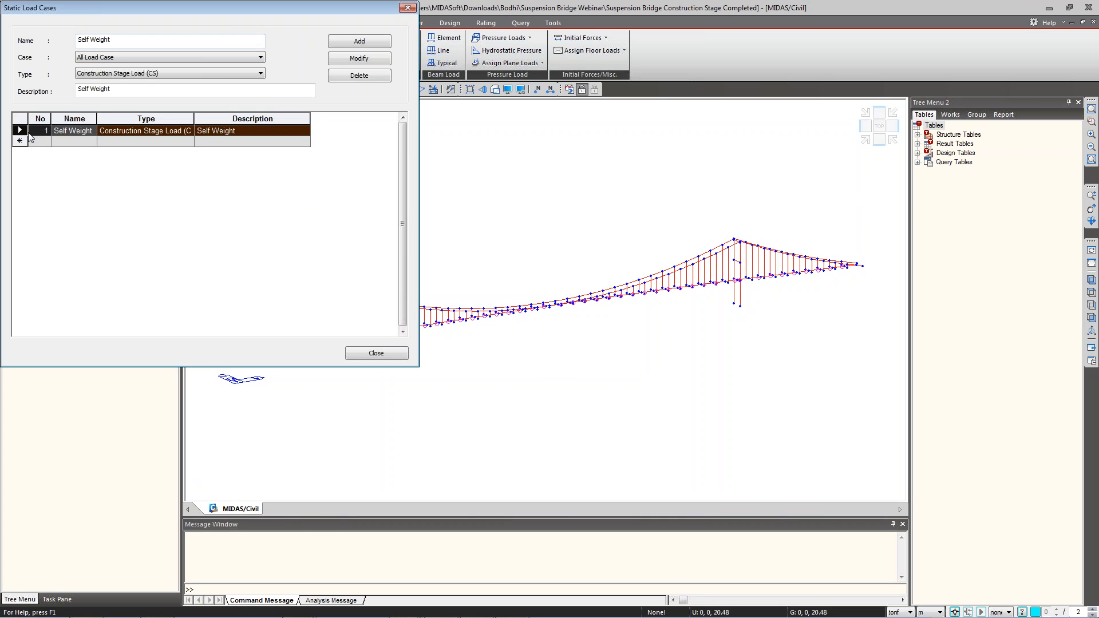
click(150, 132)
click(259, 74)
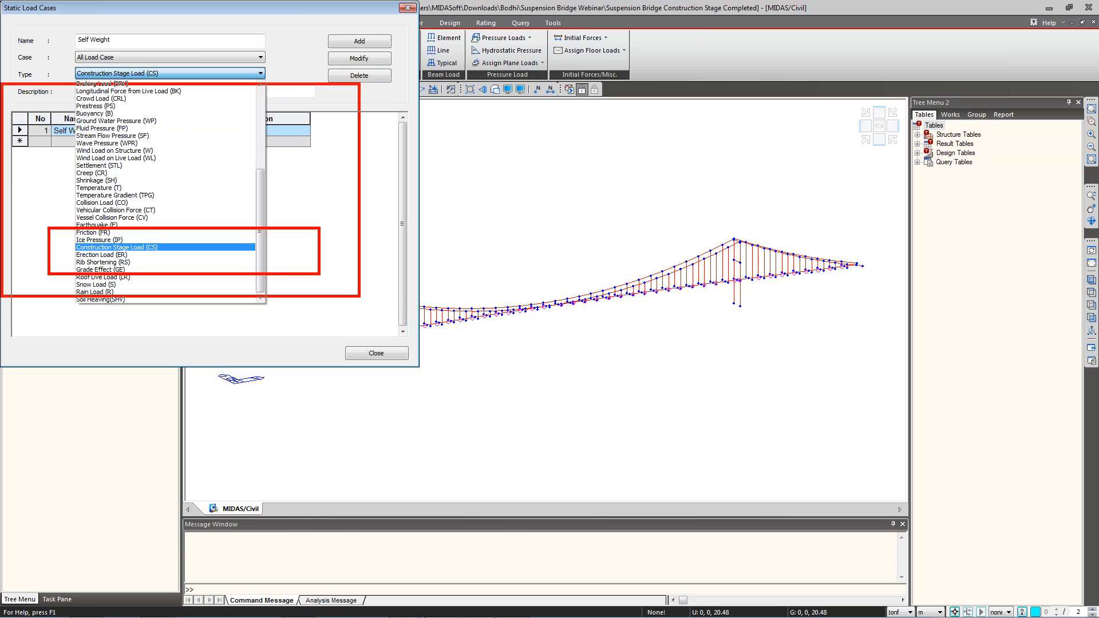
key(Escape)
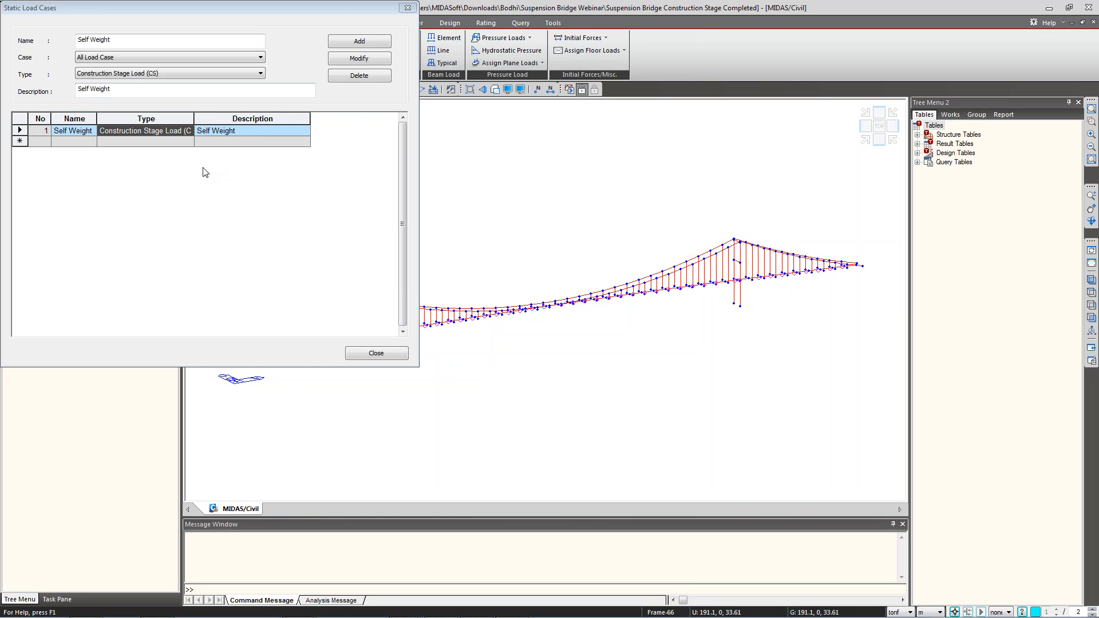
click(376, 354)
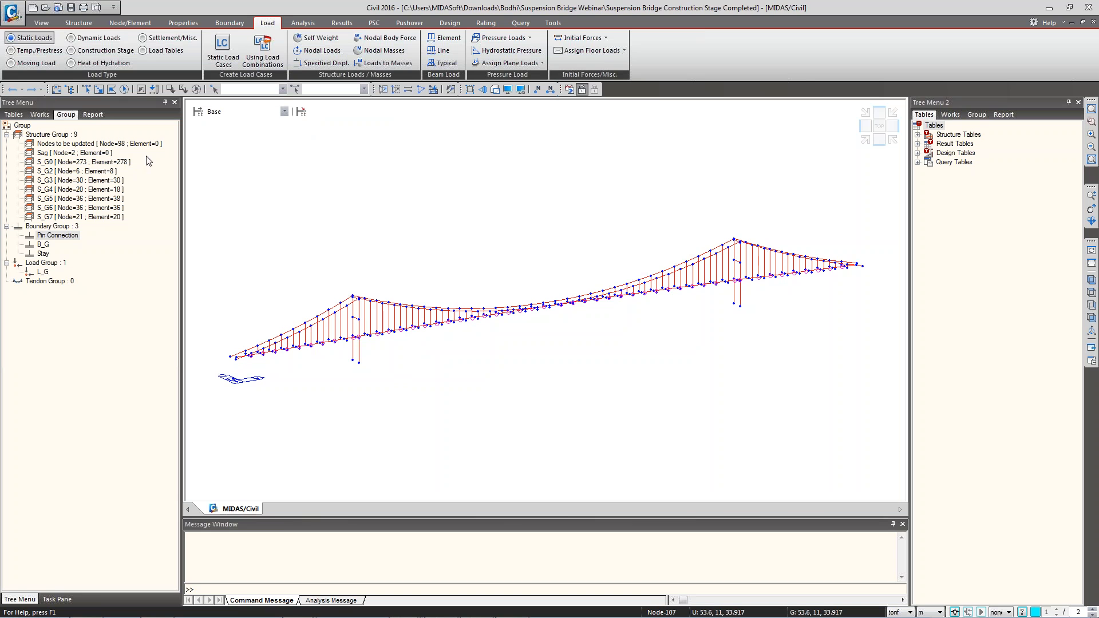
Open construction stage CS0 and examine which structure group it activates.
click(197, 111)
double_click(445, 263)
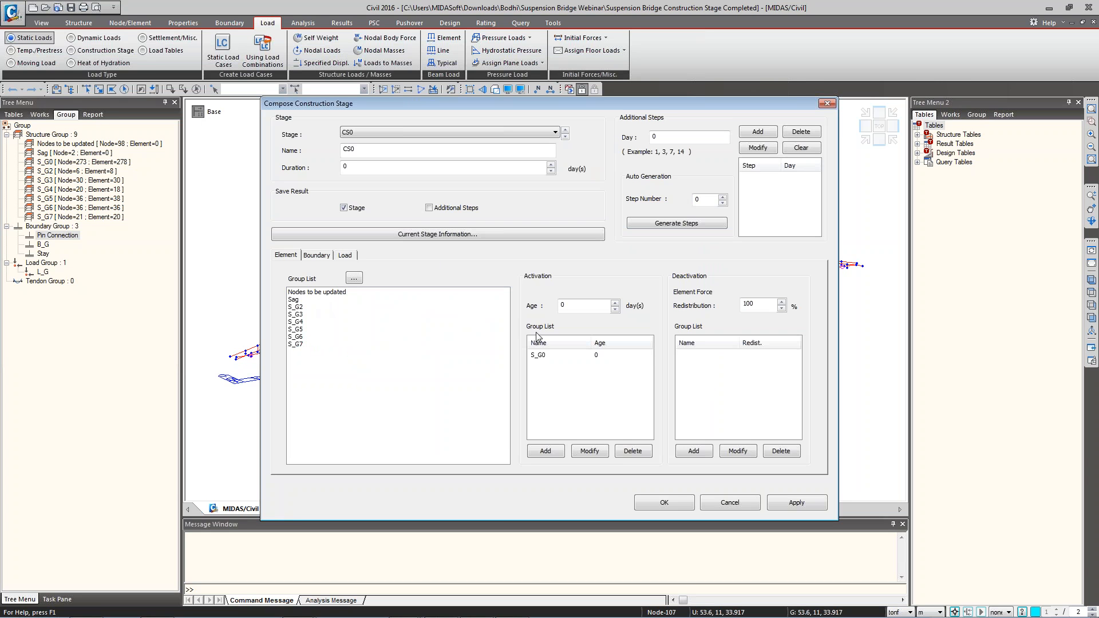
click(545, 355)
key(Escape)
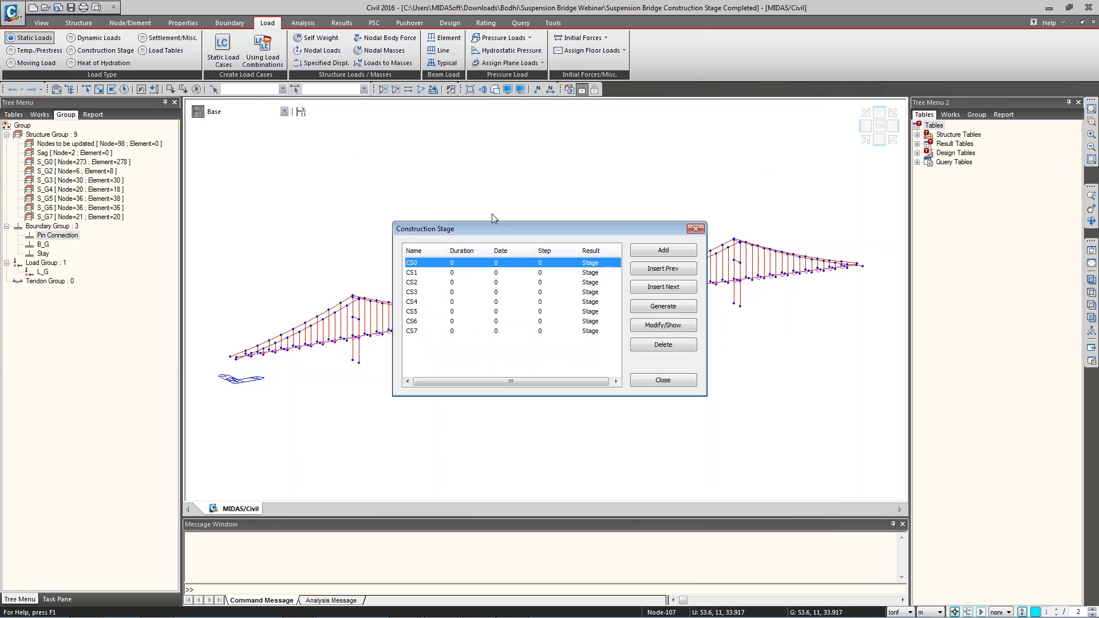
double_click(413, 266)
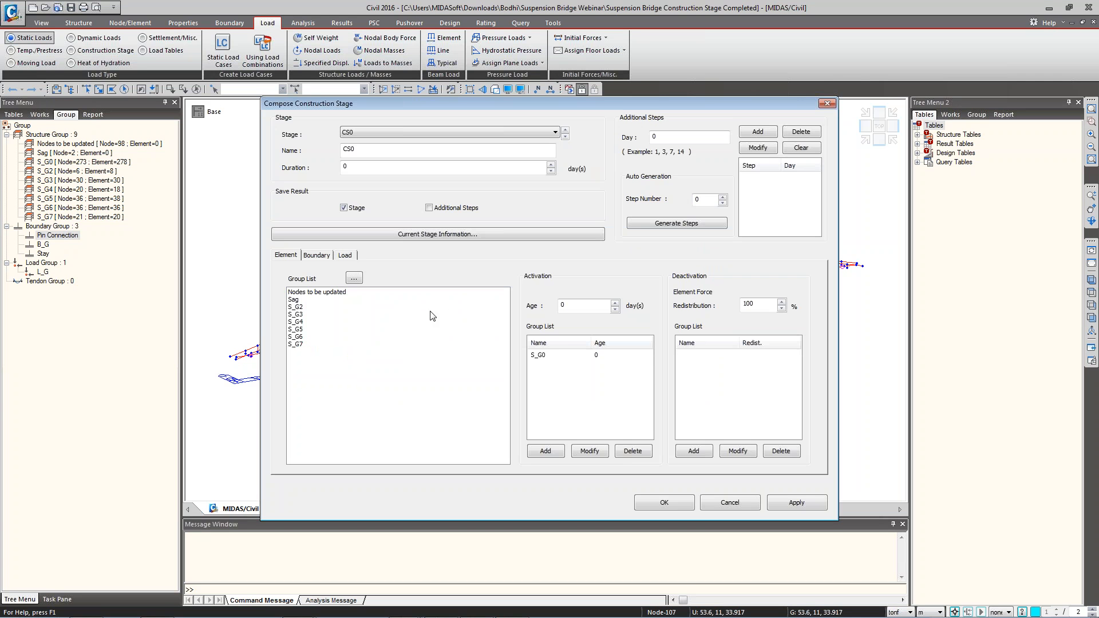
click(545, 356)
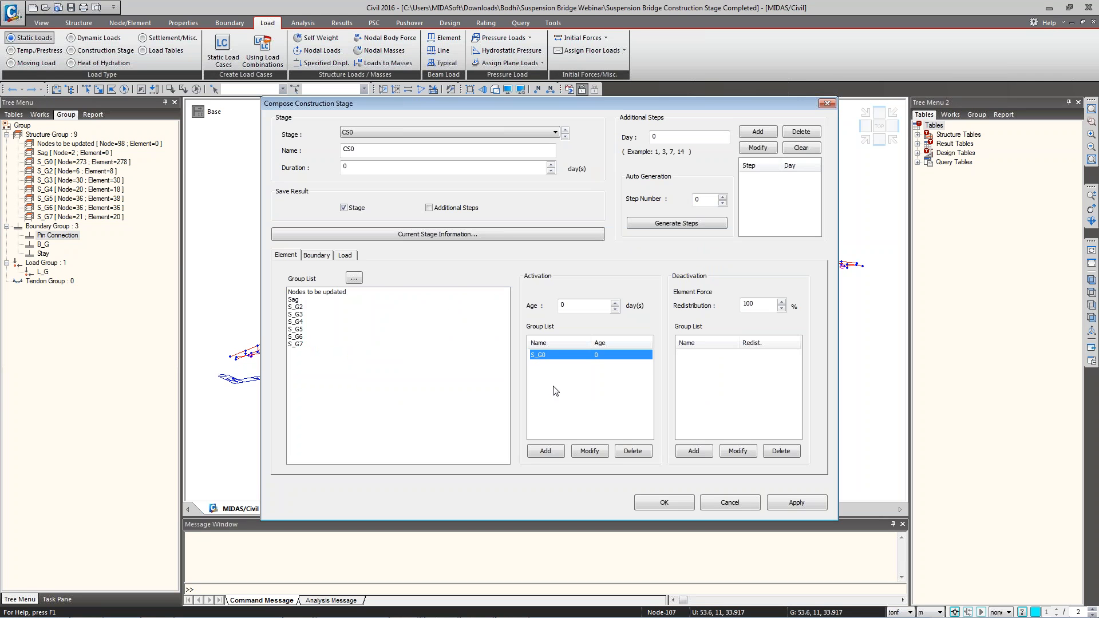
click(560, 451)
click(576, 356)
Examine the boundary groups activated in stage CS0 and their support position setting.
click(316, 254)
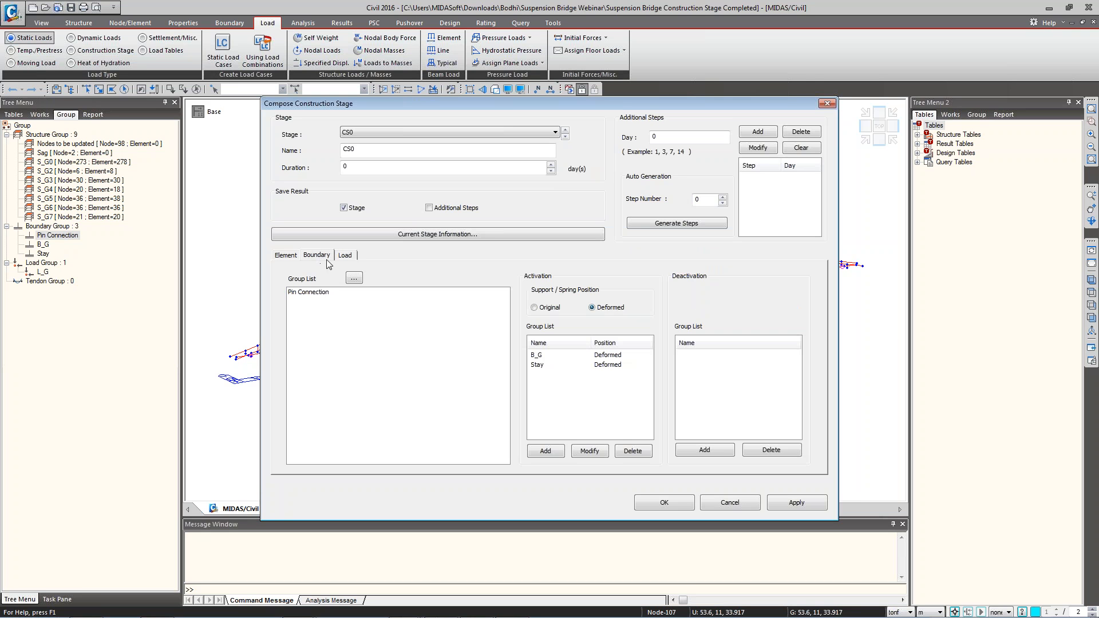
click(544, 358)
click(544, 364)
click(547, 355)
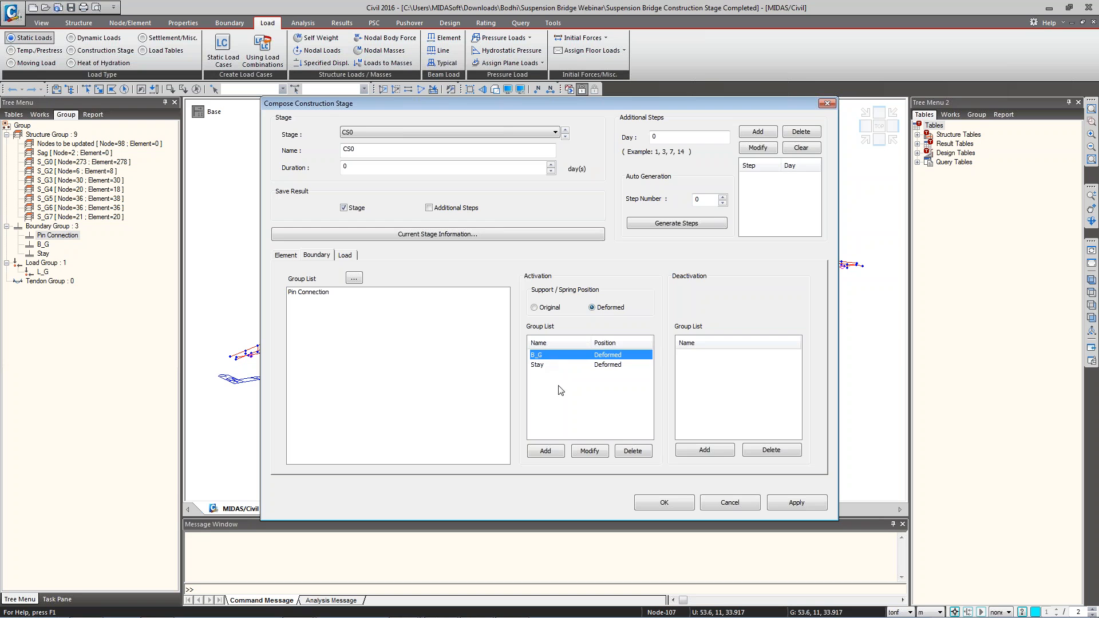
Review how boundary groups of stage CS0 are split between the group list, activation and deactivation, and close the stage definition.
click(548, 363)
click(551, 353)
drag(492, 258, 666, 481)
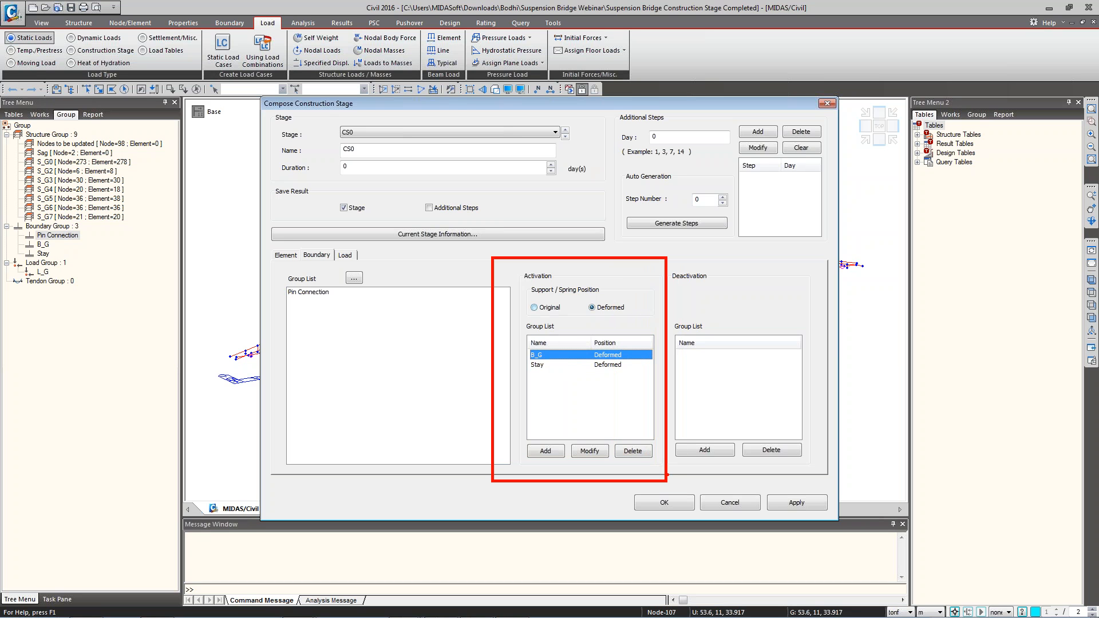
drag(670, 249, 848, 496)
drag(267, 259, 393, 334)
drag(354, 278, 564, 413)
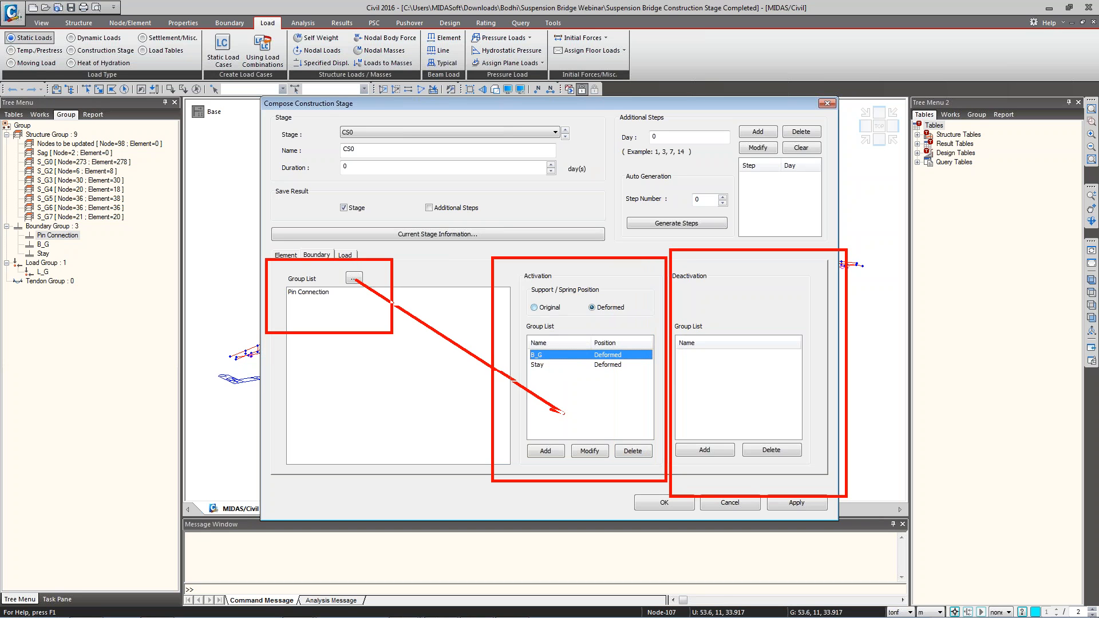
key(Escape)
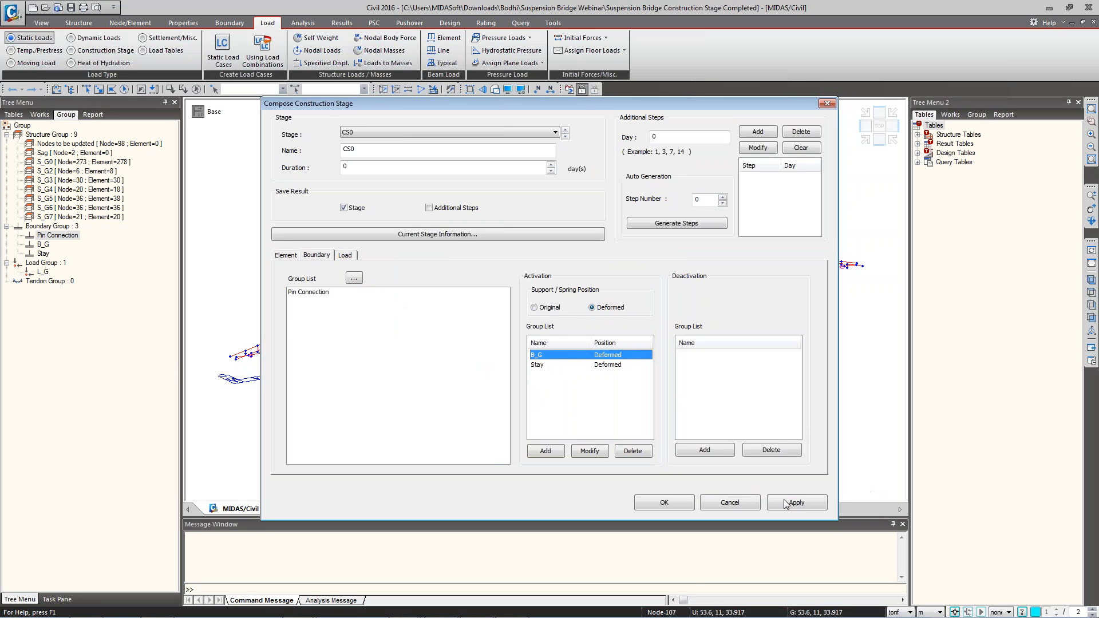
click(735, 507)
Open construction stage CS1 and examine its structure groups and the boundary groups it activates and deactivates.
double_click(418, 274)
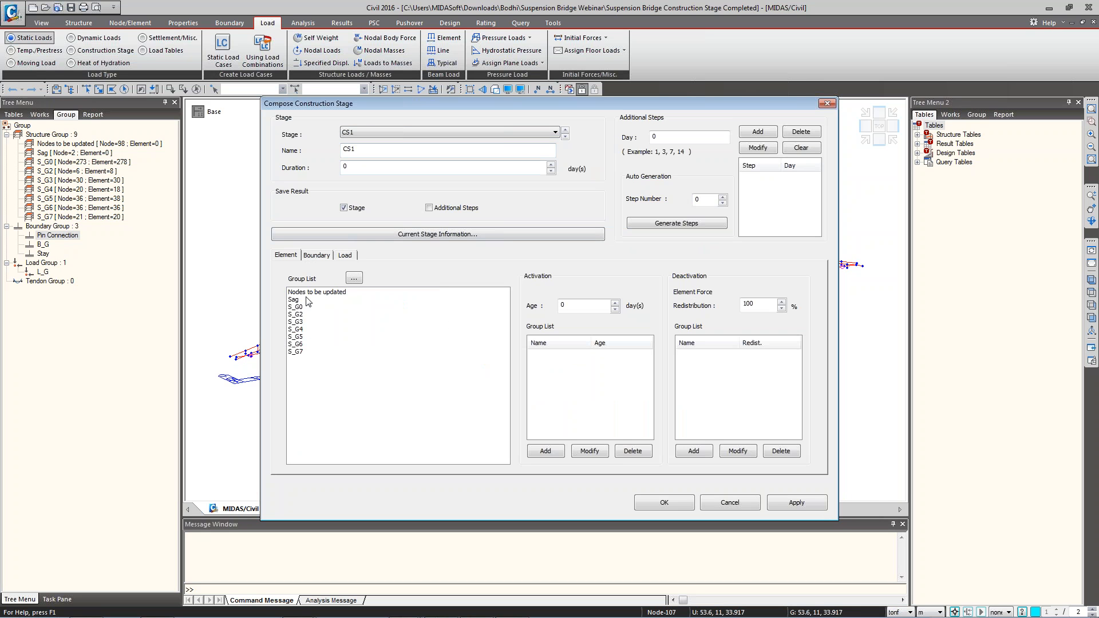
mouse_move(268, 254)
mouse_down()
mouse_move(196, 393)
mouse_move(441, 412)
mouse_move(357, 398)
mouse_up()
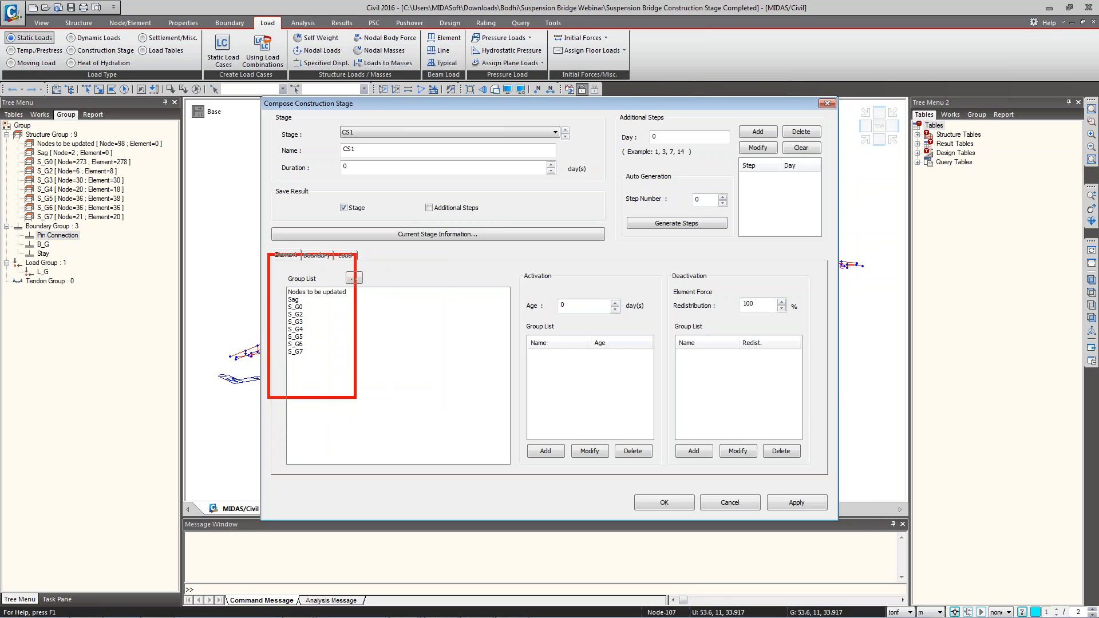
click(316, 255)
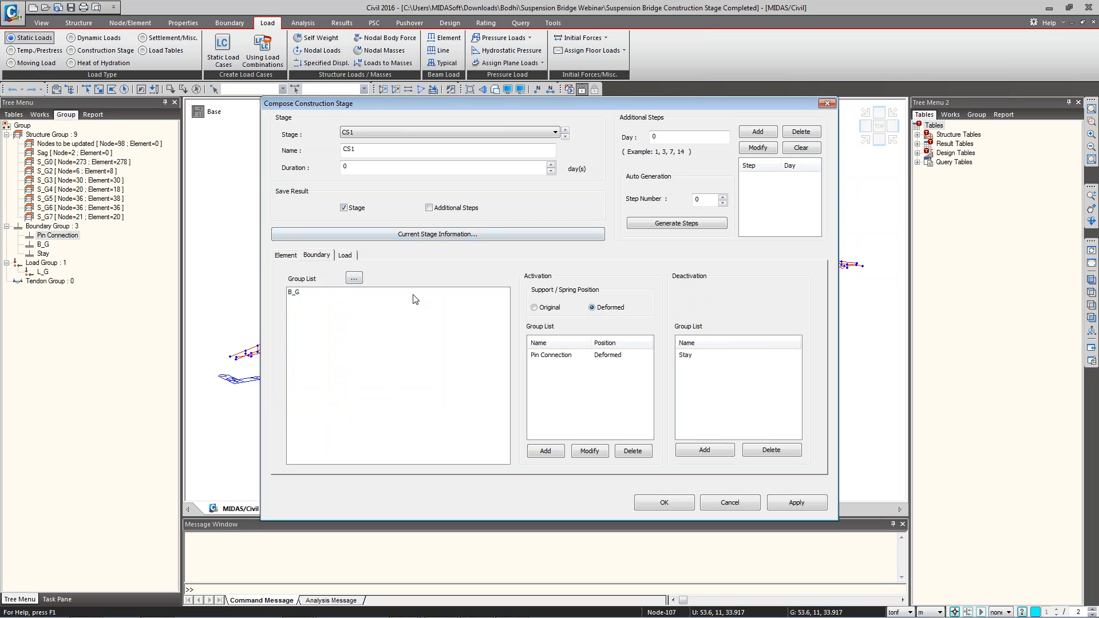
mouse_move(472, 311)
mouse_down()
mouse_move(653, 391)
mouse_move(545, 368)
mouse_move(632, 383)
mouse_up()
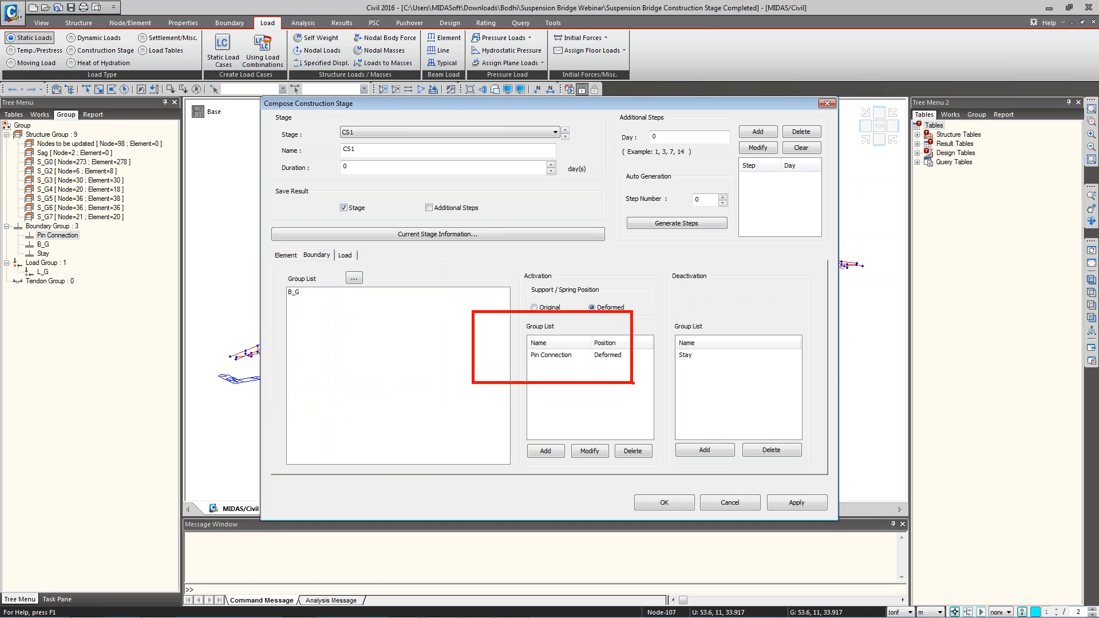
key(Escape)
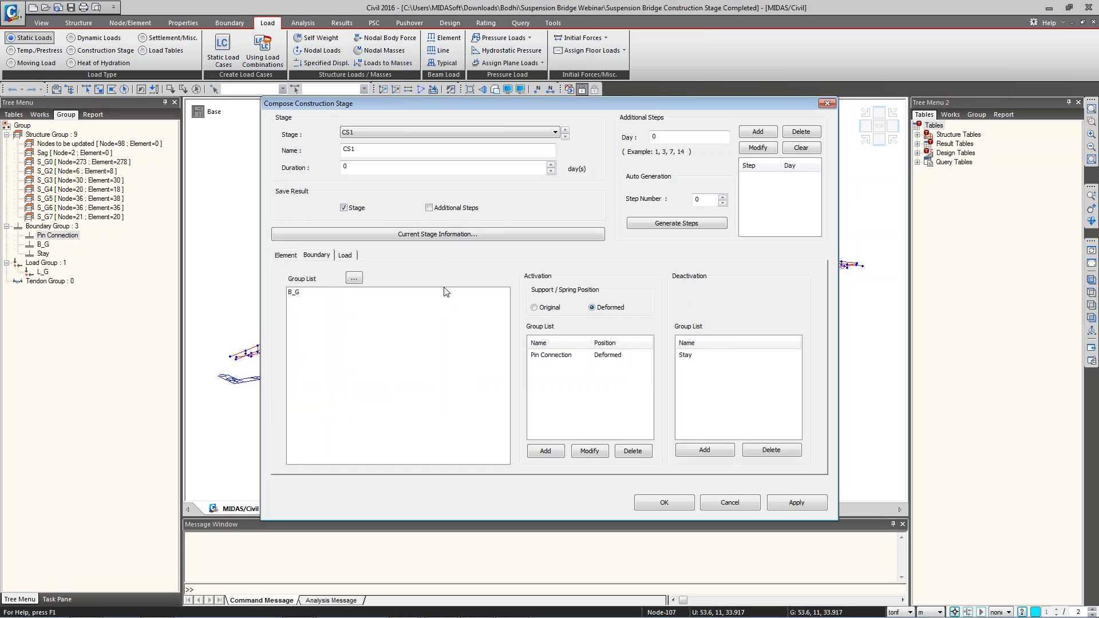
mouse_move(655, 324)
mouse_down()
mouse_move(736, 371)
mouse_move(677, 367)
mouse_move(800, 395)
mouse_up()
key(Escape)
Review the structure groups deactivated in stages CS2, CS3 and CS4, and close the construction stage definitions without modifying them.
click(285, 255)
click(352, 133)
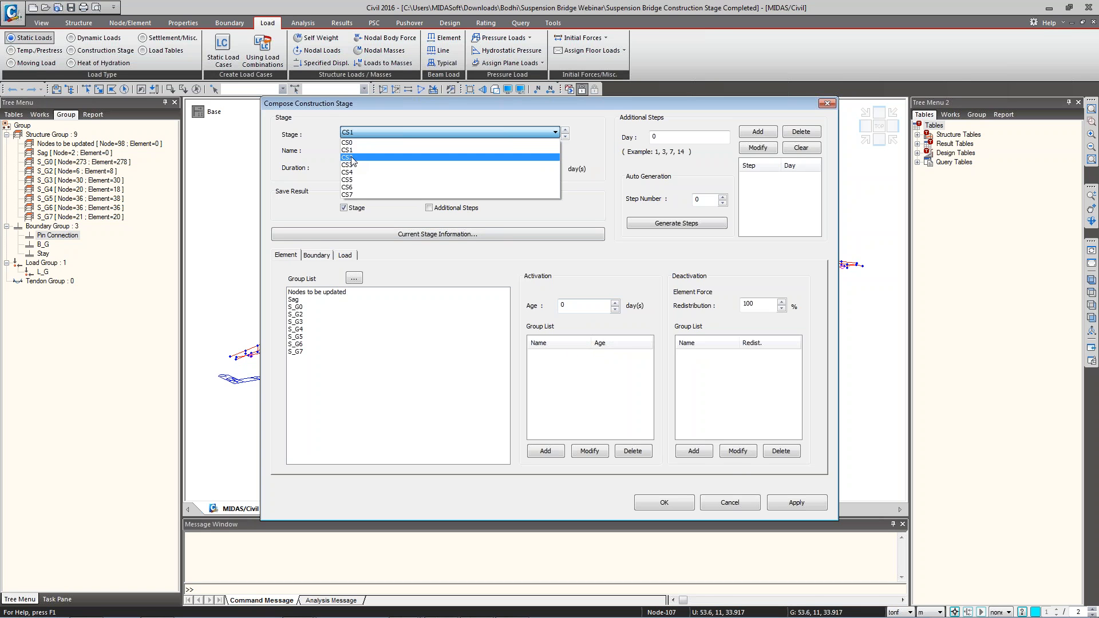
click(352, 158)
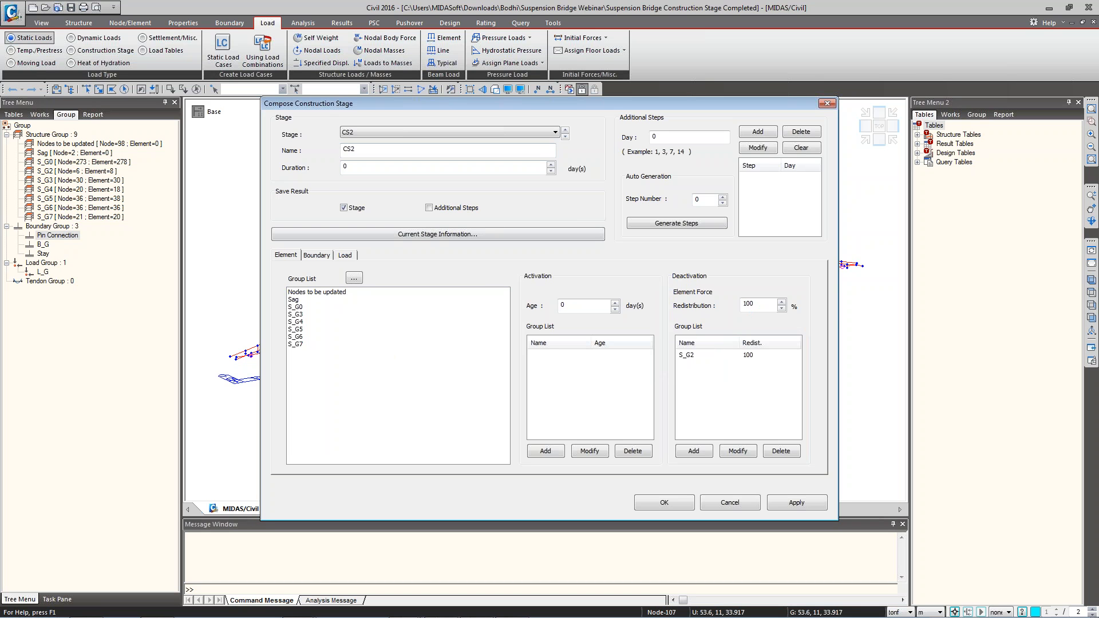
click(366, 132)
click(364, 165)
click(367, 133)
click(362, 172)
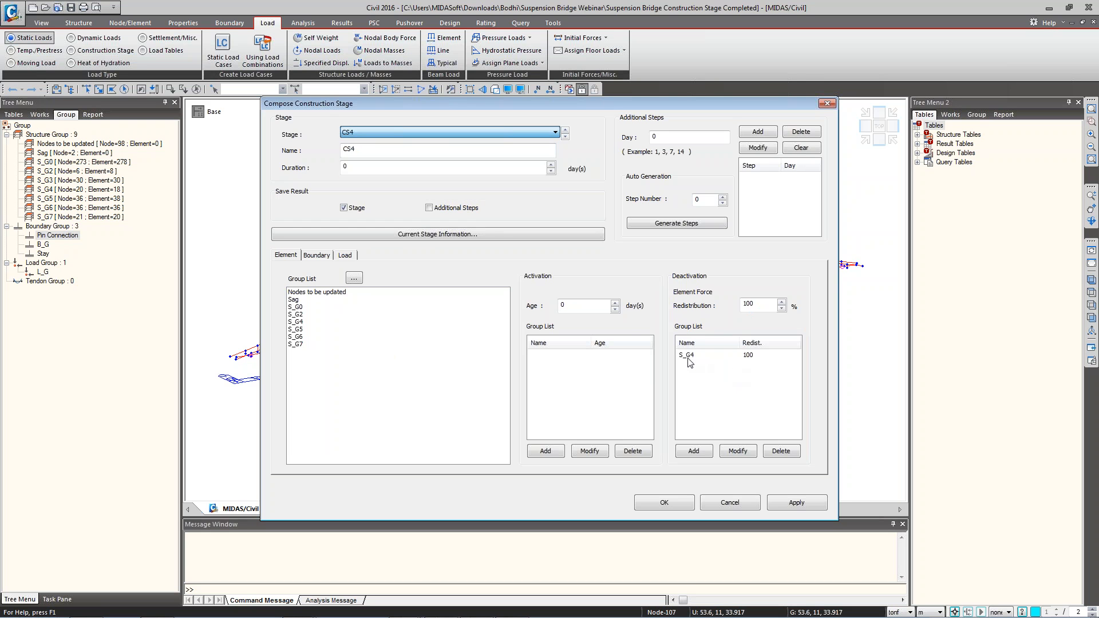
click(366, 132)
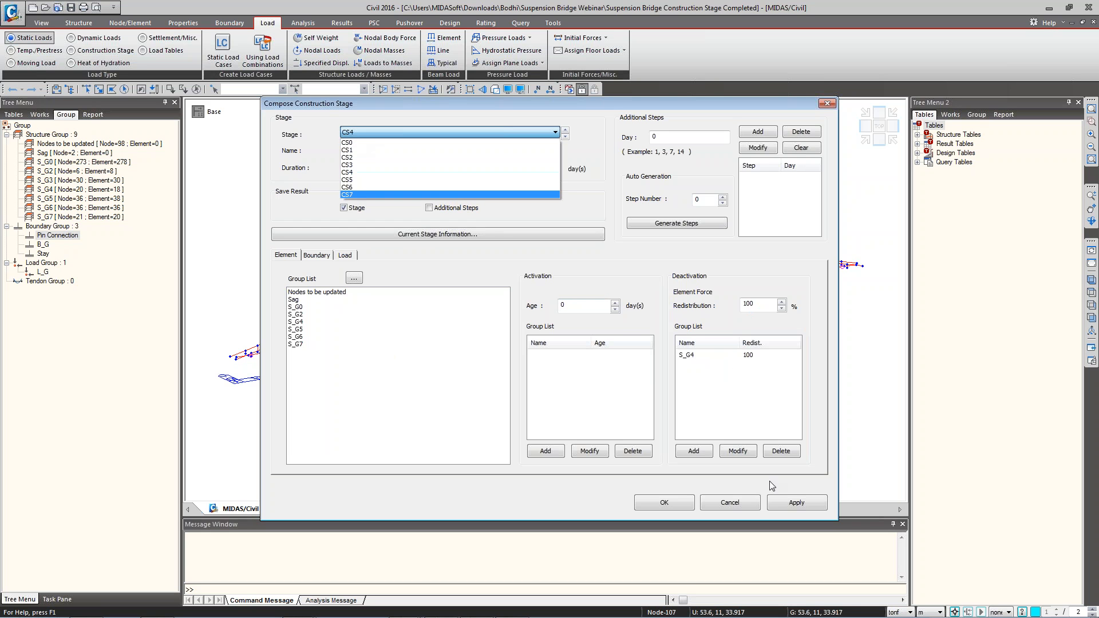
click(742, 506)
click(742, 508)
click(663, 380)
Display stage CS0 of the model and examine its rigid links, beam end releases and self-weight load case in the works tree.
click(239, 111)
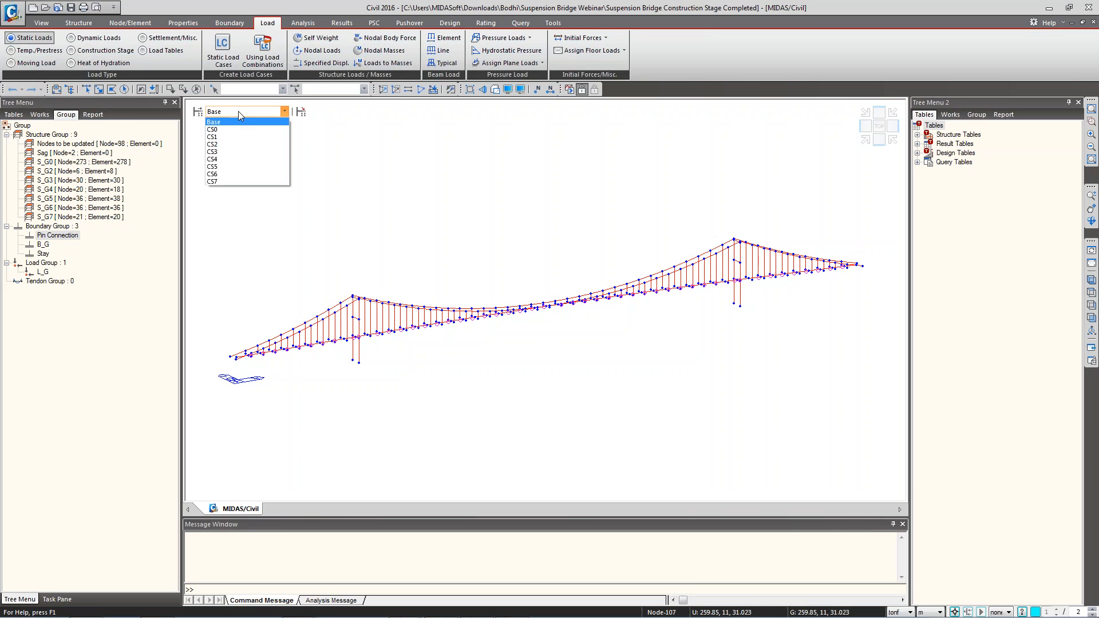
click(36, 116)
click(36, 116)
click(226, 112)
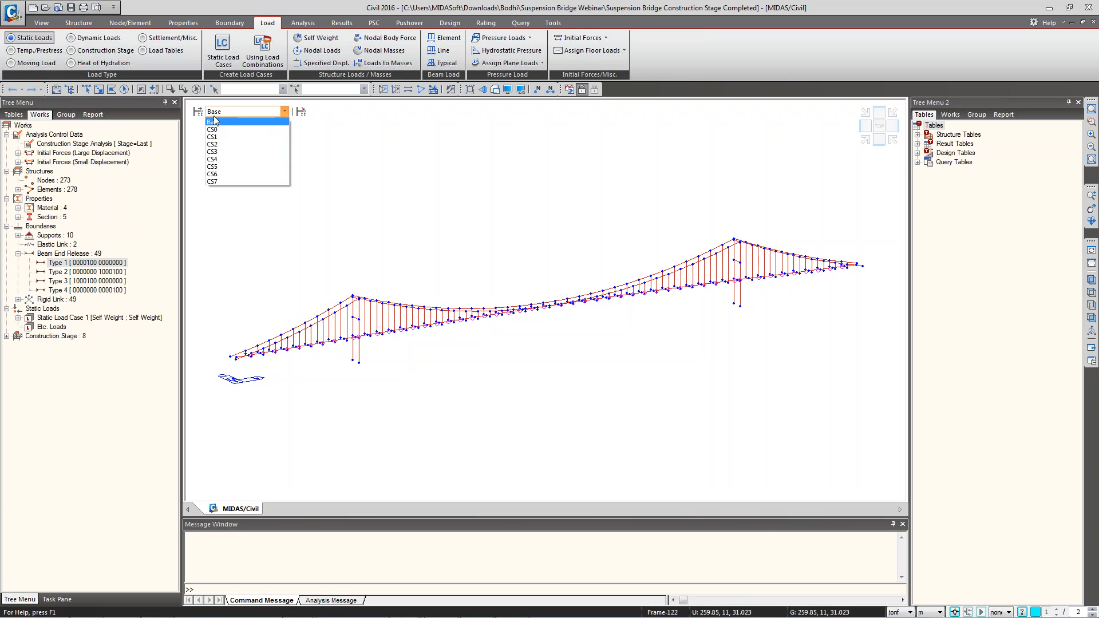
click(215, 130)
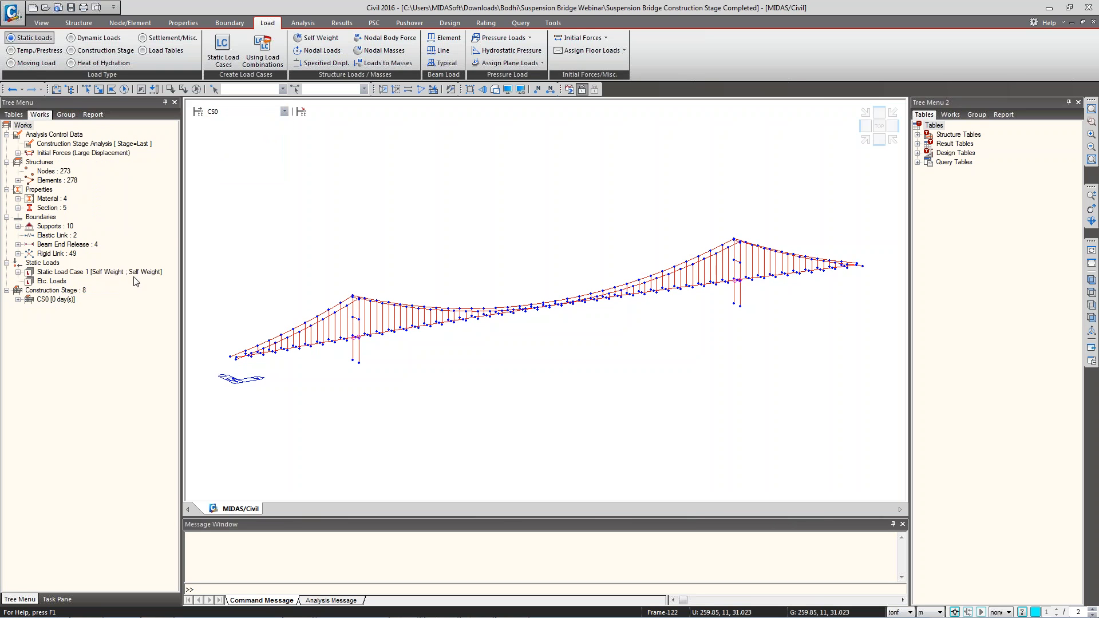
click(17, 254)
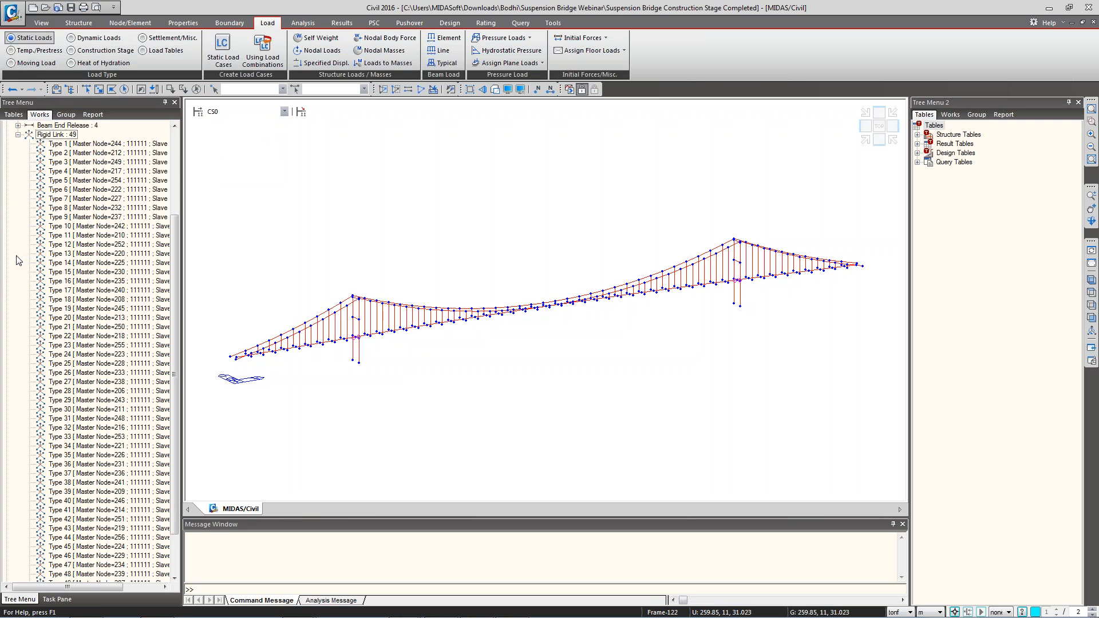
click(18, 125)
right_click(73, 136)
click(120, 280)
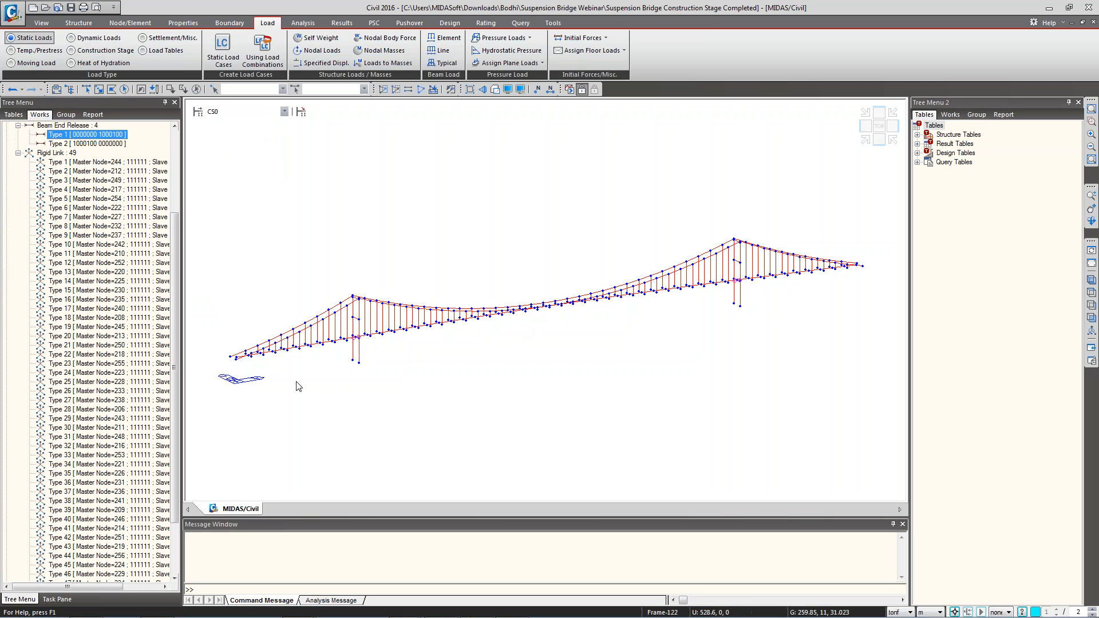
click(17, 153)
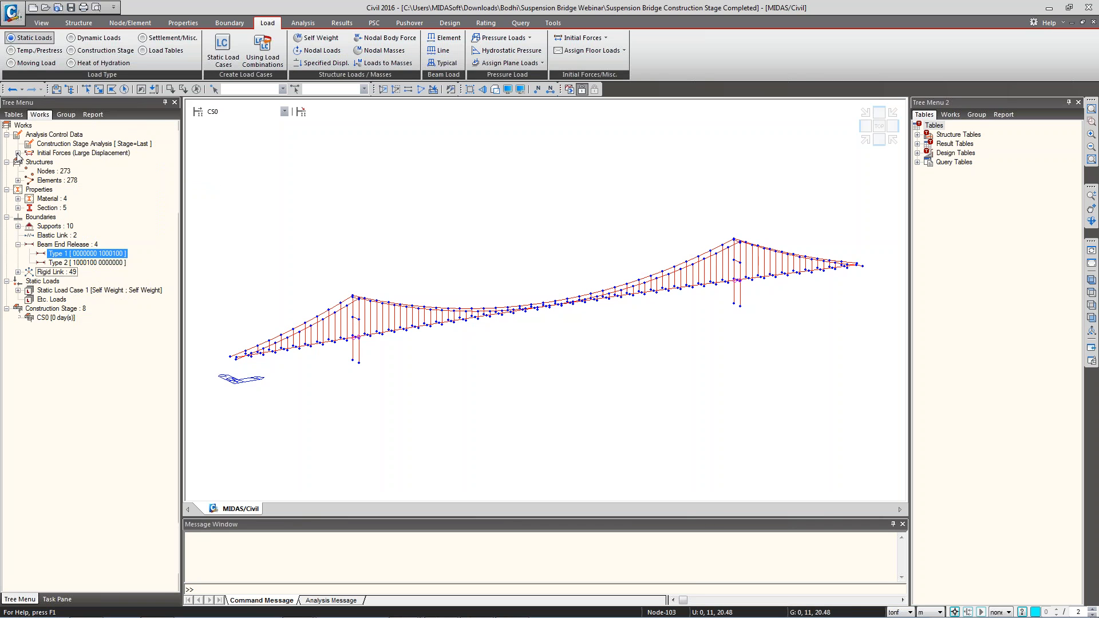
click(18, 290)
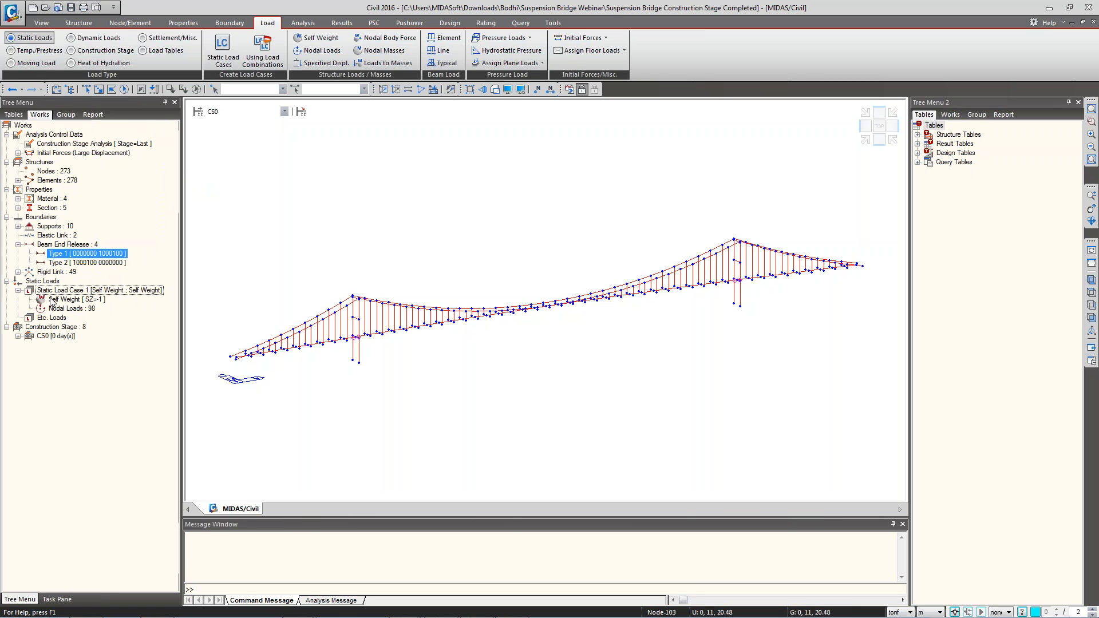
Display stage CS1 and inspect the pin connections along the deck girder up close, returning to the isometric view.
click(227, 112)
click(222, 143)
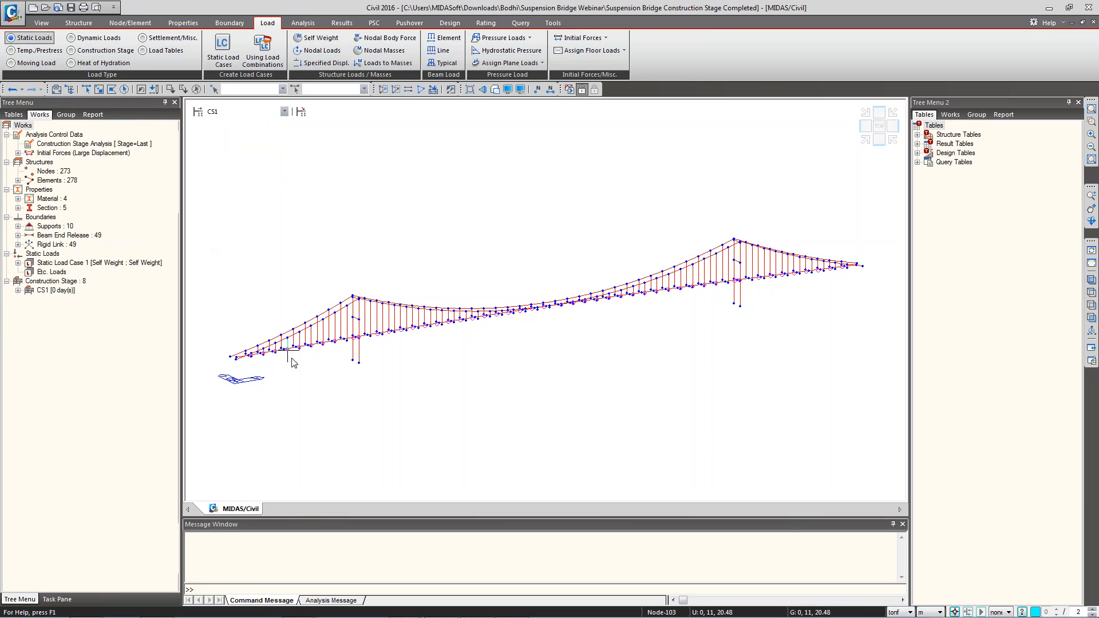
scroll(381, 331, up, 2)
scroll(381, 331, up, 3)
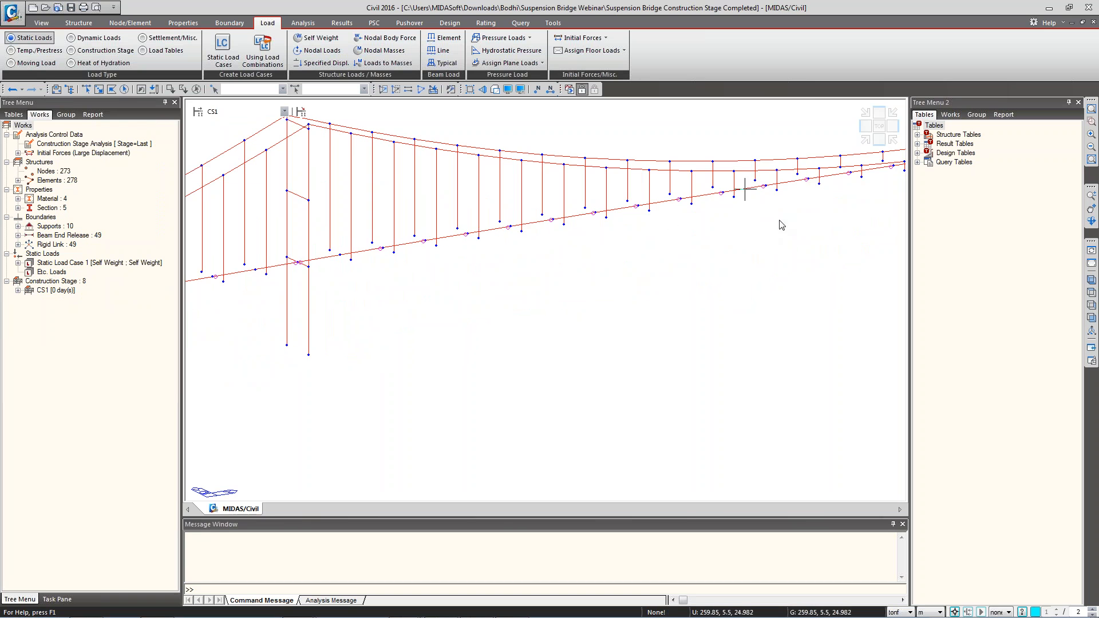
click(1091, 280)
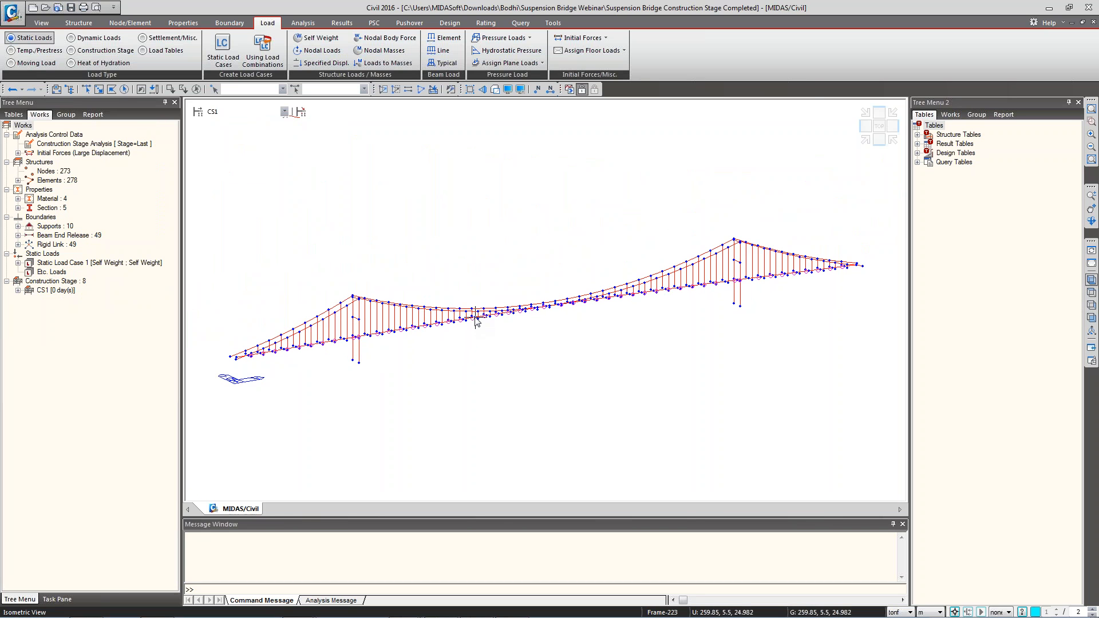
Step the model display through the dismantling stages up to CS7 and back to the Base stage to examine the removal sequence.
click(252, 111)
click(229, 145)
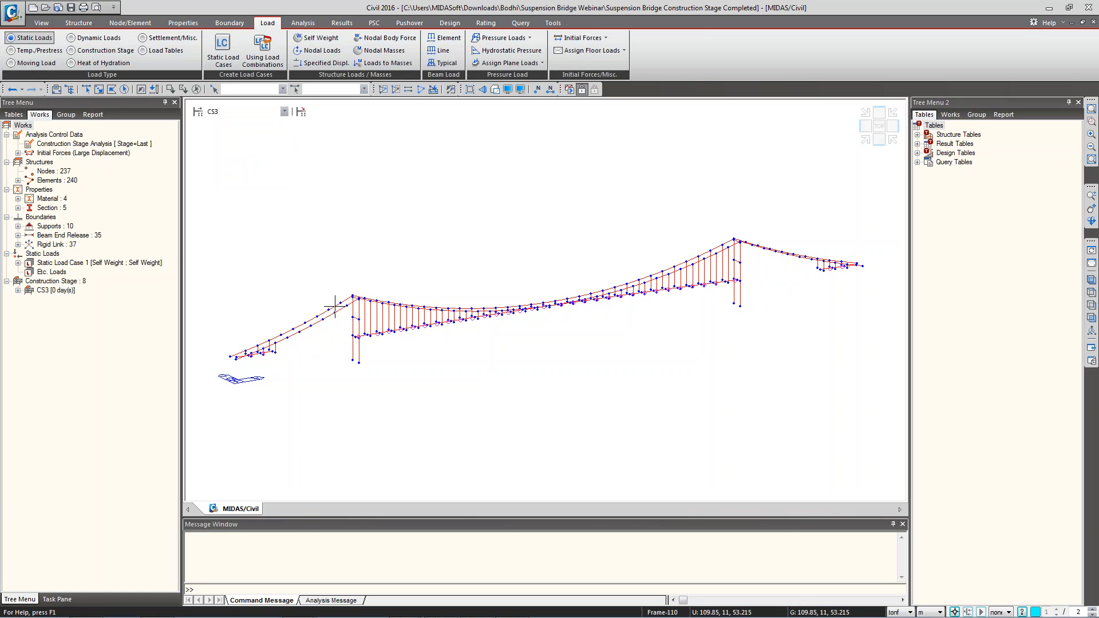
key(Up)
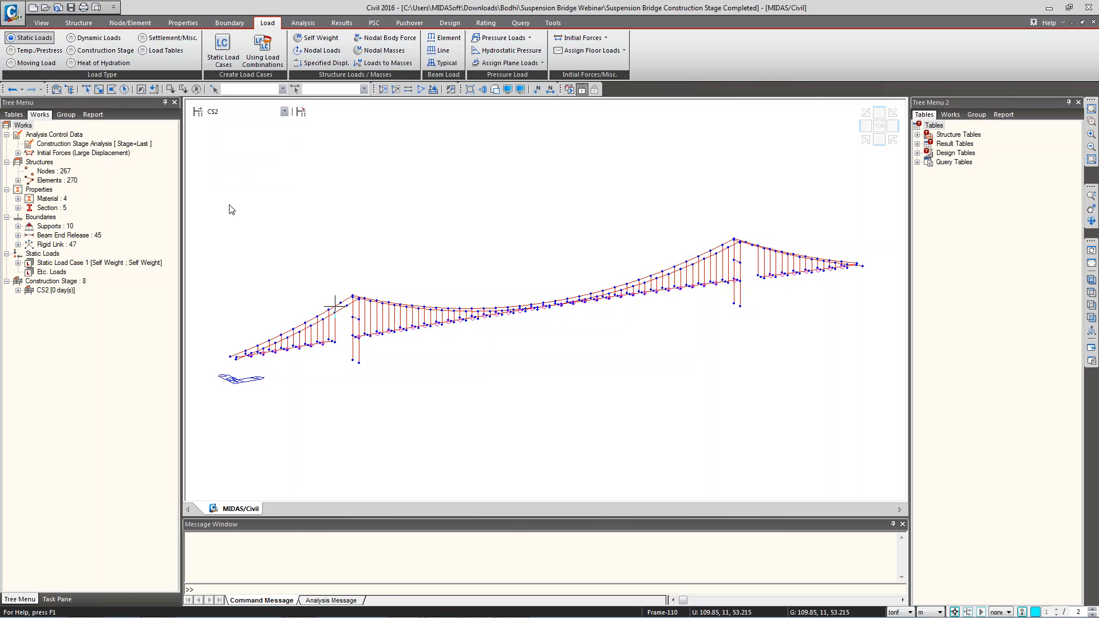
key(Down)
key(Down)
key(Down)
key(Down)
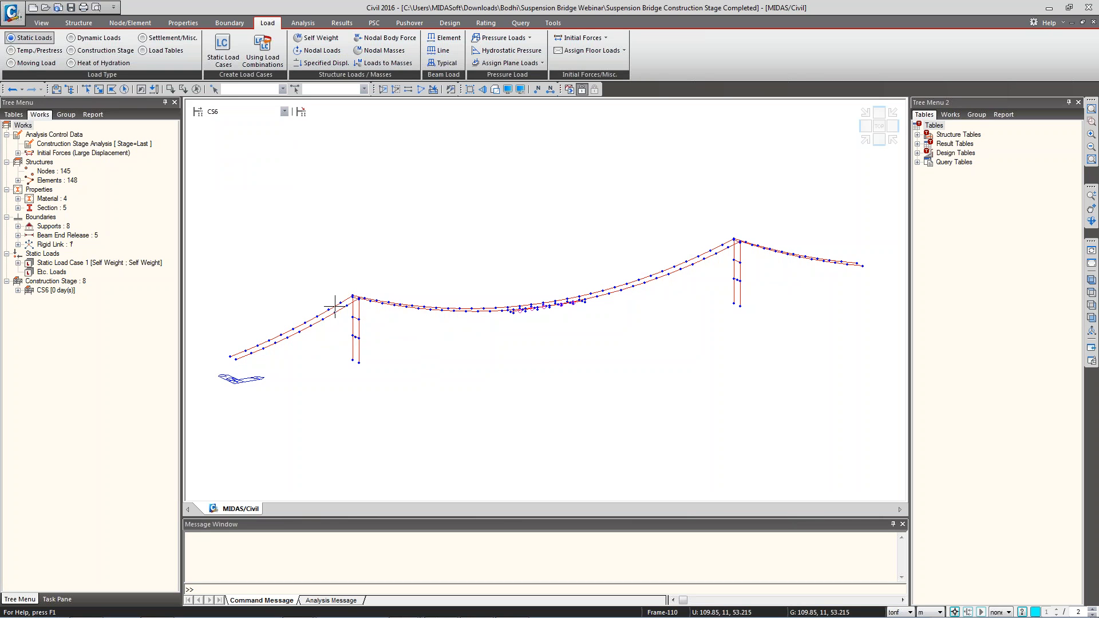
key(Down)
key(Up)
key(Up)
key(Up)
key(Up)
key(Up)
key(Up)
key(Up)
key(Up)
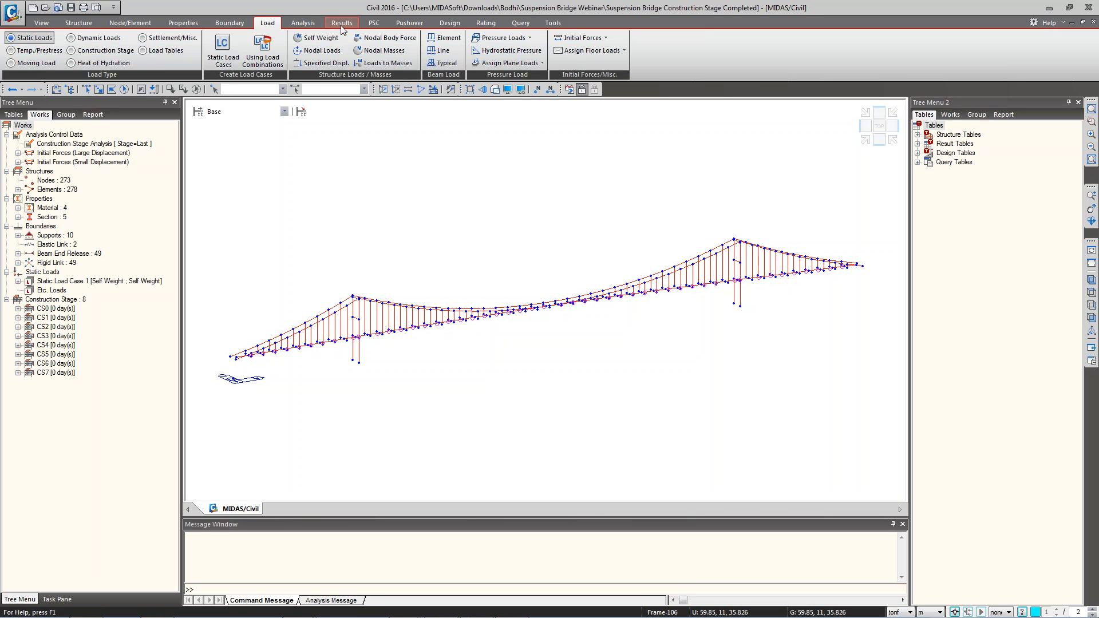
Open the construction stage analysis control data for the bridge model.
click(306, 26)
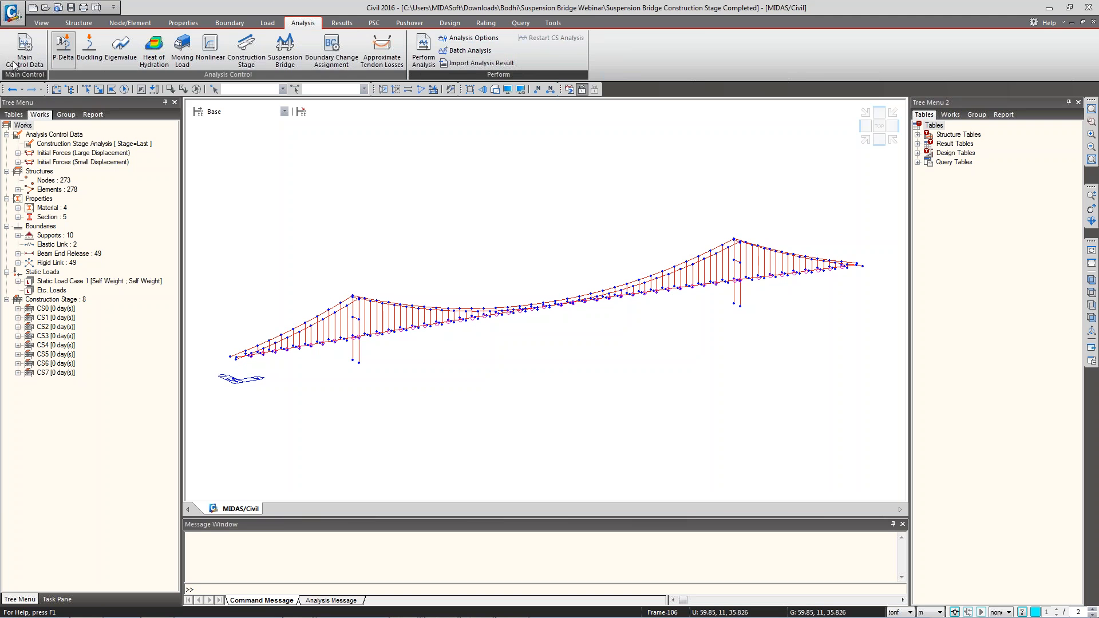
click(256, 60)
drag(346, 115, 278, 95)
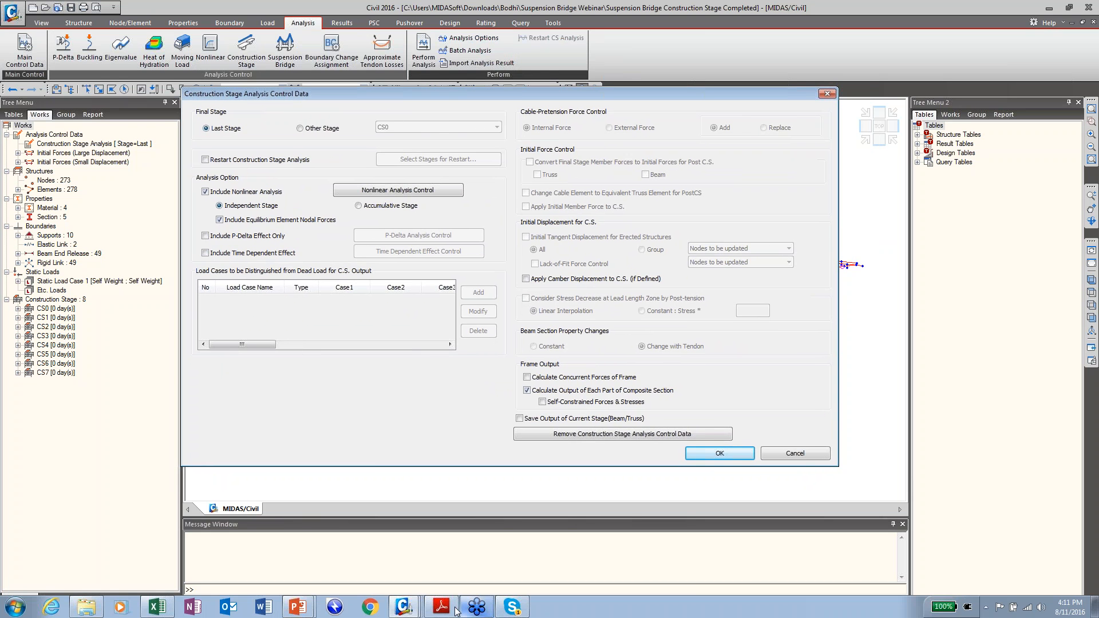
click(442, 606)
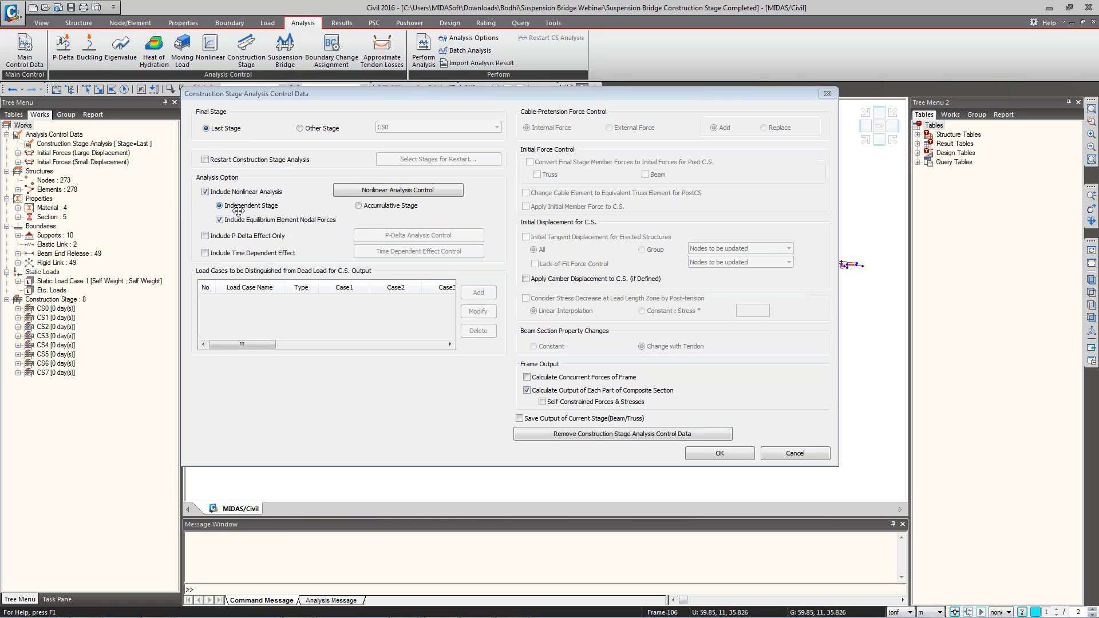
Review the nonlinear analysis control's load steps, maximum iterations and convergence criteria, and cancel without modifying them.
click(398, 190)
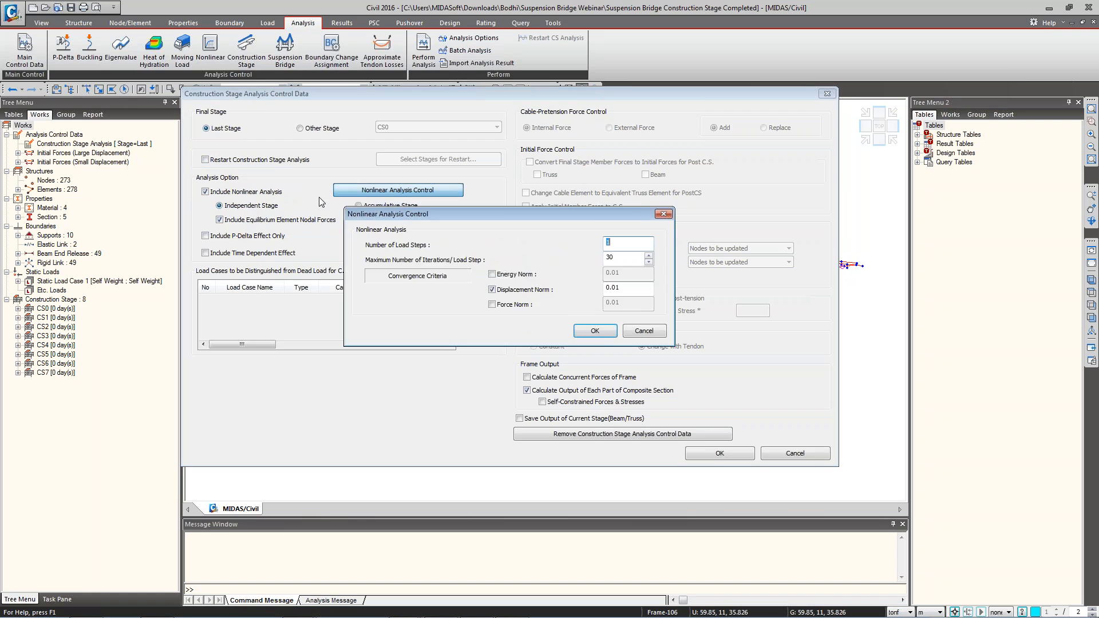
drag(376, 197, 216, 32)
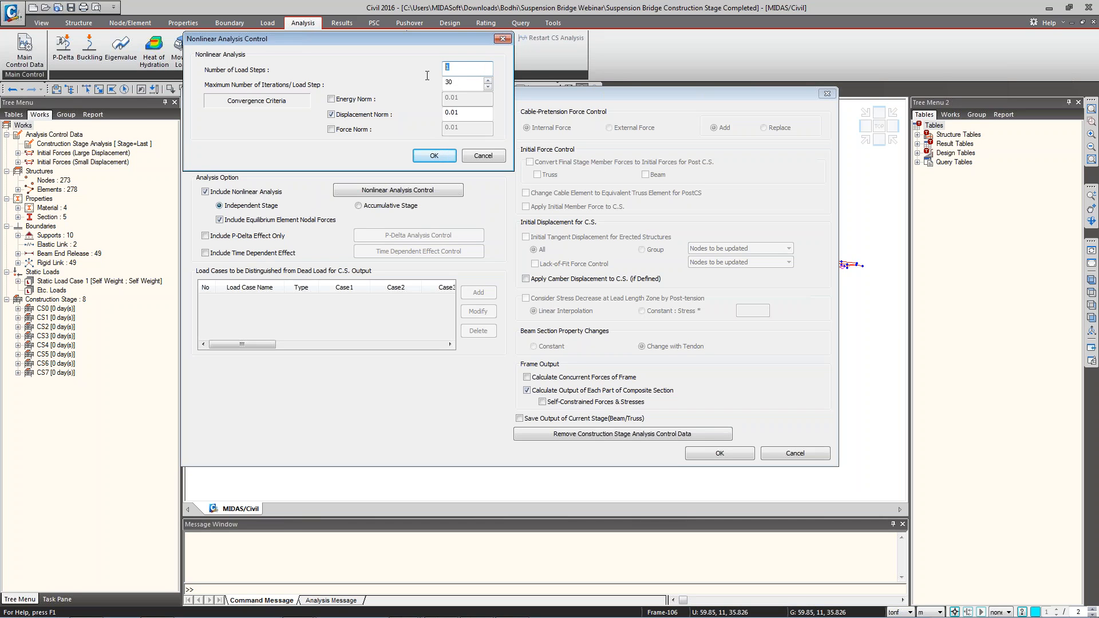
key(Tab)
click(488, 155)
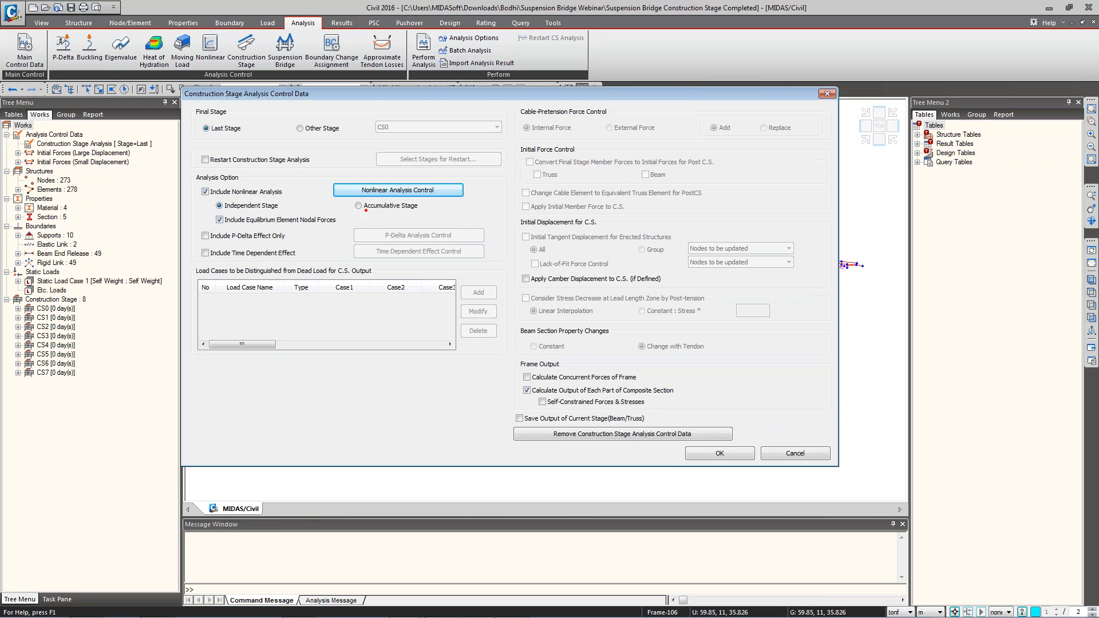
Accept the construction stage analysis control data with nonlinear analysis, Independent Stage and Include Equilibrium Element Nodal Forces enabled.
mouse_move(342, 192)
mouse_down()
mouse_move(472, 231)
mouse_move(458, 217)
mouse_up()
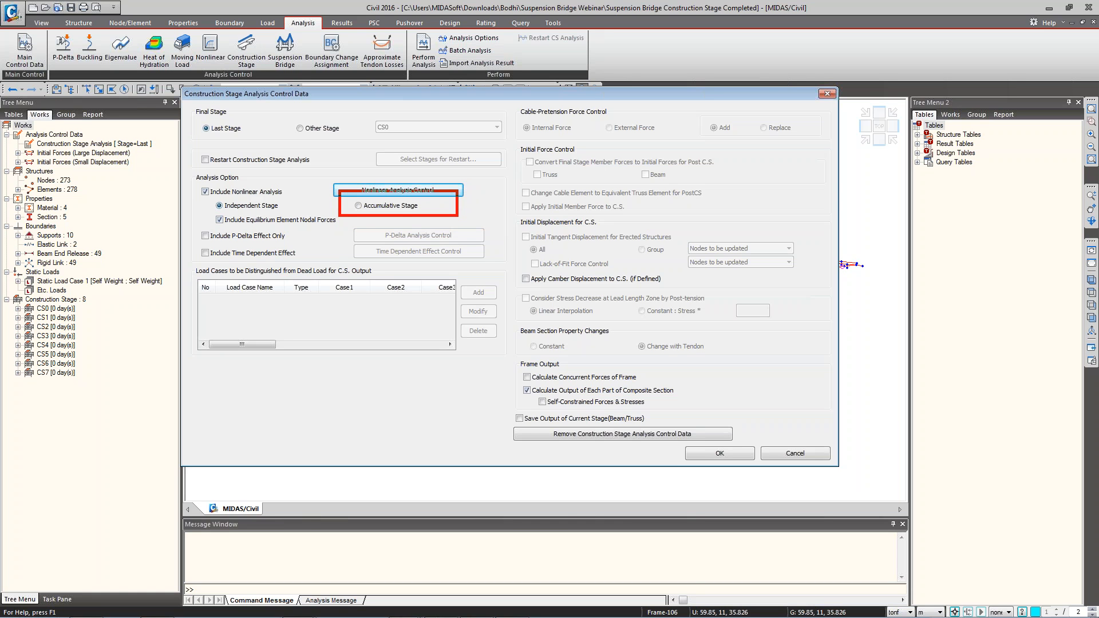
key(Escape)
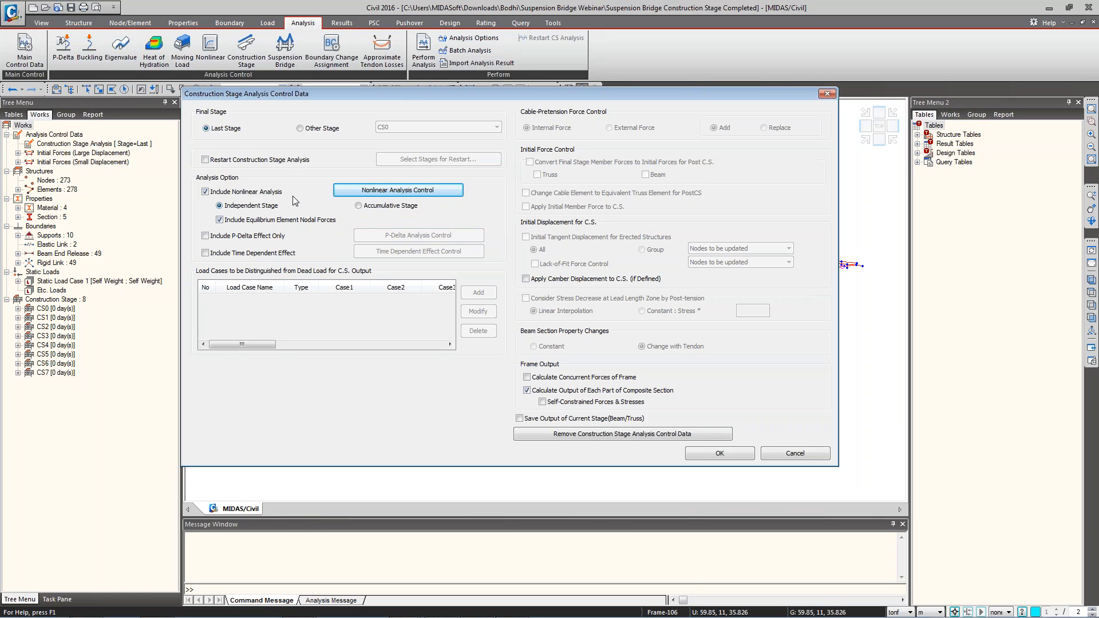
mouse_move(212, 196)
mouse_down()
mouse_move(293, 214)
mouse_move(252, 215)
mouse_move(292, 215)
mouse_up()
key(Escape)
click(748, 454)
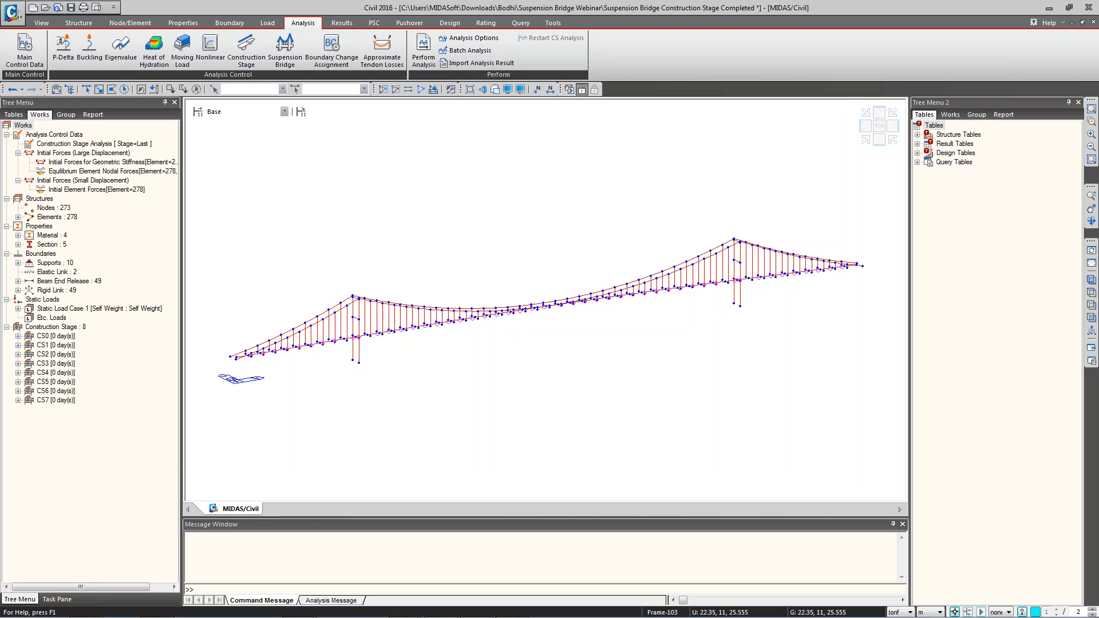
Run the construction stage analysis of the suspension bridge and switch the model display to stage CS7.
click(425, 54)
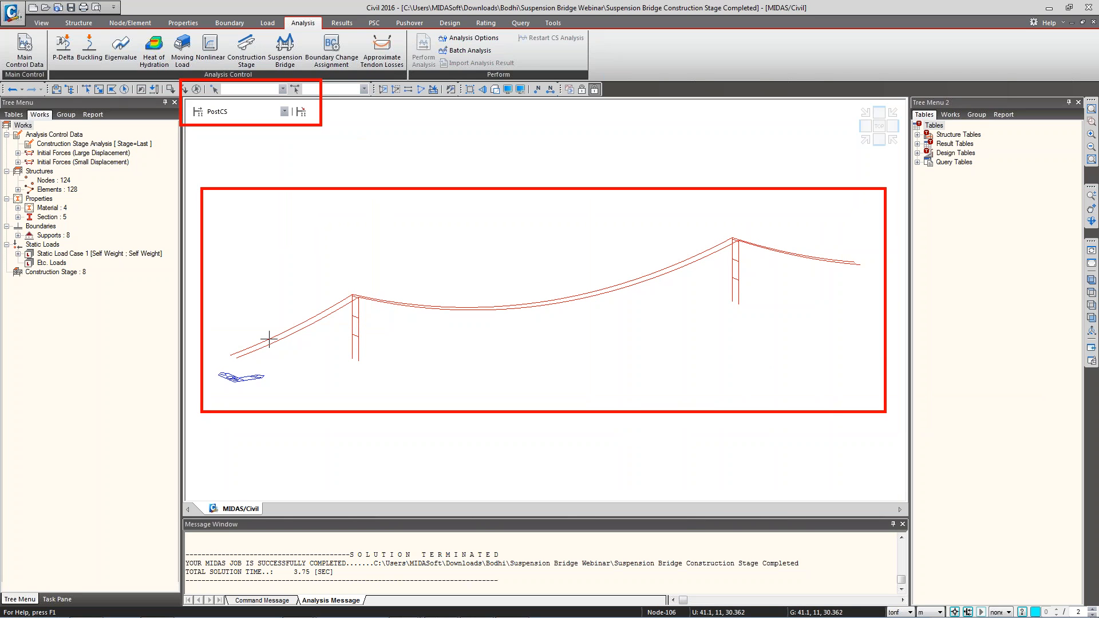
click(241, 112)
click(232, 181)
Display the DXYZ deformed shape for CS: Summation at the last step of stage CS7.
right_click(233, 149)
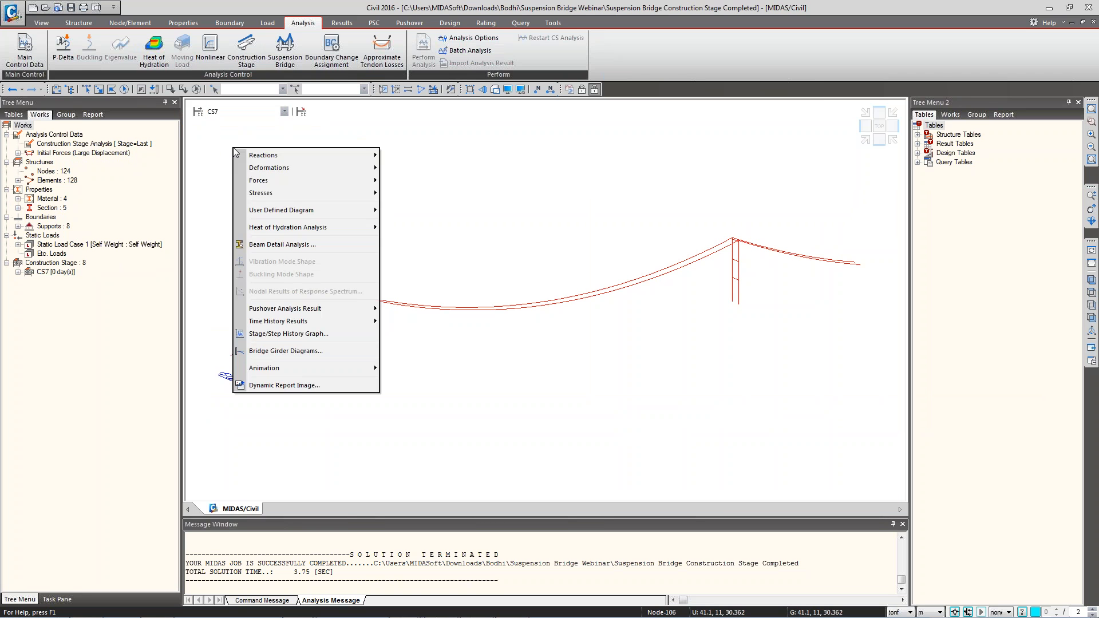
mouse_move(282, 169)
click(447, 169)
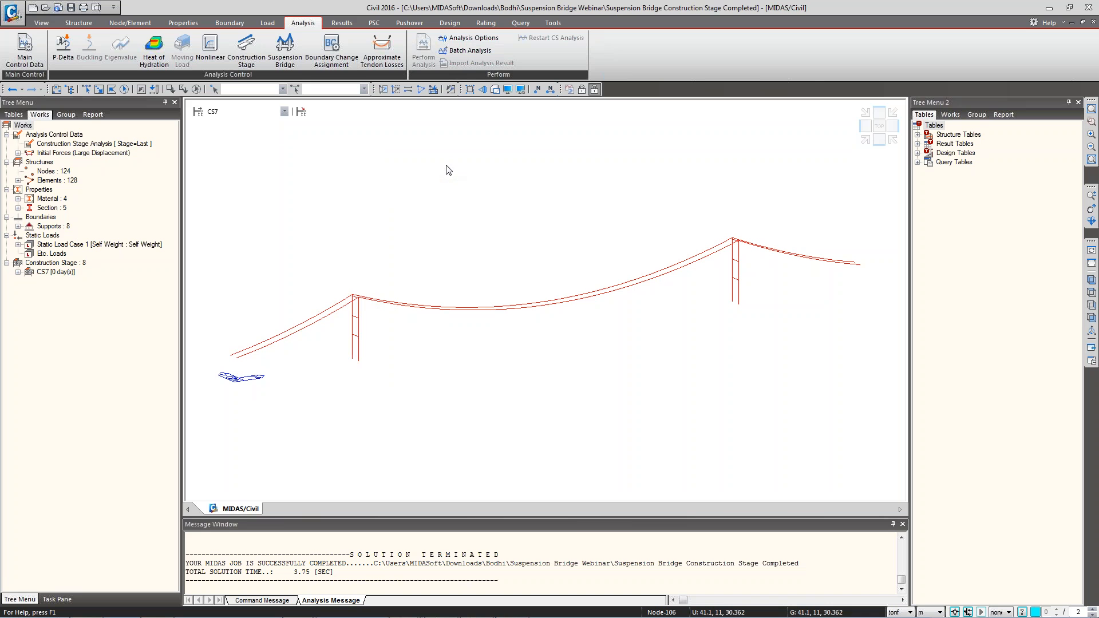
click(229, 112)
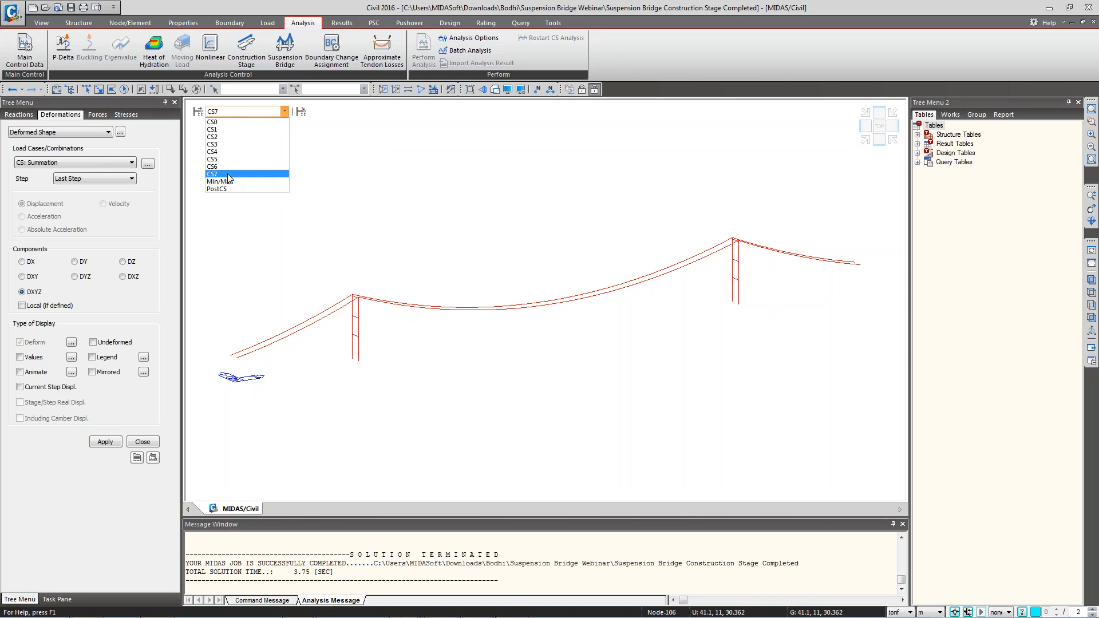
click(231, 174)
click(56, 164)
click(38, 178)
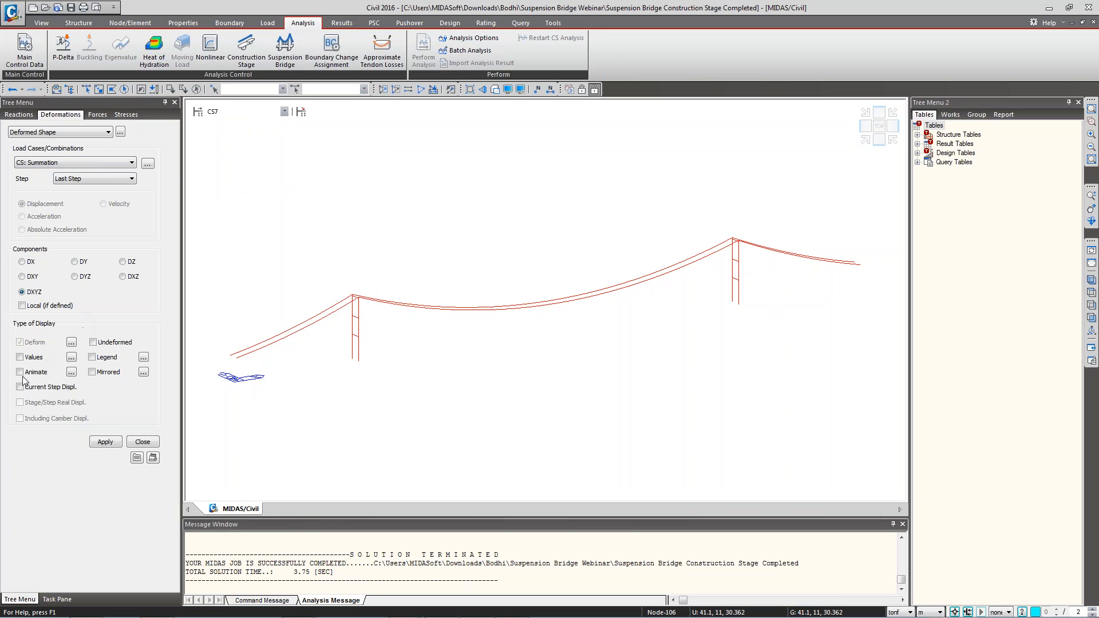
click(105, 443)
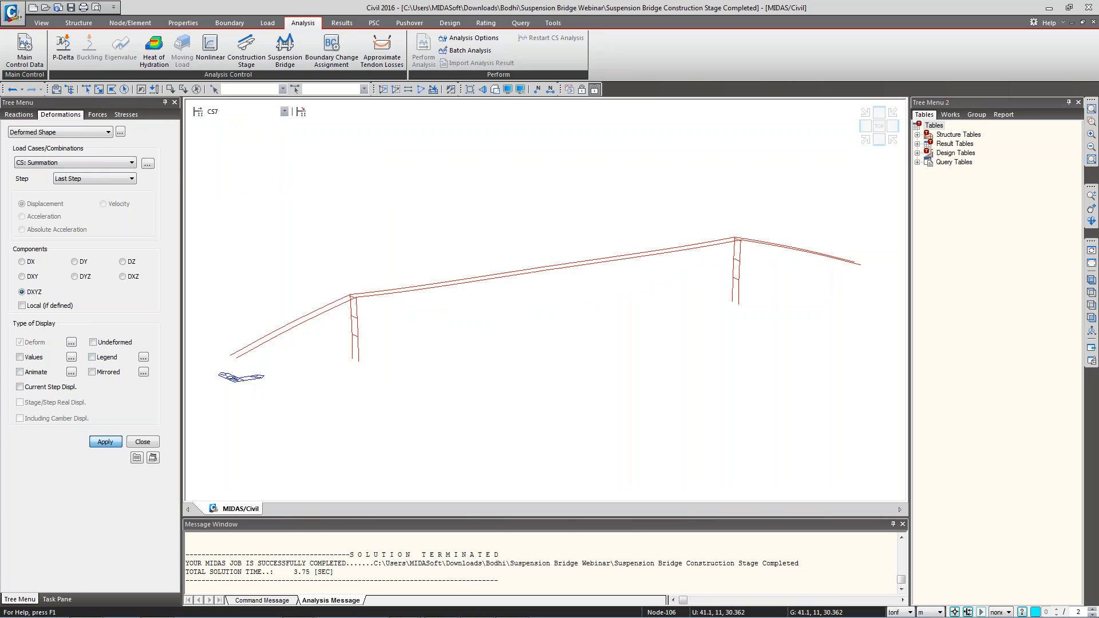
Set the deformation scale factor to 0.2 and overlay the undeformed shape in front view.
click(71, 342)
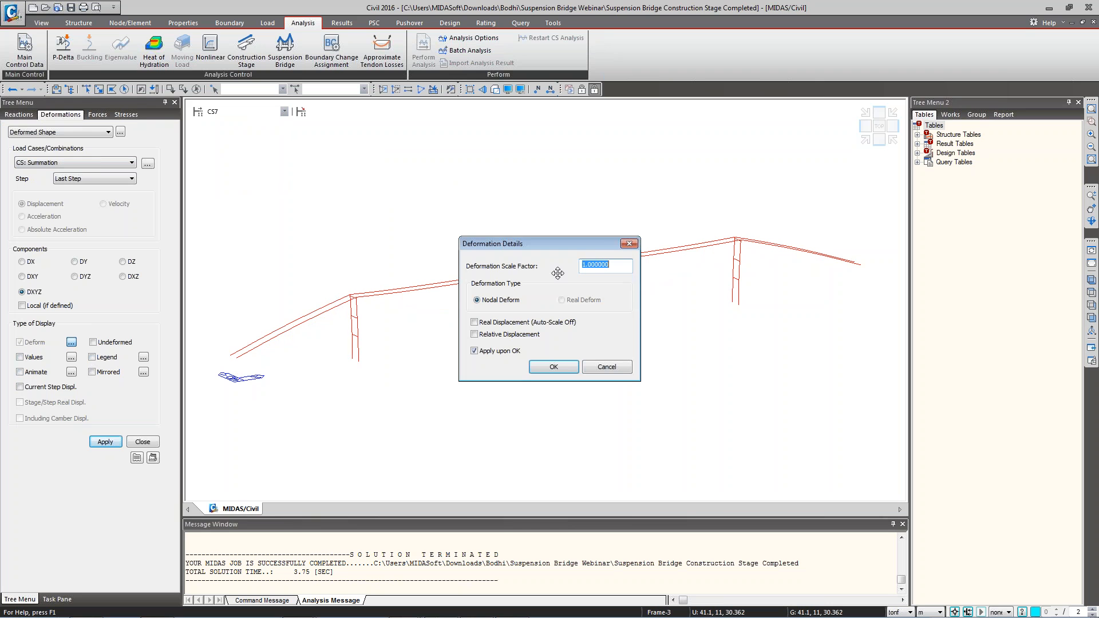
text(0.2)
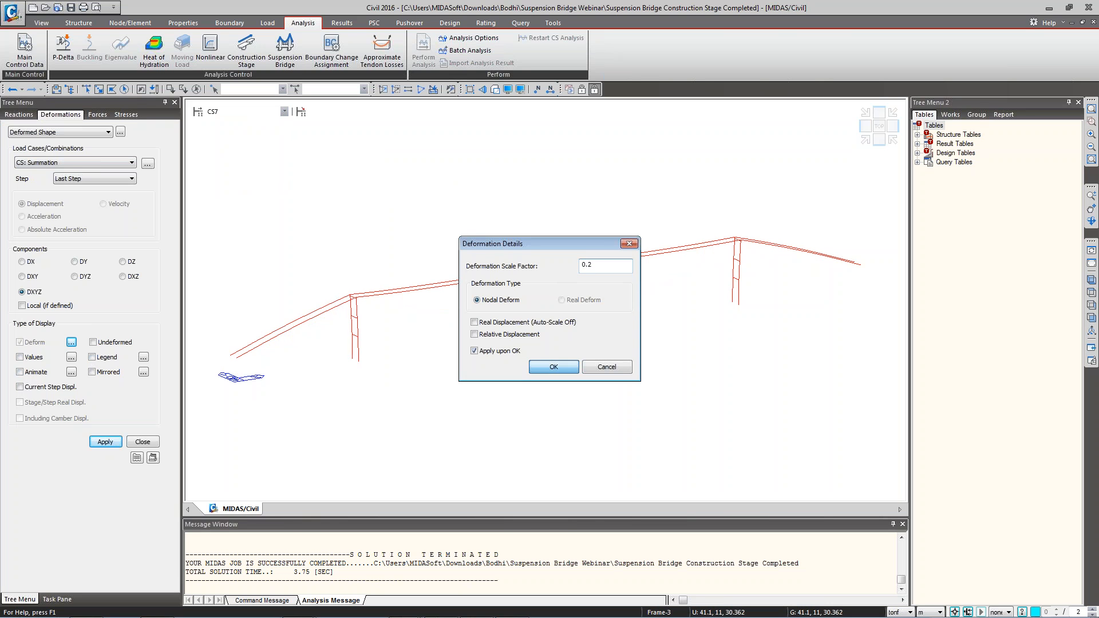
click(554, 367)
click(93, 343)
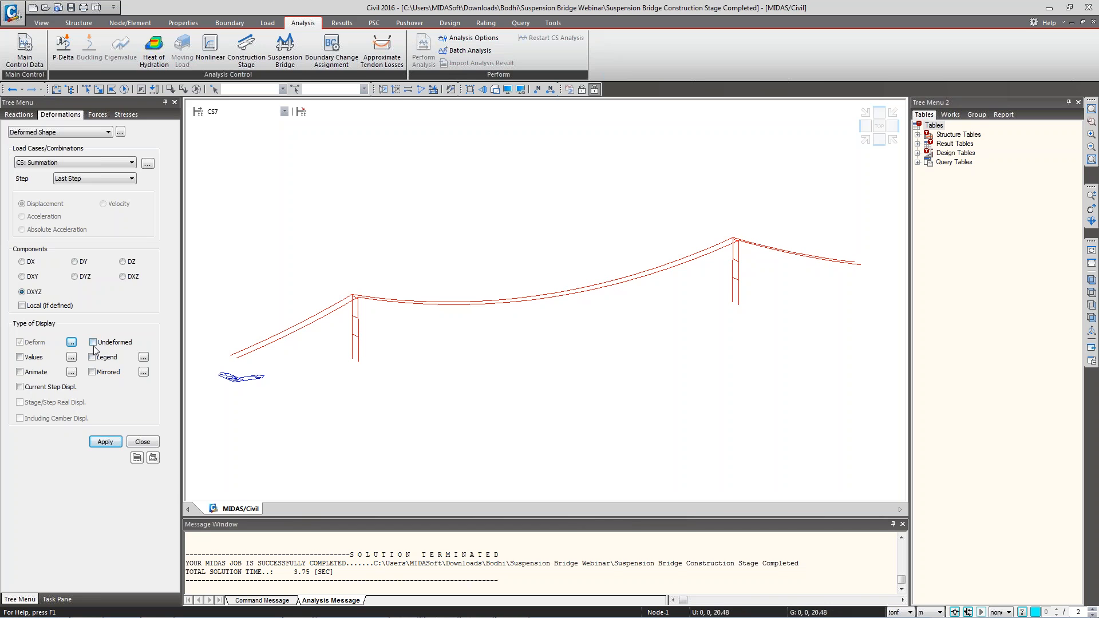
click(103, 444)
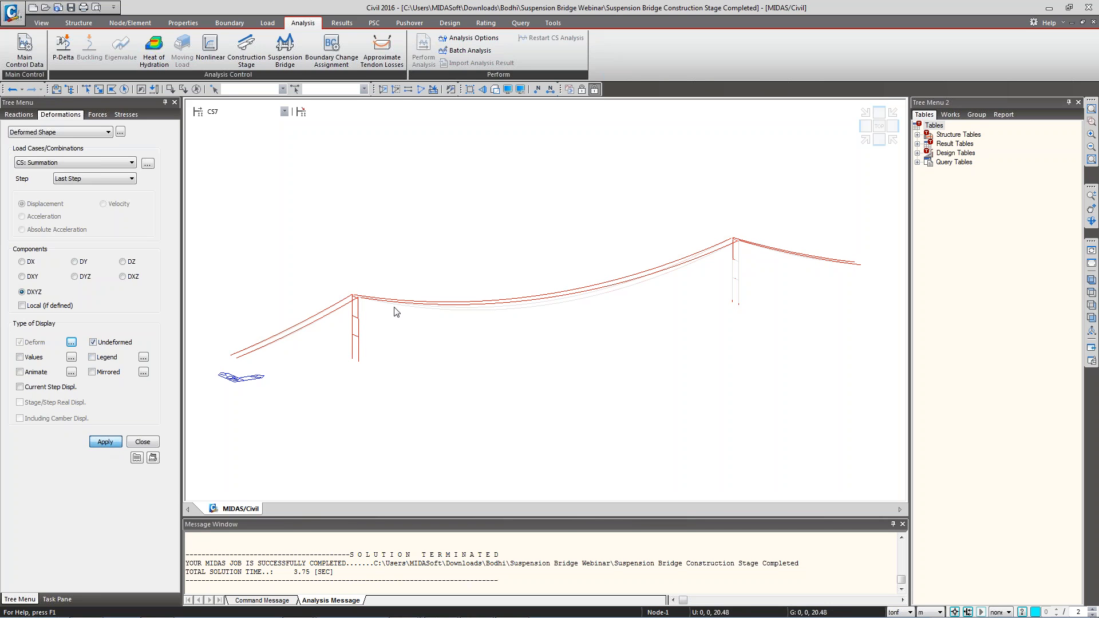
click(1092, 318)
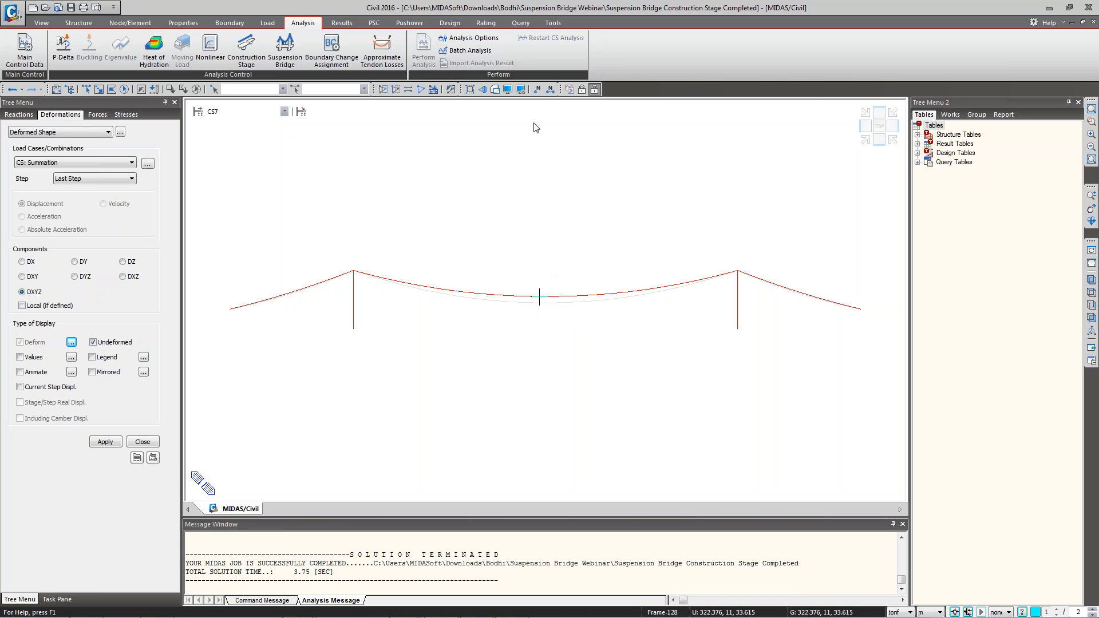
Modify the stage/step graph's existing Sag displacement function, setting its node number to 27 with component DZ.
click(342, 23)
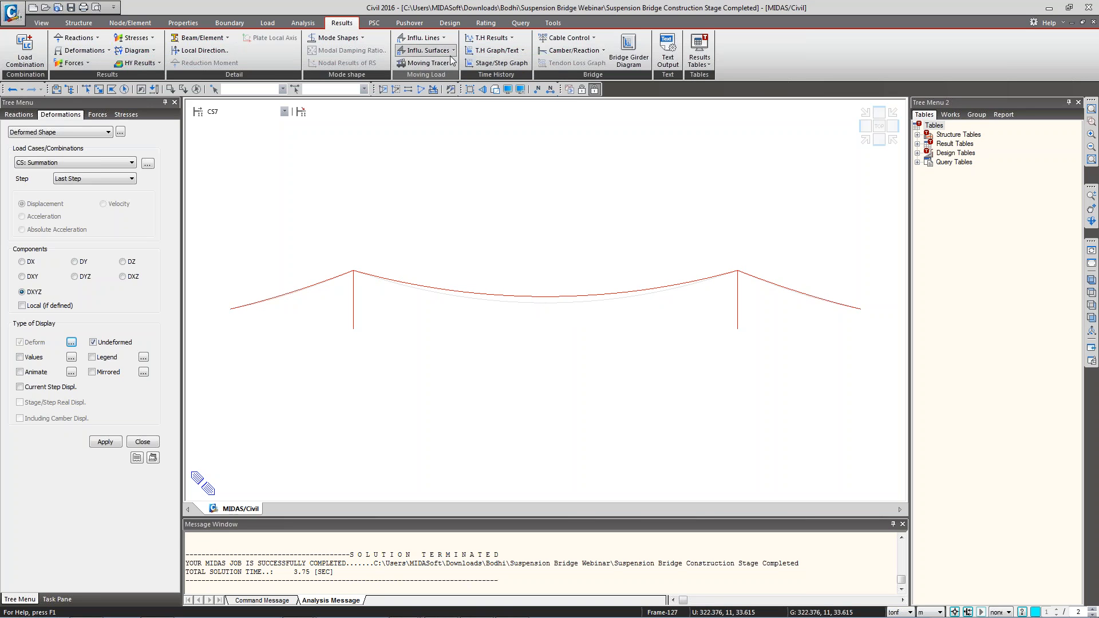
click(486, 63)
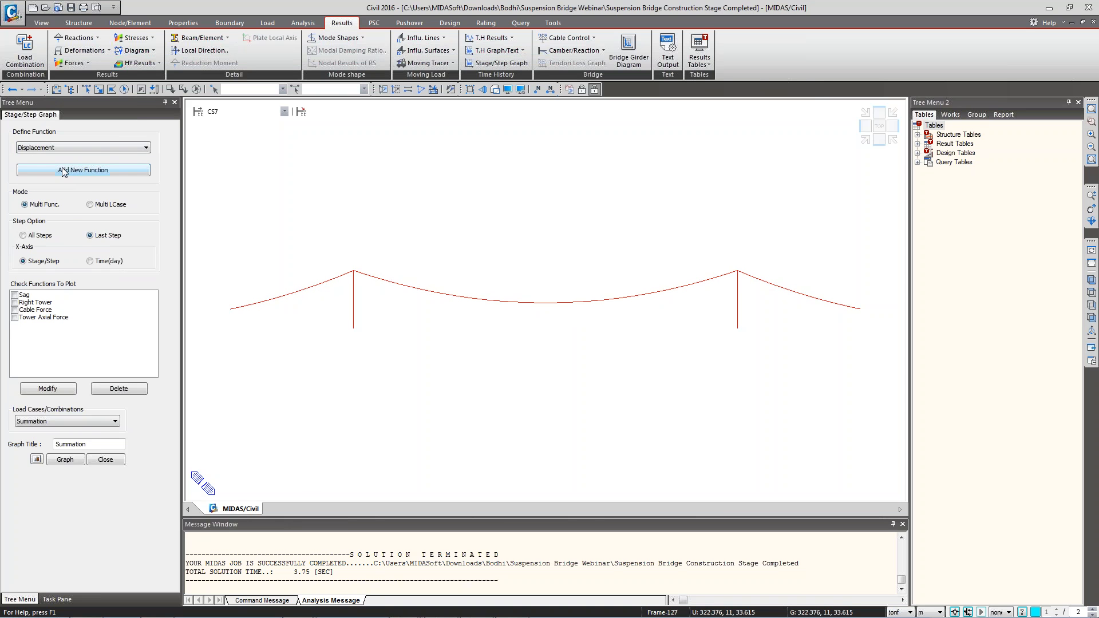
click(32, 295)
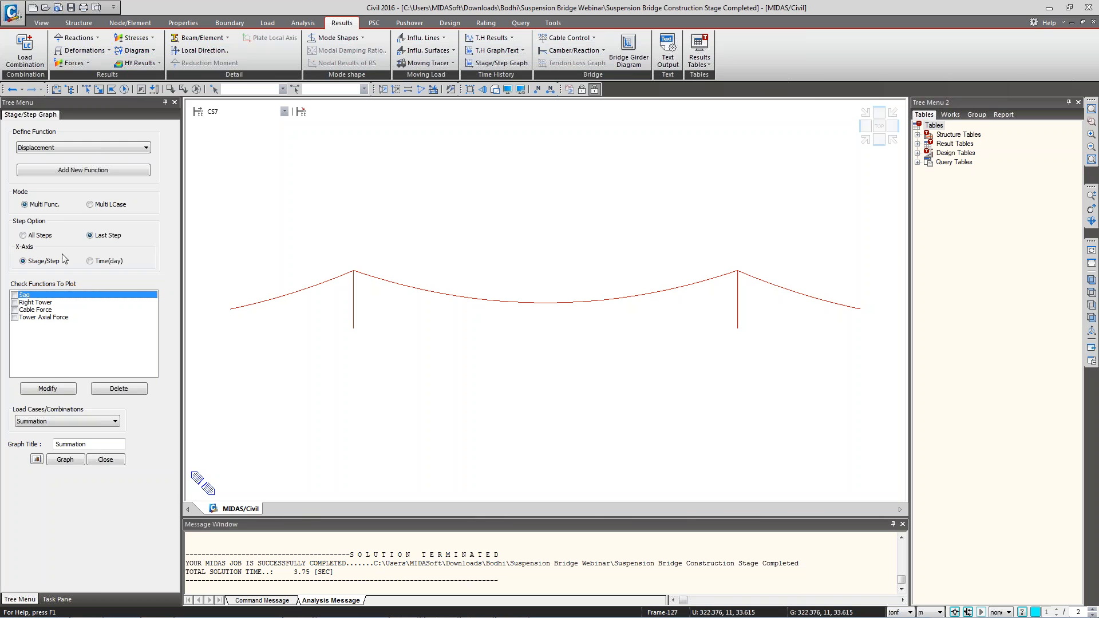
click(48, 389)
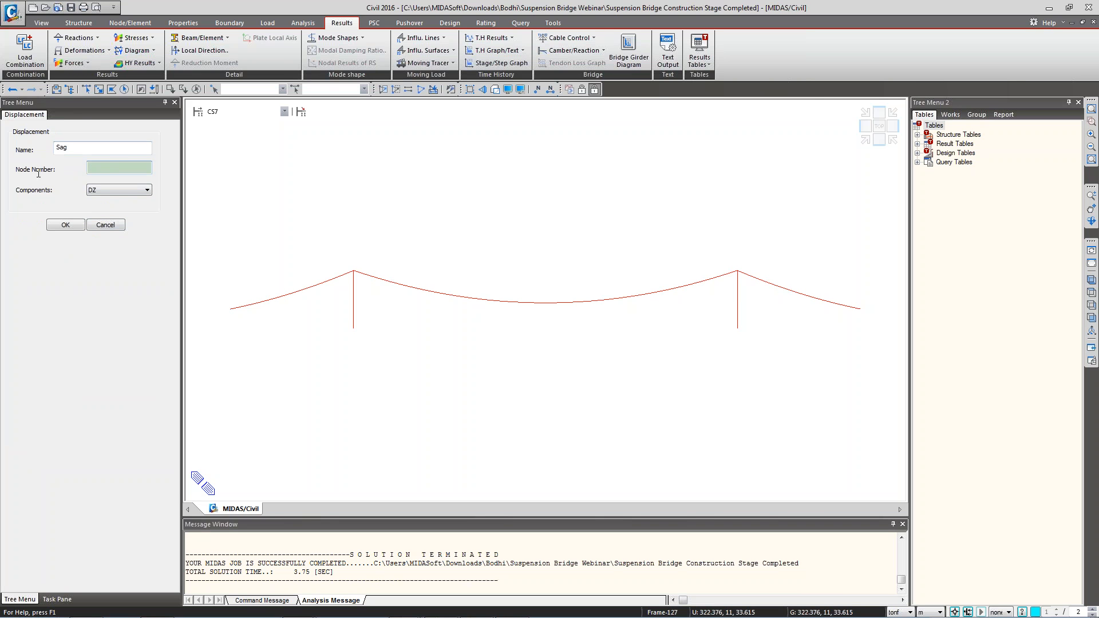
click(544, 302)
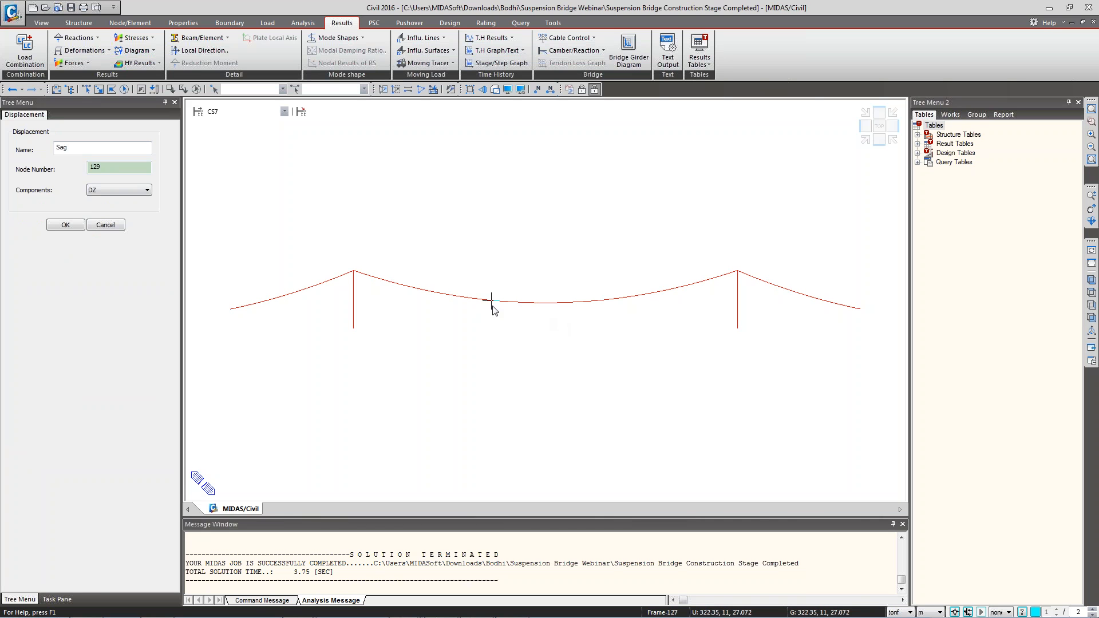
click(108, 169)
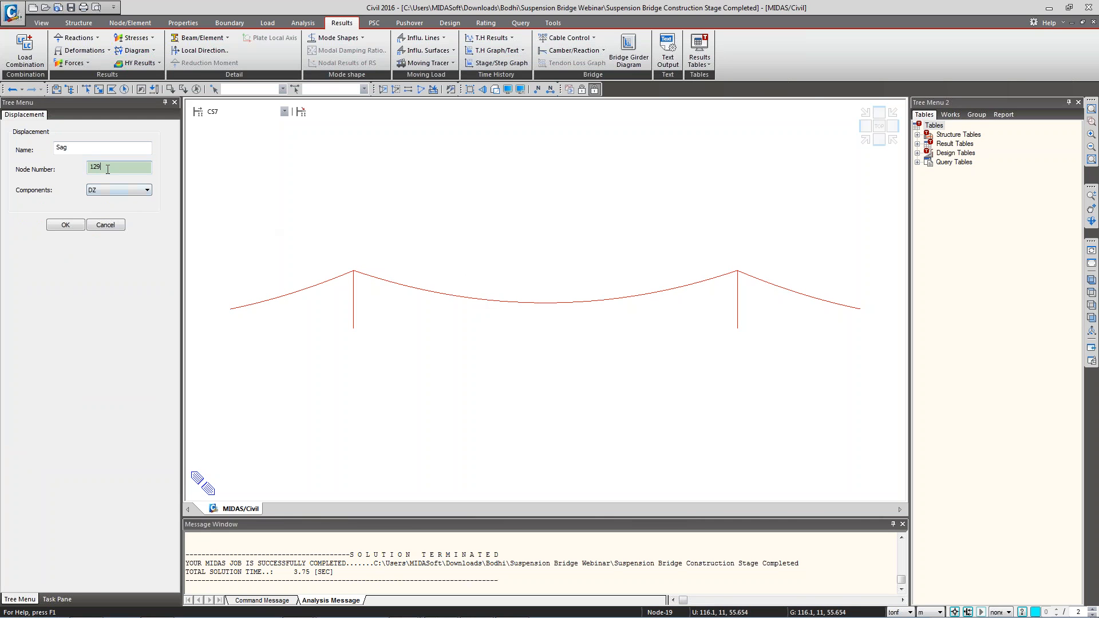
text(27)
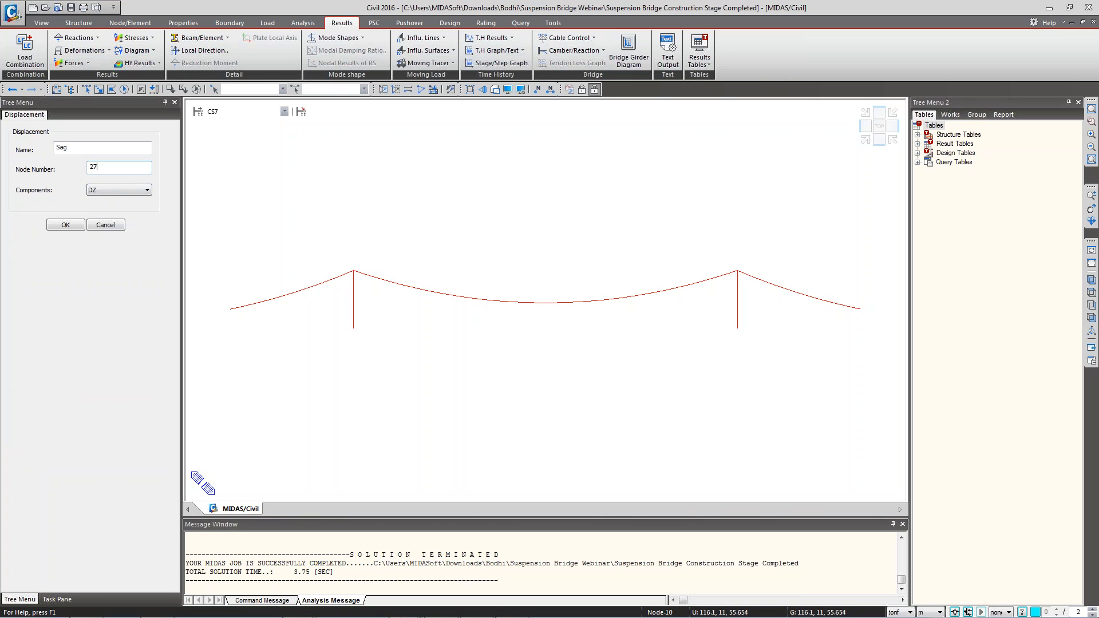
Select node 27 in the model to check its location on the main cable, and accept the Sag function.
click(238, 90)
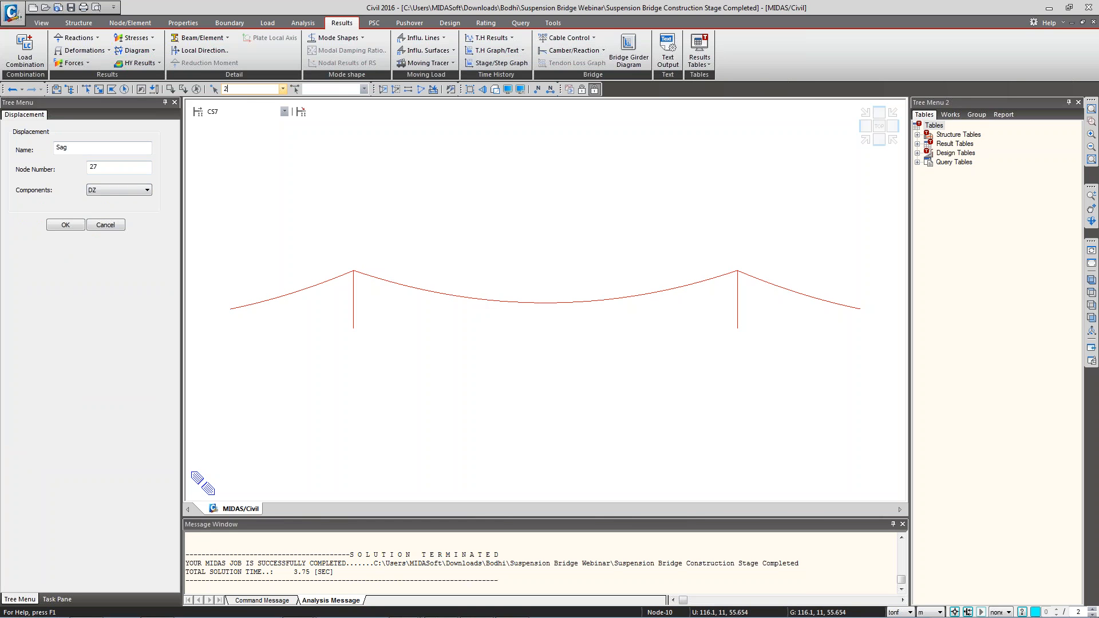
key(Return)
ctrl+middle_drag(479, 306, 515, 312)
scroll(549, 307, up, 5)
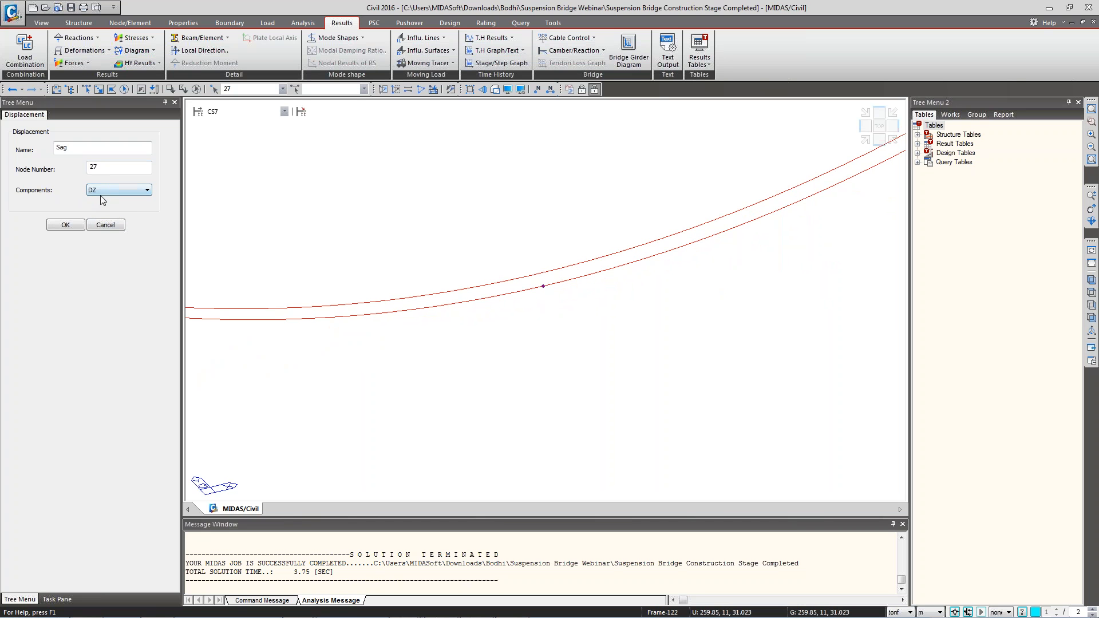
click(102, 168)
key(Return)
Plot the Sag function for Summation by last step of each stage and maximize the stage history graph.
click(15, 295)
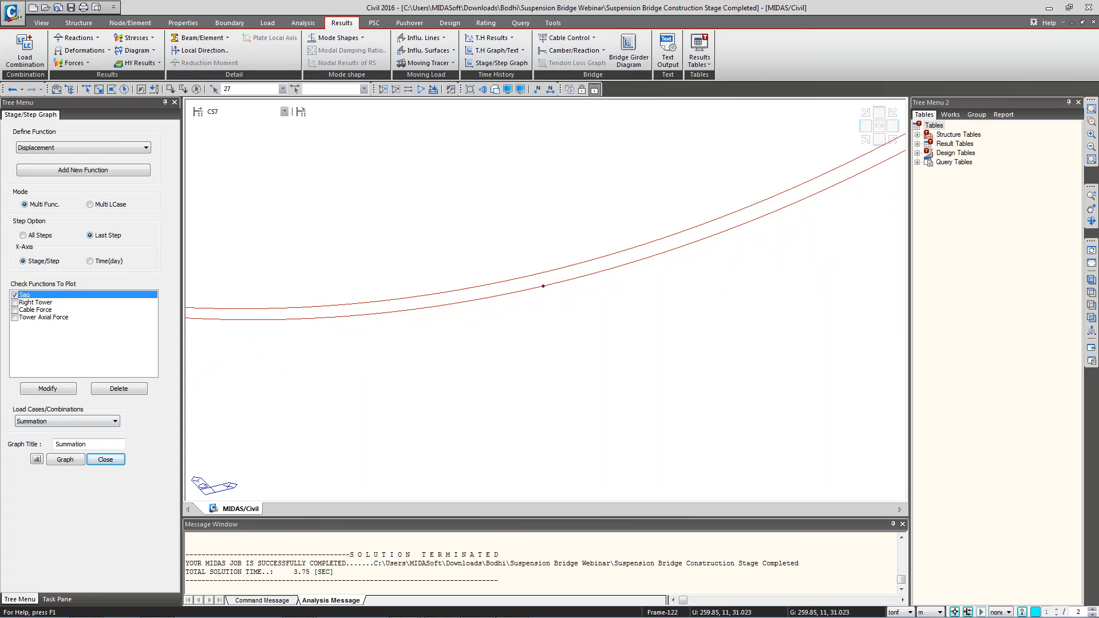
click(70, 460)
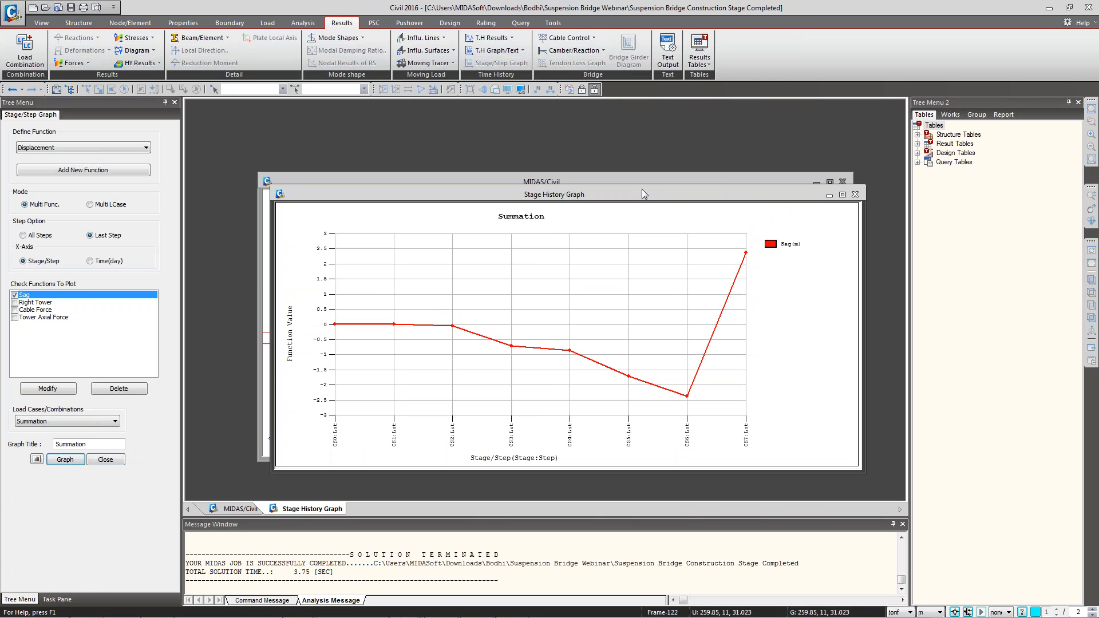
click(841, 196)
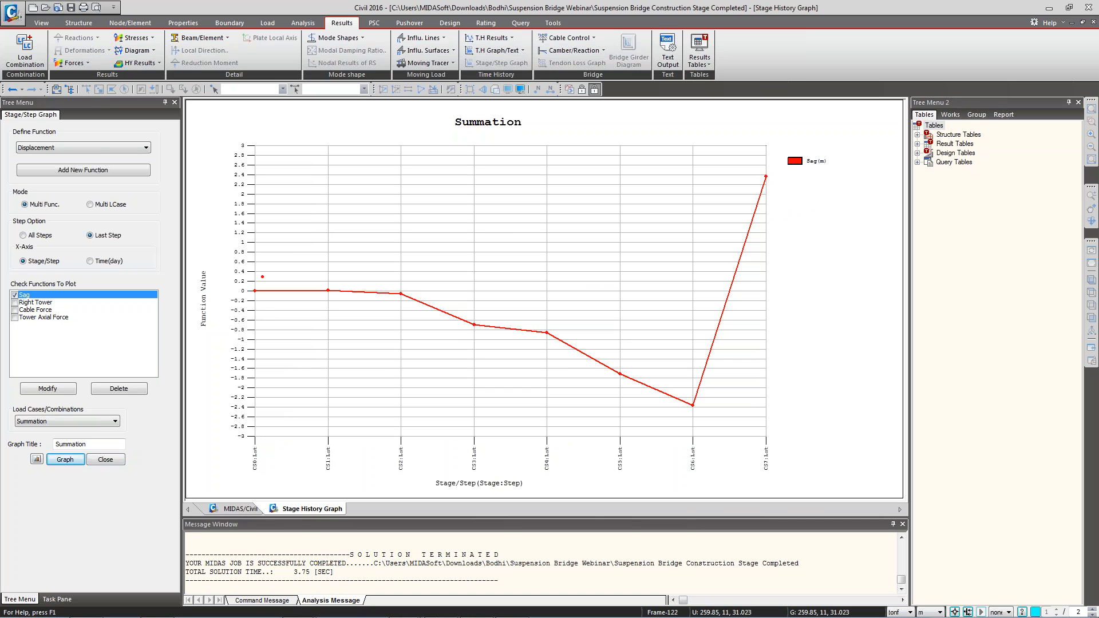
text(tCompl)
key(BackSpace)
text(lwrew)
key(BackSpace)
key(BackSpace)
key(BackSpace)
key(BackSpace)
text(eted StAT)
key(BackSpace)
text(at)
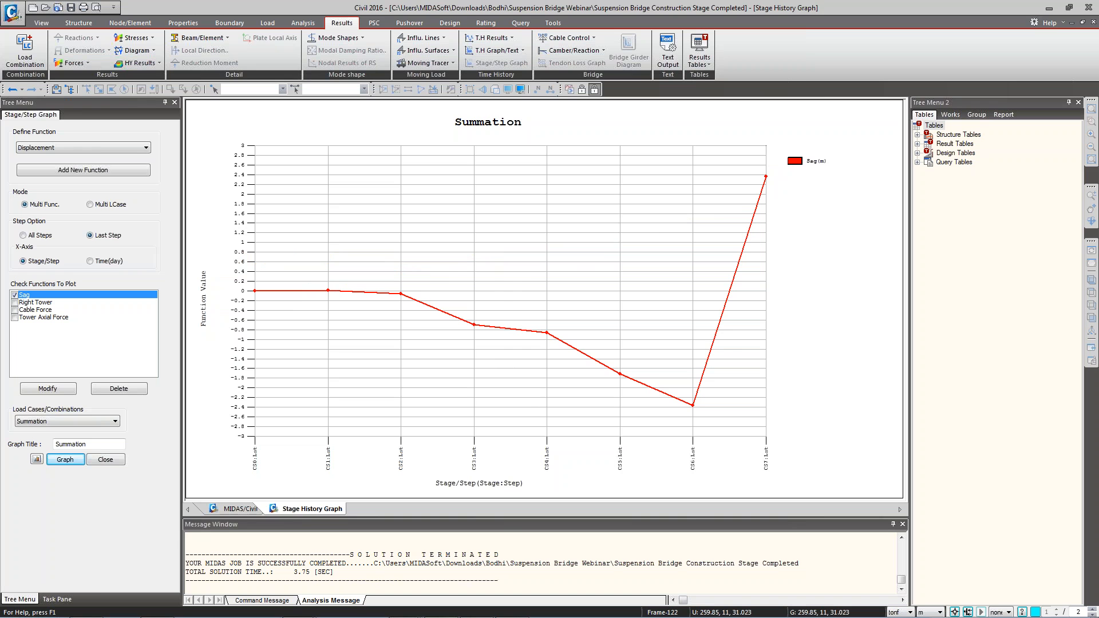
Return from the stage history graph to the bridge model and show the whole structure in front view.
click(246, 509)
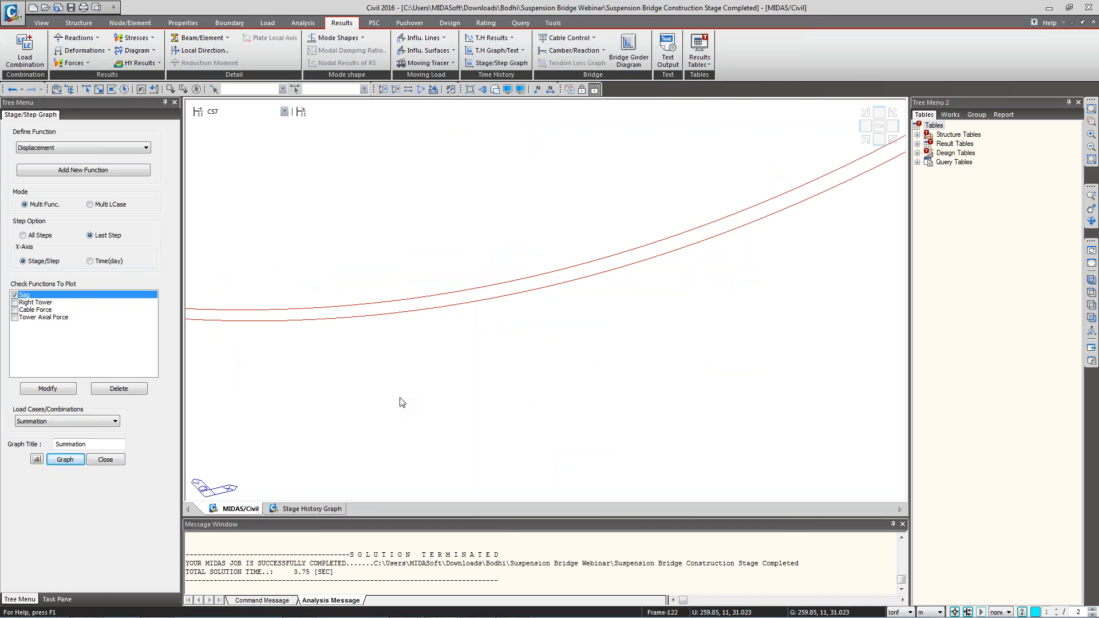
key(ctrl+shift+f)
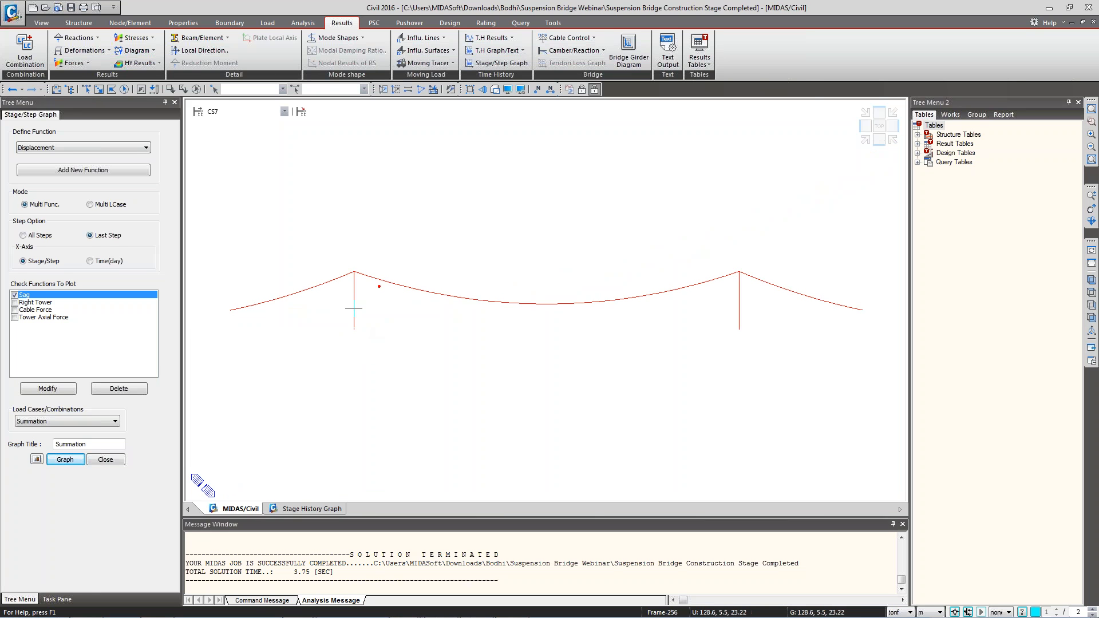
click(354, 309)
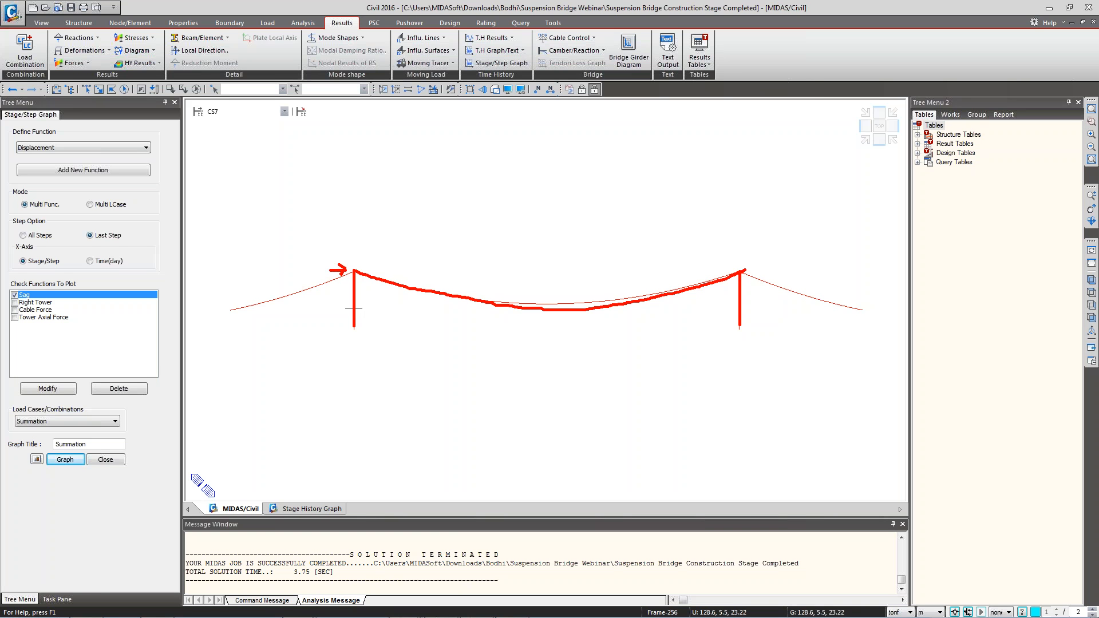
key(Escape)
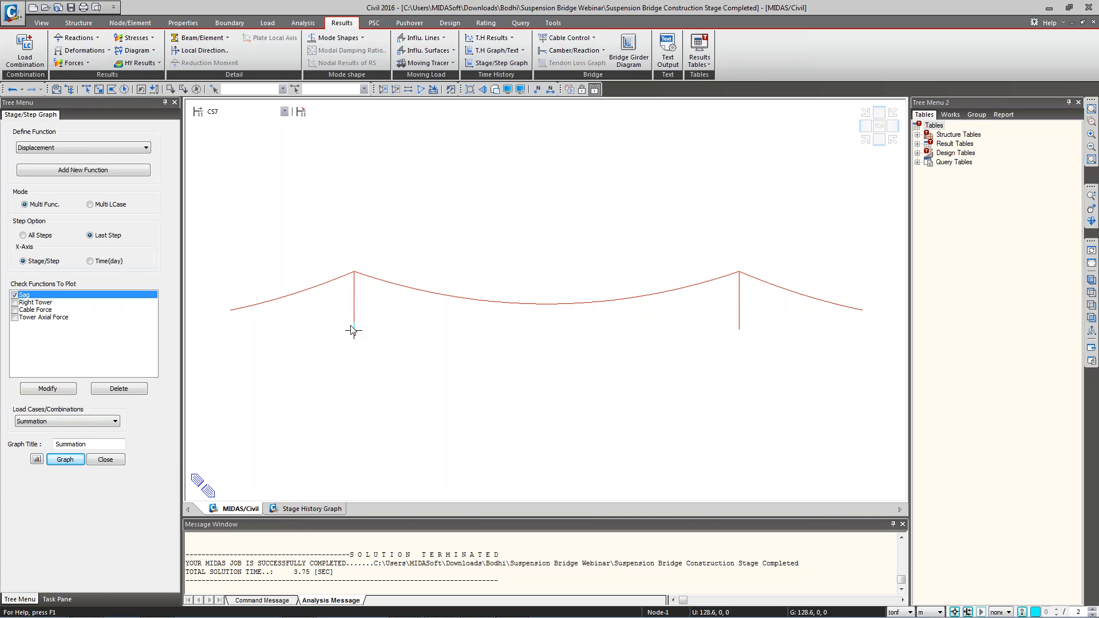
mouse_move(354, 327)
mouse_down()
mouse_move(342, 276)
mouse_move(353, 327)
mouse_up()
drag(750, 267, 740, 329)
mouse_move(341, 271)
mouse_down()
mouse_move(272, 306)
mouse_move(225, 313)
mouse_up()
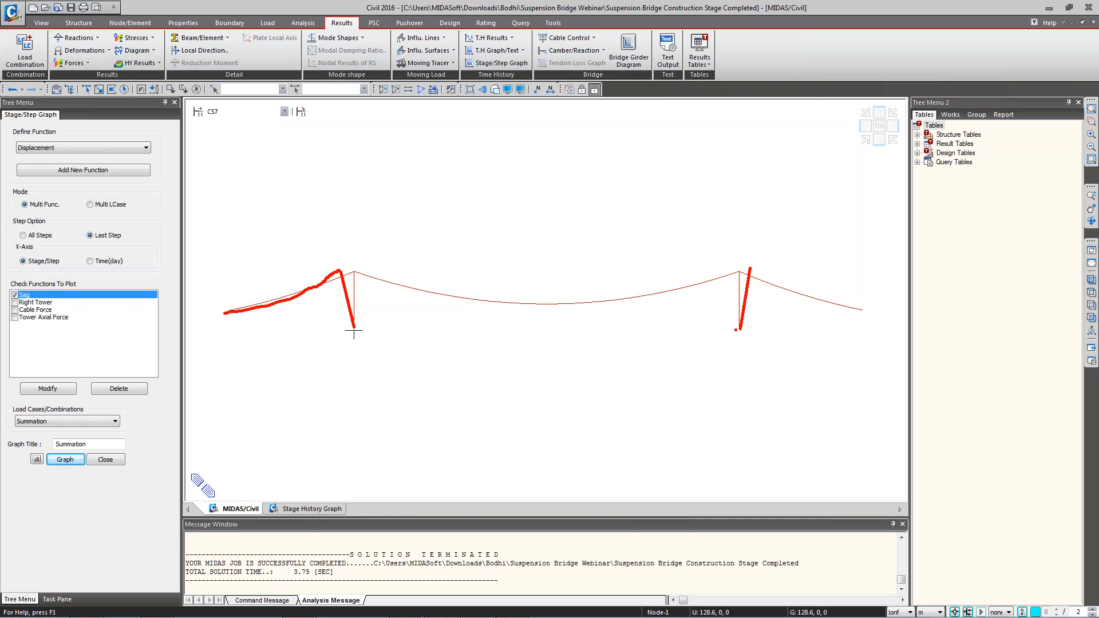
mouse_move(338, 277)
mouse_down()
mouse_move(226, 313)
mouse_move(357, 270)
mouse_move(356, 336)
mouse_up()
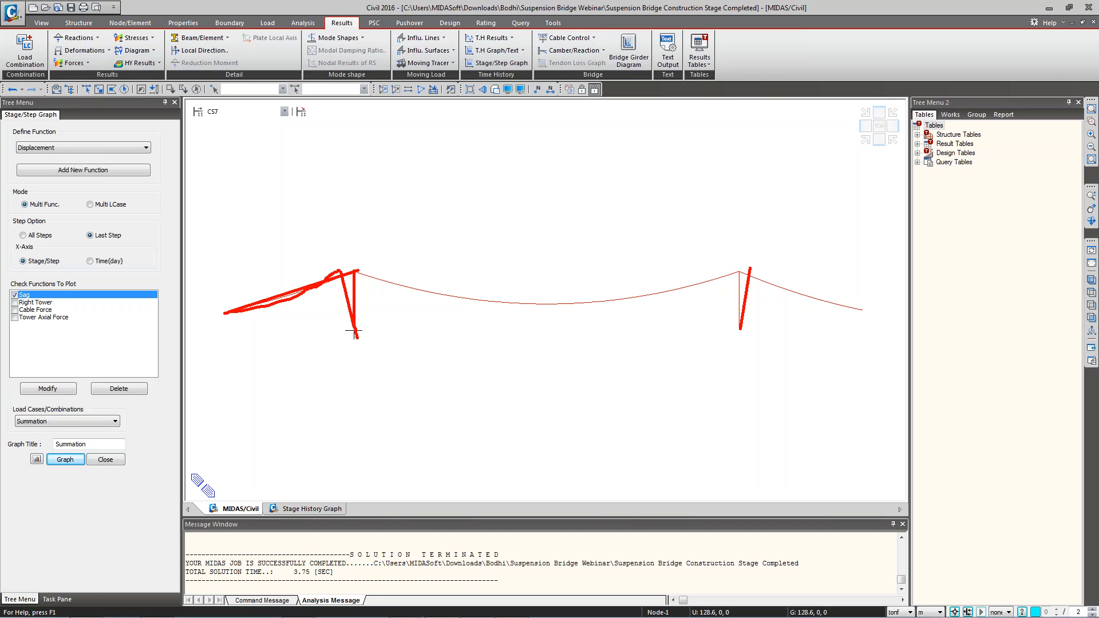
key(Escape)
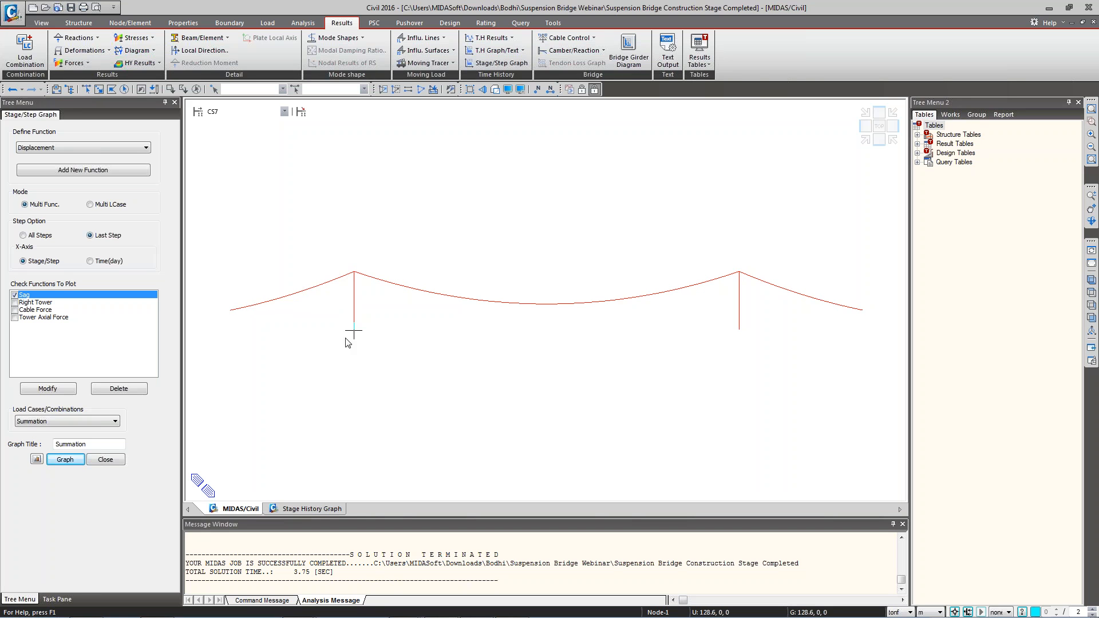
Display the DX deformed shape for CS: Summation at stage CS7 with the undeformed shape overlaid.
click(237, 113)
click(232, 172)
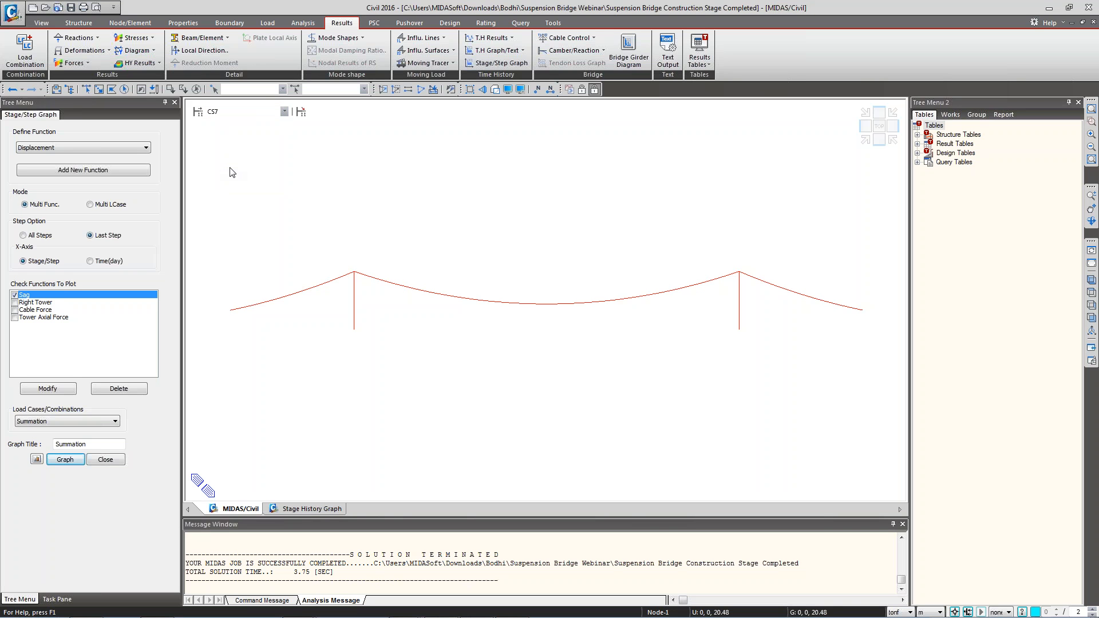
right_click(231, 172)
key(Escape)
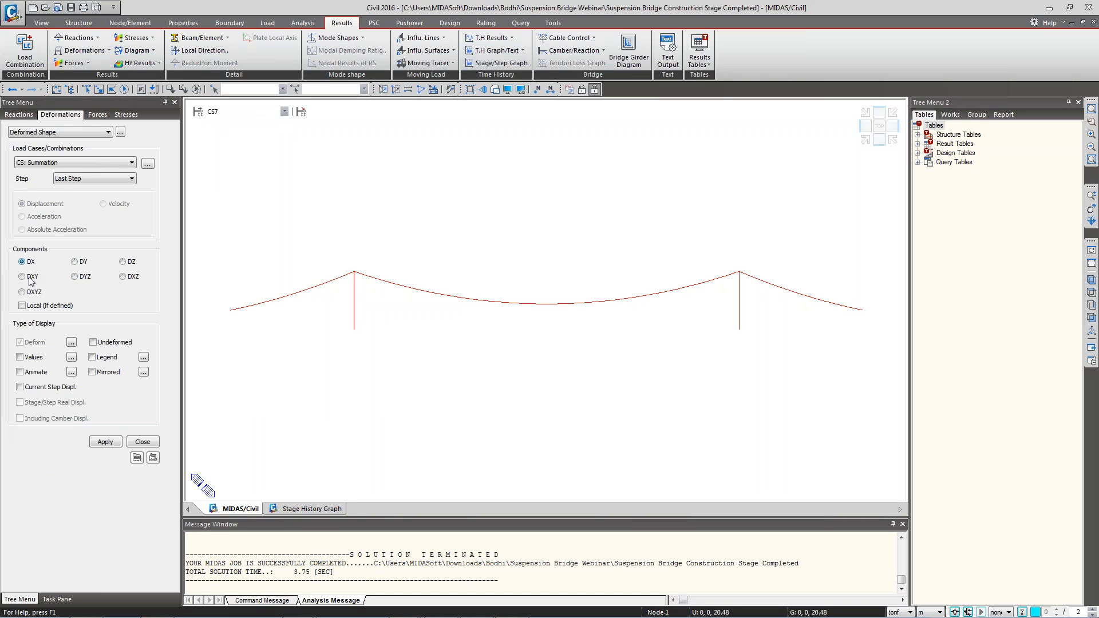
click(106, 442)
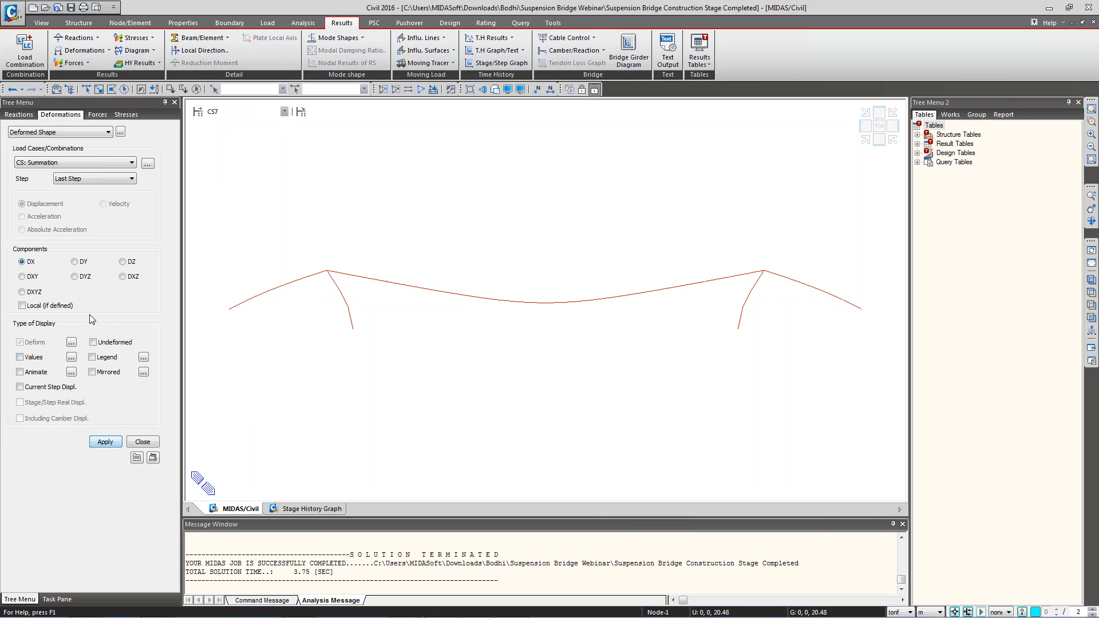
click(92, 342)
click(106, 442)
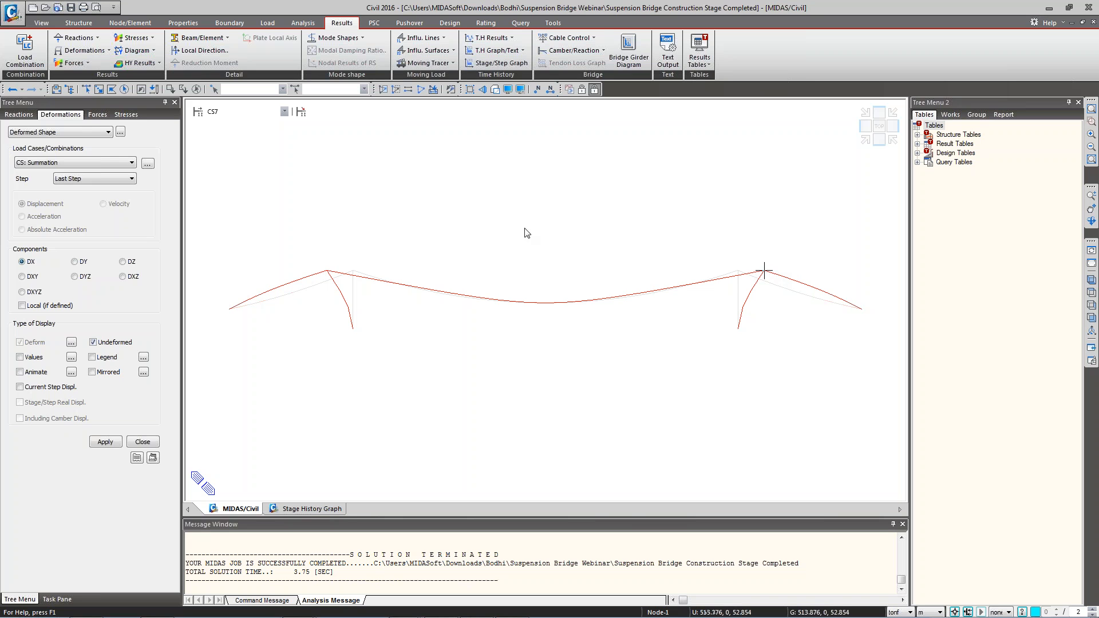
Open the Right Tower function of the stage/step graph, check its DX component and node number field, and leave without changes.
click(495, 63)
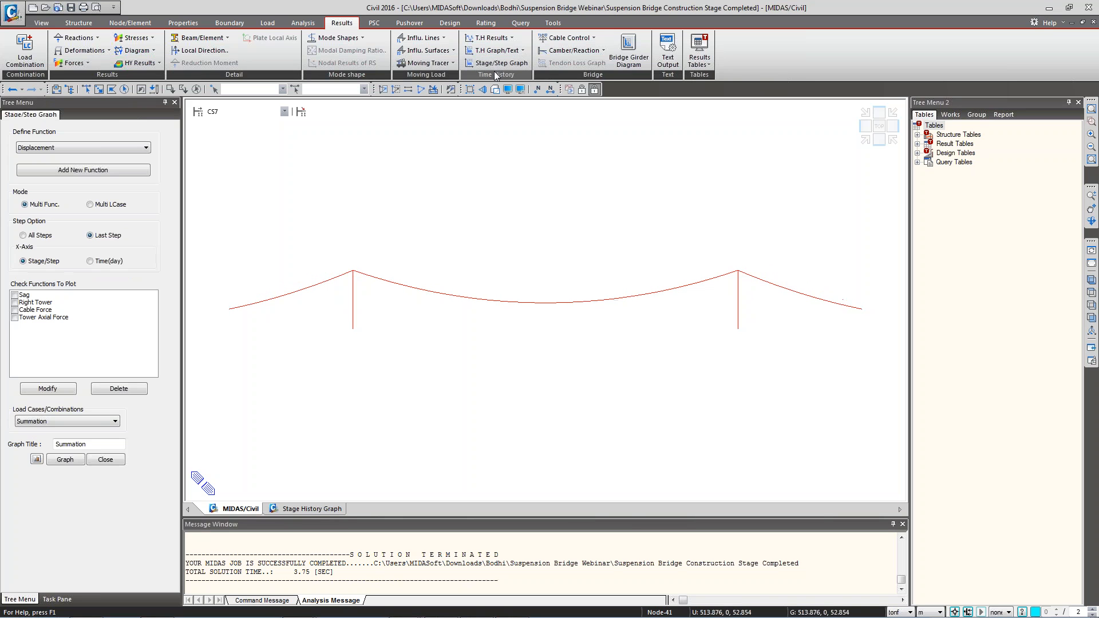
click(36, 302)
click(62, 389)
click(118, 190)
click(105, 192)
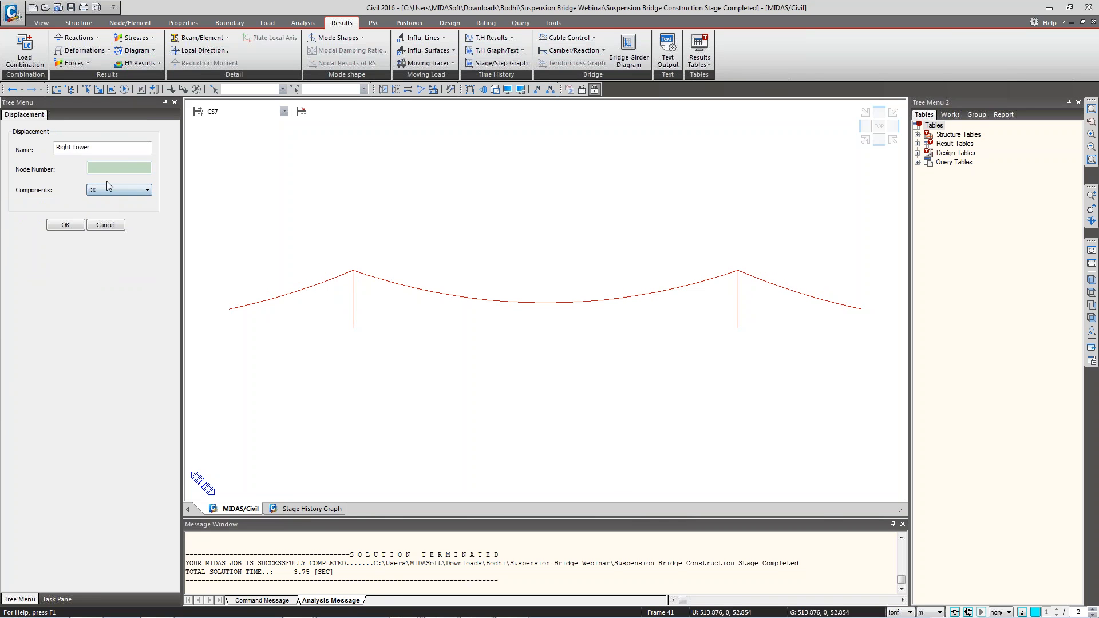
click(119, 167)
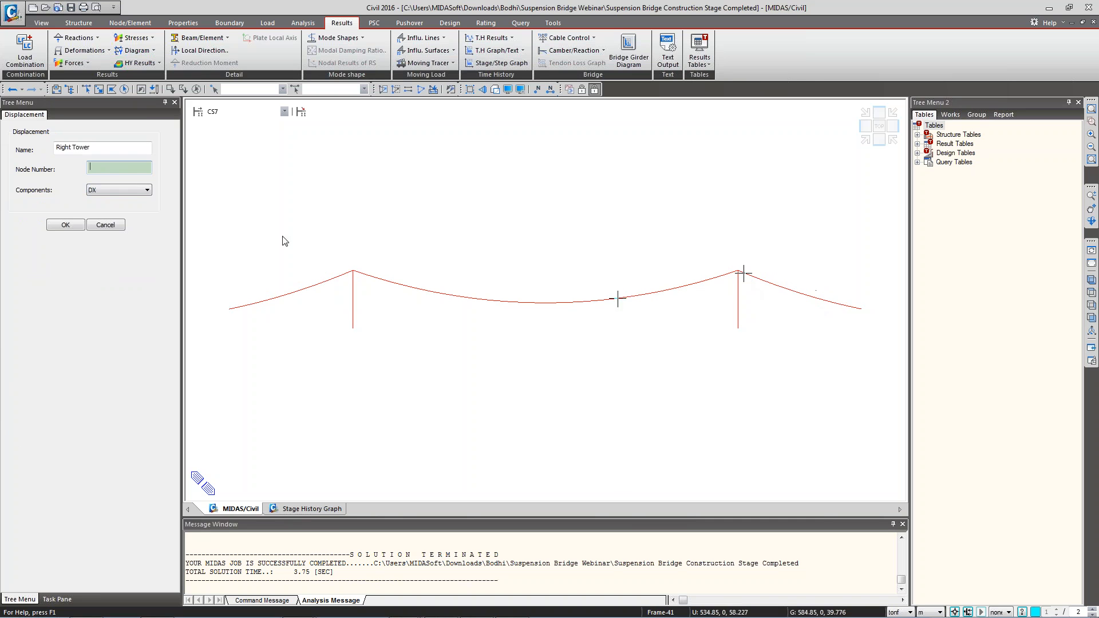
click(105, 225)
Plot the Right Tower function for Summation by last step of each stage and examine the CS7 displacement relative to zero.
click(15, 302)
click(15, 302)
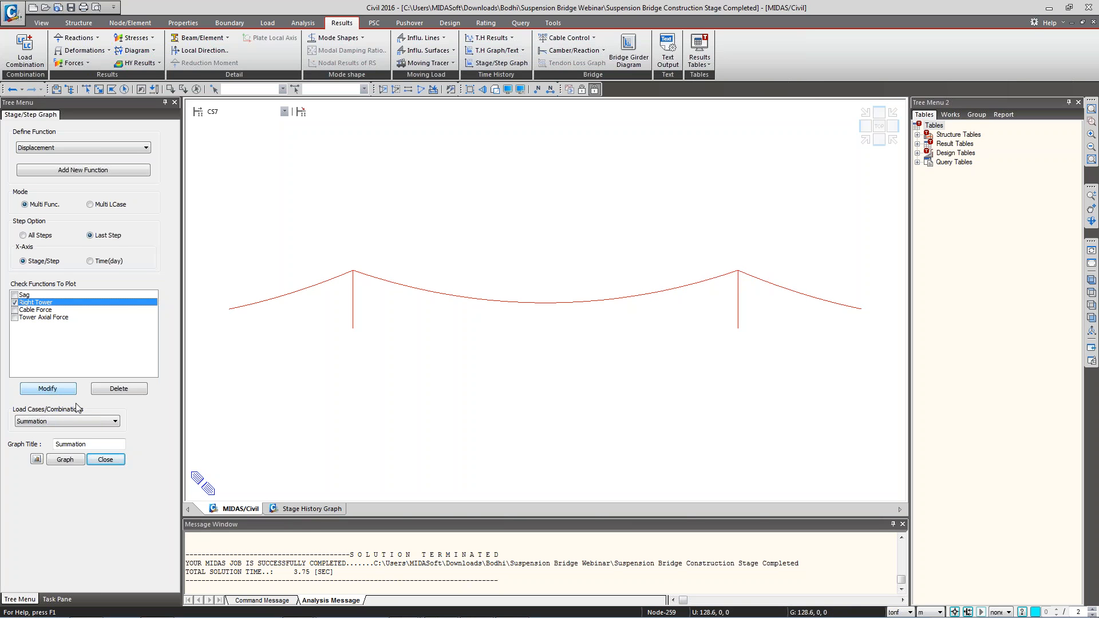
click(72, 458)
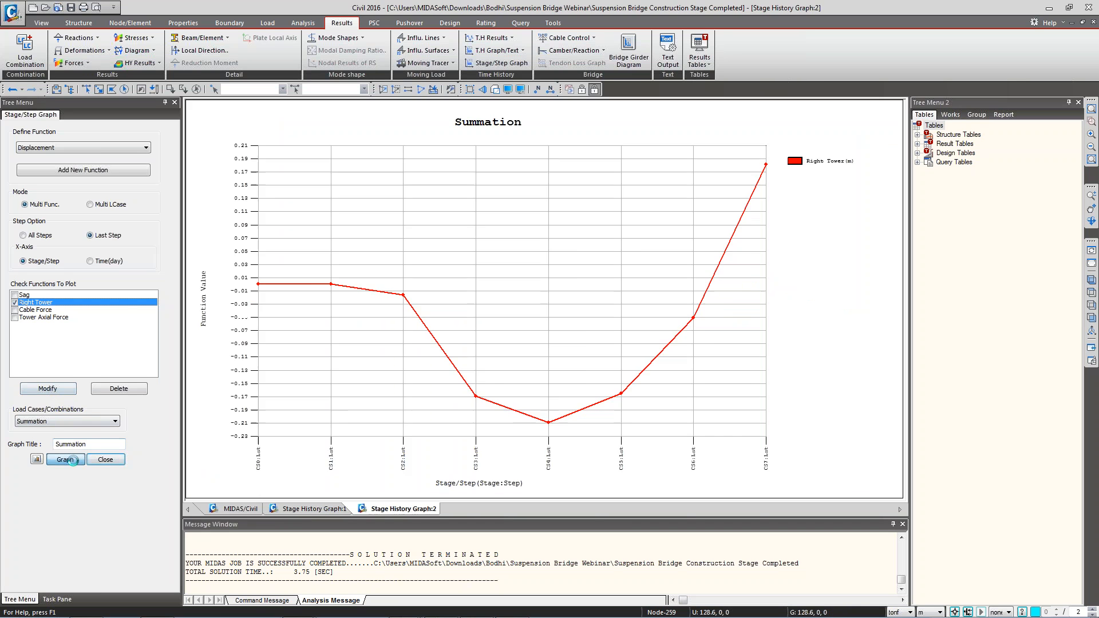
click(855, 207)
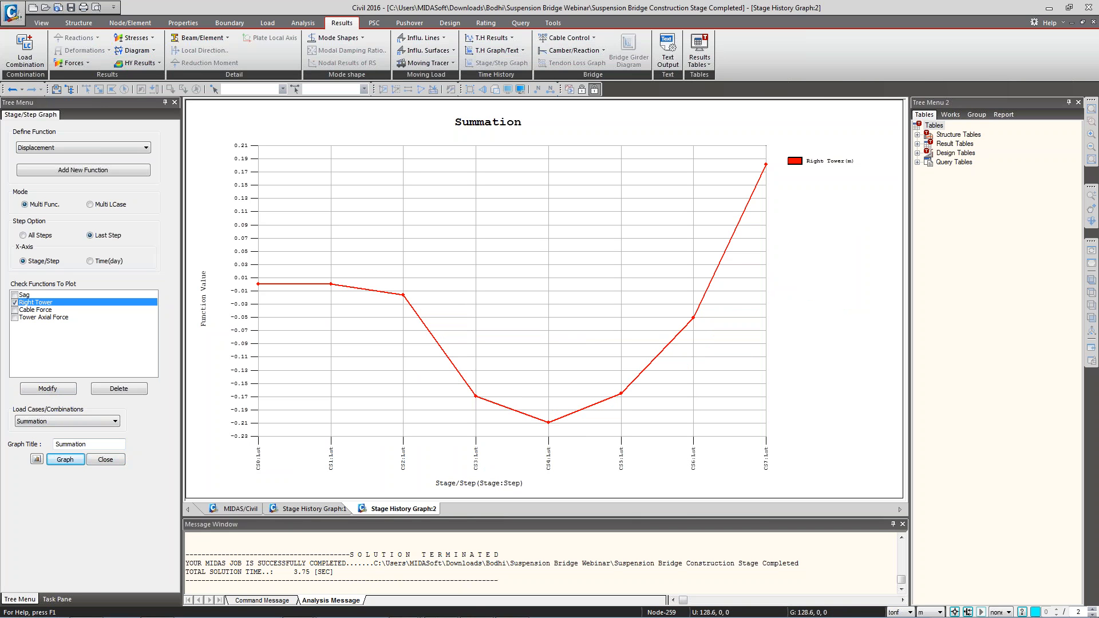
mouse_move(627, 283)
mouse_down()
mouse_move(810, 263)
mouse_move(840, 283)
mouse_up()
mouse_move(757, 186)
mouse_down()
mouse_move(793, 182)
mouse_move(772, 276)
mouse_up()
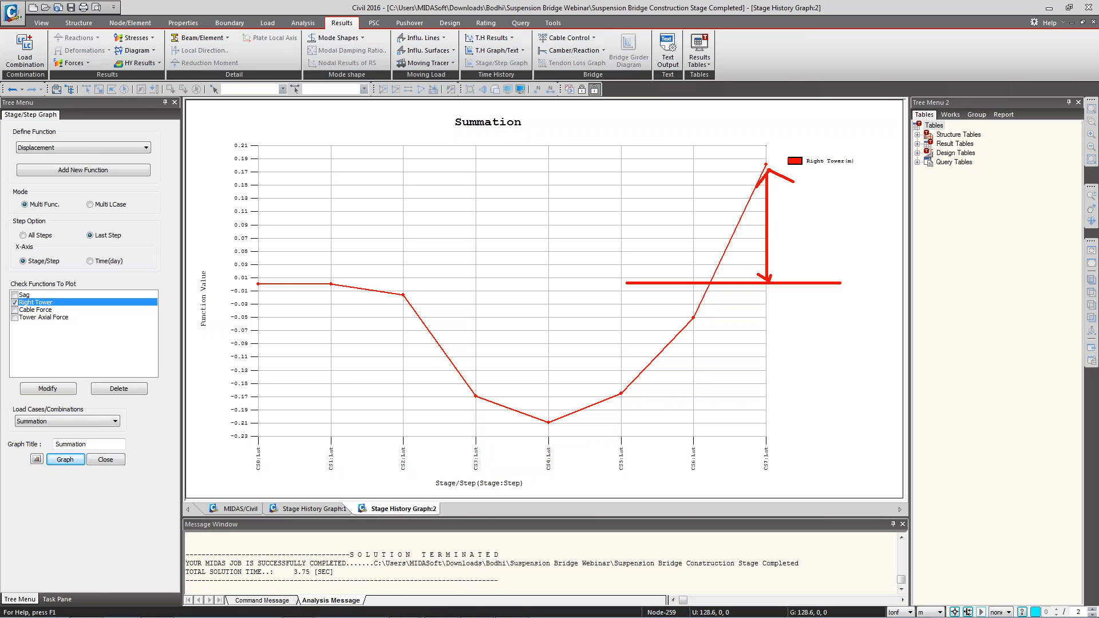
drag(242, 263, 282, 297)
key(Escape)
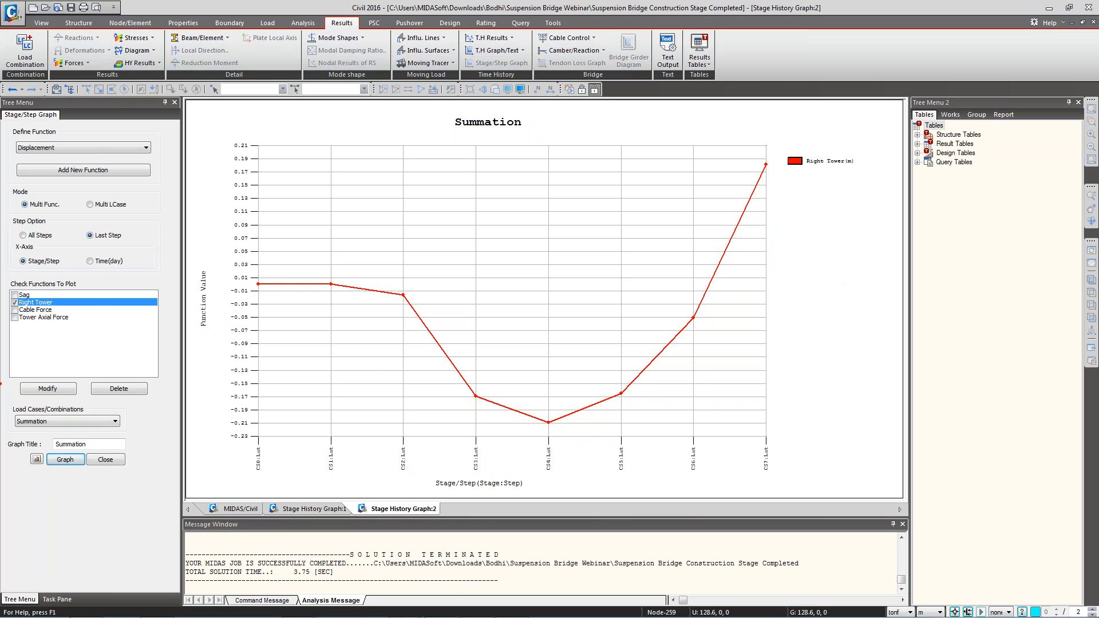
Close both stage history graphs and the stage/step graph settings to return to the bridge model.
middle_click(404, 507)
middle_click(287, 509)
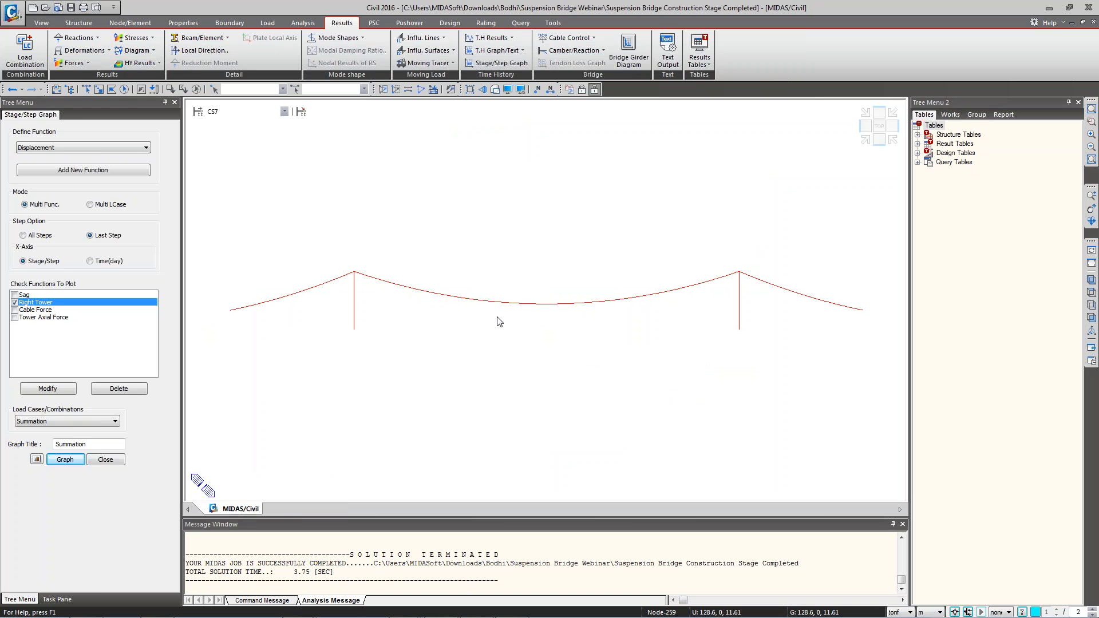
click(105, 461)
Display the My beam diagram for CS: Summation at the last step, with contour and line fill.
right_click(412, 221)
mouse_move(465, 252)
click(598, 266)
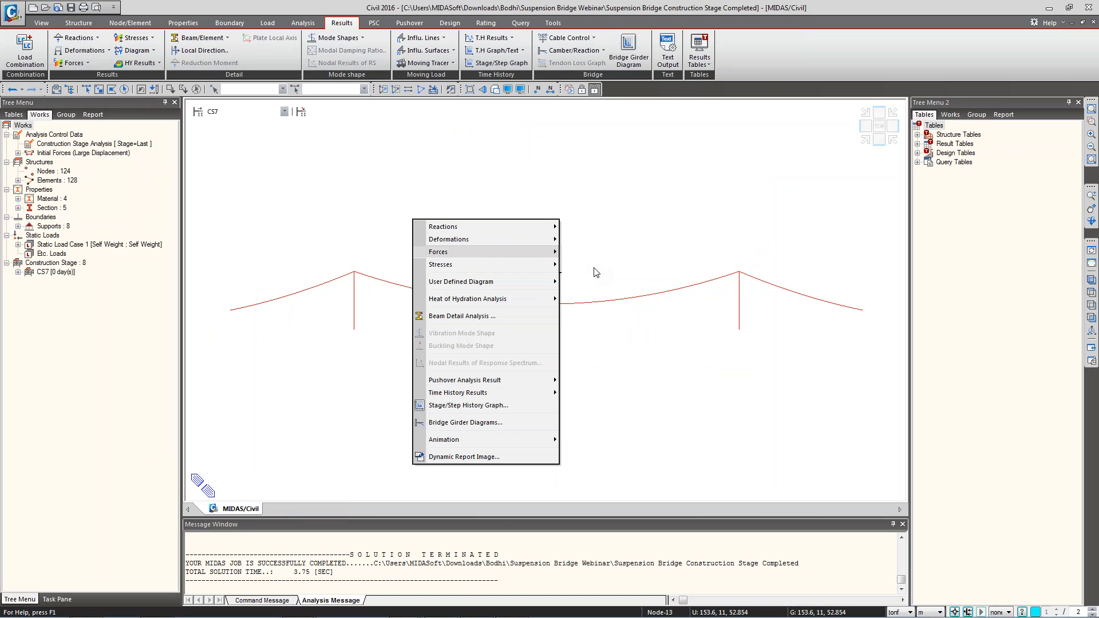
click(105, 479)
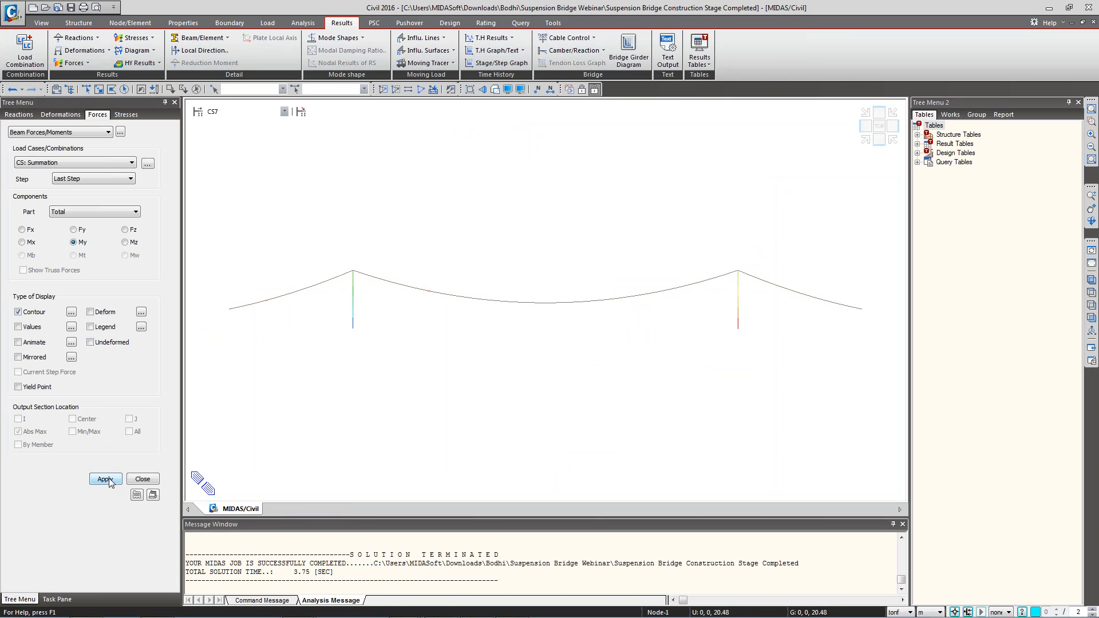
click(108, 132)
click(34, 147)
click(105, 566)
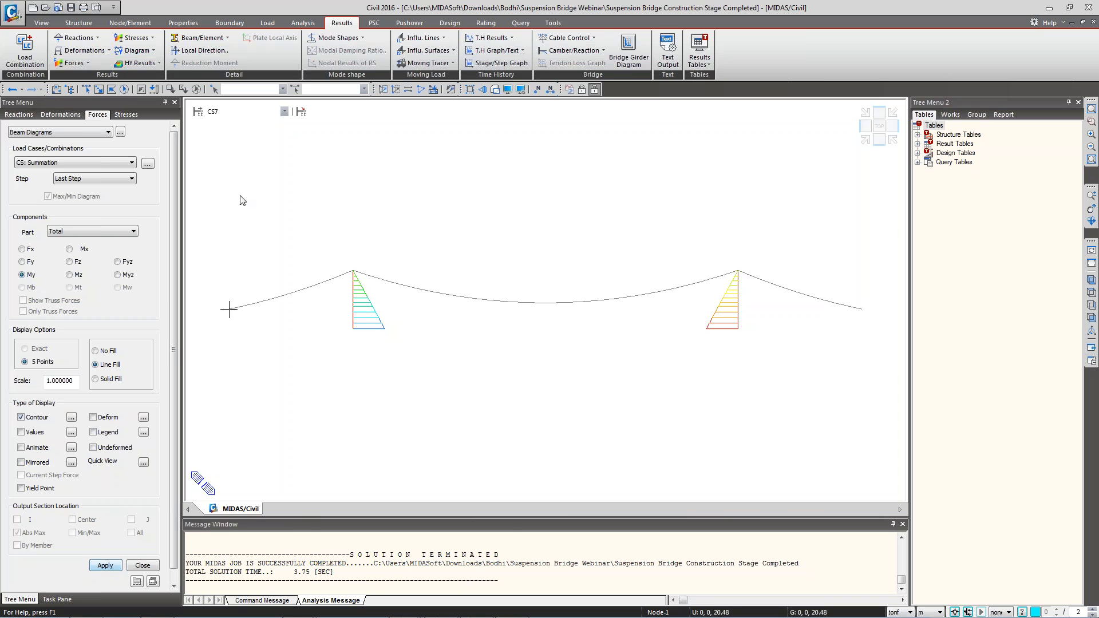
Show the My beam diagram at stage CS0 with the legend and examine the moments in the towers.
click(243, 112)
click(238, 122)
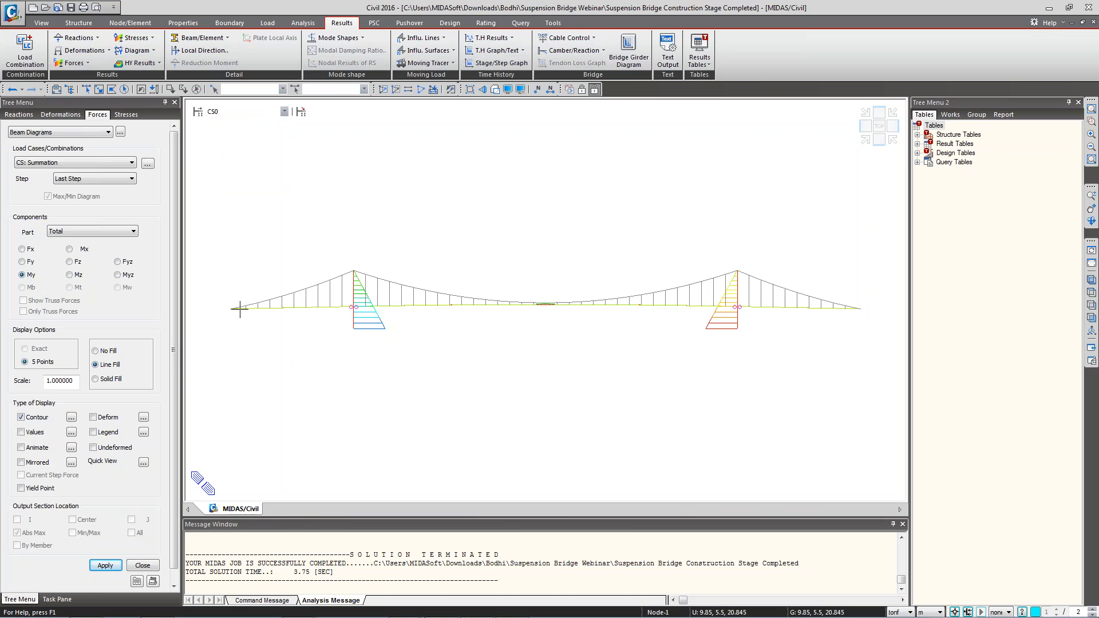
click(93, 432)
click(105, 565)
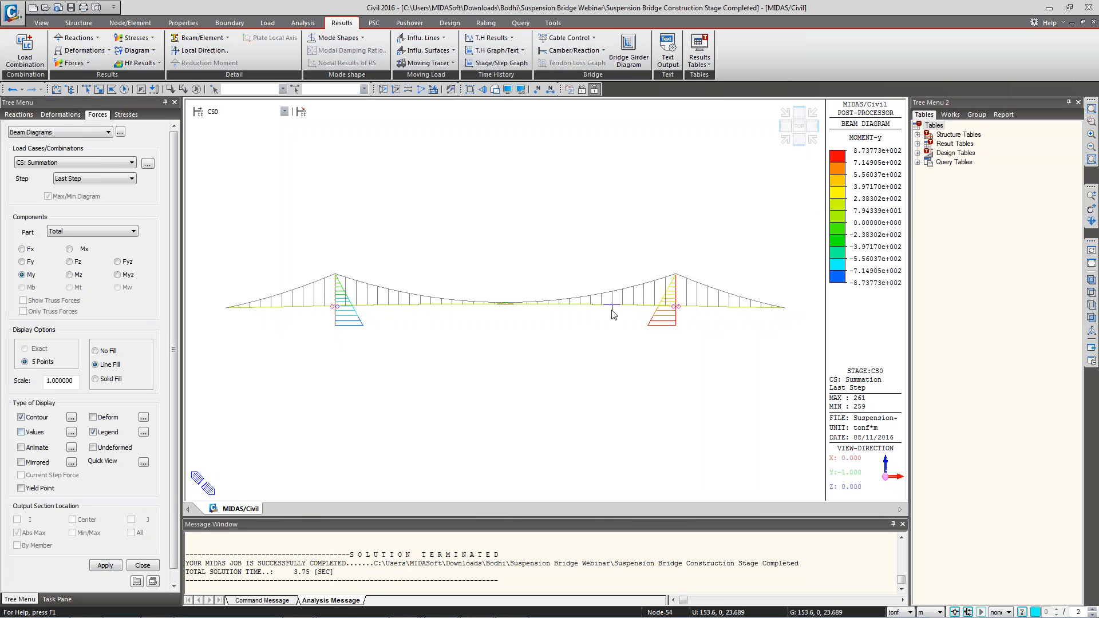
mouse_move(676, 328)
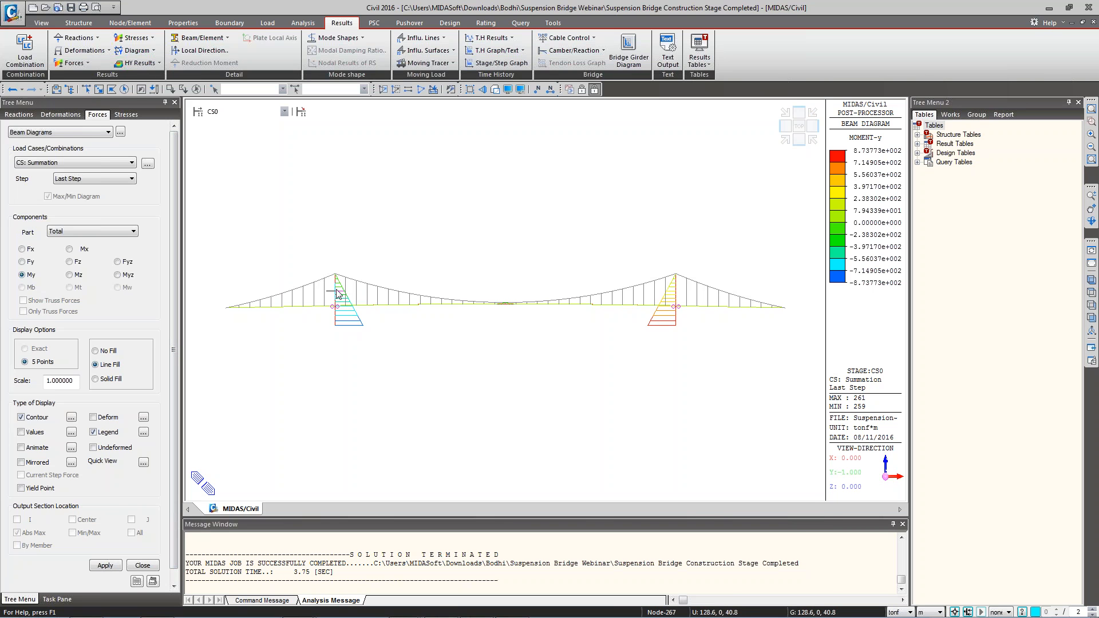
drag(328, 259, 449, 304)
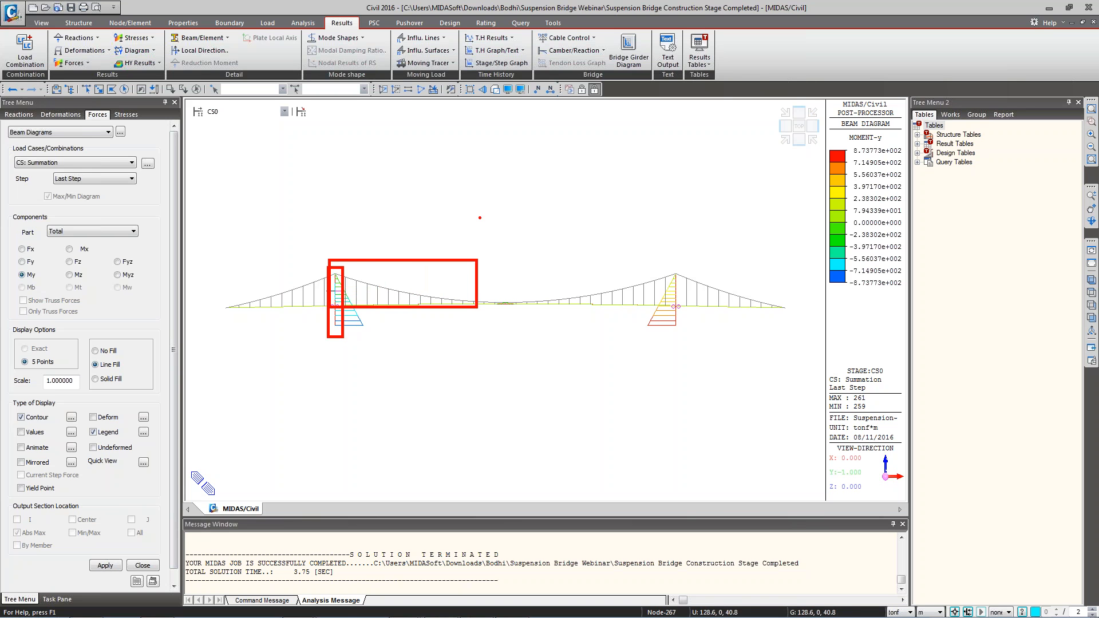
Open the Cable Force function of the stage/step graph, review its Force and I-Node settings, and leave without changes.
click(495, 63)
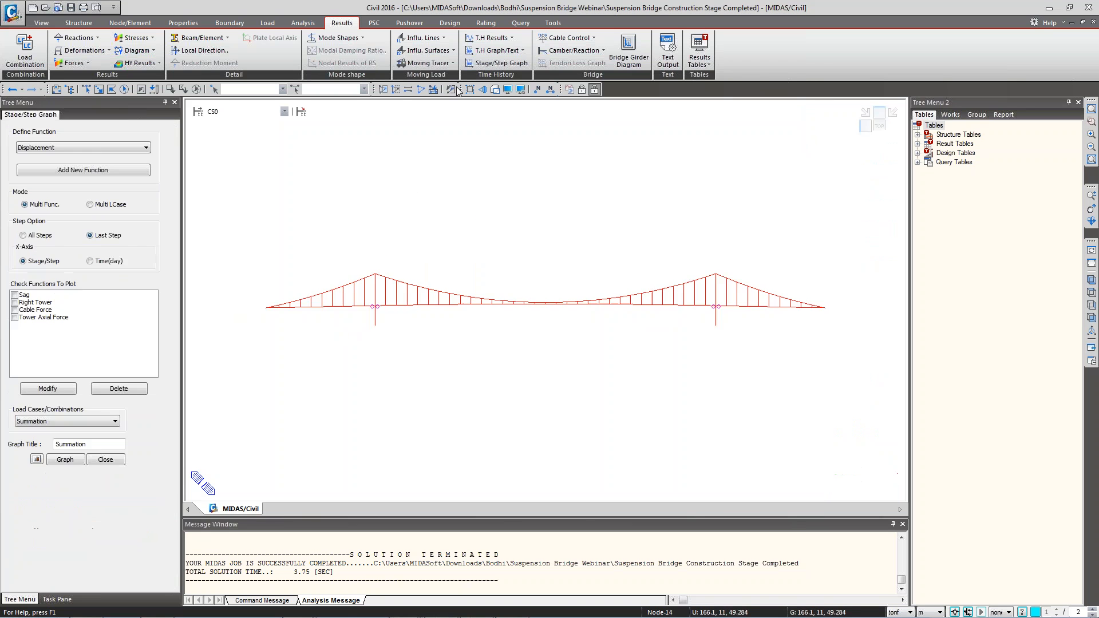
click(32, 310)
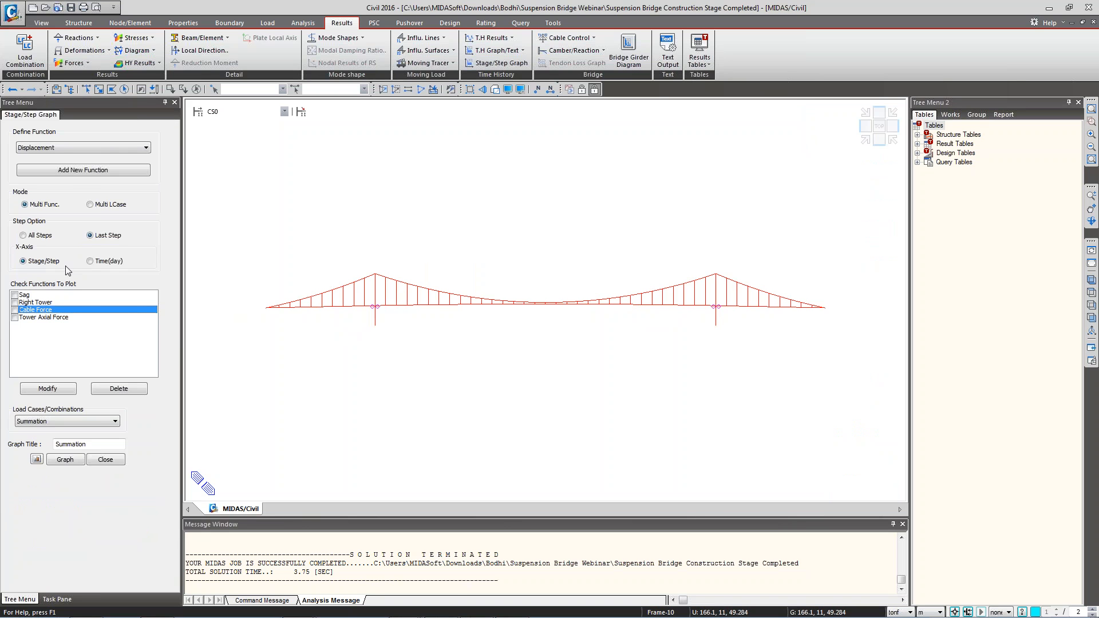
click(57, 147)
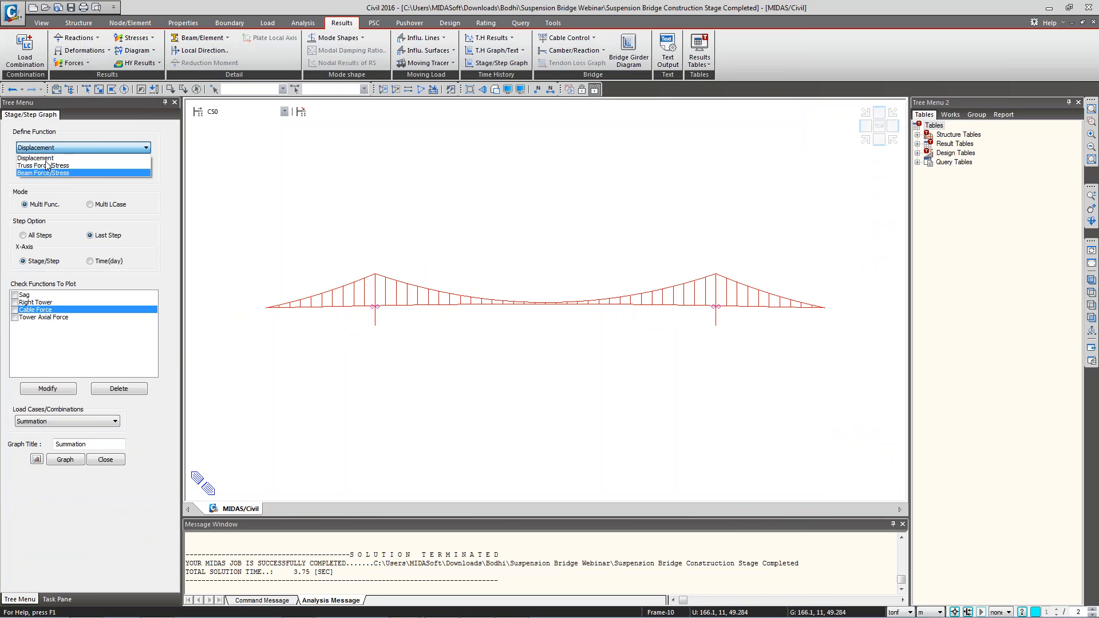
click(61, 187)
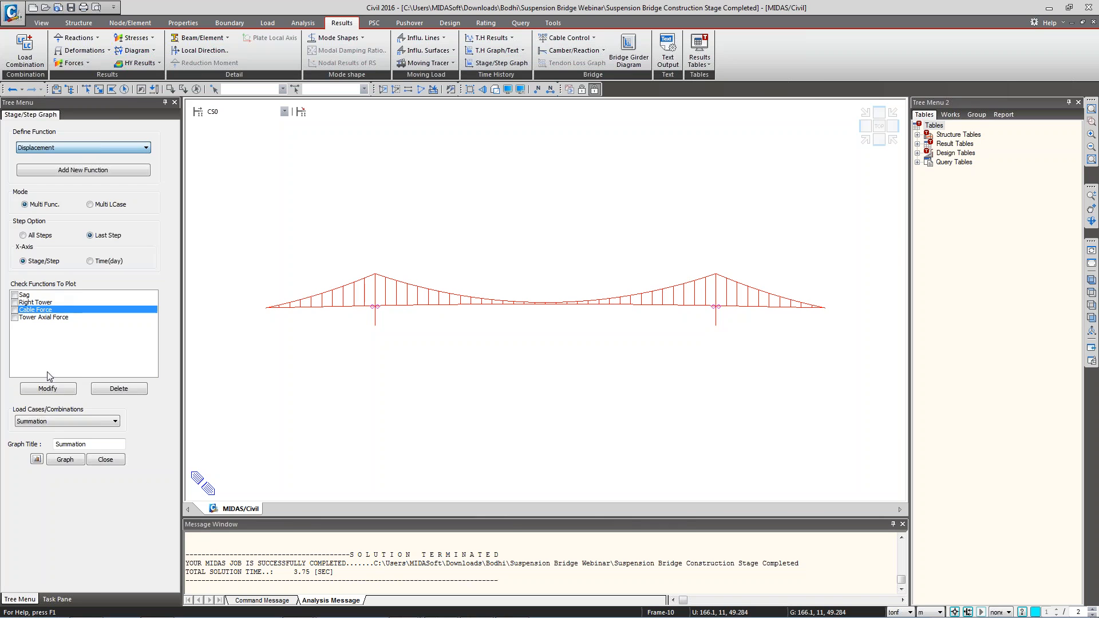
click(50, 387)
click(94, 168)
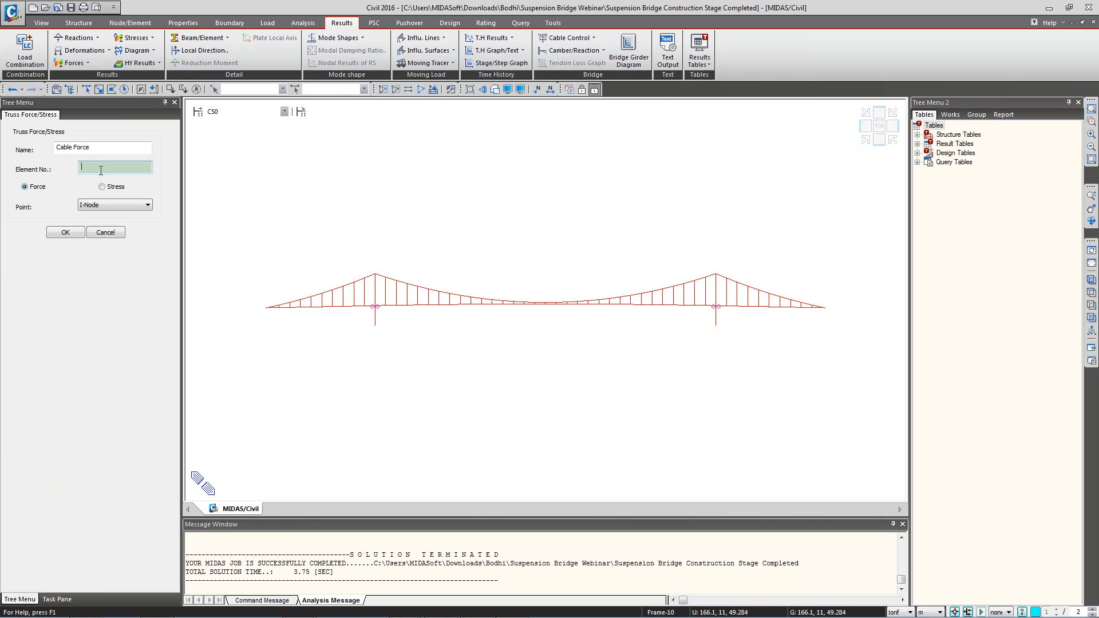
click(138, 206)
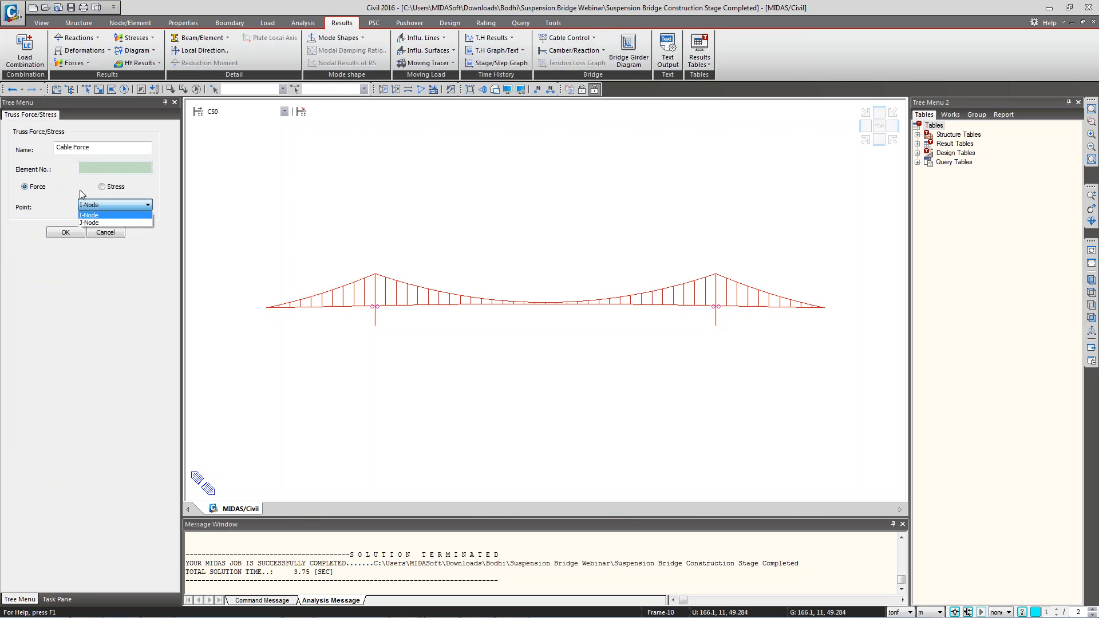
click(71, 214)
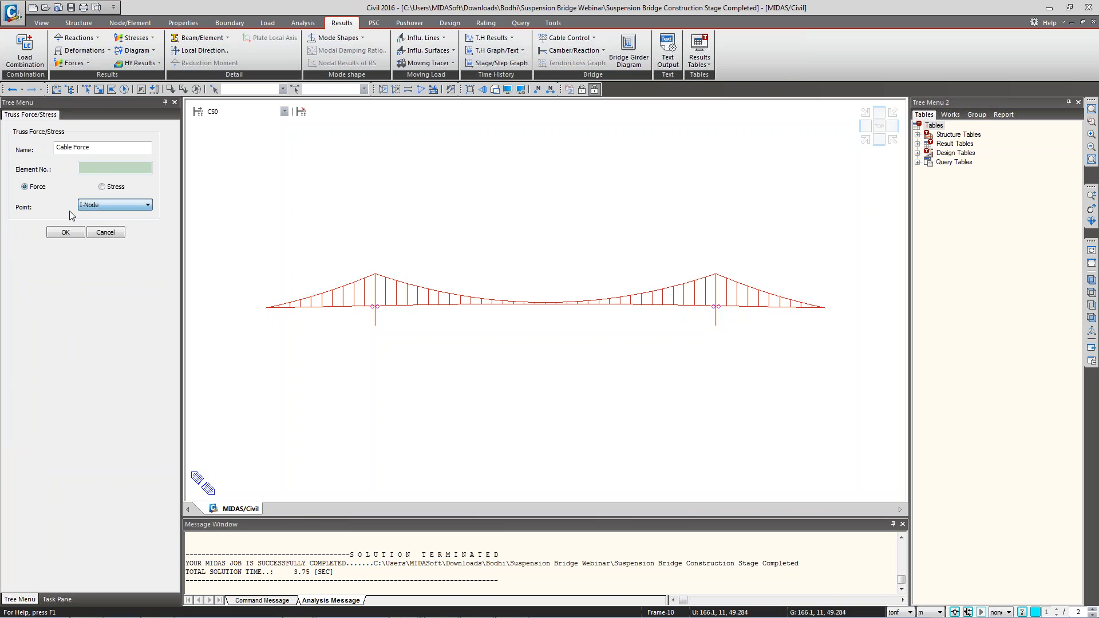
click(98, 234)
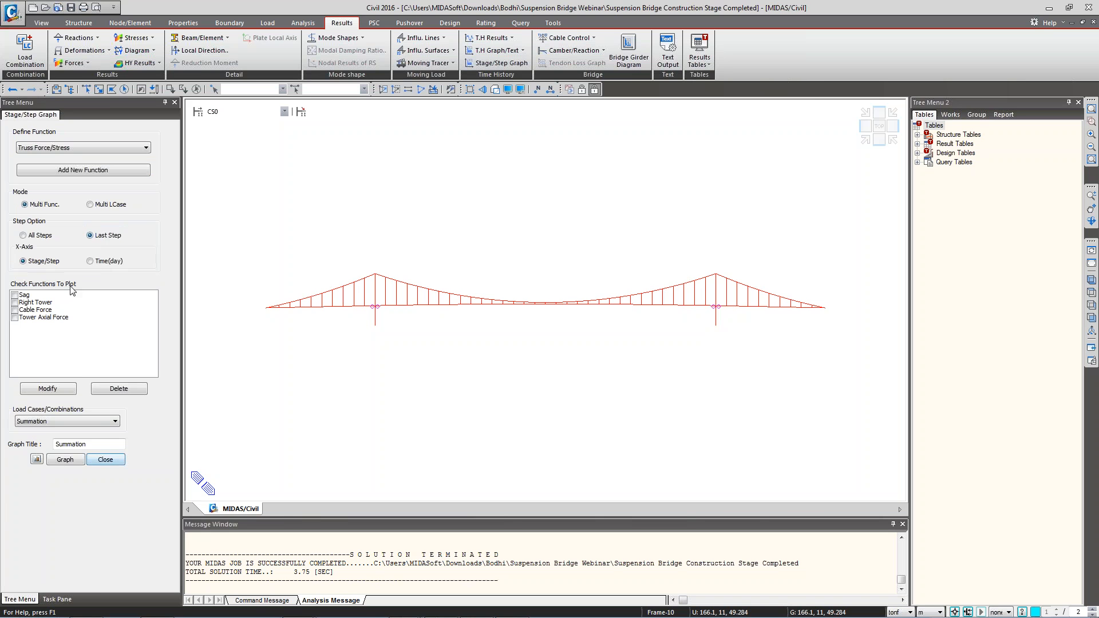
Open the Tower Axial Force function for element 261 and accept it with the Axial component at I-Node.
click(43, 318)
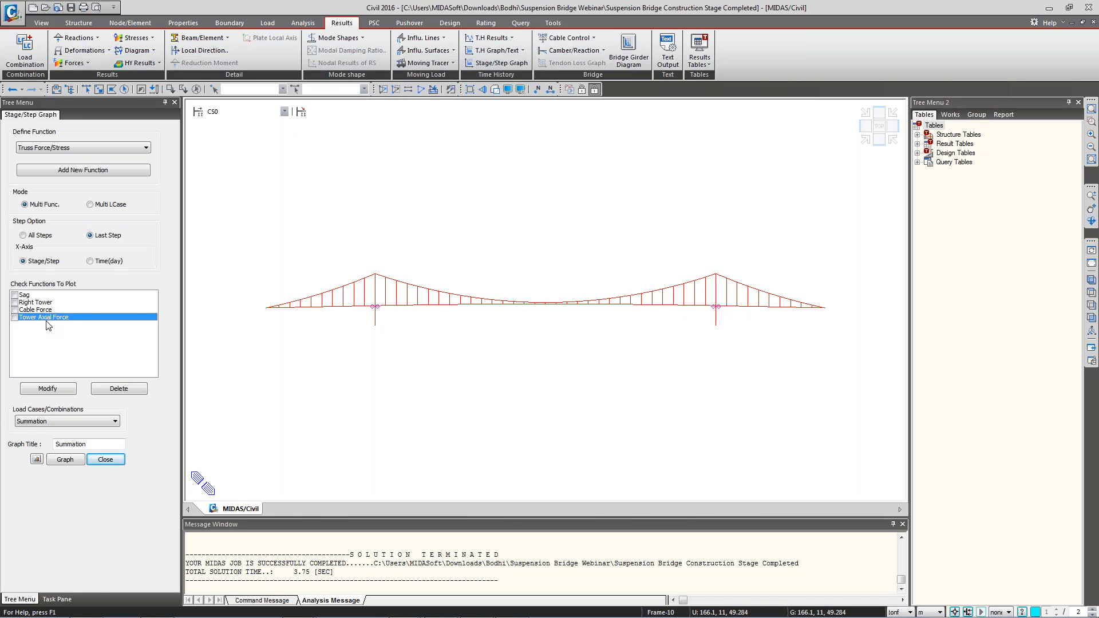
click(50, 148)
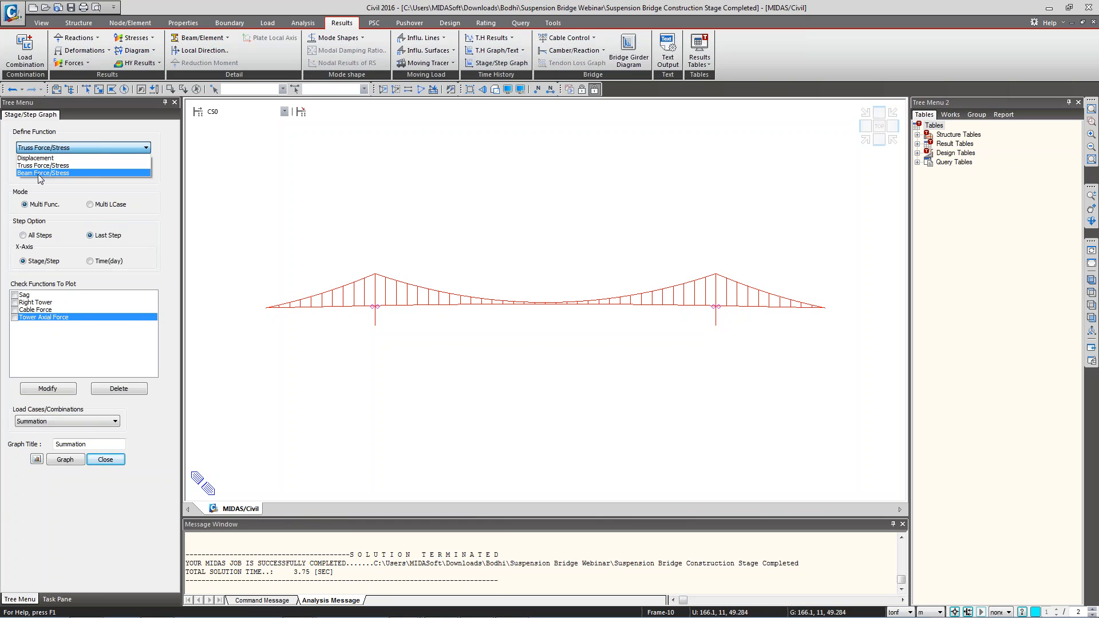
click(8, 174)
click(49, 391)
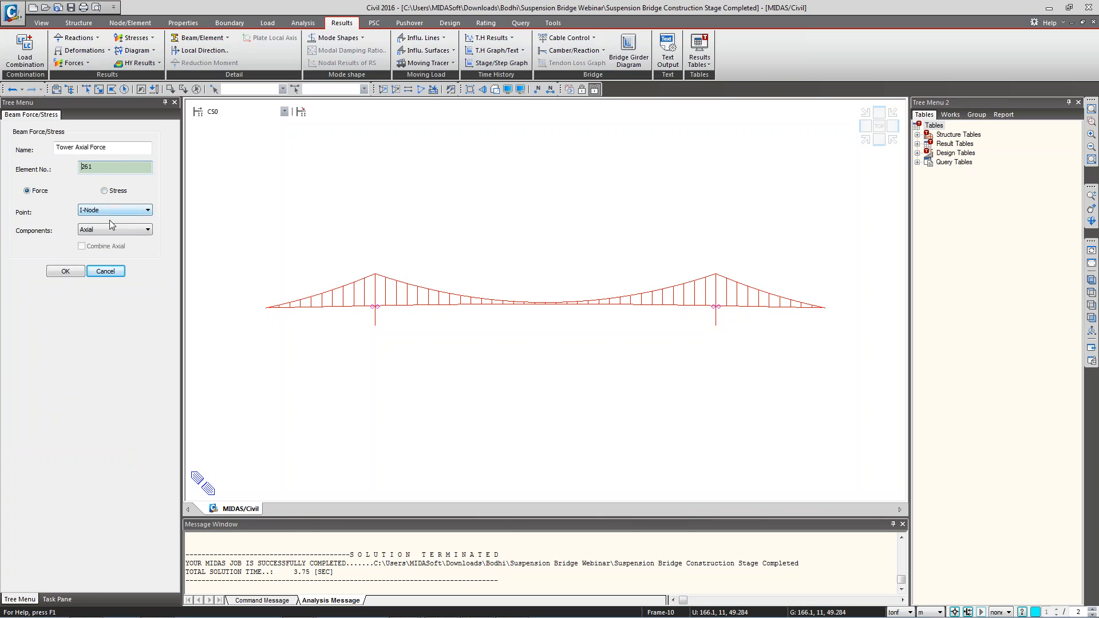
click(100, 231)
click(101, 240)
click(65, 271)
Plot the Cable Force and Tower Axial Force functions together for Summation and maximize the stage history graph.
click(16, 310)
click(15, 317)
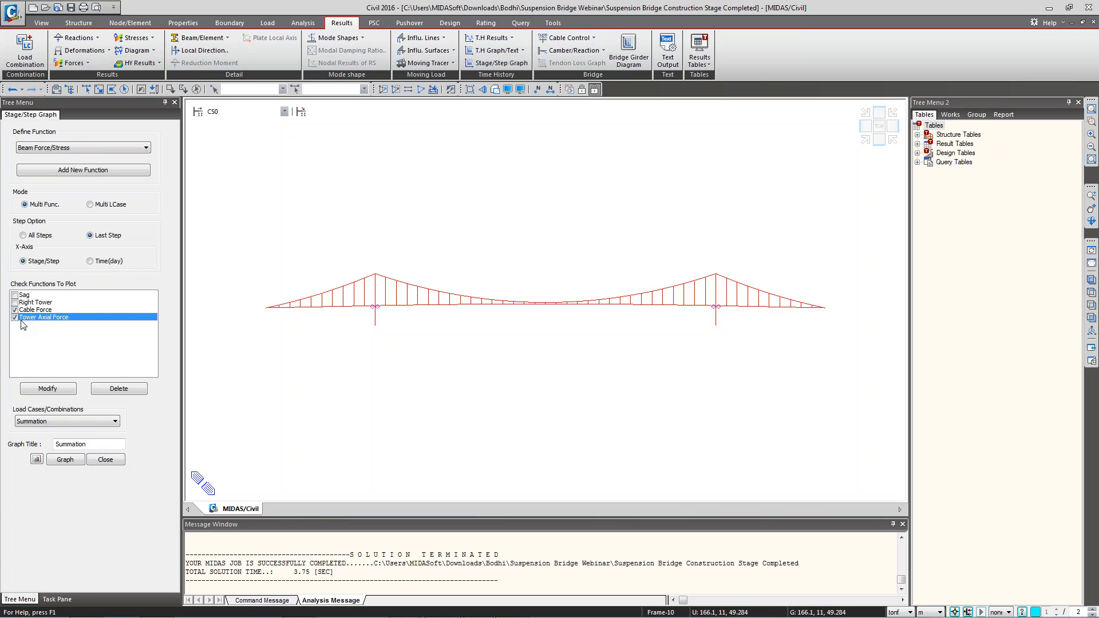
click(62, 461)
click(1082, 22)
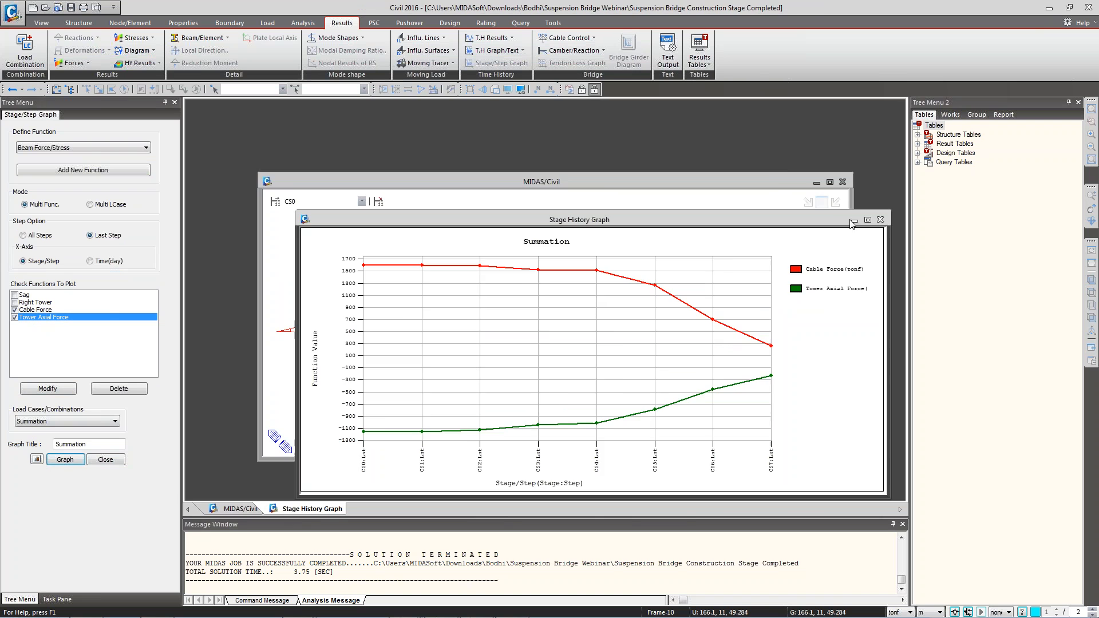
click(867, 221)
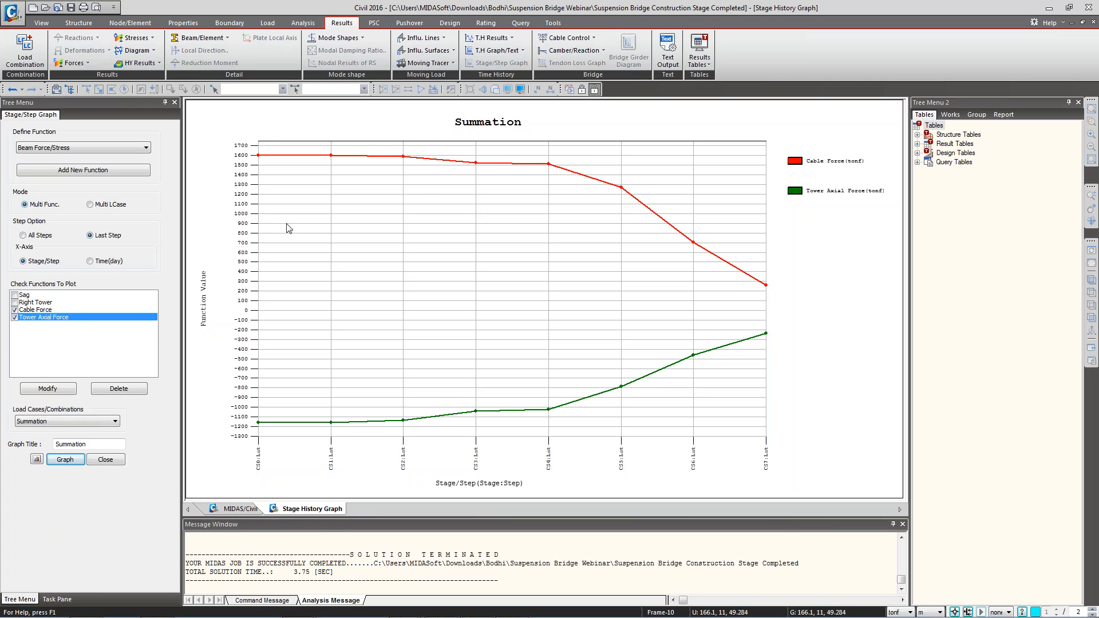
Close the stage history graph and its settings, and show the whole bridge in a perspective view.
middle_click(307, 512)
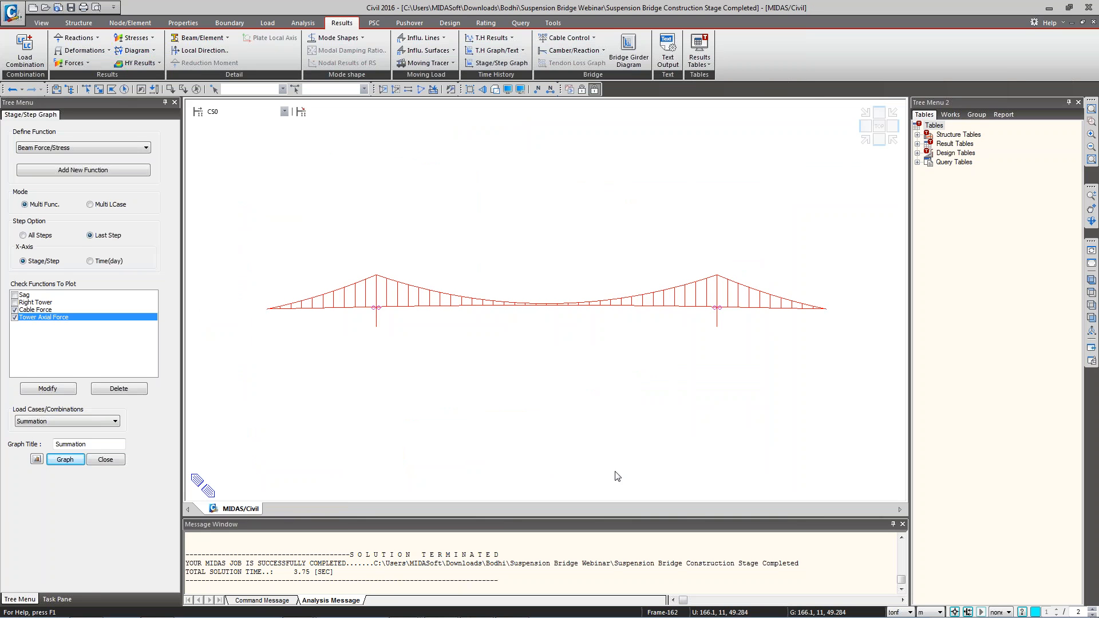
ctrl+middle_drag(321, 366, 301, 414)
scroll(470, 346, up, 5)
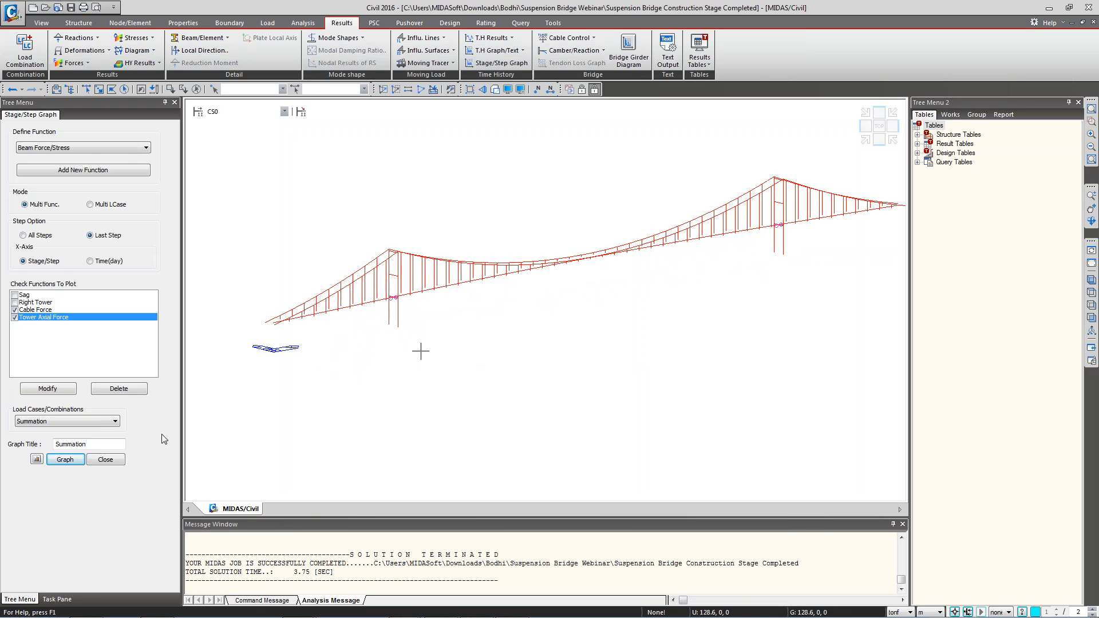
click(106, 460)
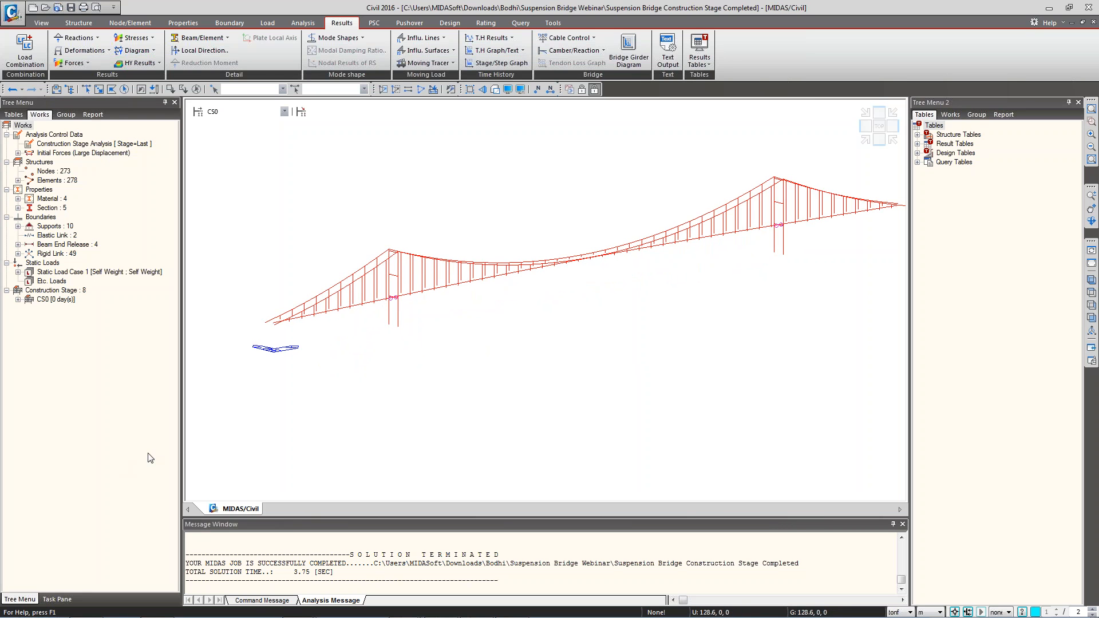
List the structure, boundary and load groups and check a main cable node beside the tower top.
click(66, 114)
middle_drag(415, 273, 373, 290)
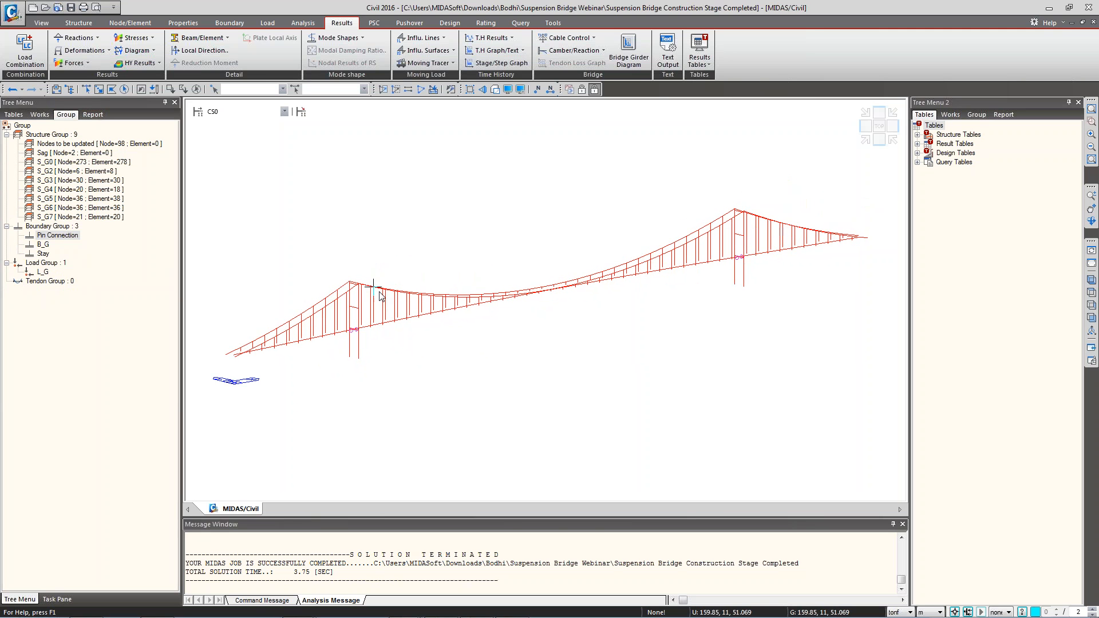
mouse_move(377, 287)
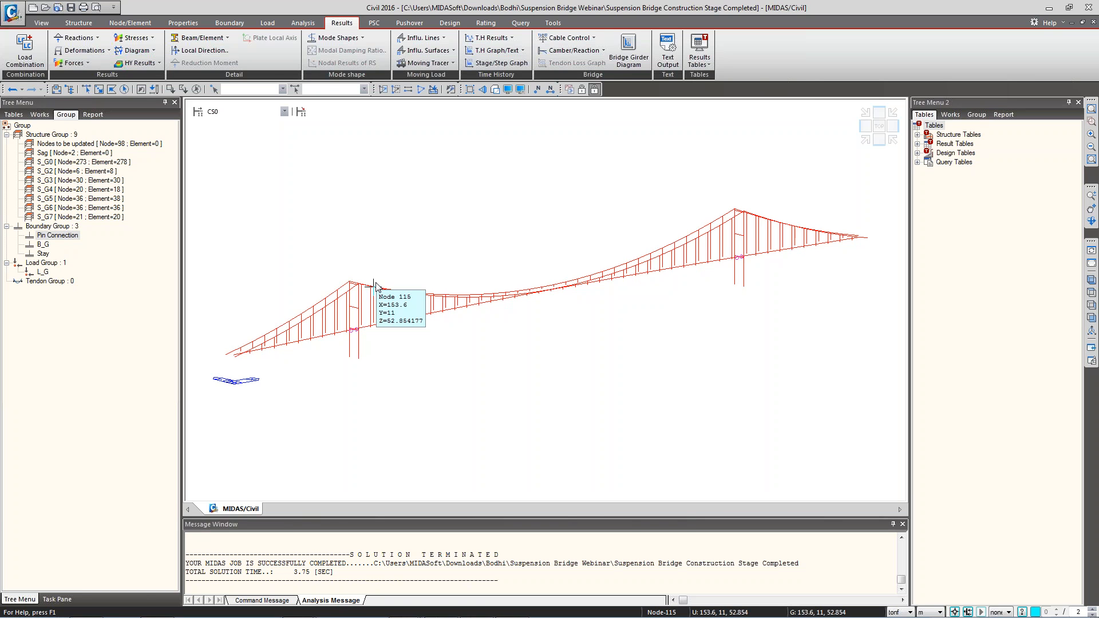
Switch to the Suspension Bridge PowerPoint slide show and view the Construction Stage Layout slide.
click(446, 605)
mouse_move(298, 605)
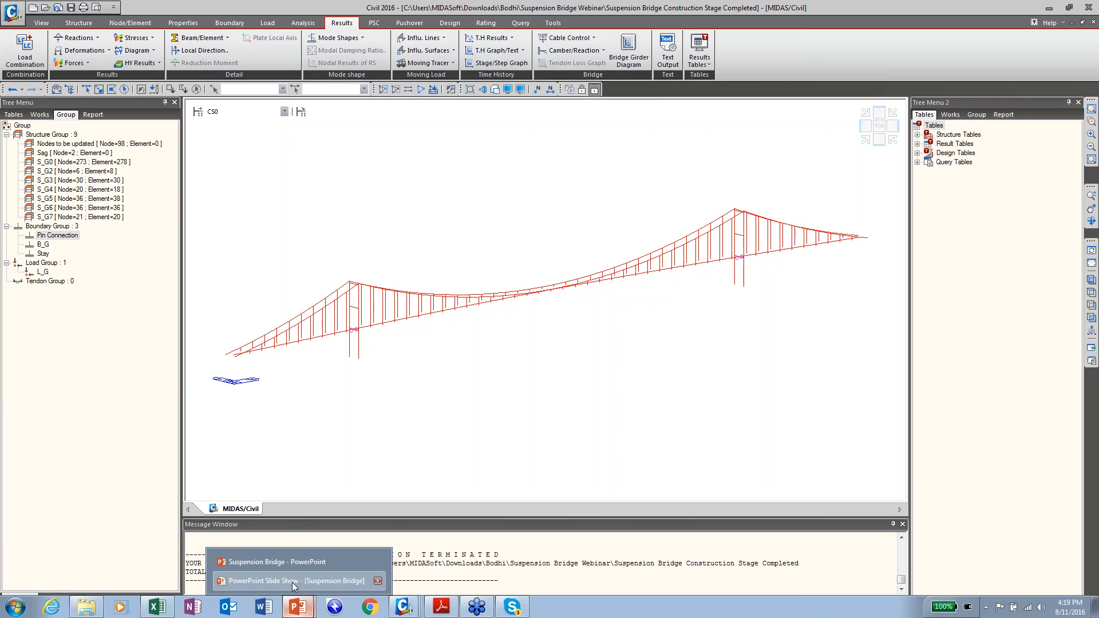
click(292, 583)
click(415, 495)
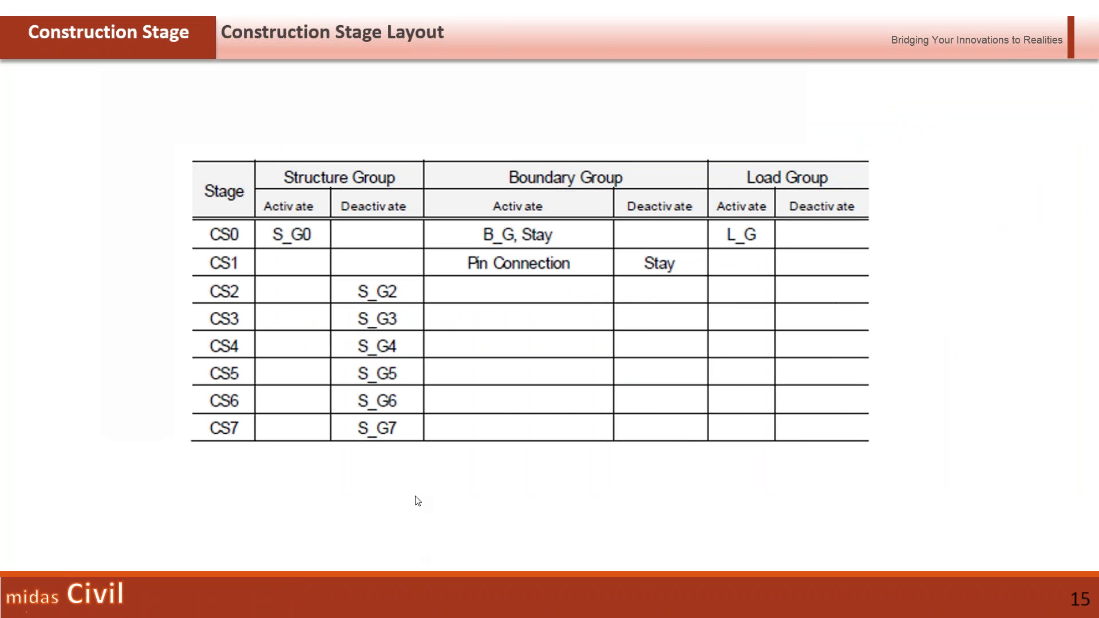